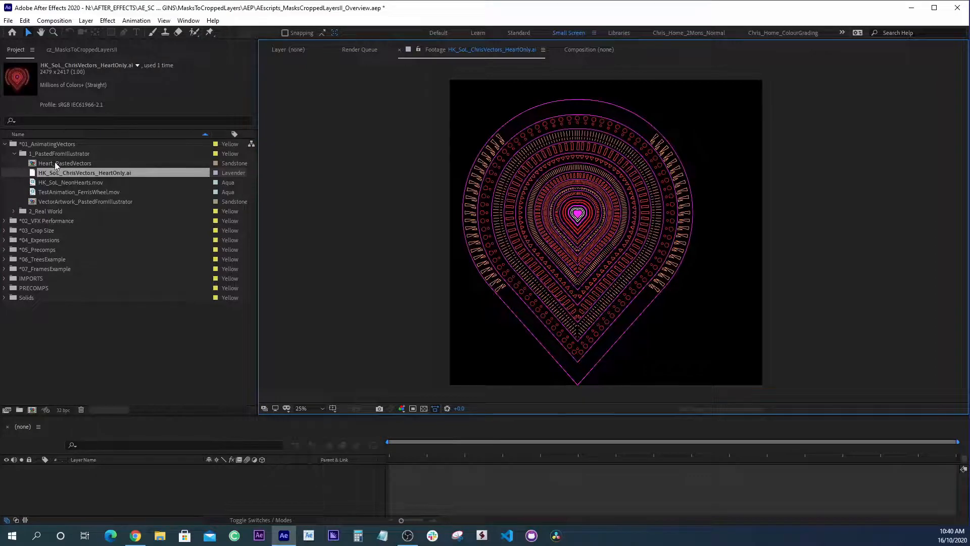
Open the Heart_PastedVectors composition and examine the mask paths on the PastedVectors outer and inner hearts layers
double_click(55, 162)
scroll(120, 487, down, 3)
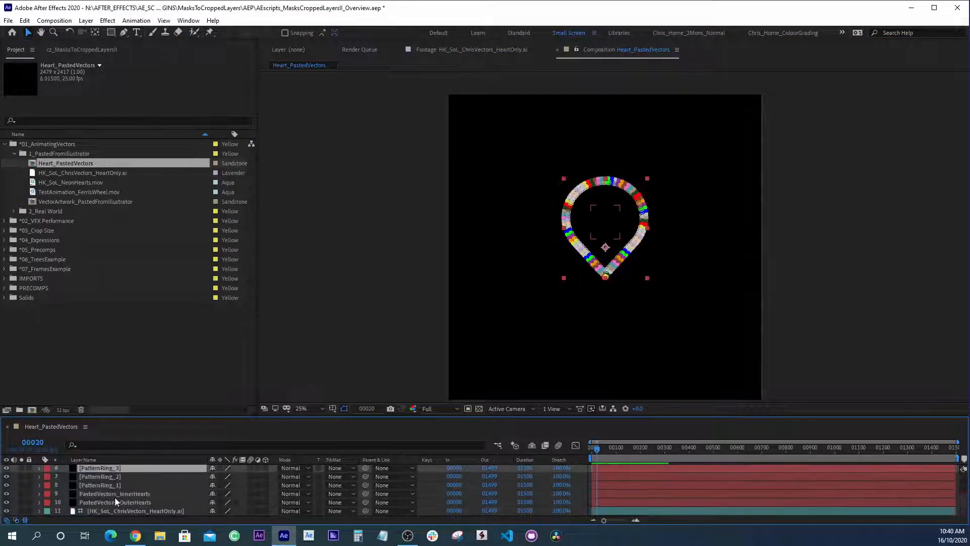
click(112, 477)
click(107, 502)
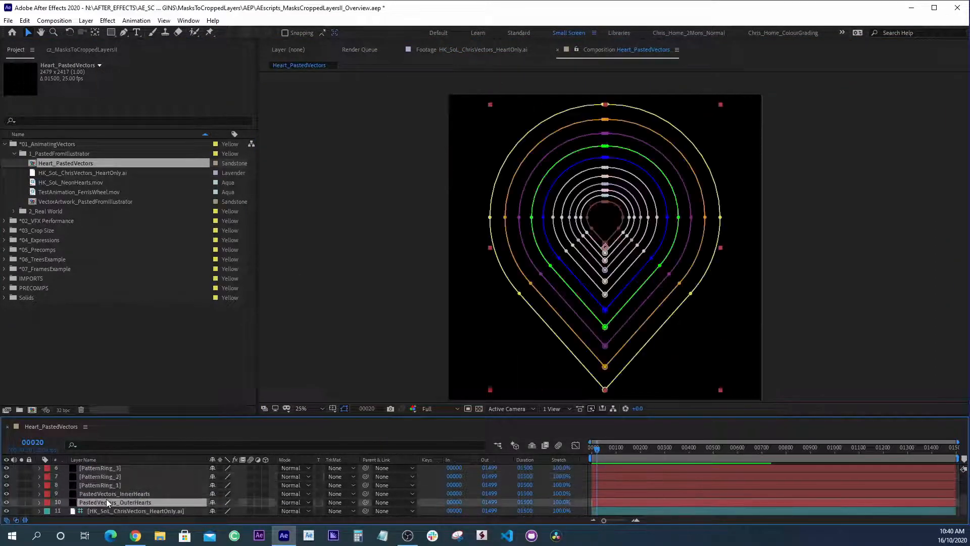
click(107, 493)
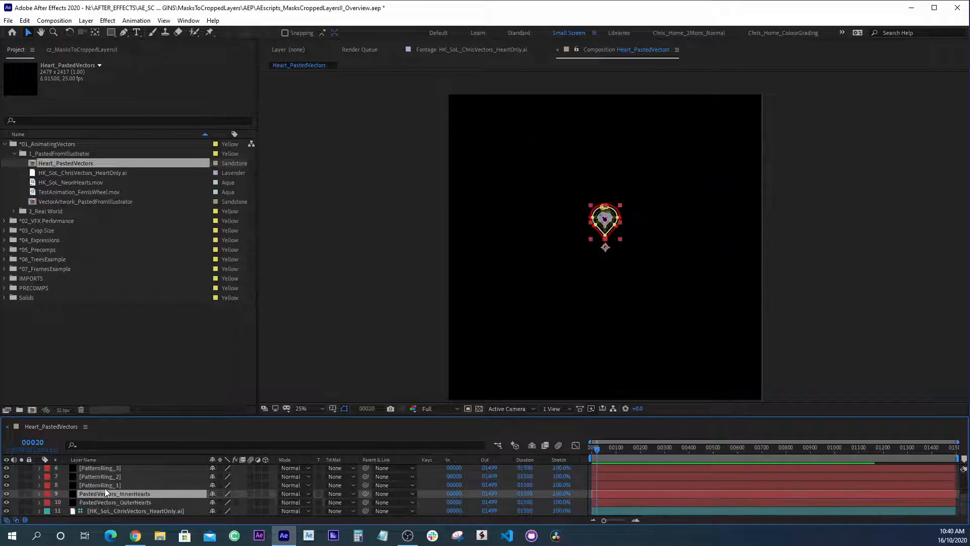
Examine the masks of the PatternRing layers one after another, from PatternRing_1 up to PatternRing_8
click(104, 486)
click(103, 476)
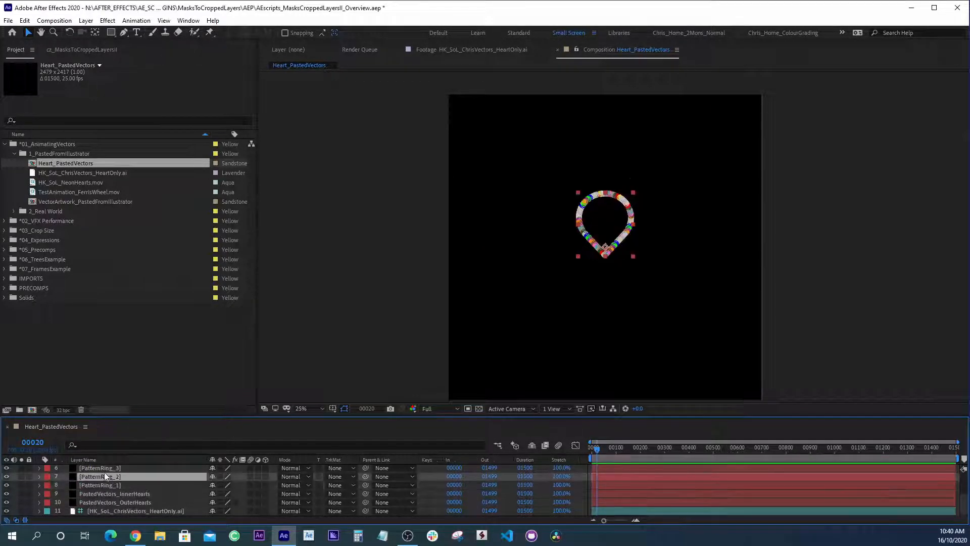
click(104, 468)
scroll(114, 483, up, 3)
click(110, 500)
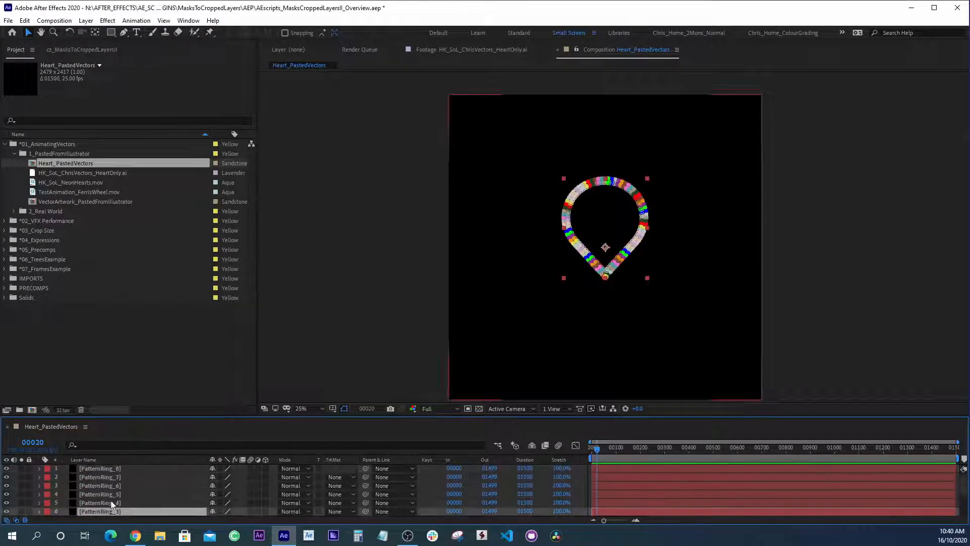
click(107, 494)
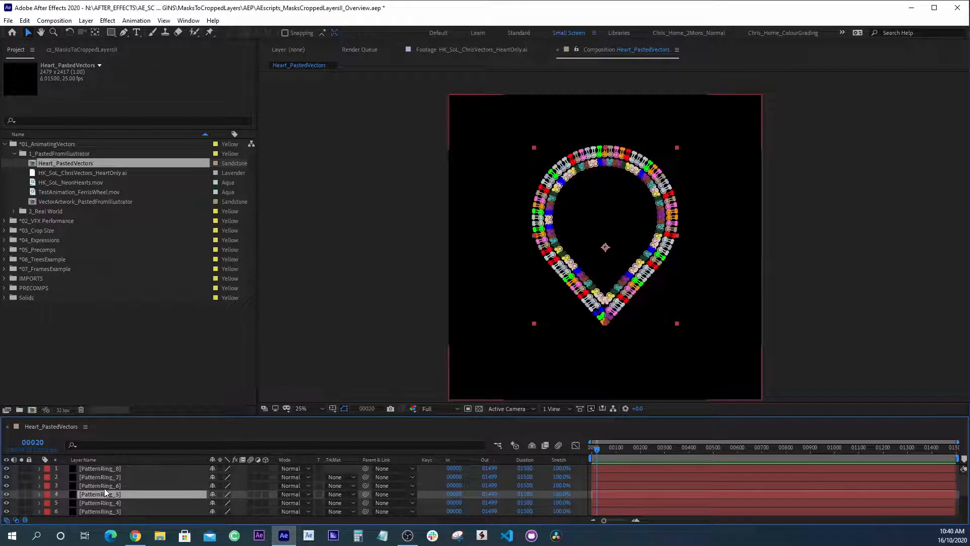
click(105, 486)
click(110, 477)
click(110, 468)
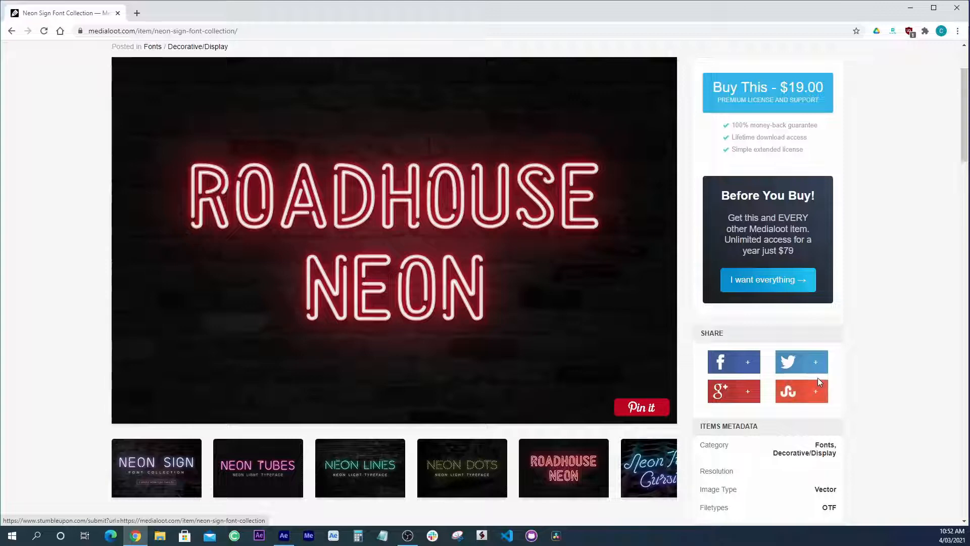
Browse the Neon Sign Font Collection page and view the Neon Sign, Neon Tubes and Roadhouse Neon font previews
scroll(804, 377, down, 7)
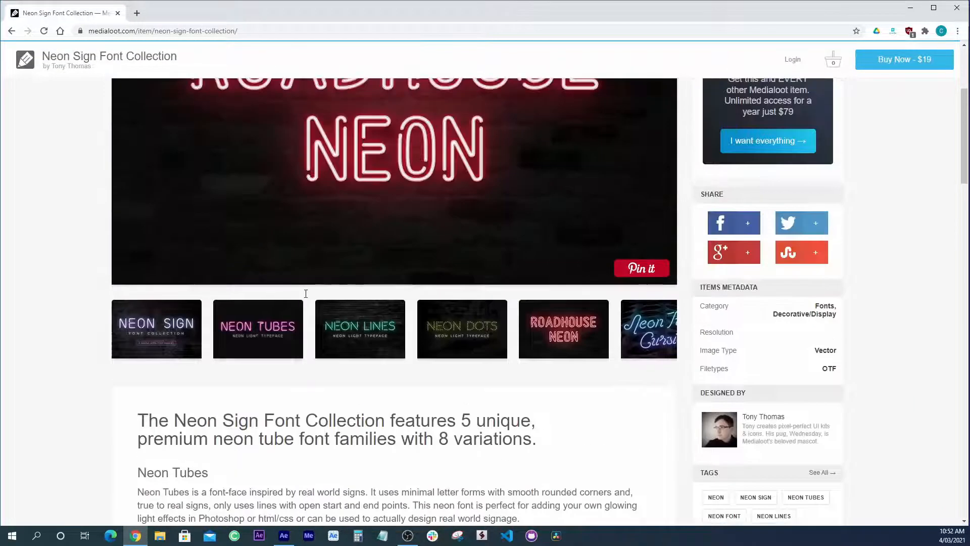
scroll(169, 158, up, 4)
click(157, 334)
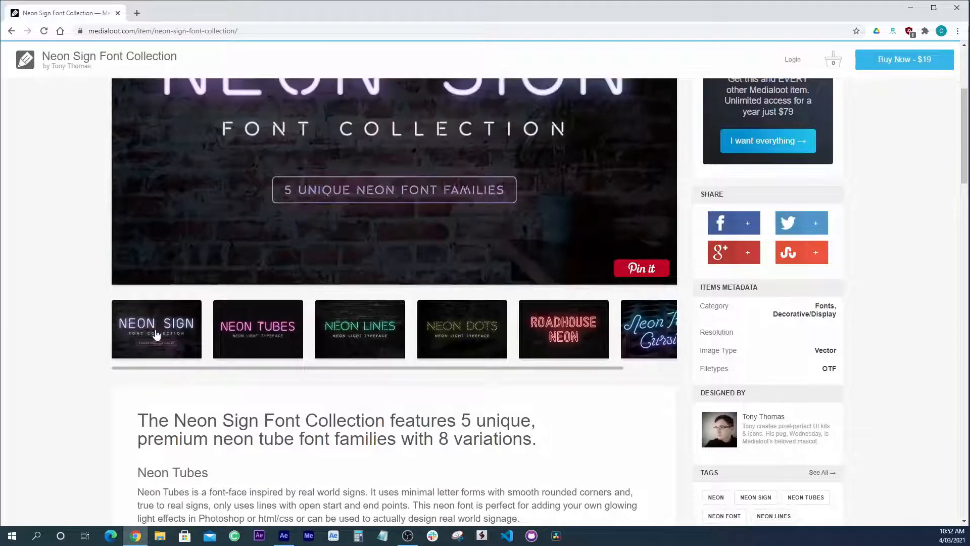
scroll(265, 227, up, 3)
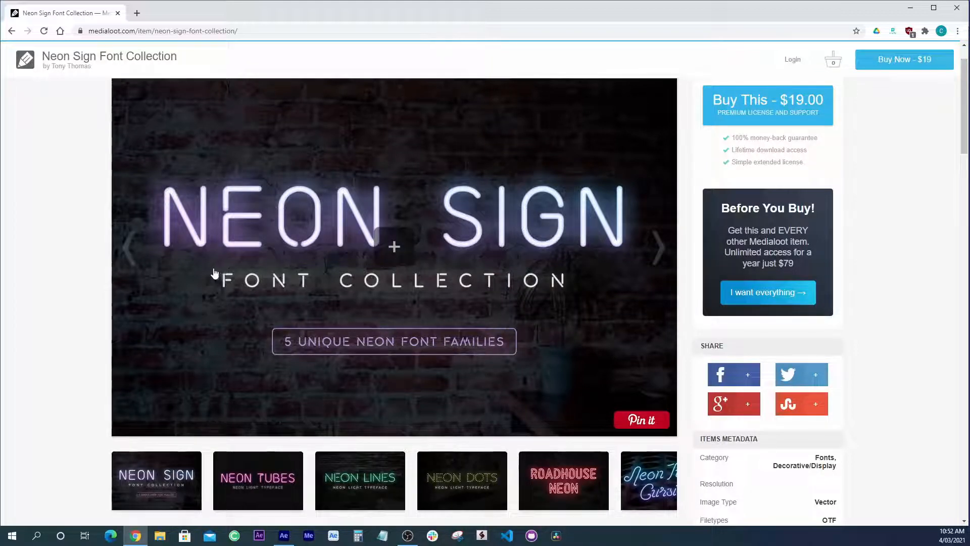
click(264, 478)
click(167, 479)
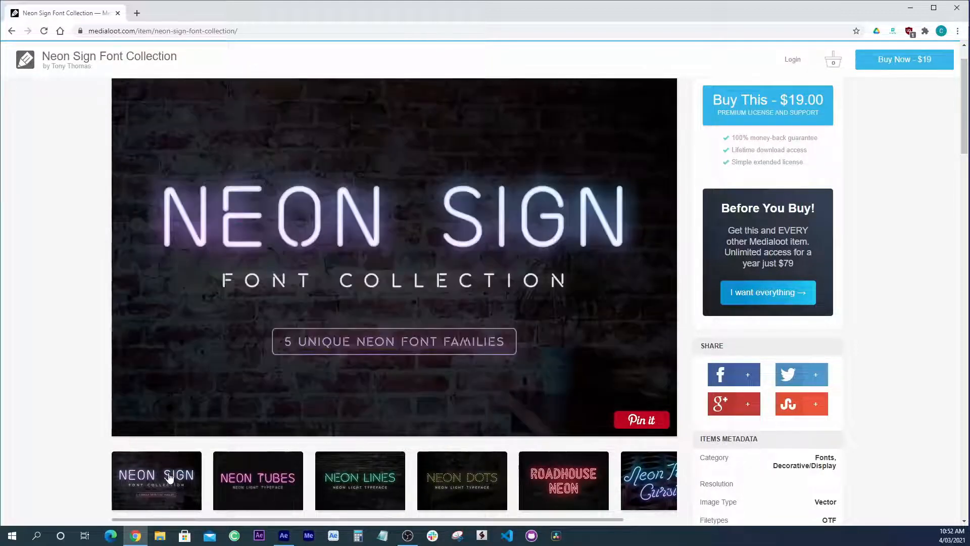
click(574, 480)
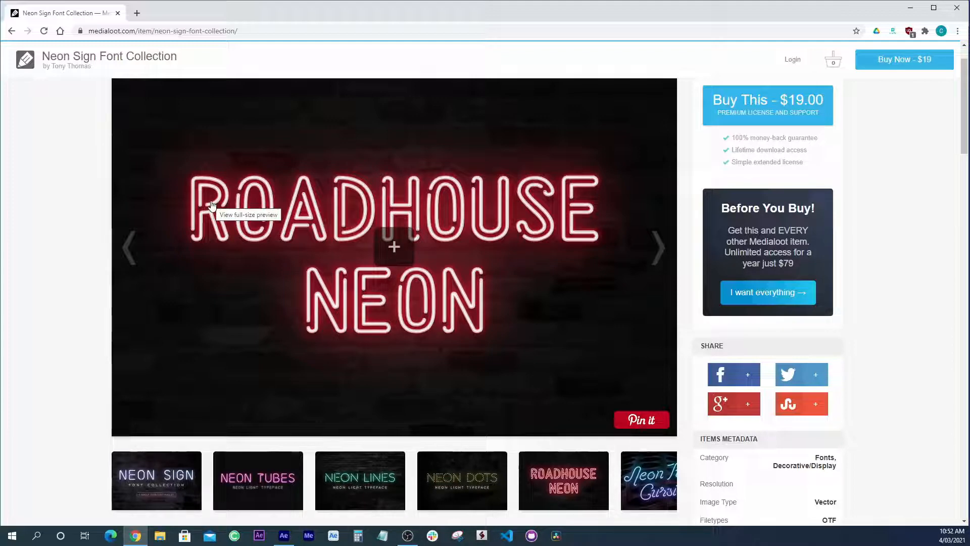
Switch to After Effects and review the brick wall photo, Atmos fog sequence and BackgroundImage_ScaledToComp in the IMPORTS folder
click(285, 539)
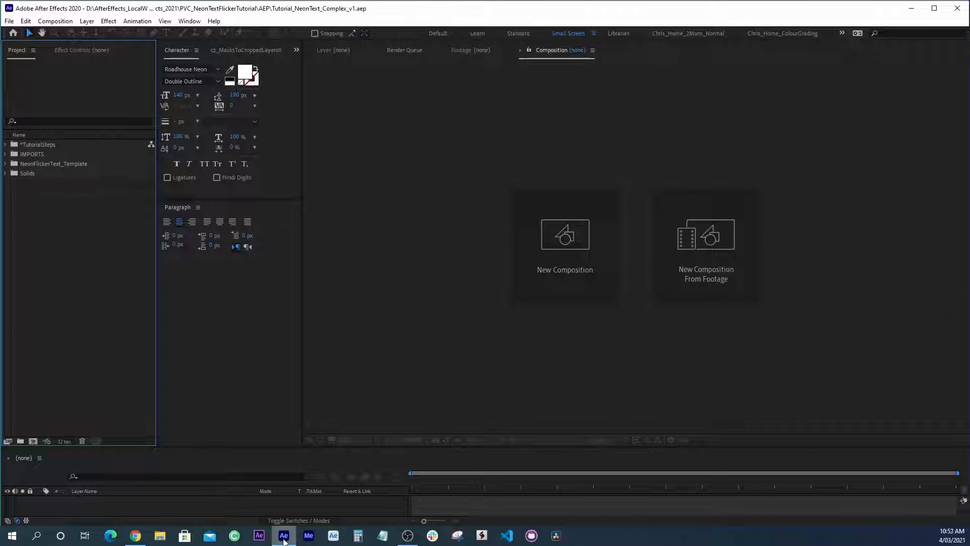
click(6, 154)
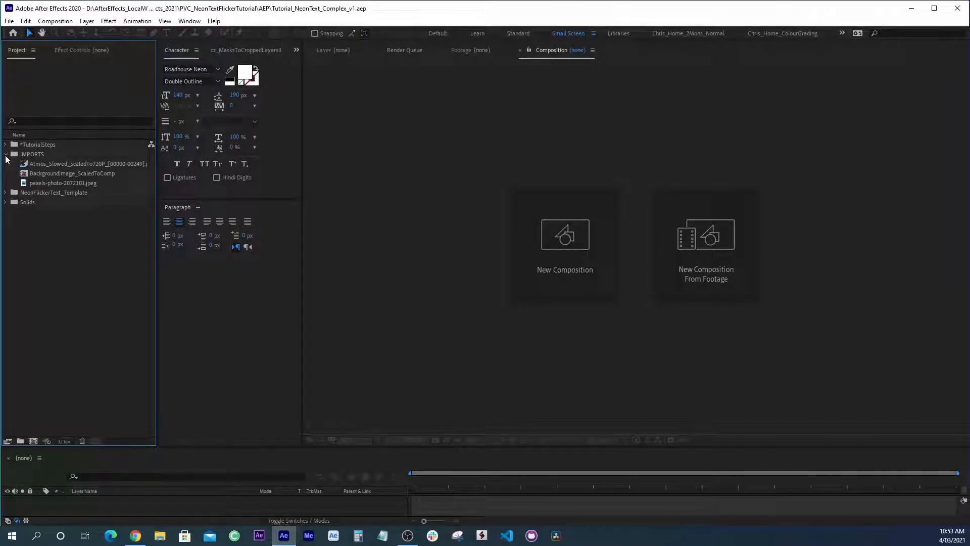
double_click(52, 184)
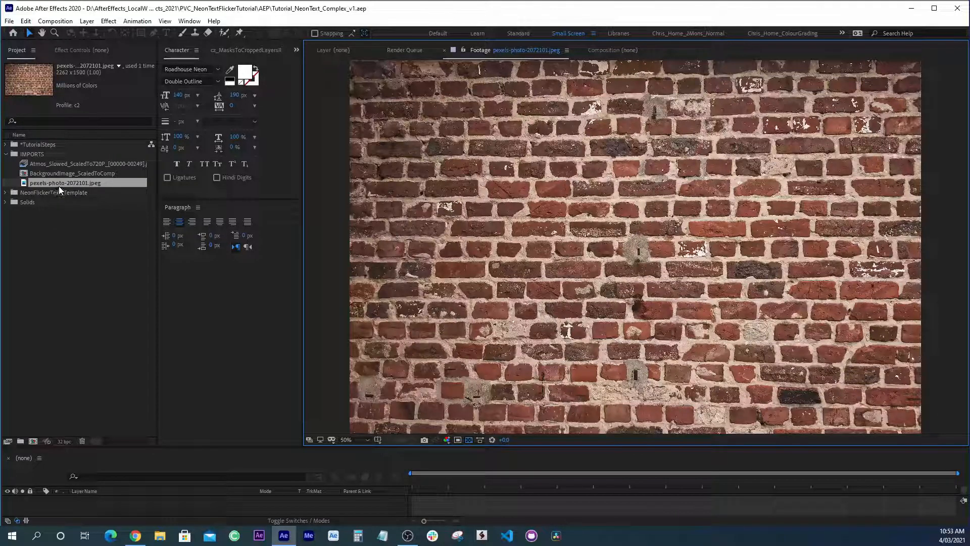
double_click(55, 163)
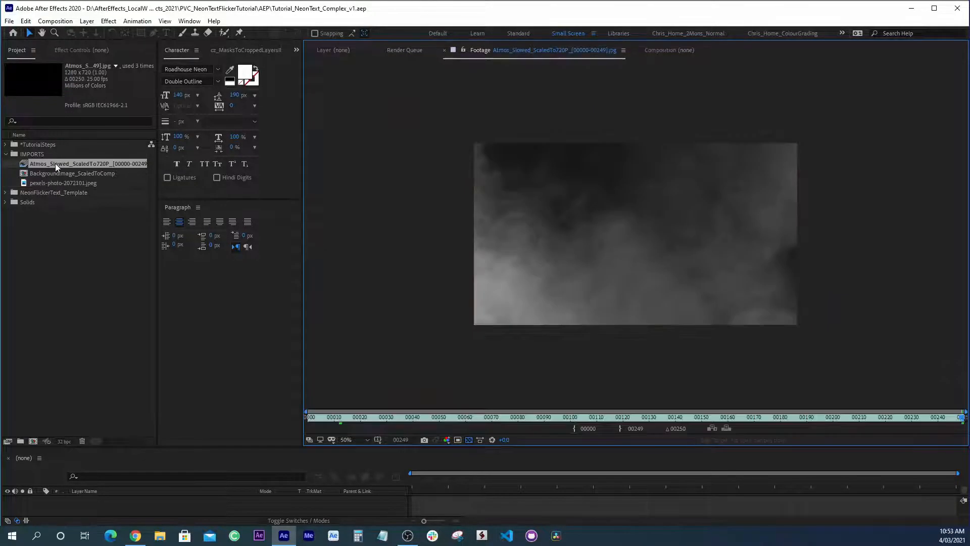
key(space)
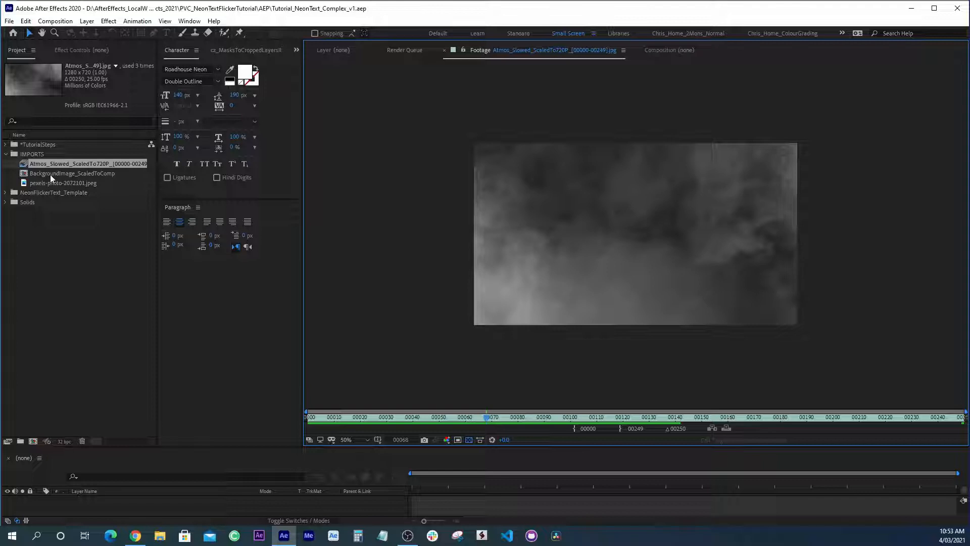
double_click(50, 175)
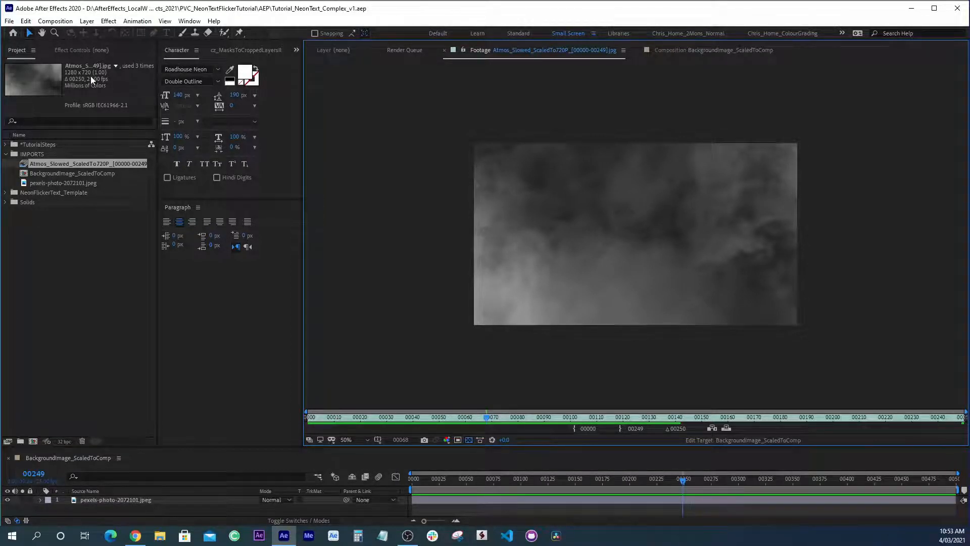
click(56, 173)
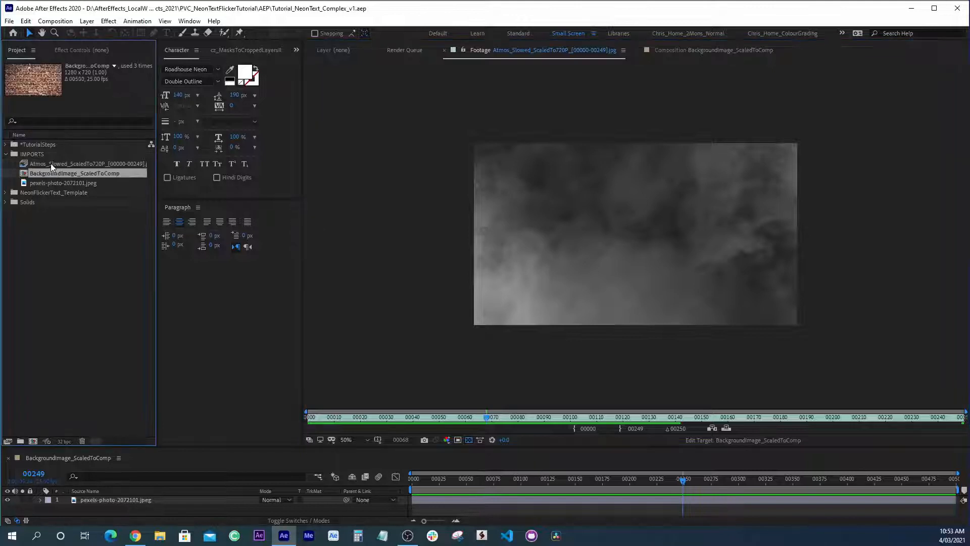
double_click(50, 163)
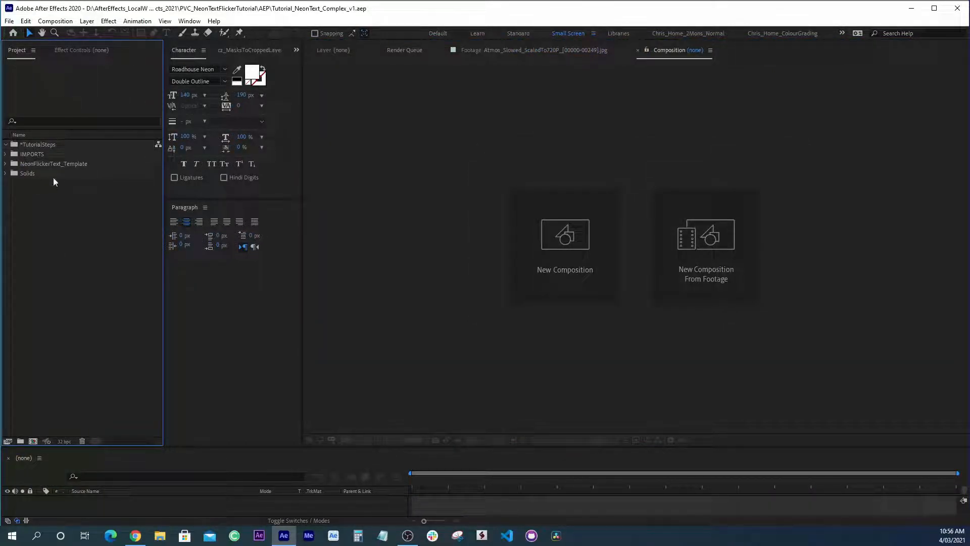
Expand the NeonFlickerText_Template folder and look through its Step01 to Step04 compositions
click(33, 162)
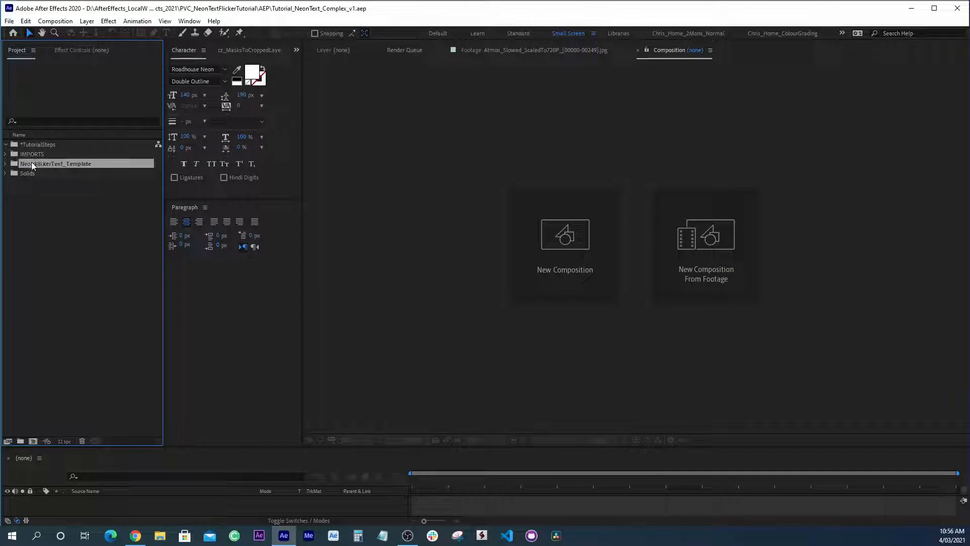
click(5, 164)
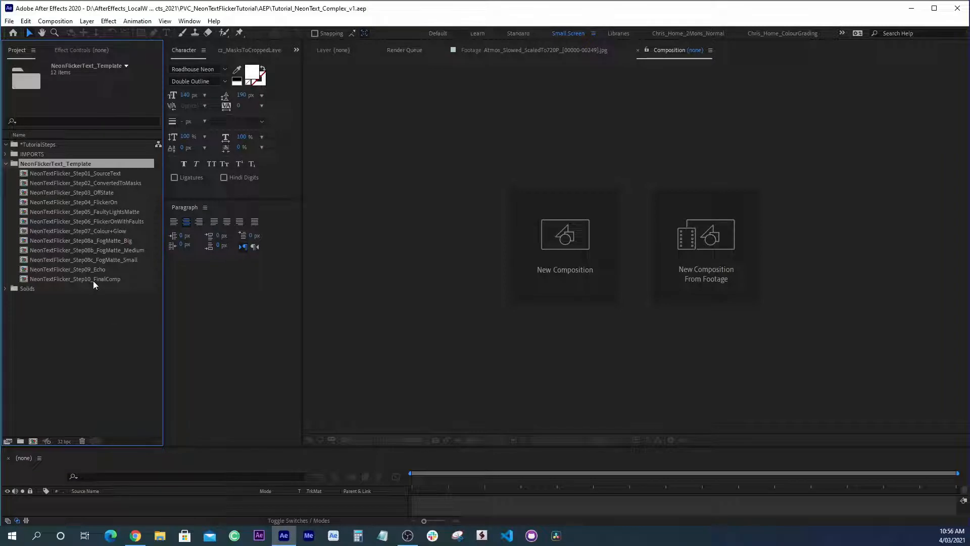
click(98, 173)
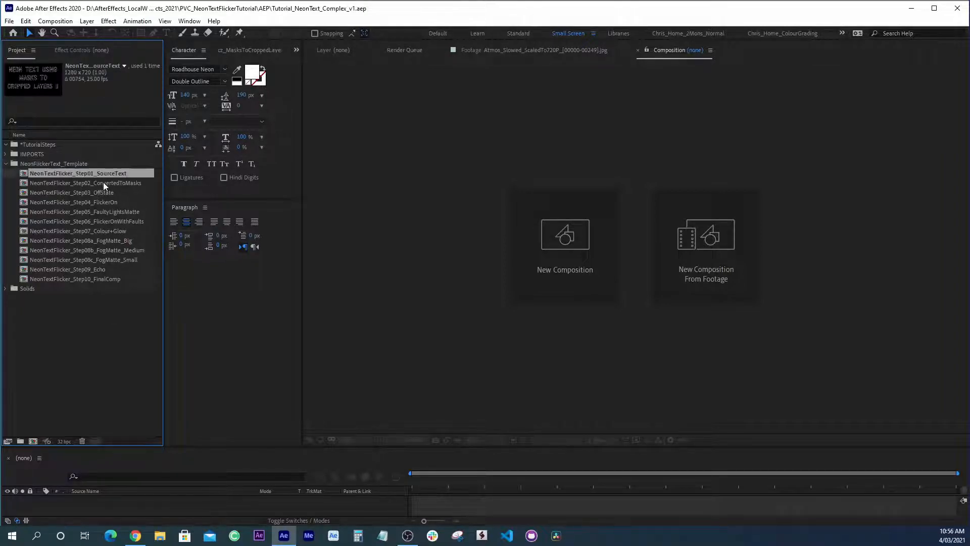
click(103, 183)
click(102, 194)
click(102, 203)
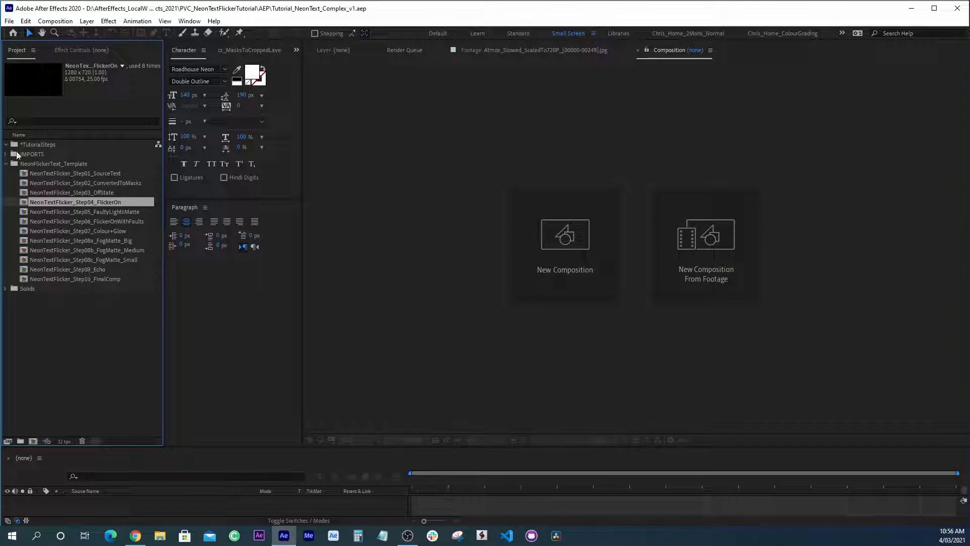
Create a new composition named Step01_SourceText inside the *TutorialSteps folder, keeping the HDV/HDTV 720 25 preset
click(35, 146)
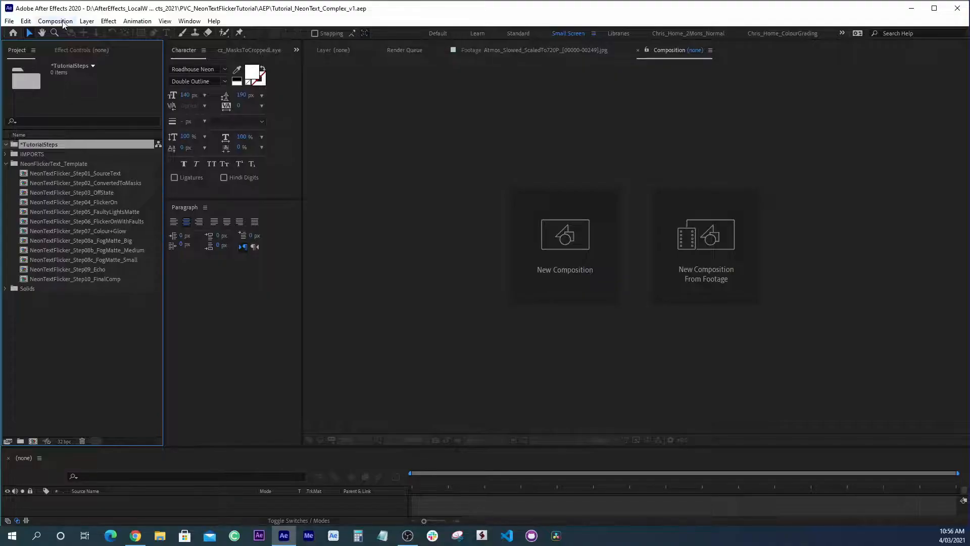
click(55, 21)
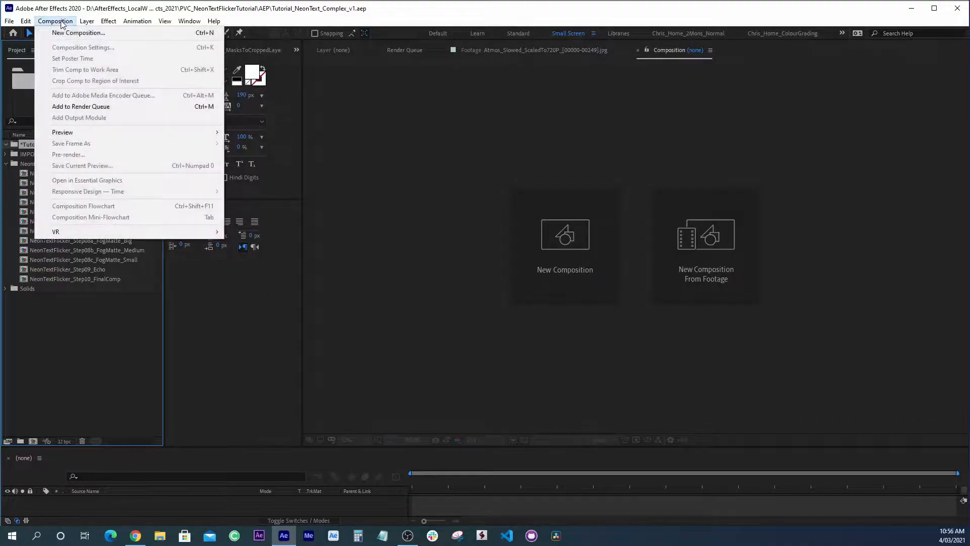
click(74, 33)
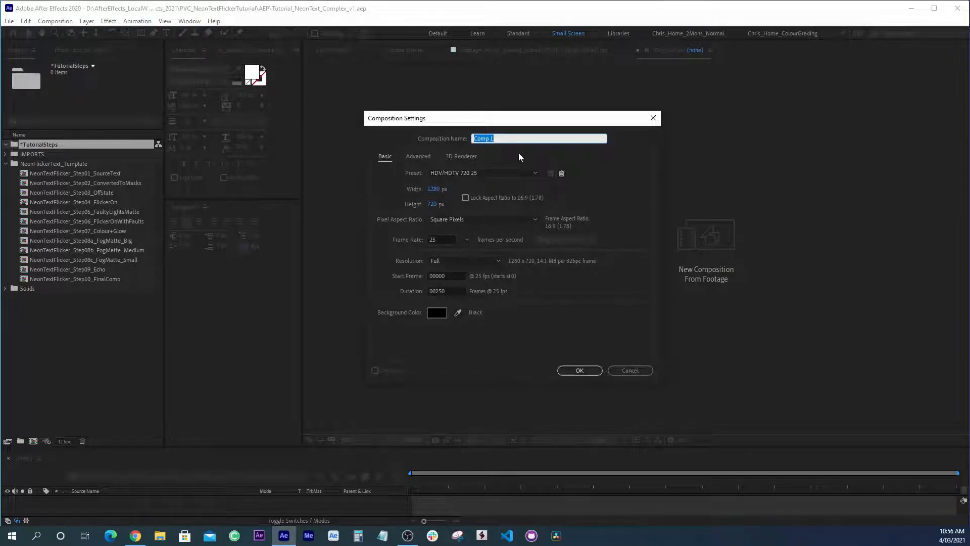
text(Step01_SourceText)
key(Return)
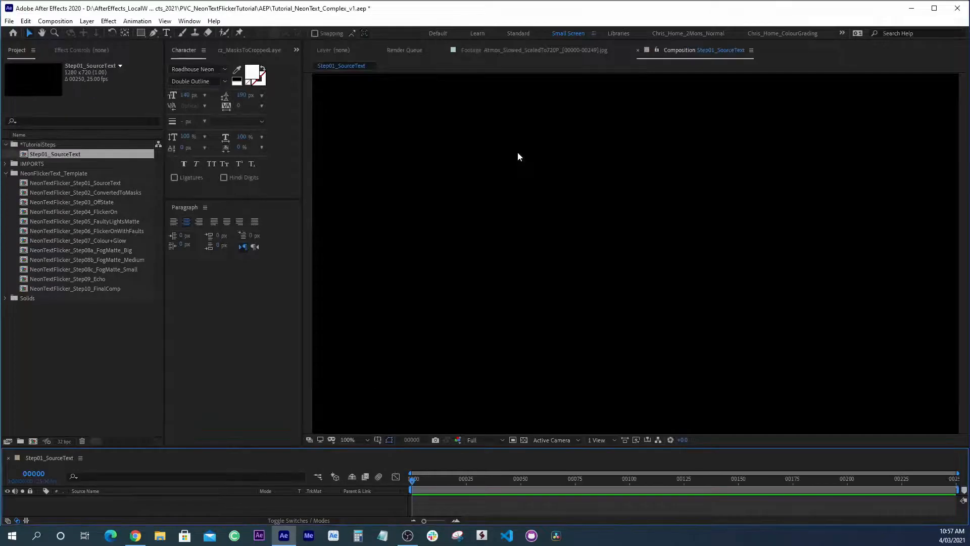
Add a two-line text layer reading "Neon Text" and "To be revealed" to the Step01_SourceText composition
click(167, 33)
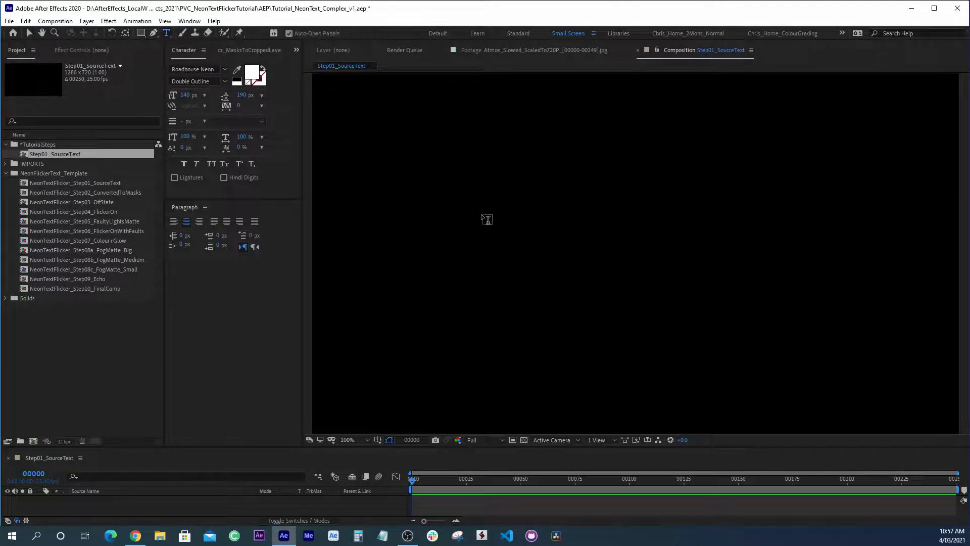
click(440, 203)
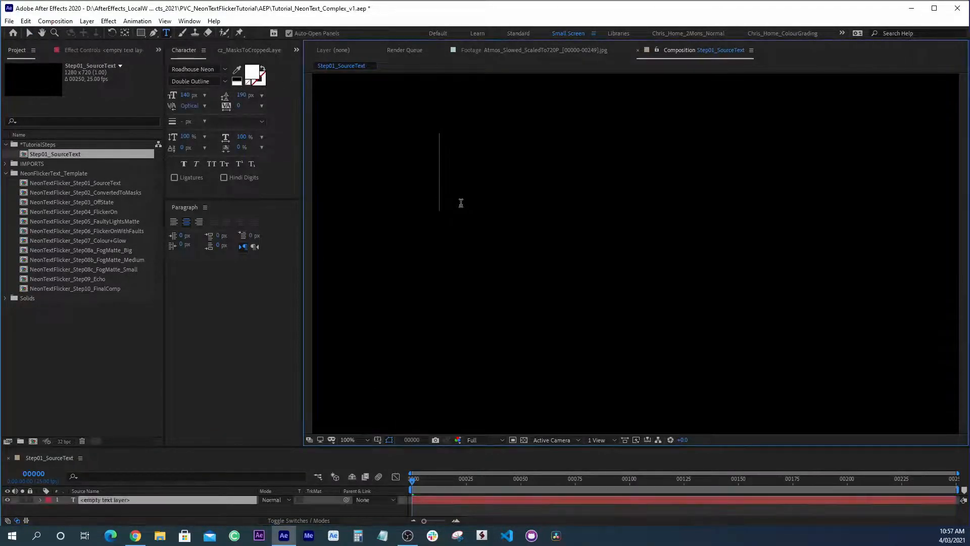
text(Neomn)
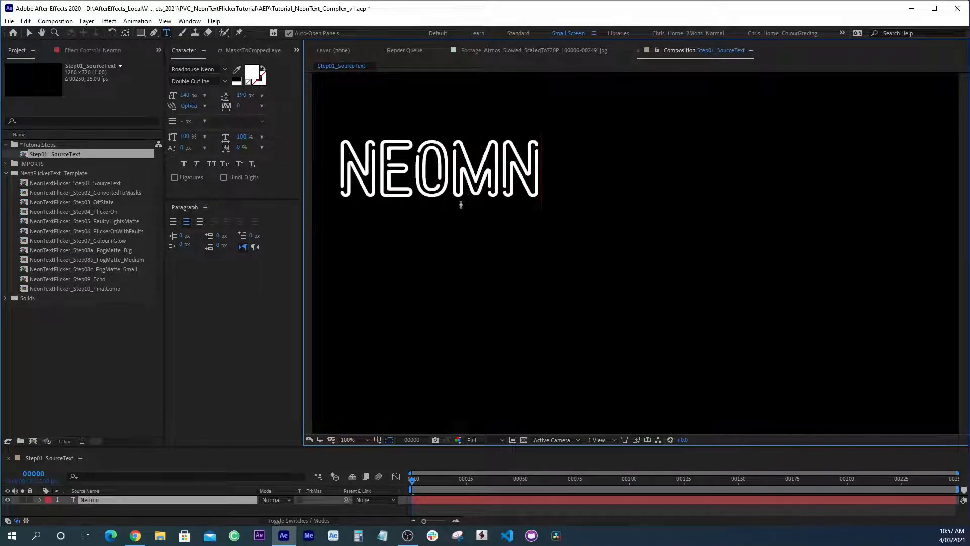
key(BackSpace)
key(BackSpace)
text(n Text)
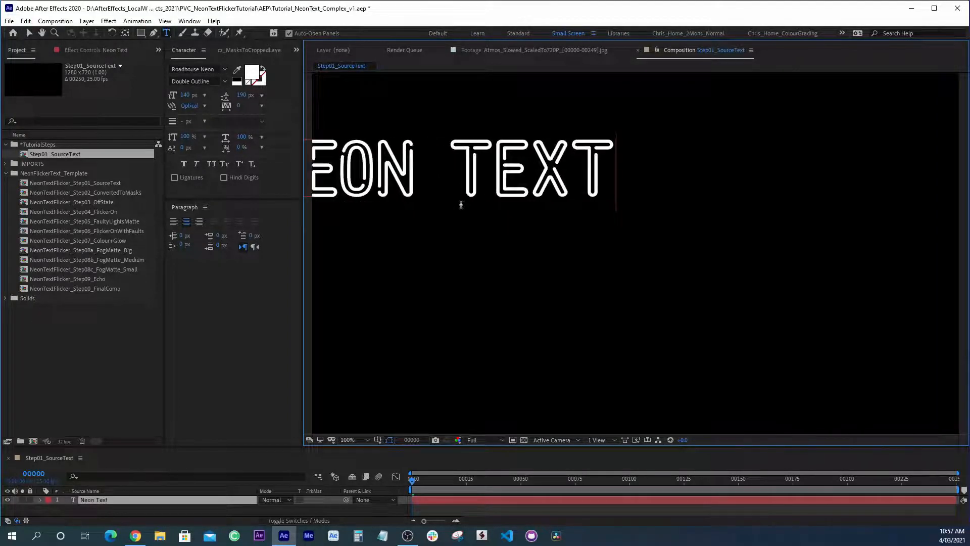
key(Return)
text(To be r)
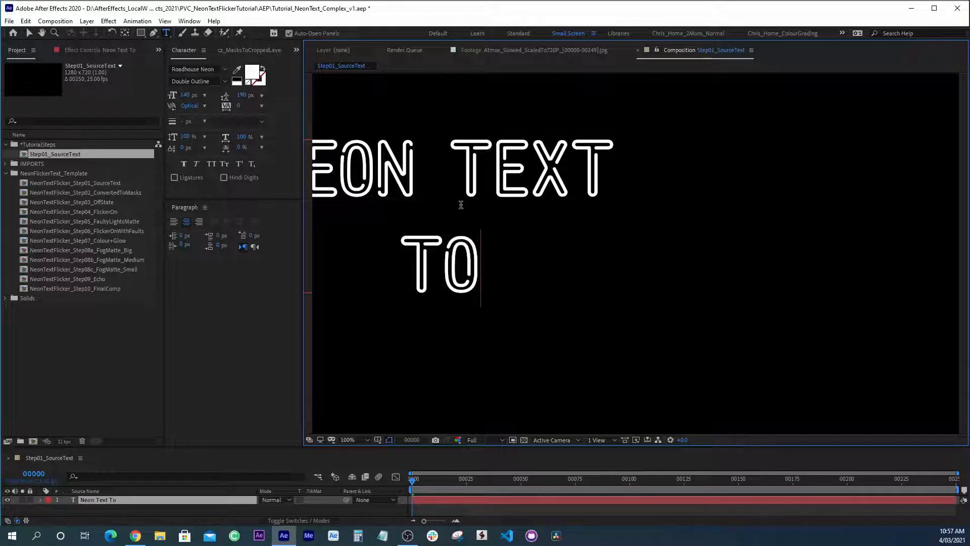
text(evealed)
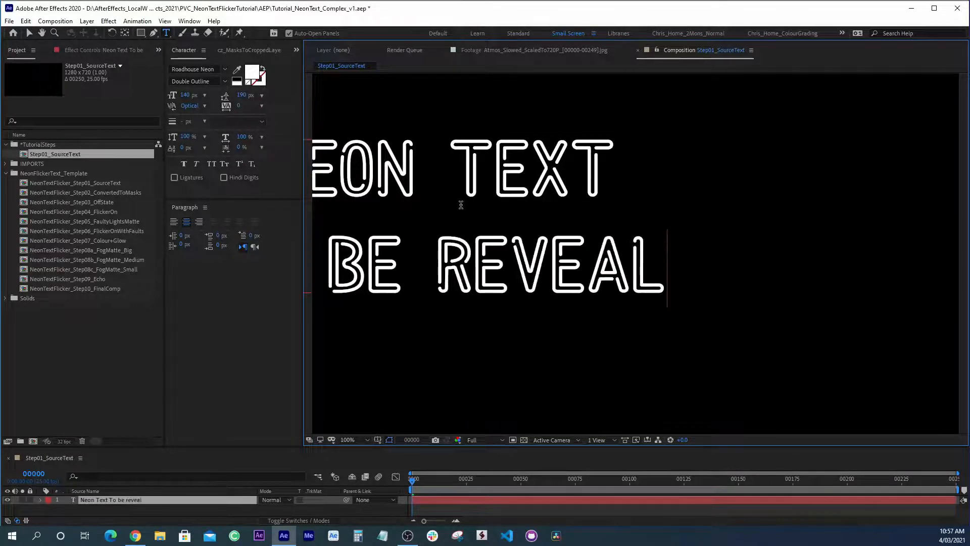
key(Escape)
key(v)
key(comma)
key(comma)
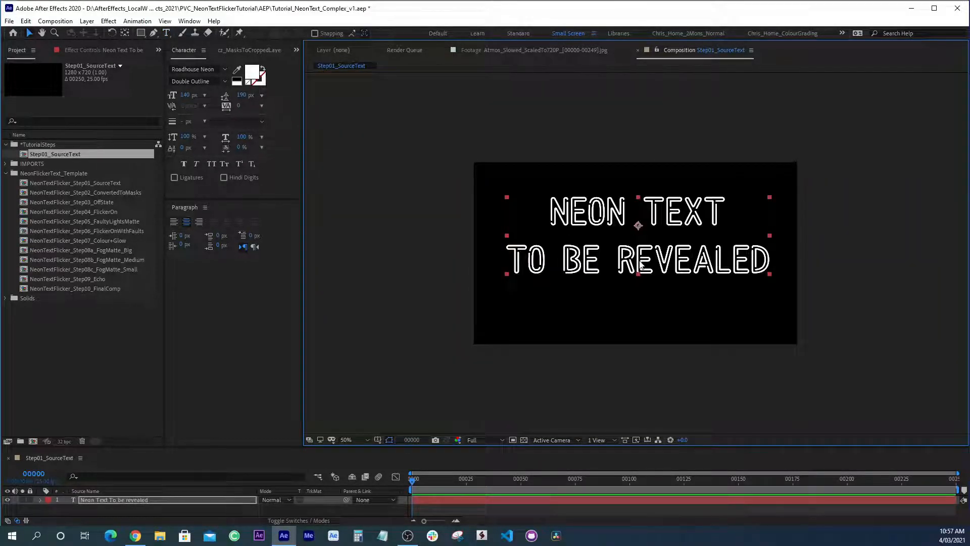
Nudge the two-line text layer very slightly sideways within the Step01_SourceText composition frame
key(period)
key(period)
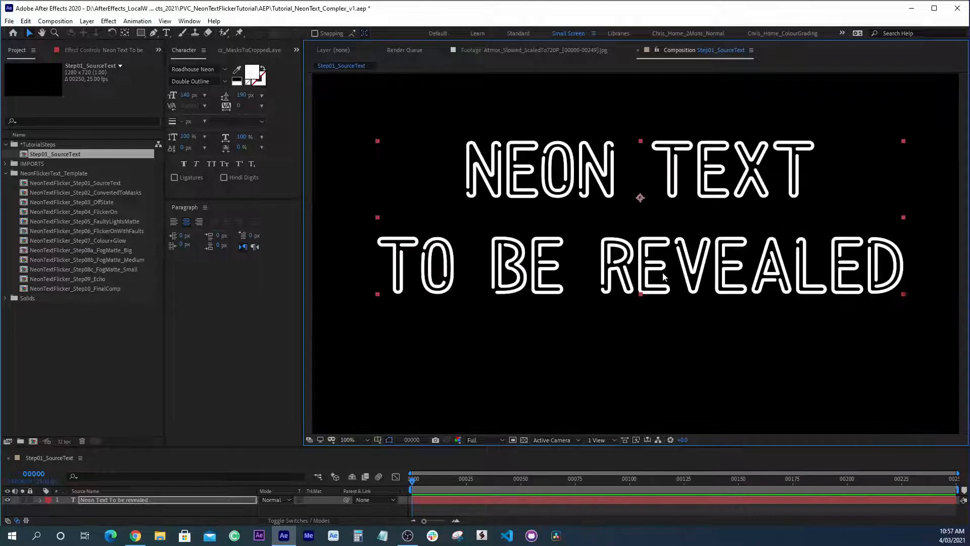
drag(658, 271, 651, 260)
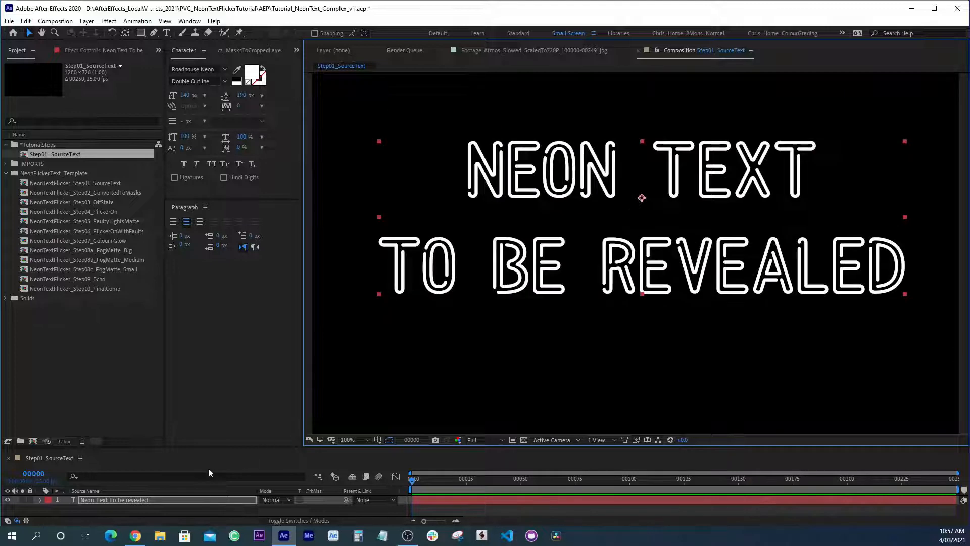
click(150, 507)
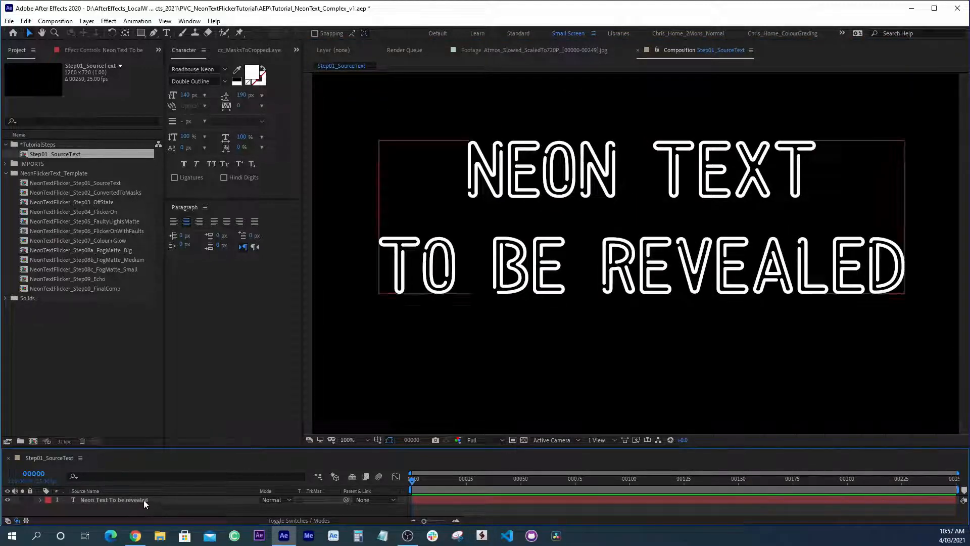
click(143, 499)
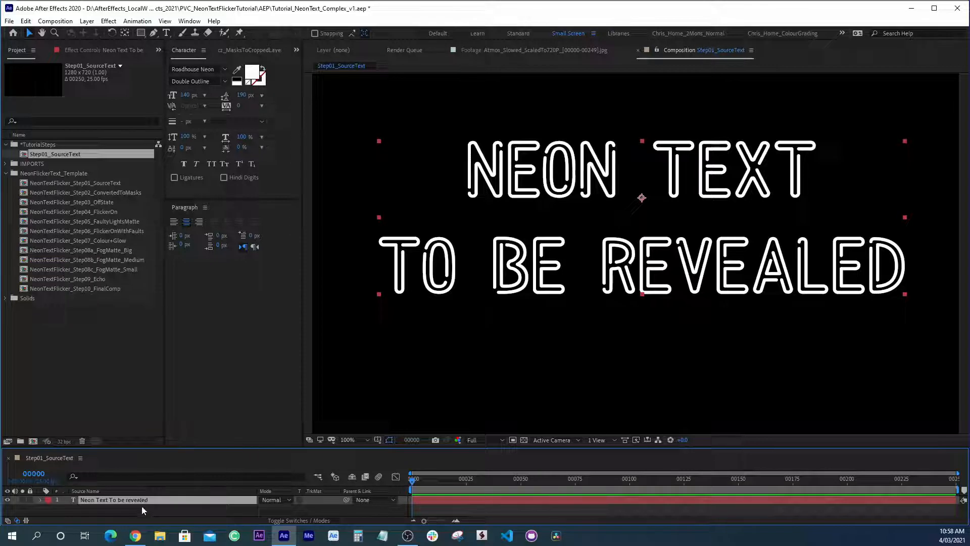
click(142, 507)
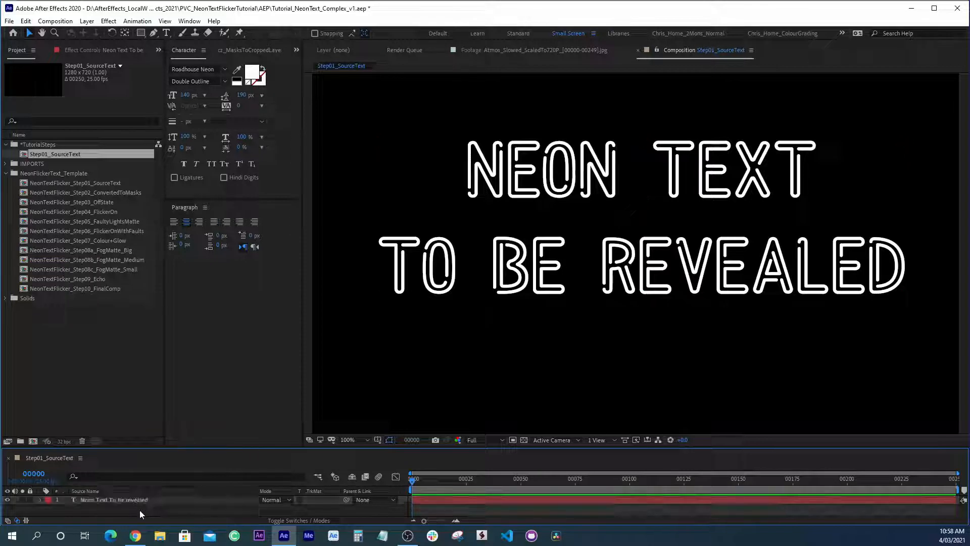
click(69, 354)
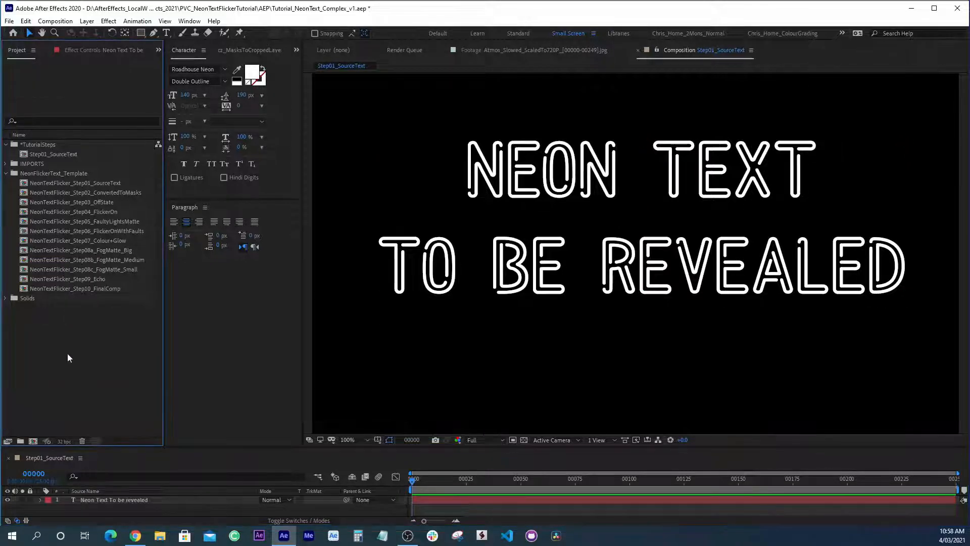
click(102, 500)
click(102, 508)
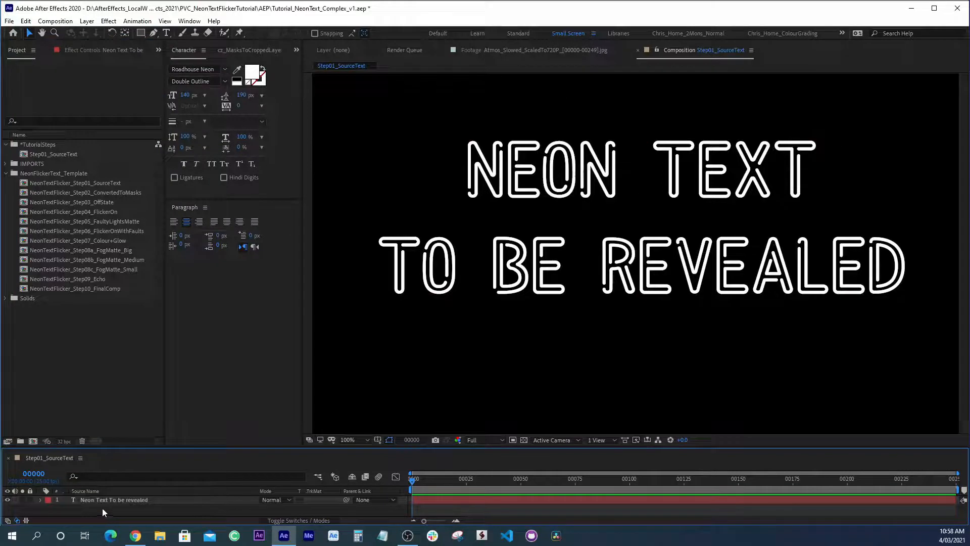
Duplicate the Step01_SourceText composition and rename the copy Step02_ConvertToMasks
click(54, 153)
key(ctrl+d)
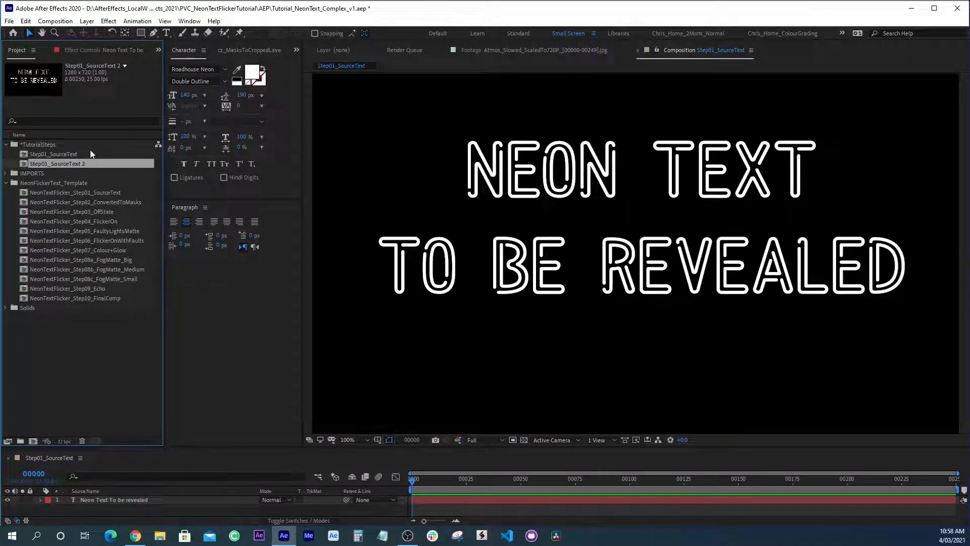
key(Return)
key(Right)
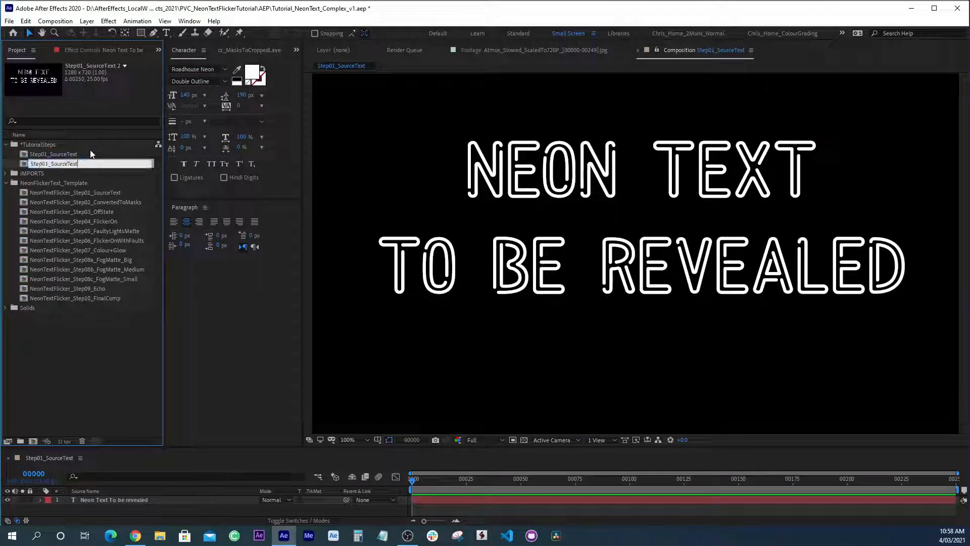
key(BackSpace)
key(BackSpace)
key(BackSpace)
key(BackSpace)
key(BackSpace)
key(BackSpace)
key(BackSpace)
key(BackSpace)
key(BackSpace)
key(BackSpace)
key(BackSpace)
key(BackSpace)
key(BackSpace)
key(BackSpace)
text(2_ConvertToMasks)
key(Return)
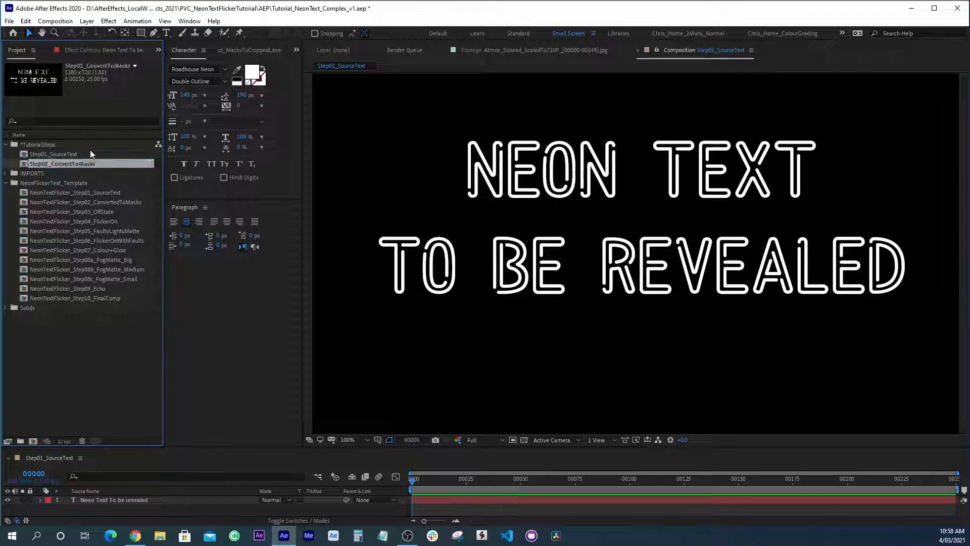
Open the Step02_ConvertToMasks composition and create masks from its "Neon Text To be revealed" text layer
double_click(86, 161)
click(141, 500)
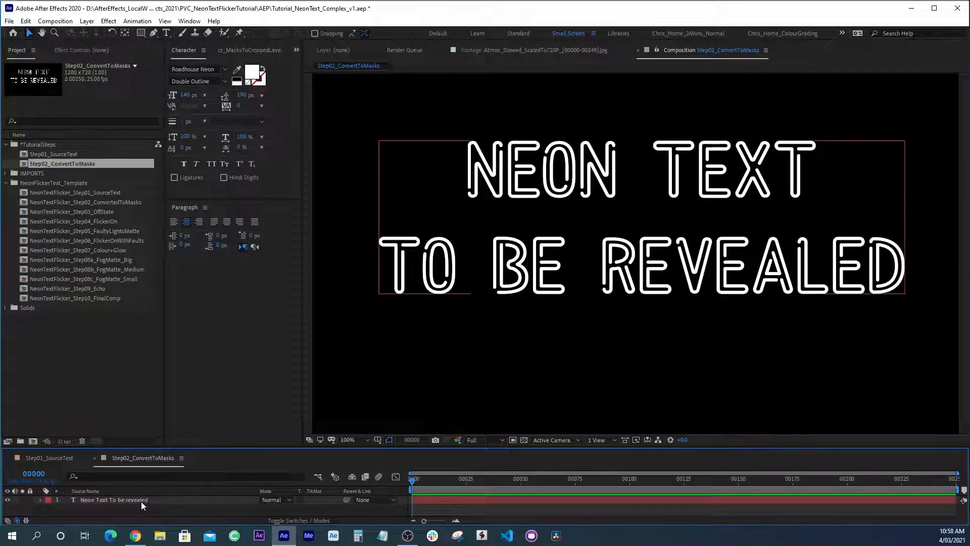
click(139, 499)
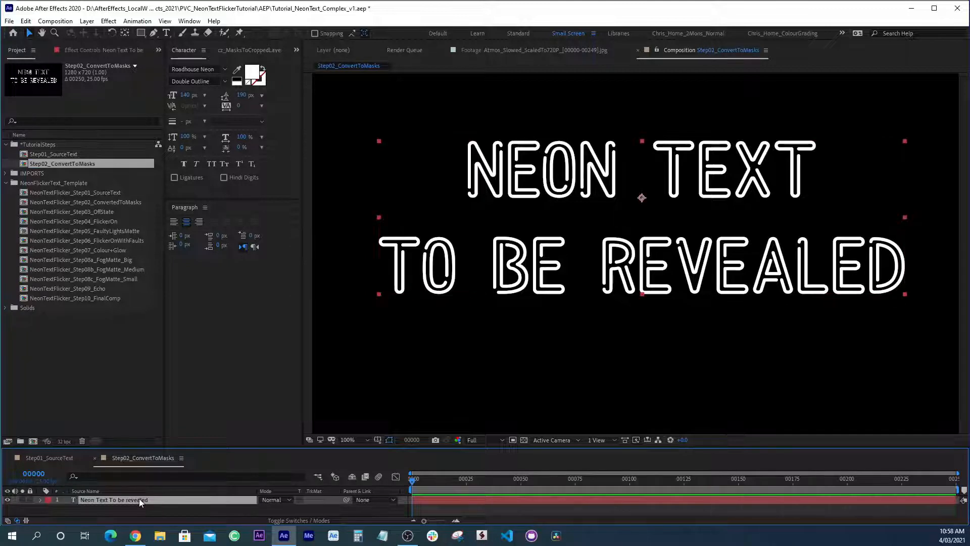
right_click(138, 498)
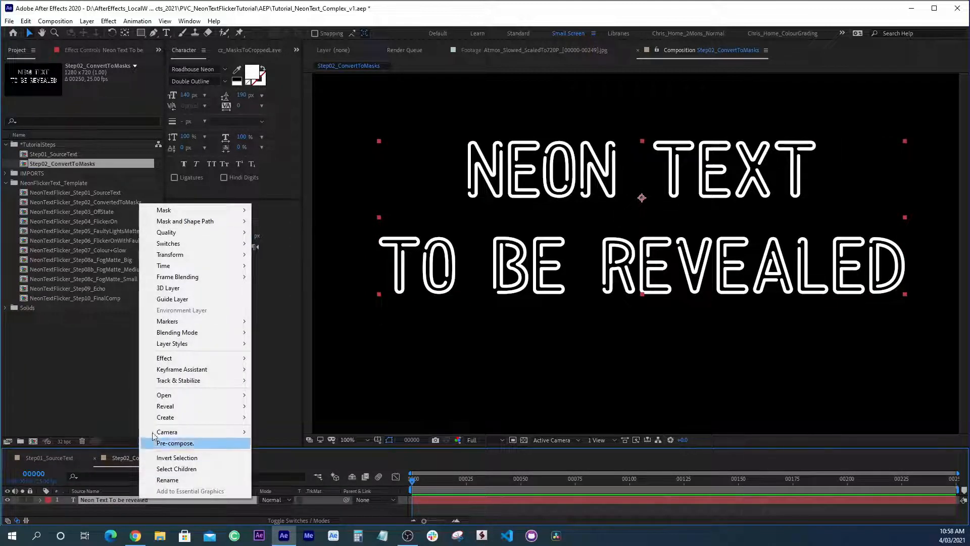
mouse_move(162, 417)
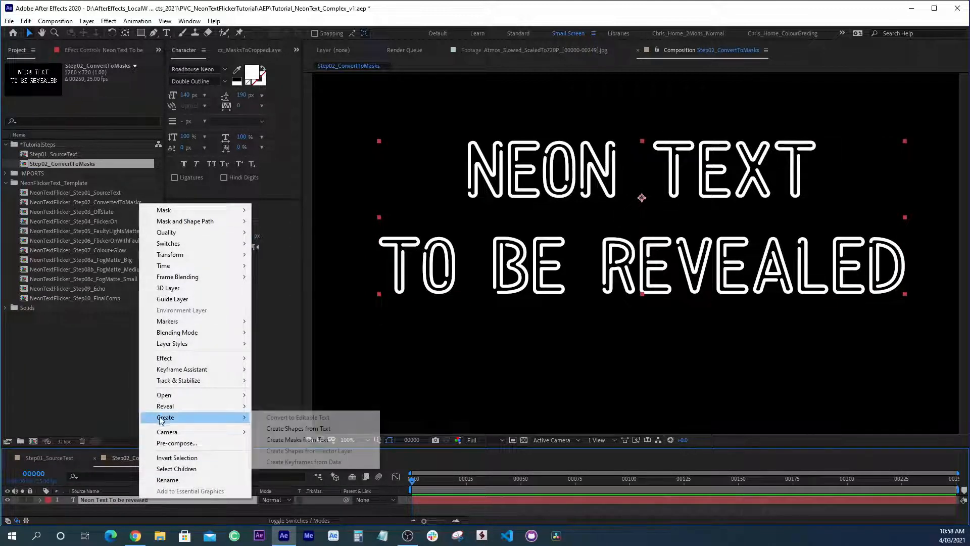
click(303, 440)
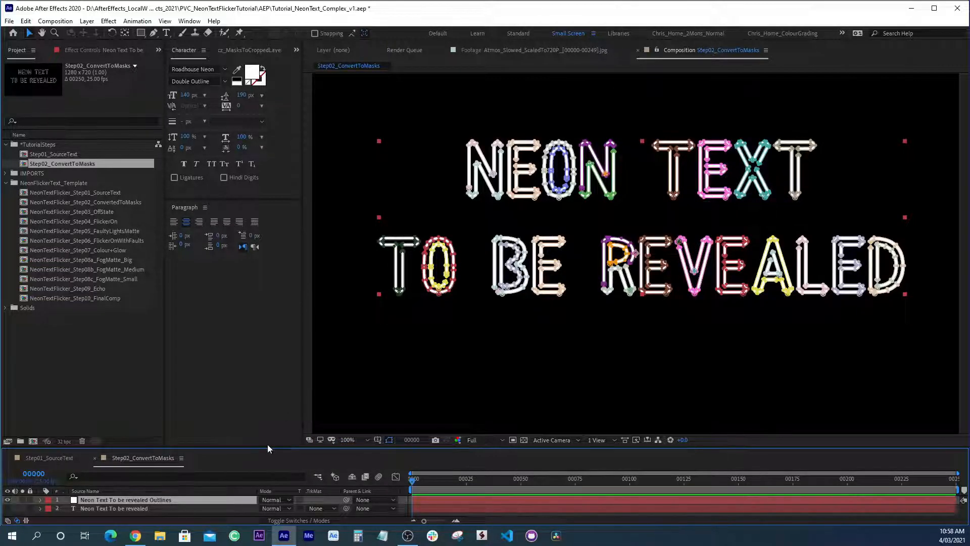
Select the Outlines layer and bring up the cz_MasksToCroppedLayersII script, closing the Paragraph settings and widening the script's area to show all its options
click(134, 508)
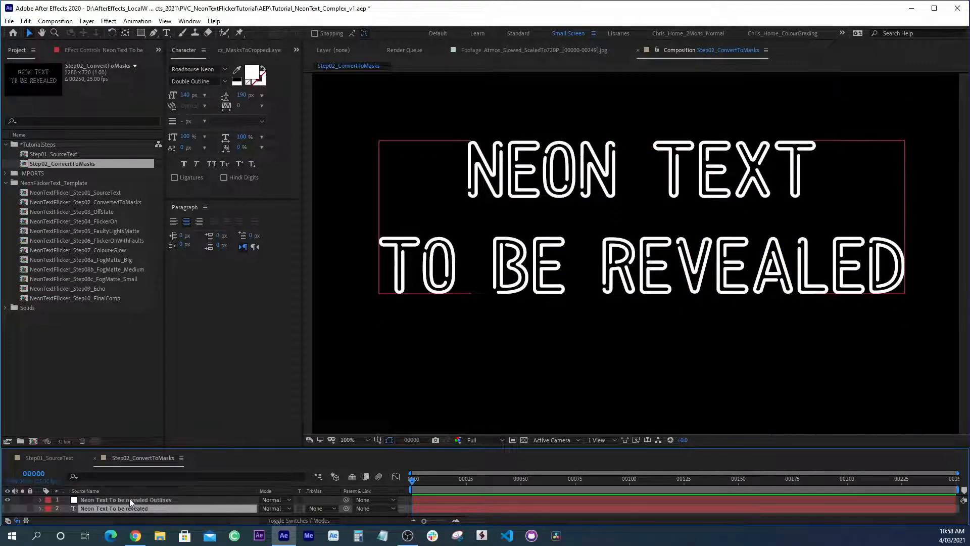
click(130, 498)
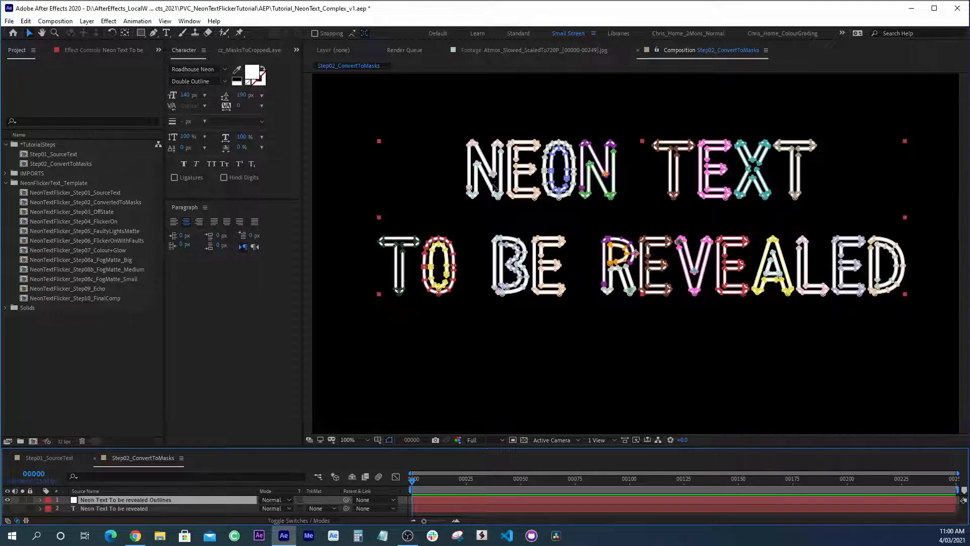
click(246, 48)
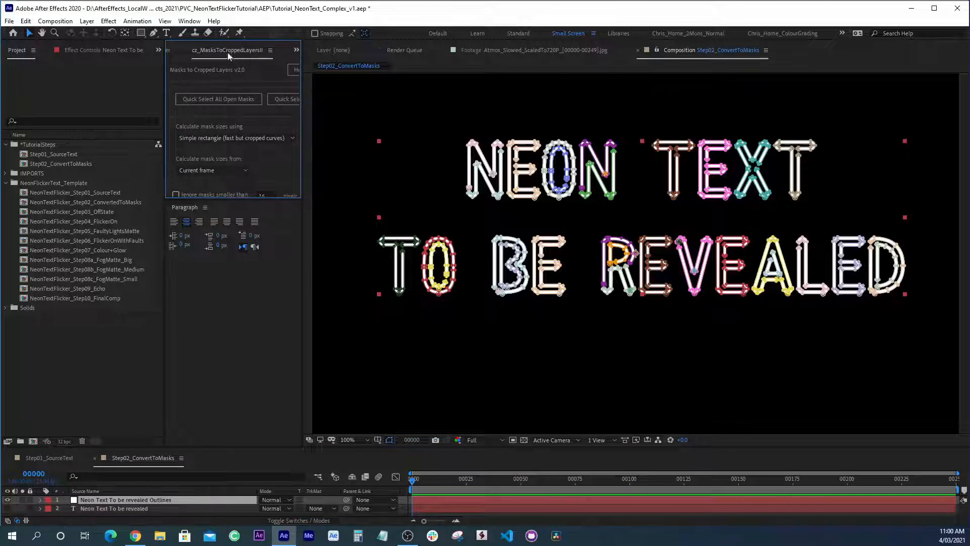
click(203, 208)
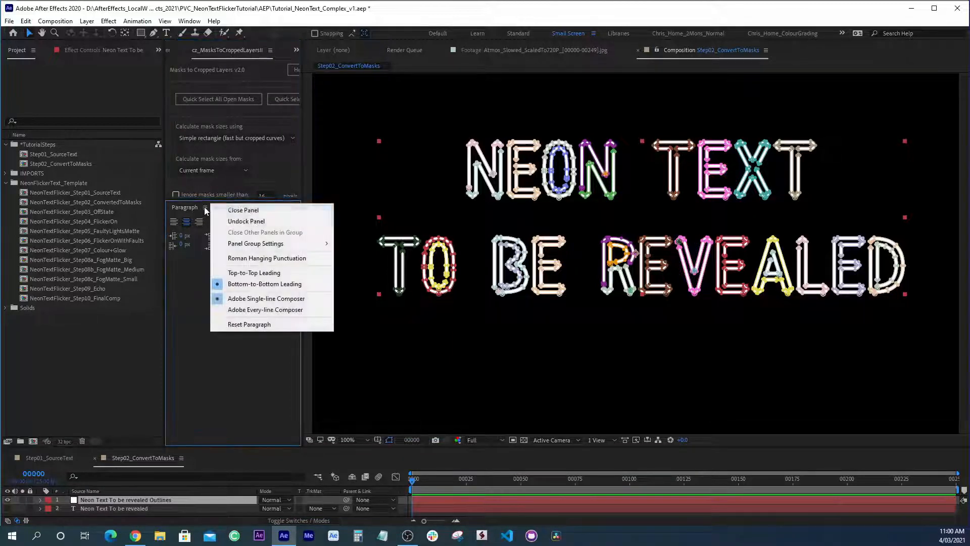
click(235, 208)
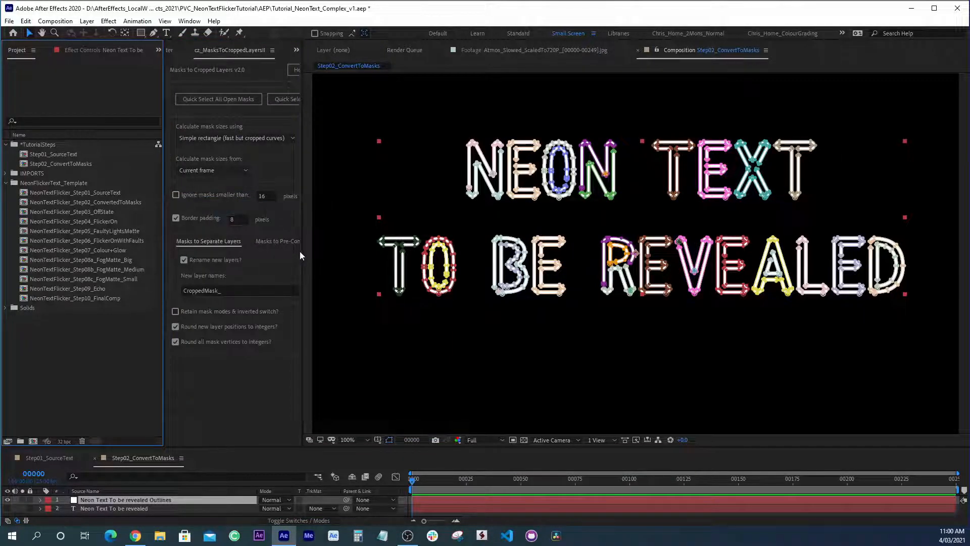
drag(300, 255, 390, 253)
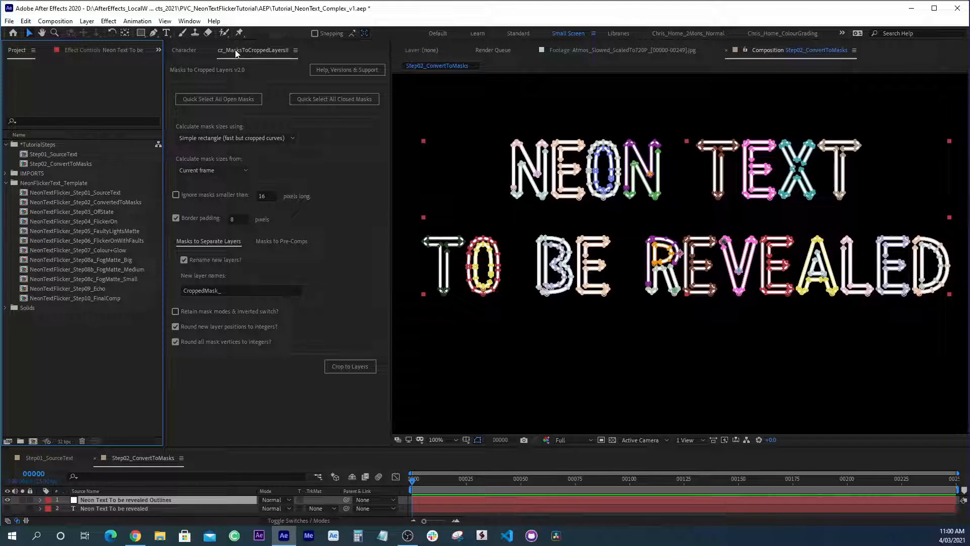
Compare the script's Masks to Separate Layers and Masks to Pre-Comps options, returning to Masks to Separate Layers
click(341, 366)
click(201, 241)
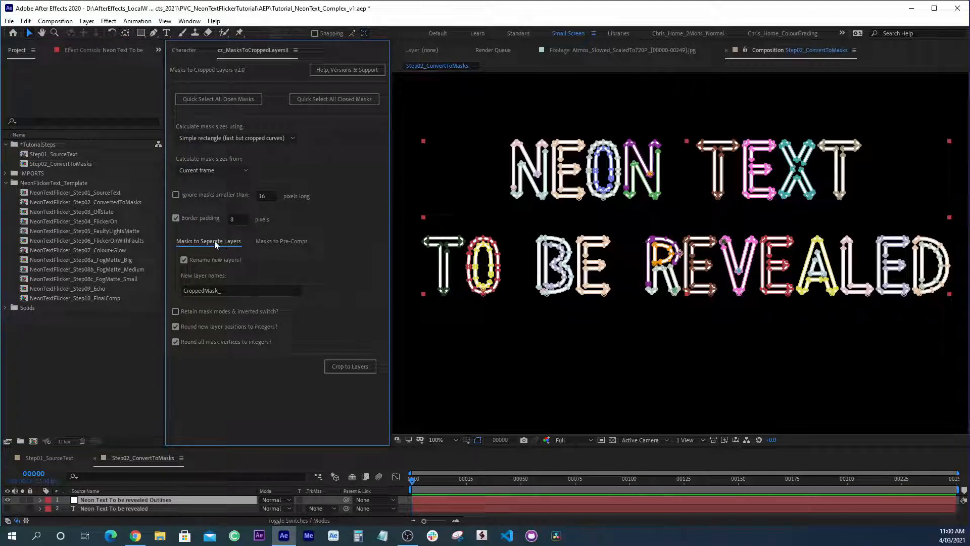
click(277, 242)
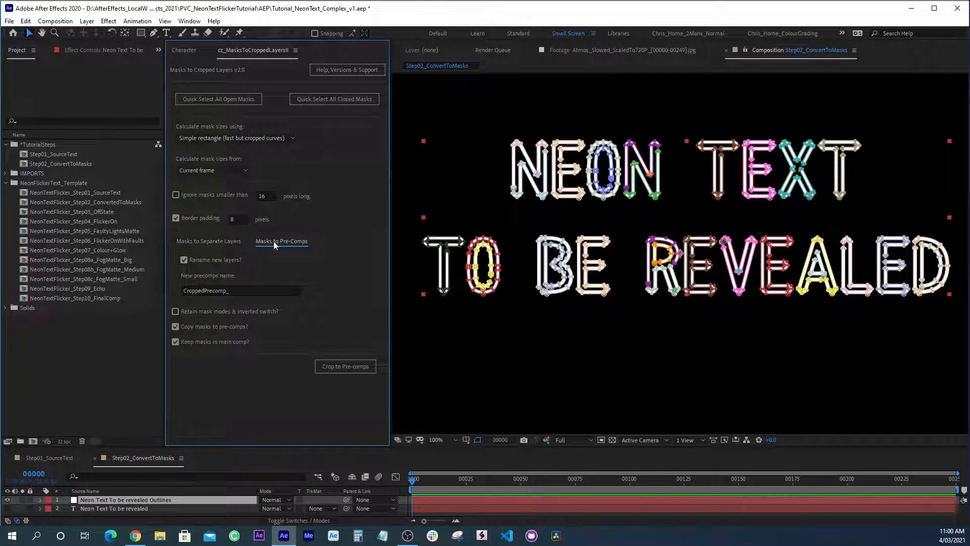
click(196, 241)
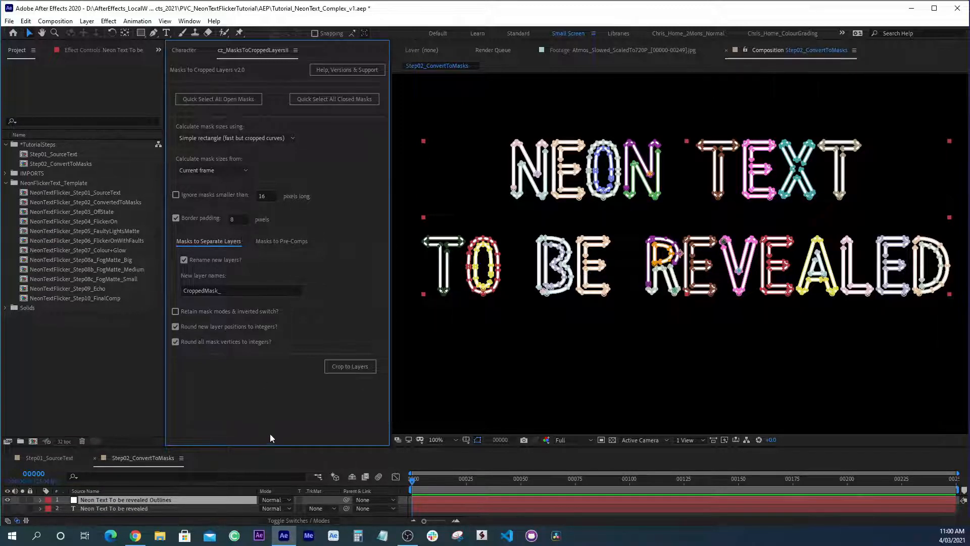
Crop the Outlines layer's masks to separate layers using the CroppedMask_ naming
click(348, 371)
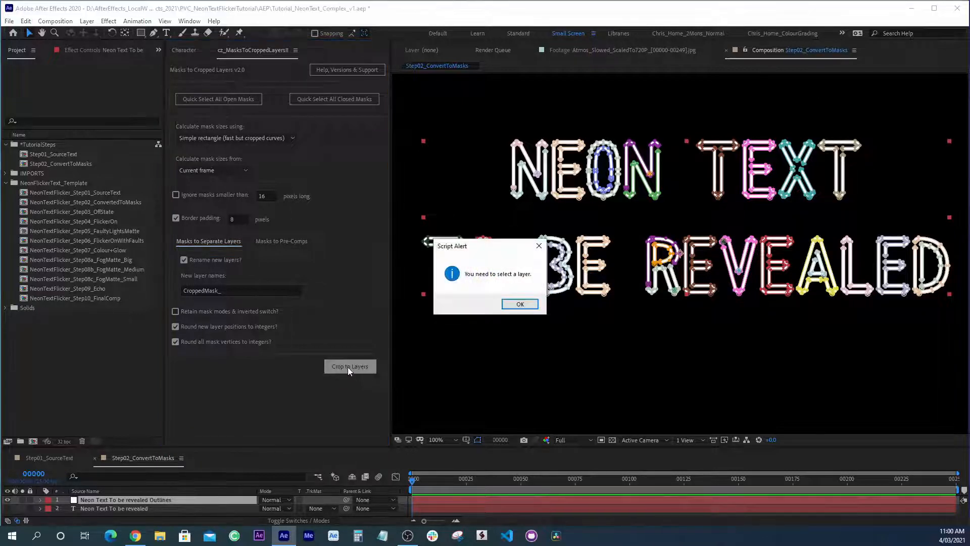
click(520, 304)
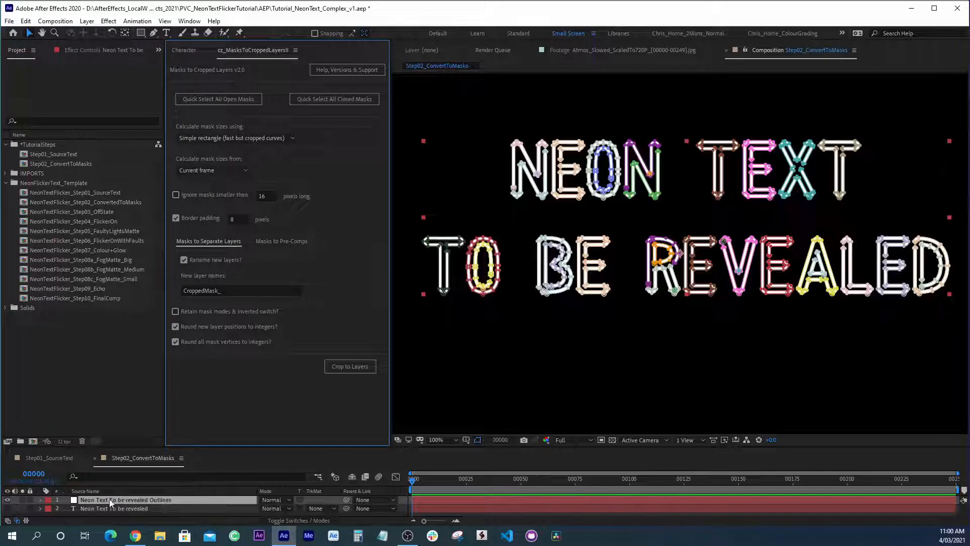
click(110, 500)
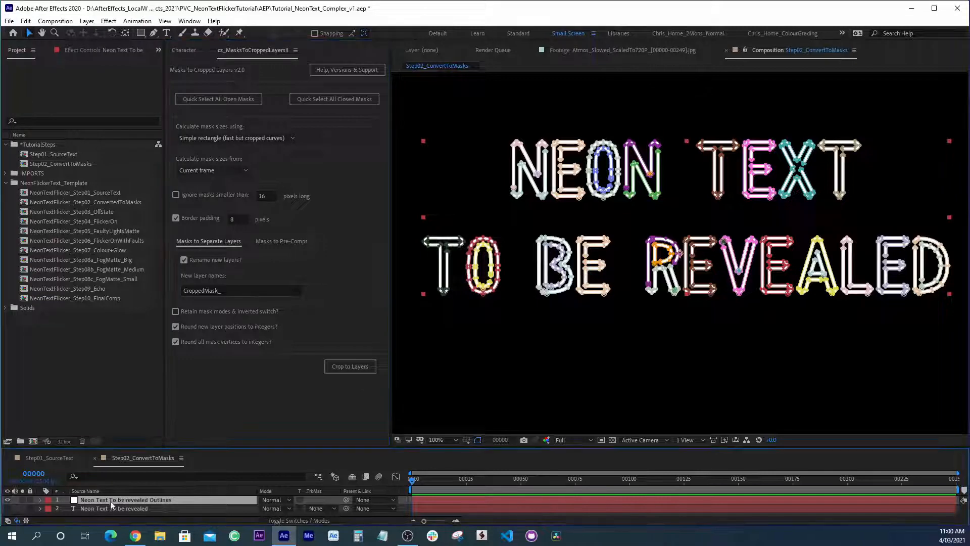
click(350, 366)
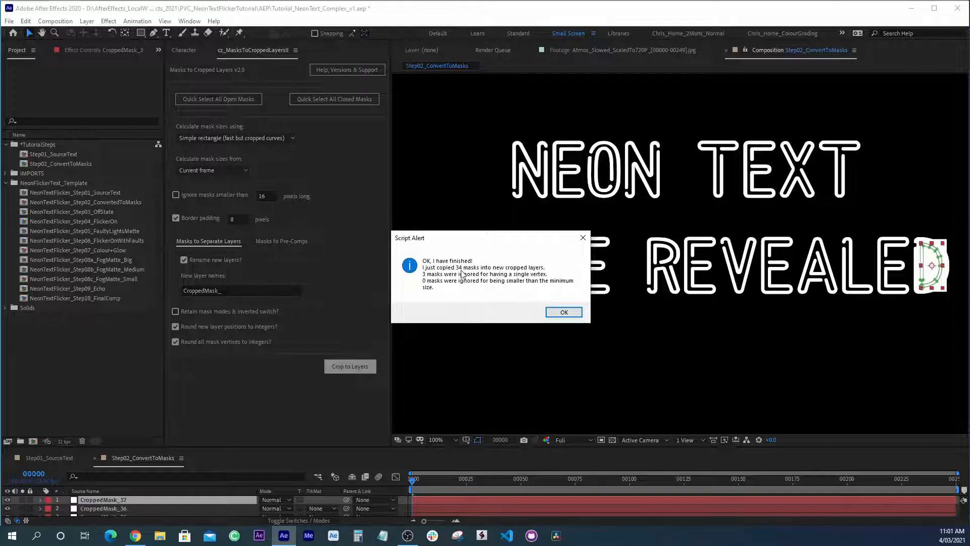
click(558, 312)
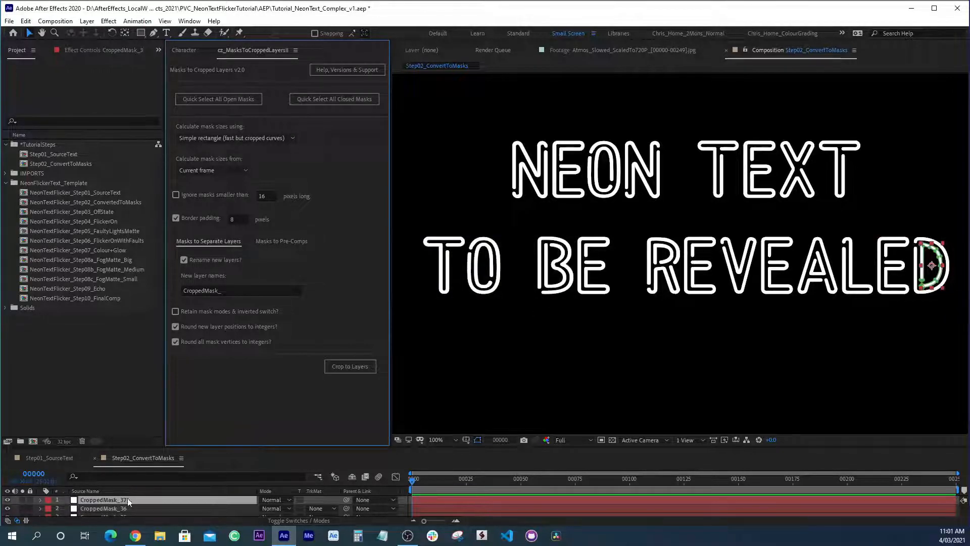
Examine the full list of CroppedMask layers and check which letter parts individual cropped layers cover, comparing them with the Outlines layer
key(grave)
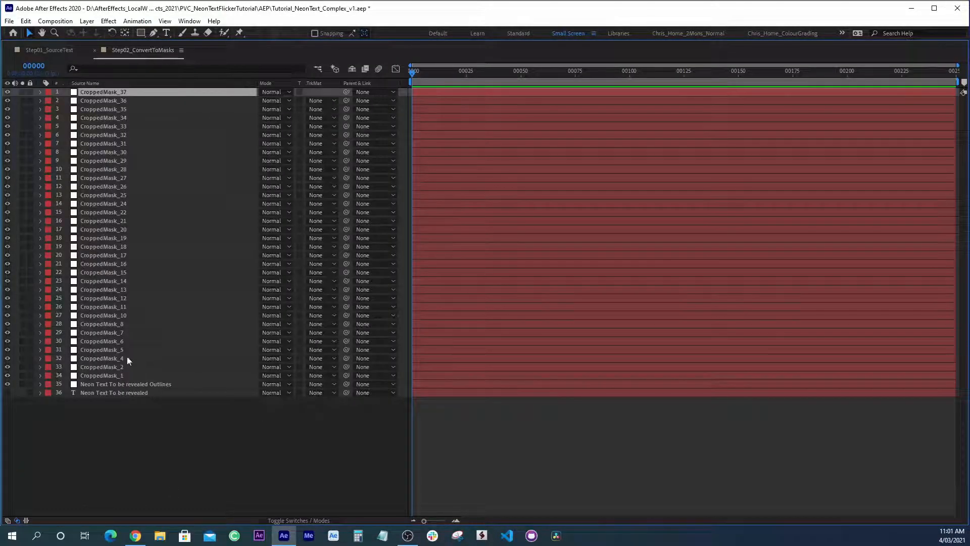
click(114, 375)
click(105, 384)
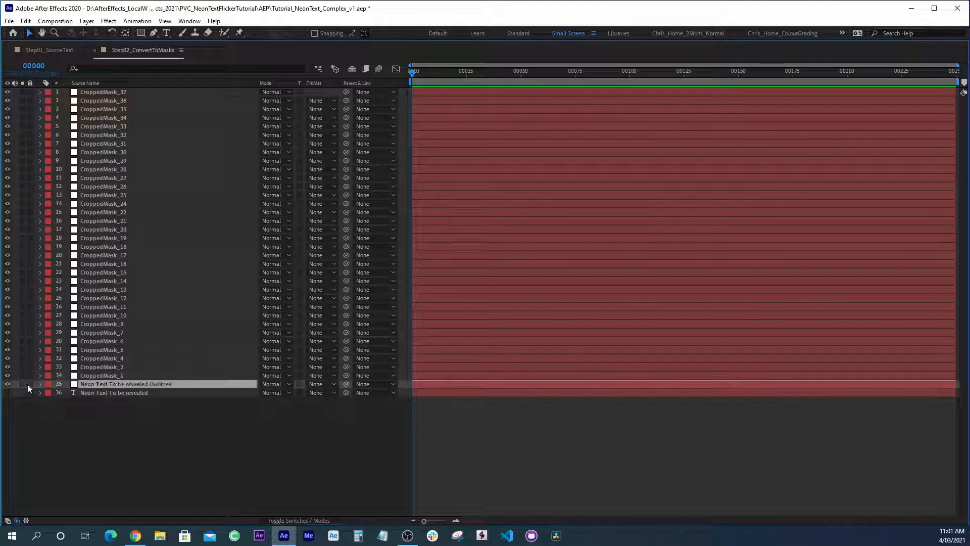
key(grave)
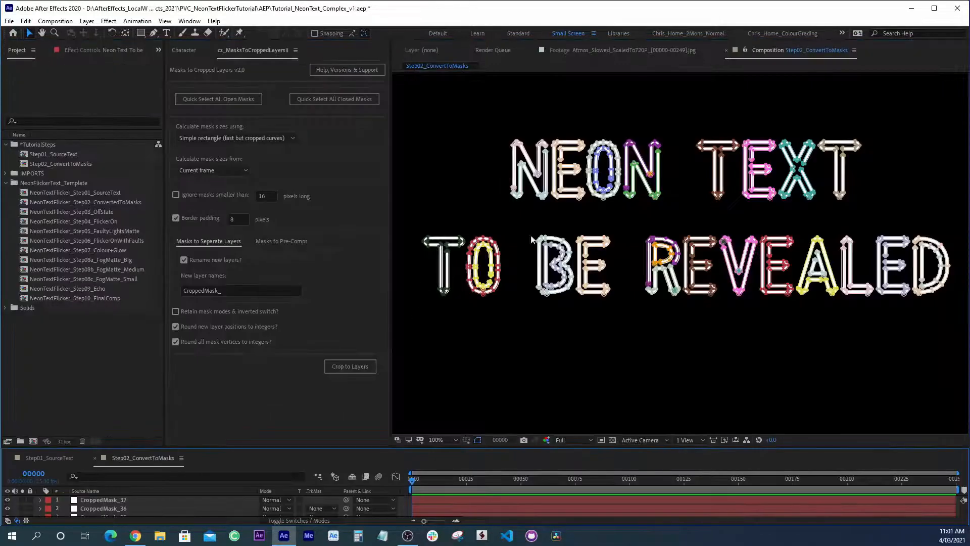
click(106, 500)
click(107, 505)
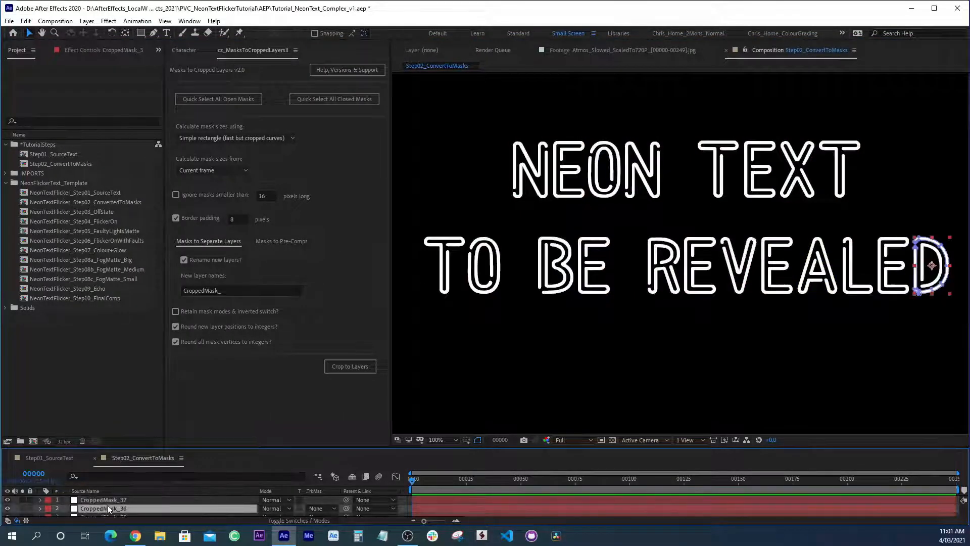
scroll(108, 502, down, 10)
click(107, 508)
scroll(109, 508, up, 2)
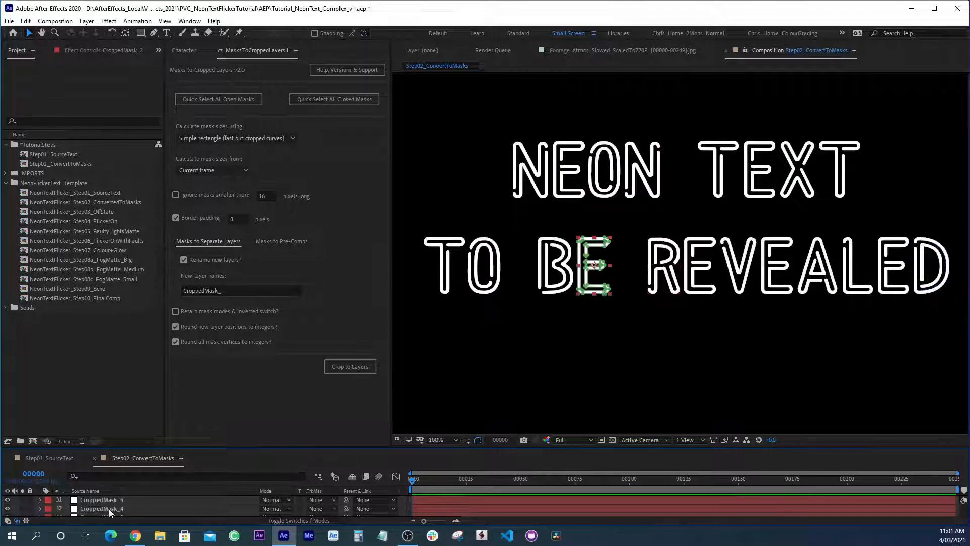
scroll(108, 505, down, 3)
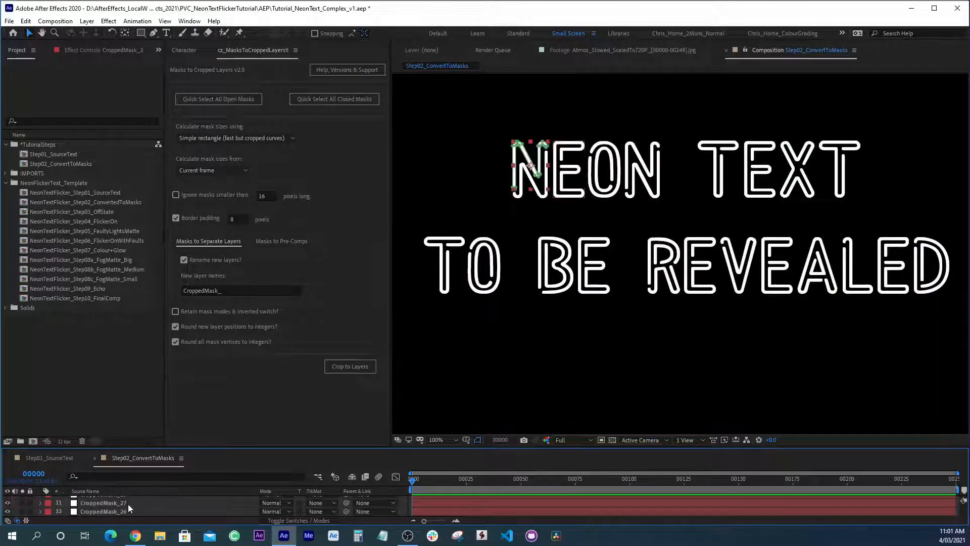
Look over the complete list of CroppedMask layers with nothing selected, and close both open compositions
key(grave)
click(103, 374)
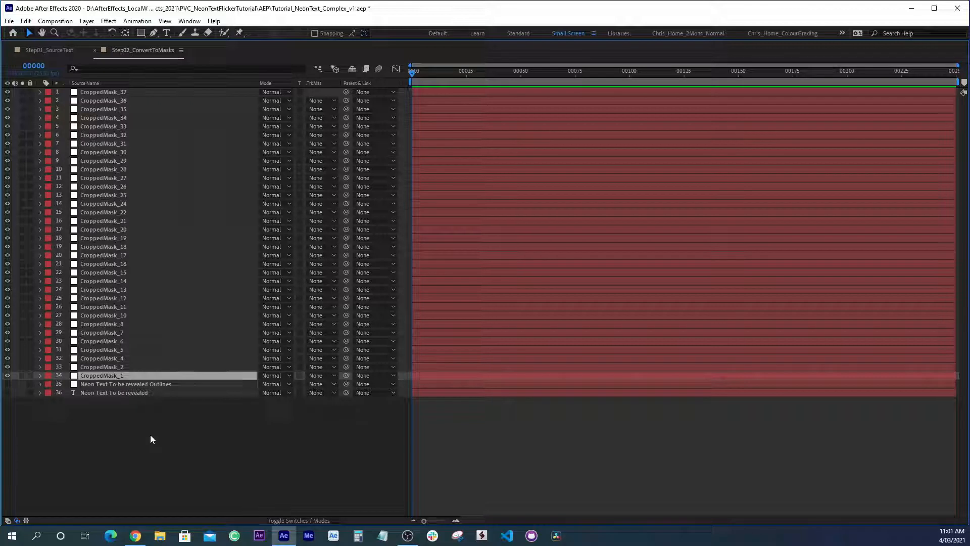
click(149, 450)
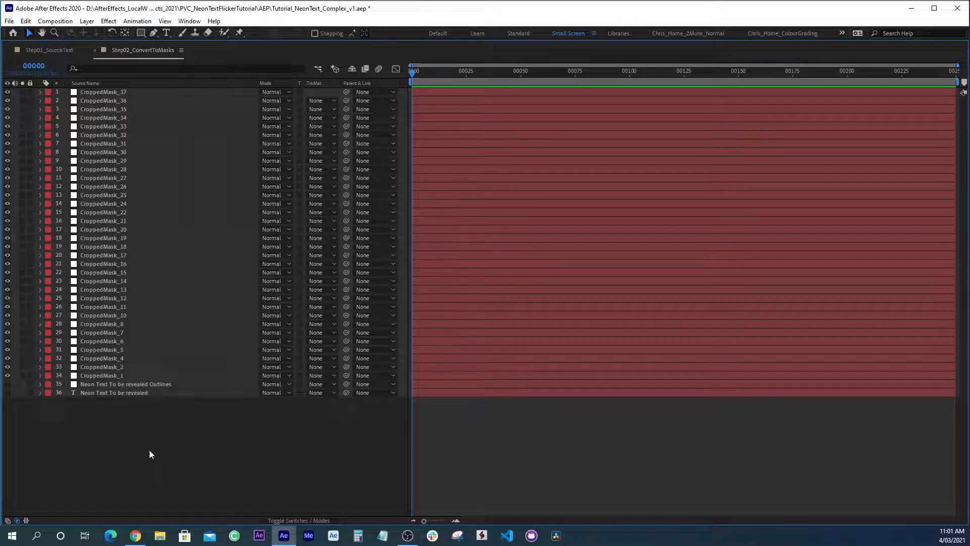
key(grave)
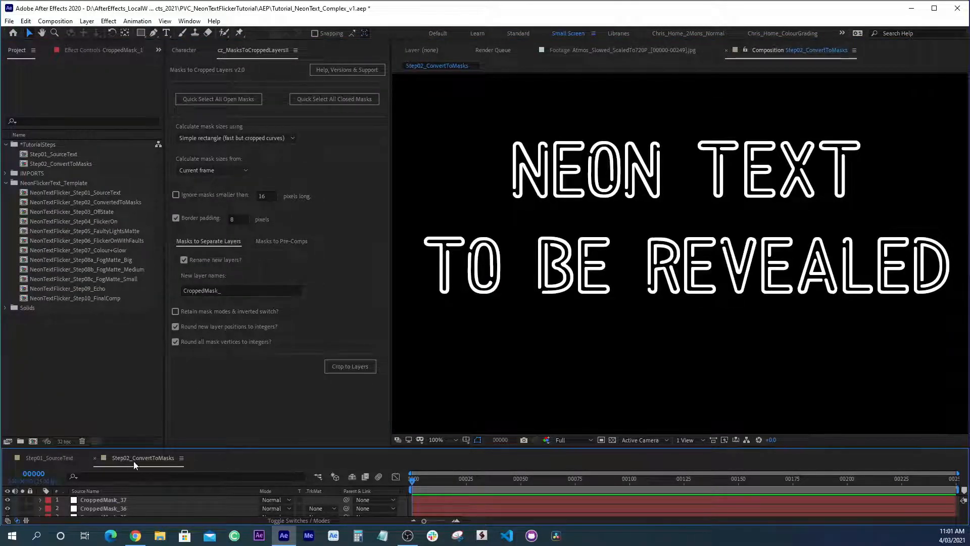
key(ctrl+w)
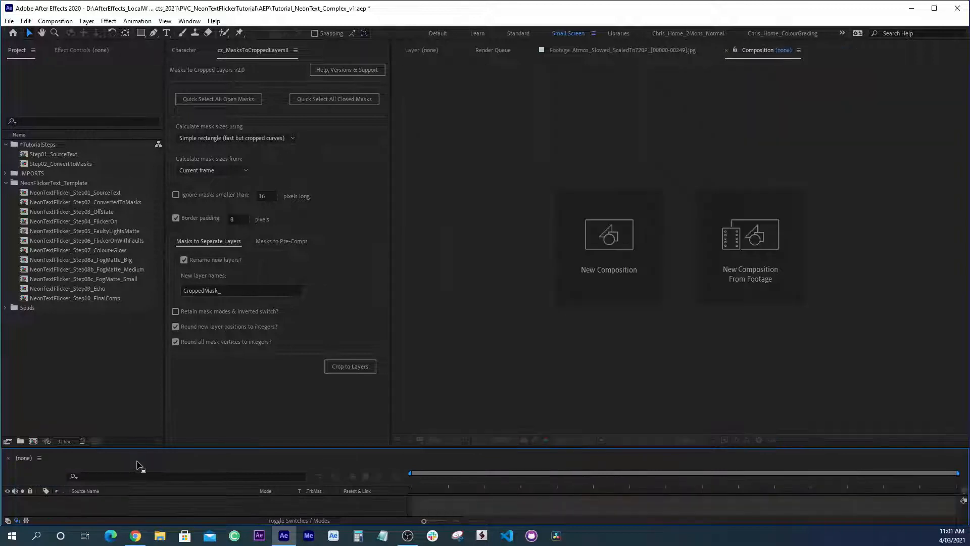
Create a new composition from the Step01_SourceText composition
click(72, 212)
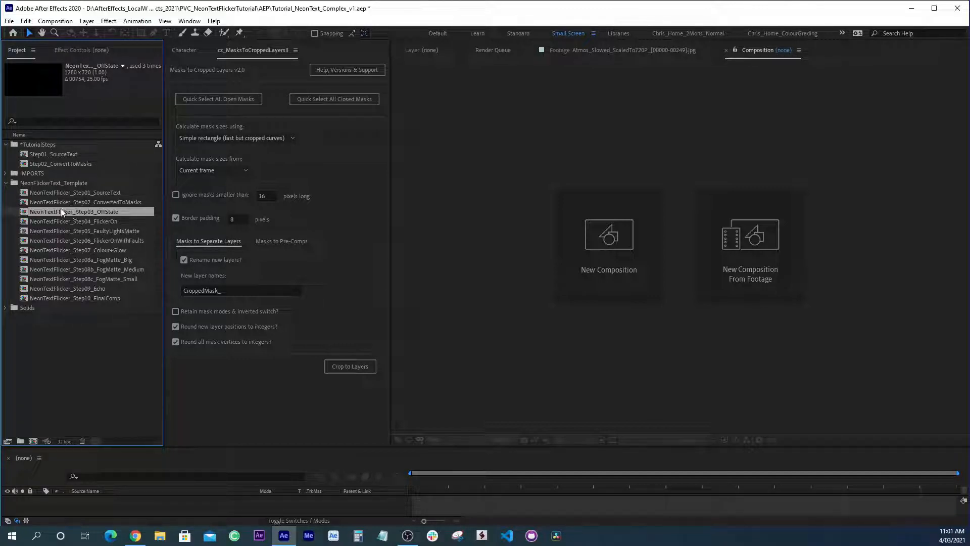
click(55, 154)
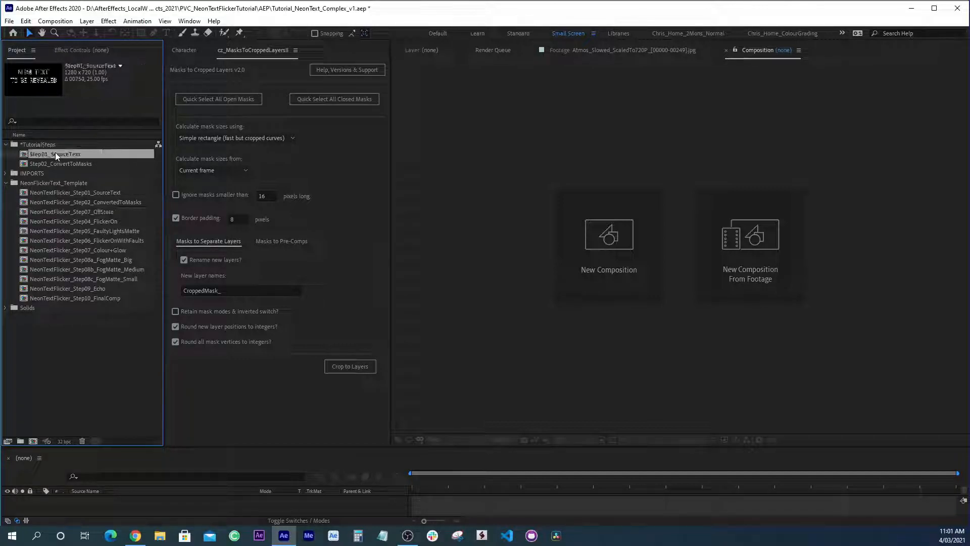
drag(56, 154, 32, 440)
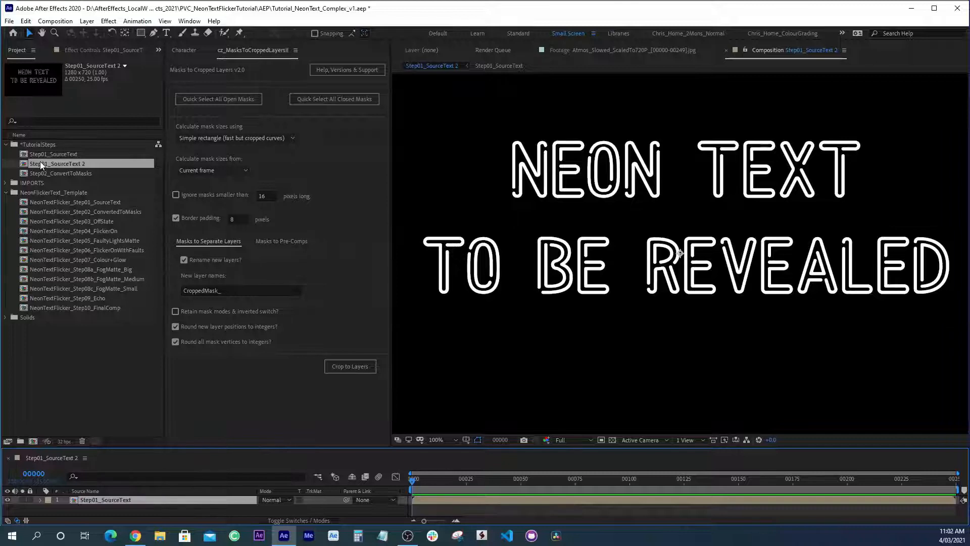
Rename the new Step01_SourceText 2 composition as Step03_OffSTate in the project
key(Return)
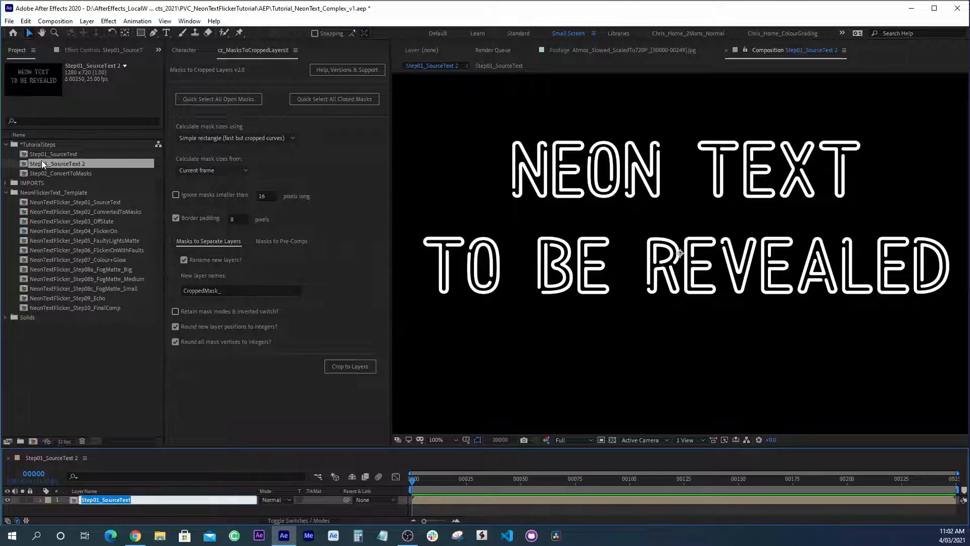
click(41, 162)
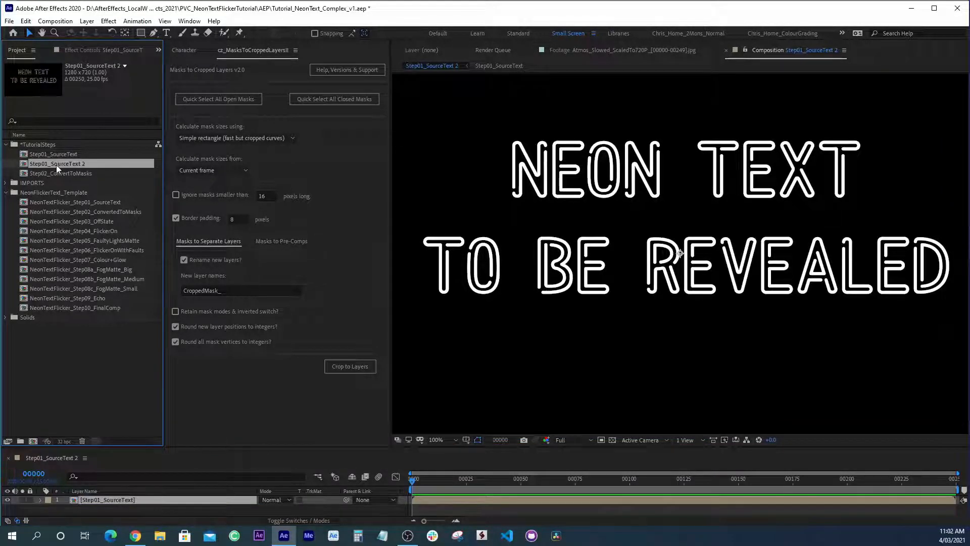
key(Return)
text(Ste)
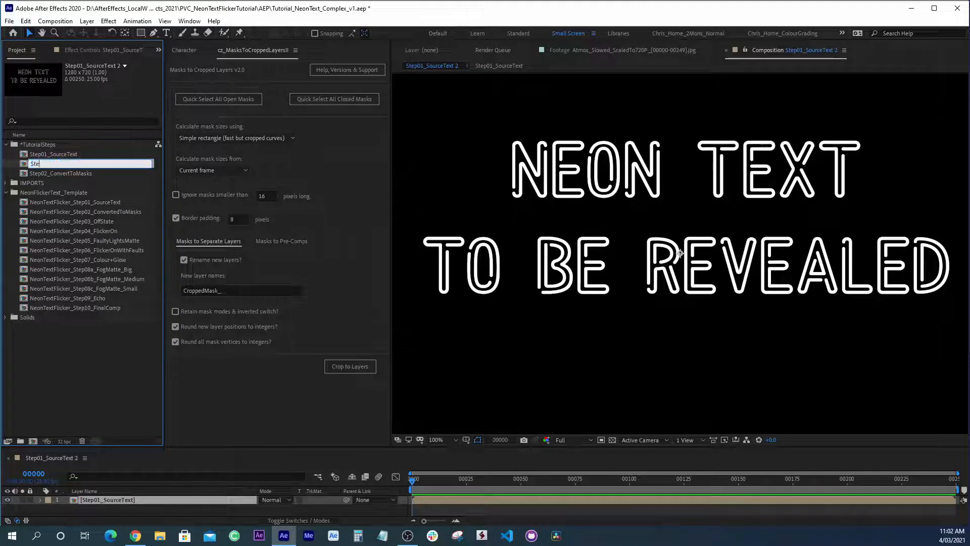
text(p03_OffSTate)
key(Return)
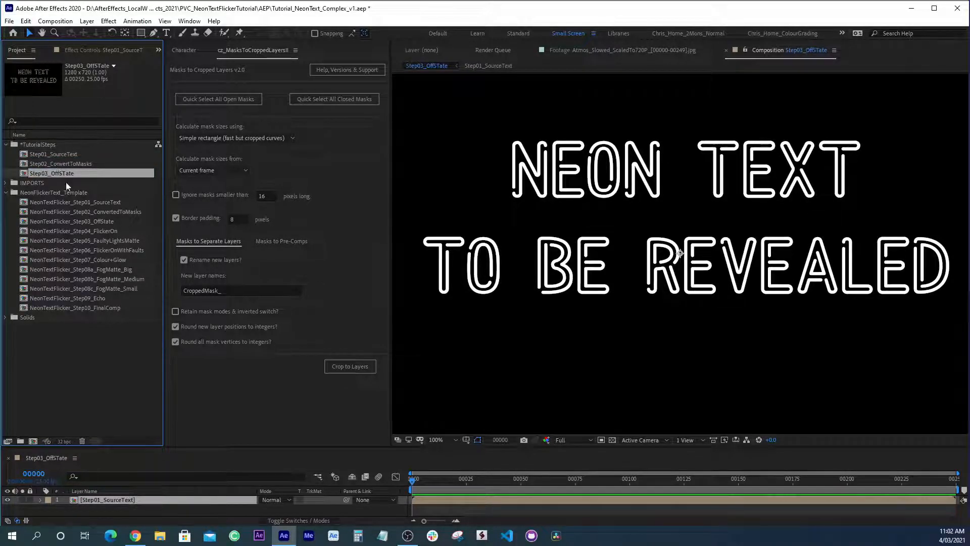
Preview the Step03_OffSTate composition briefly and apply a dark grey Fill effect to its Step01_SourceText layer
click(615, 486)
key(space)
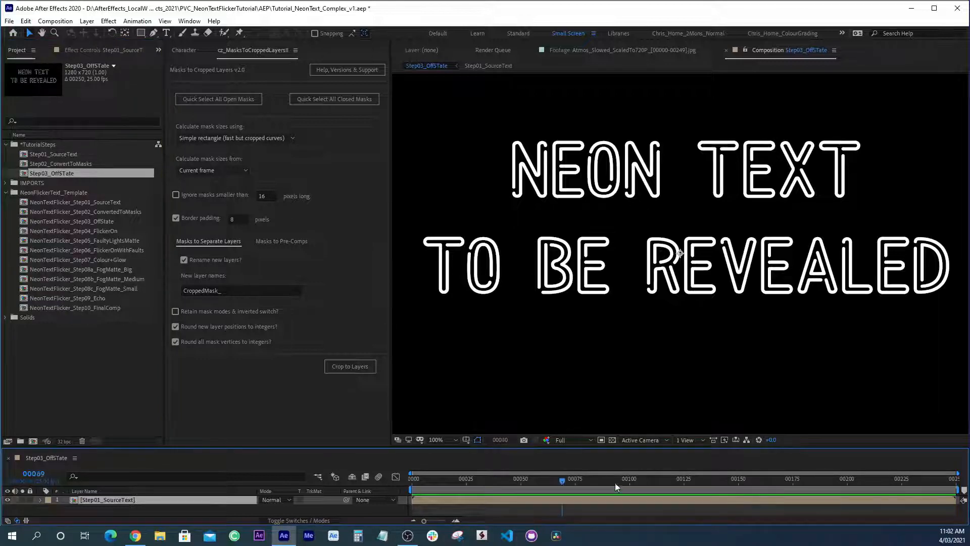
key(space)
click(108, 22)
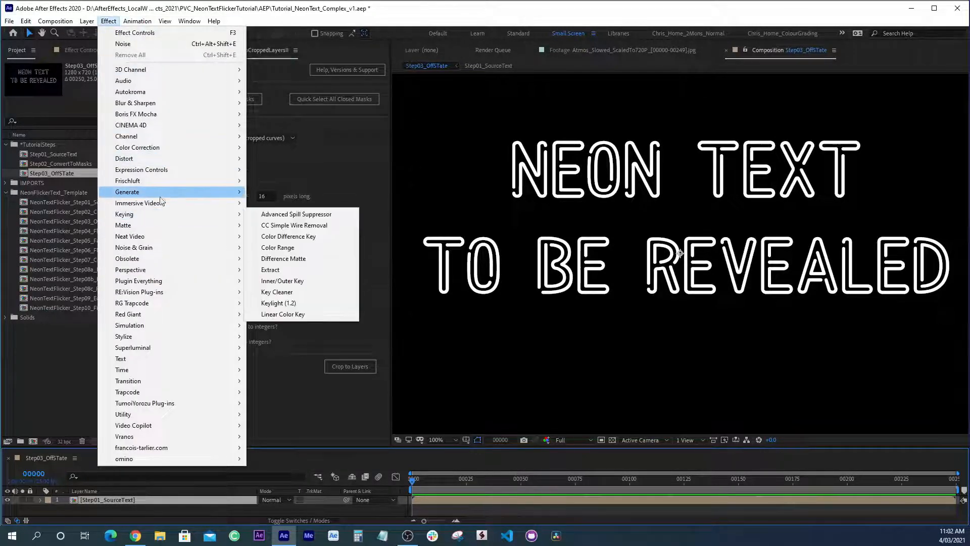
mouse_move(161, 194)
click(308, 359)
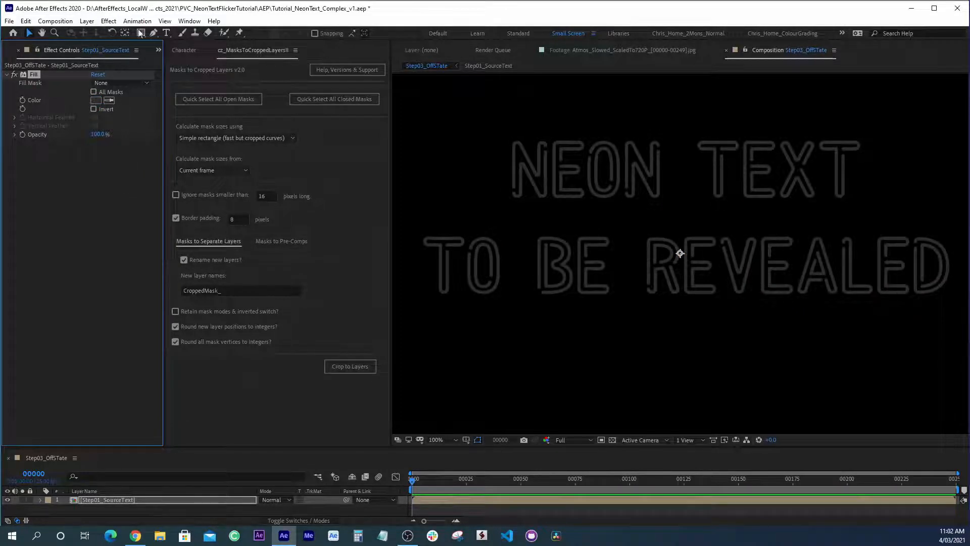
Add a Bevel and Emboss layer style to the Step01_SourceText layer
click(86, 21)
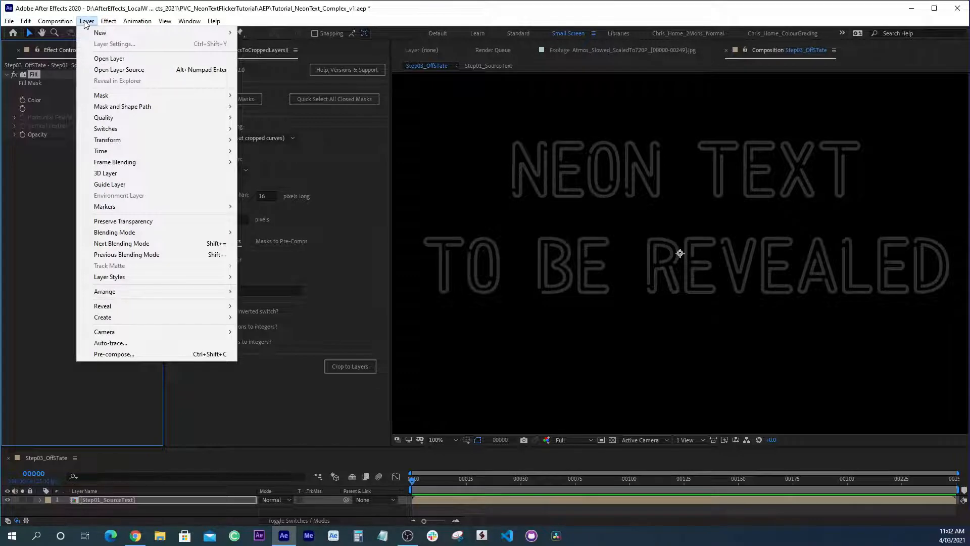
mouse_move(143, 276)
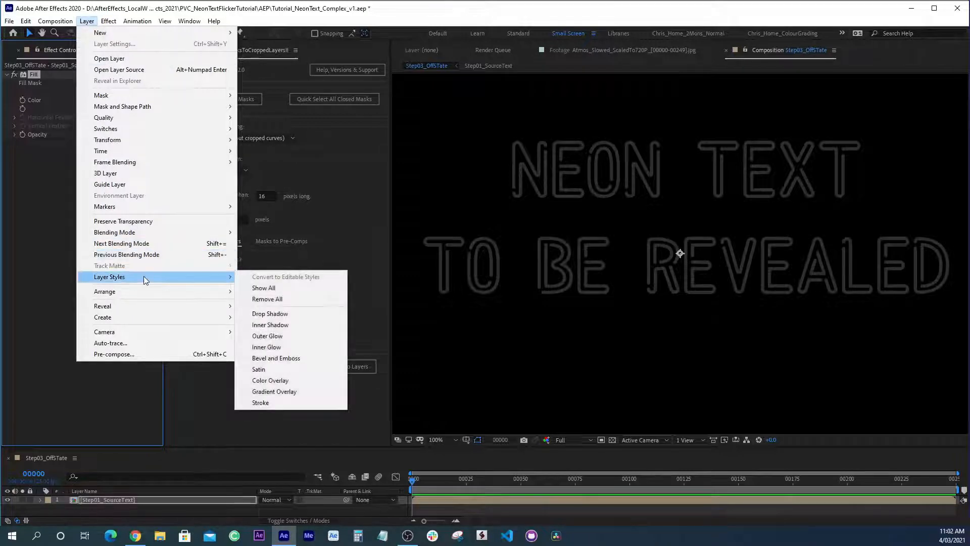
click(276, 358)
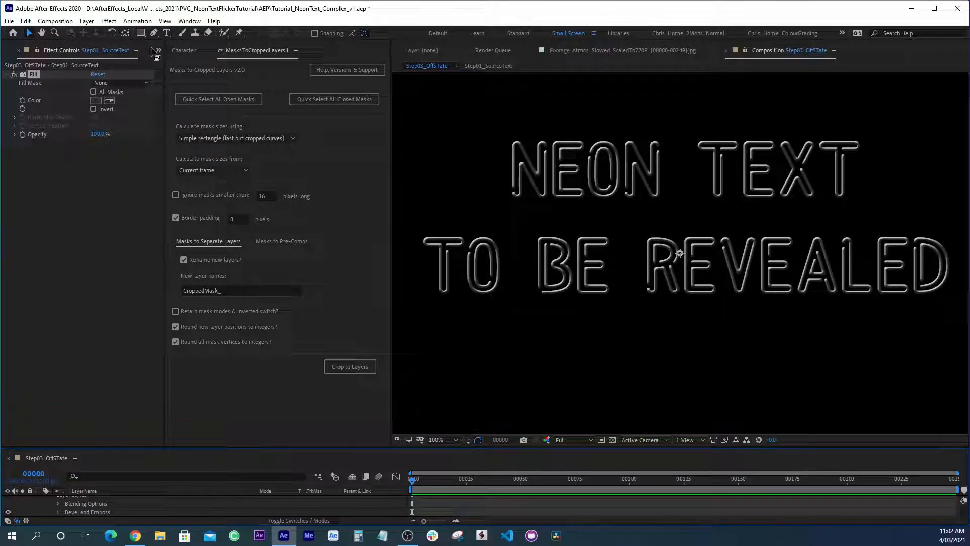
Open the NeonTextFlicker_Step03_OffState template composition and reveal the modified properties of its source text layer
click(157, 49)
click(181, 62)
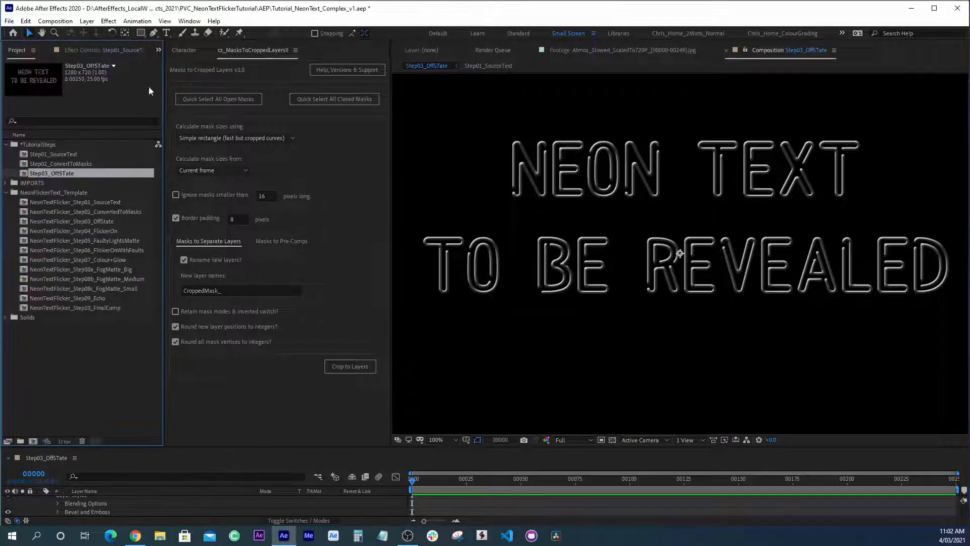
double_click(77, 221)
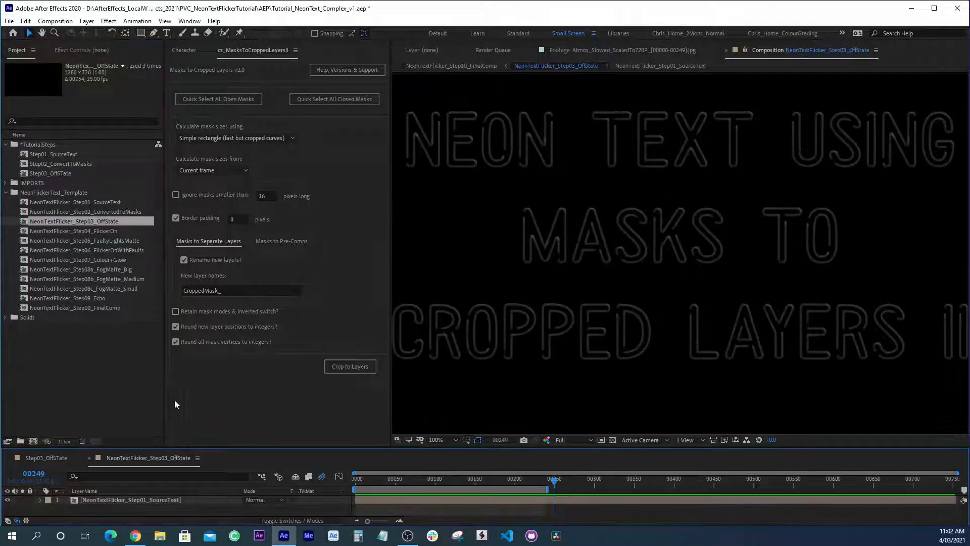
click(174, 500)
key(grave)
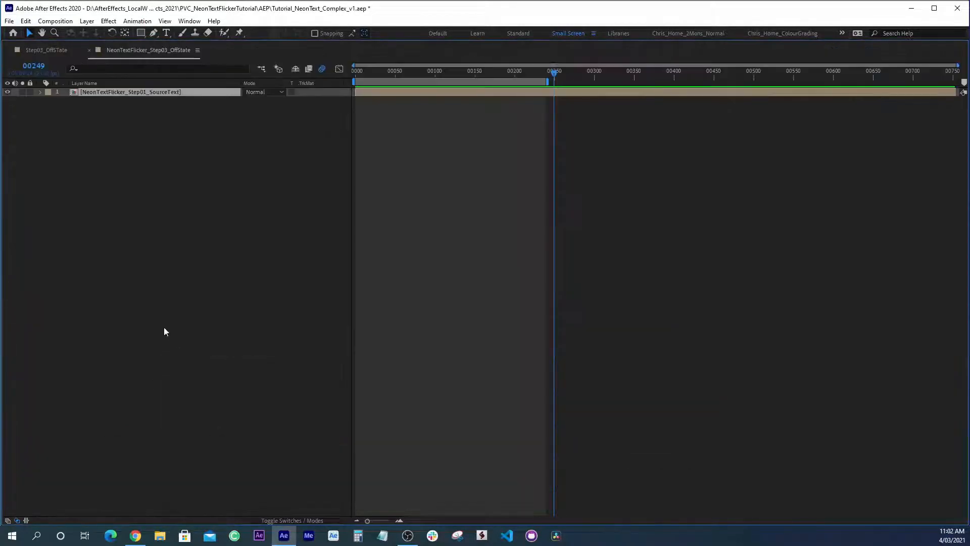
key(u)
key(u)
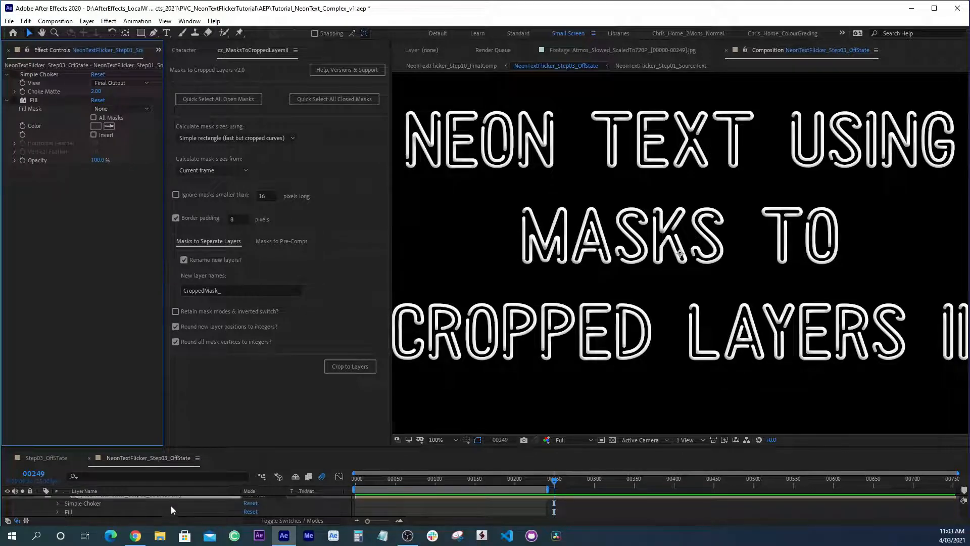
Show the template layer's modified properties again and turn off its Bevel and Emboss style
key(grave)
key(u)
key(u)
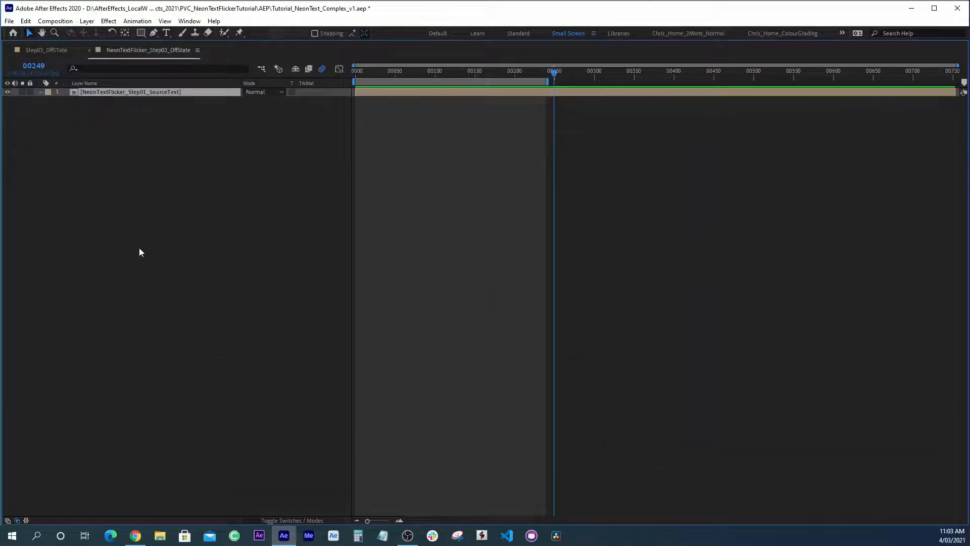
click(8, 160)
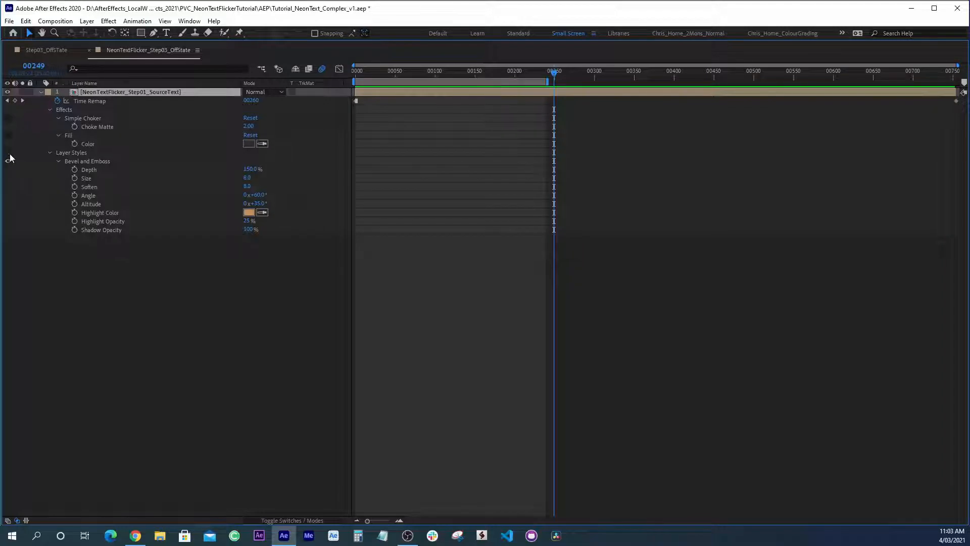
click(123, 320)
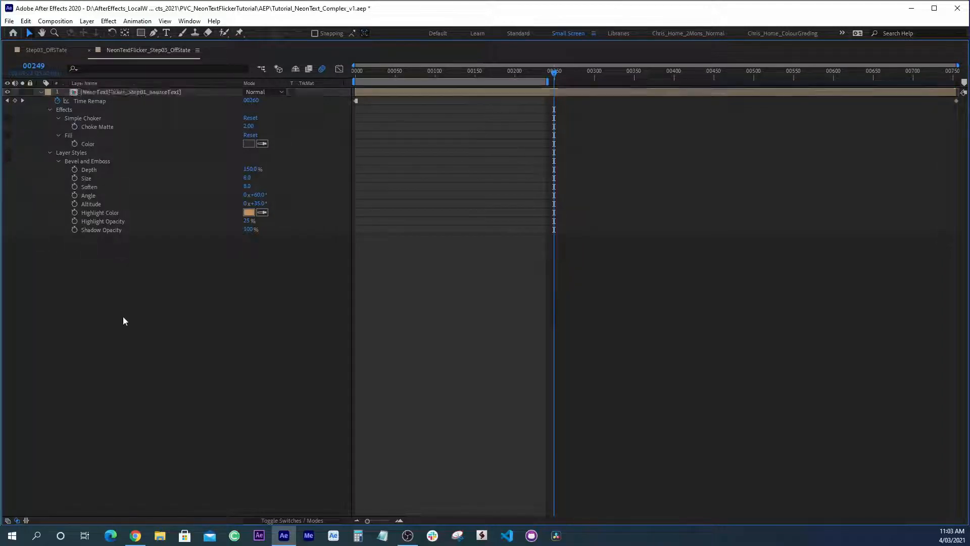
key(grave)
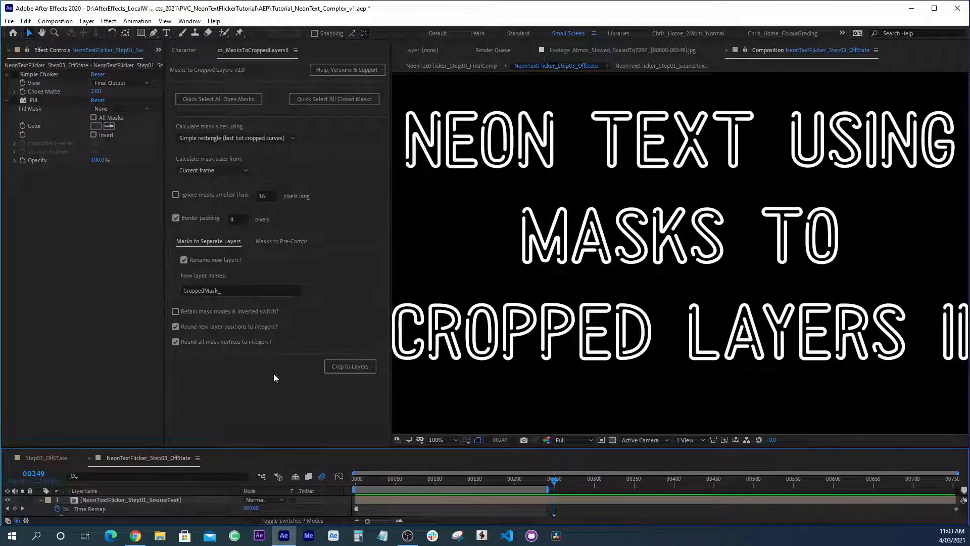
Compare the template text with and without the Simple Choker effect, leaving the effect enabled
click(31, 74)
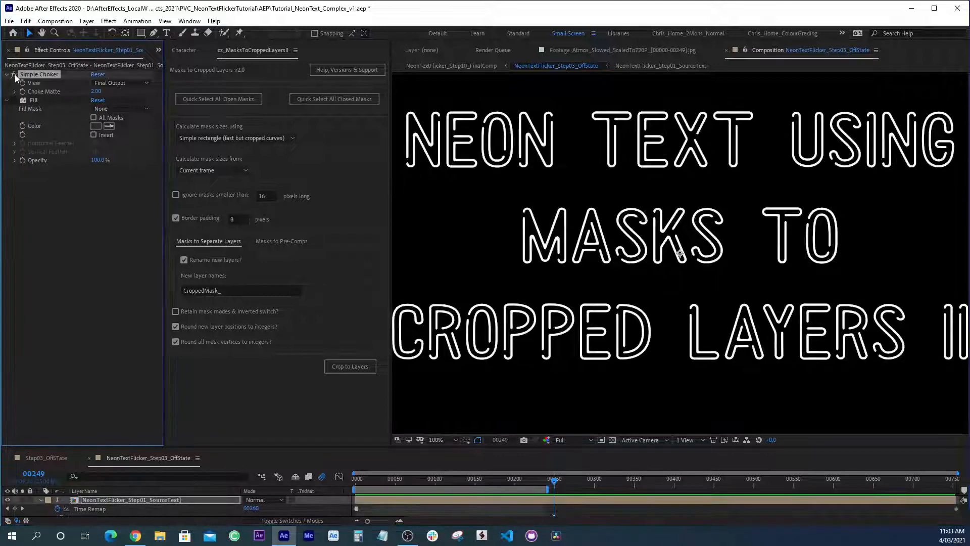
click(14, 74)
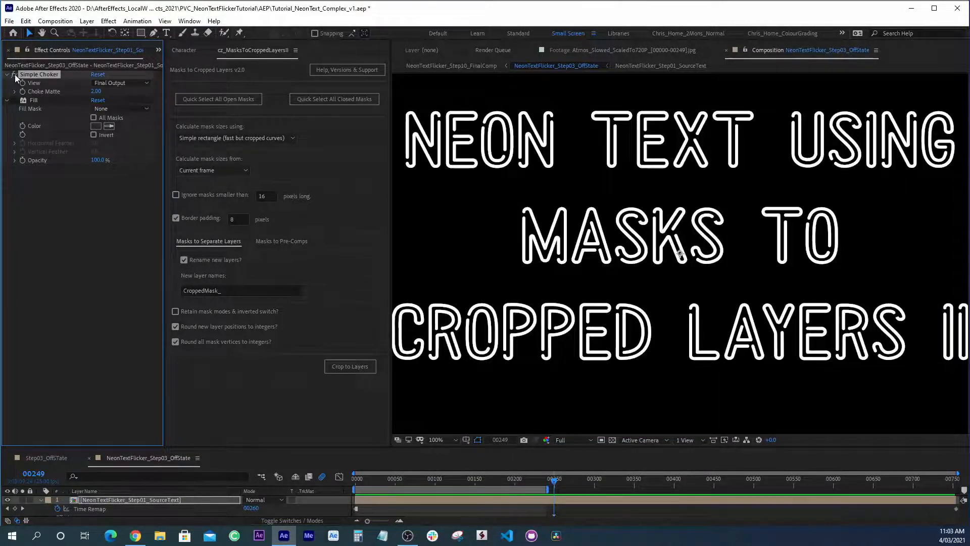
click(14, 75)
click(14, 74)
click(14, 74)
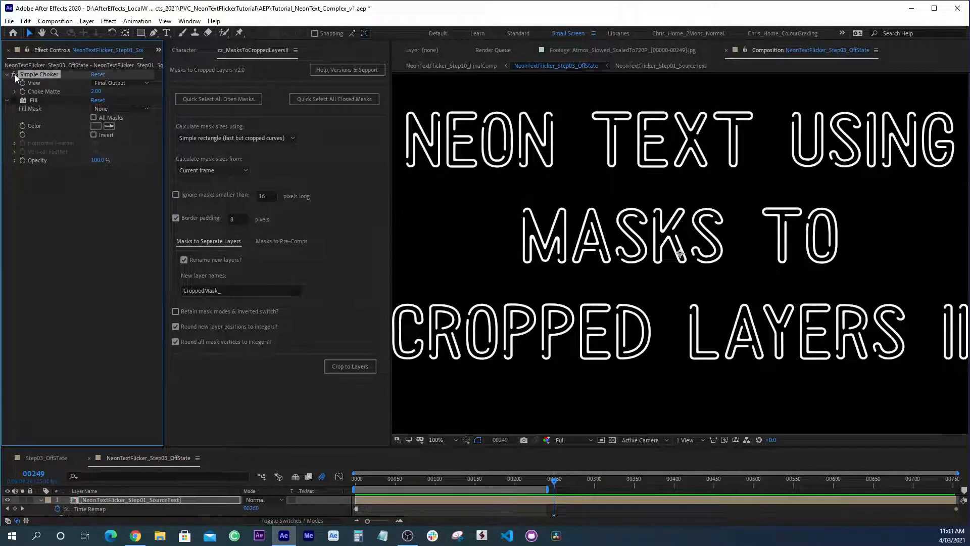
Enable the template layer's Fill effect and collapse the settings of both effects
click(15, 100)
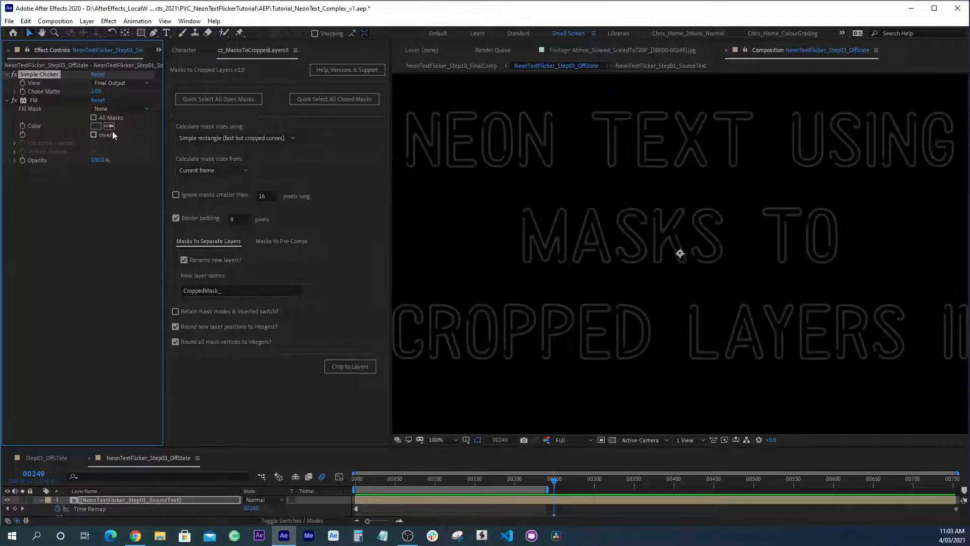
click(8, 74)
click(6, 83)
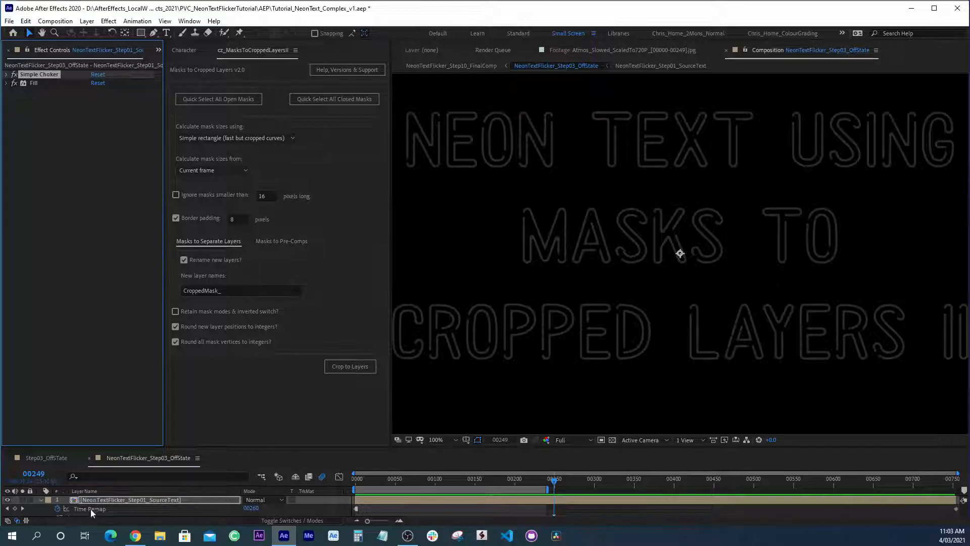
Turn on Layer Styles for the NeonTextFlicker_Step01_SourceText layer
key(grave)
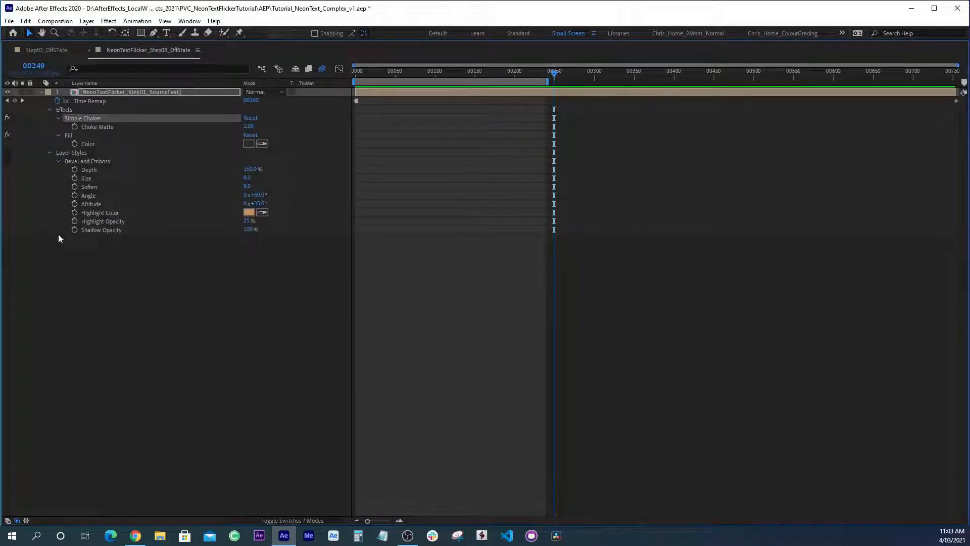
click(65, 135)
click(75, 152)
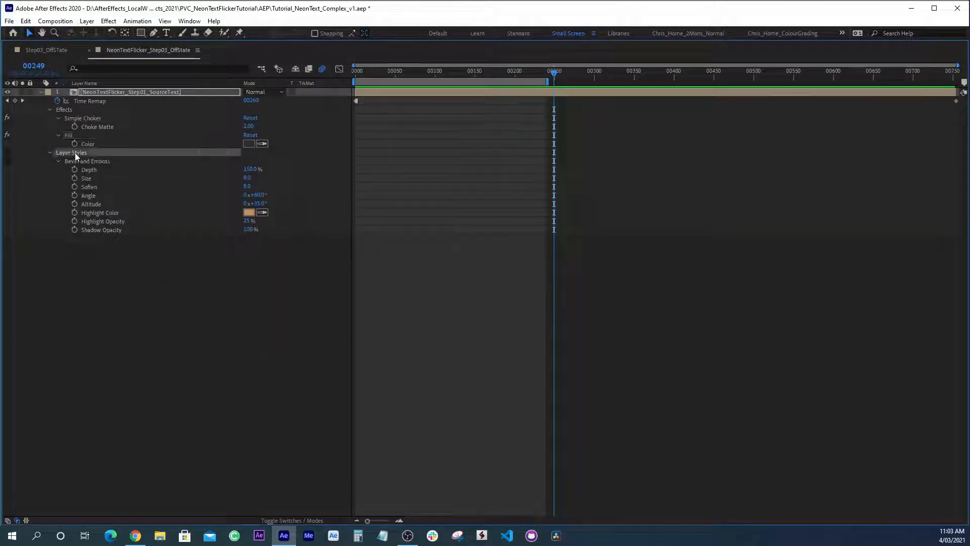
click(8, 152)
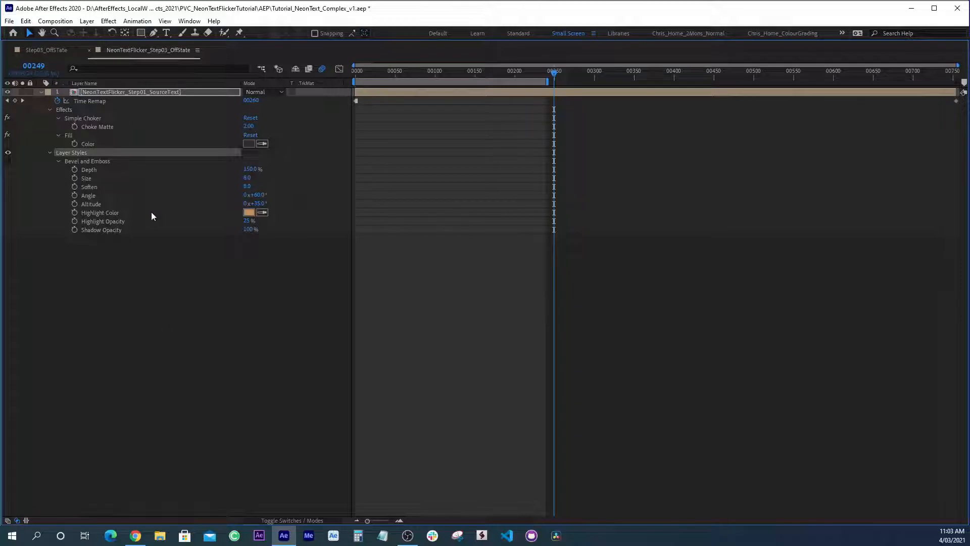
key(grave)
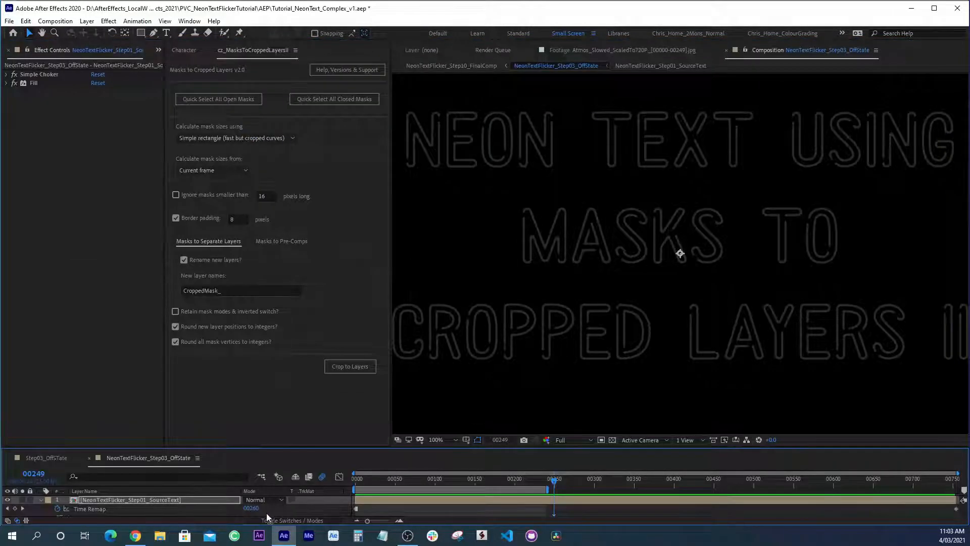
scroll(266, 513, down, 3)
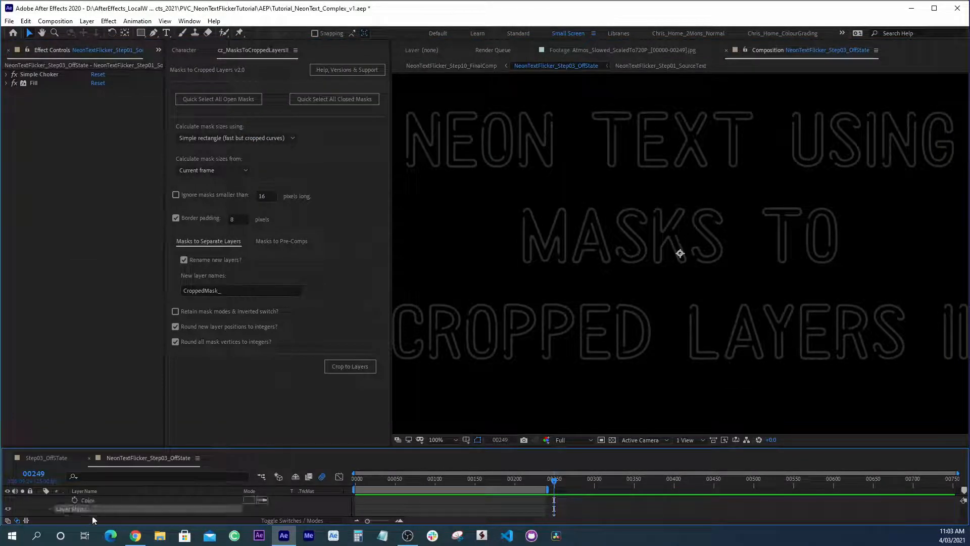
Turn on the Bevel and Emboss style of the template's source text layer
drag(179, 447, 183, 406)
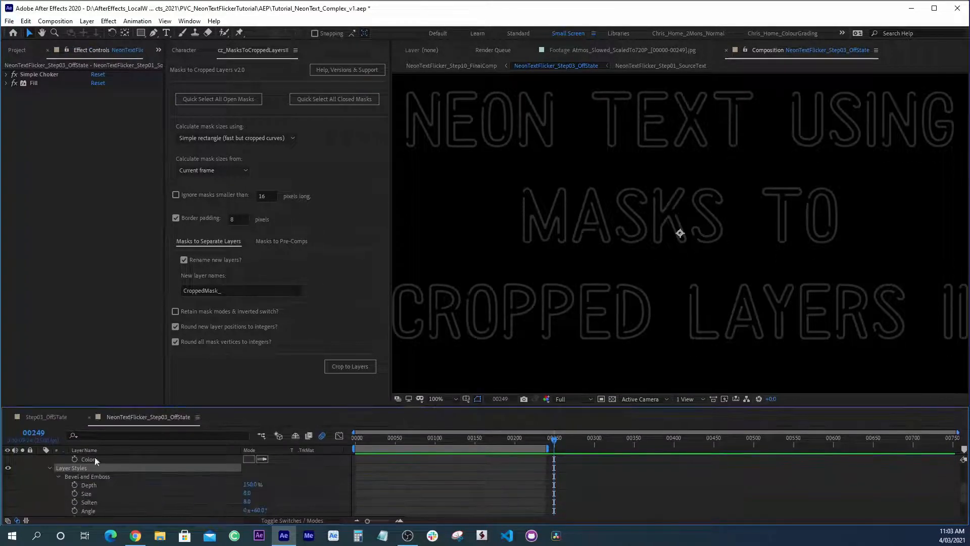
click(8, 477)
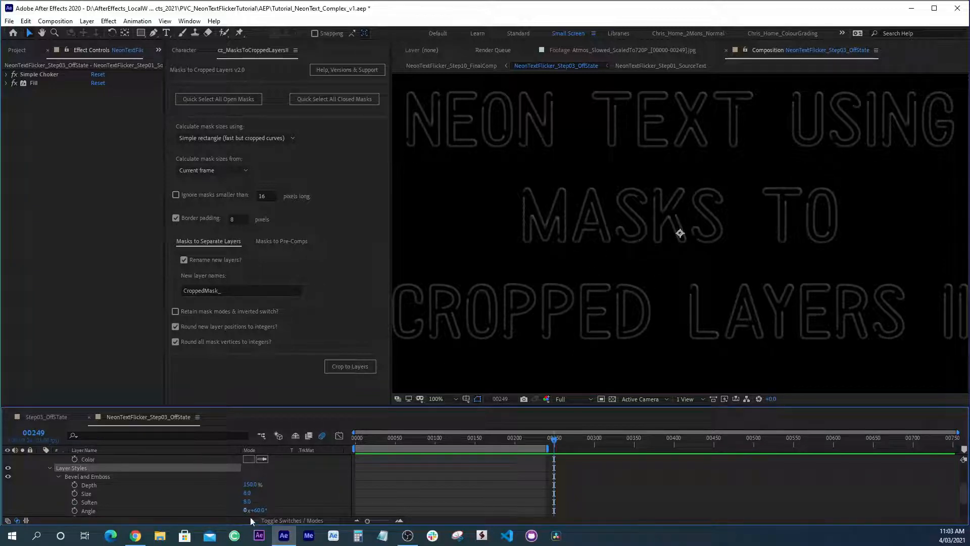
Try a different lighting angle for the source text layer's Bevel and Emboss style
scroll(270, 489, down, 1)
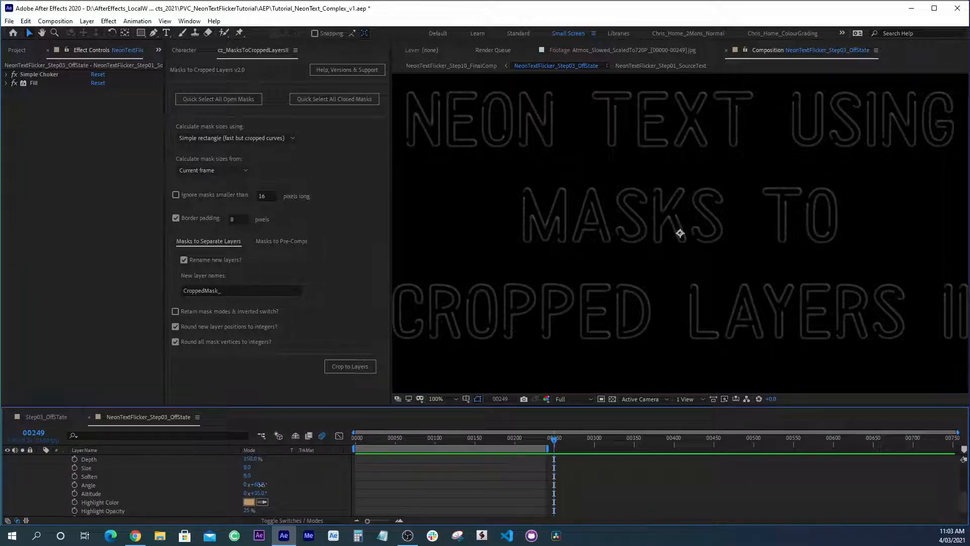
drag(260, 484, 291, 501)
key(ctrl+z)
Inspect the complete off-state text in the composition view at 50% zoom
drag(538, 405, 536, 432)
key(comma)
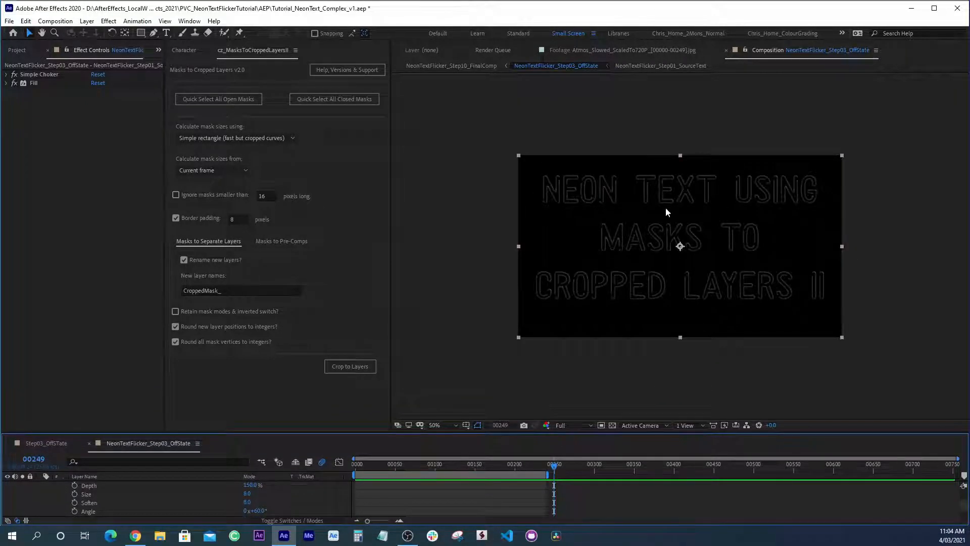
key(period)
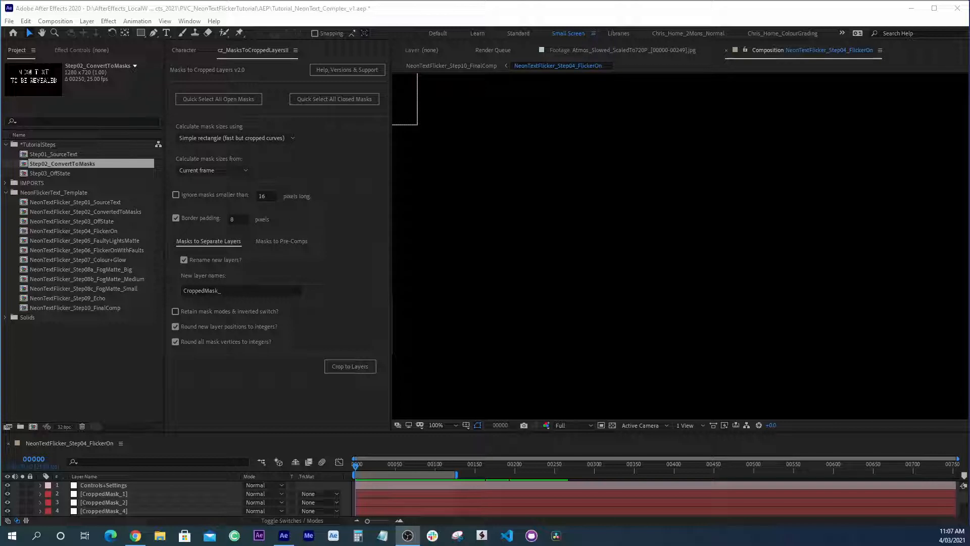
Open the Step02_ConvertToMasks composition and duplicate it in the project
click(62, 162)
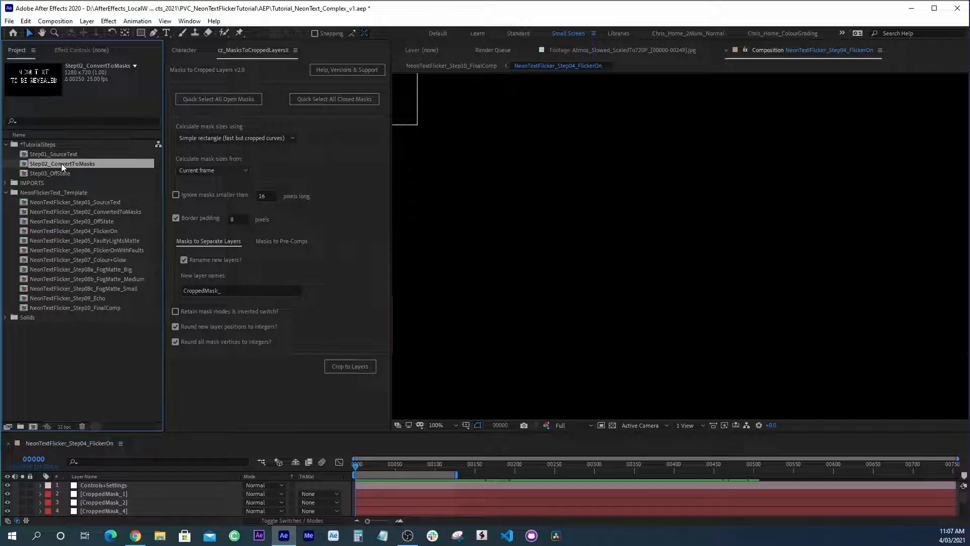
double_click(62, 163)
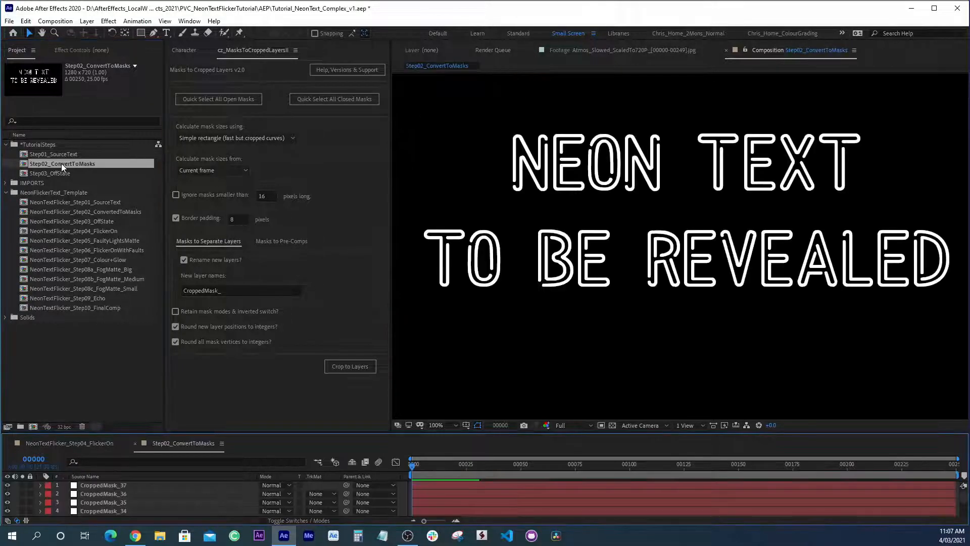
click(62, 164)
key(ctrl+d)
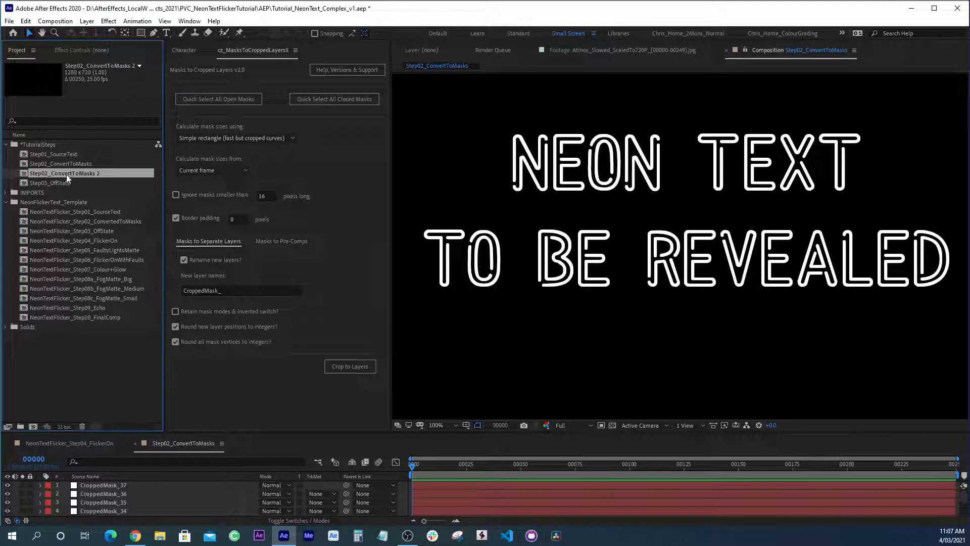
Rename the duplicated composition as Step04_FlickerOnAnimation
key(Return)
text(0)
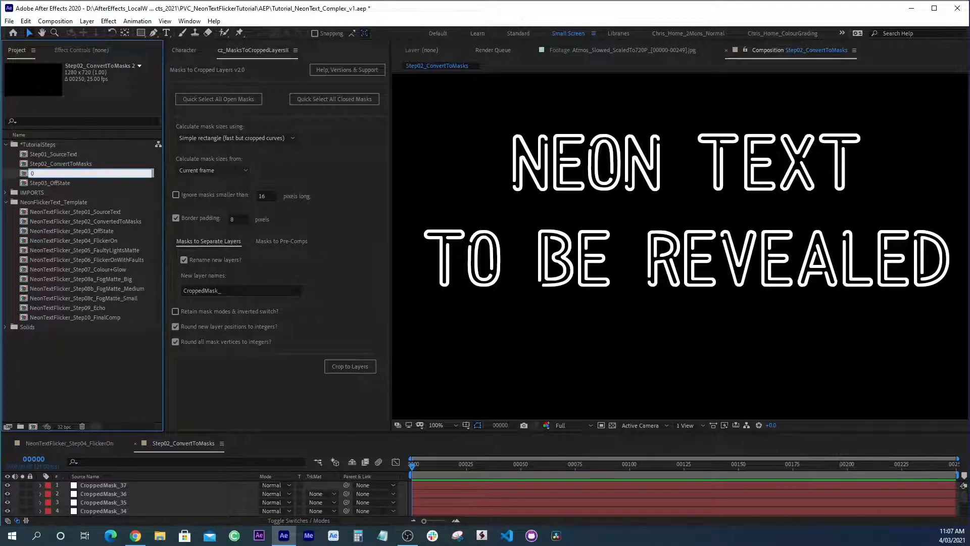
key(BackSpace)
text(Step04_Flo)
key(BackSpace)
text(ickerOnAnimation)
key(Return)
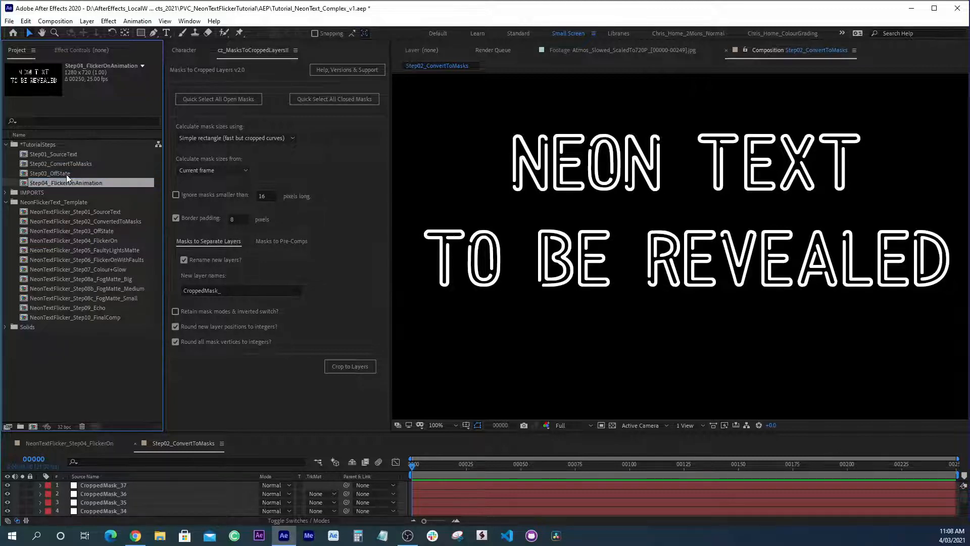
Open Step04_FlickerOnAnimation and delete its original text layer and the text outlines layer, keeping only the CroppedMask layers
double_click(69, 183)
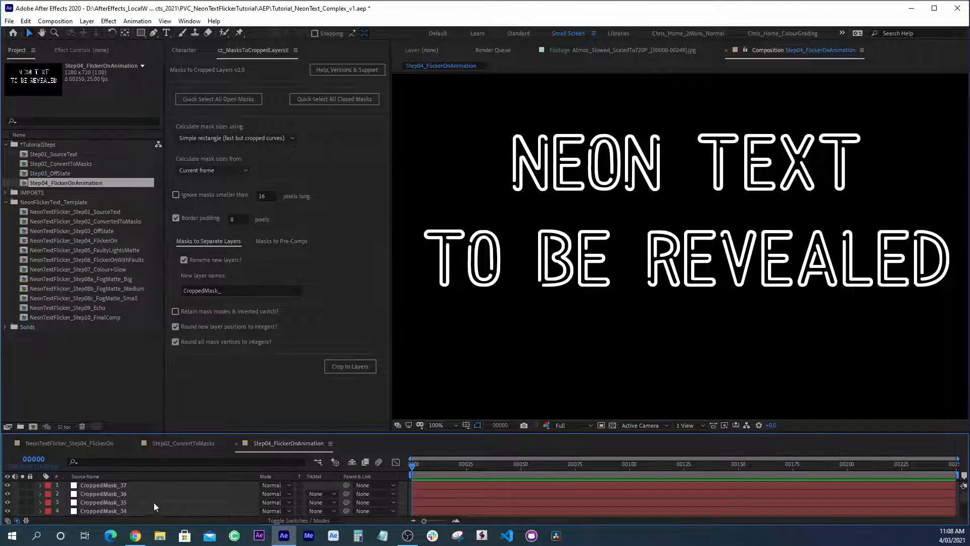
key(grave)
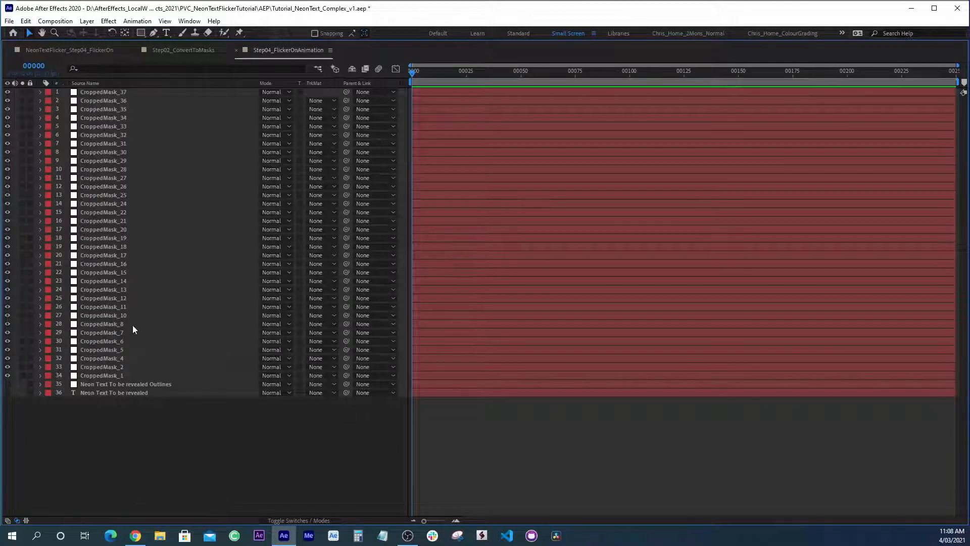
drag(129, 419, 136, 382)
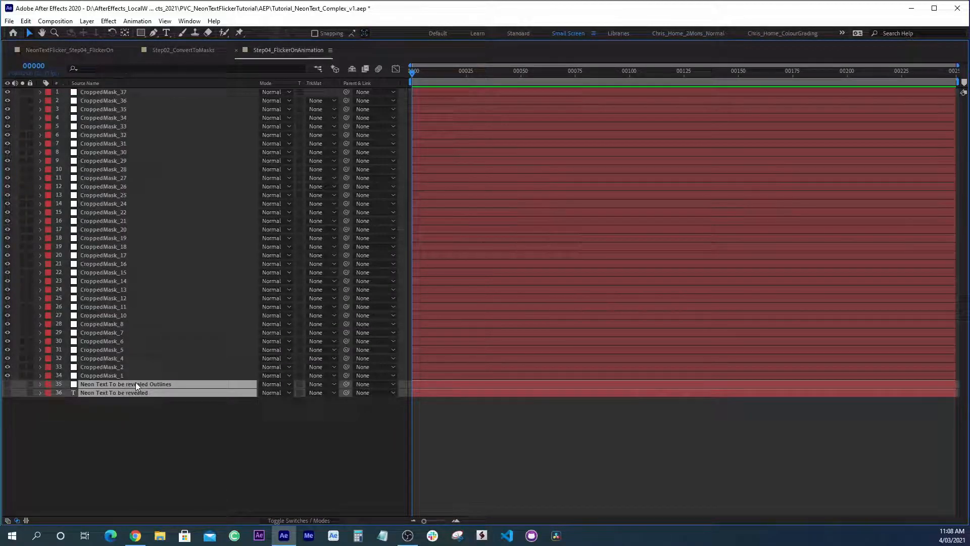
key(Delete)
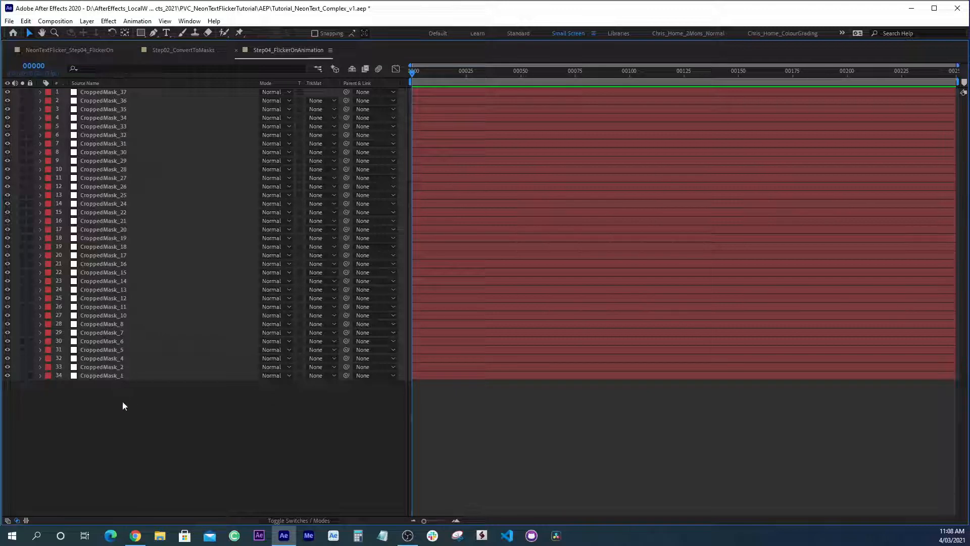
key(grave)
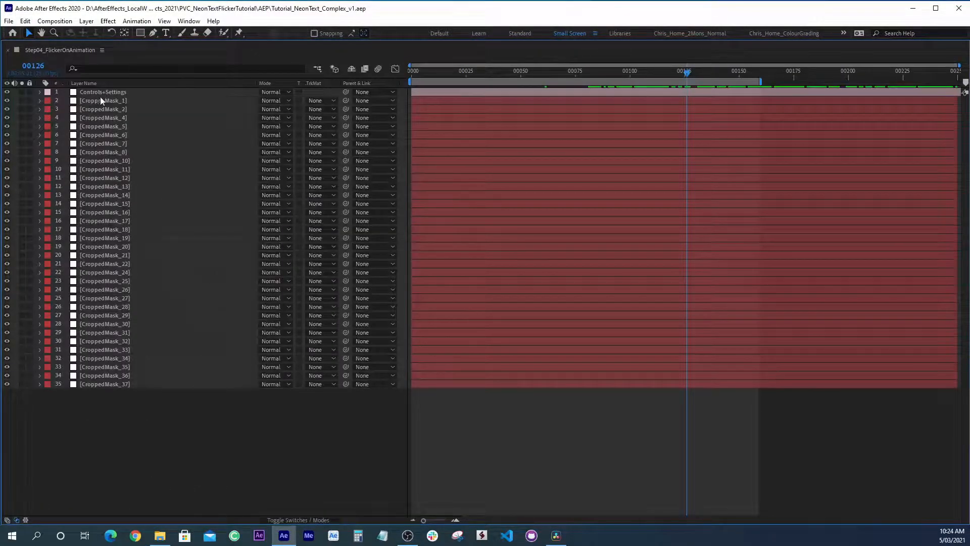
Reveal the Opacity expression on the CroppedMask_1 layer and read through the whole random flicker code
click(99, 99)
key(e)
key(e)
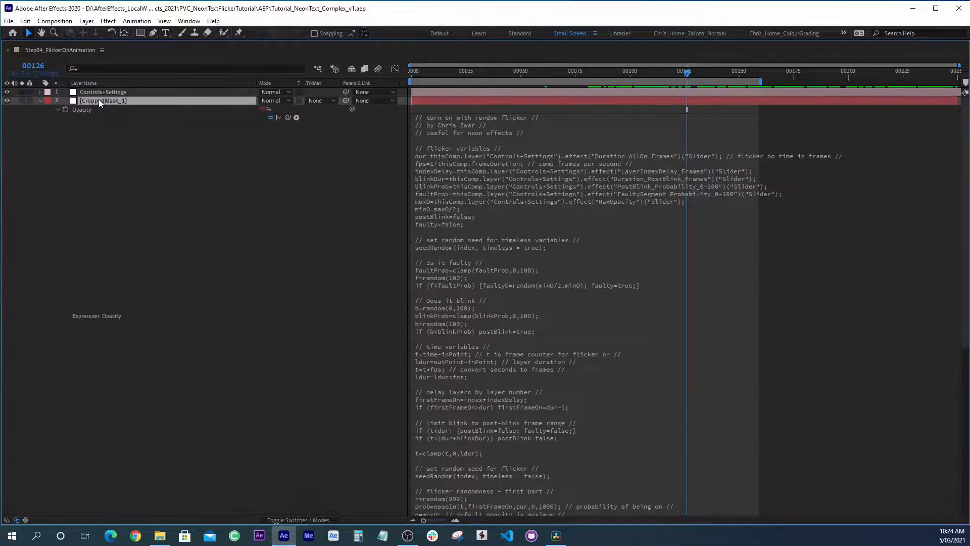
click(429, 135)
click(467, 121)
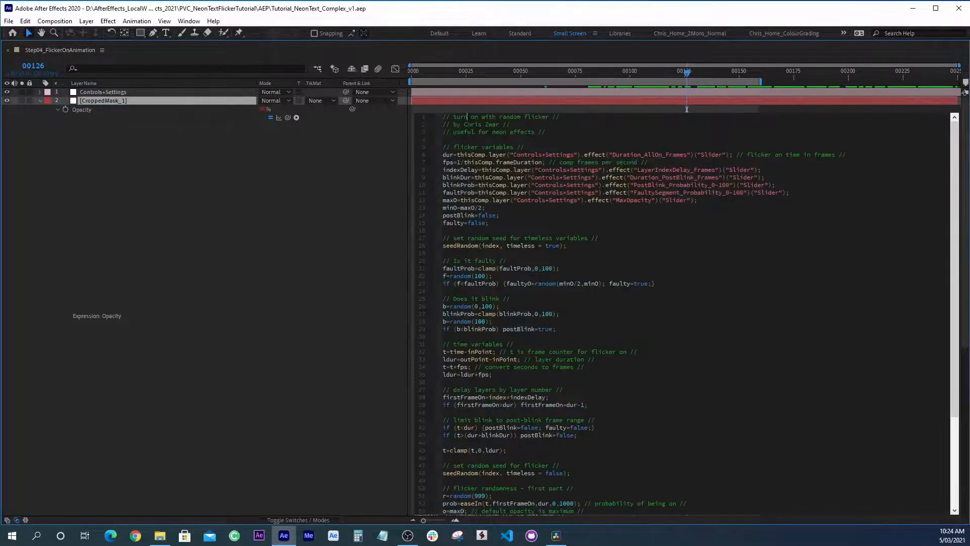
scroll(671, 231, down, 5)
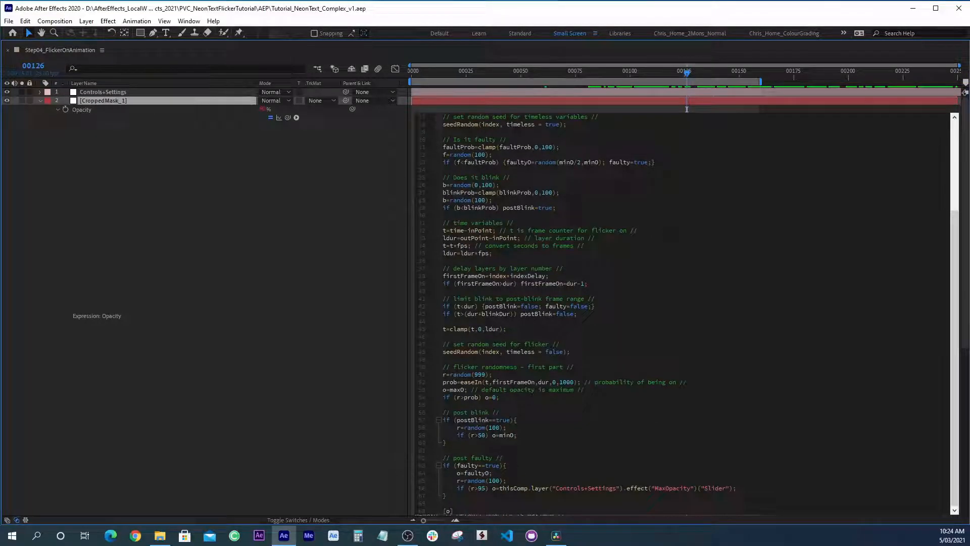
scroll(671, 235, up, 5)
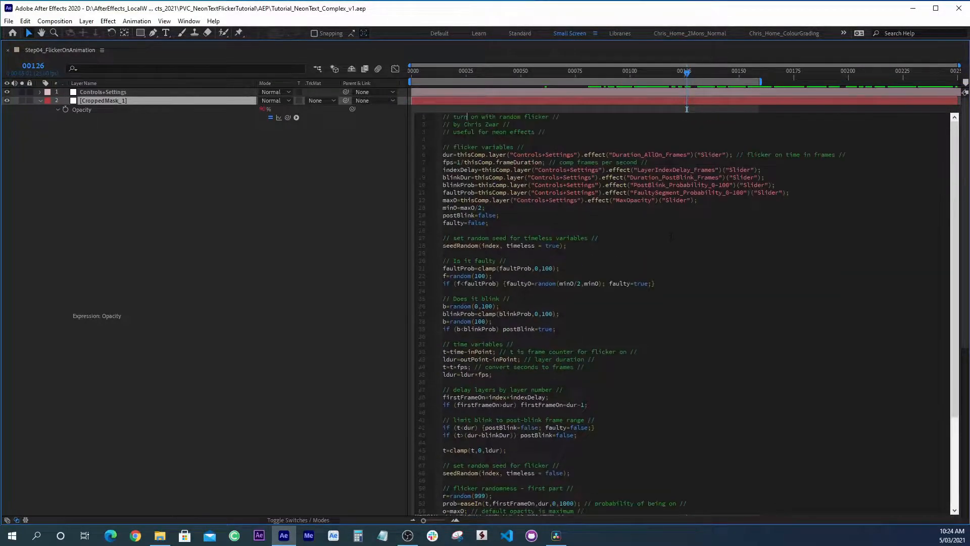
click(224, 156)
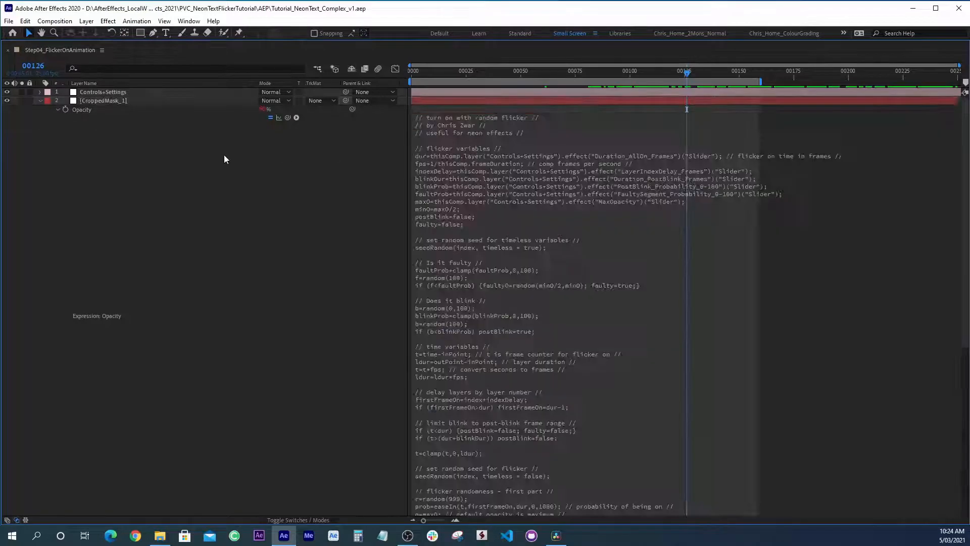
click(457, 120)
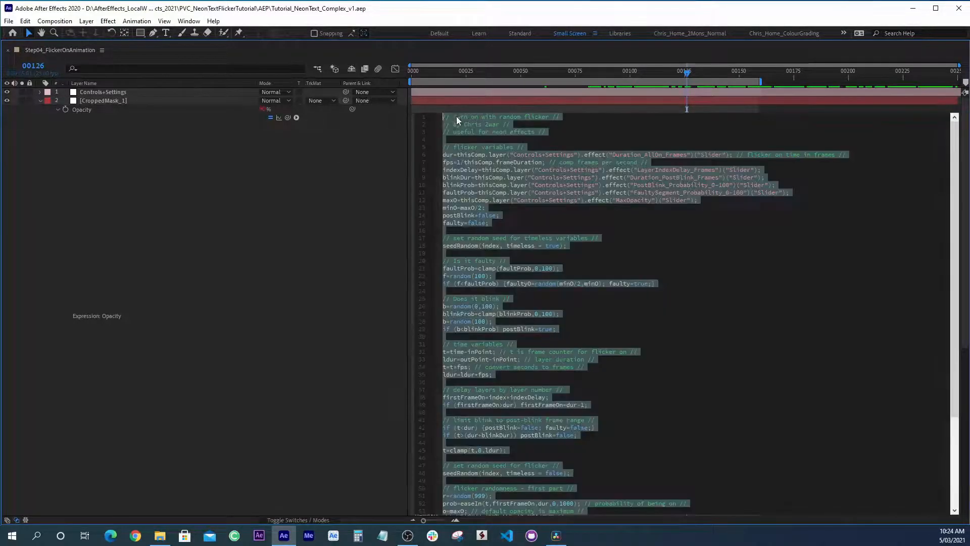
click(248, 172)
Show the slider effects on the Controls+Settings layer that the flicker expression refers to
click(103, 92)
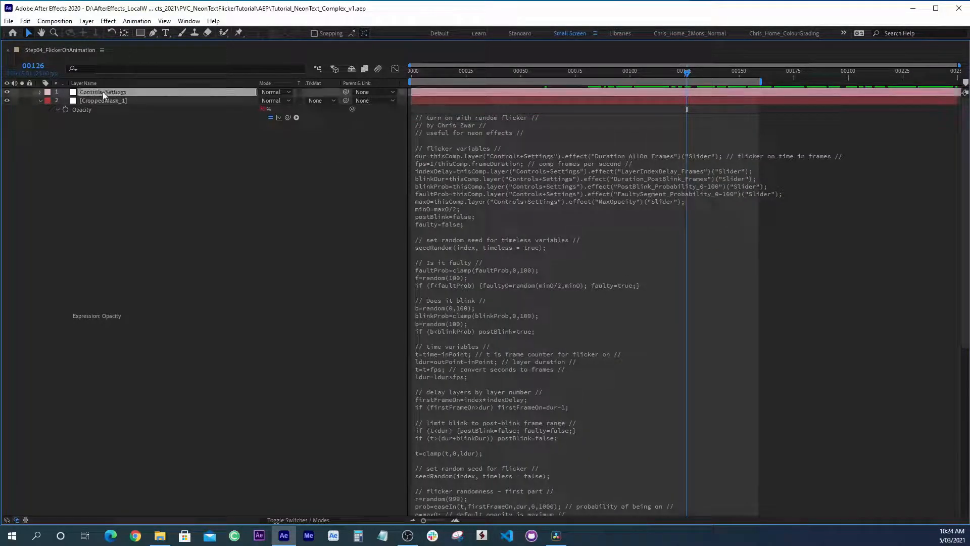
key(e)
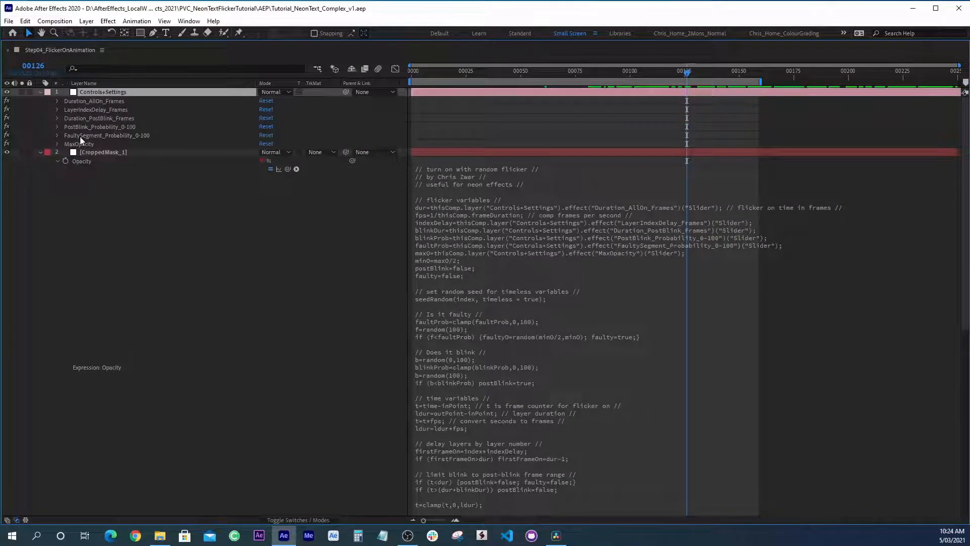
drag(429, 76, 356, 75)
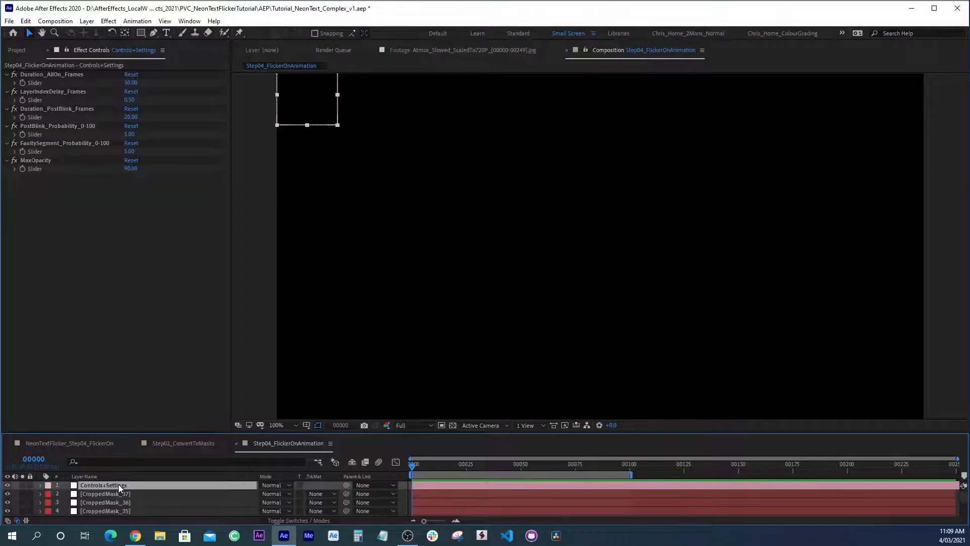
Select the CroppedMask_37 layer and preview the flicker-on animation
click(115, 494)
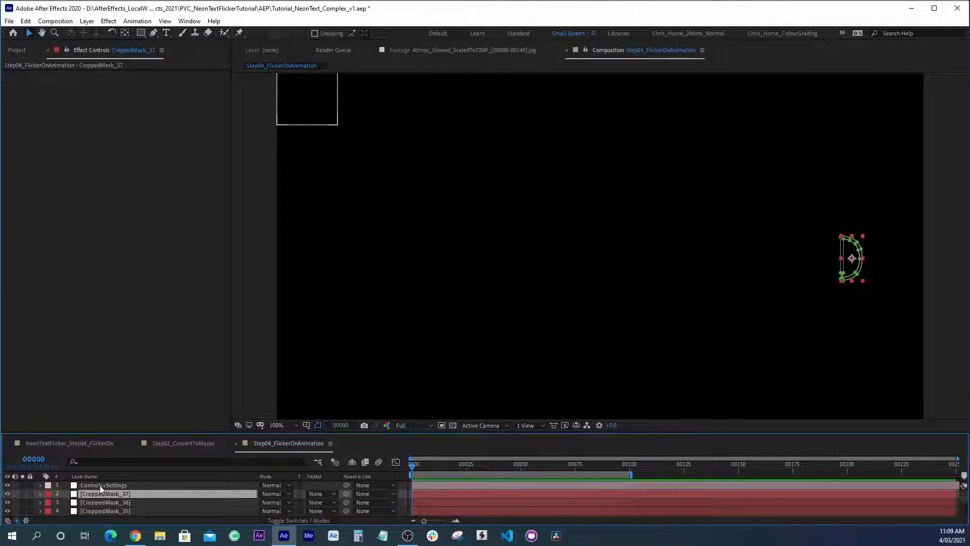
key(space)
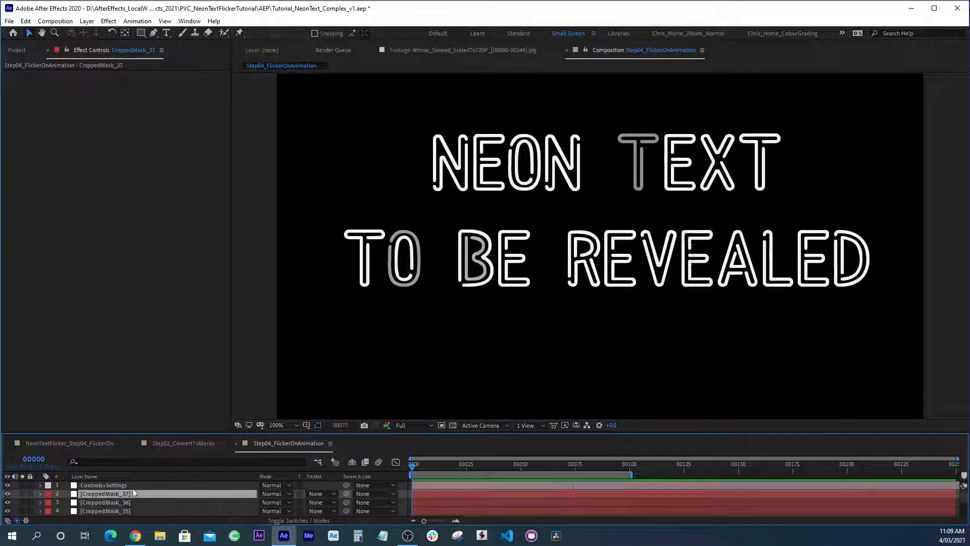
key(space)
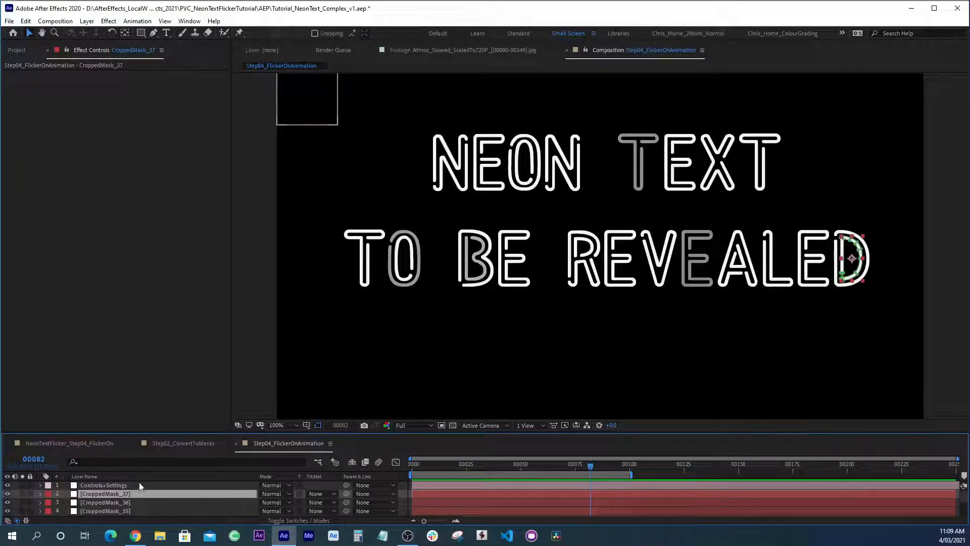
Select Duration_AllOn_Frames on the Controls+Settings layer, preview the flicker from the first frame, and go to frame 50
click(101, 485)
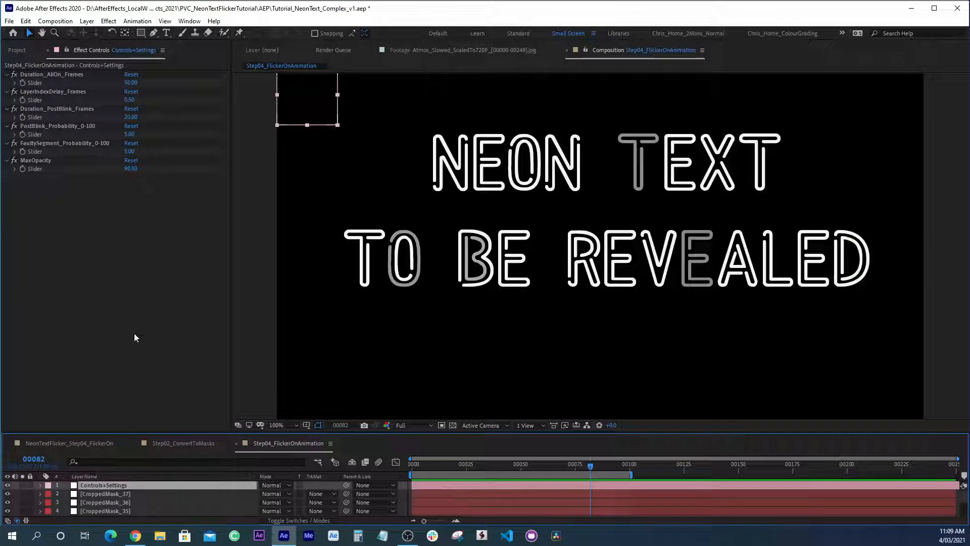
click(61, 73)
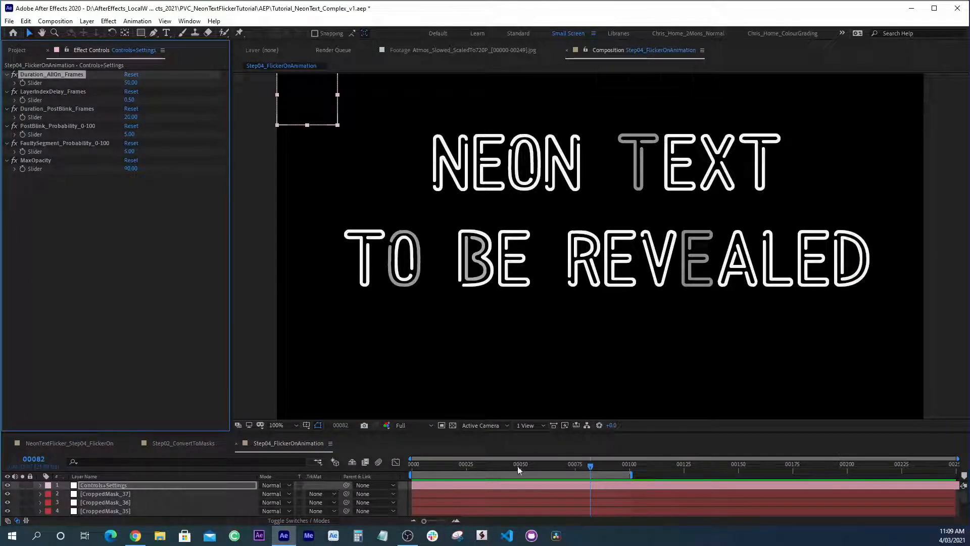
drag(521, 469, 409, 472)
key(space)
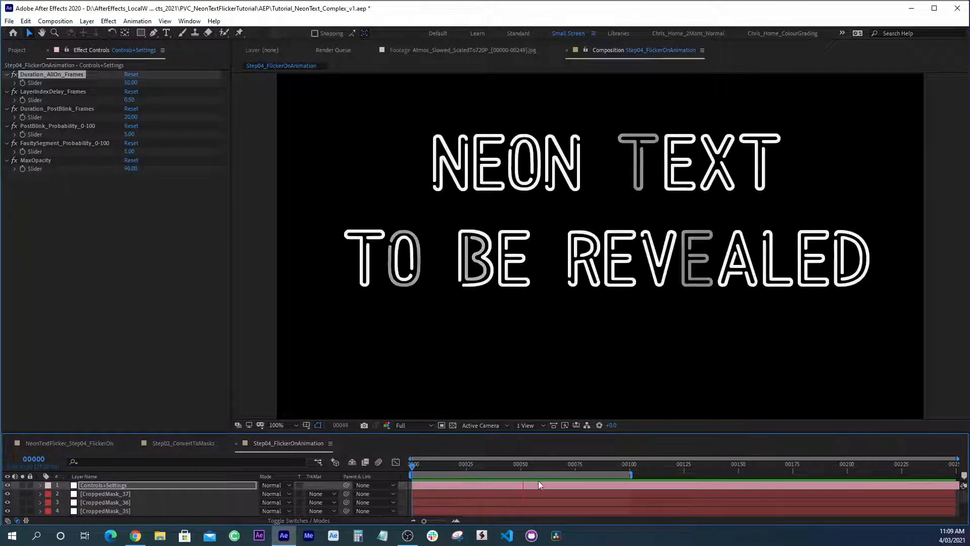
click(520, 469)
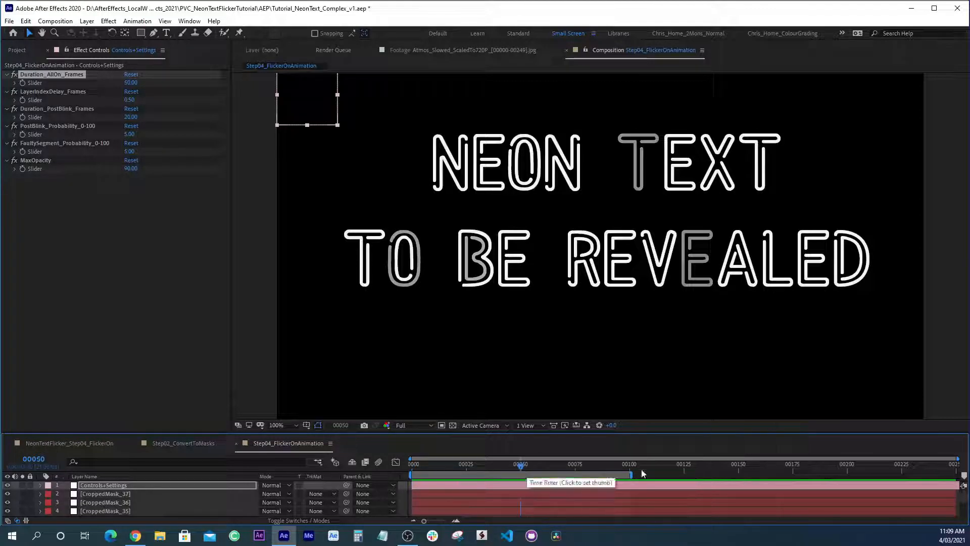
Extend the work area to about frame 160 and set the Duration_AllOn_Frames slider to 100
drag(631, 474, 760, 474)
click(130, 83)
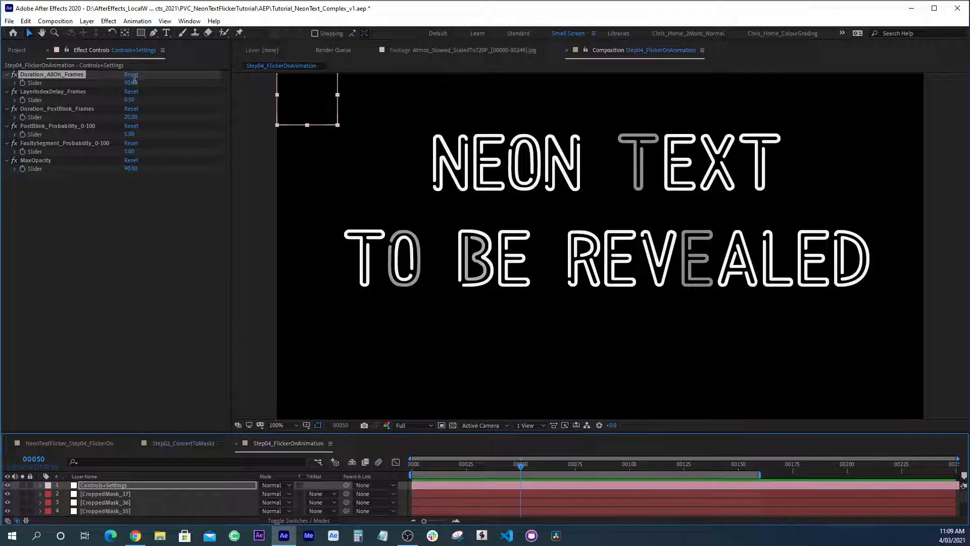
text(100)
key(Return)
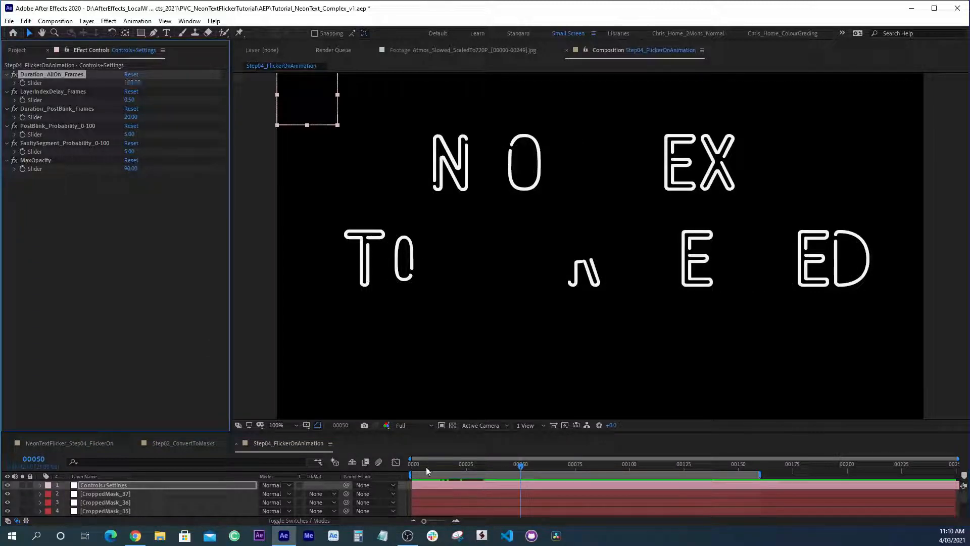
Preview the slower flicker-on from the first frame and scrub back to frame 72
key(Home)
key(space)
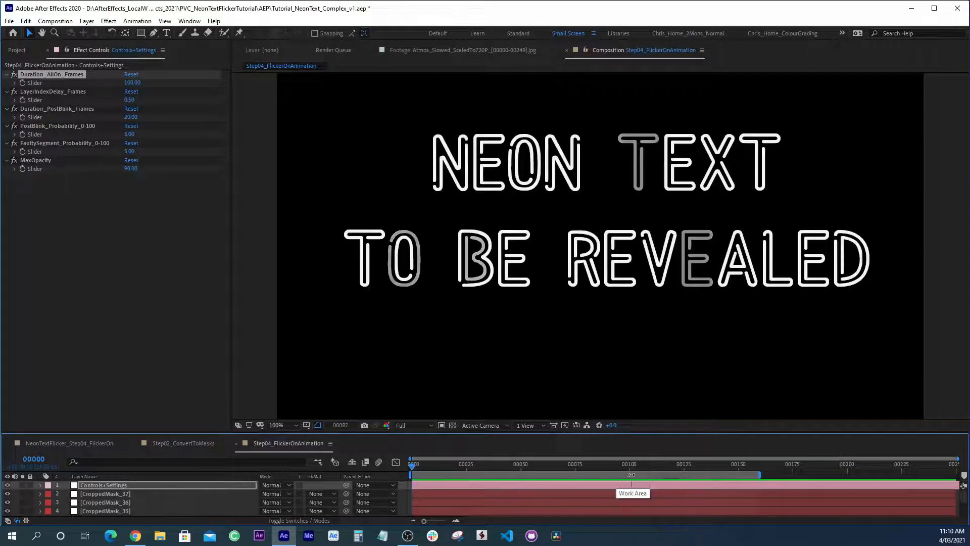
drag(640, 468, 568, 478)
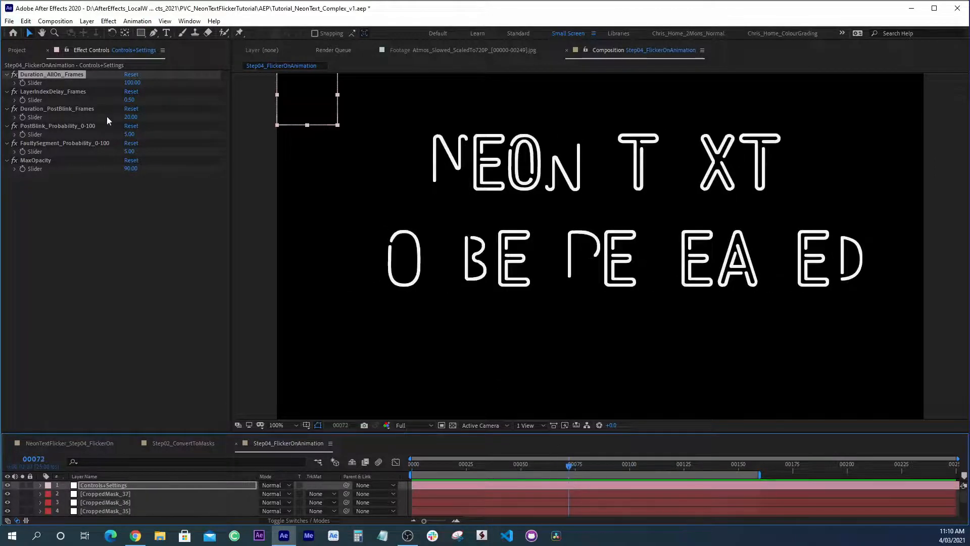
Set the Duration_AllOn_Frames slider to 75 and preview the flicker-on from the first frame
click(132, 83)
text(75)
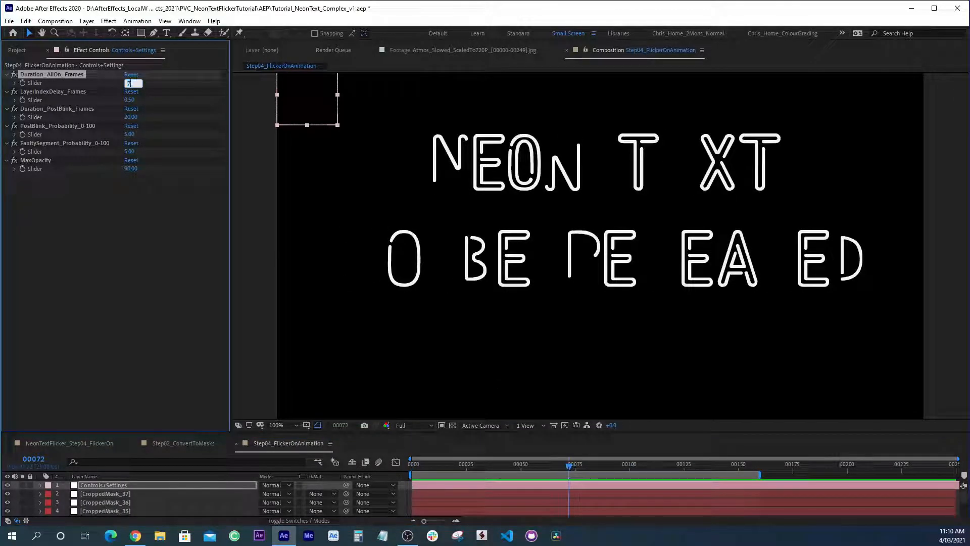
key(Return)
key(Home)
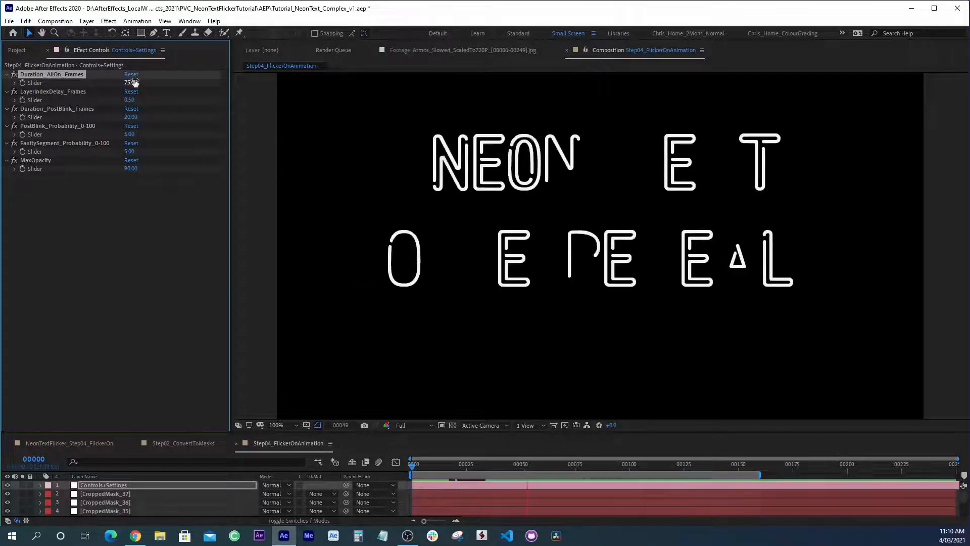
click(314, 243)
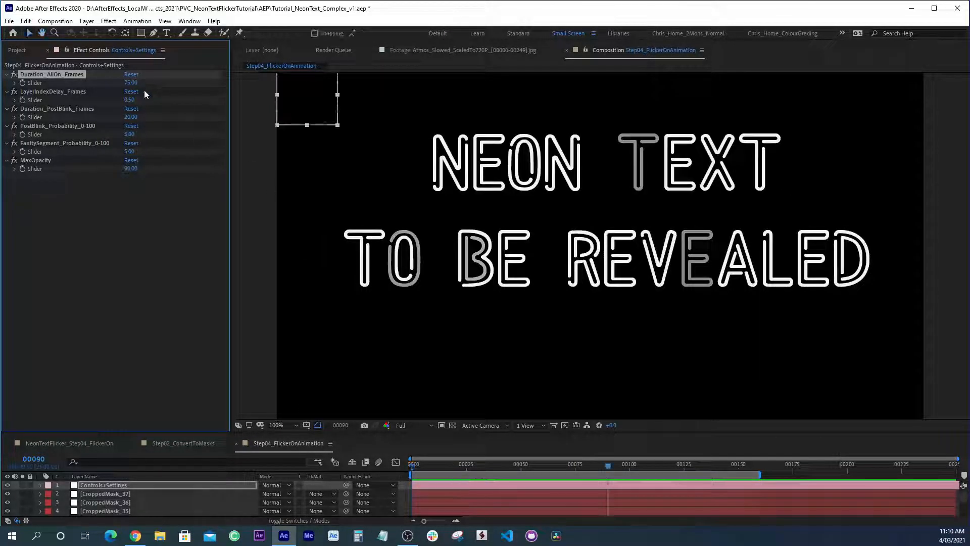
Set the Duration_AllOn_Frames slider to 60, go to frame 60, and scrub back to the first frame
click(131, 83)
text(60)
key(Return)
click(123, 262)
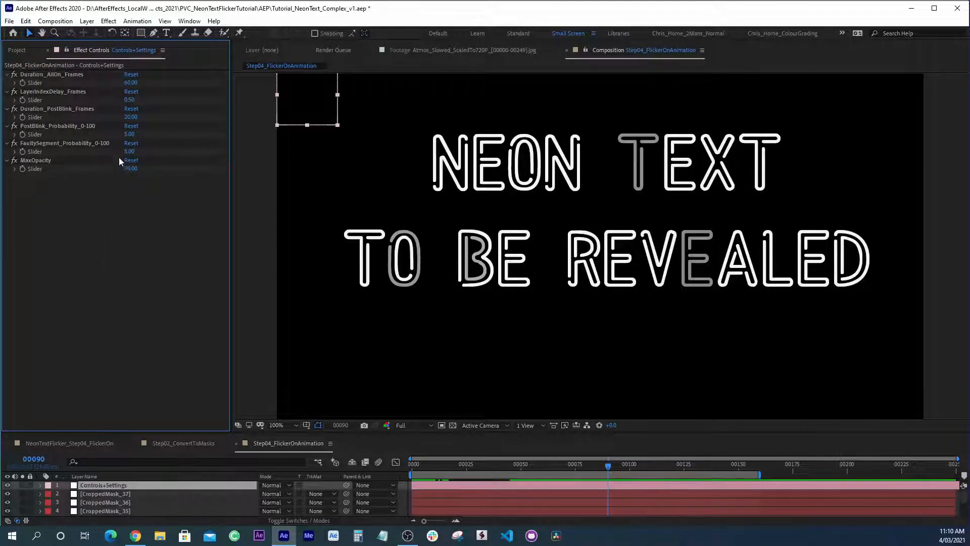
mouse_move(556, 463)
mouse_down()
mouse_move(532, 463)
mouse_move(544, 466)
mouse_up()
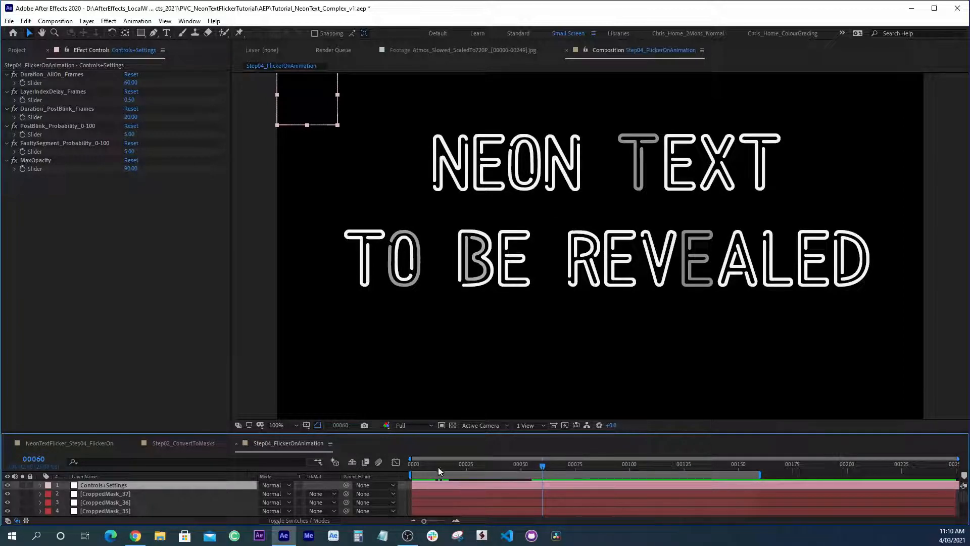
drag(422, 466, 389, 465)
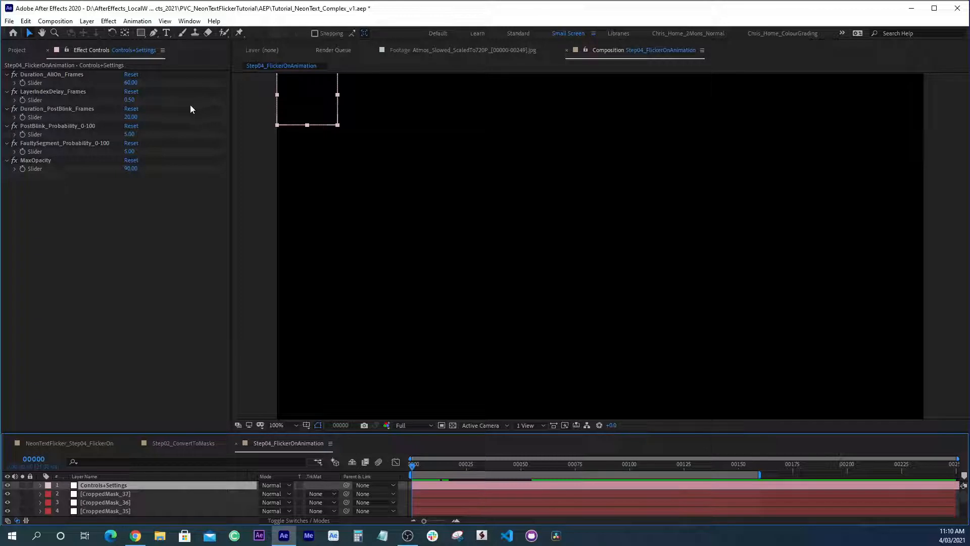
Set the LayerIndexDelay_Frames slider to 0, preview the flicker-on, and scrub back to the first frame
click(133, 101)
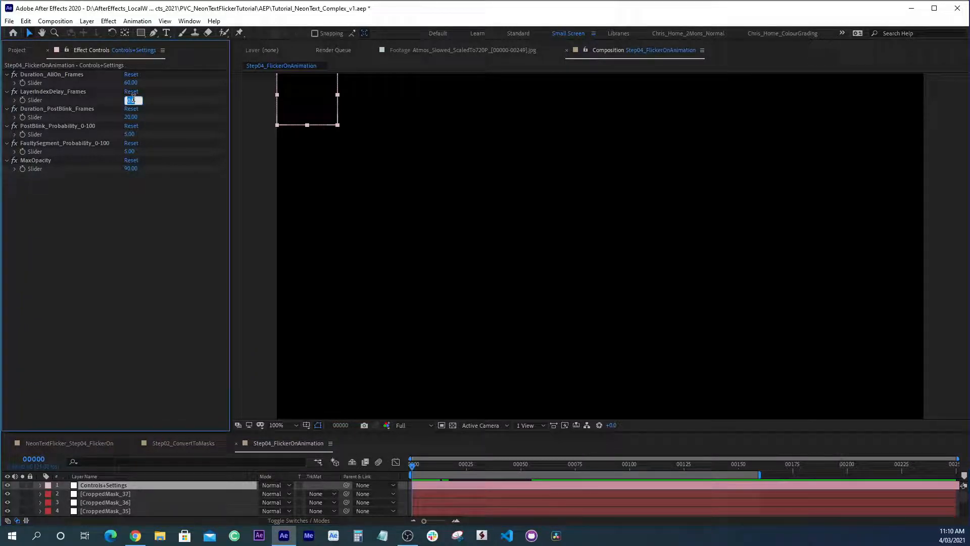
key(Return)
key(space)
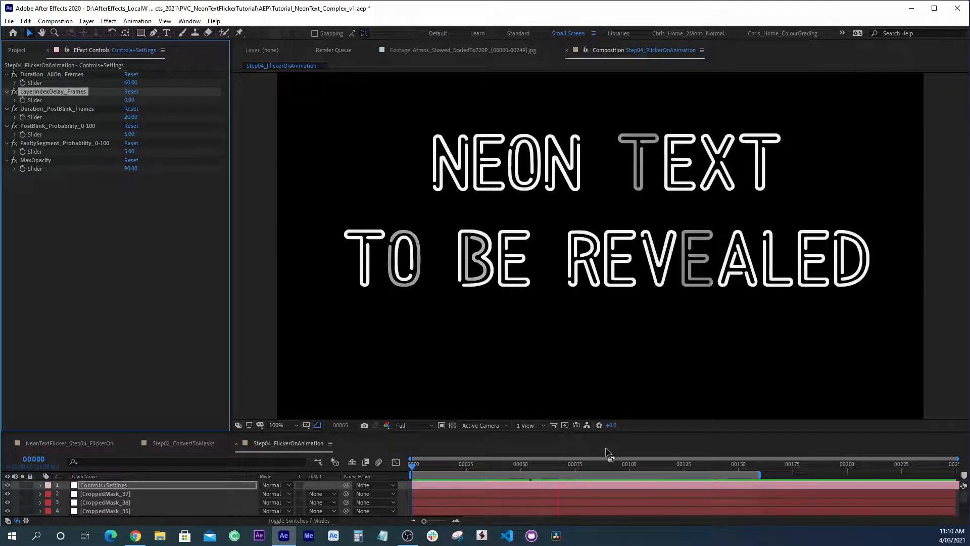
key(space)
drag(527, 466, 390, 461)
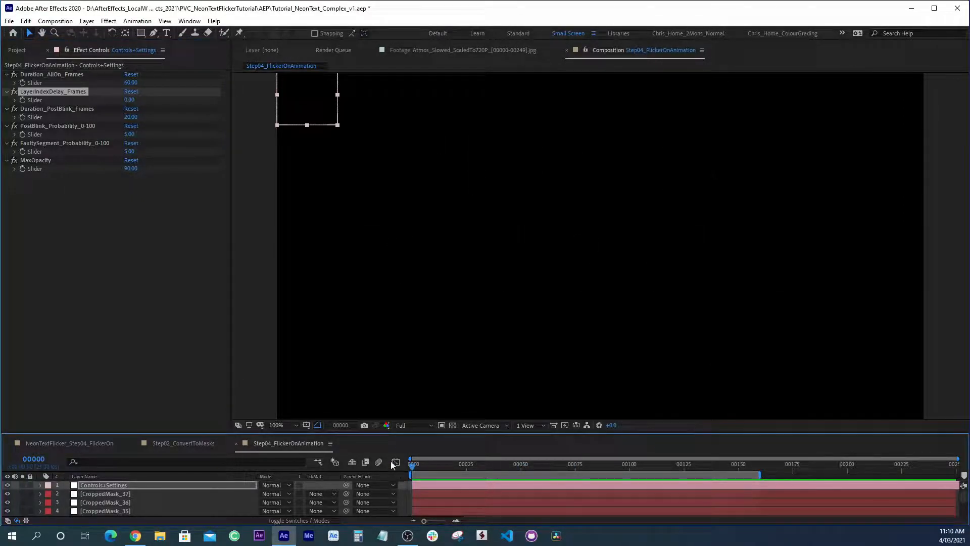
Set the LayerIndexDelay_Frames slider to 1, preview the flicker-on, and scrub to frame 14
click(127, 100)
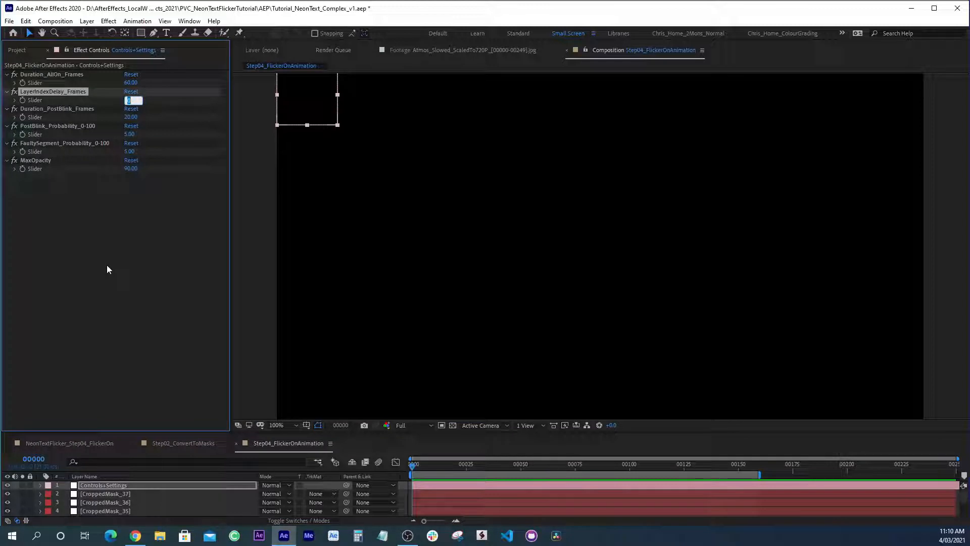
text(1)
key(Return)
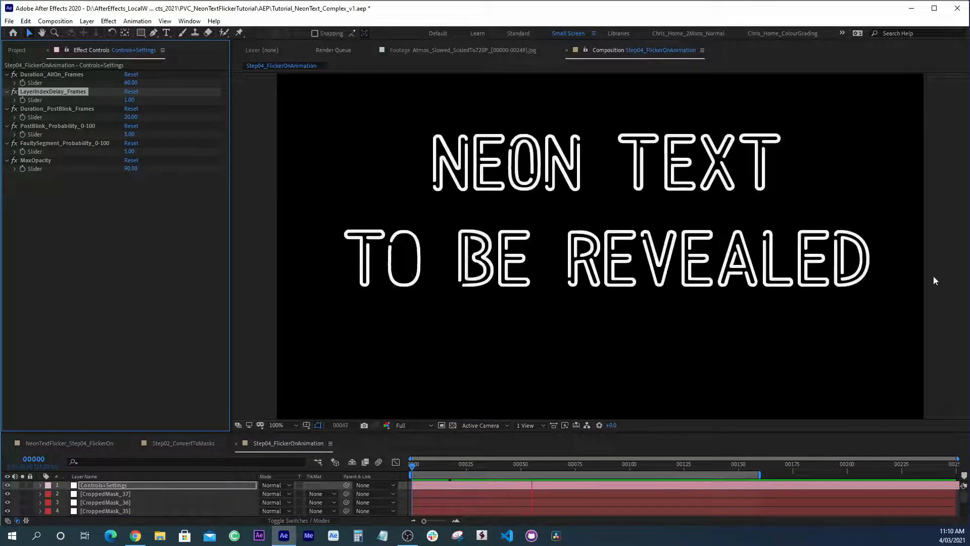
key(space)
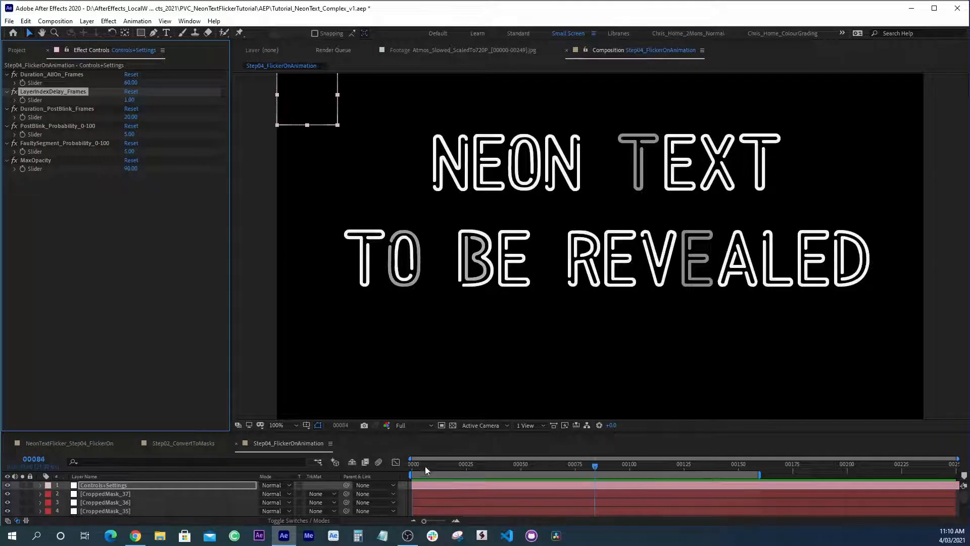
drag(425, 466, 444, 472)
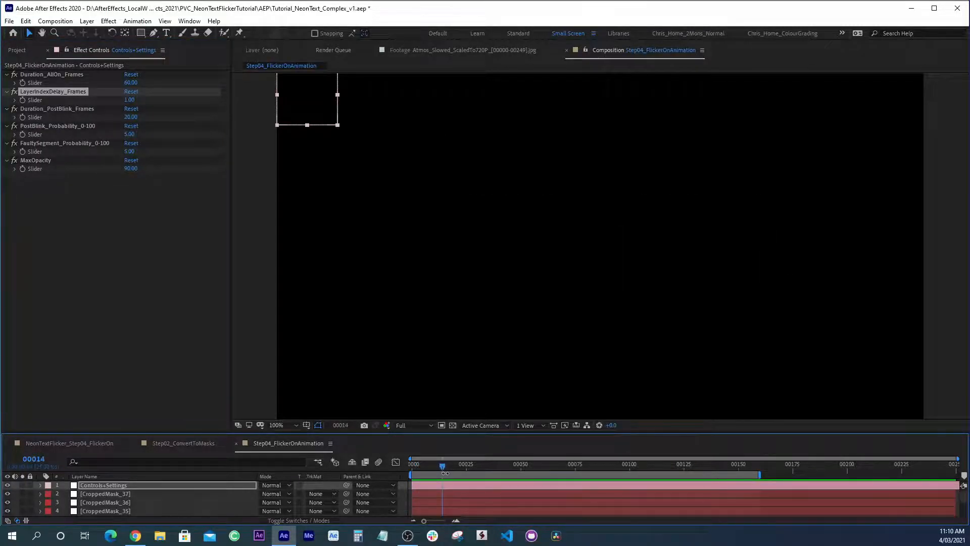
Reverse the stacking order of the CroppedMask layers so CroppedMask_1 comes first, keeping Controls+Settings as the topmost layer
key(grave)
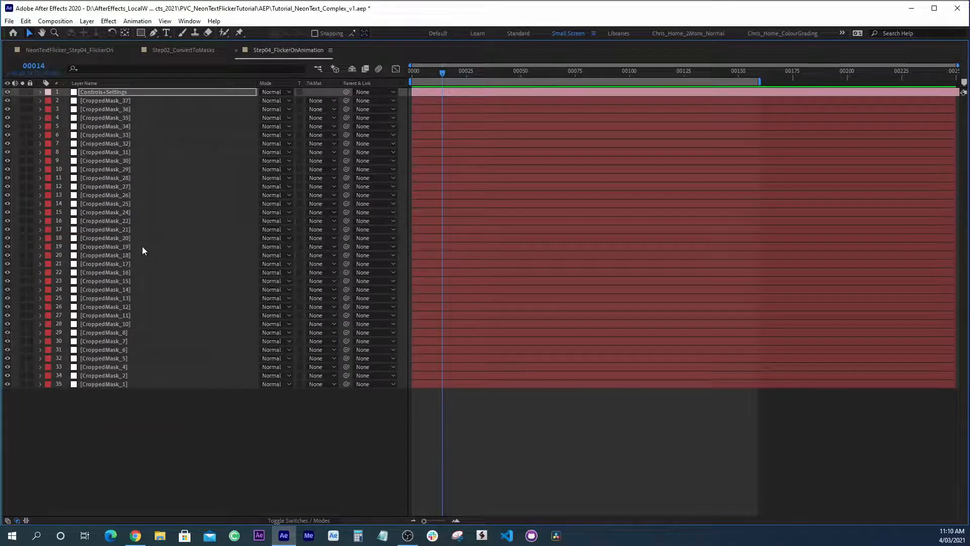
key(Home)
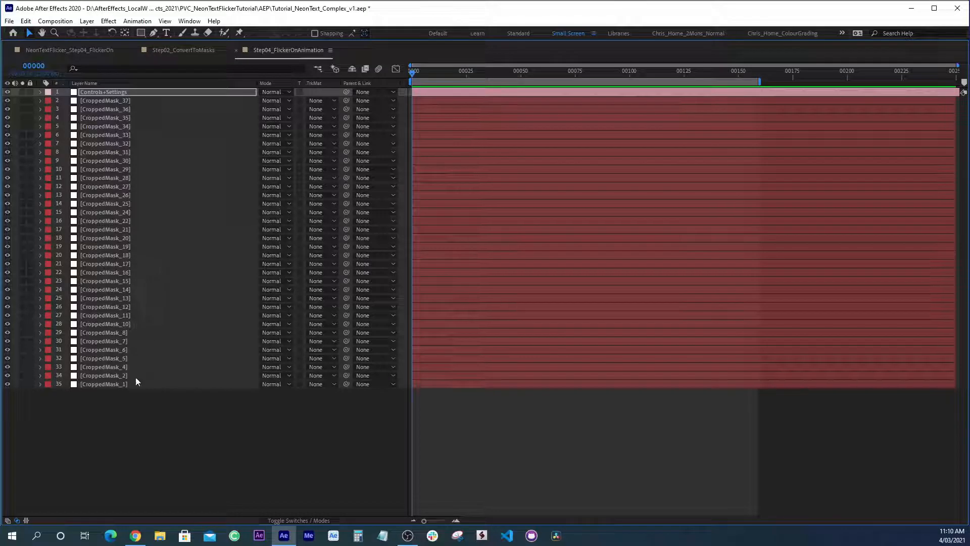
click(93, 384)
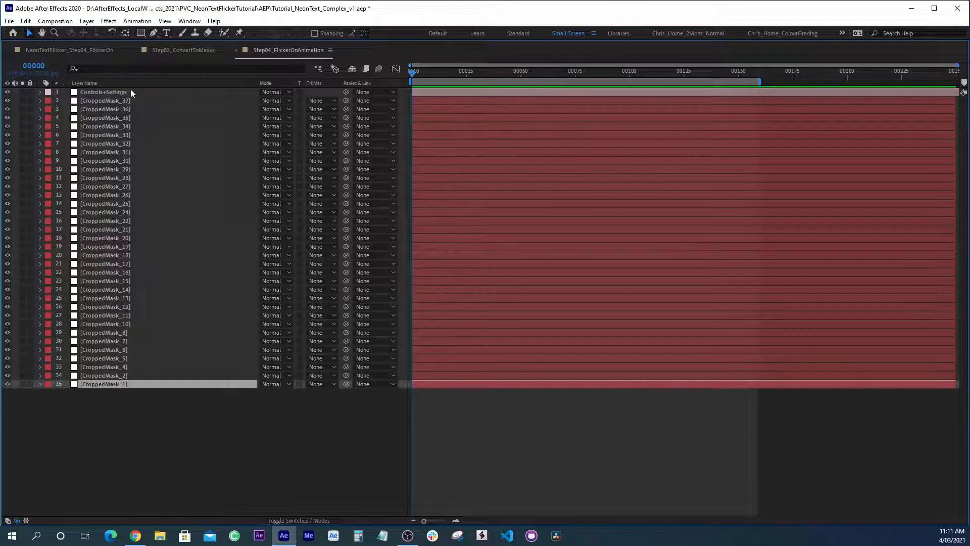
shift+click(92, 101)
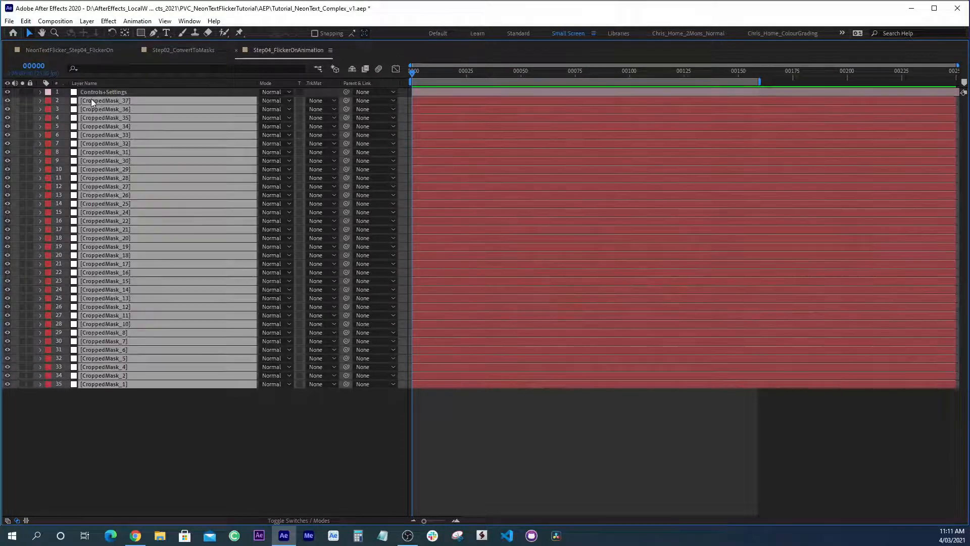
key(ctrl+alt+r)
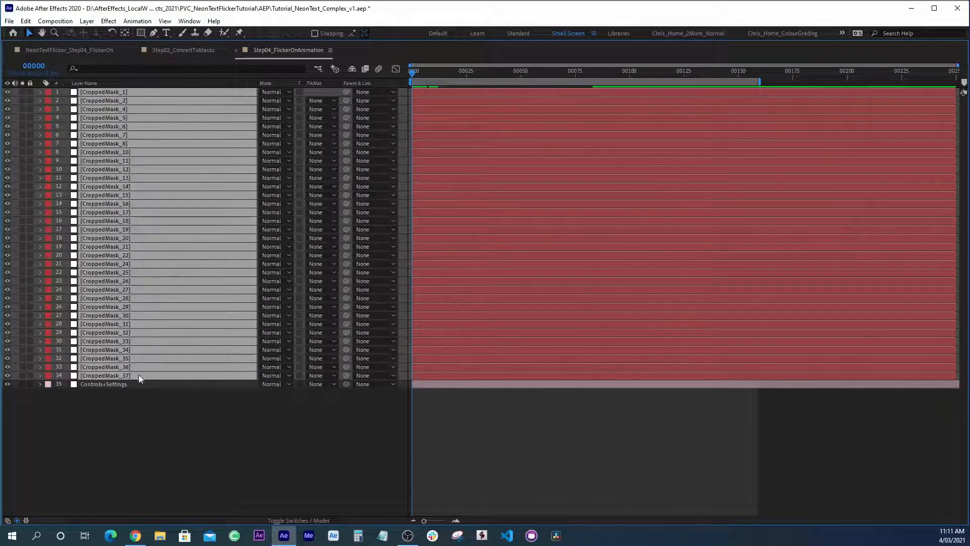
ctrl+click(126, 384)
key(ctrl+shift+bracketright)
click(124, 450)
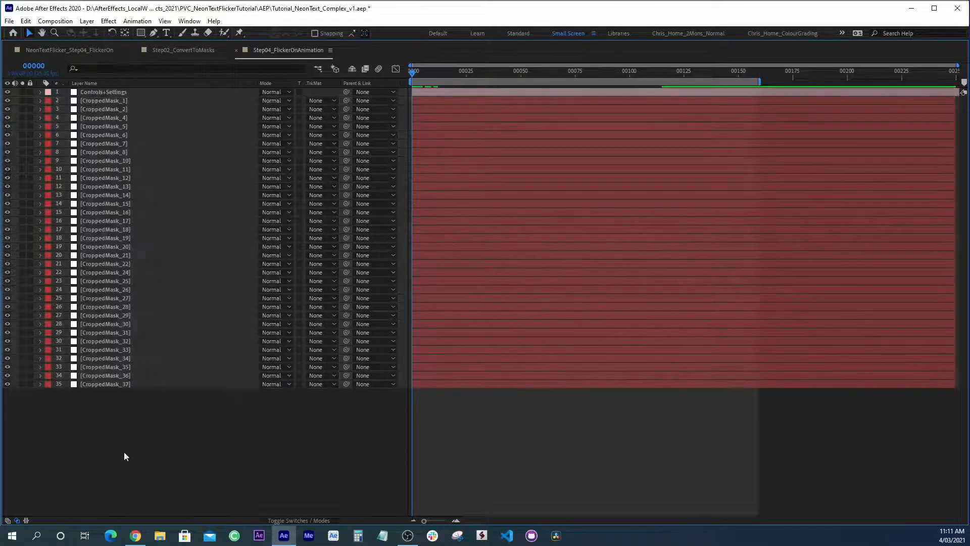
Restore the full workspace layout and preview the flicker-on with the reordered layers from the first frame
key(grave)
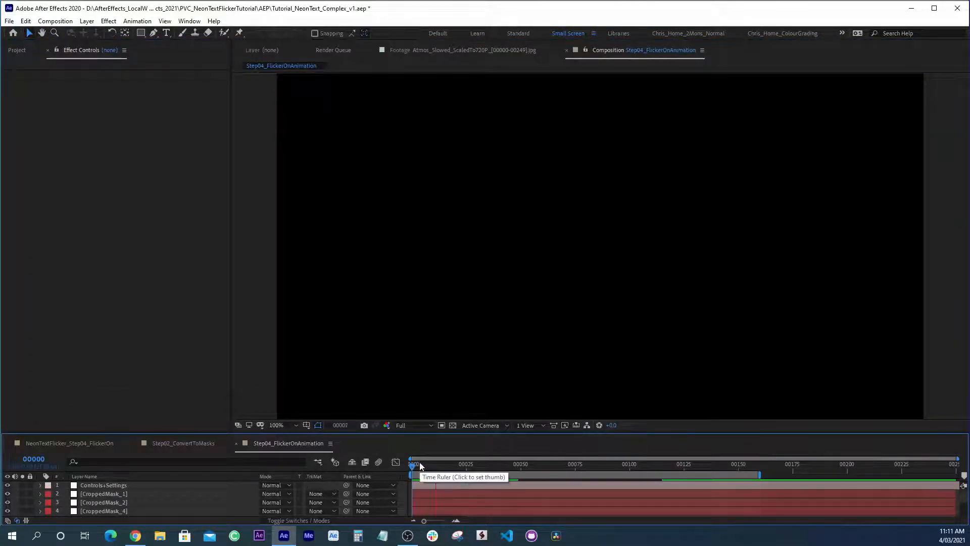
key(space)
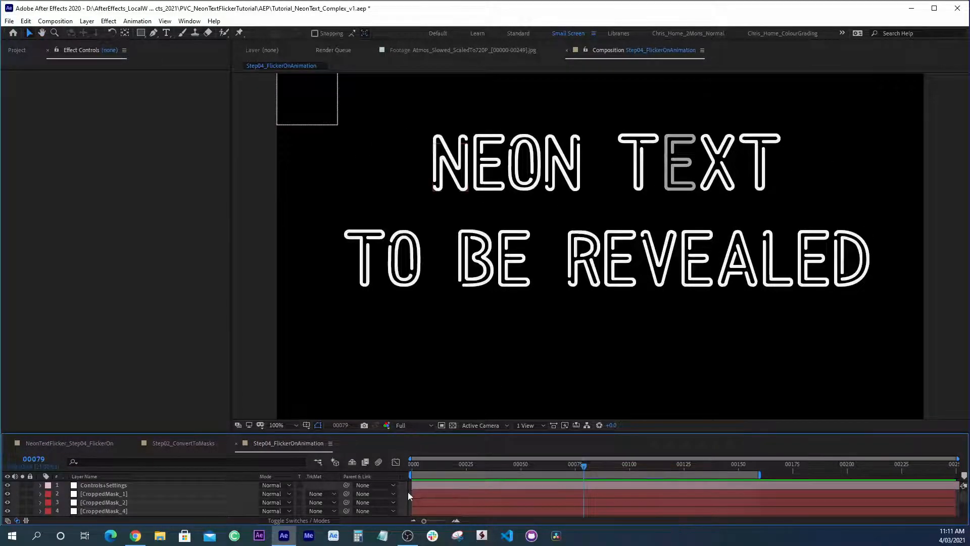
key(space)
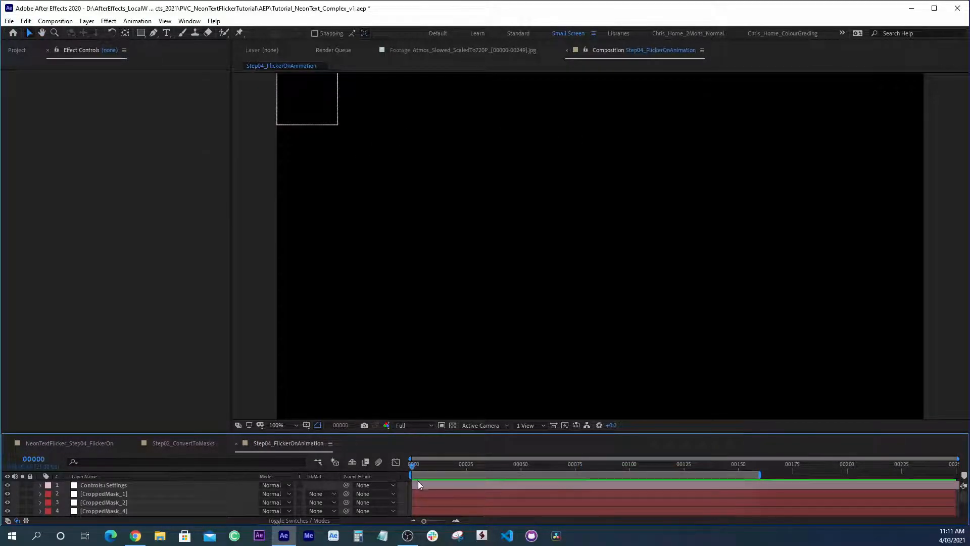
Set LayerIndexDelay_Frames to 3 on the Controls+Settings layer and preview the delayed flicker-on
click(417, 484)
click(133, 101)
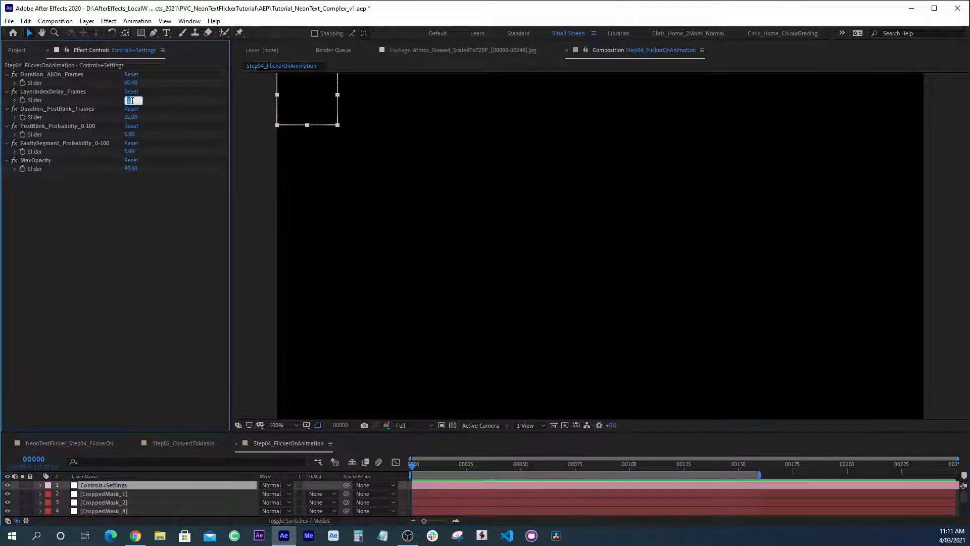
text(3)
key(Return)
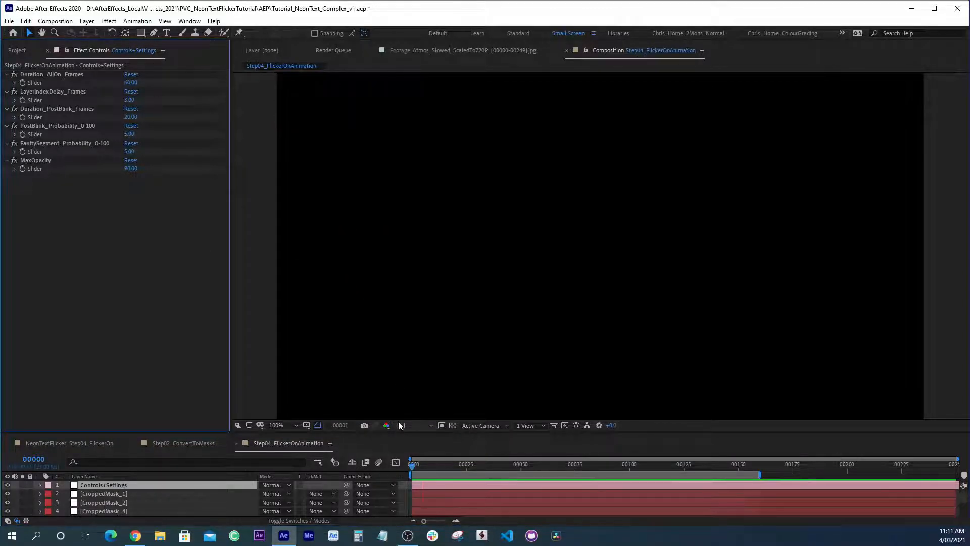
key(space)
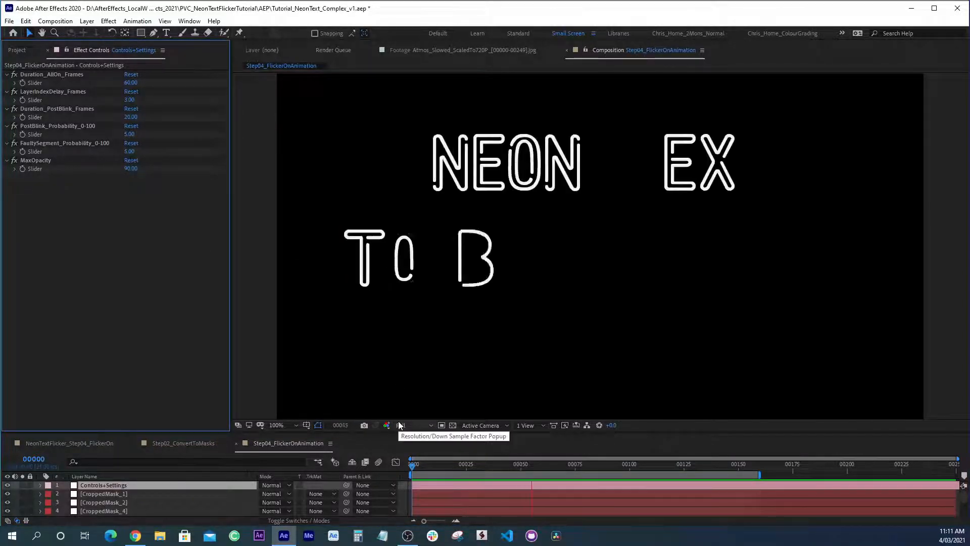
key(space)
Scrub to frame 60 and compare the lit letters on frames 59 and 60
click(515, 464)
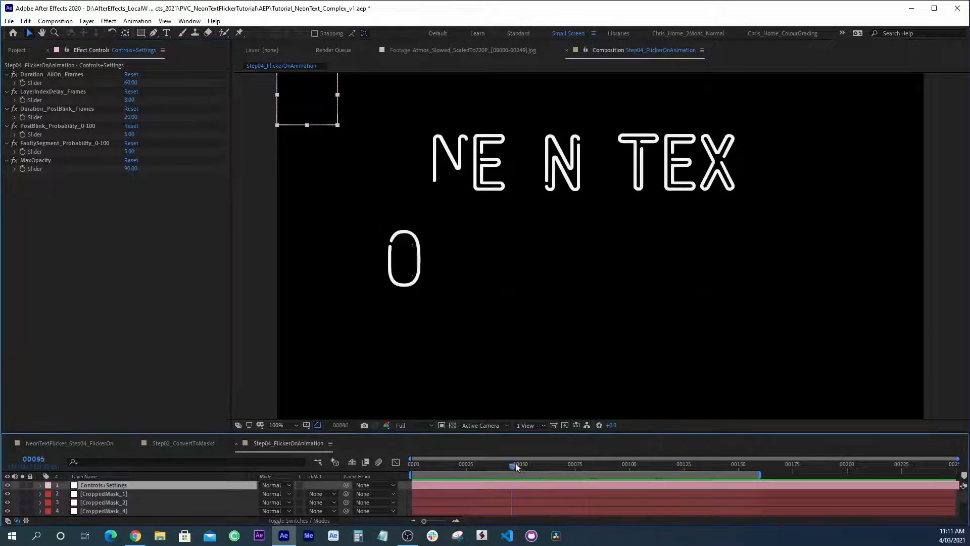
drag(515, 463, 543, 467)
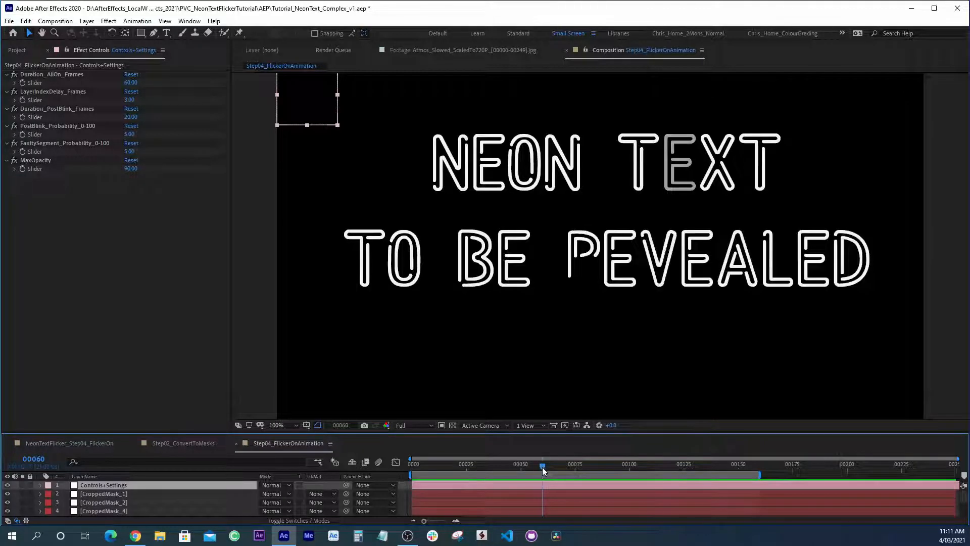
key(Page_Up)
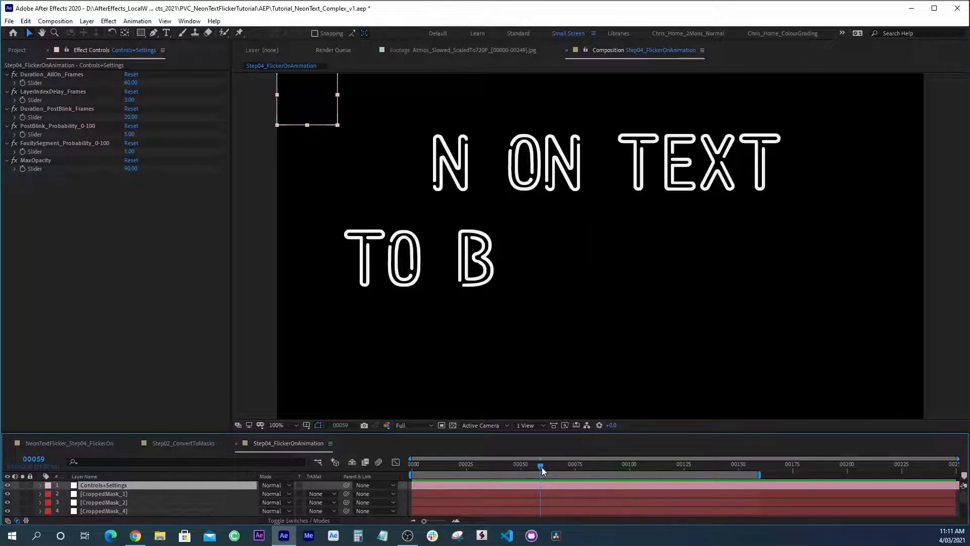
key(Page_Down)
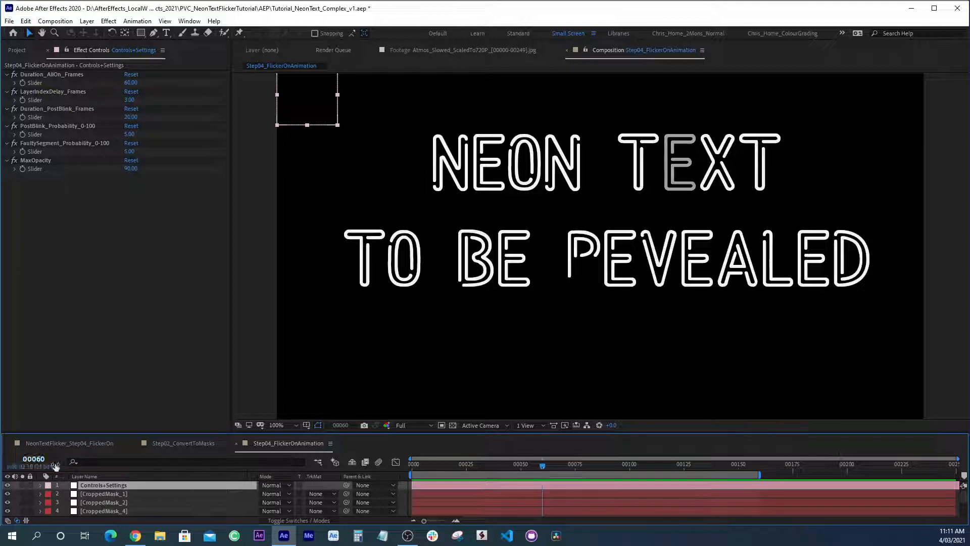
key(Page_Up)
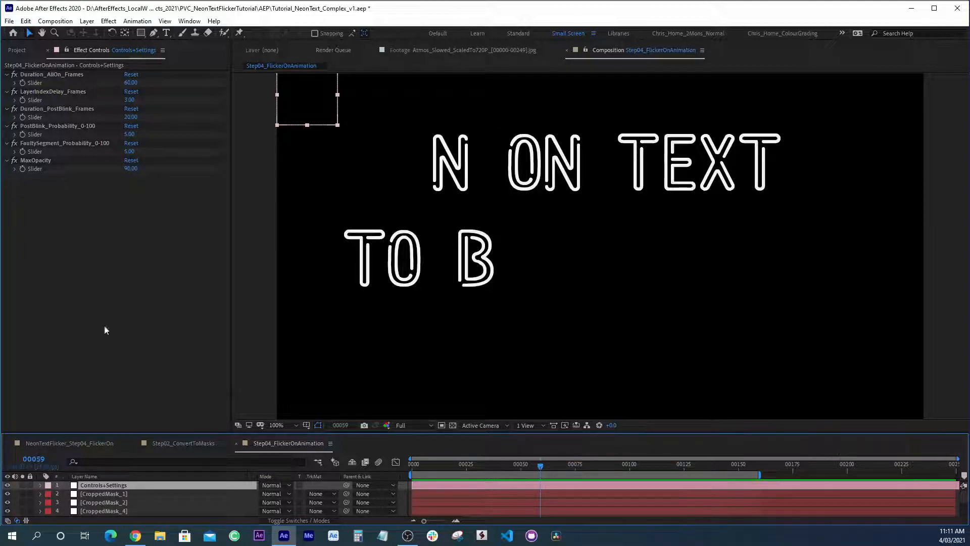
Set the LayerIndexDelay_Frames slider to 2 and try nudging it lower while on frame 59
click(129, 99)
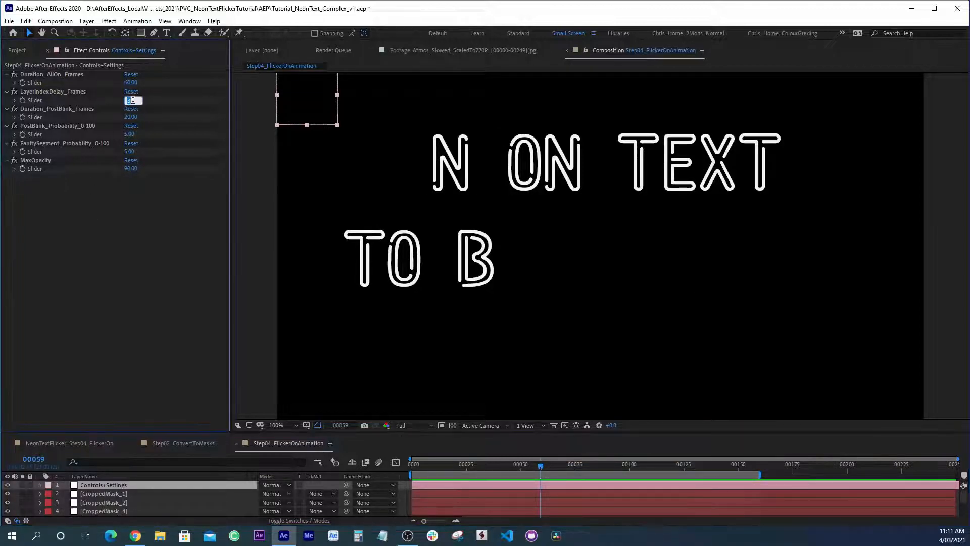
text(2)
key(Return)
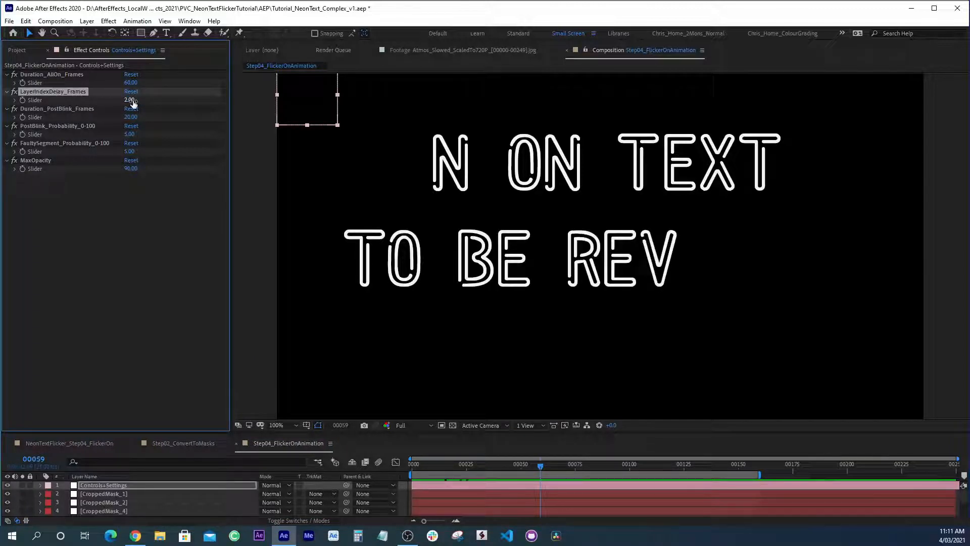
drag(133, 103, 130, 103)
Set the LayerIndexDelay_Frames slider to 1.5, preview the flicker-on from the first frame, and go to about frame 57
click(131, 101)
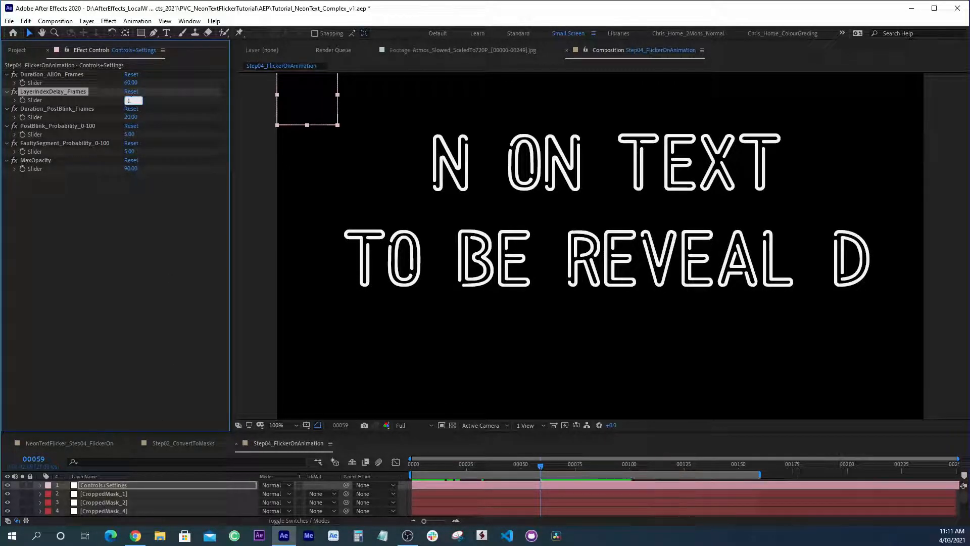
key(Return)
key(space)
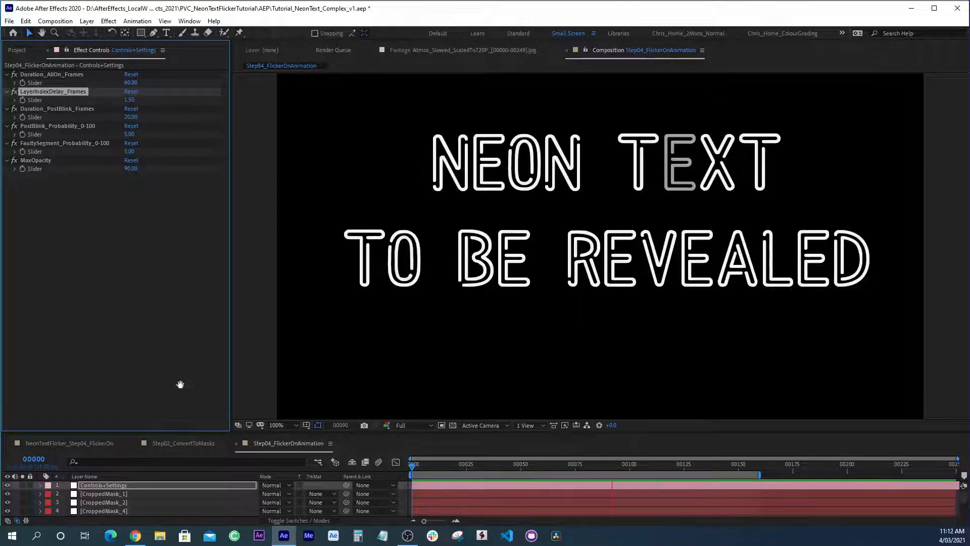
click(536, 465)
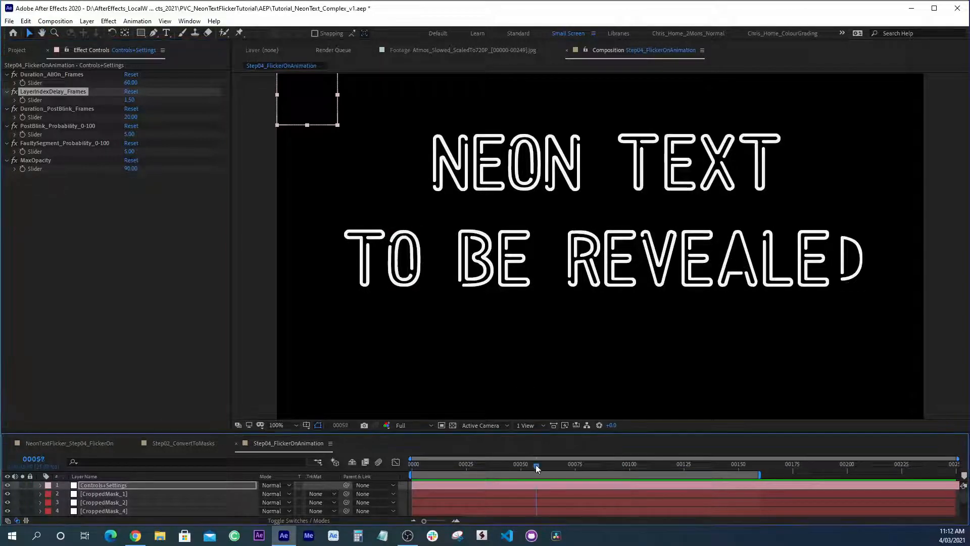
Compare the lit letters on frames 58 and 60 and select the Duration_PostBlink_Frames control
mouse_move(536, 465)
mouse_down()
mouse_move(526, 466)
mouse_move(537, 468)
mouse_up()
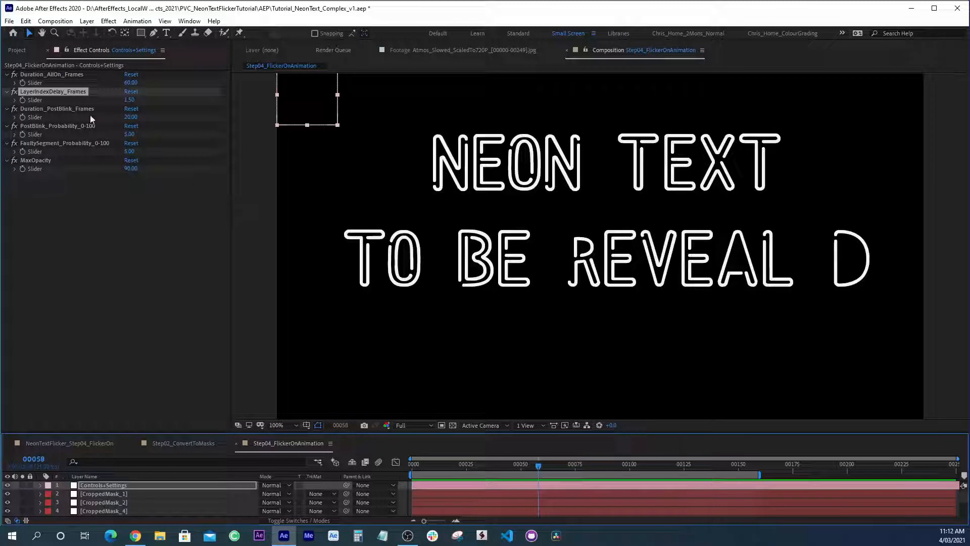
click(78, 108)
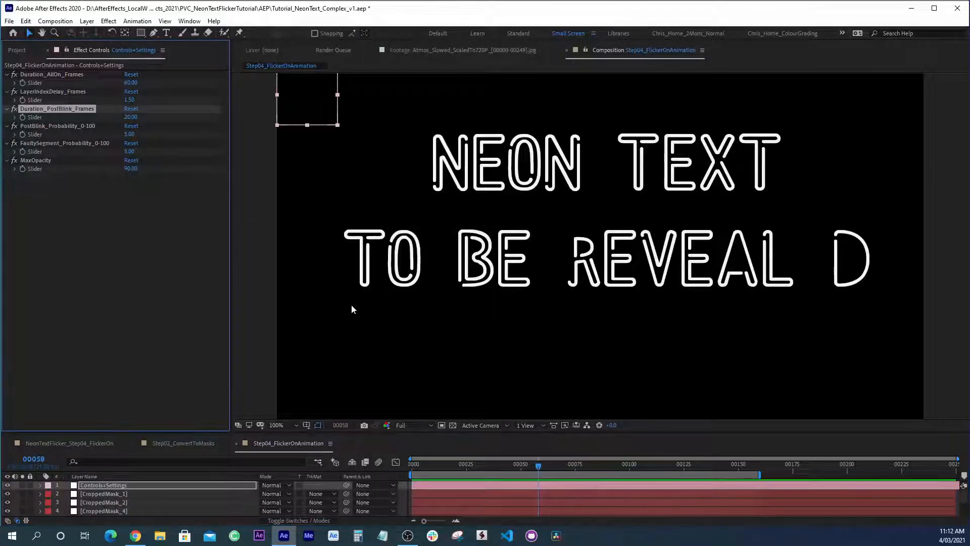
drag(538, 466, 541, 465)
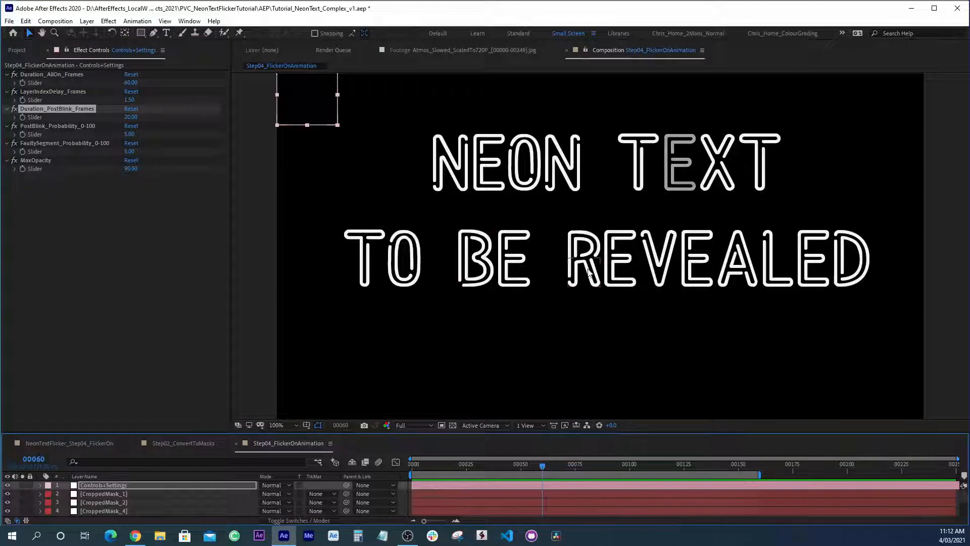
click(52, 126)
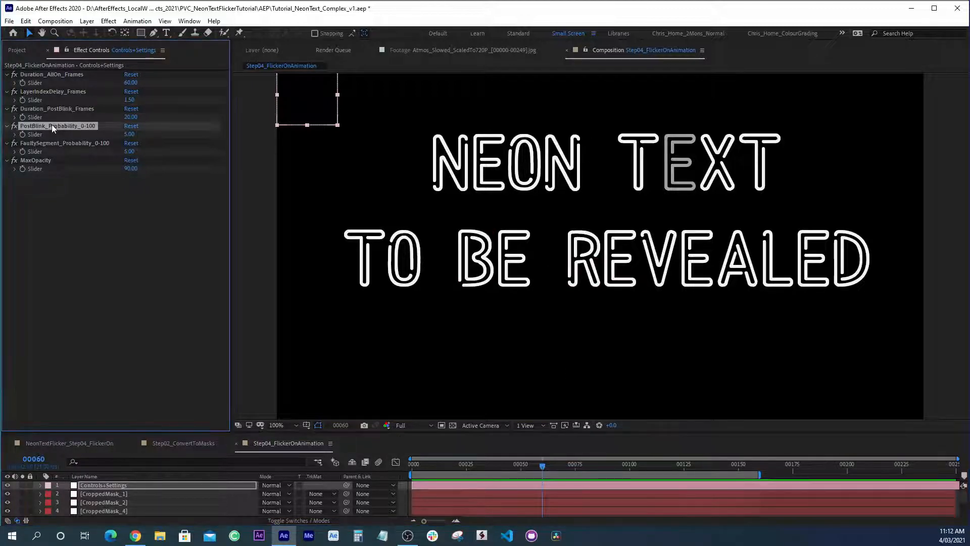
click(52, 110)
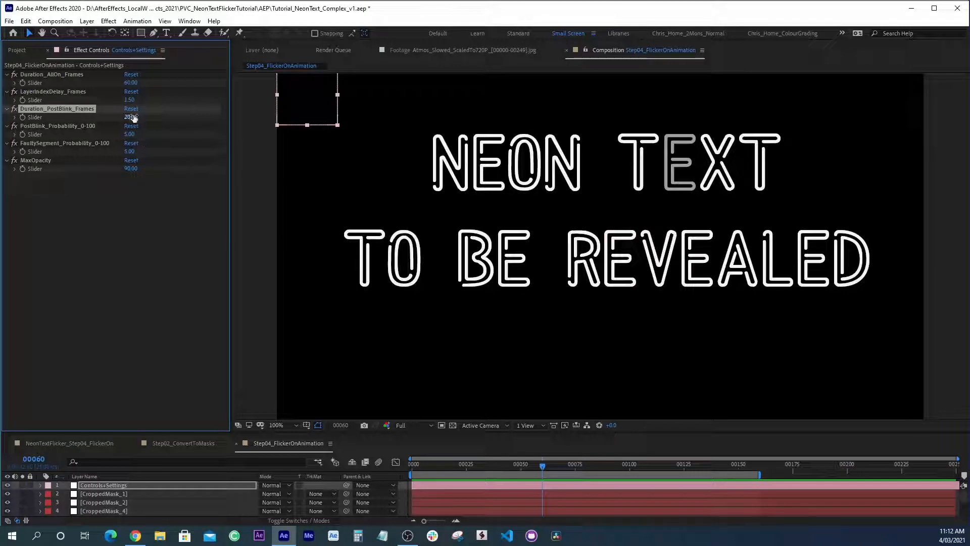
Set Duration_PostBlink_Frames, PostBlink_Probability_0-100 and FaultySegment_Probability_0-100 to 0, preview the flicker-on, and return to frame 60
click(132, 117)
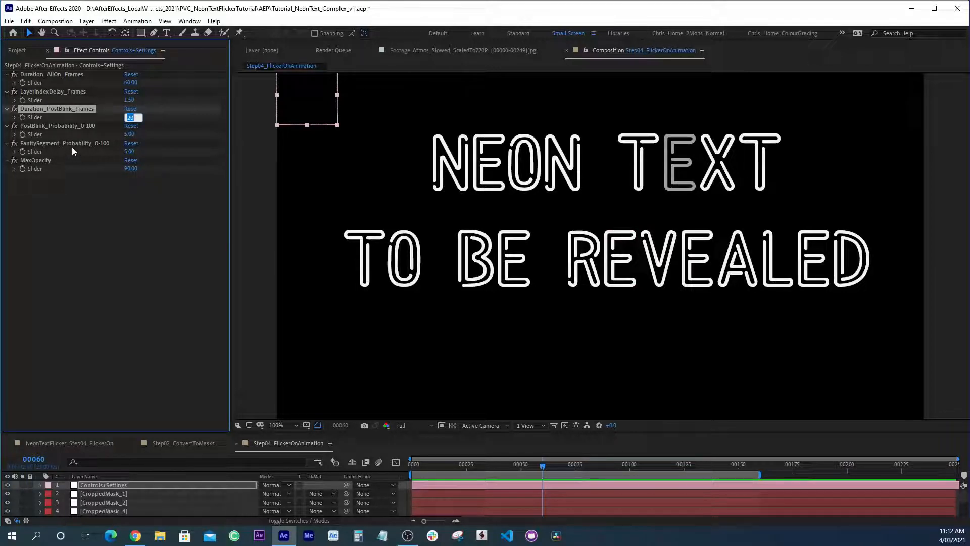
text(0)
key(Tab)
text(0)
key(Tab)
text(0)
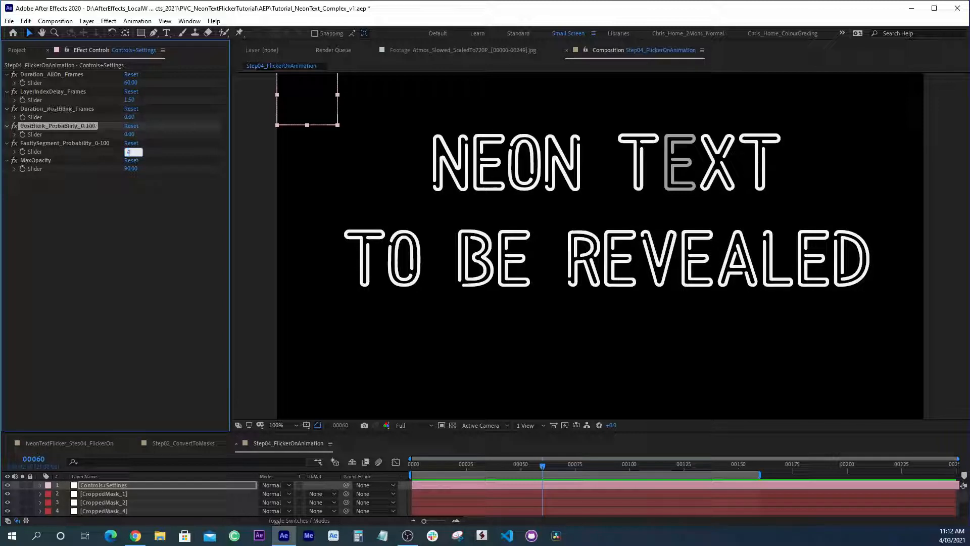
key(Return)
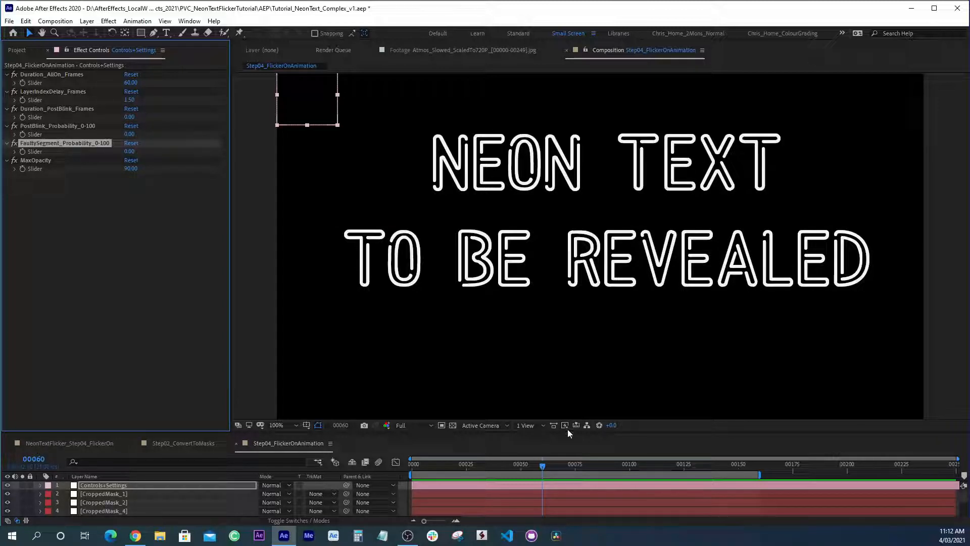
drag(531, 465, 521, 465)
key(space)
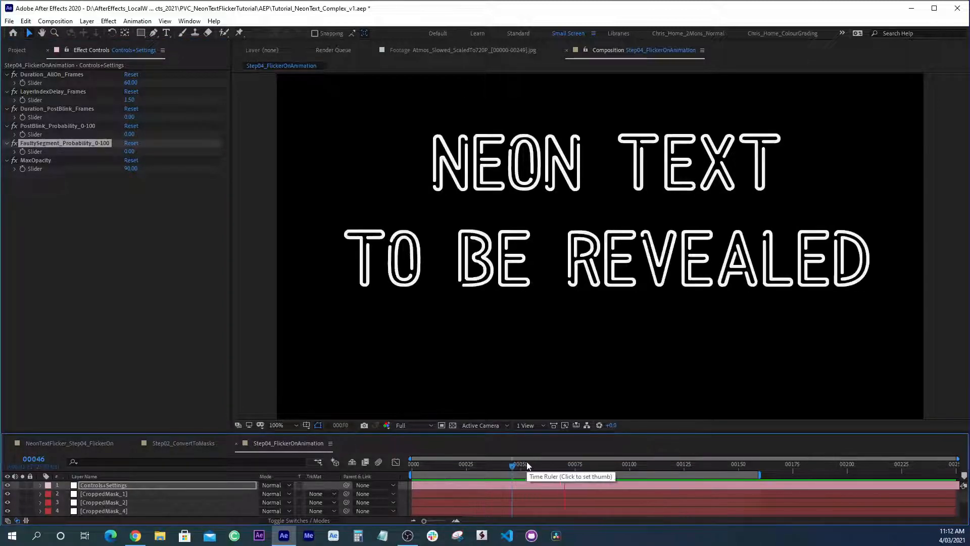
drag(572, 467, 486, 469)
drag(563, 465, 542, 467)
Set the Duration_PostBlink_Frames slider to 20 on the Controls+Settings layer
click(129, 116)
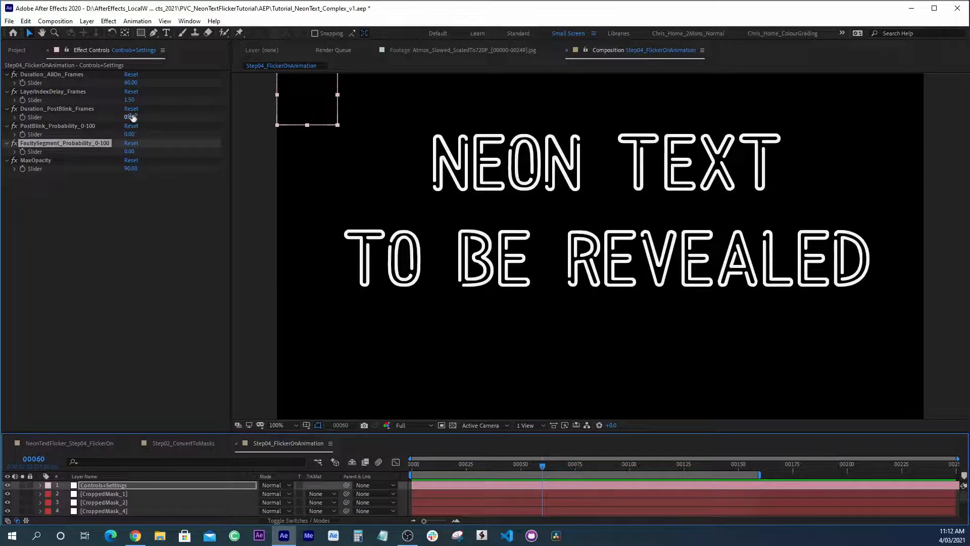
text(20)
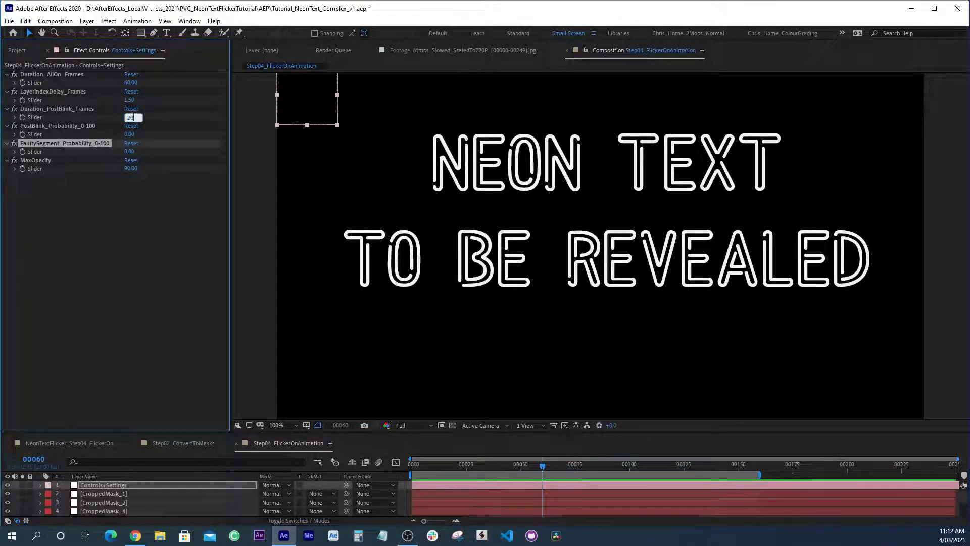
key(Return)
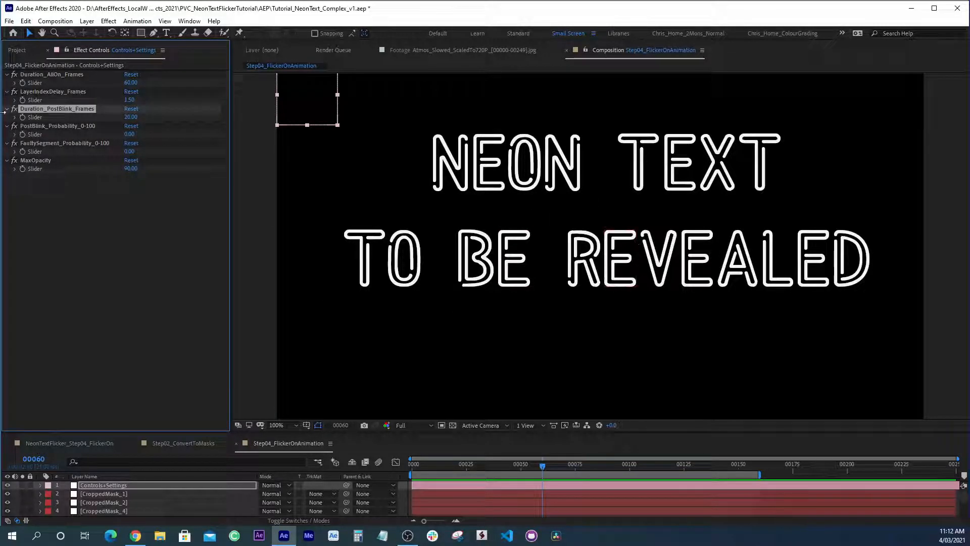
Set the PostBlink_Probability_0-100 slider to 100 and preview the blinking from frame 60
click(44, 126)
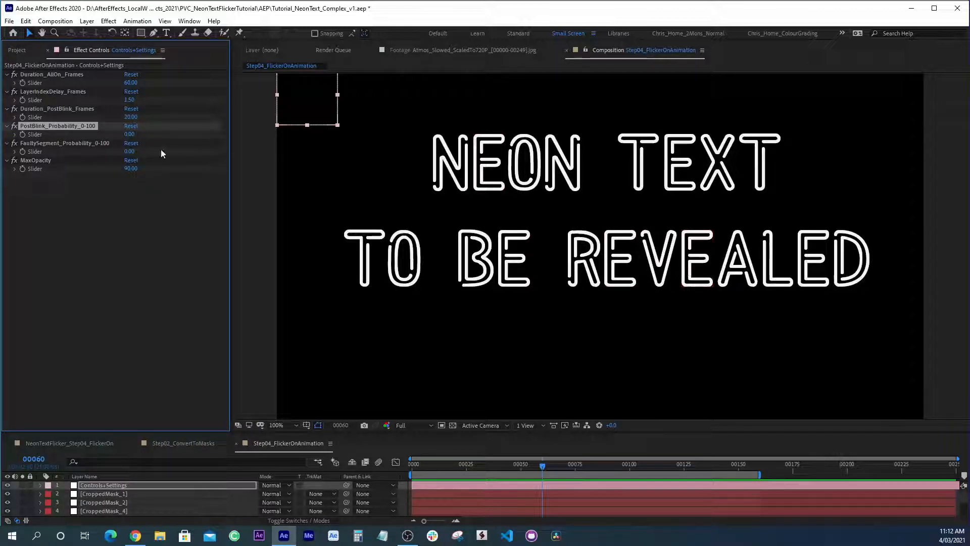
click(129, 134)
text(1)
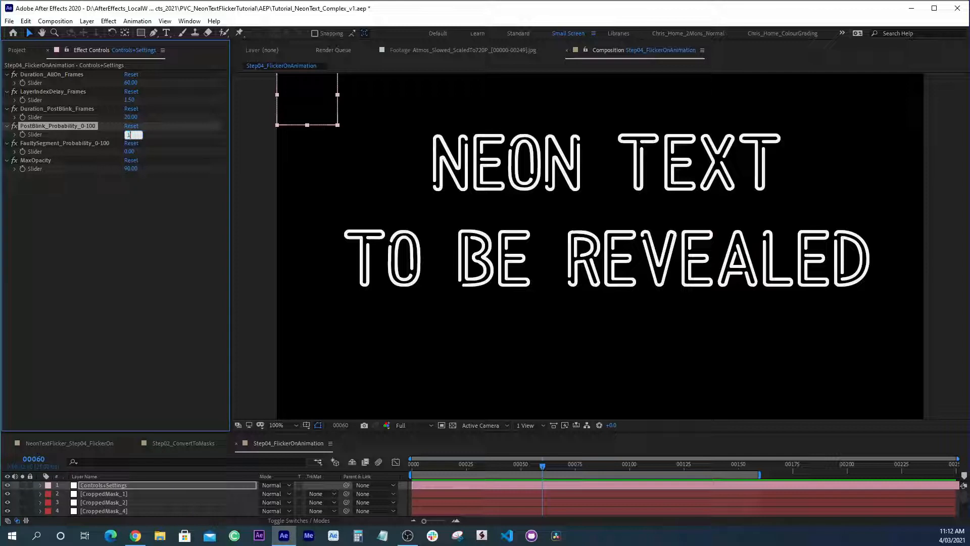
text(0)
key(Return)
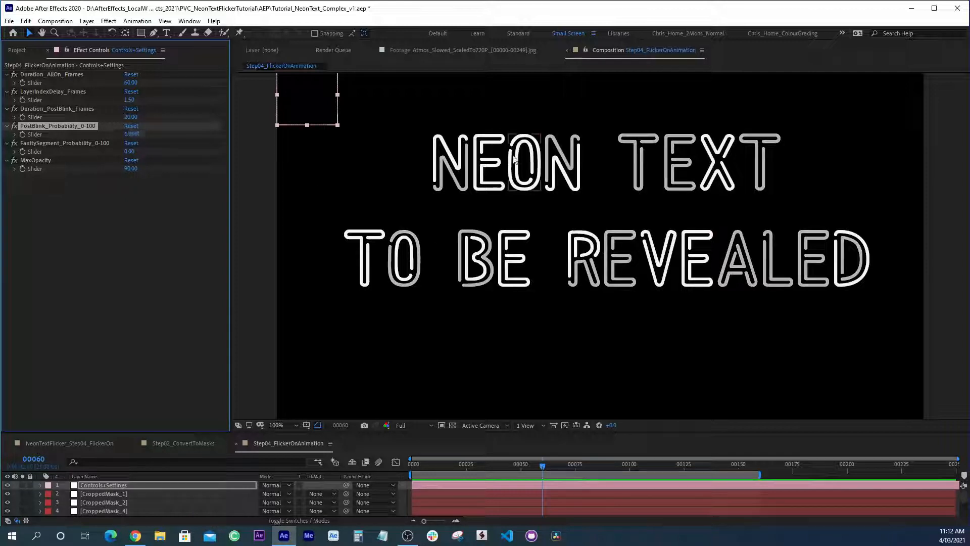
text(0)
key(Return)
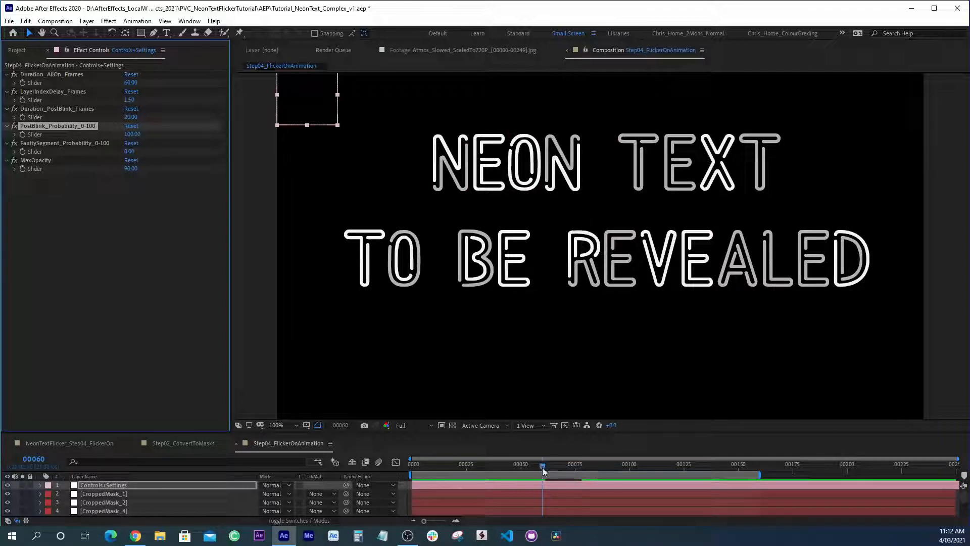
key(space)
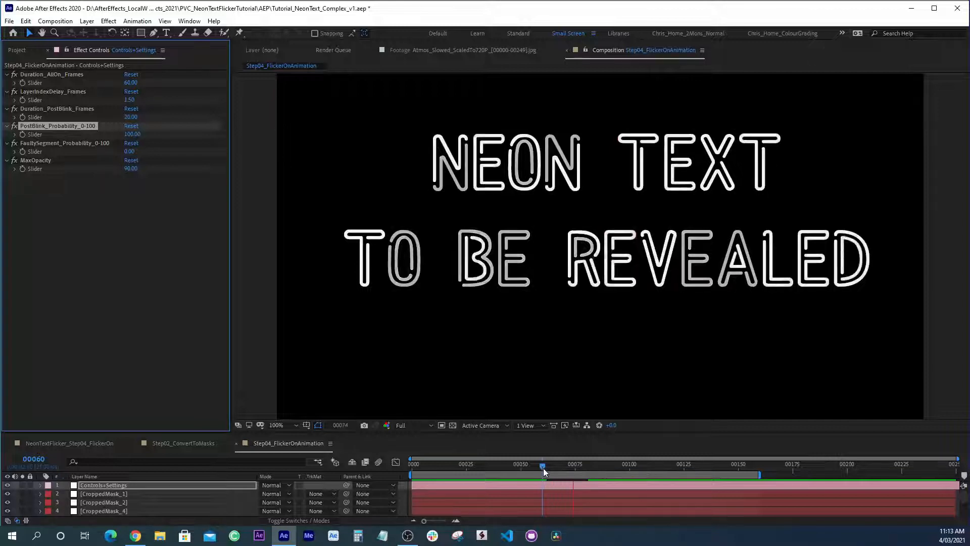
drag(544, 468, 542, 466)
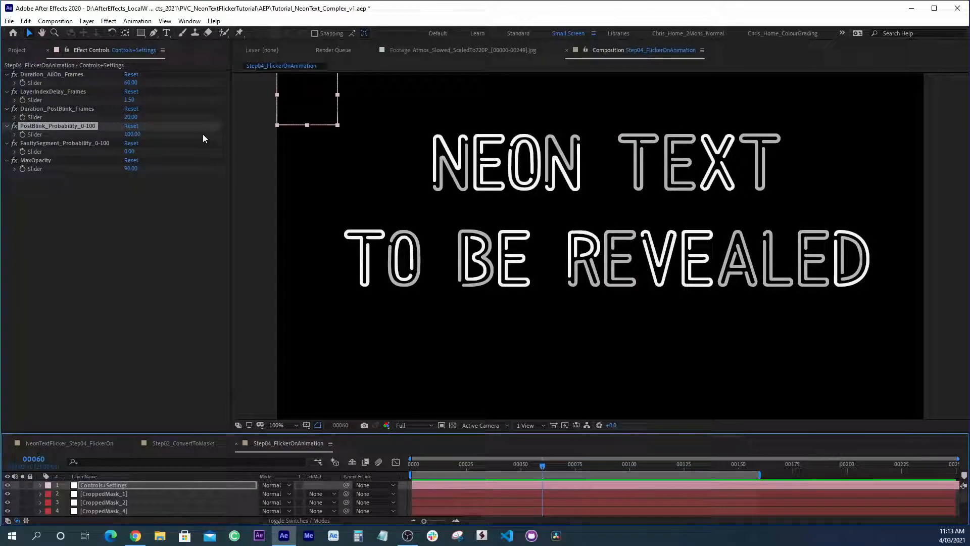
Try PostBlink_Probability_0-100 at 20 and at 10, previewing the blinking from about frame 45
click(132, 134)
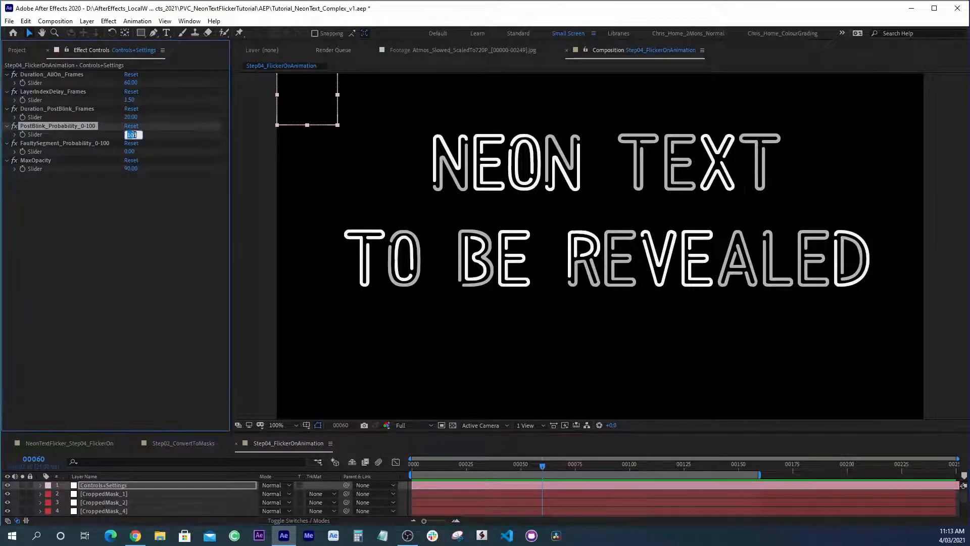
text(20)
key(Return)
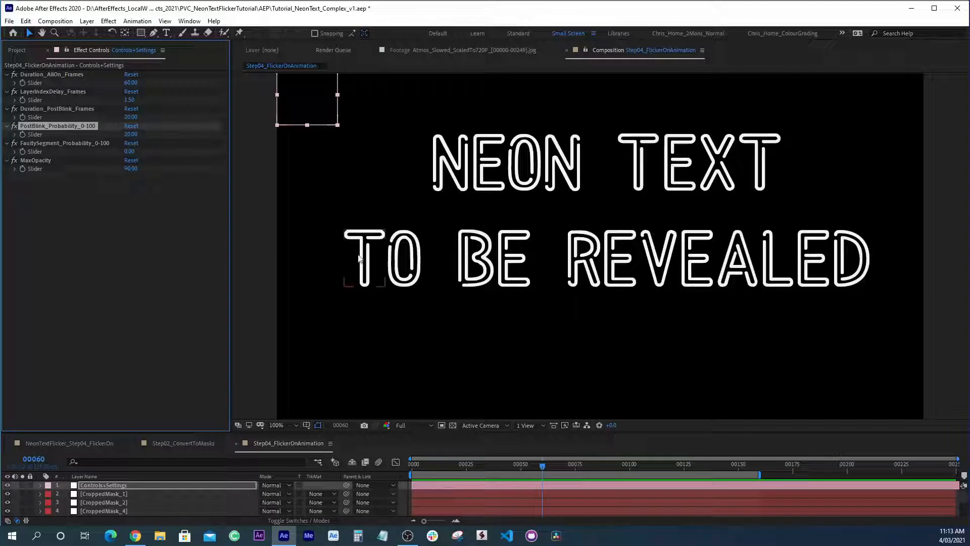
click(505, 466)
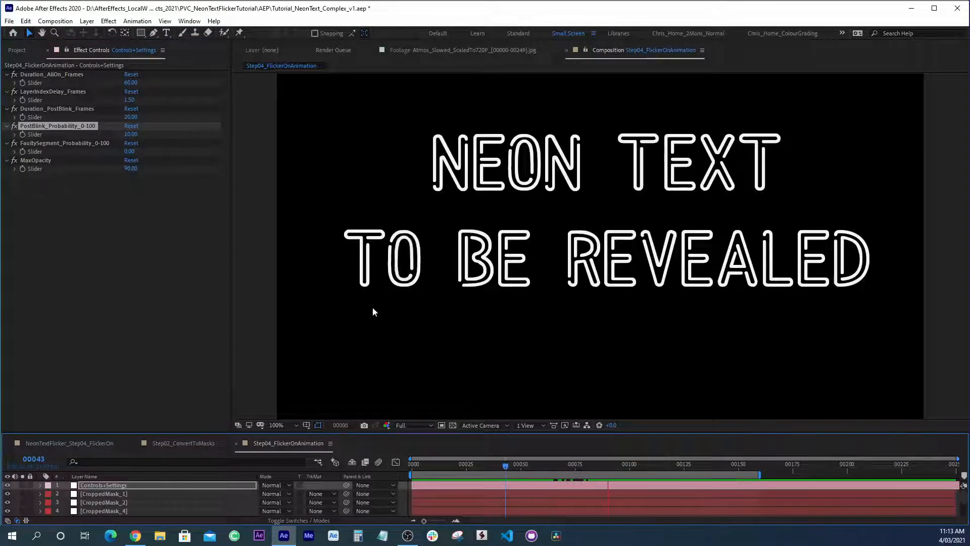
click(510, 466)
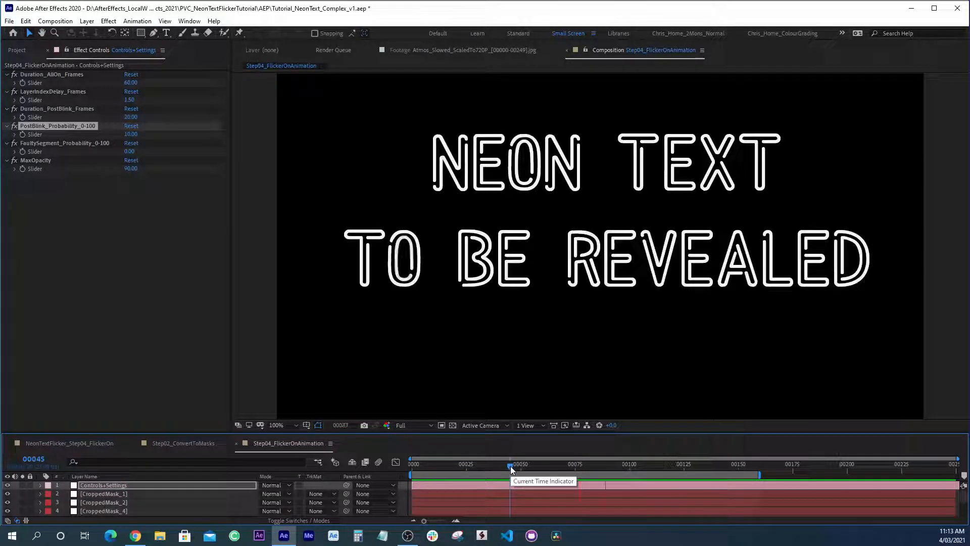
drag(510, 466, 604, 470)
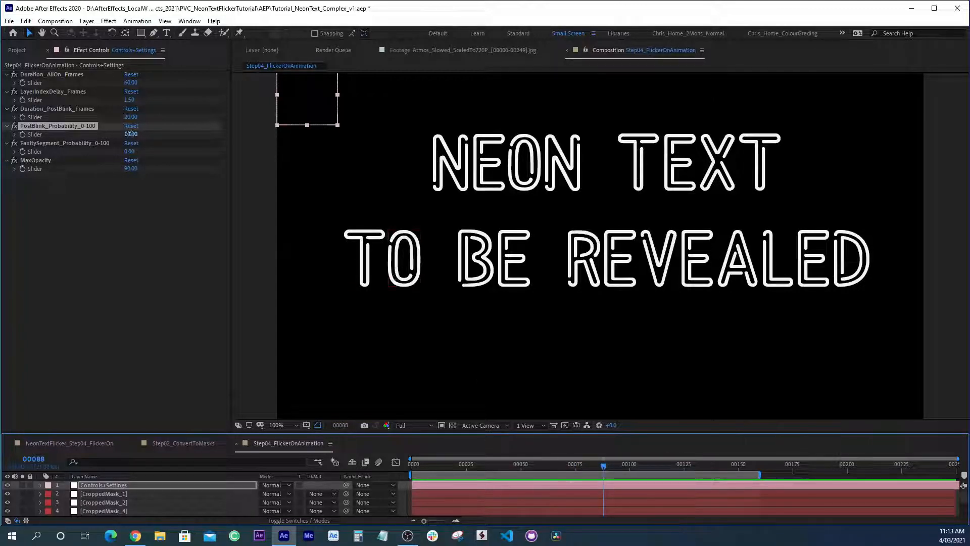
Set the PostBlink_Probability_0-100 slider to 20 and preview the post-blink from about frames 66 and 50
click(130, 134)
text(20)
key(Return)
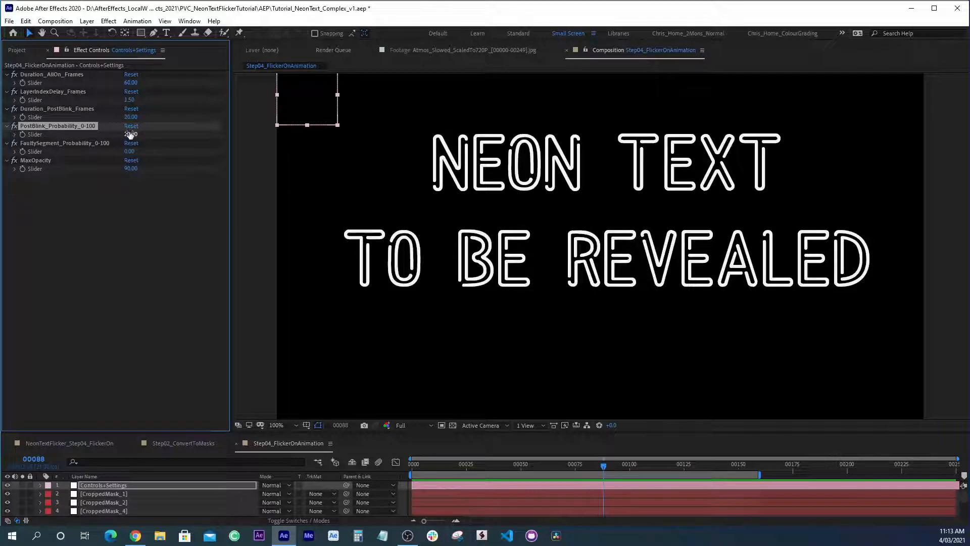
click(556, 465)
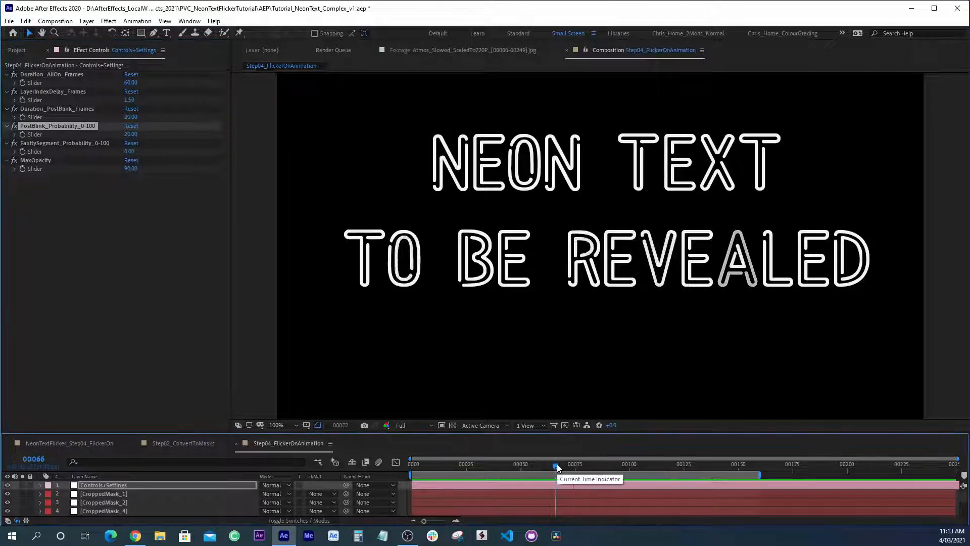
click(521, 465)
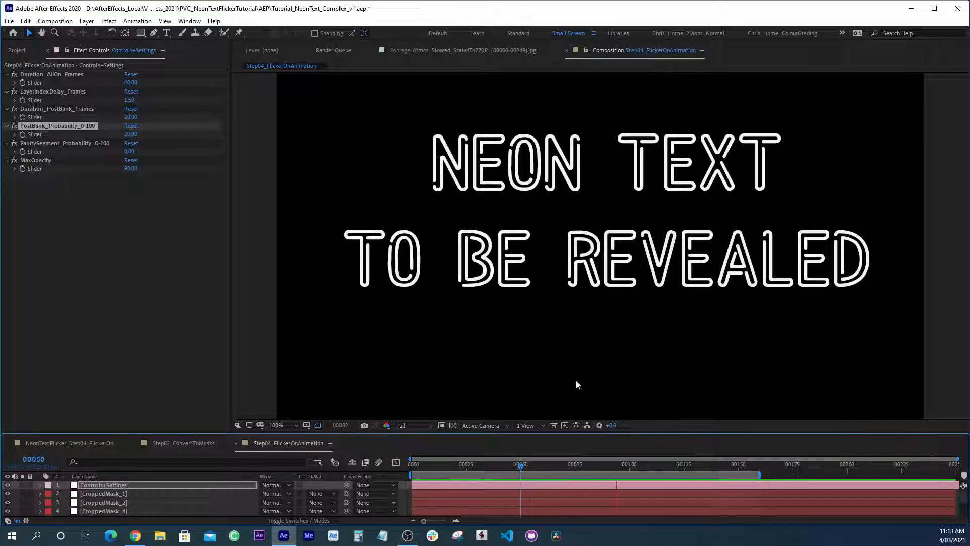
click(512, 464)
Preview the text without faulty segments, and set the FaultySegment_Probability_0-100 slider to 100
click(65, 143)
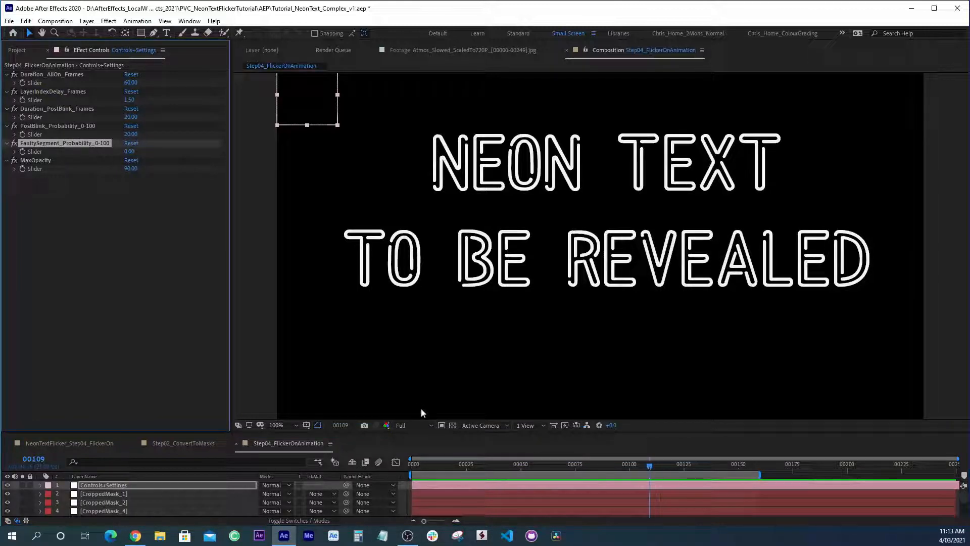
click(514, 464)
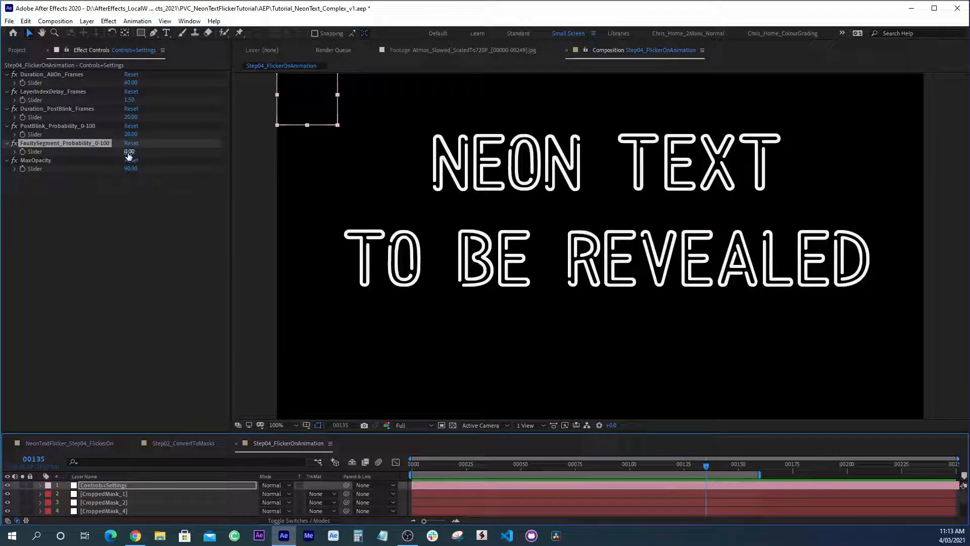
click(129, 151)
text(100)
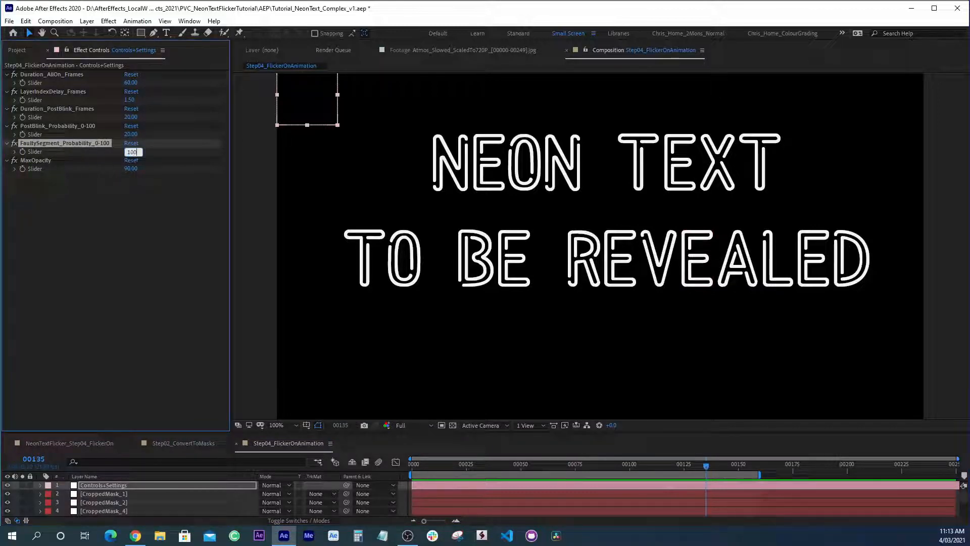
key(Return)
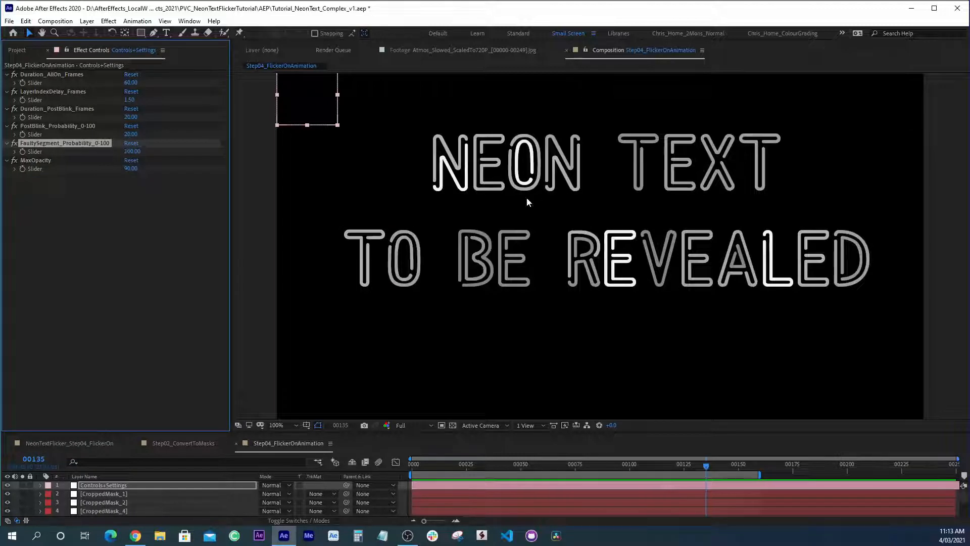
Set the FaultySegment_Probability_0-100 slider to 5 and preview the faulty letter's flicker from frames 31 and 61
click(133, 152)
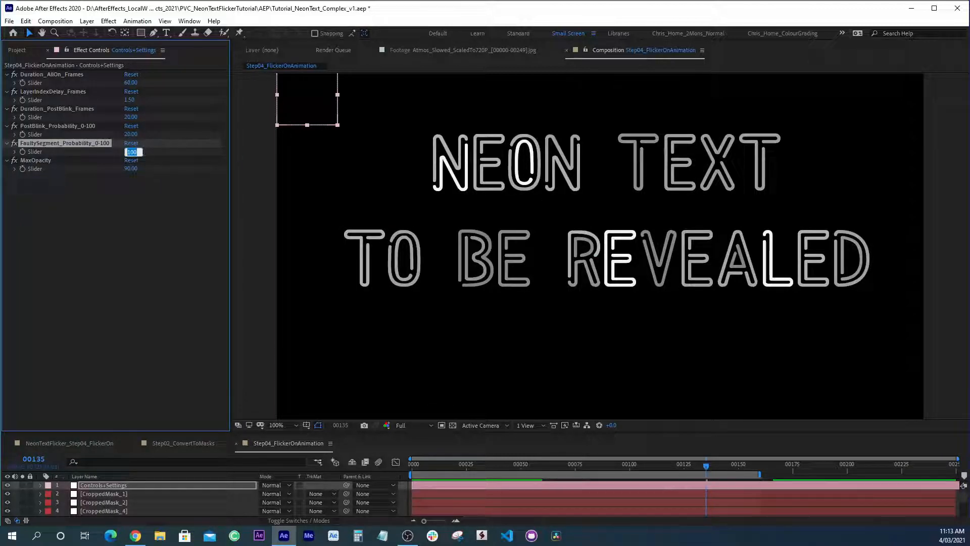
text(5)
key(Return)
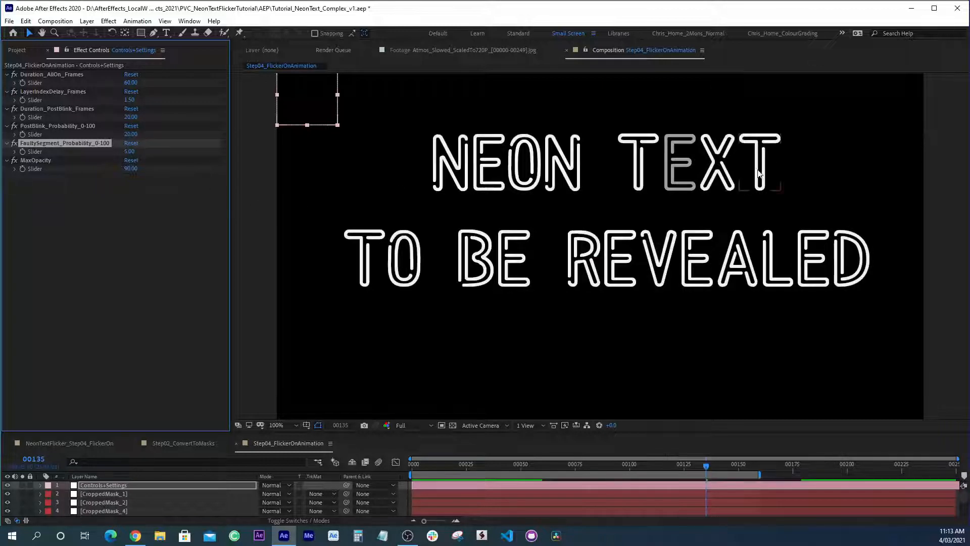
drag(566, 466, 482, 469)
key(space)
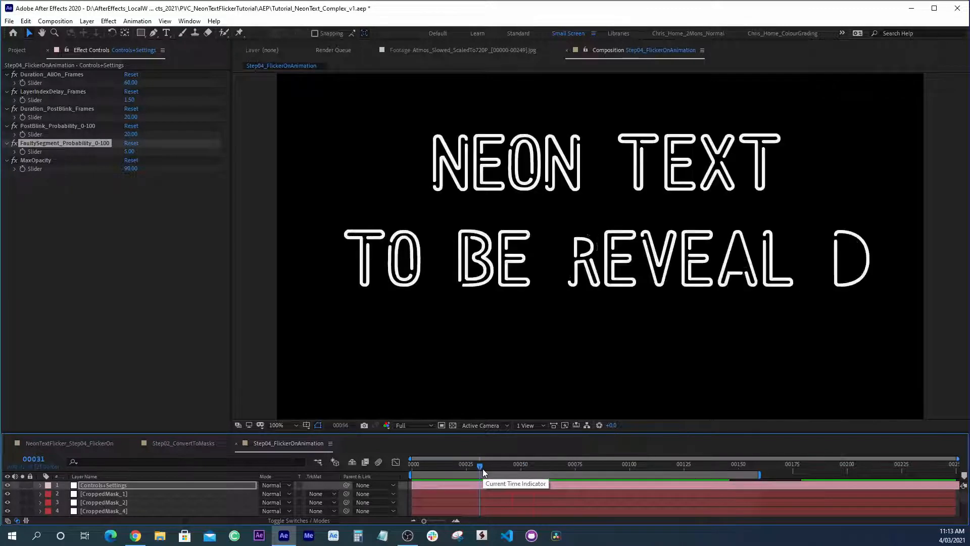
key(space)
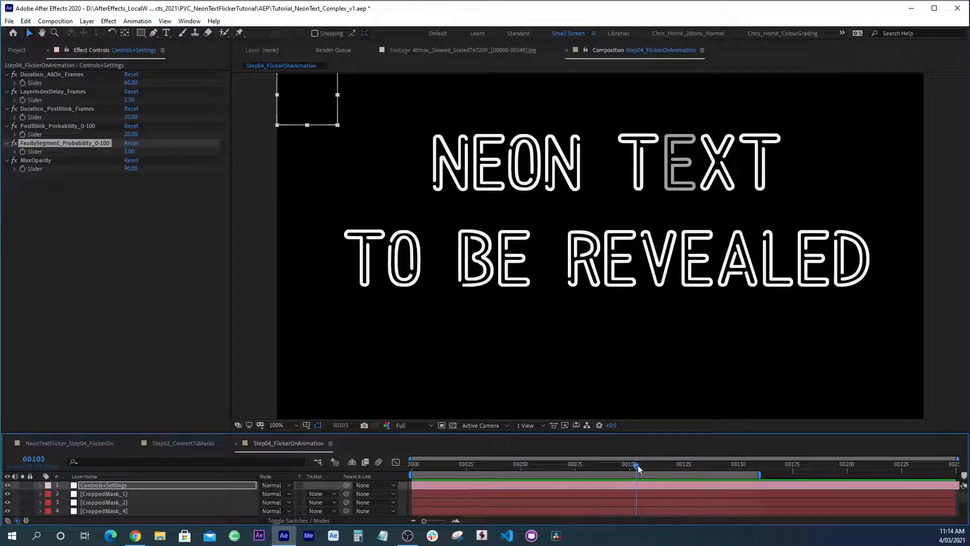
drag(636, 465, 550, 464)
click(617, 464)
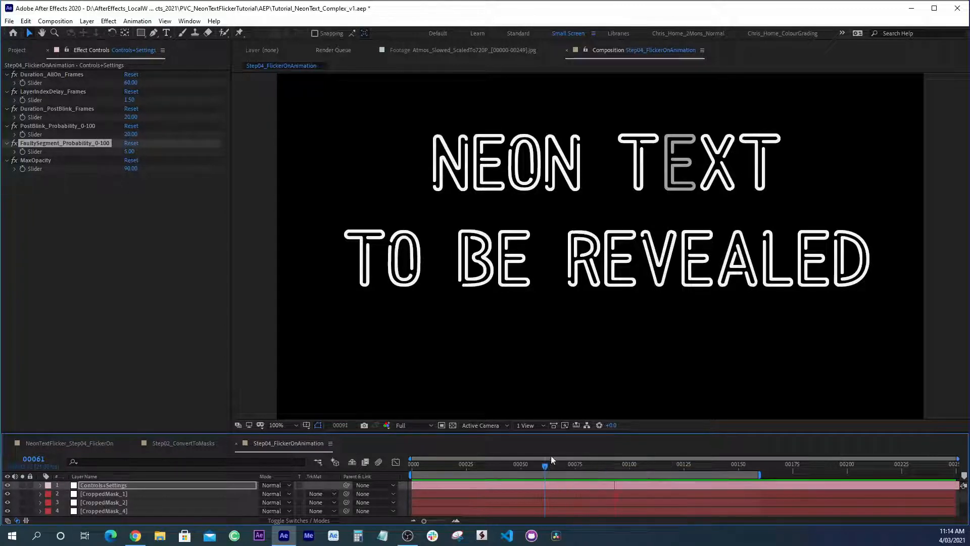
Set the FaultySegment_Probability_0-100 slider to 9 and preview the faulty letters from frame 0 and around frame 150
drag(128, 151, 131, 152)
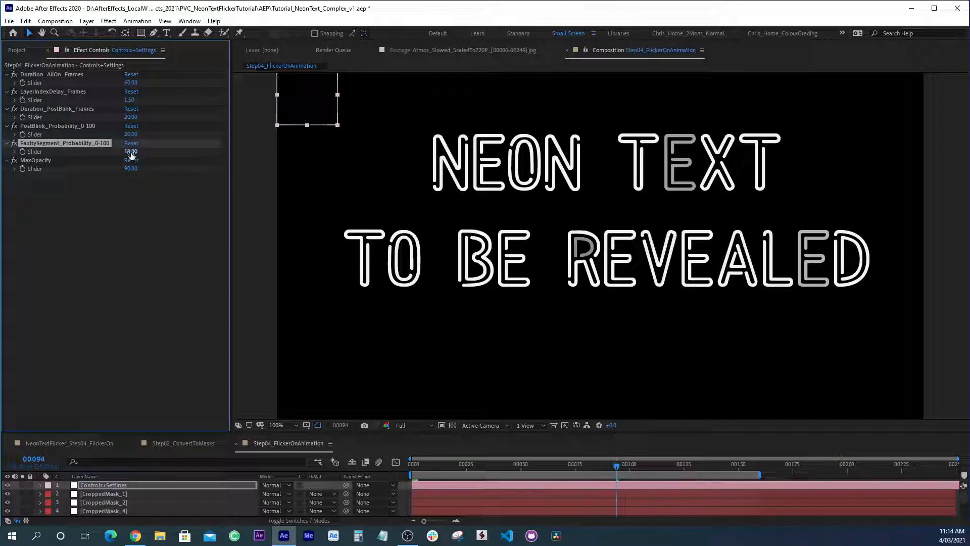
click(130, 153)
text(9.5)
key(Return)
drag(577, 468, 387, 468)
key(space)
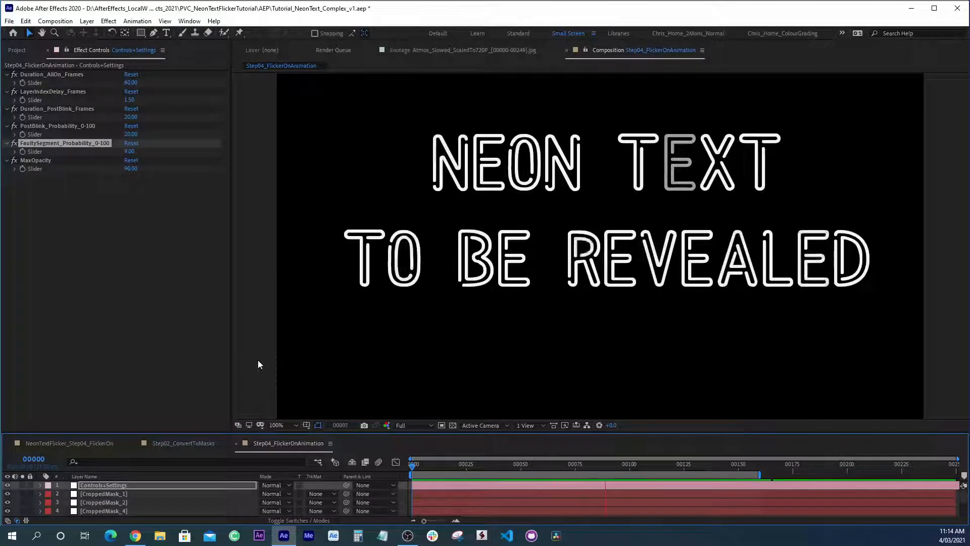
click(738, 464)
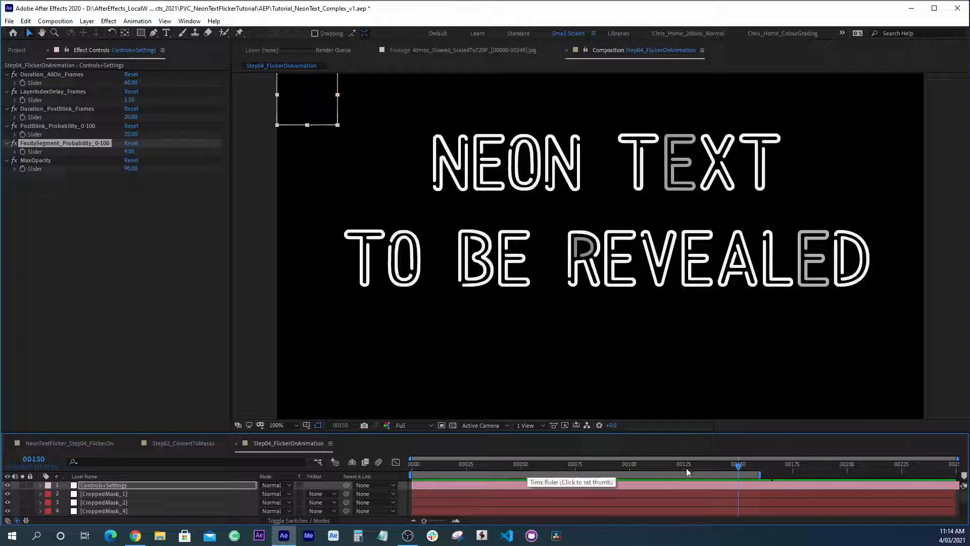
click(700, 469)
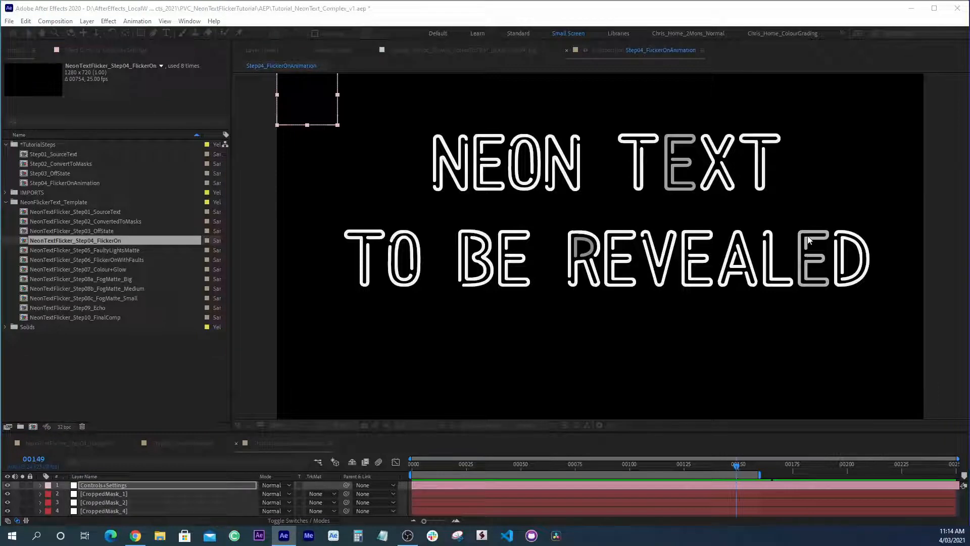
Set the project's colour working space to Rec.709 Gamma 2.4, keeping the depth at 32 bits per channel (float)
key(ctrl+alt+shift+k)
drag(950, 221, 558, 117)
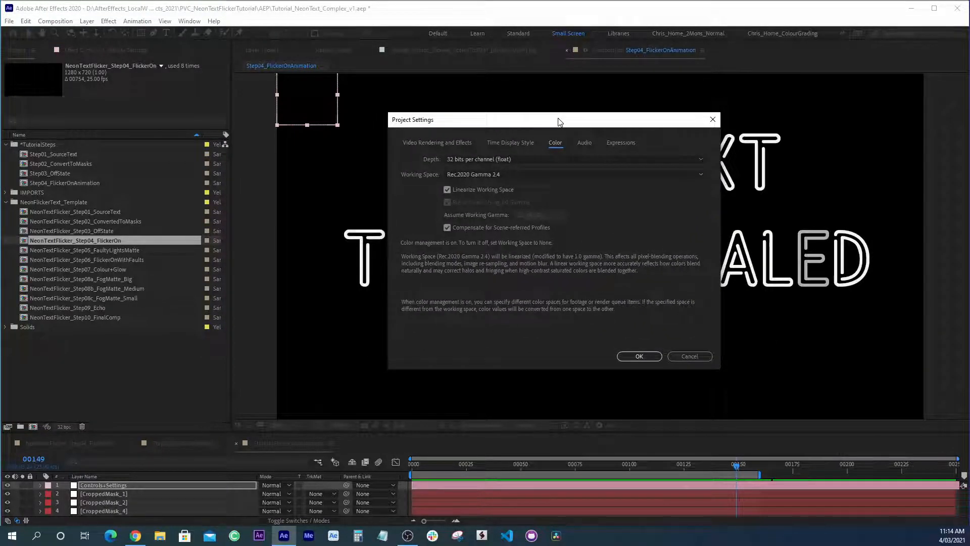
click(504, 174)
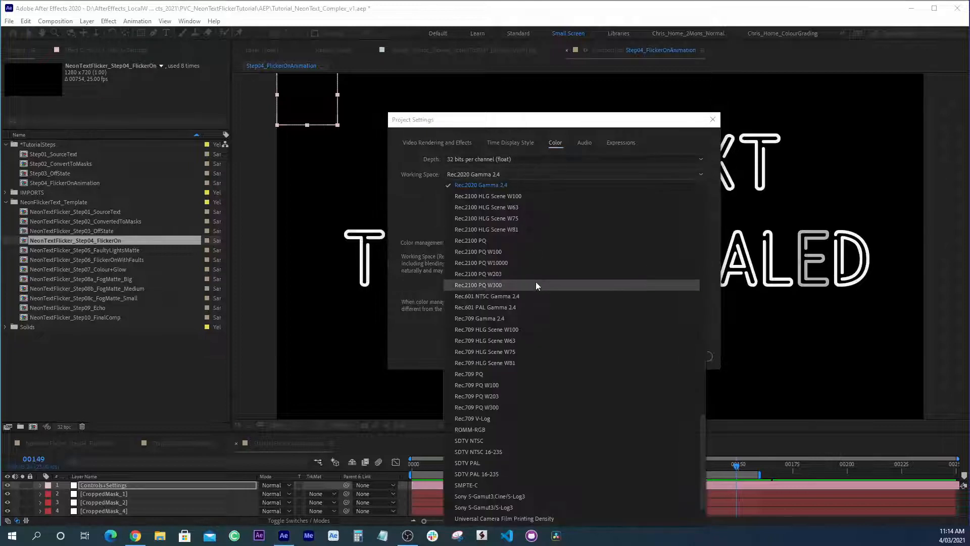
click(513, 319)
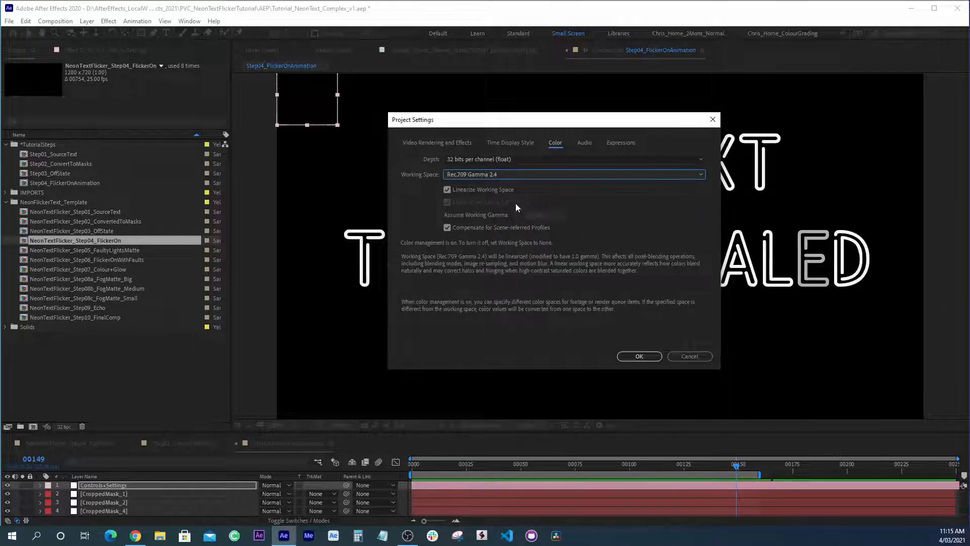
drag(525, 123, 543, 167)
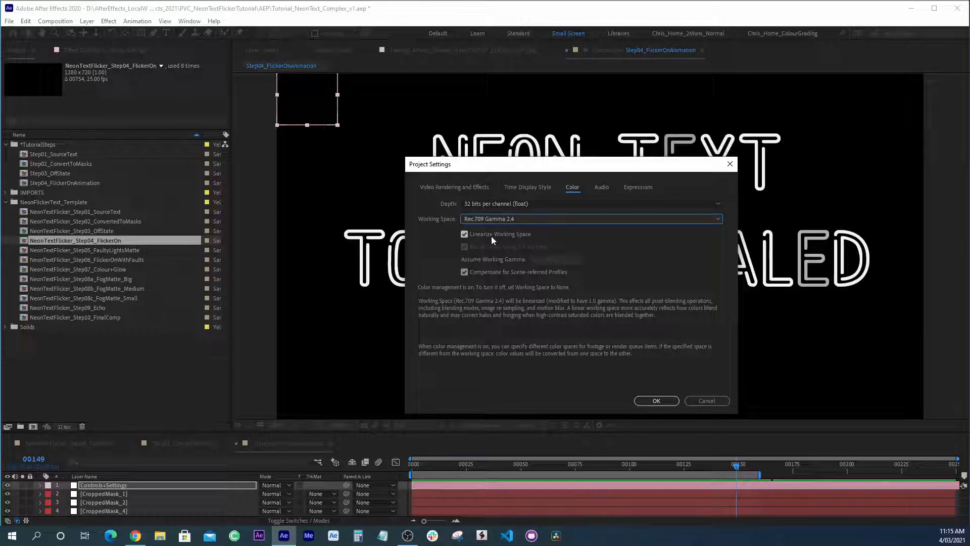
click(478, 201)
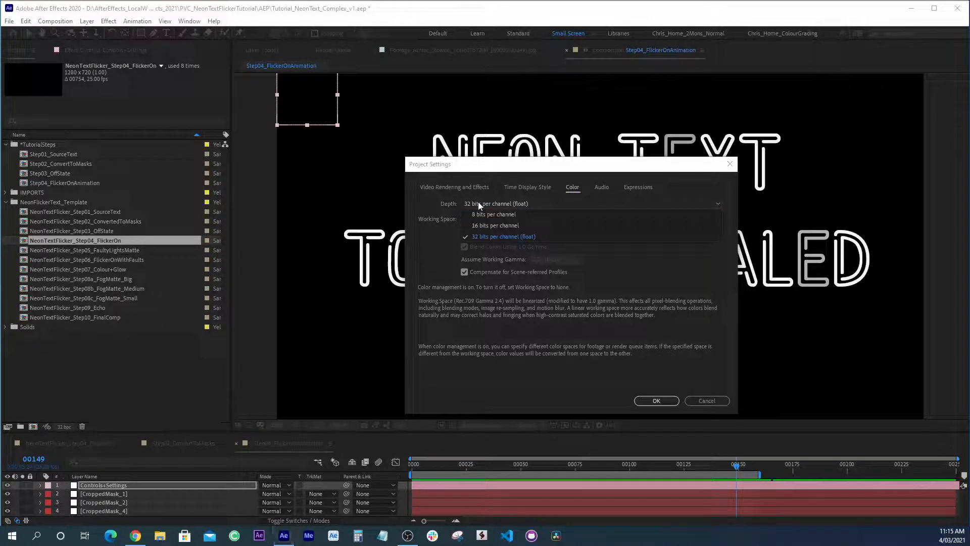
click(428, 199)
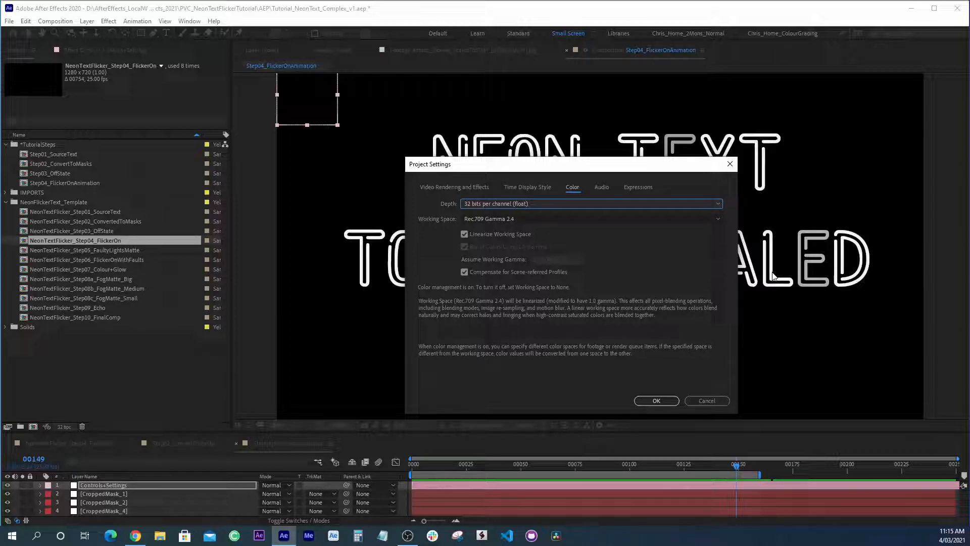
key(Return)
Scrub the flicker-on animation from frame 55, and reopen the Step04_FlickerOnAnimation composition to view frame 150
click(531, 465)
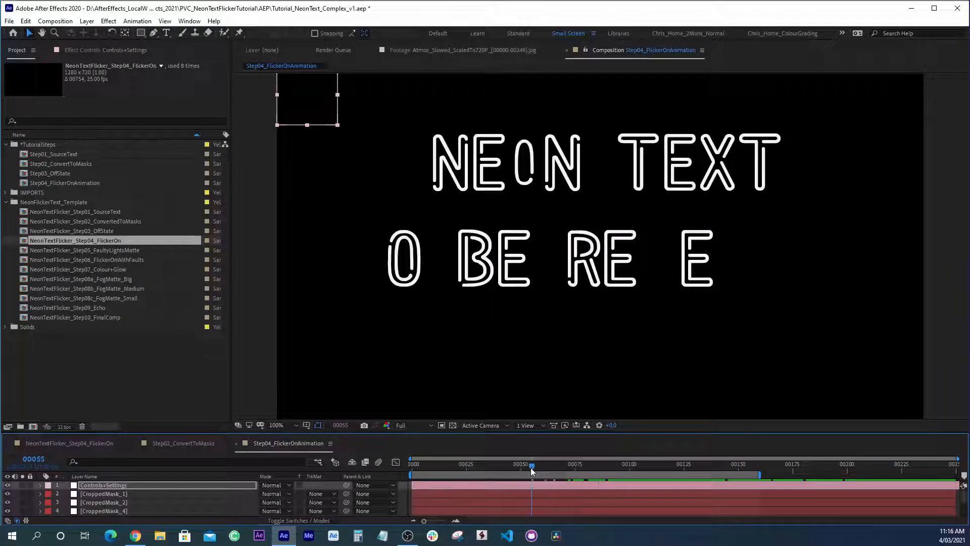
drag(531, 468, 576, 474)
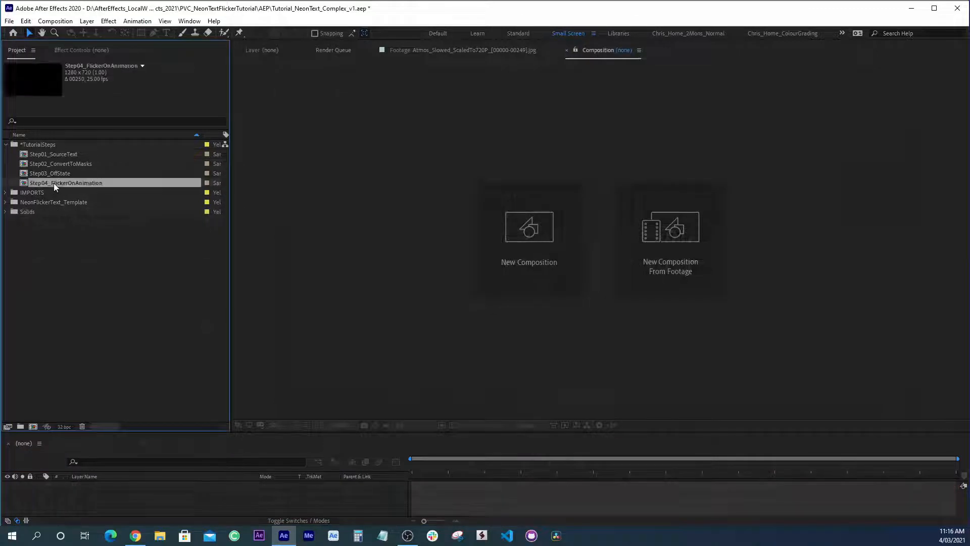
double_click(53, 183)
drag(577, 464, 738, 478)
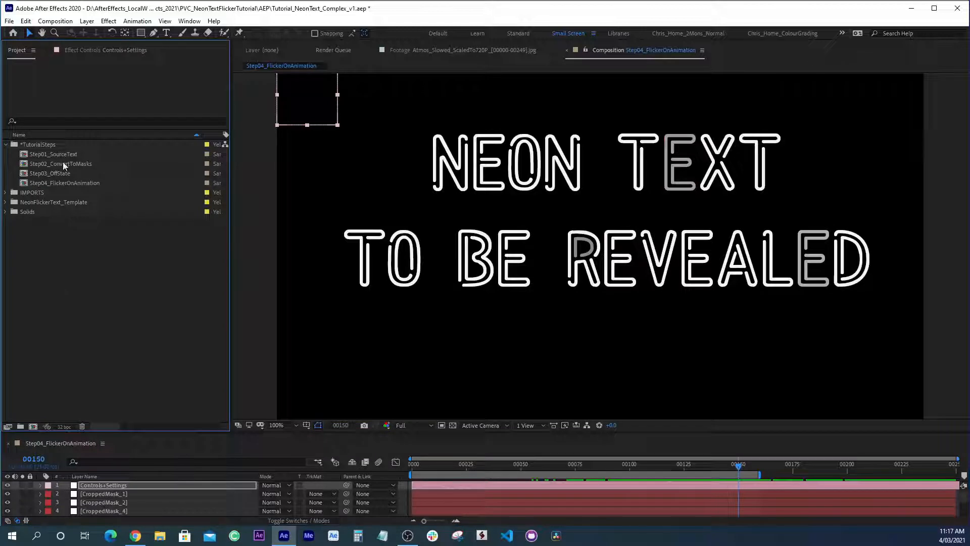
Nest Step04_FlickerOnAnimation in a new composition named Step05_FaultyLightMatte and view it at frame 100
click(60, 185)
drag(61, 186, 30, 425)
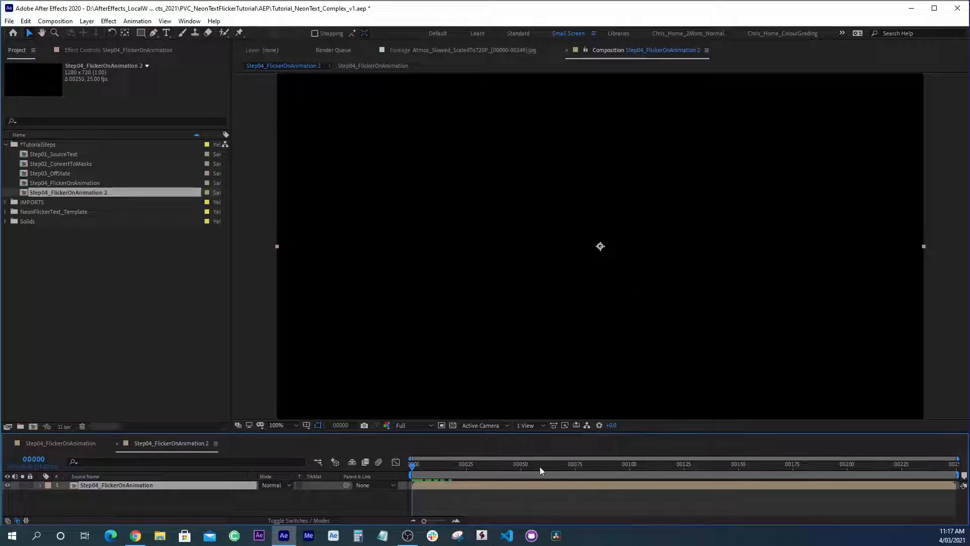
drag(539, 466, 630, 478)
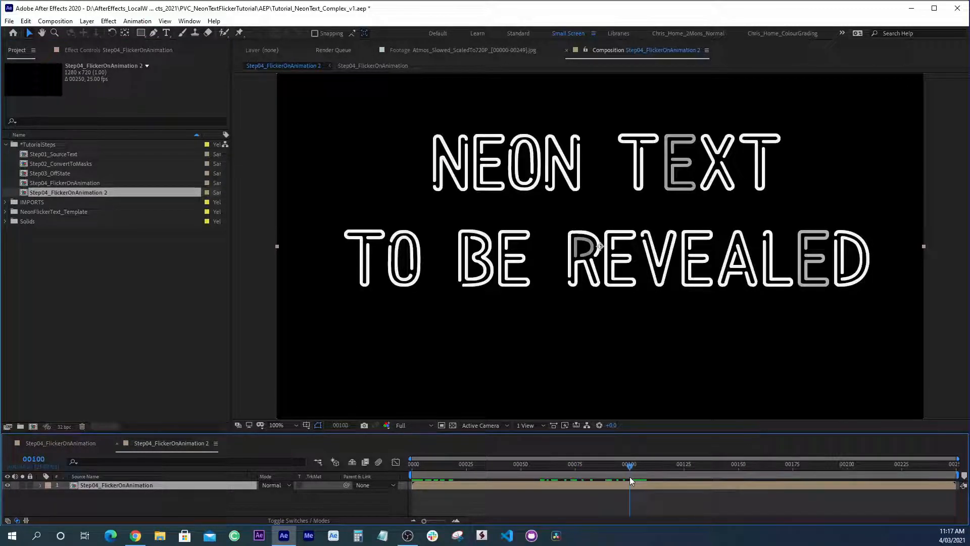
key(ctrl+k)
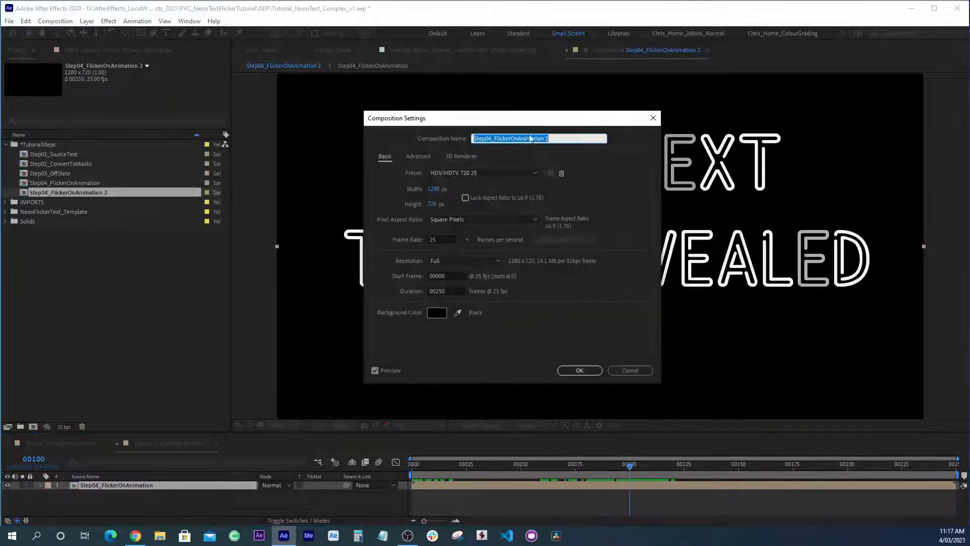
click(494, 138)
drag(494, 138, 601, 147)
text(Faulty)
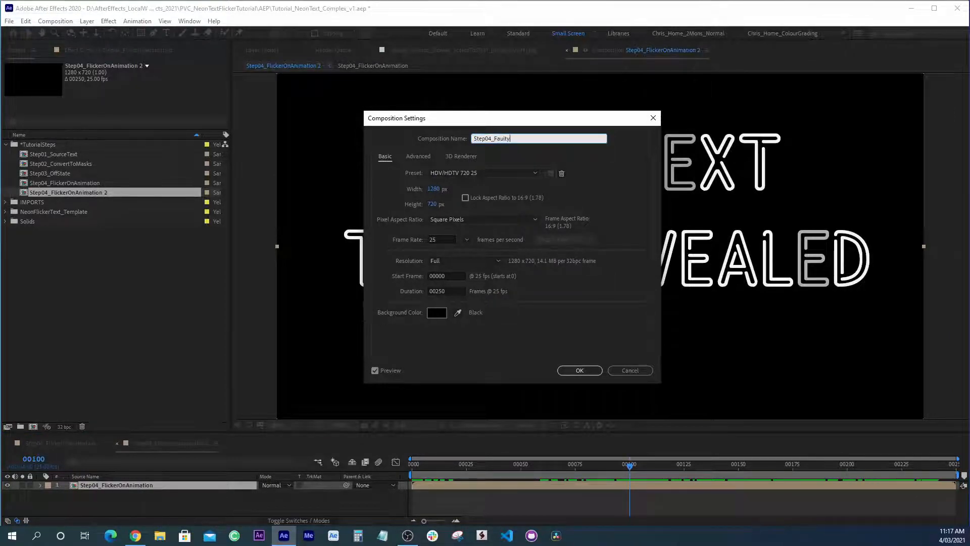
key(BackSpace)
key(BackSpace)
key(BackSpace)
key(BackSpace)
key(BackSpace)
text(5_FaultyLightMatte)
key(Return)
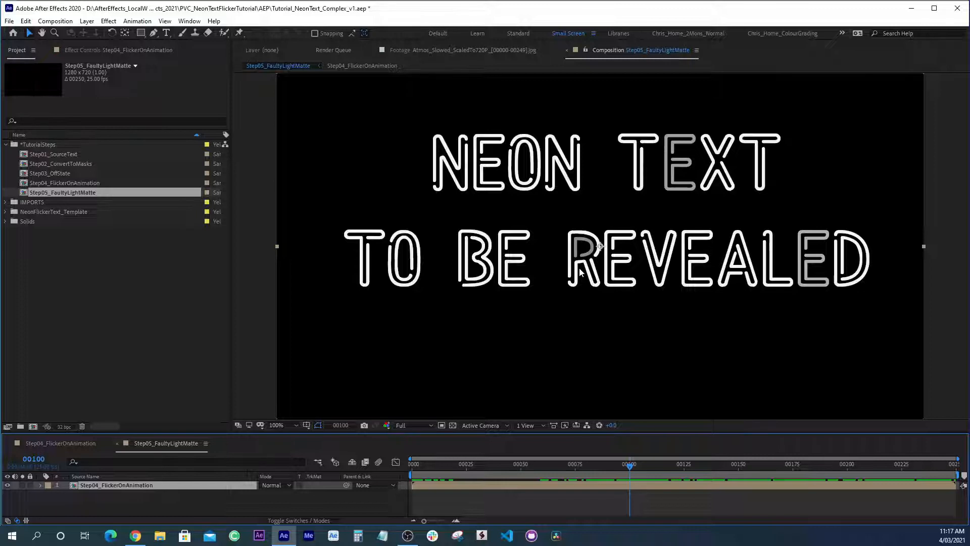
Check the text against the transparency grid, and apply the Channel Combiner effect to the Step04_FlickerOnAnimation layer, comparing it on and off
click(453, 426)
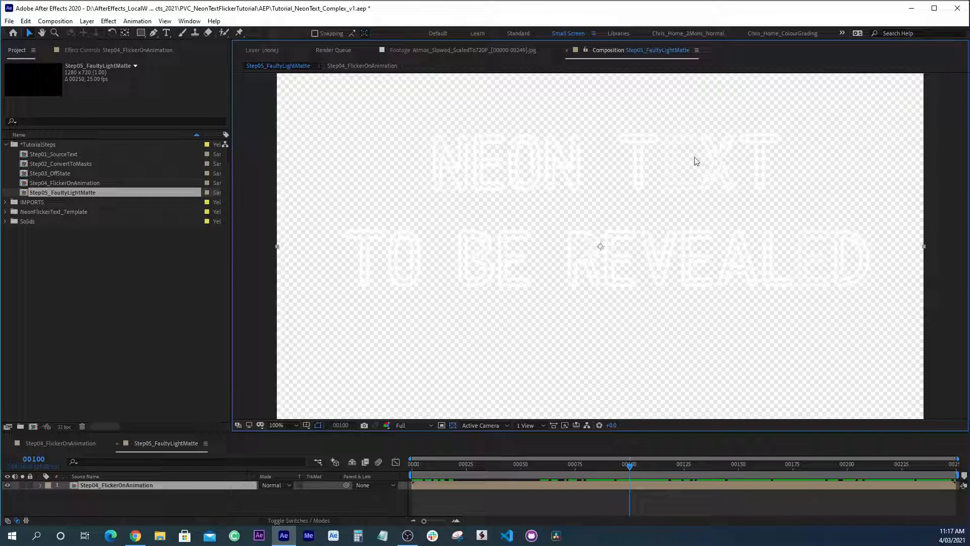
click(452, 425)
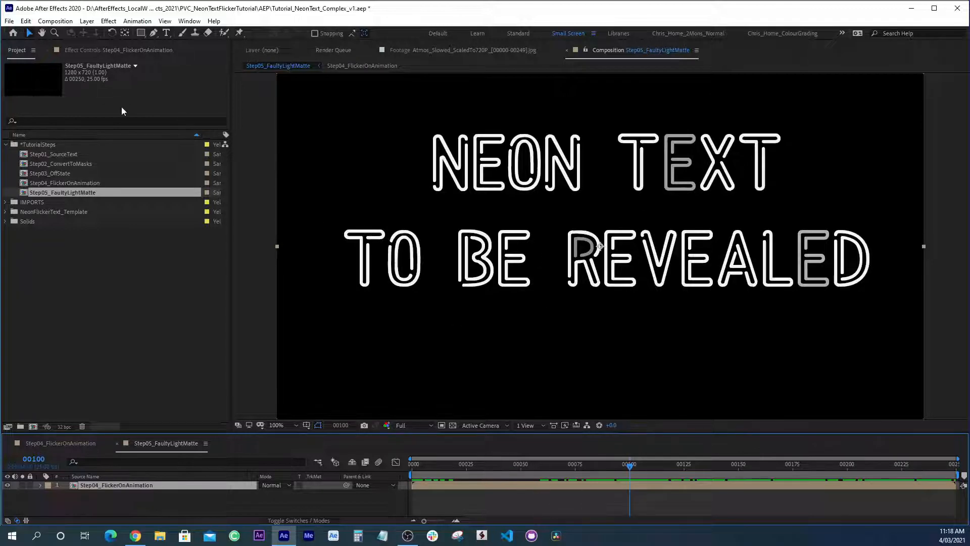
click(109, 22)
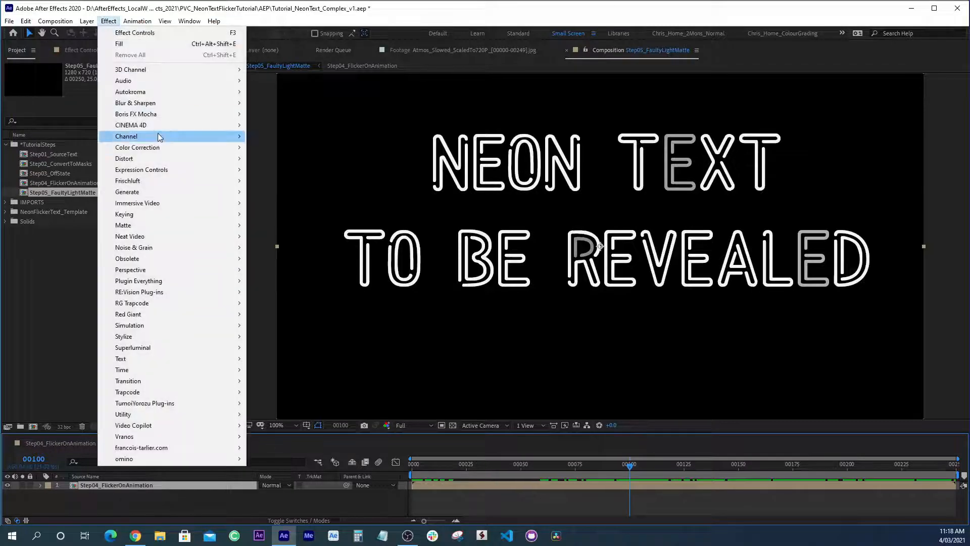
mouse_move(158, 136)
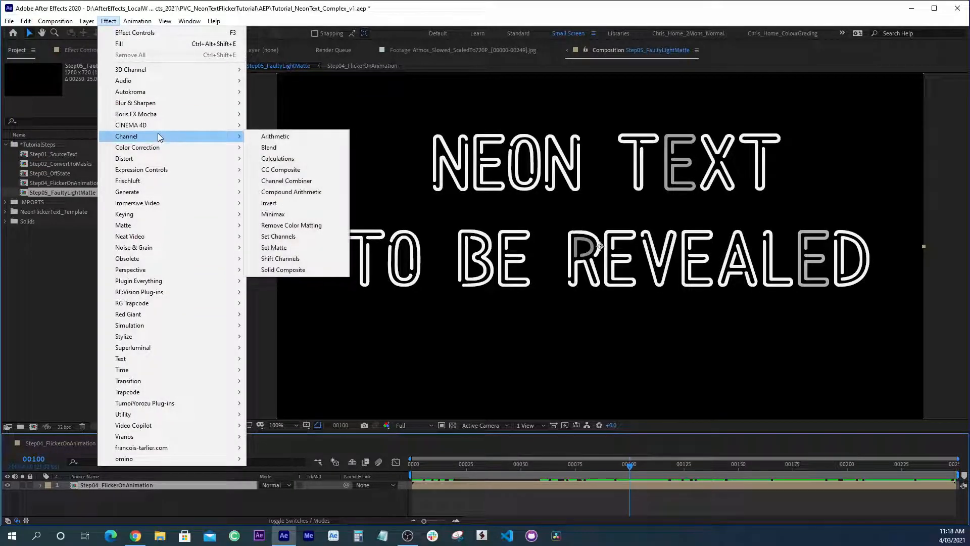
click(301, 180)
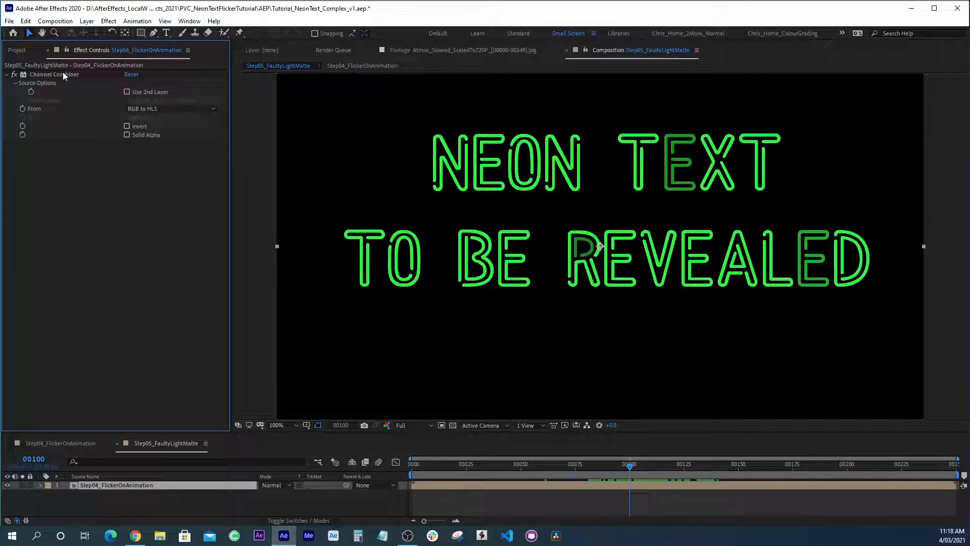
click(62, 75)
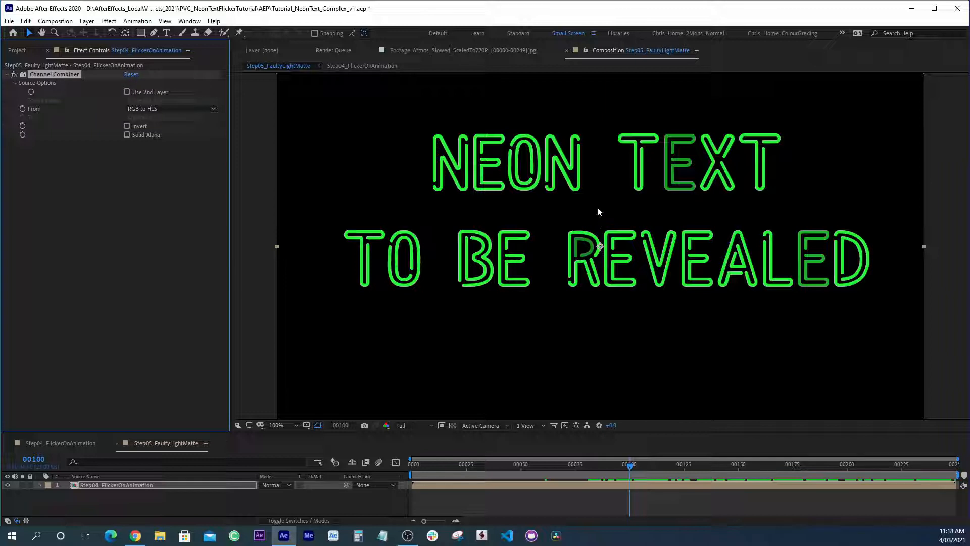
click(14, 75)
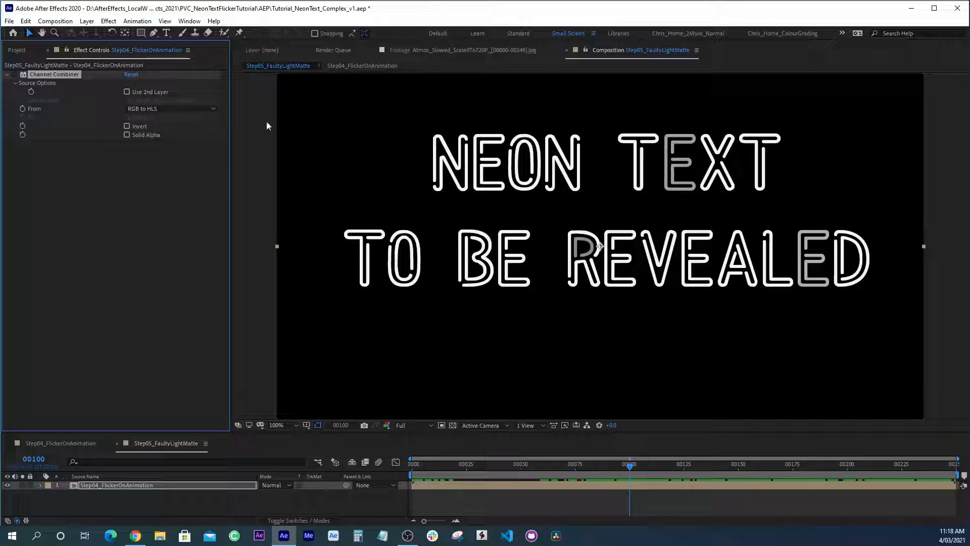
click(14, 75)
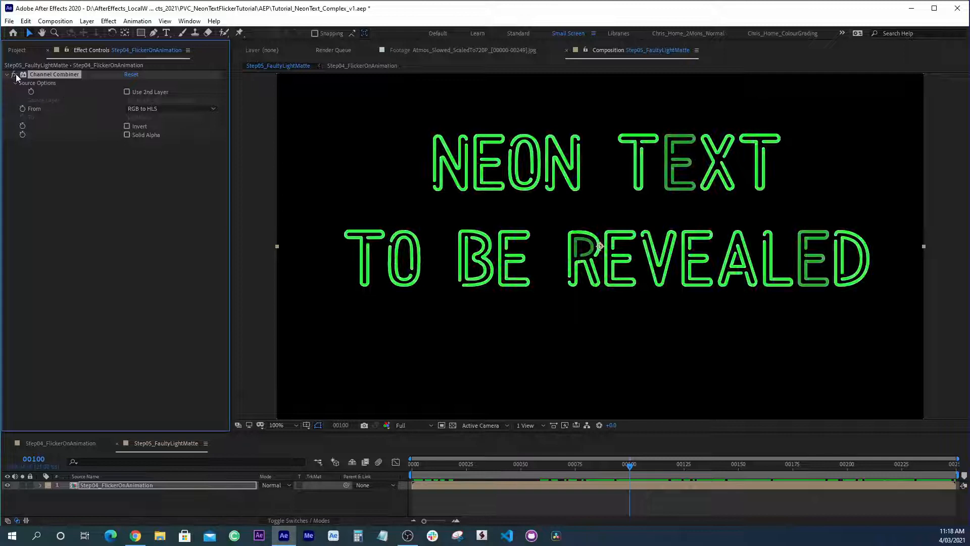
Set the Channel Combiner to convert from Alpha to Lightness only
click(158, 109)
click(184, 212)
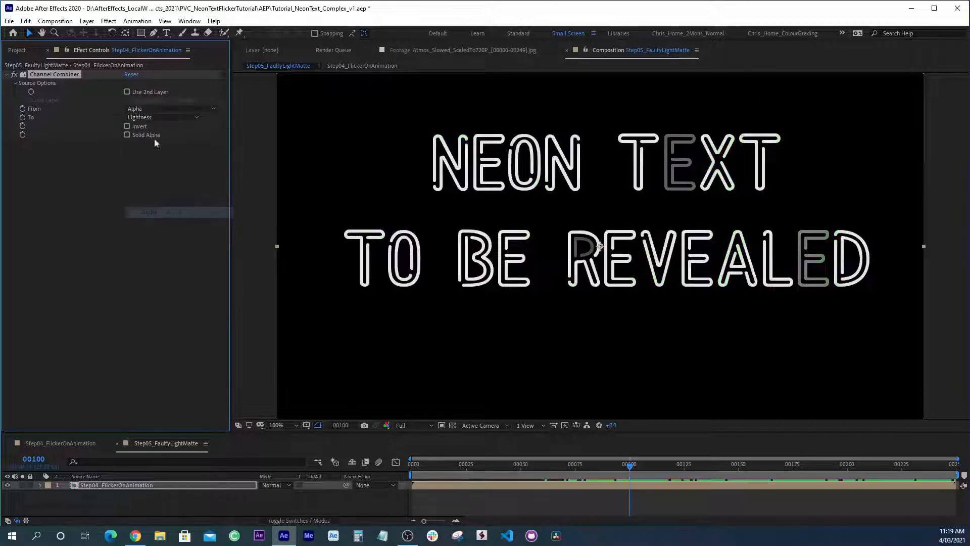
click(150, 118)
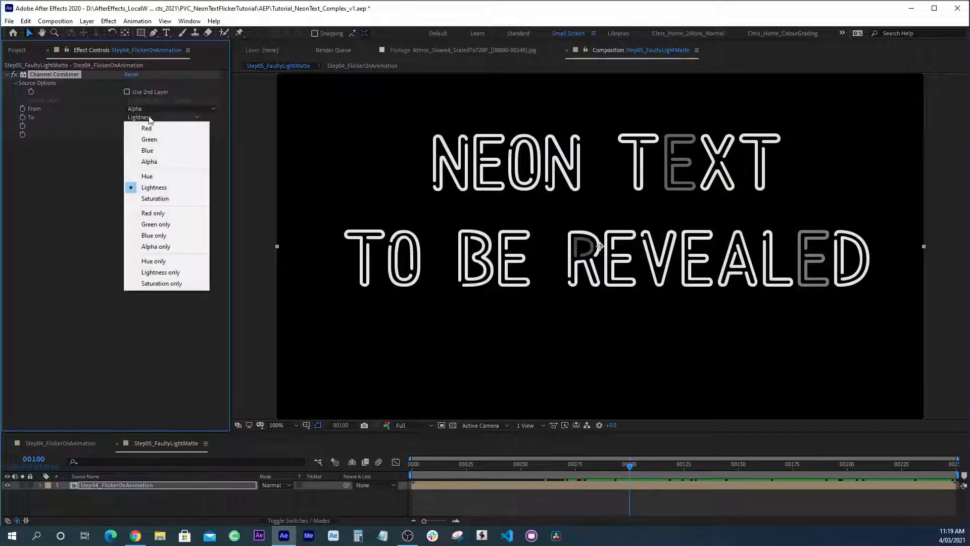
click(185, 272)
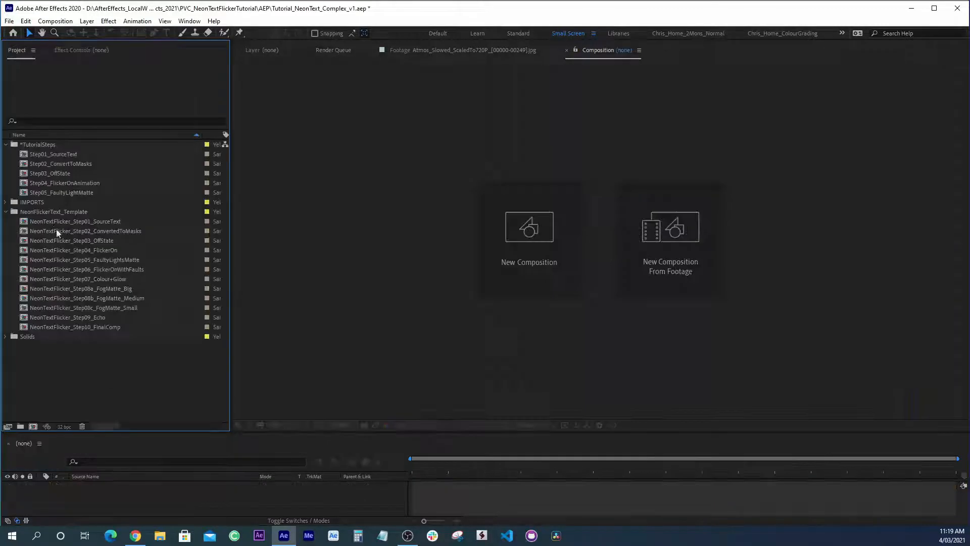
Copy all layer effects from the NeonTextFlicker_Step05_FaultyLightsMatte template composition onto the Step04_FlickerOnAnimation layer in Step05_FaultyLightMatte
click(52, 212)
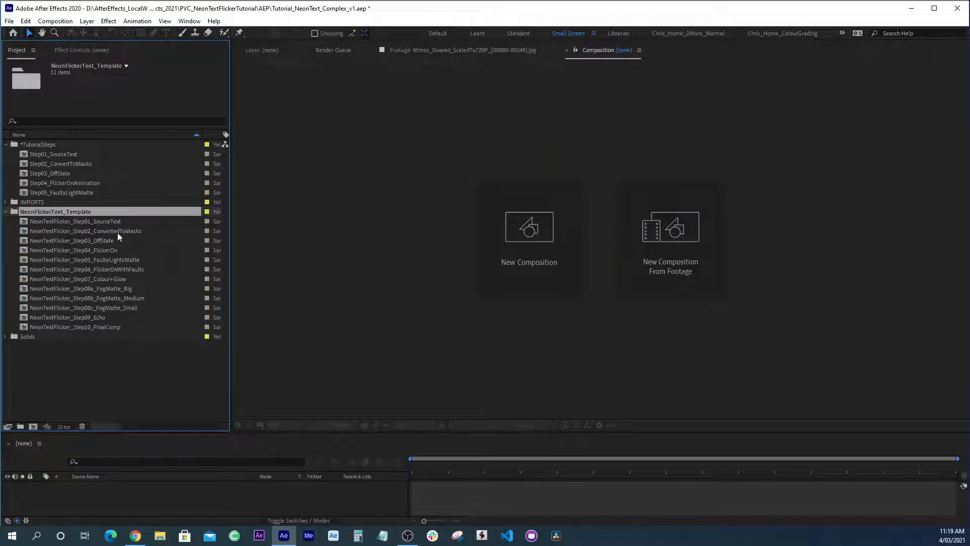
double_click(93, 259)
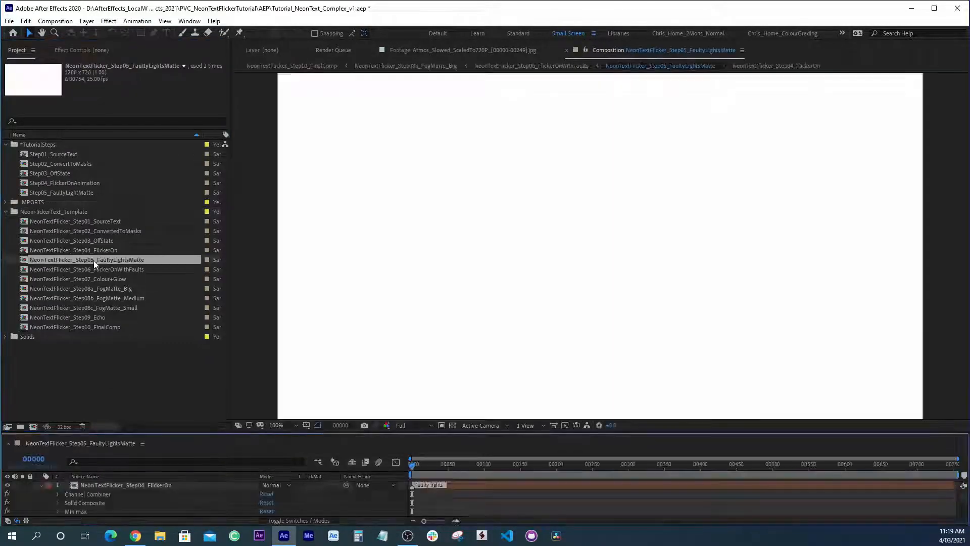
click(92, 496)
scroll(92, 503, down, 3)
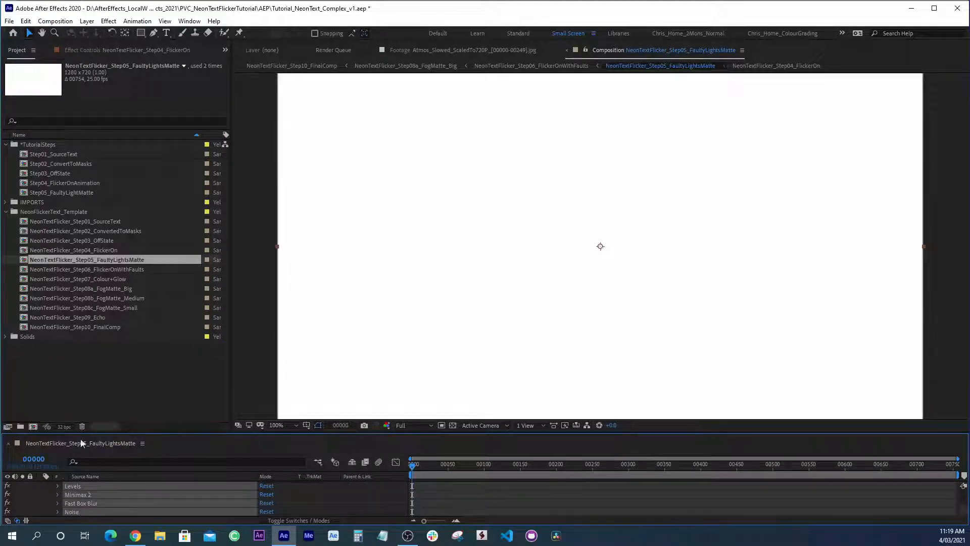
double_click(59, 193)
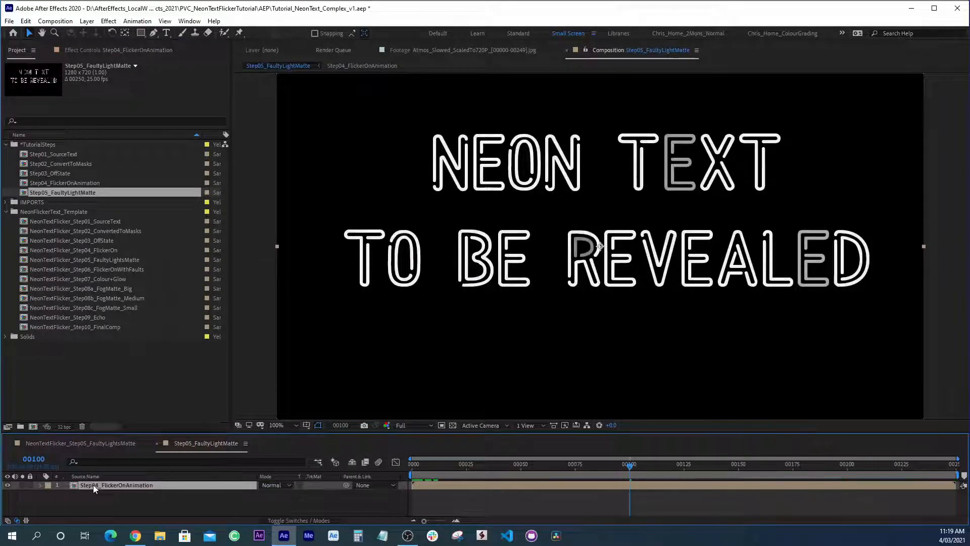
key(Return)
key(e)
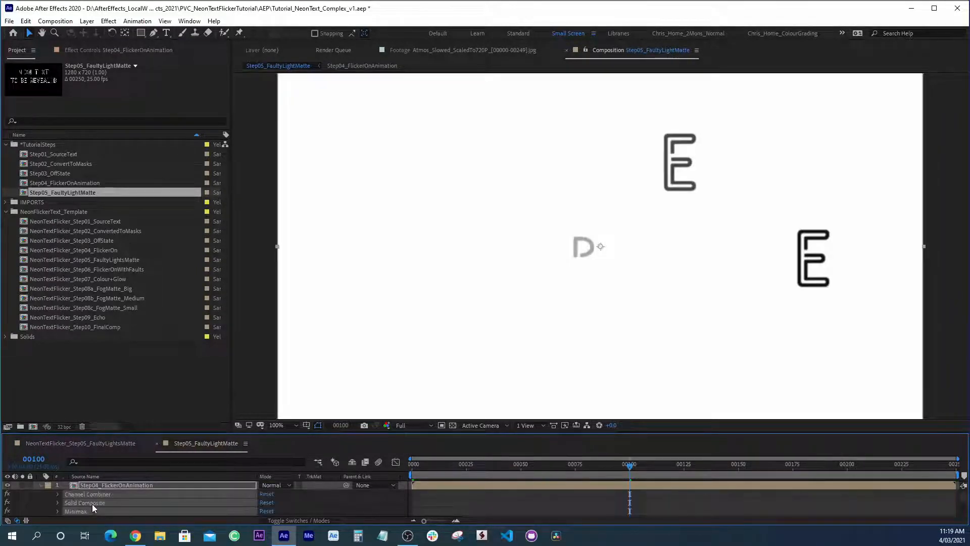
click(82, 496)
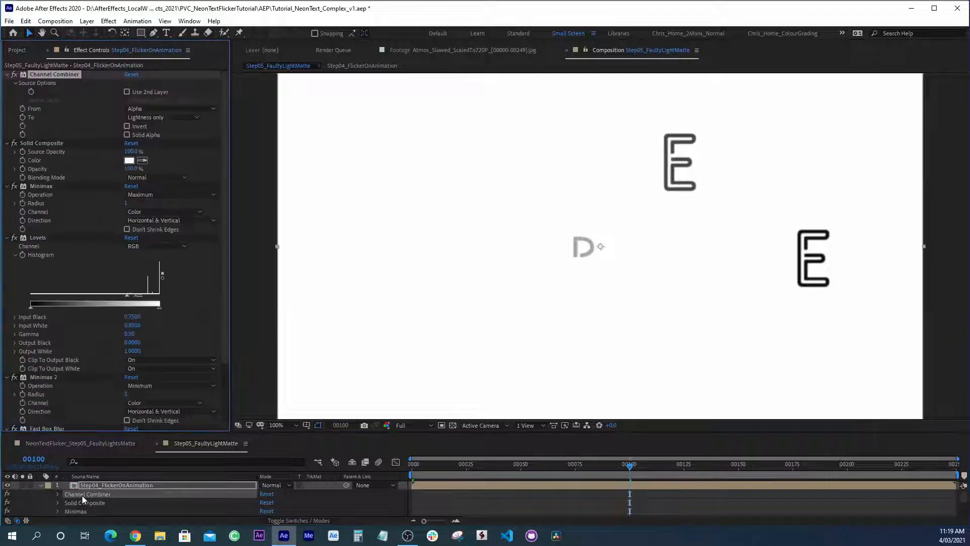
Switch off every effect on the Step04_FlickerOnAnimation layer except Channel Combiner, and show only that effect's settings
key(ctrl+a)
ctrl+click(8, 76)
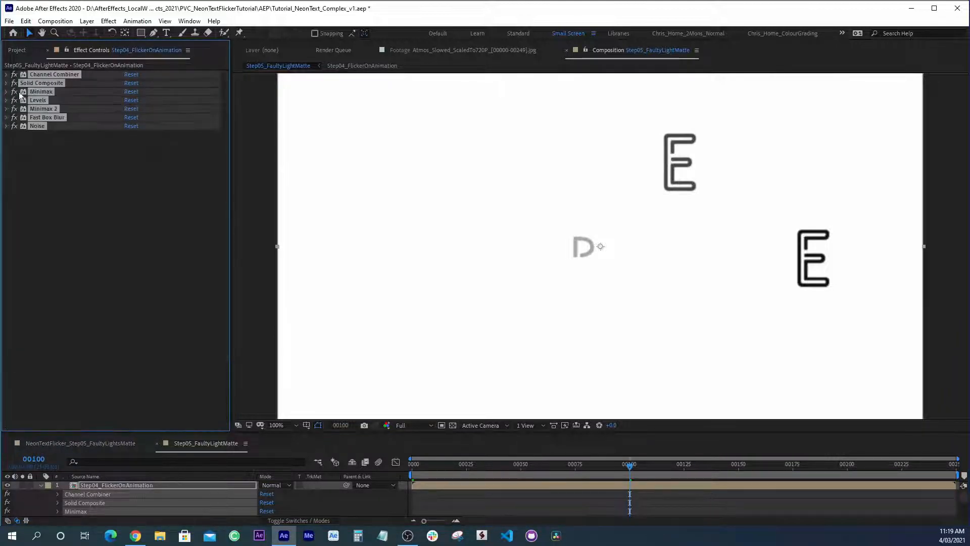
click(21, 149)
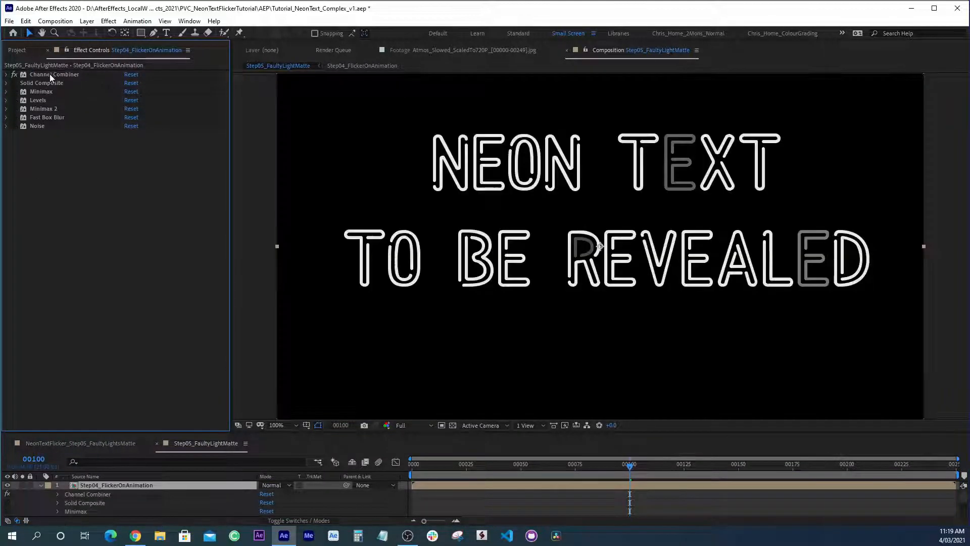
click(49, 74)
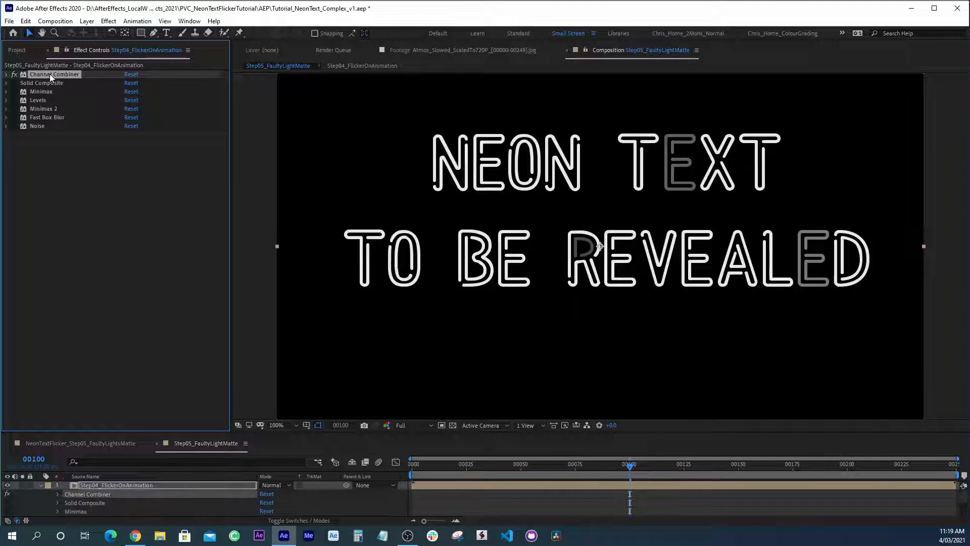
click(7, 74)
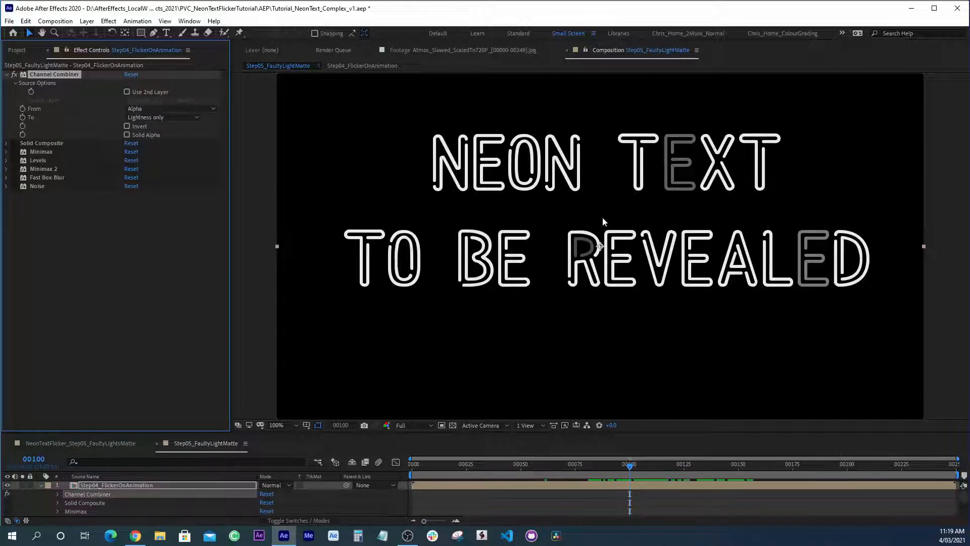
Show the Solid Composite settings and switch the effect back on to view the text over white
click(35, 145)
click(6, 144)
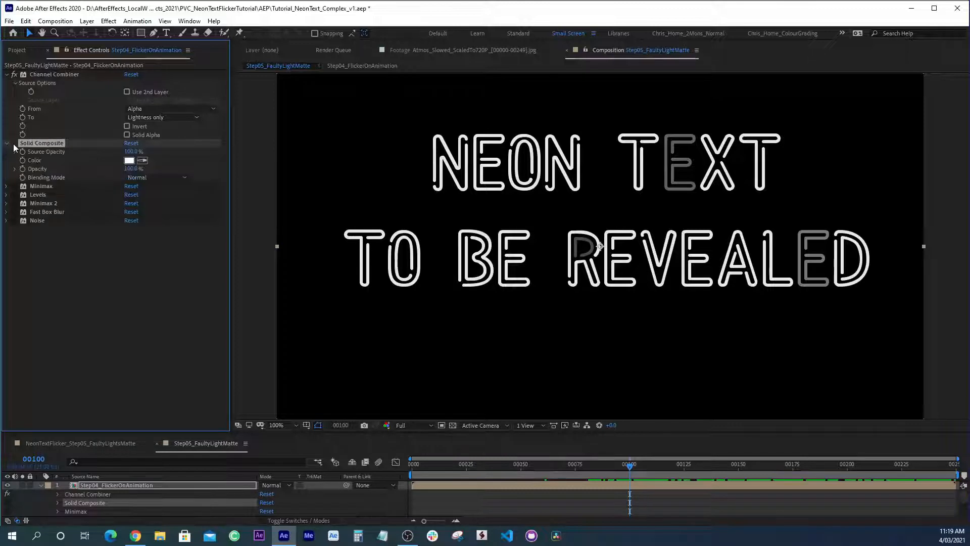
click(14, 146)
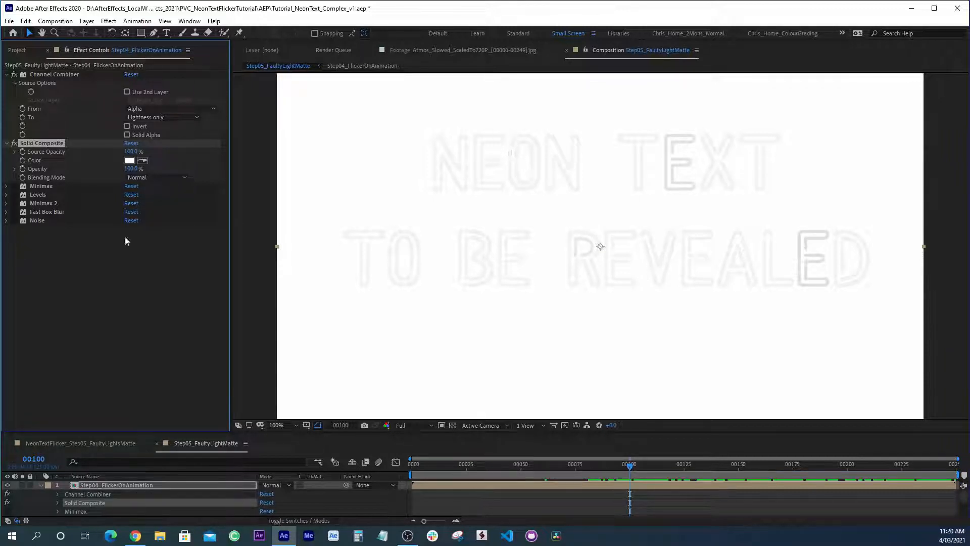
Show the first Minimax effect's settings, switch it on and compare the letter edges with and without it in close-up
click(8, 186)
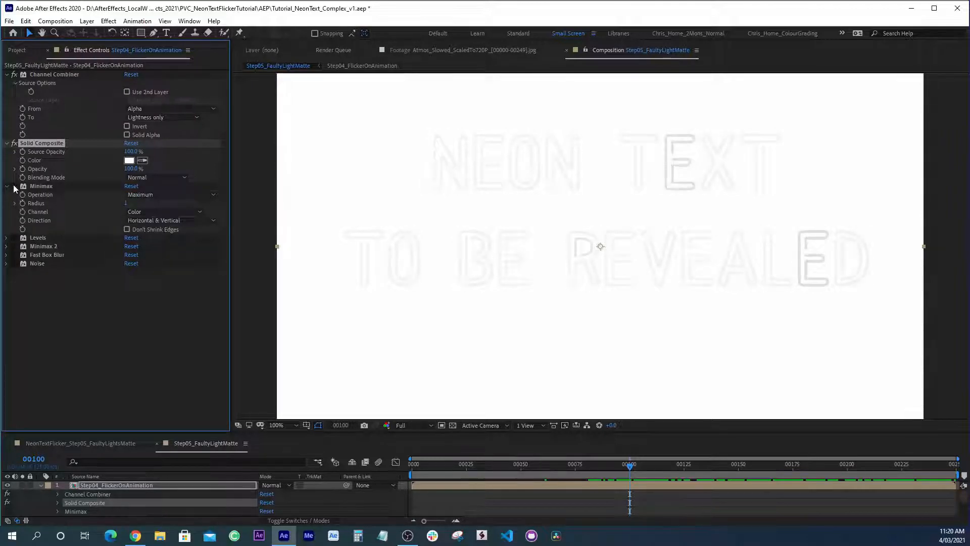
key(period)
key(period)
key(period)
key(period)
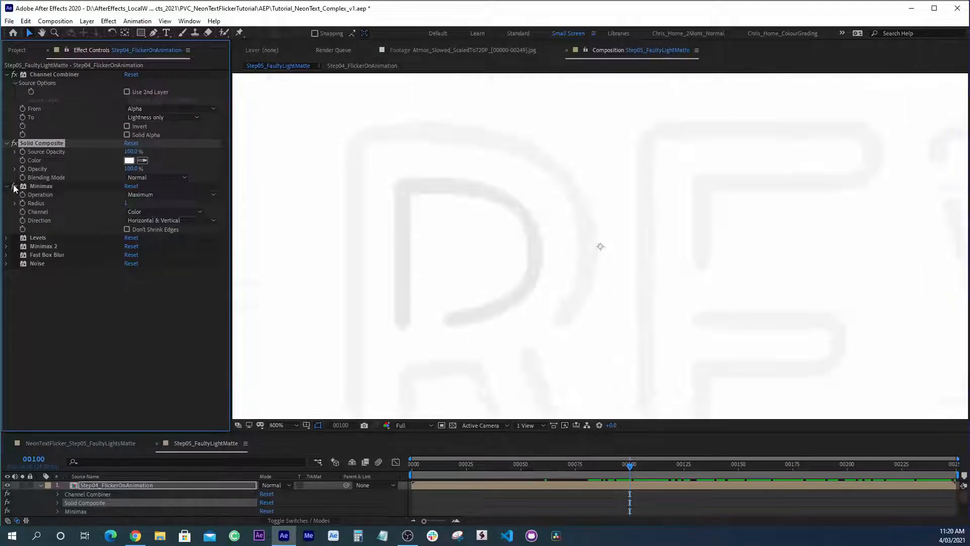
click(40, 186)
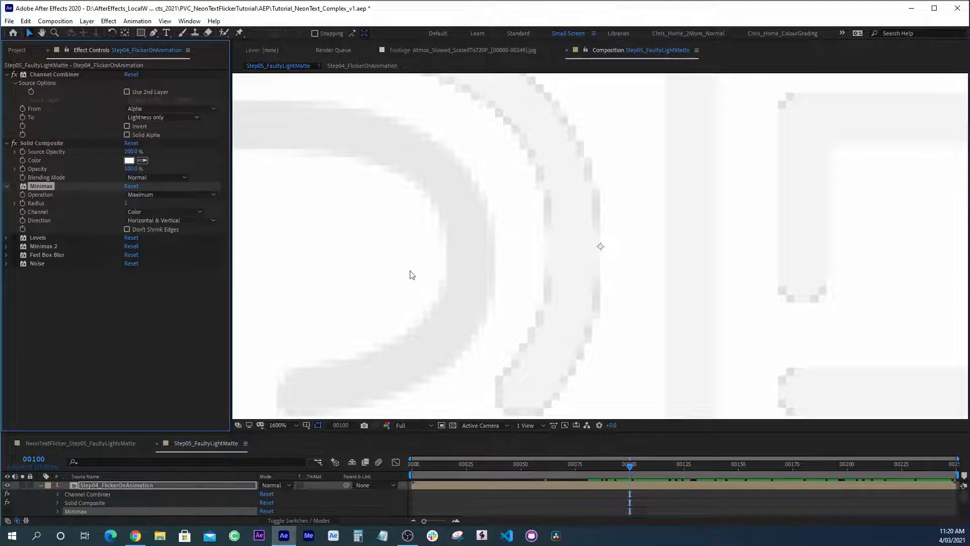
click(14, 186)
click(14, 186)
click(14, 186)
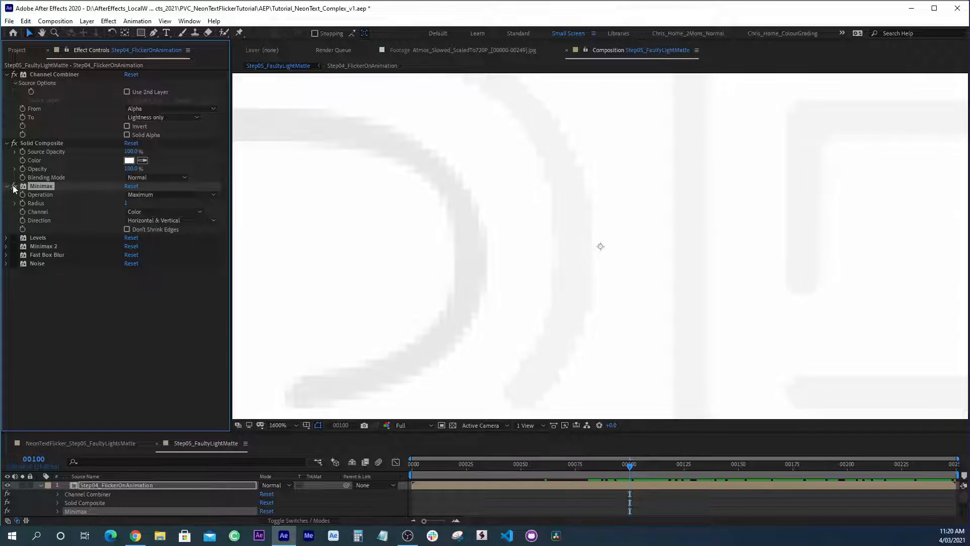
Show the Levels settings and switch the effect on to check how it isolates the faulty segments across the whole text
click(15, 239)
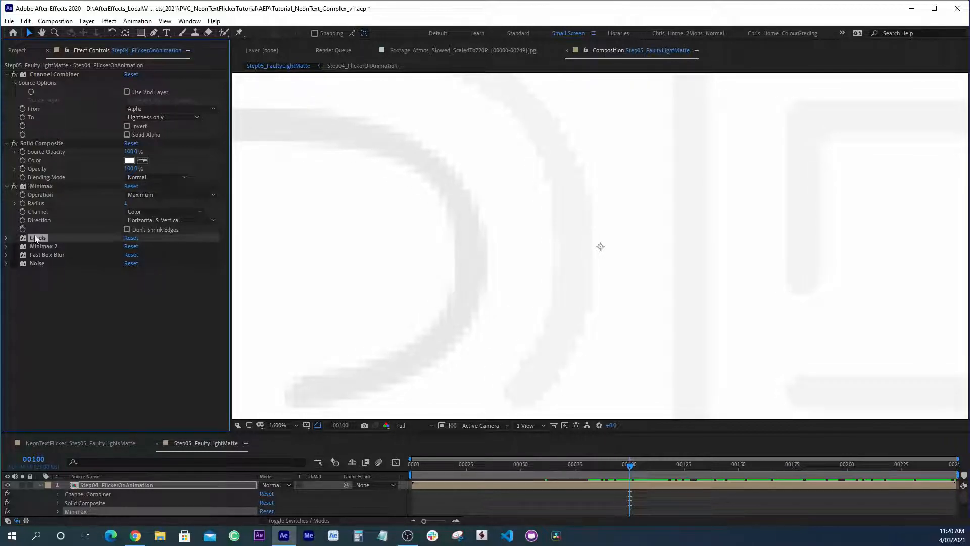
click(7, 237)
key(comma)
key(comma)
key(comma)
key(comma)
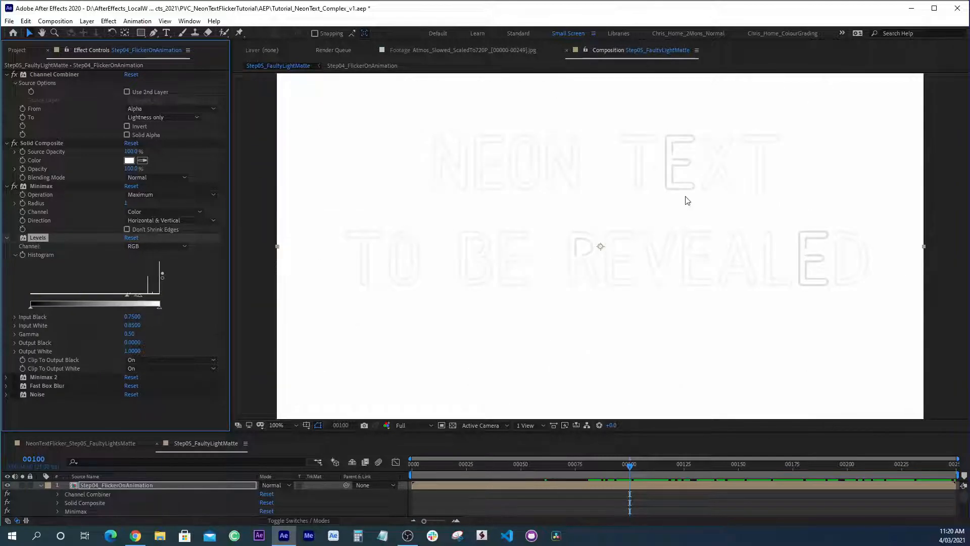
click(14, 238)
click(14, 237)
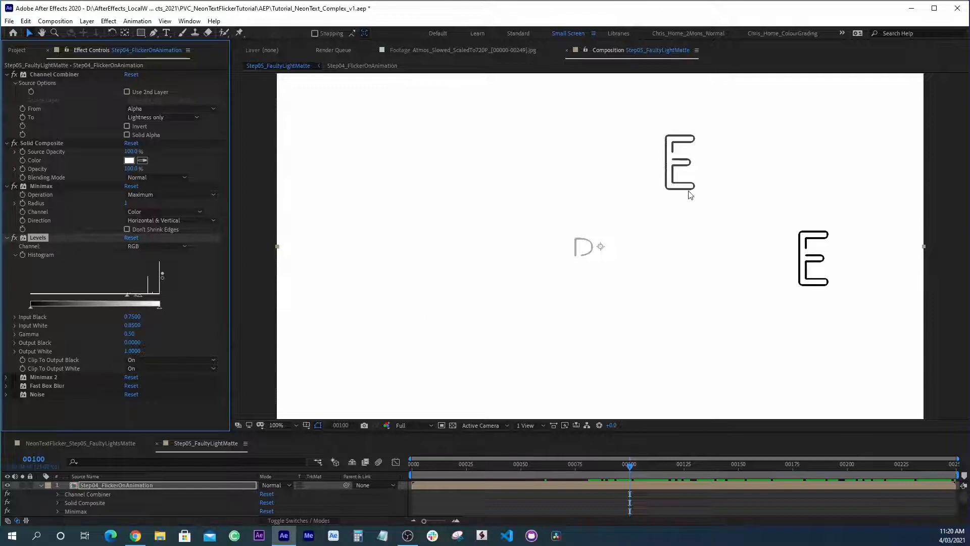
Compare Levels off and on in a close-up of the faulty segment in the letter R
key(period)
key(period)
key(period)
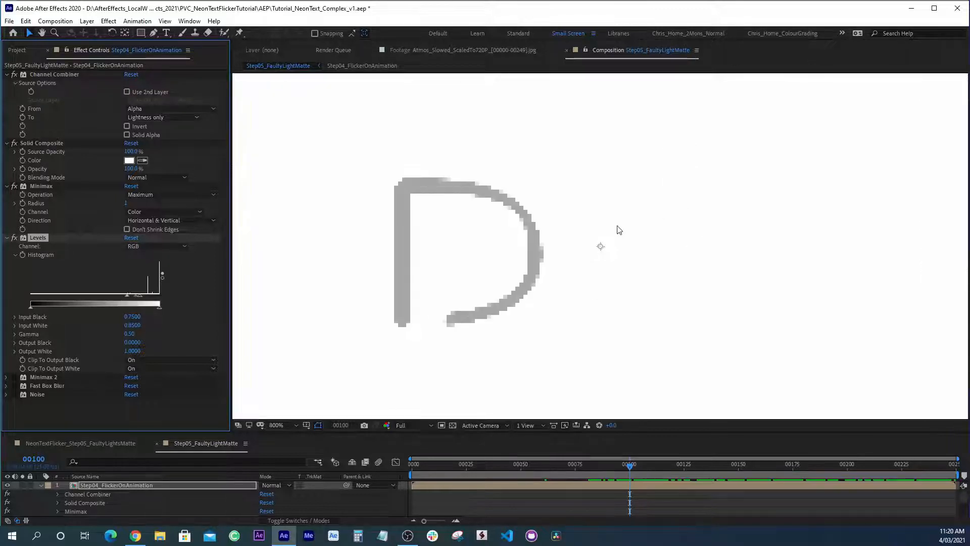
click(13, 238)
click(14, 238)
Switch Minimax 2, Fast Box Blur and Noise back on, view the whole matte and collapse all effect settings
click(14, 378)
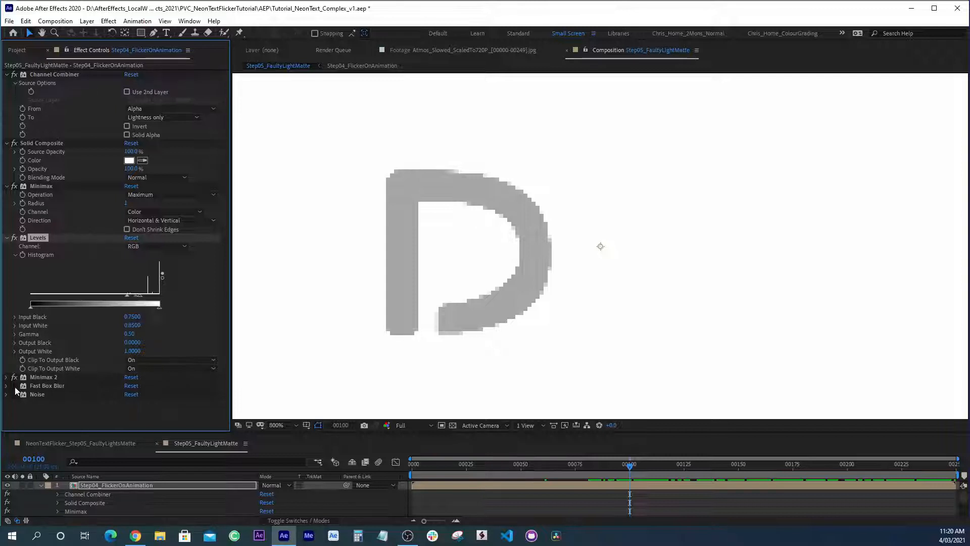
click(14, 386)
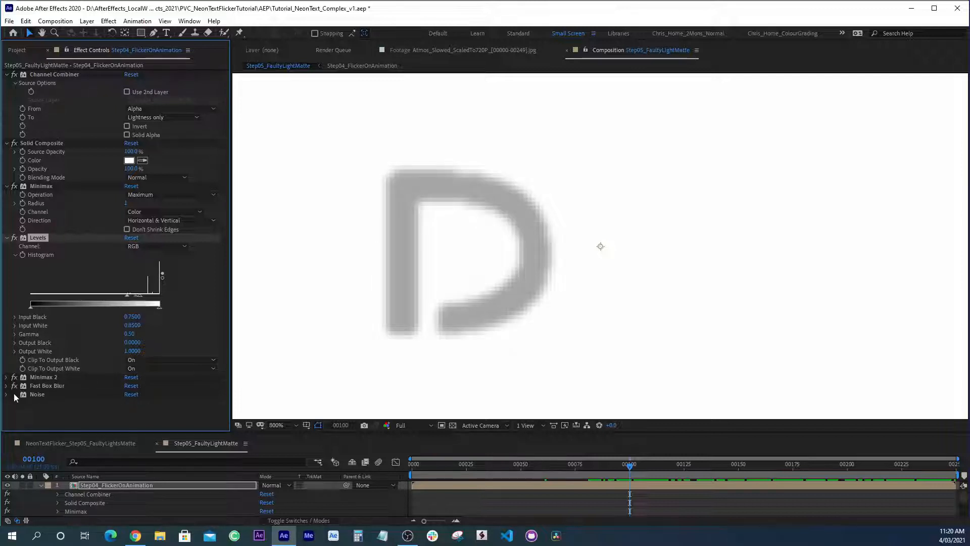
click(39, 394)
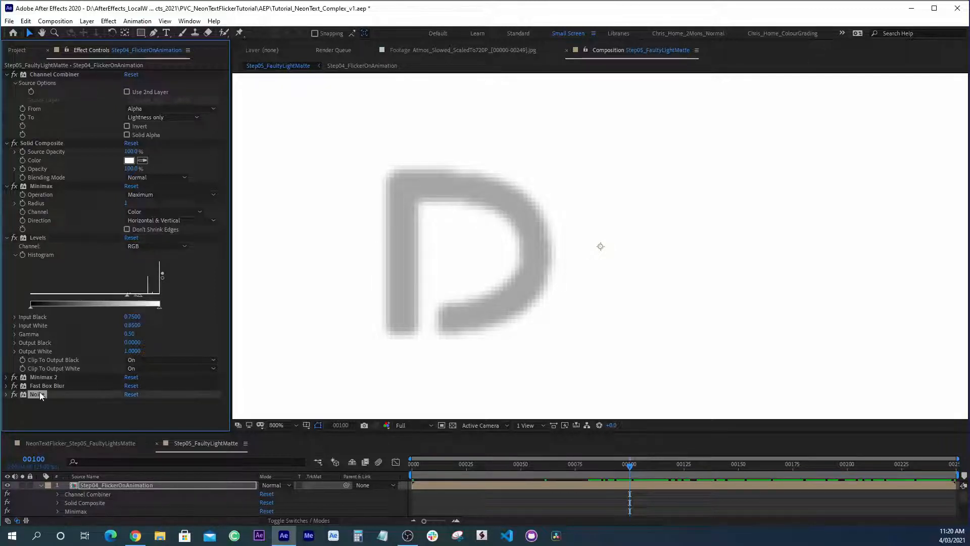
key(slash)
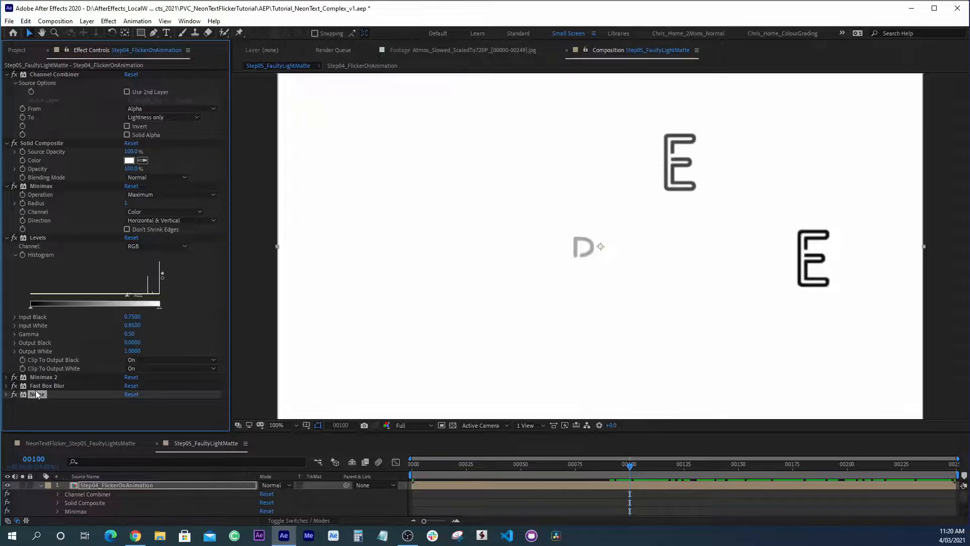
key(ctrl+grave)
Check the matte at frames 110 and 100, and compare the layer with all its effects off and on
drag(630, 467, 651, 468)
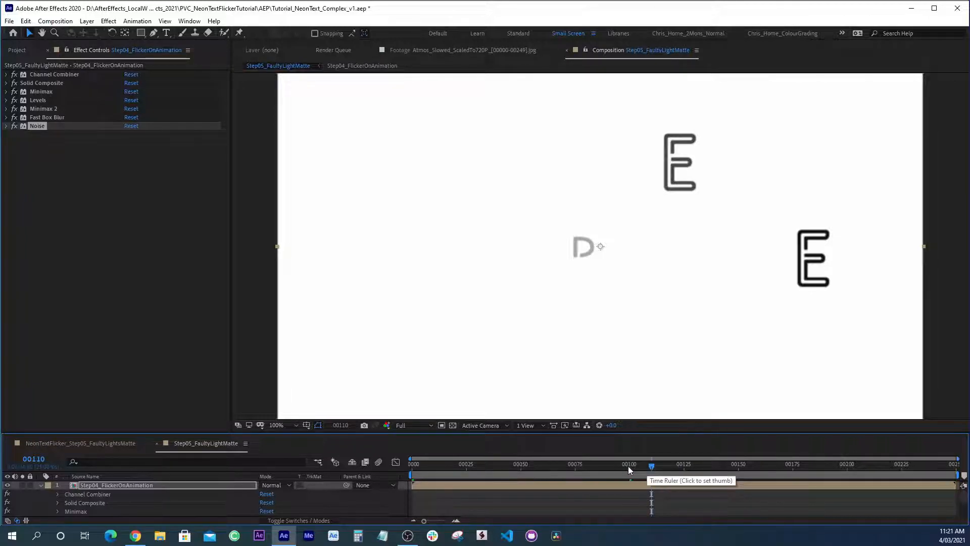
click(629, 466)
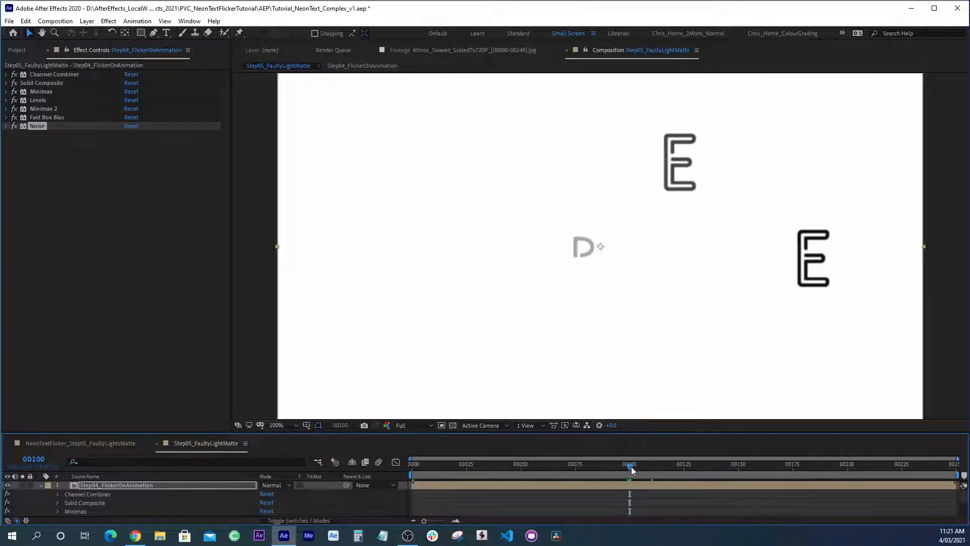
click(624, 486)
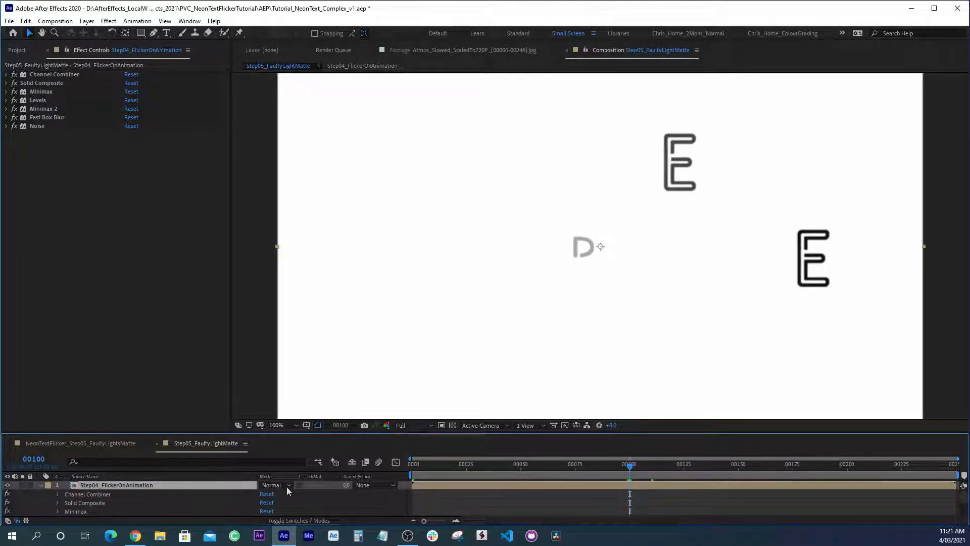
click(298, 520)
click(286, 485)
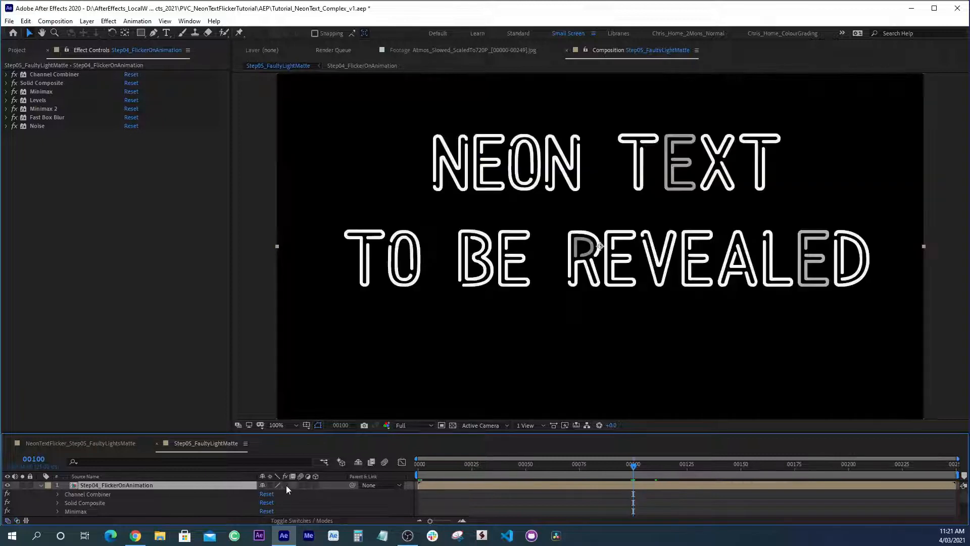
click(286, 484)
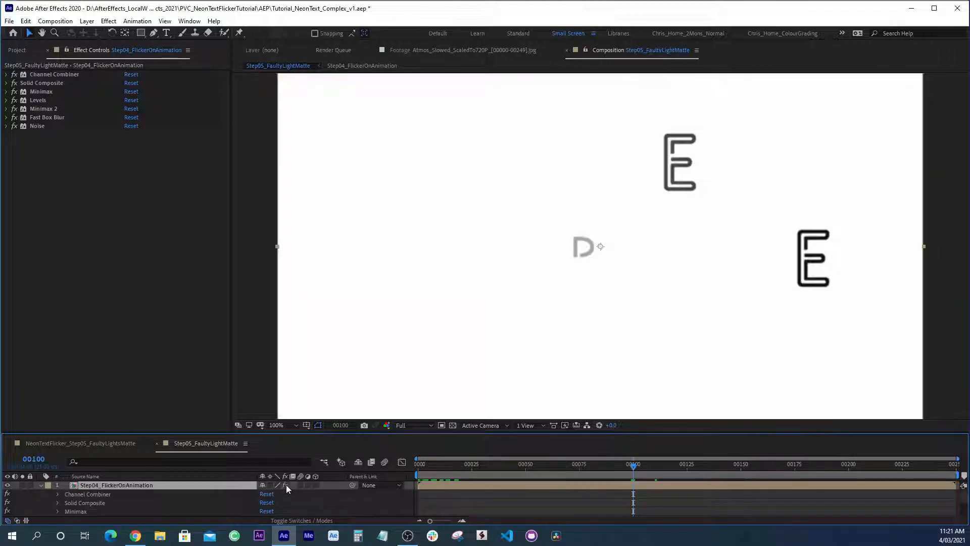
Open the nested Step04_FlickerOnAnimation composition and raise the FaultySegment_Probability_0-100 slider on Controls+Settings to 65
click(99, 443)
click(206, 443)
double_click(93, 485)
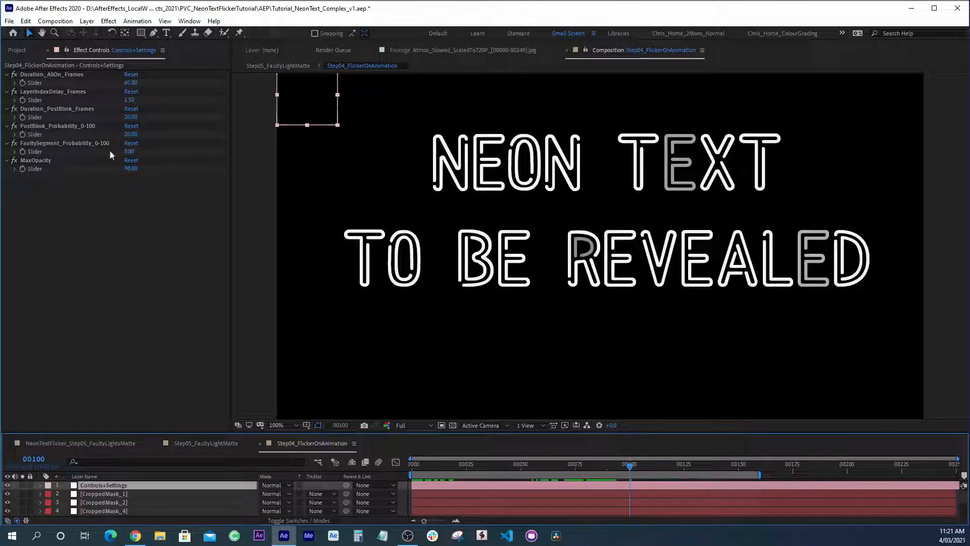
drag(130, 151, 159, 152)
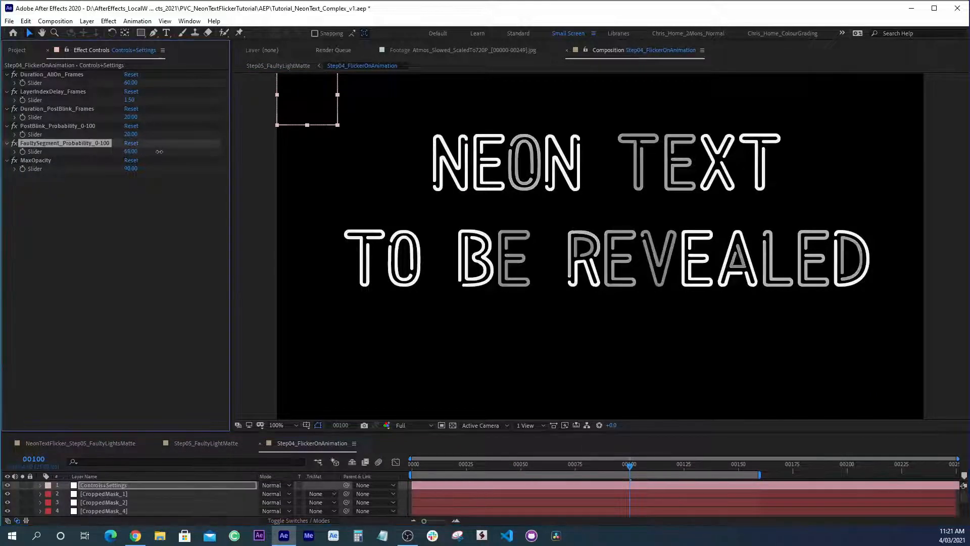
Try a FaultySegment_Probability of 84 and preview the resulting flicker in the Step05_FaultyLightMatte composition
click(130, 152)
text(84)
key(Return)
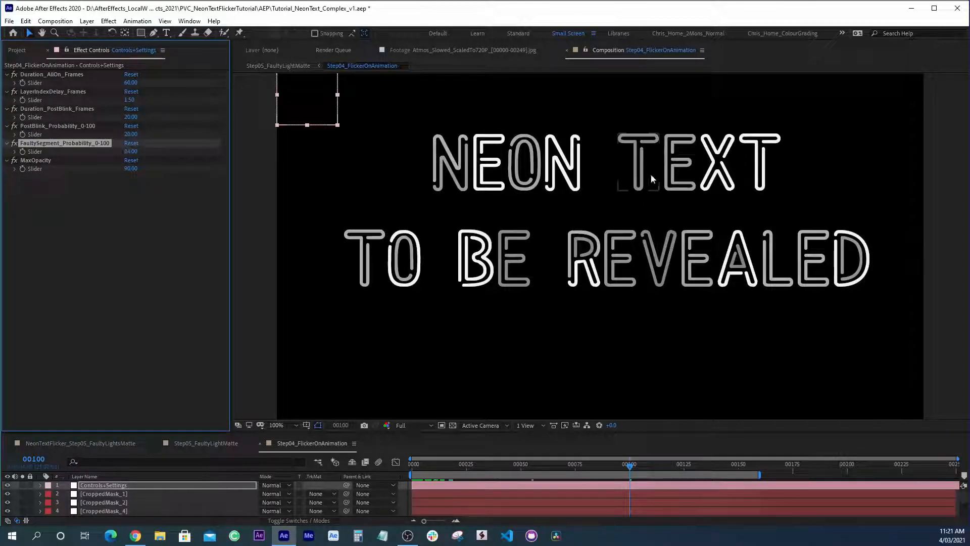
click(217, 443)
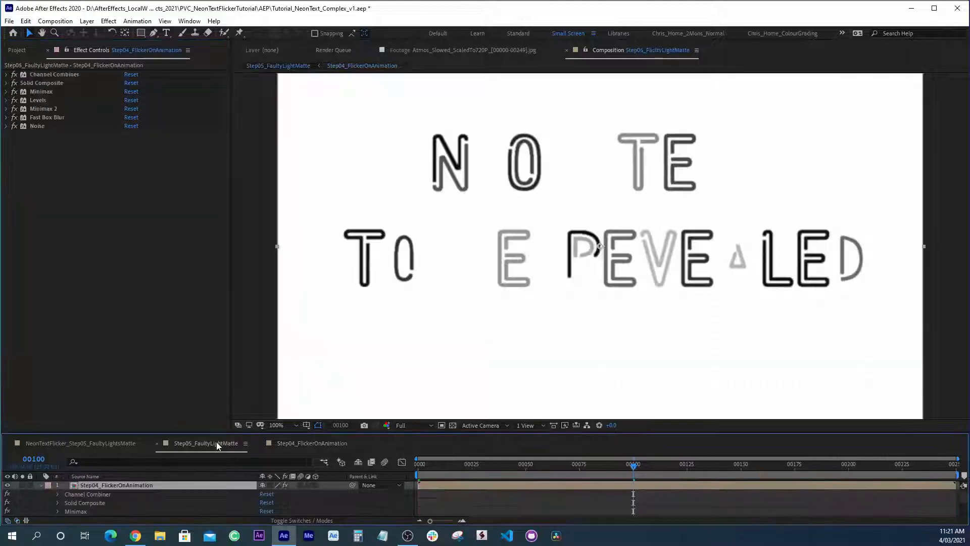
drag(665, 458, 687, 479)
key(space)
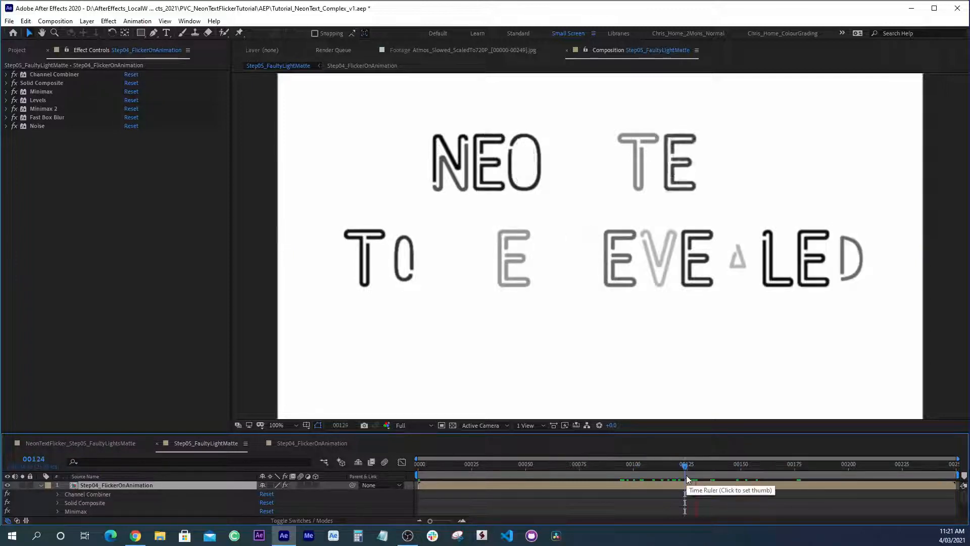
Set FaultySegment_Probability to 9 on the Controls+Settings layer in Step04_FlickerOnAnimation and preview the Step05_FaultyLightMatte composition
click(331, 443)
click(133, 152)
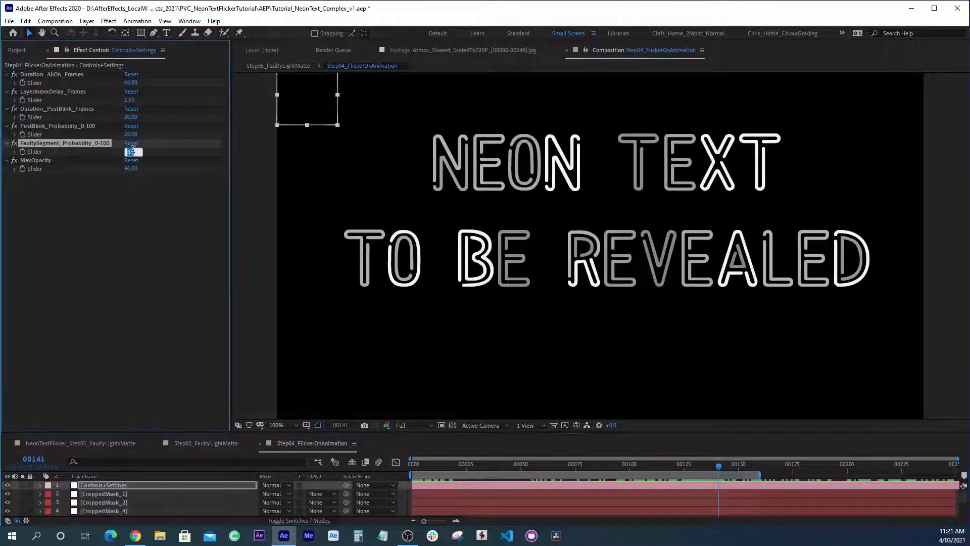
text(9)
click(85, 244)
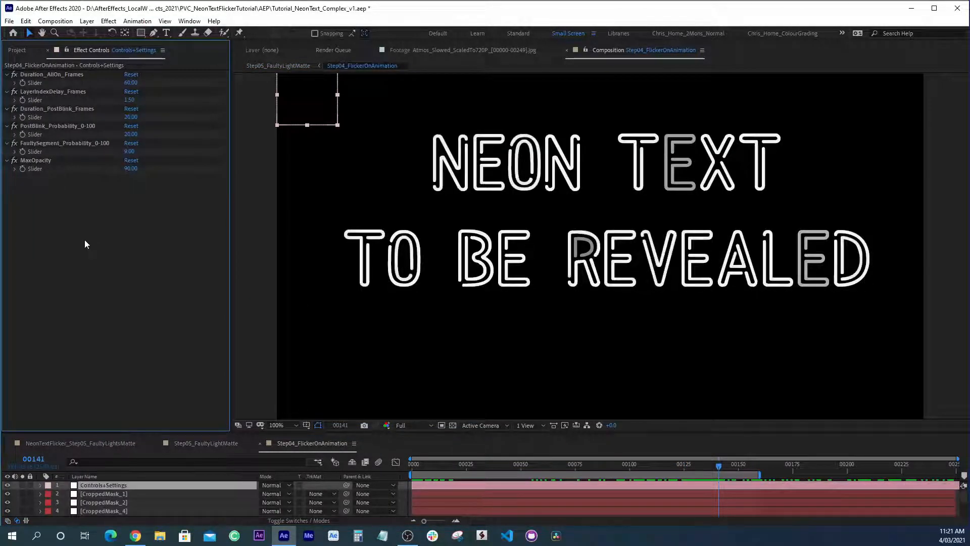
click(234, 443)
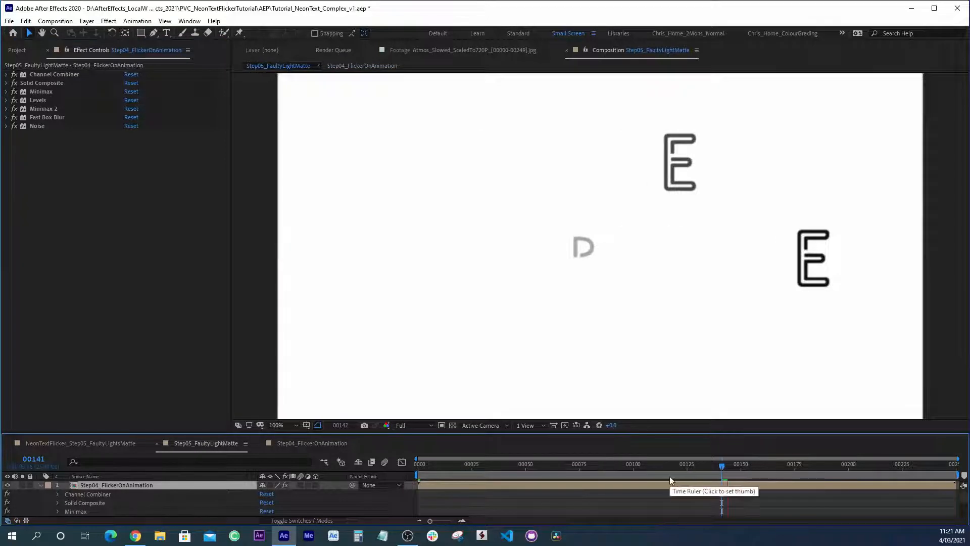
key(space)
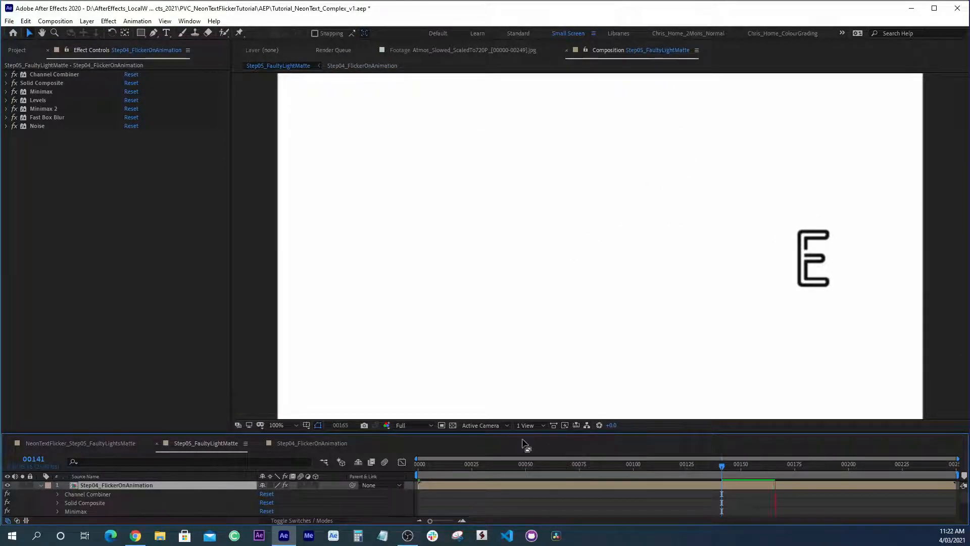
key(space)
Check Step04_FlickerOnAnimation around frame 149 and create a new composition from it
double_click(229, 483)
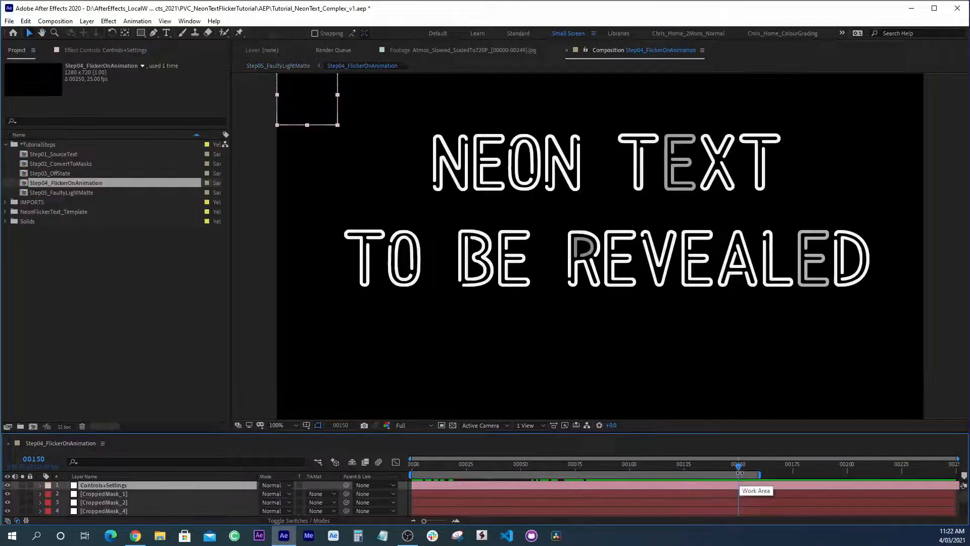
drag(674, 464, 735, 501)
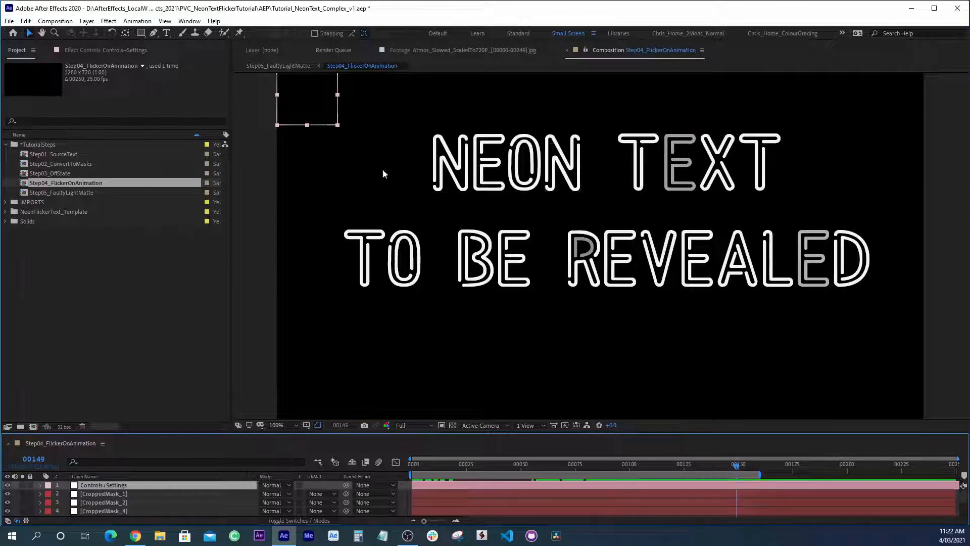
click(43, 262)
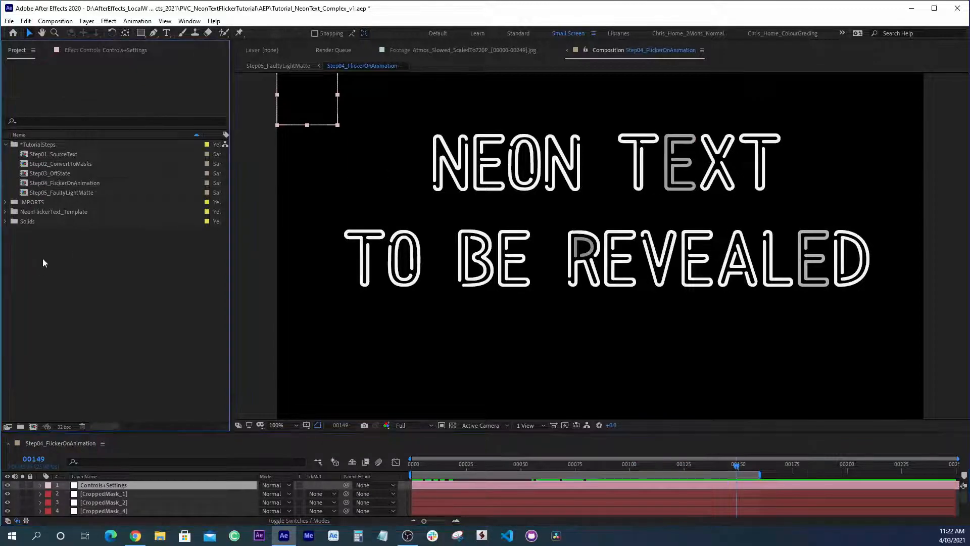
click(51, 182)
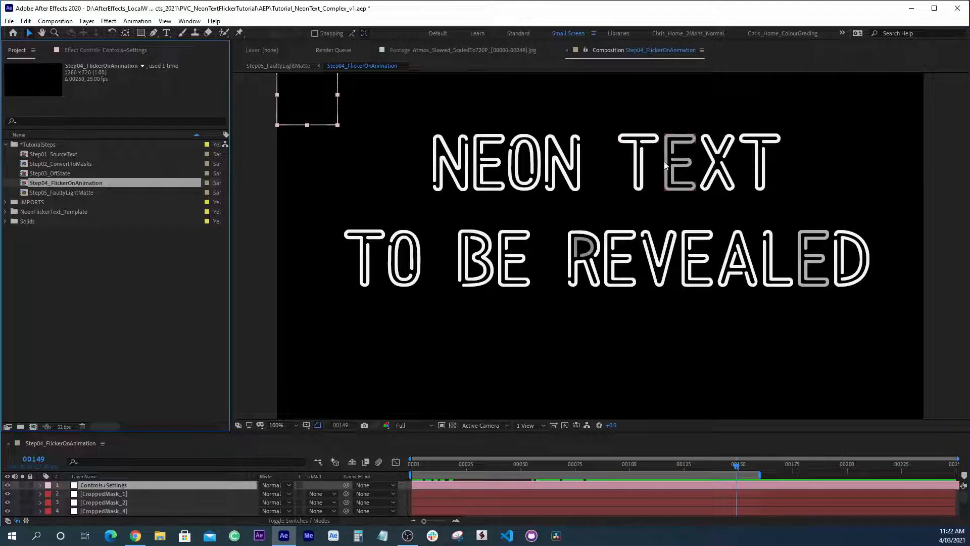
drag(37, 183, 32, 428)
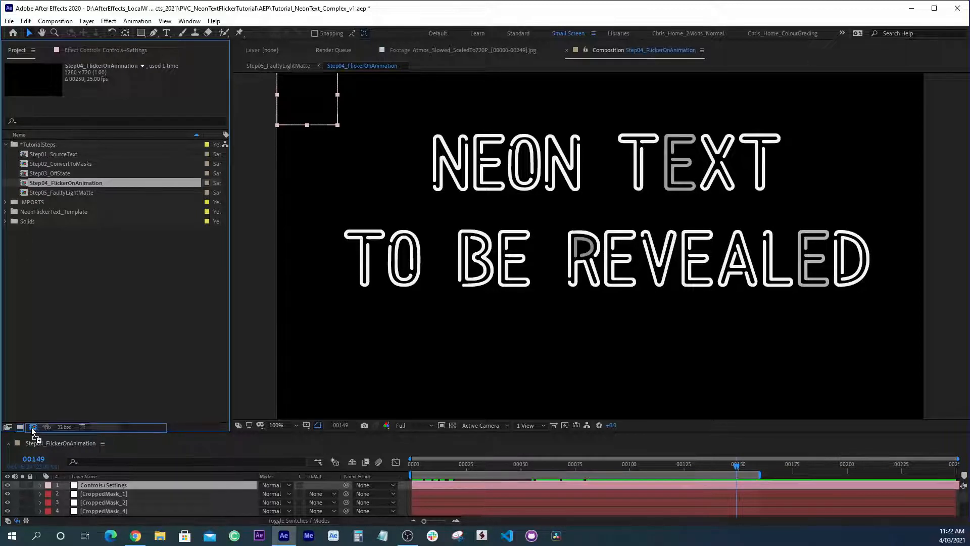
drag(31, 427, 32, 428)
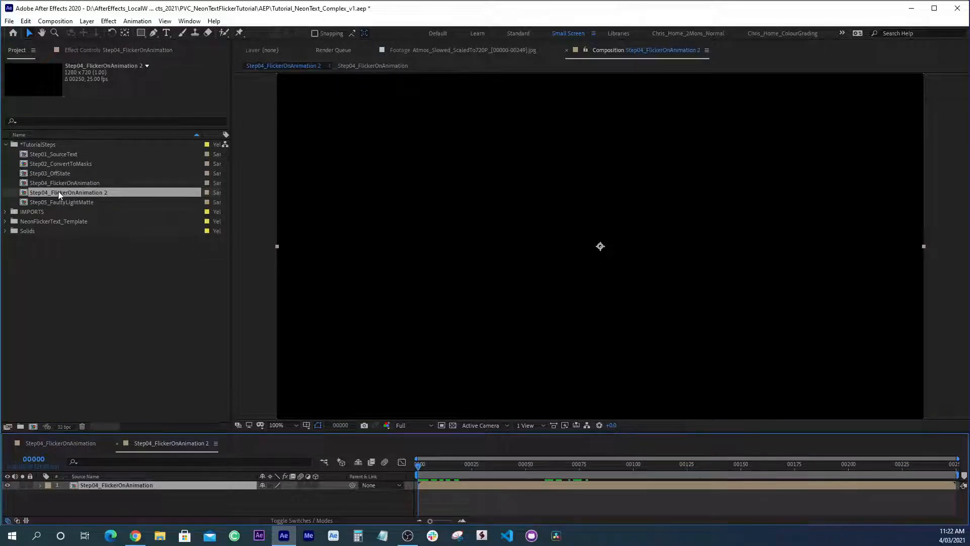
Rename the new composition as Step06_FlickerOnWithFaultyLights in the project
key(Return)
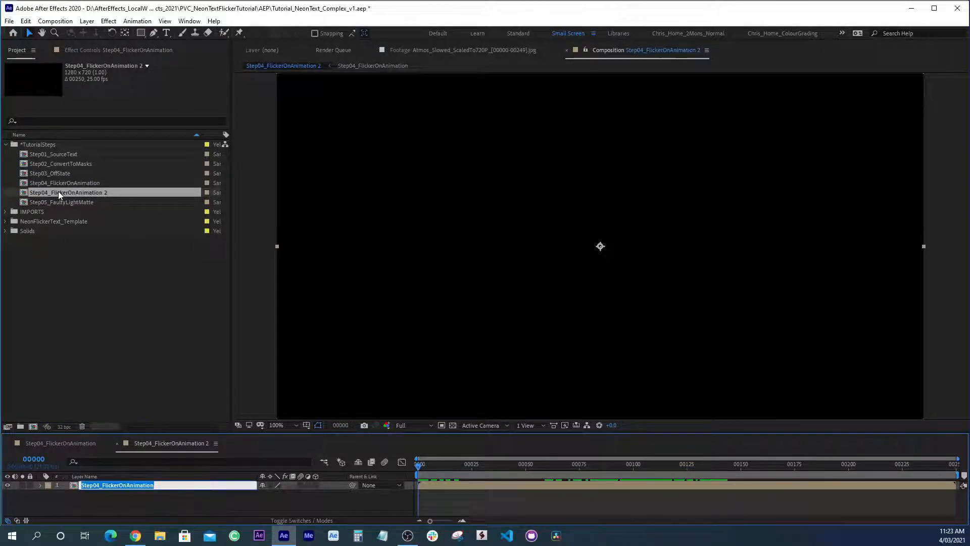
click(58, 191)
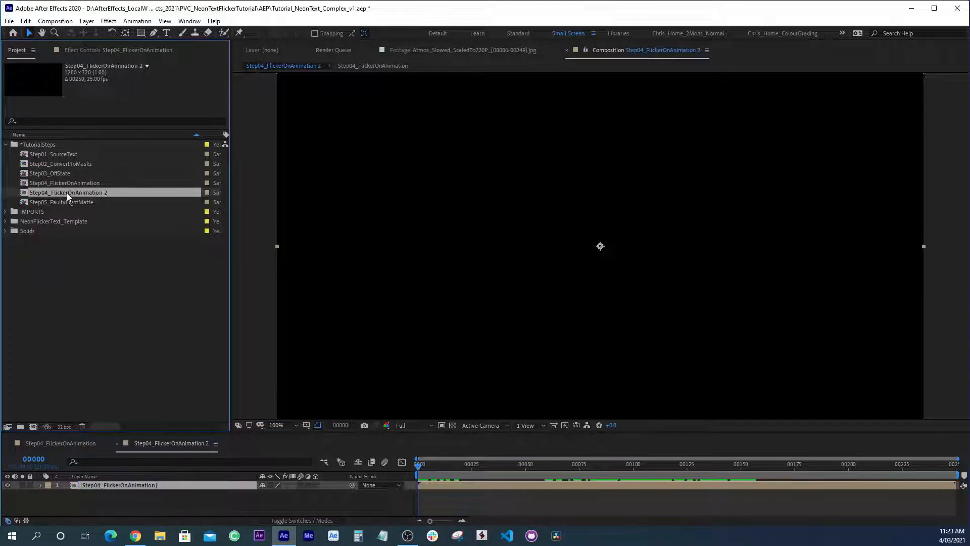
key(Return)
key(Right)
key(BackSpace)
key(BackSpace)
key(BackSpace)
key(BackSpace)
key(BackSpace)
key(BackSpace)
key(BackSpace)
key(BackSpace)
key(BackSpace)
key(BackSpace)
key(BackSpace)
key(BackSpace)
key(BackSpace)
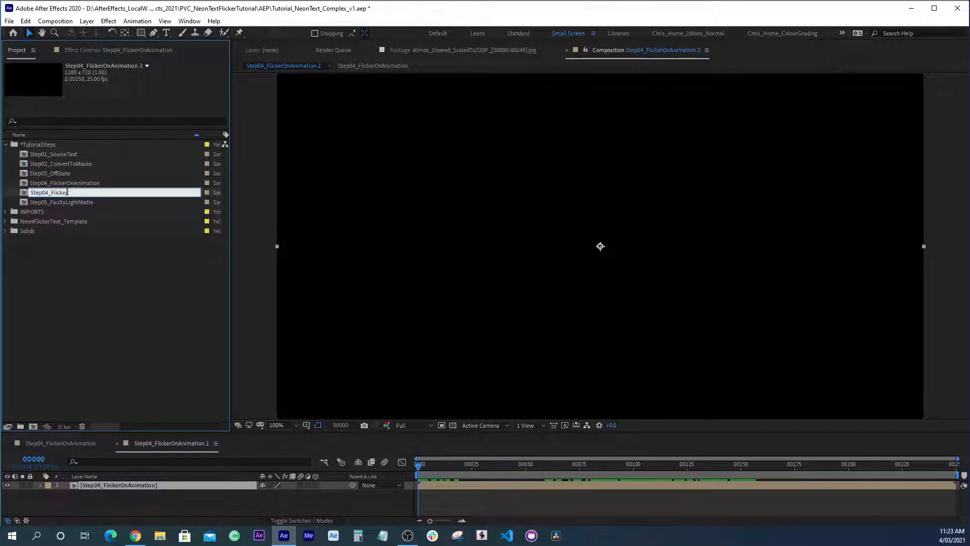
key(BackSpace)
key(BackSpace)
key(BackSpace)
key(BackSpace)
key(BackSpace)
key(BackSpace)
key(BackSpace)
key(BackSpace)
text(6_FlickerOnWithF)
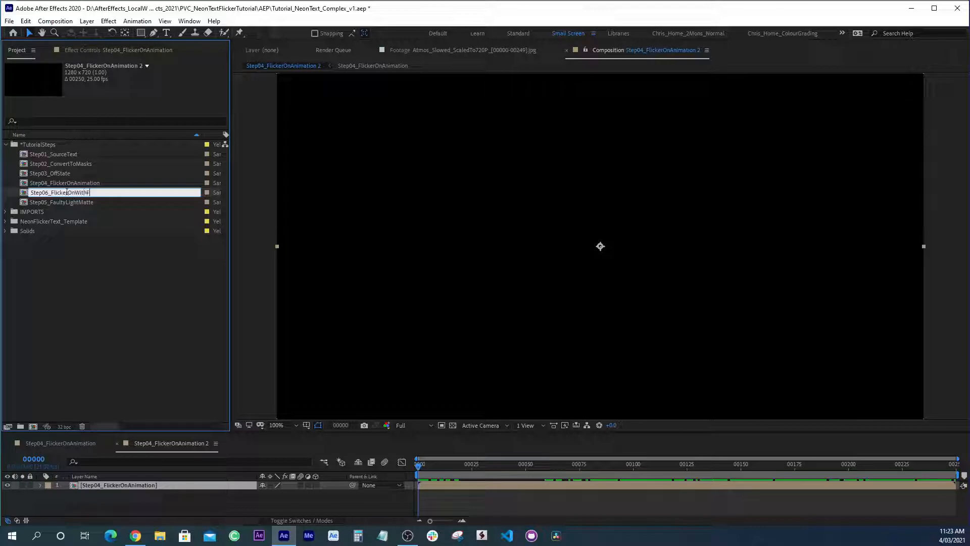
text(aultyLights)
key(Return)
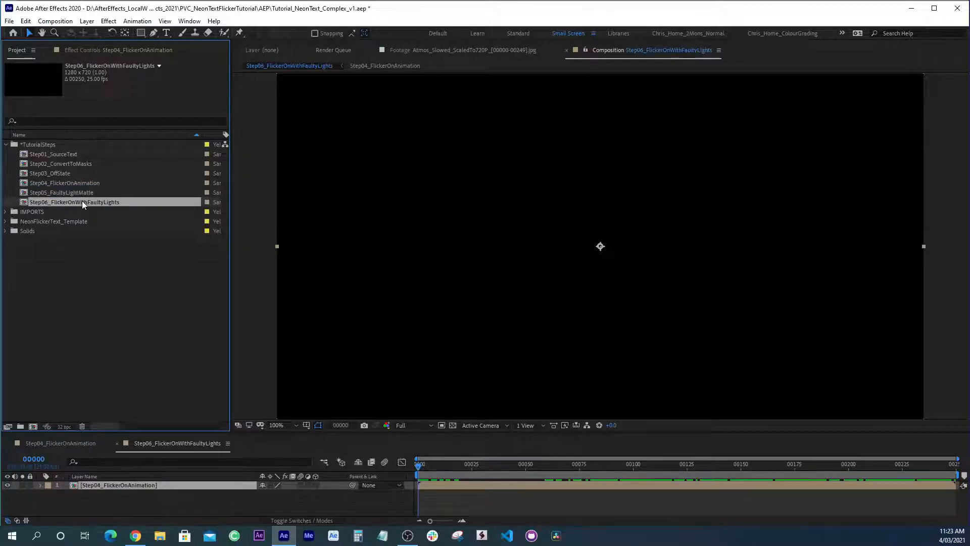
Add Step05_FaultyLightMatte above the Step04_FlickerOnAnimation layer in the Step06_FlickerOnWithFaultyLights composition
drag(561, 468, 662, 468)
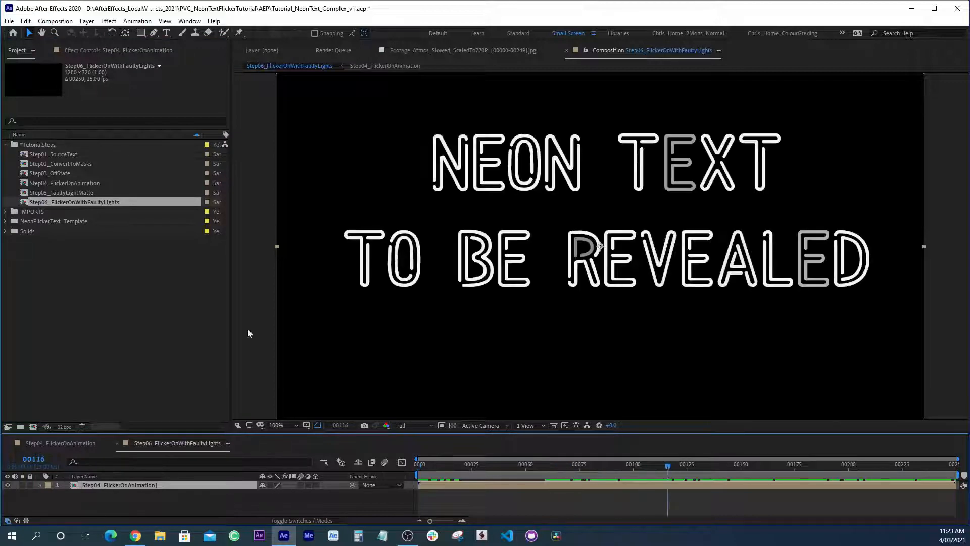
click(64, 193)
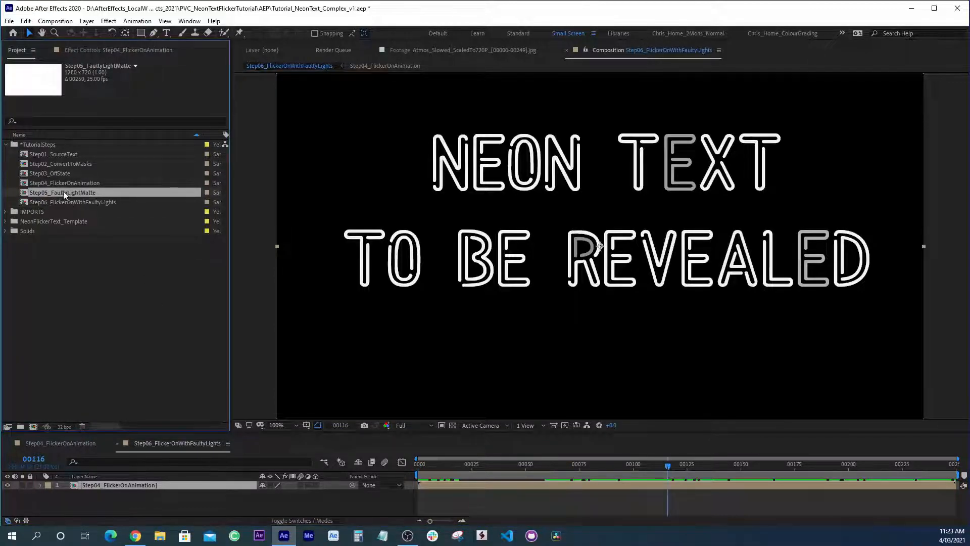
drag(62, 190, 157, 483)
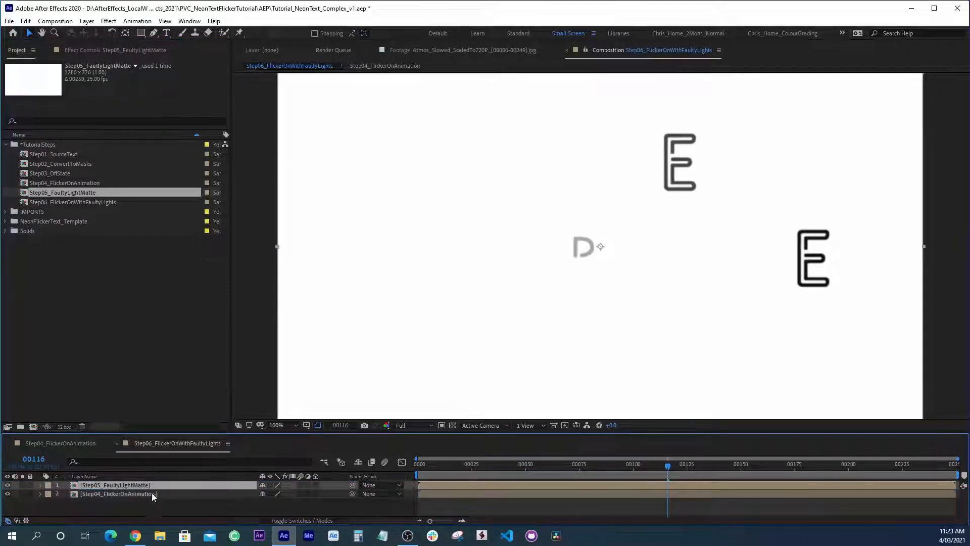
Set the track matte of the Step04_FlickerOnAnimation layer to Luma, using the faulty light matte above it
click(297, 521)
click(315, 493)
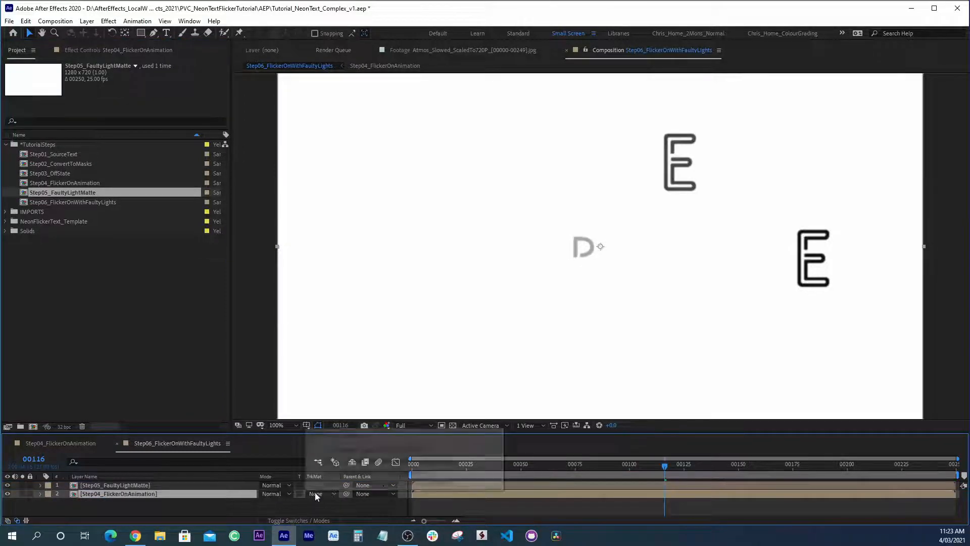
click(337, 471)
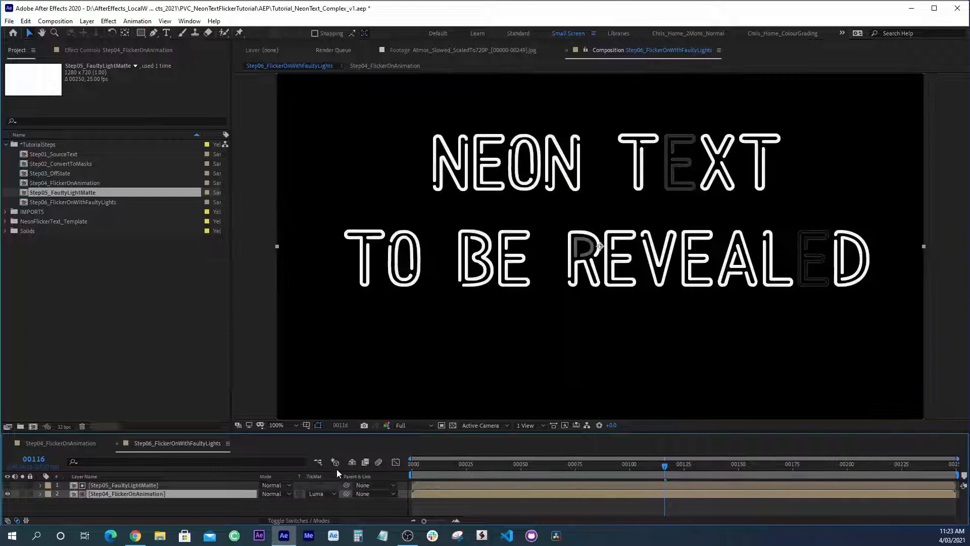
Preview the luma-matted flicker animation in Step06_FlickerOnWithFaultyLights, including playback from frame 88
click(122, 503)
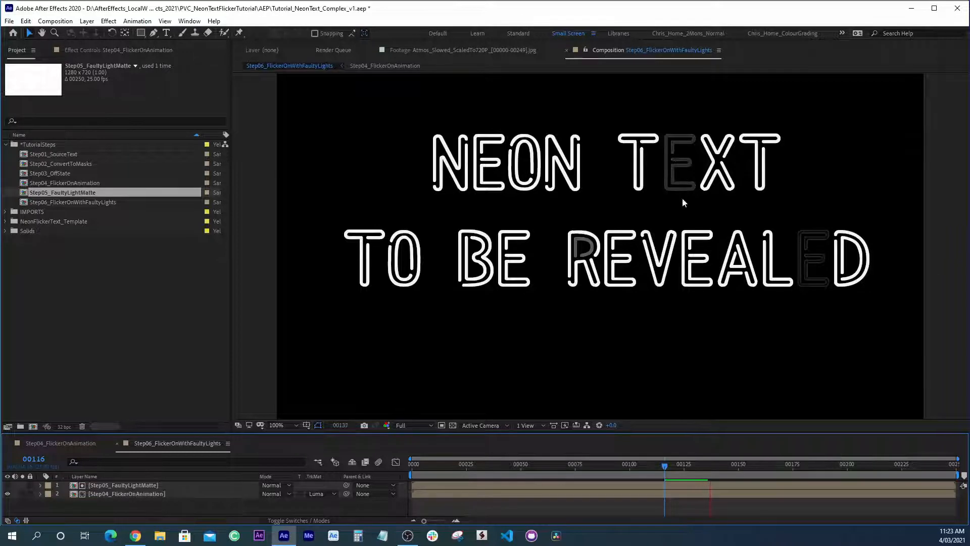
drag(678, 467, 604, 466)
key(space)
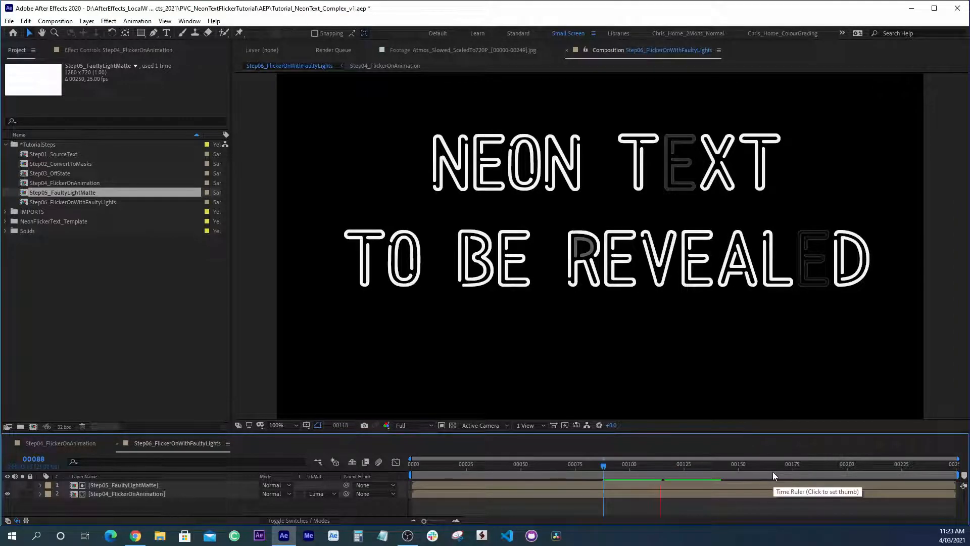
drag(705, 467, 686, 468)
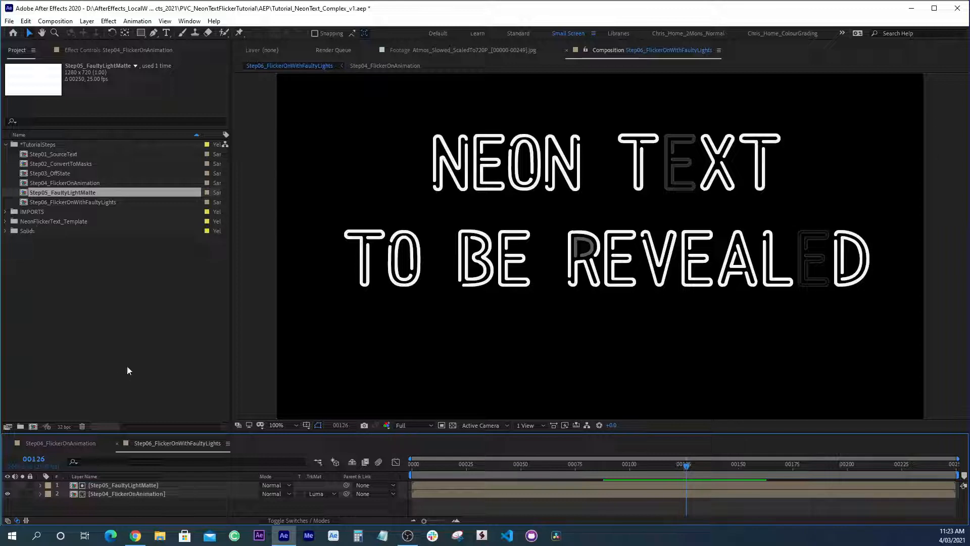
click(120, 349)
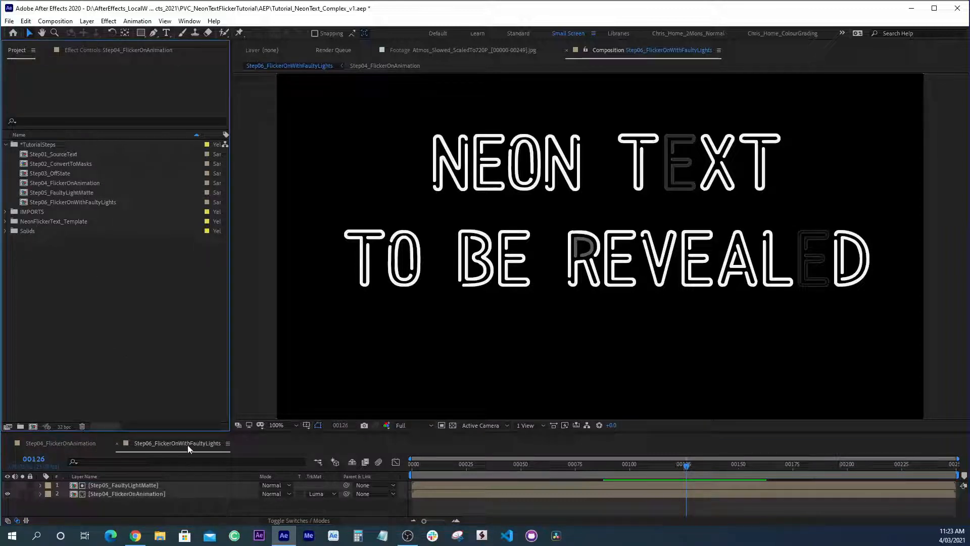
Expand the NeonFlickerText_Template folder and look through its Step05, Step06 and Step07 compositions
click(6, 222)
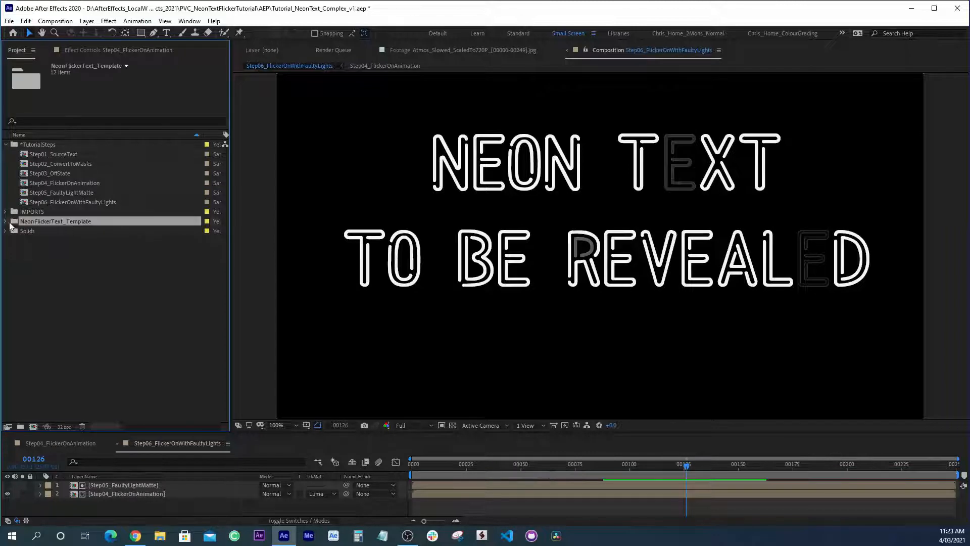
click(6, 222)
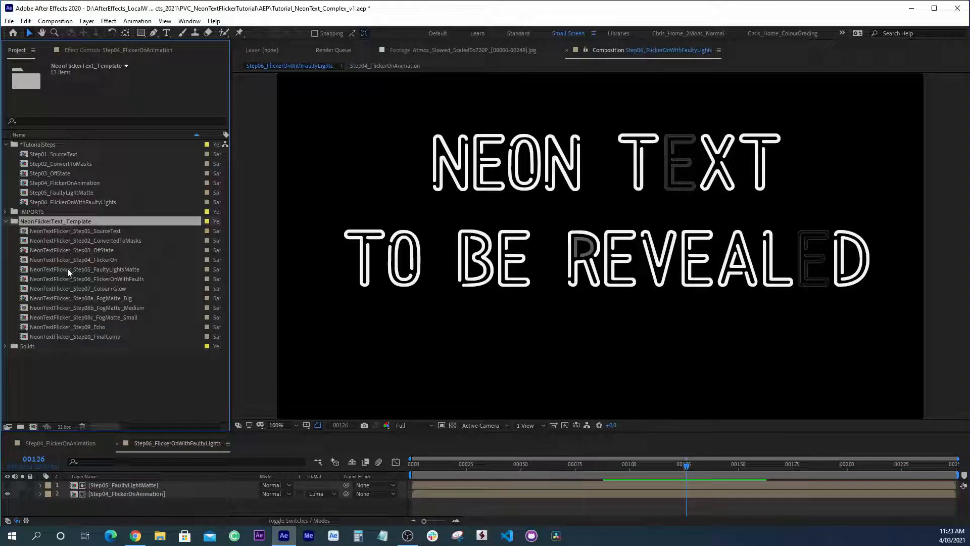
click(86, 269)
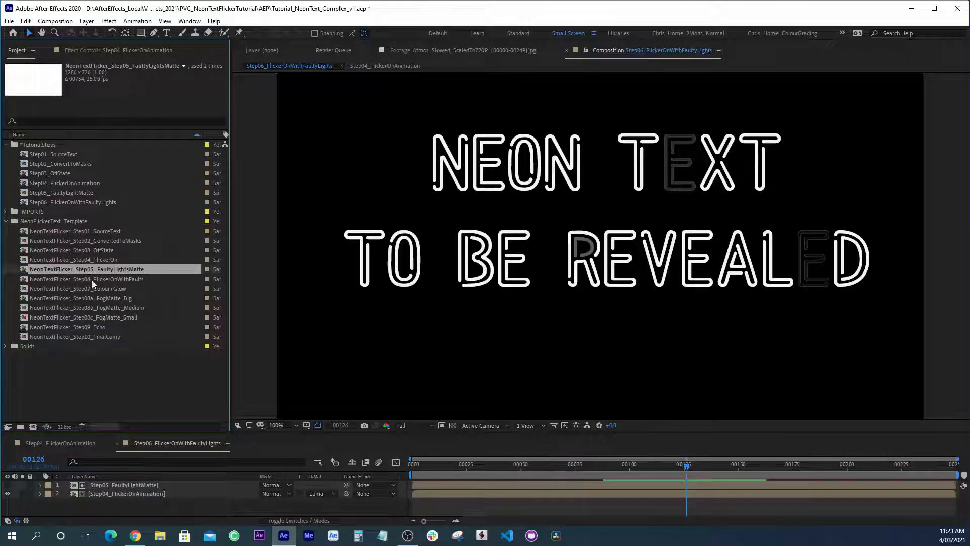
click(113, 279)
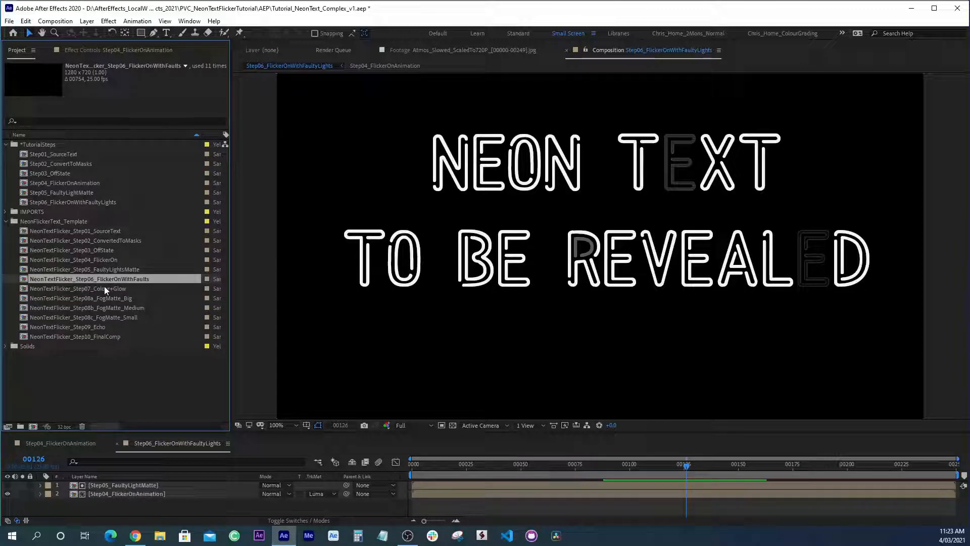
click(101, 287)
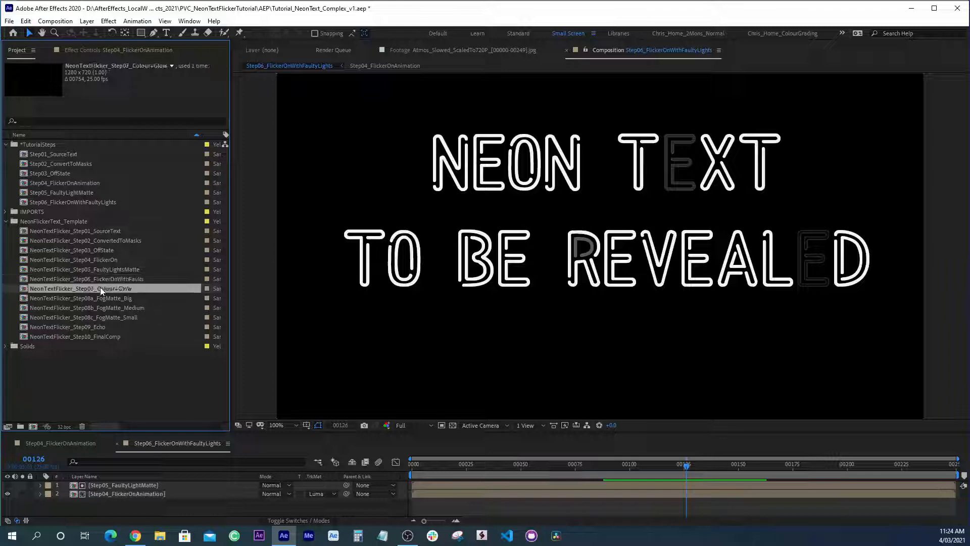
Close the open compositions and open NeonTextFlicker_Step07_Colour+Glow with a taller timeline area showing more of its layers
click(165, 444)
key(ctrl+w)
key(ctrl+w)
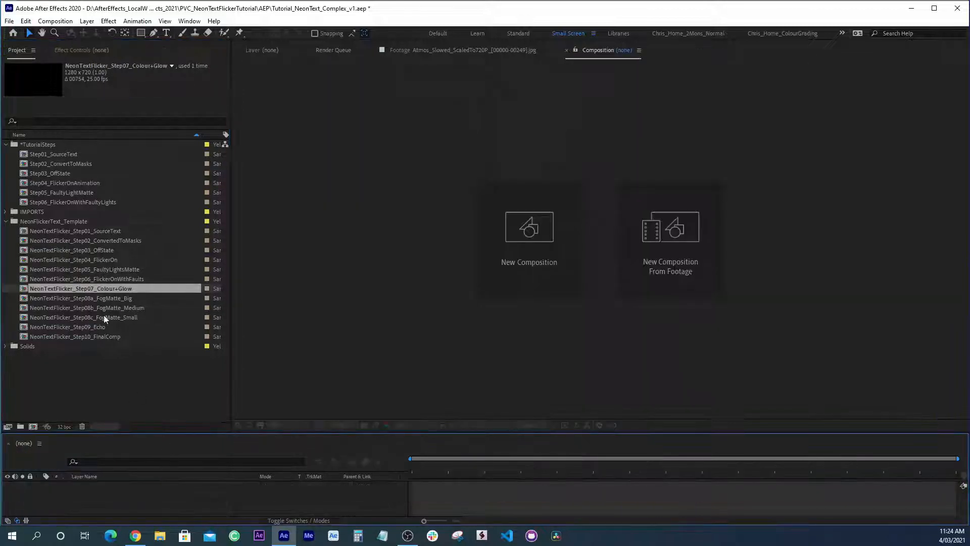
double_click(91, 289)
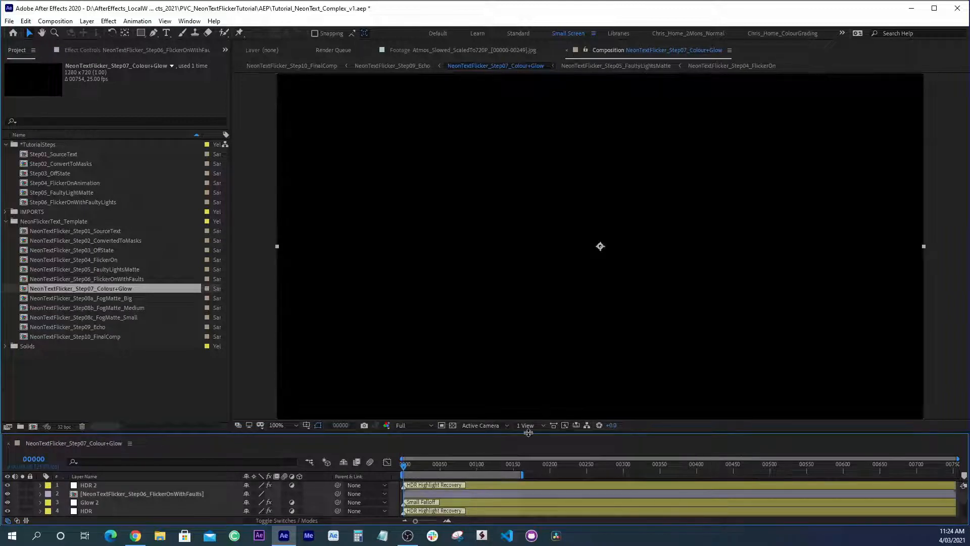
drag(528, 433, 528, 392)
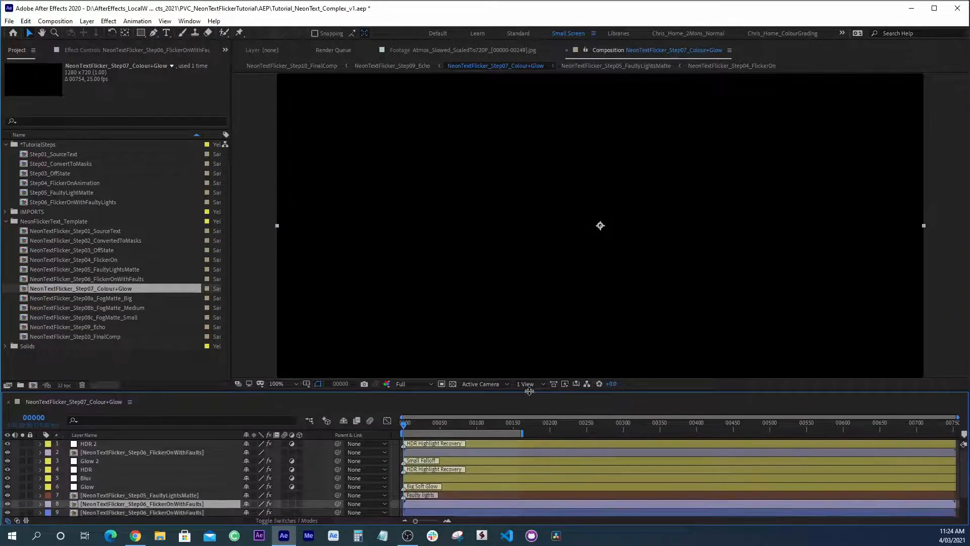
Move to frame 150 and hide every layer except the Black Solid 5 background
click(515, 431)
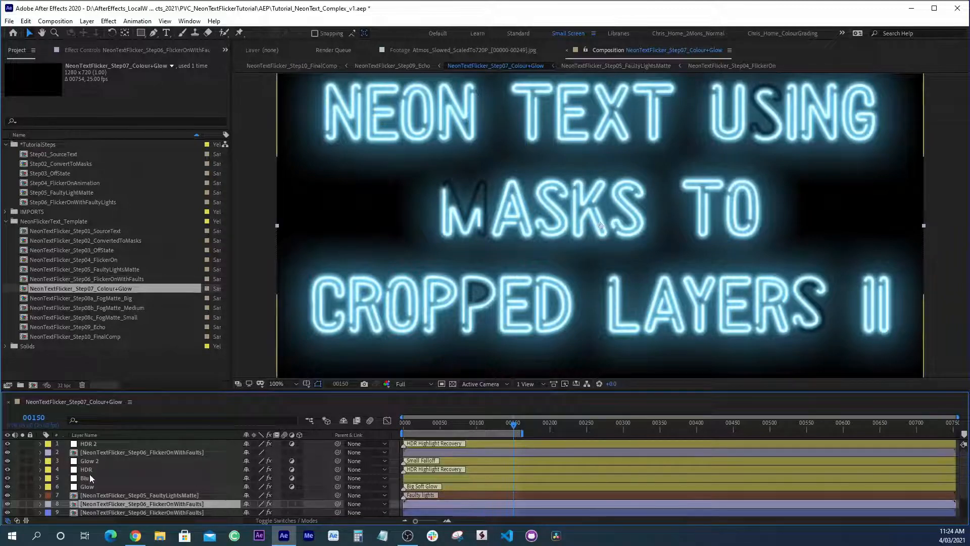
key(grave)
click(152, 257)
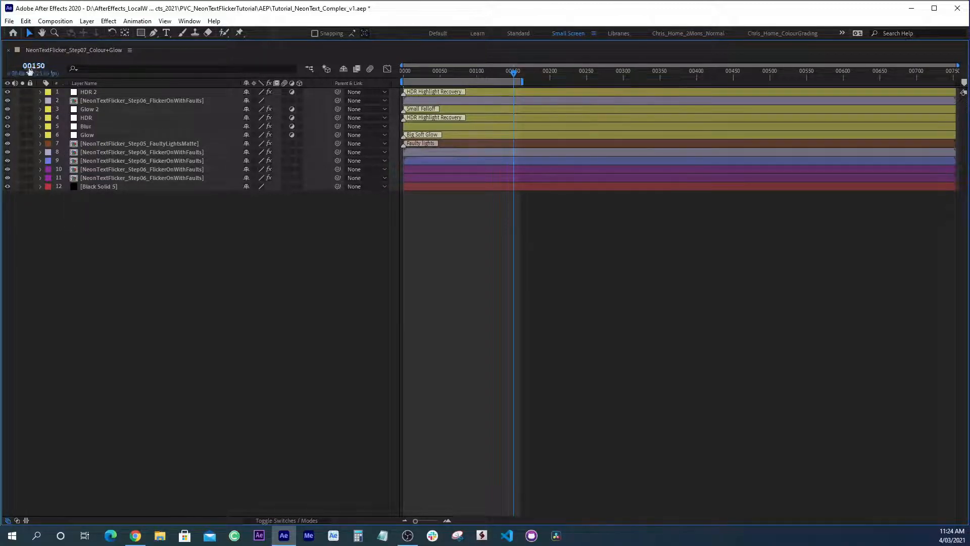
drag(8, 94, 16, 196)
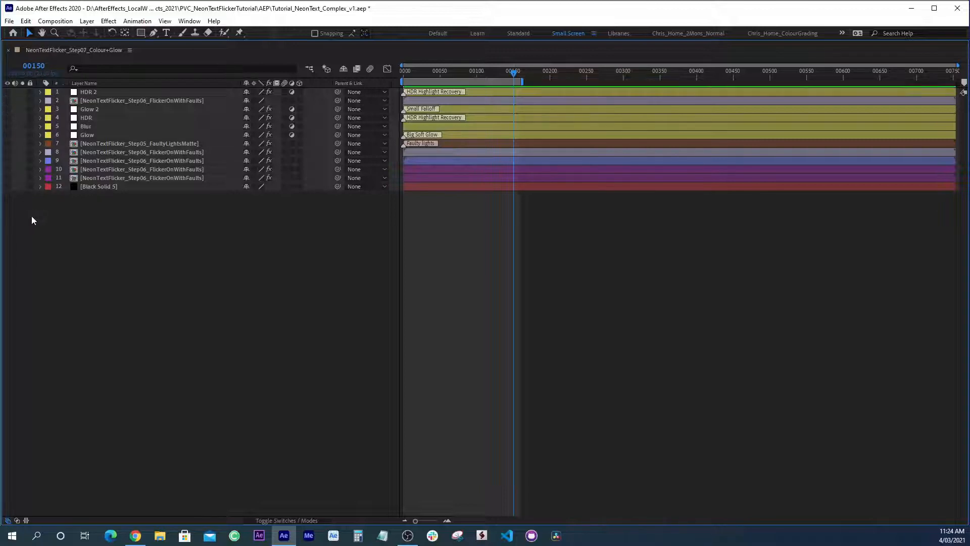
click(96, 190)
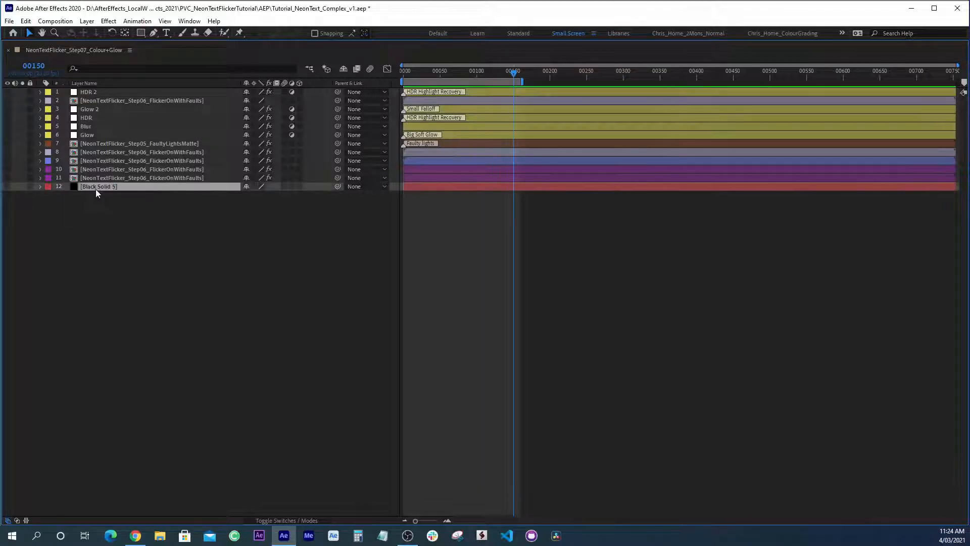
click(12, 190)
click(8, 187)
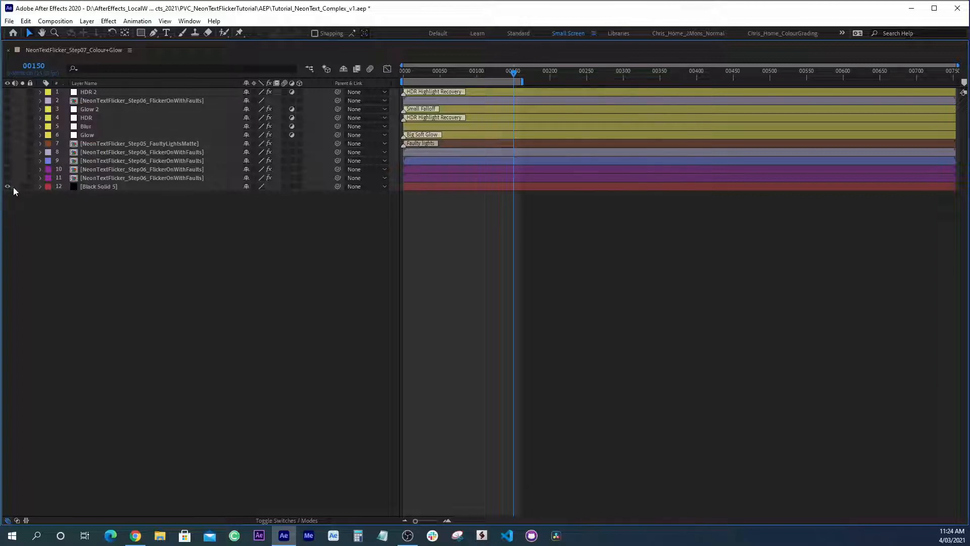
Look over the Glow, Blur, HDR, Glow 2 and HDR 2 adjustment layers in the stack
click(81, 136)
click(87, 127)
click(87, 118)
click(87, 109)
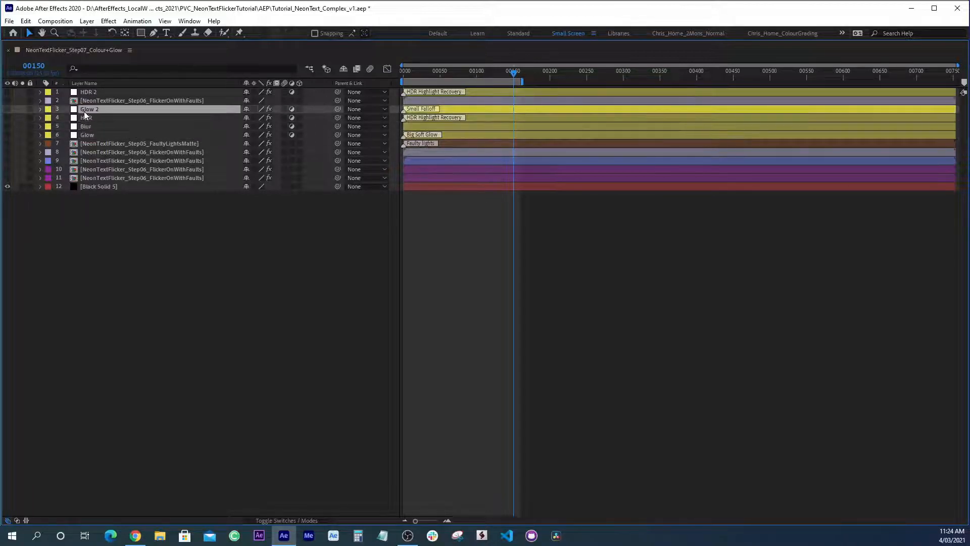
click(88, 92)
click(125, 258)
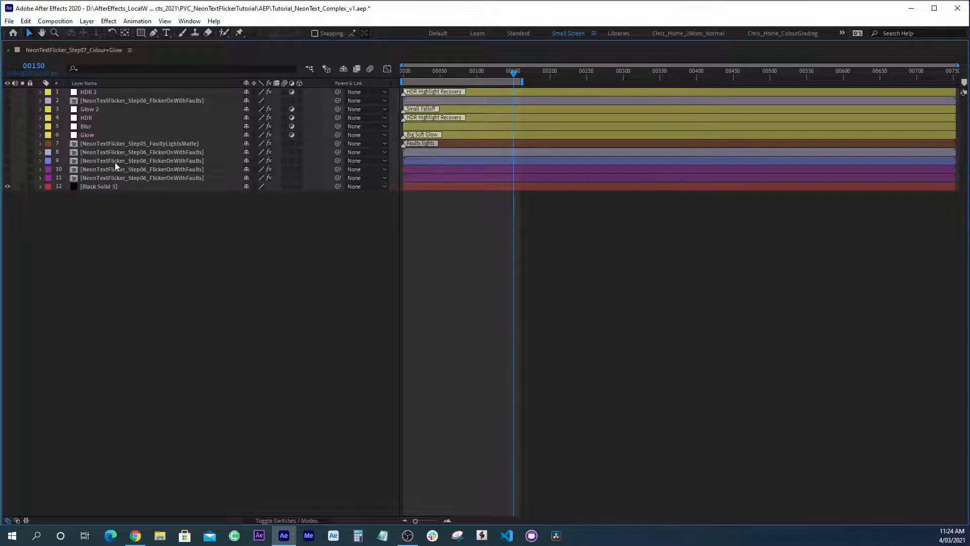
Select layer 11, the lowest NeonTextFlicker_Step06_FlickerOnWithFaults copy, and reveal its effects
click(114, 162)
key(grave)
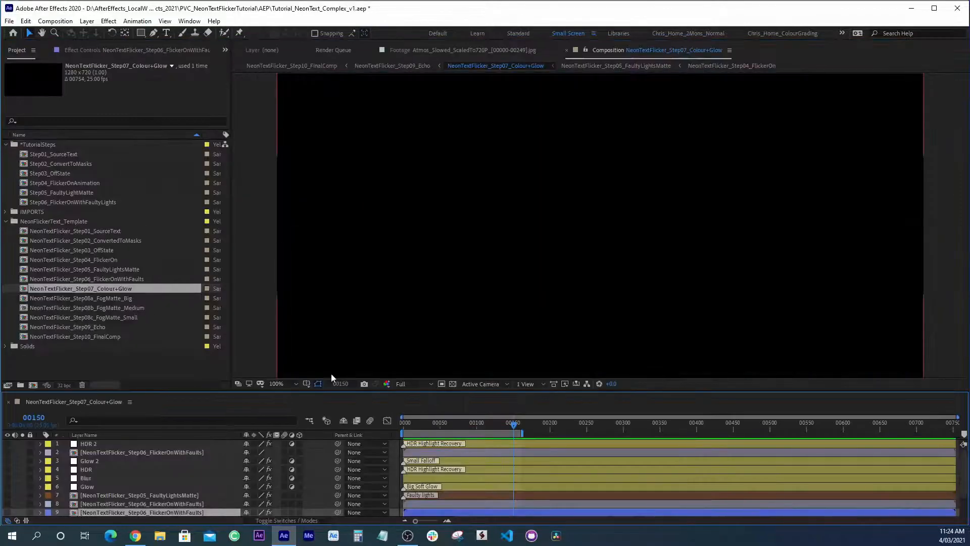
scroll(130, 480, down, 2)
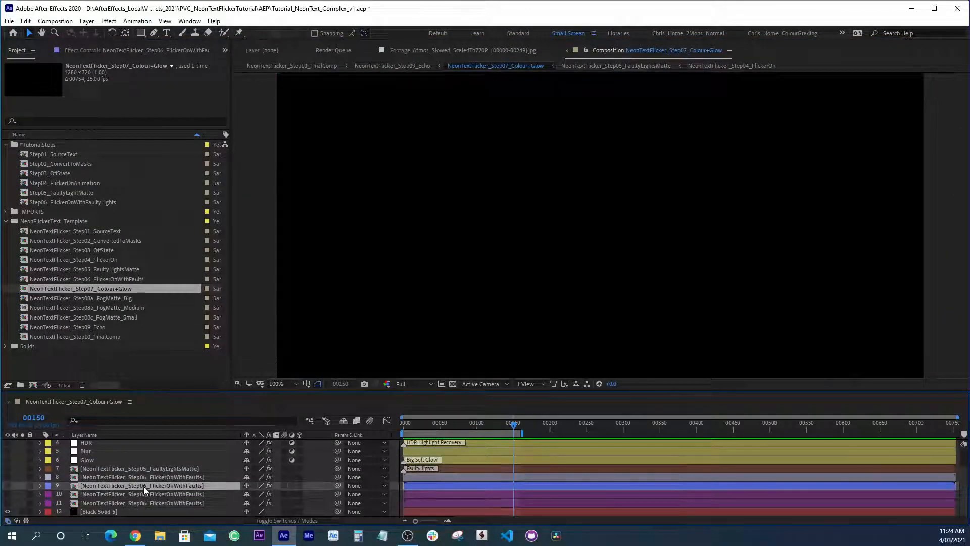
key(ctrl+Down)
key(ctrl+Down)
key(e)
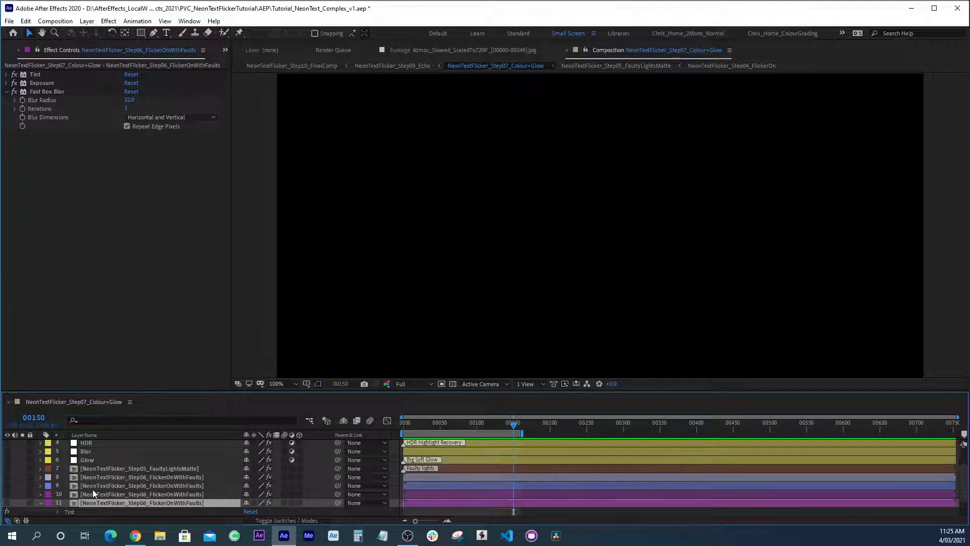
Open NeonTextFlicker_Step10_FinalComp and examine the TintWhite and TintBlack colour effects on the ColourSettings layer
click(10, 53)
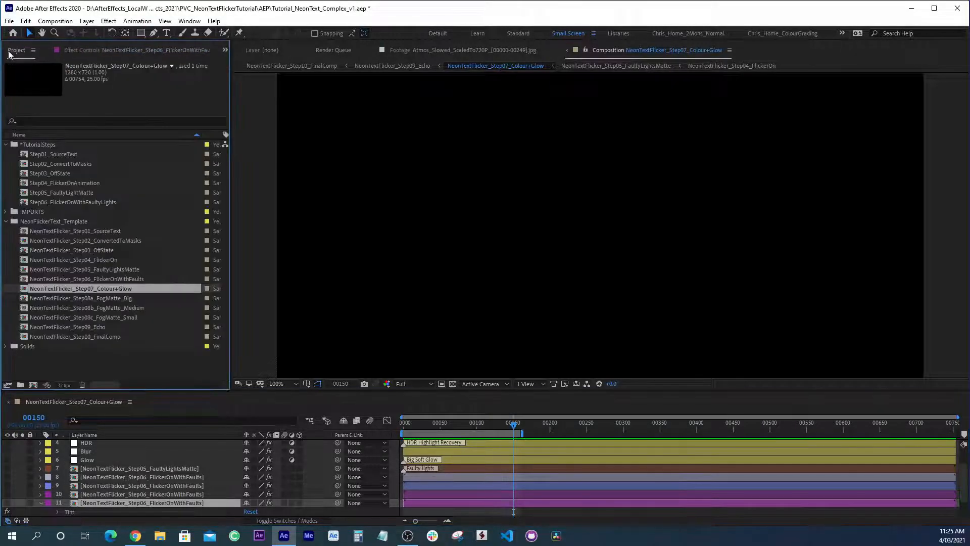
double_click(78, 335)
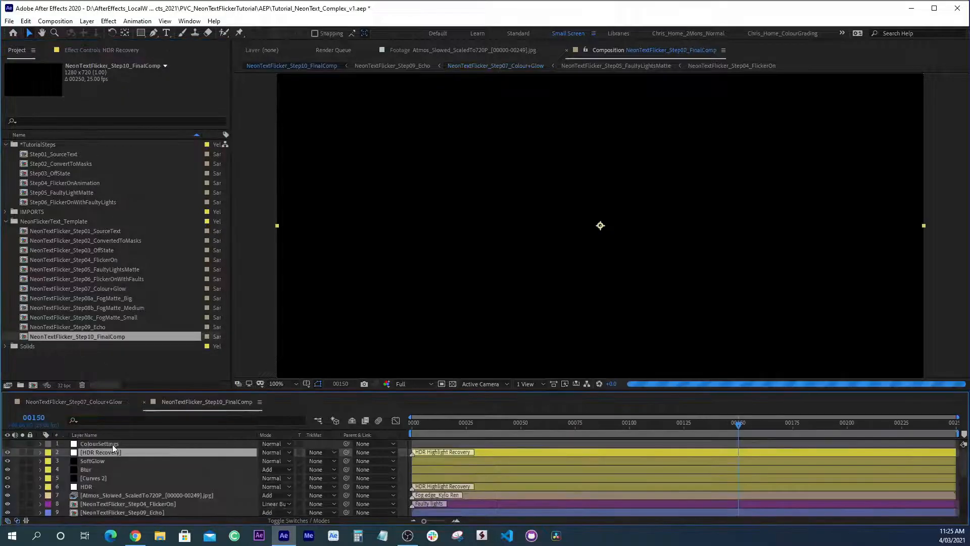
click(112, 444)
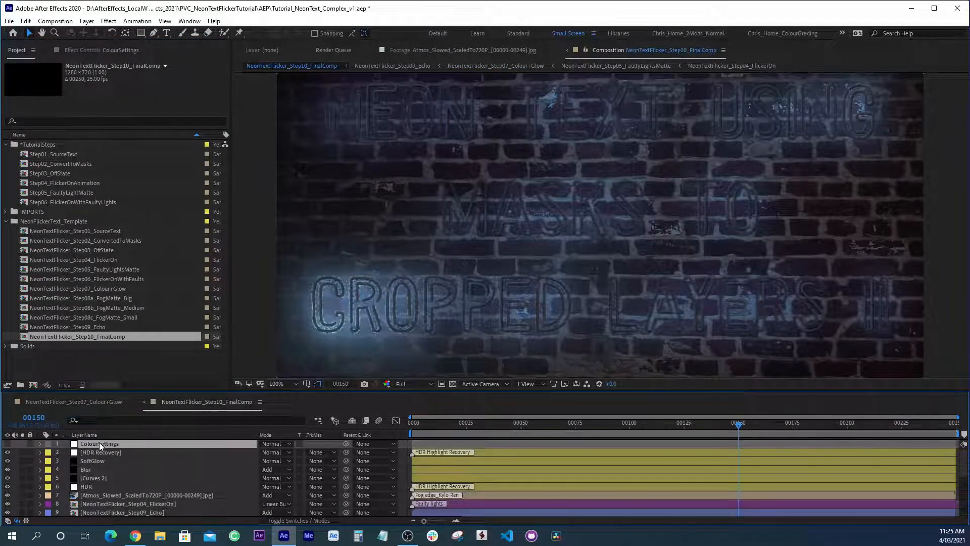
key(e)
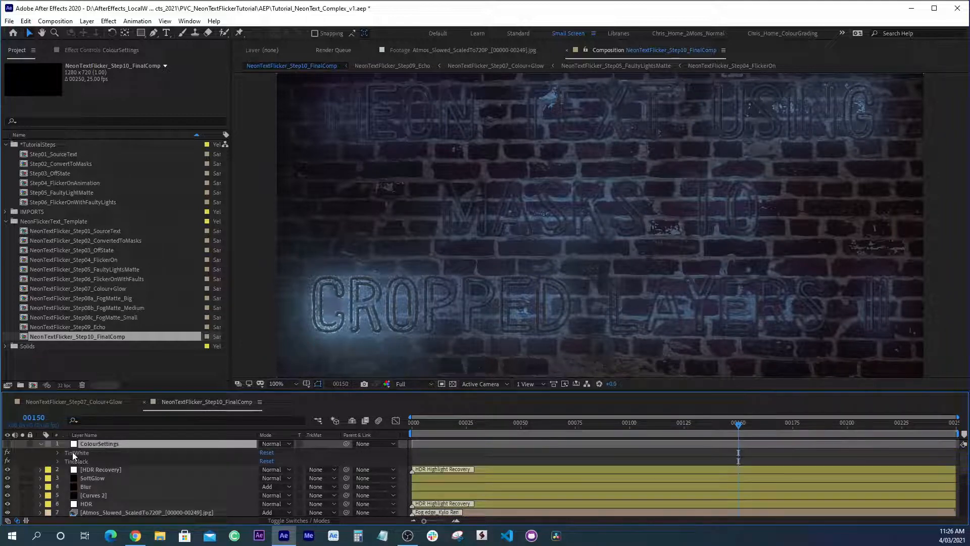
click(71, 452)
click(36, 74)
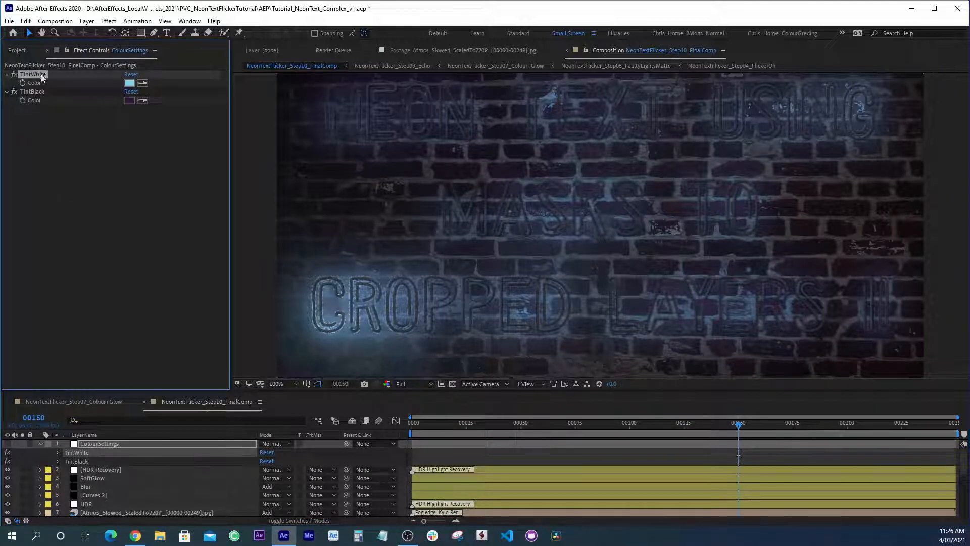
Try adding a Color Control expression effect to the ColourSettings layer, start renaming it, and delete it again
click(108, 21)
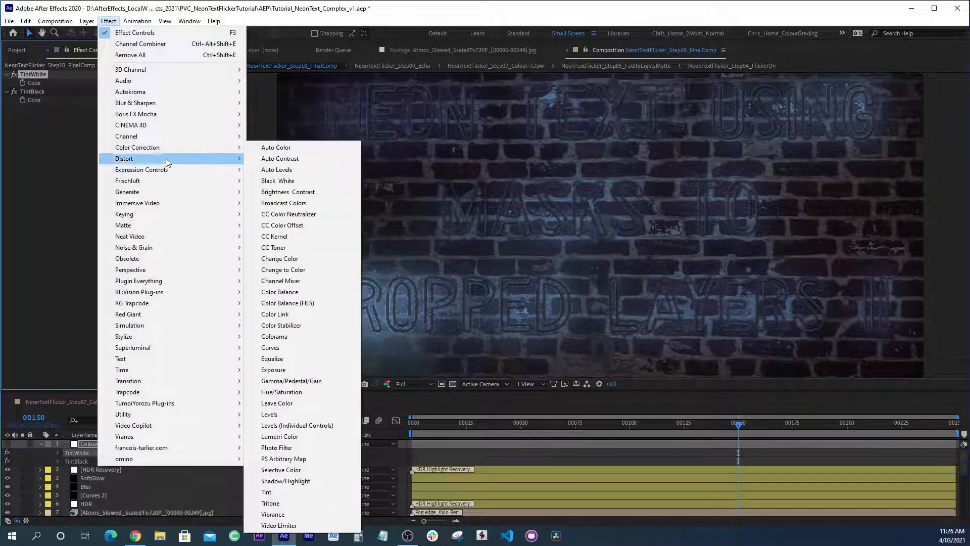
mouse_move(152, 170)
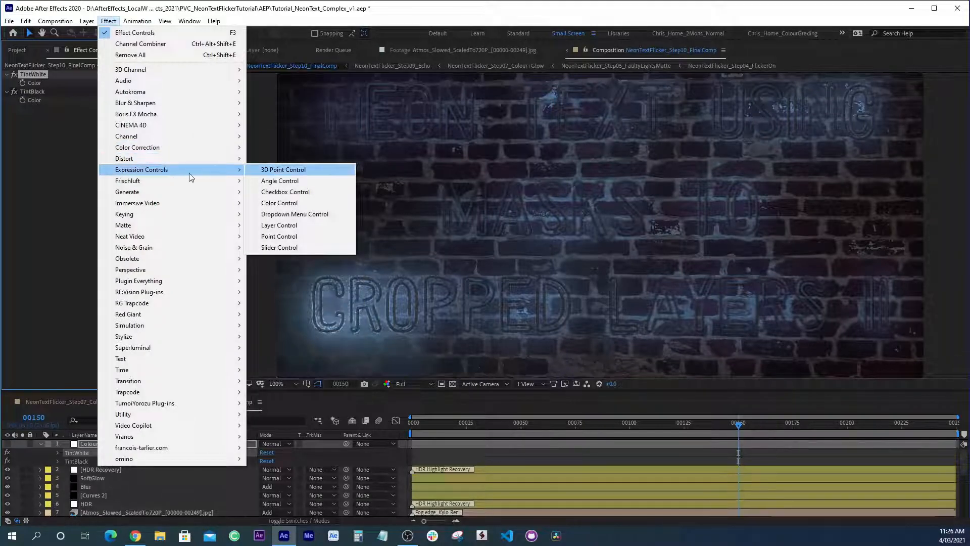
click(293, 205)
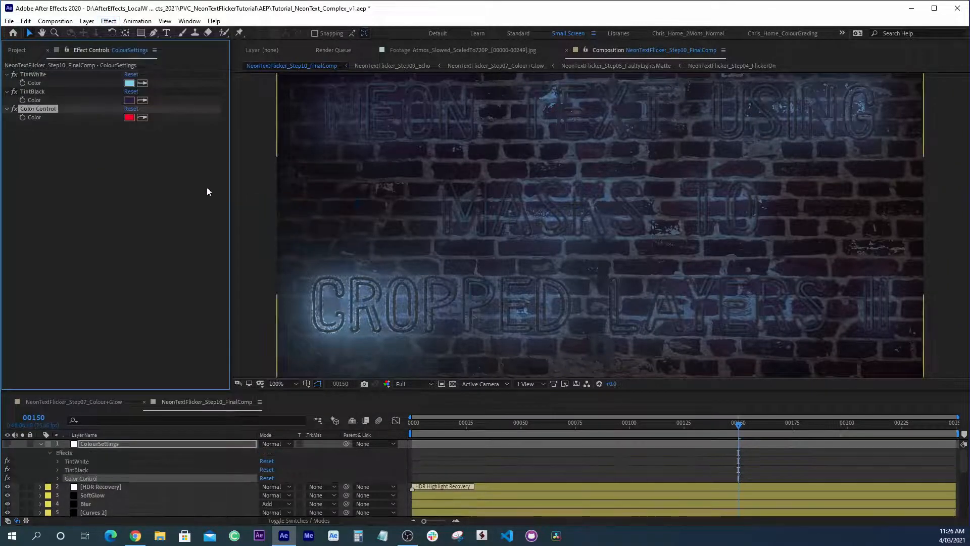
click(44, 110)
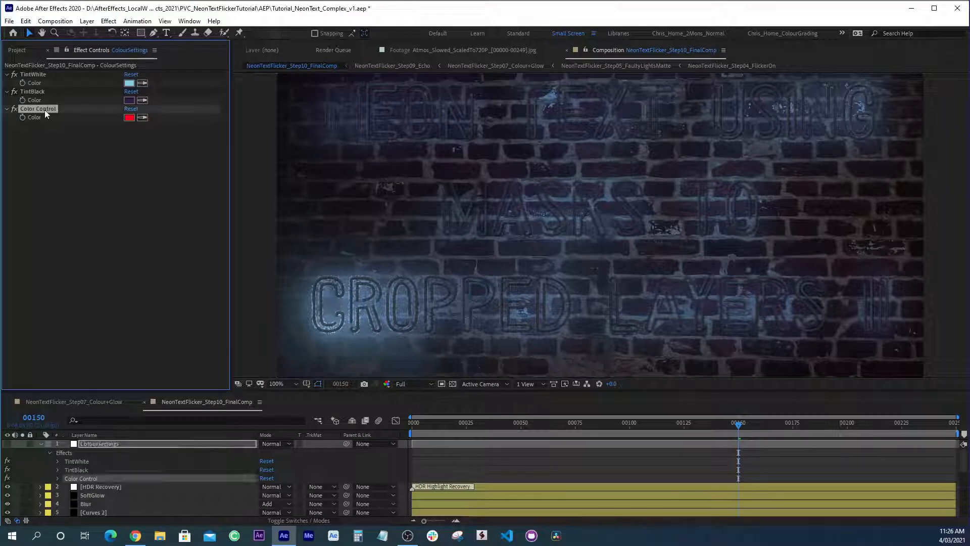
key(Return)
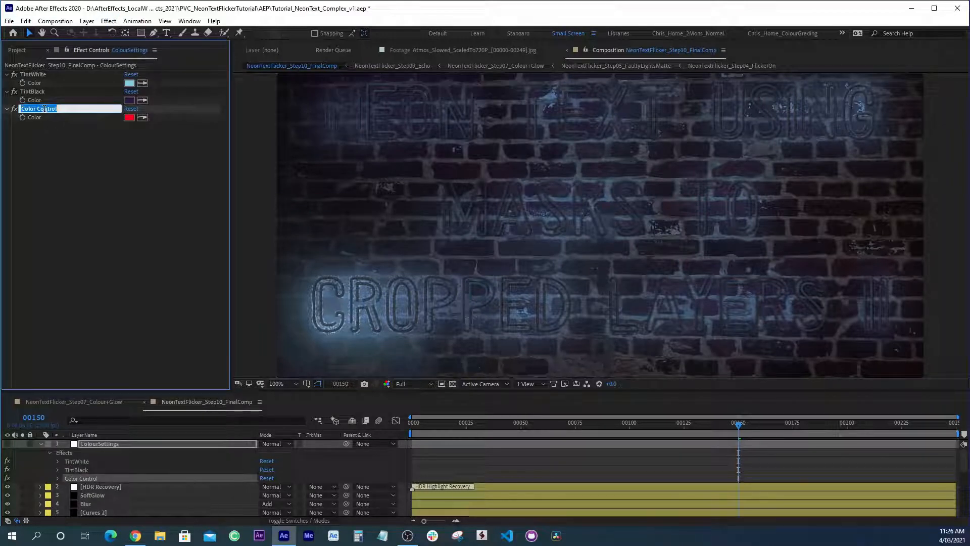
click(55, 141)
click(41, 108)
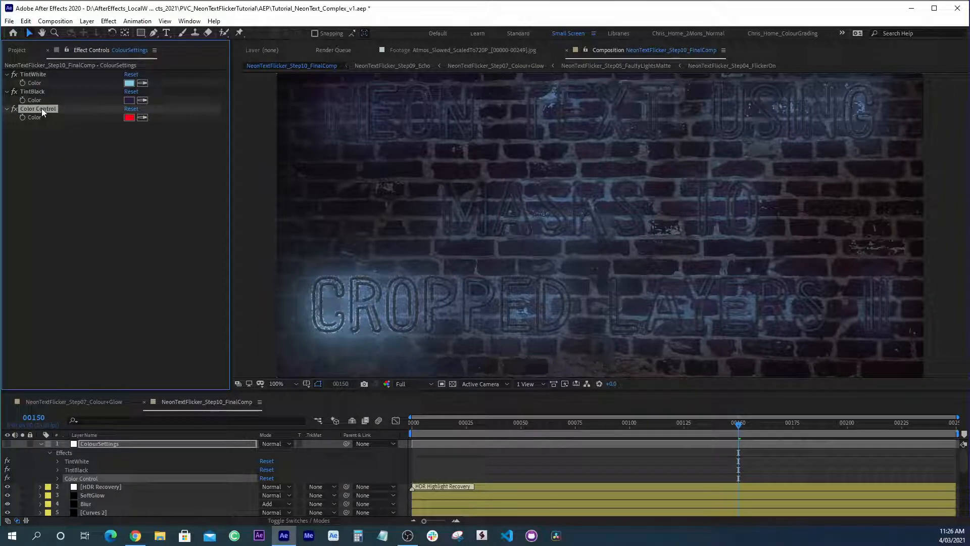
key(Delete)
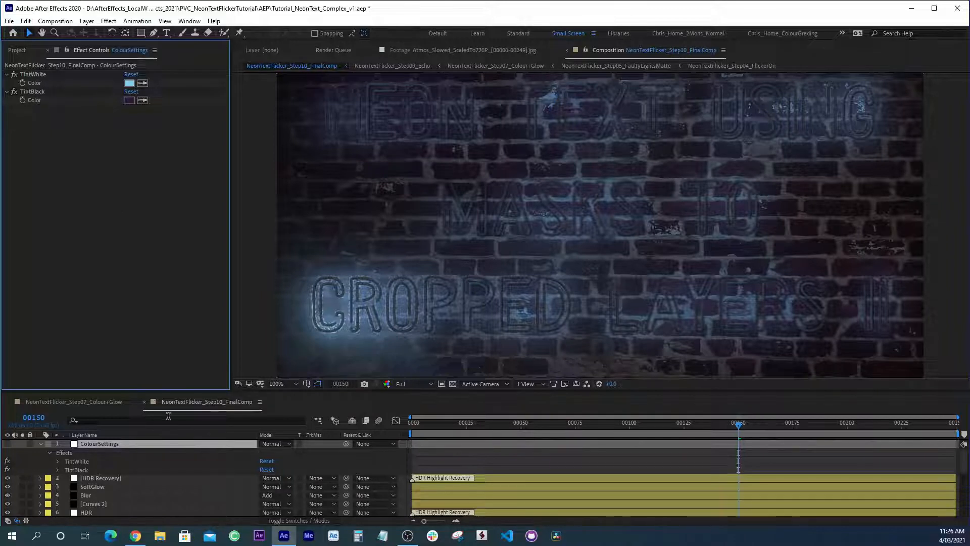
Return to NeonTextFlicker_Step07_Colour+Glow and reveal the Map Black To and Map White To expressions of layer 11's Tint effect
click(145, 402)
click(96, 401)
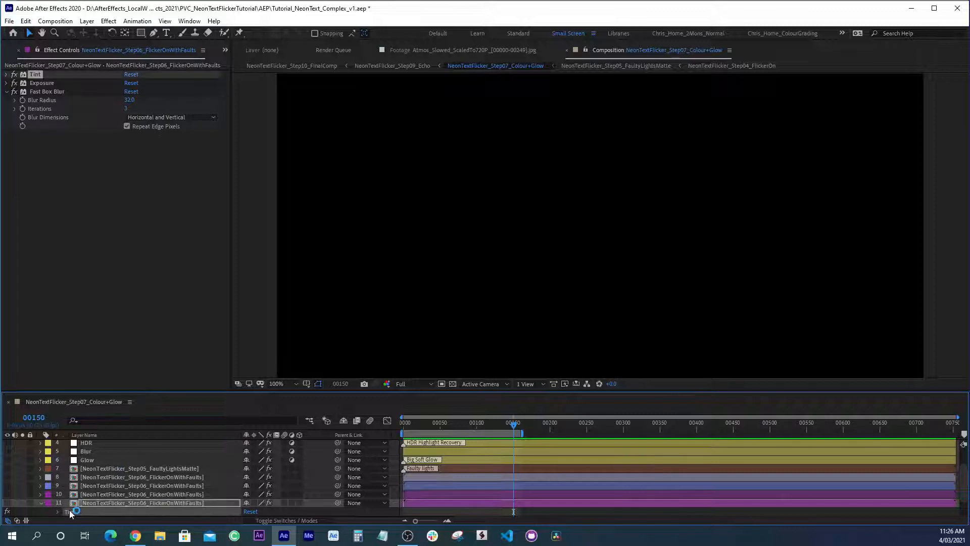
key(grave)
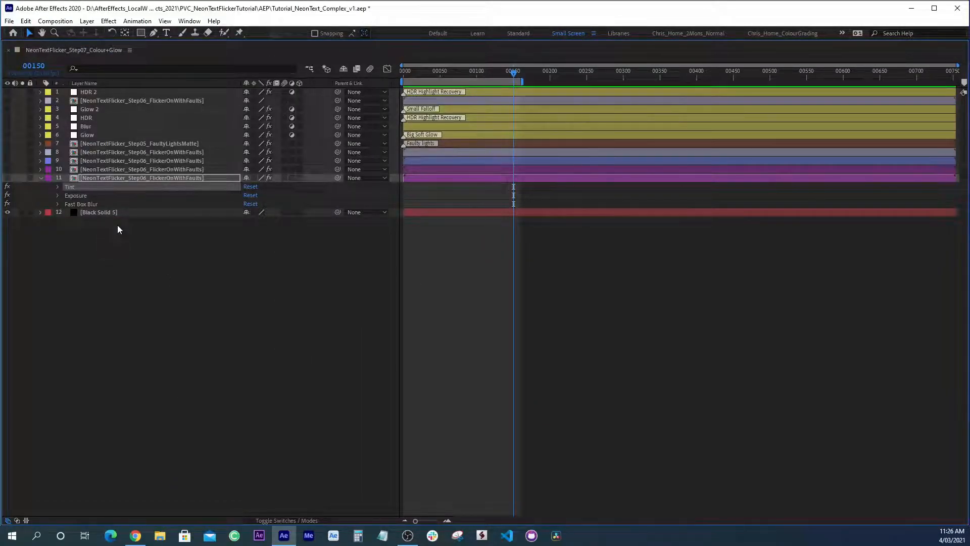
key(e)
key(e)
click(124, 263)
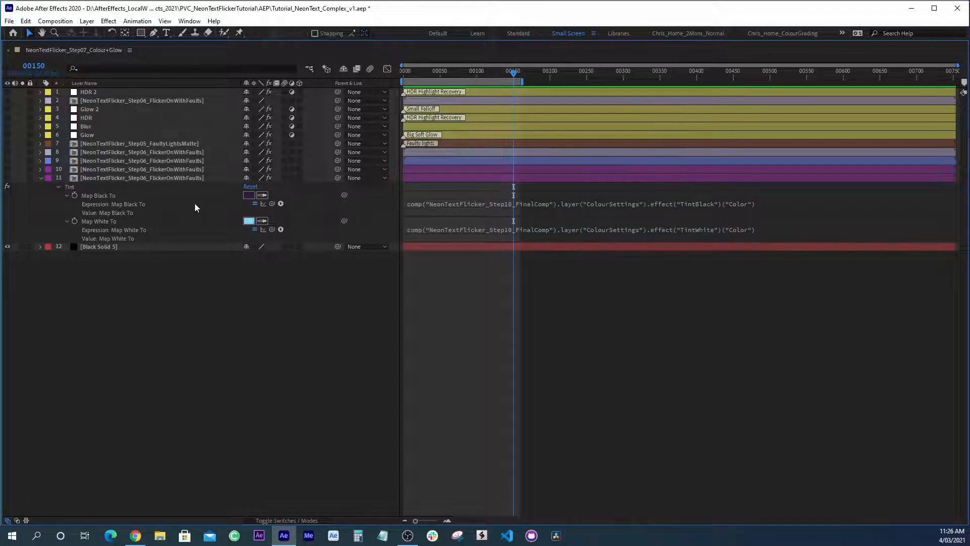
Check the Tint effect's Map Black To colour without changing it, and collapse layer 11's properties
click(250, 222)
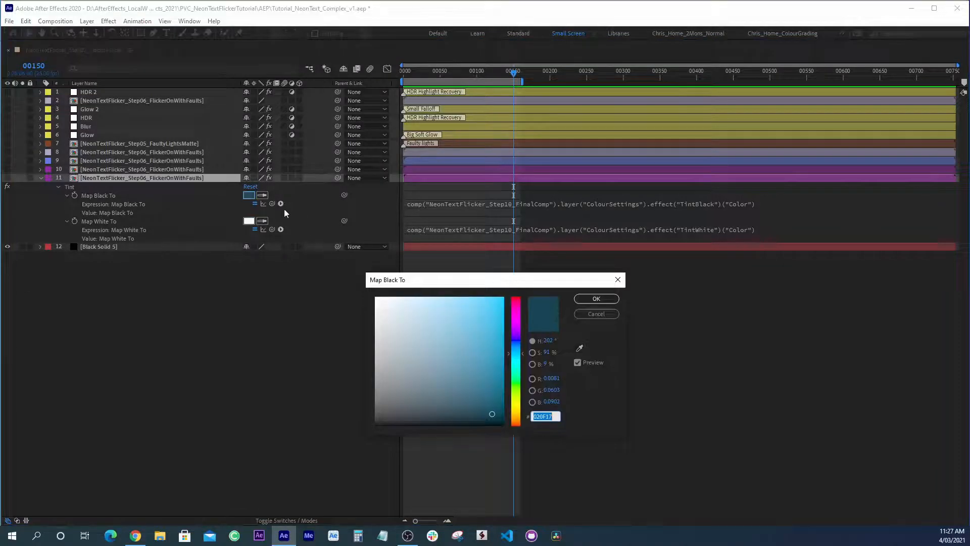
click(596, 314)
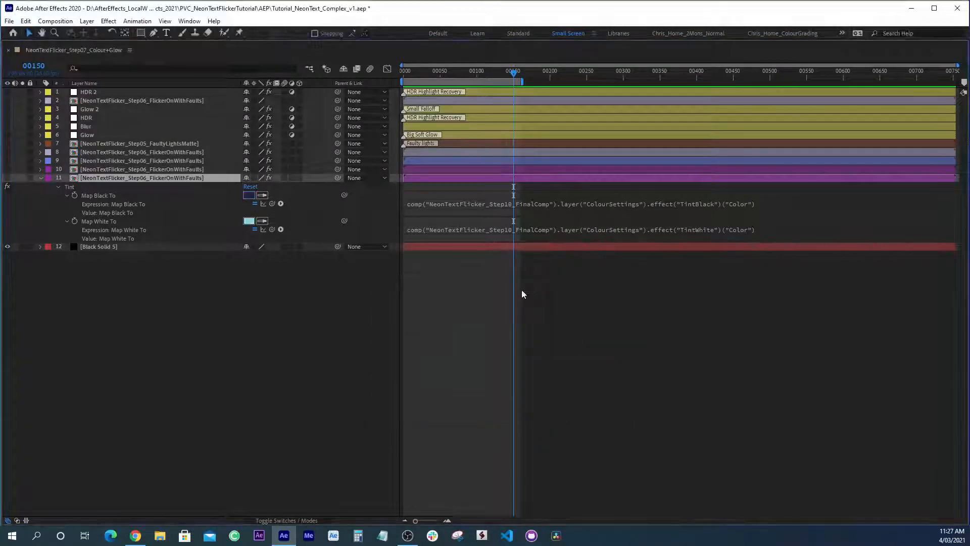
click(183, 343)
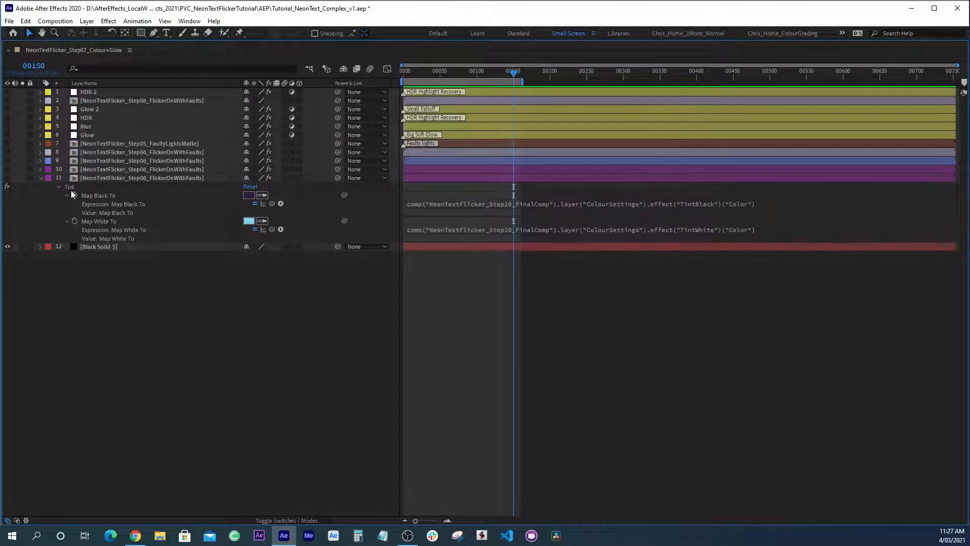
click(40, 177)
key(grave)
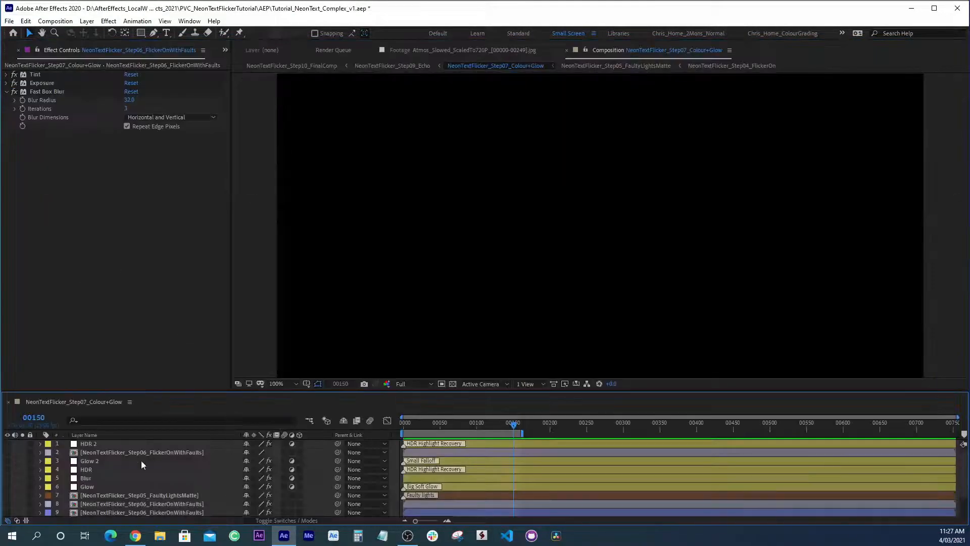
Make layer 11 visible and turn off its Tint, Exposure and Fast Box Blur effects
scroll(229, 450, down, 2)
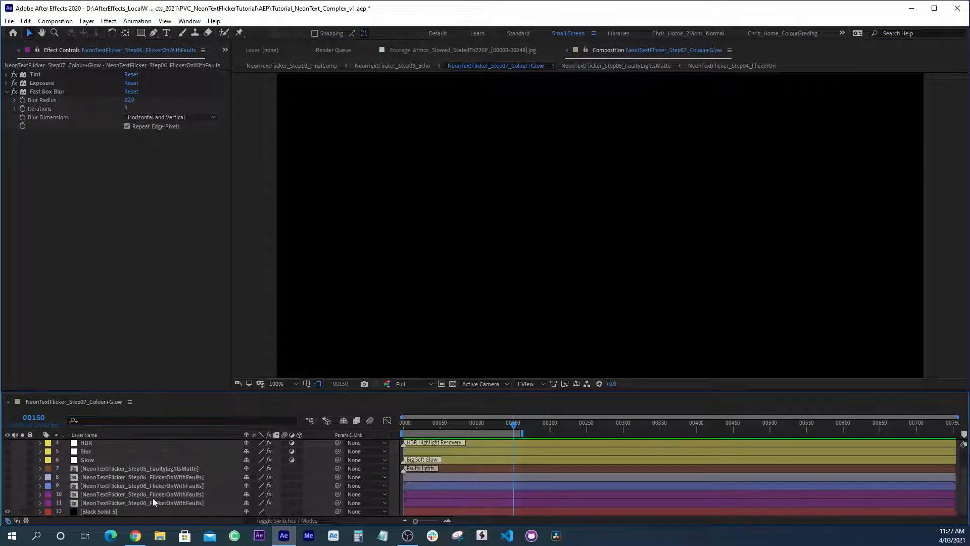
click(8, 503)
click(115, 503)
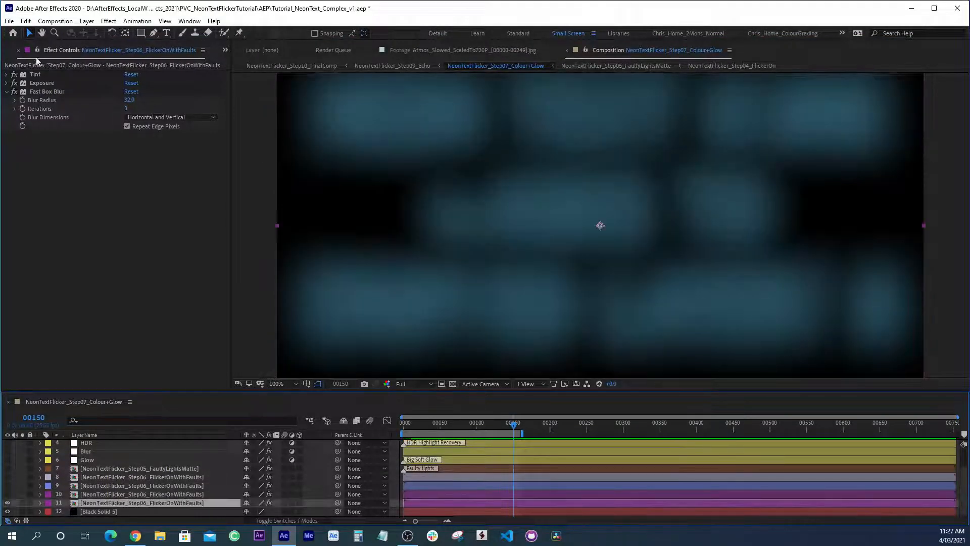
drag(14, 74, 14, 91)
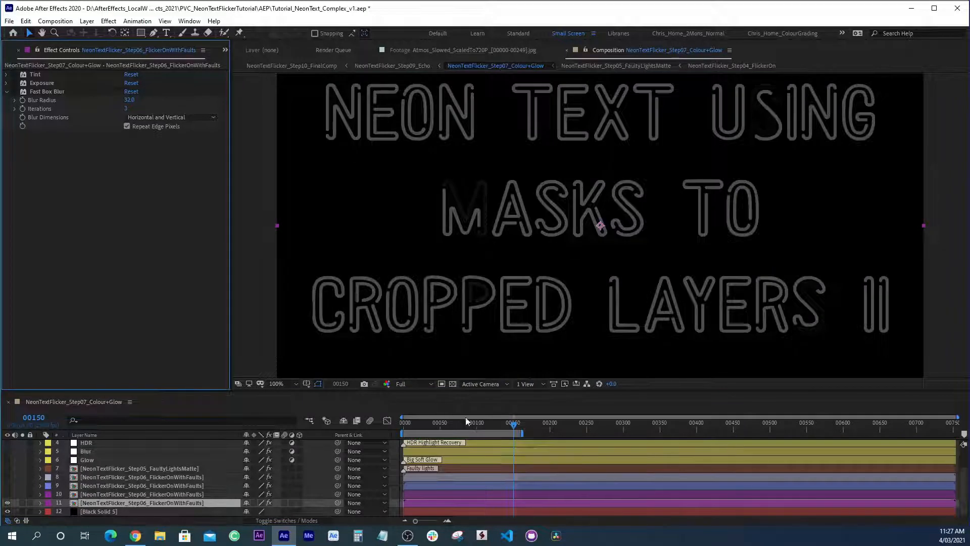
Turn layer 11's Tint and Exposure effects back on, with the Exposure settings expanded
click(14, 74)
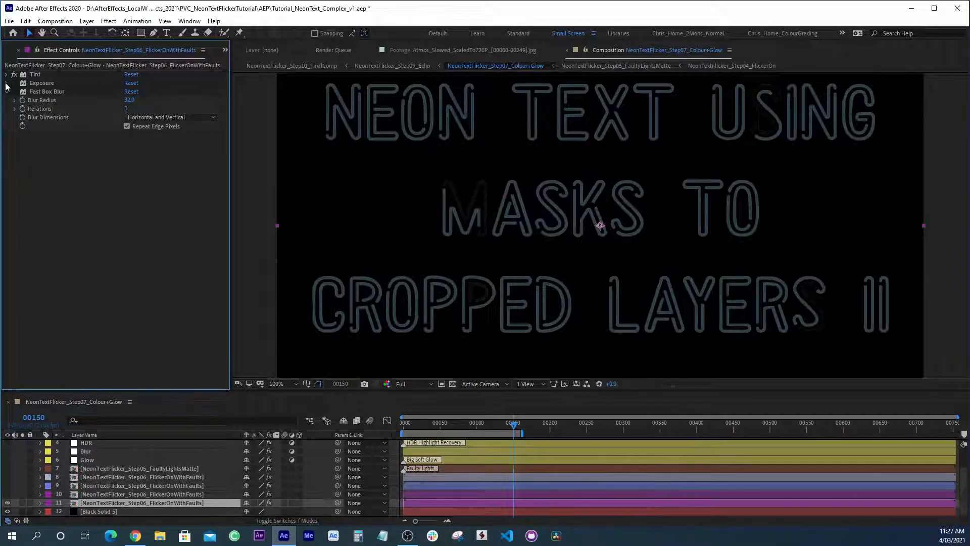
click(7, 83)
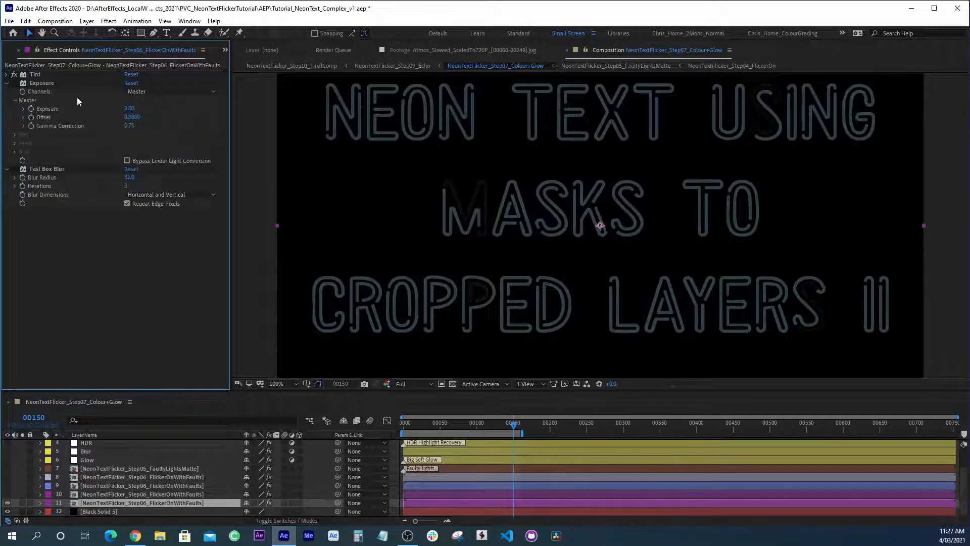
click(14, 84)
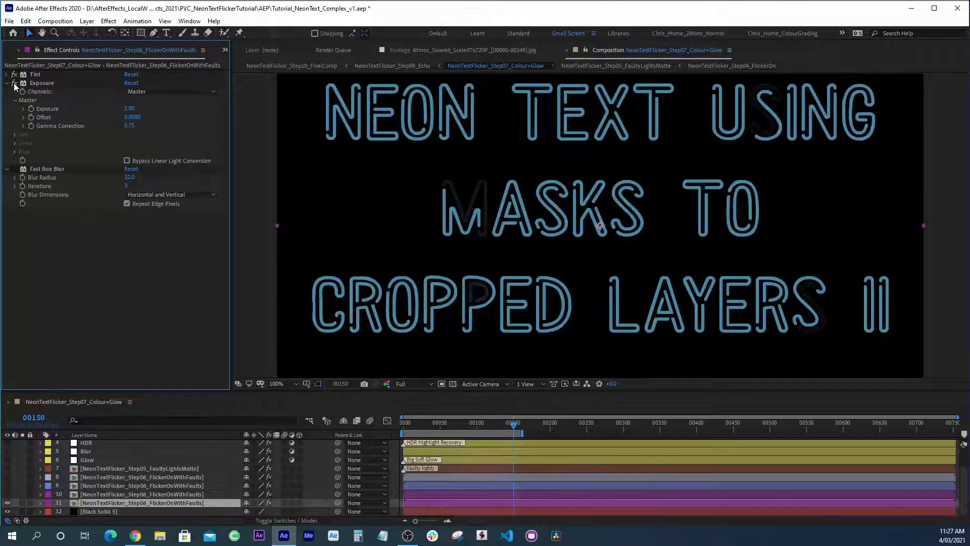
Turn layer 11's Fast Box Blur effect back on and test a small change to its Blur Radius
click(15, 170)
click(15, 170)
click(14, 169)
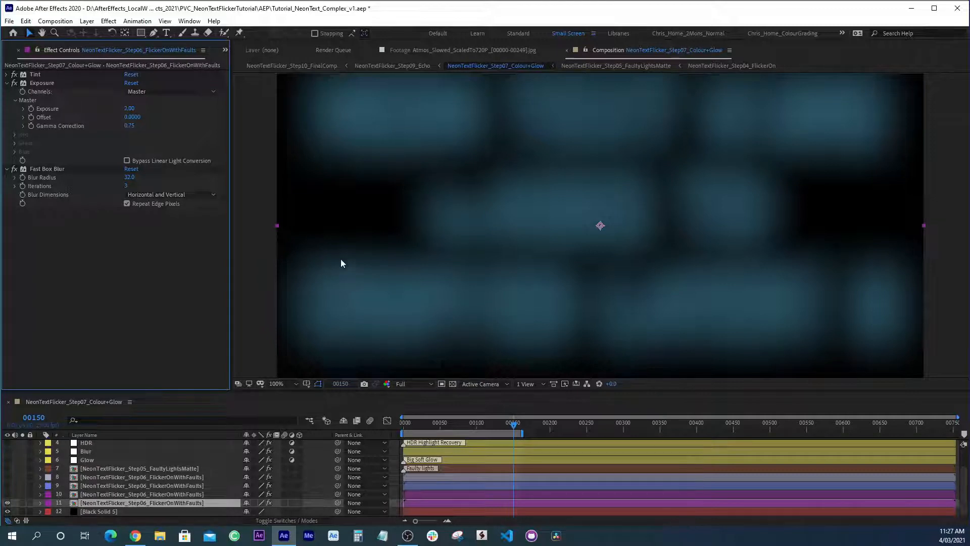
mouse_move(129, 177)
mouse_down()
mouse_move(152, 180)
mouse_move(119, 183)
mouse_move(135, 184)
mouse_up()
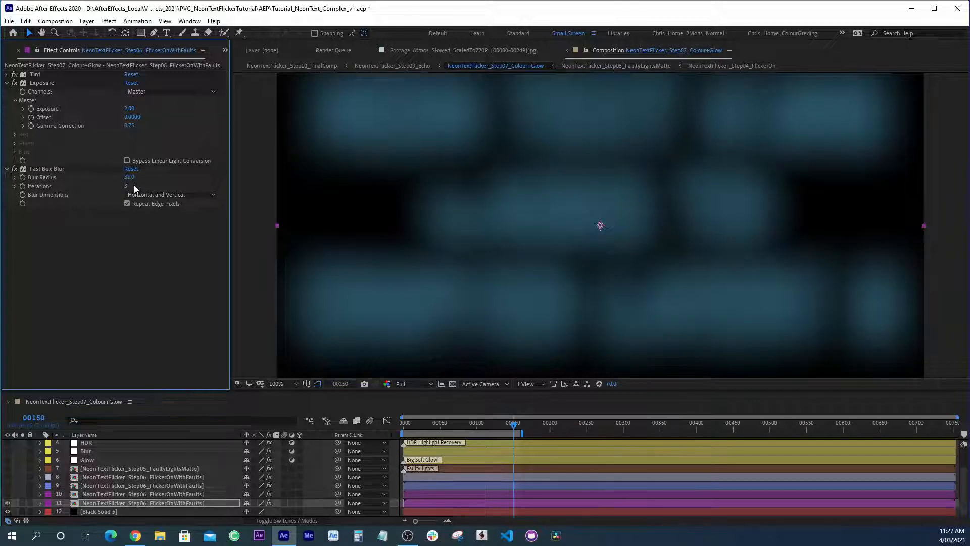
Hide layer 11, make layer 10 visible and show layer 10's effect settings
click(7, 503)
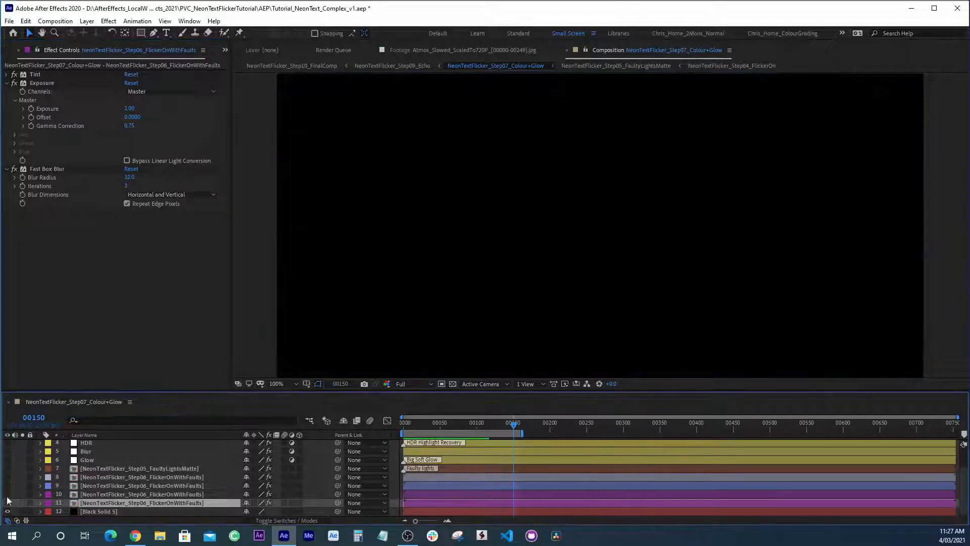
click(7, 494)
click(98, 494)
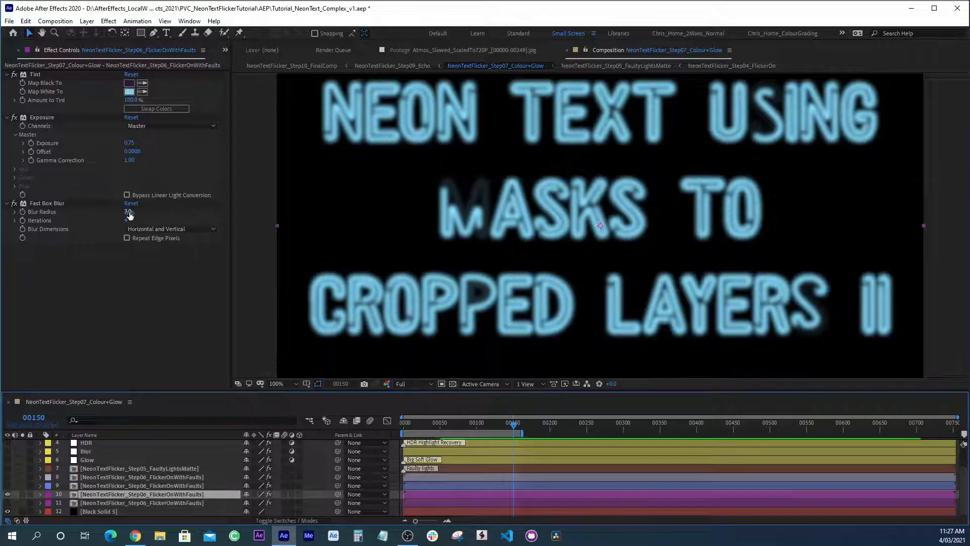
Reveal the layers' blending modes and make layer 11 visible again, comparing the glow with layer 10 off and on
click(271, 519)
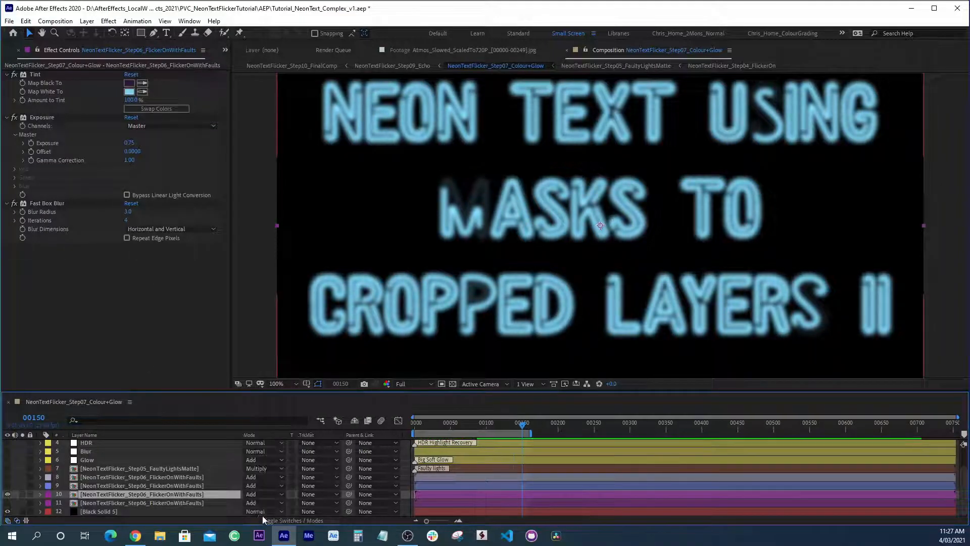
click(177, 502)
click(176, 494)
click(7, 502)
click(7, 494)
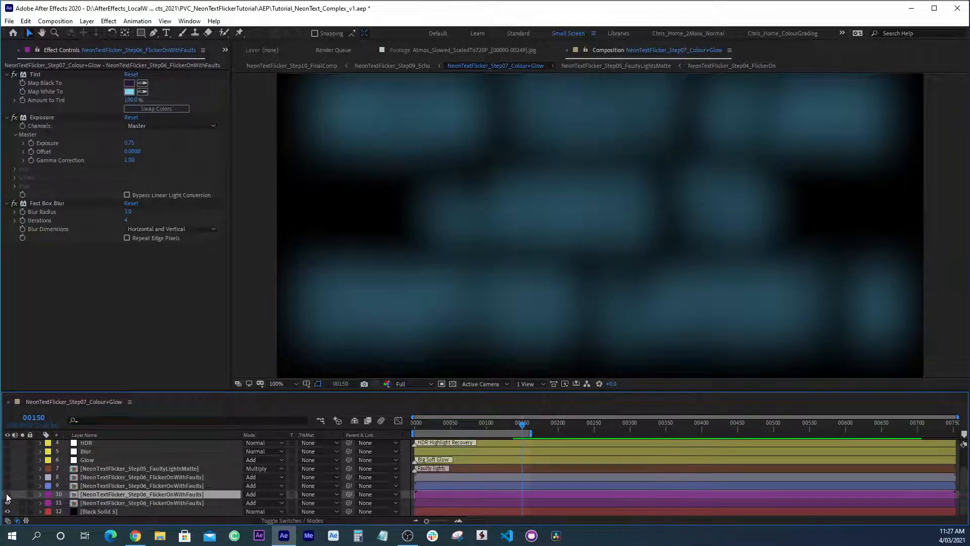
click(7, 494)
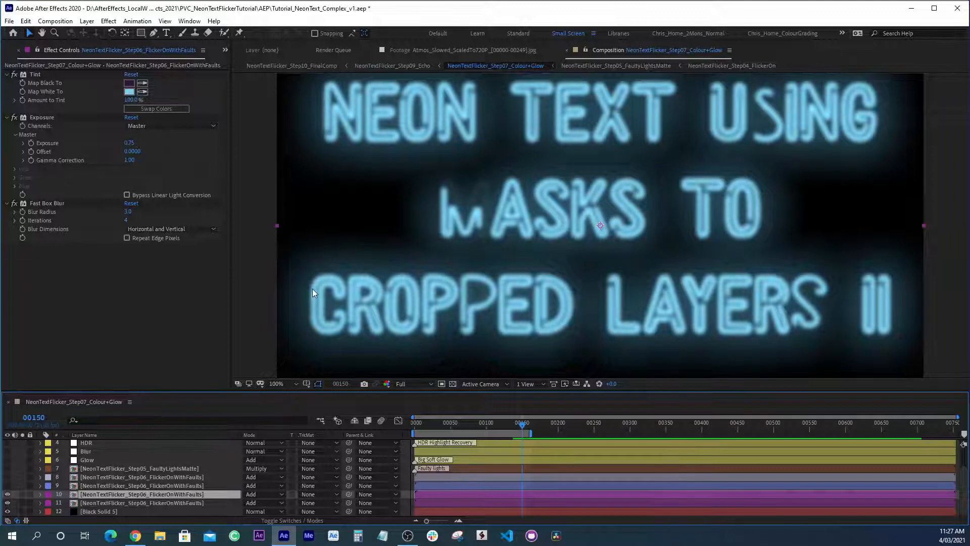
Make layer 9 visible, solo it, and turn off its Tint and Fast Box Blur effects
click(93, 486)
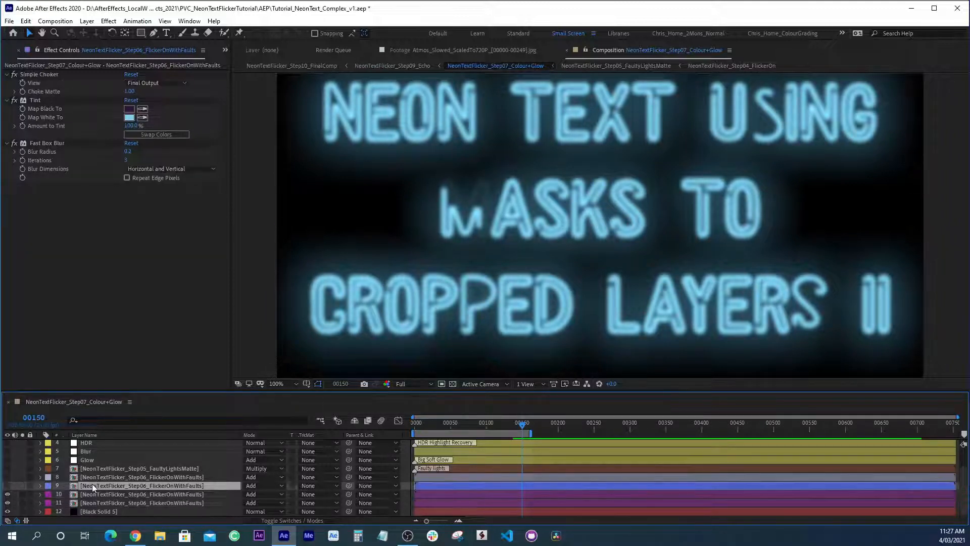
click(7, 486)
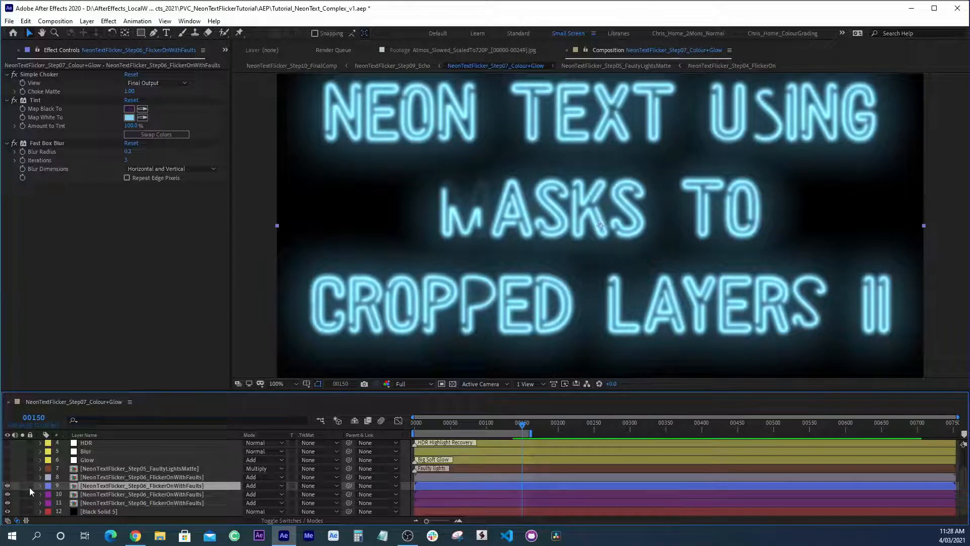
click(22, 486)
click(14, 100)
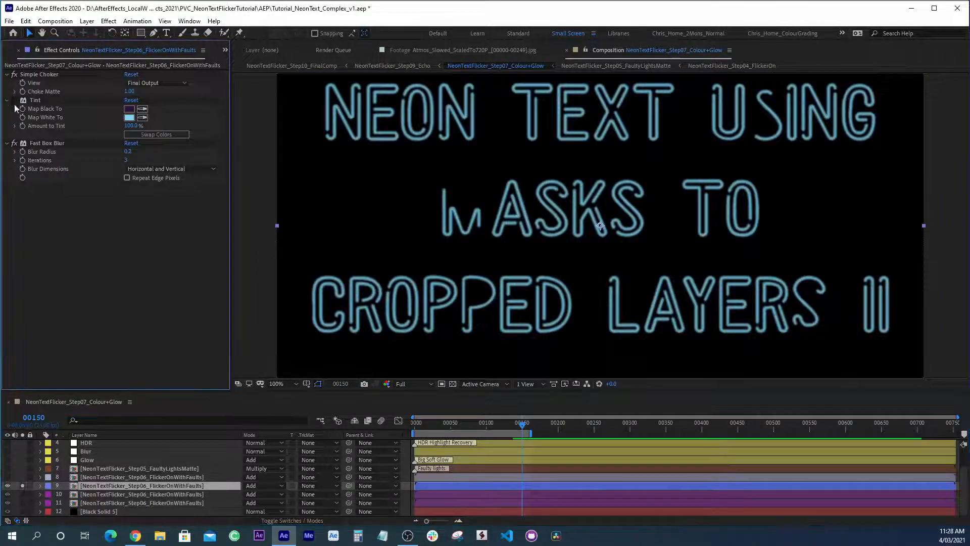
click(14, 143)
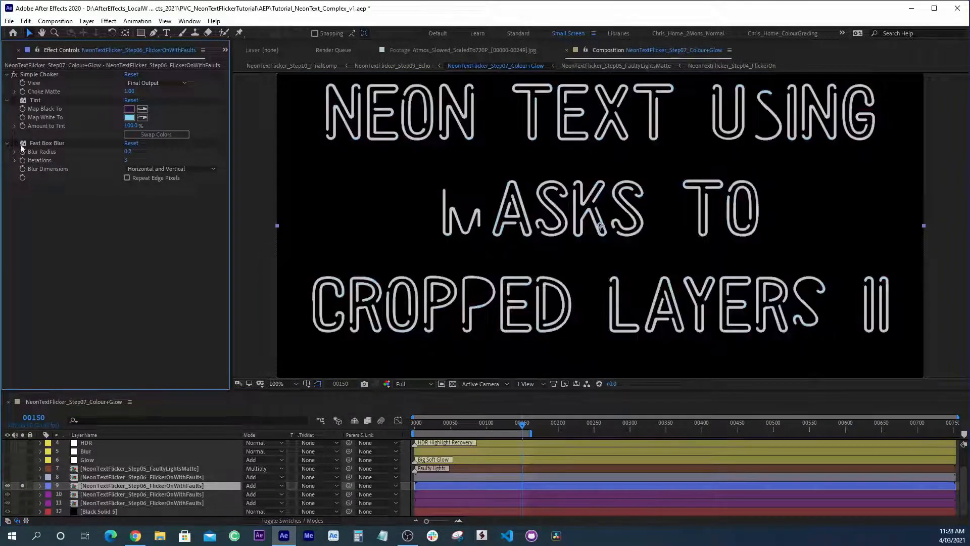
Compare layer 9 with Simple Choker off and on, try a higher Choke Matte value, and undo it
click(14, 75)
click(15, 74)
click(14, 74)
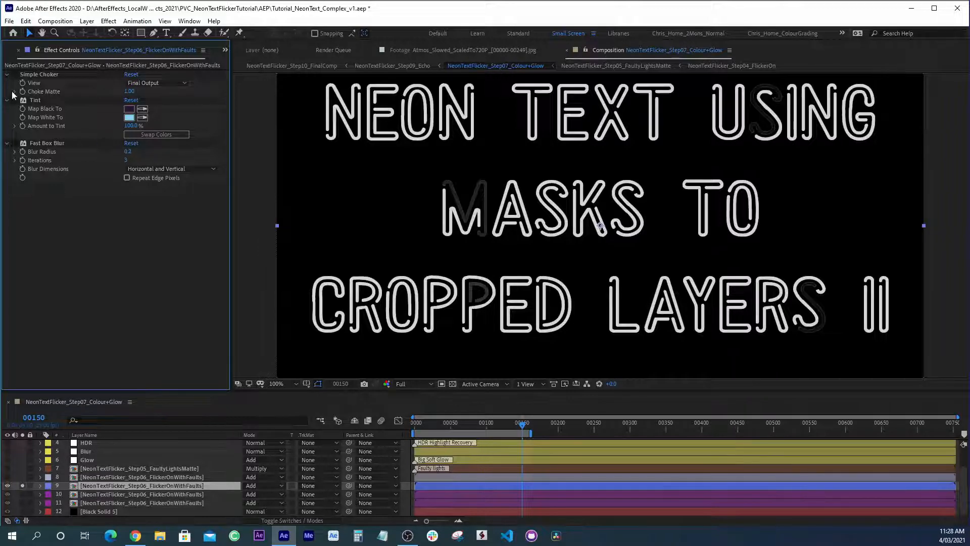
click(19, 76)
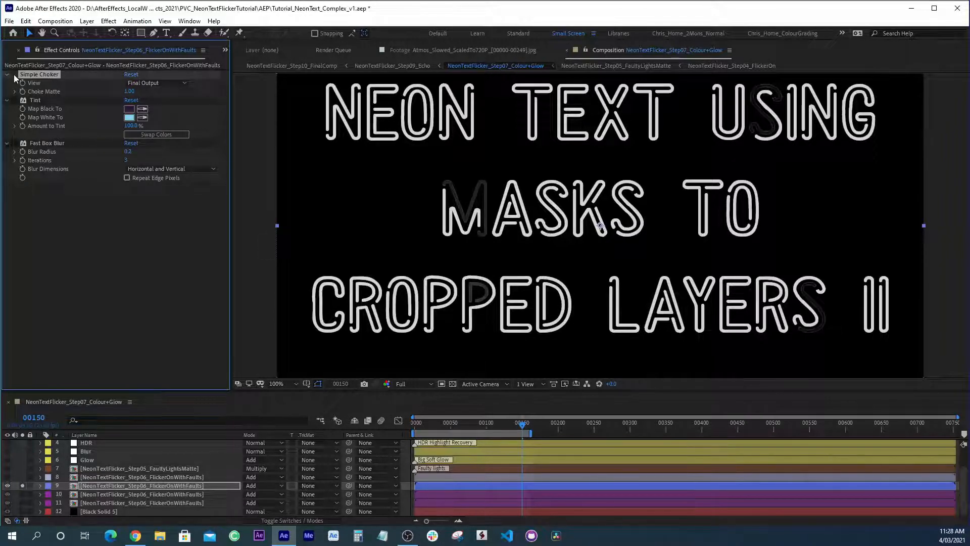
drag(127, 92, 141, 94)
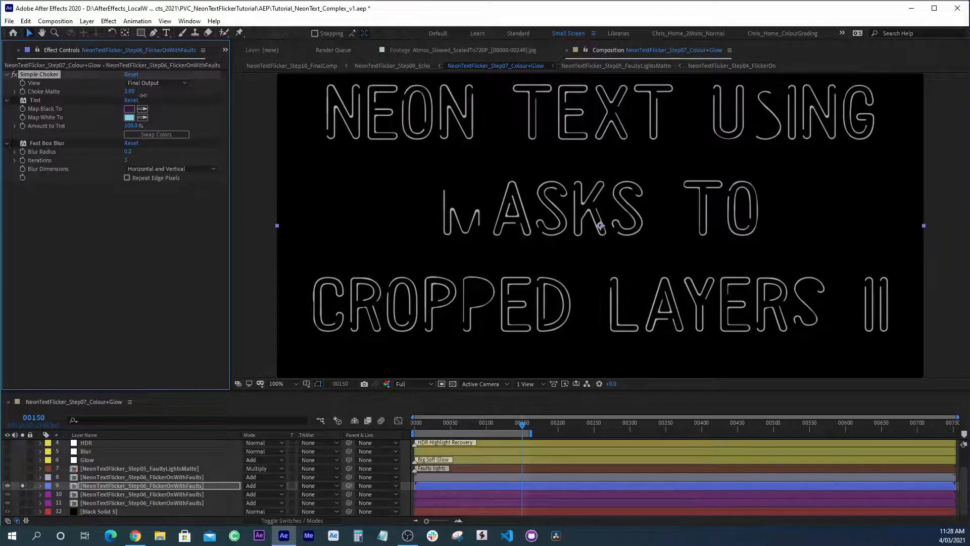
key(ctrl+z)
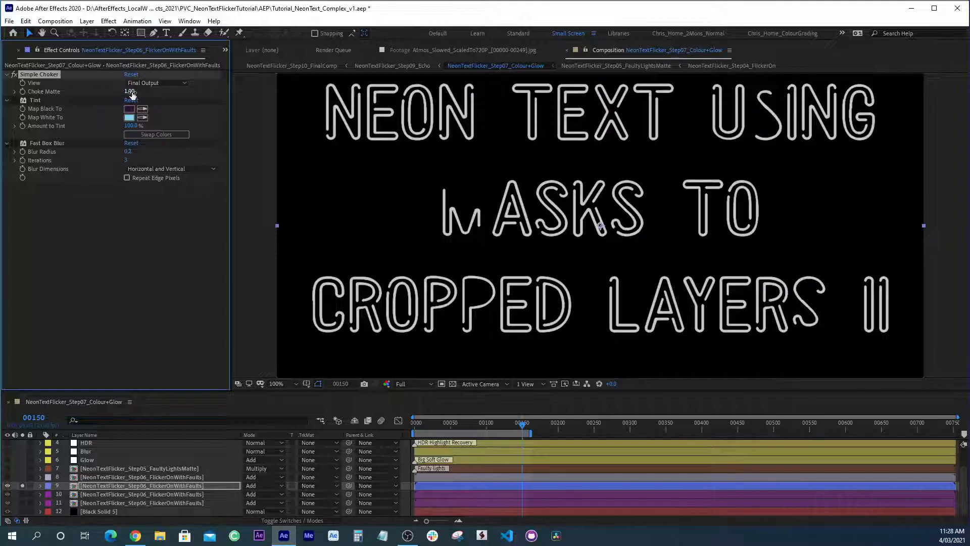
Turn layer 9's Tint and Fast Box Blur effects back on and end the layer's solo
click(14, 100)
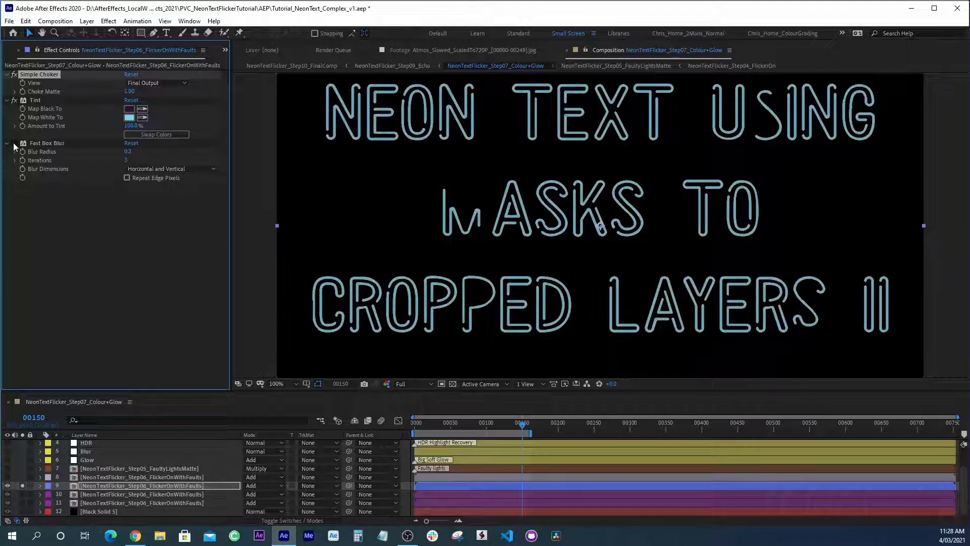
click(30, 144)
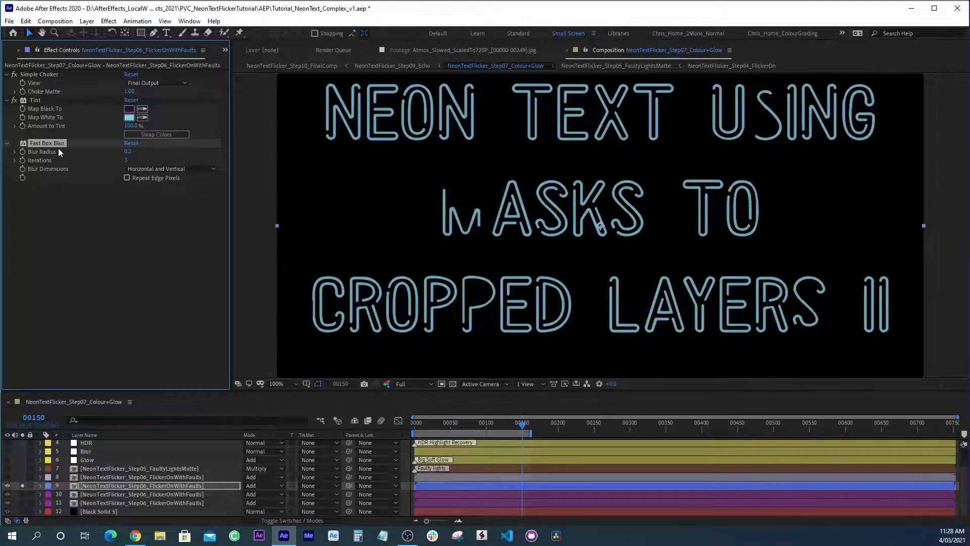
click(14, 144)
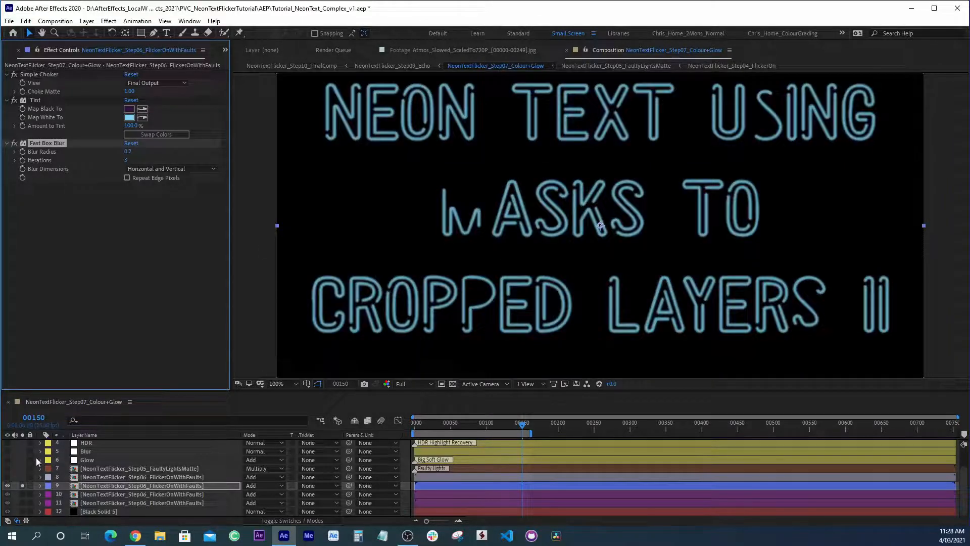
click(22, 485)
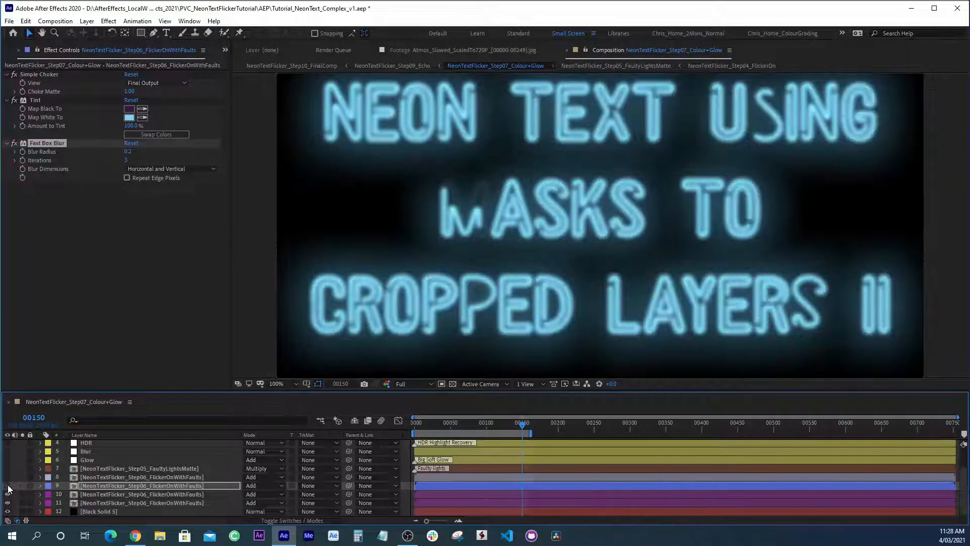
Examine the letter edges at 800% magnification with layer 9's Fast Box Blur off and on
key(period)
key(period)
key(period)
key(period)
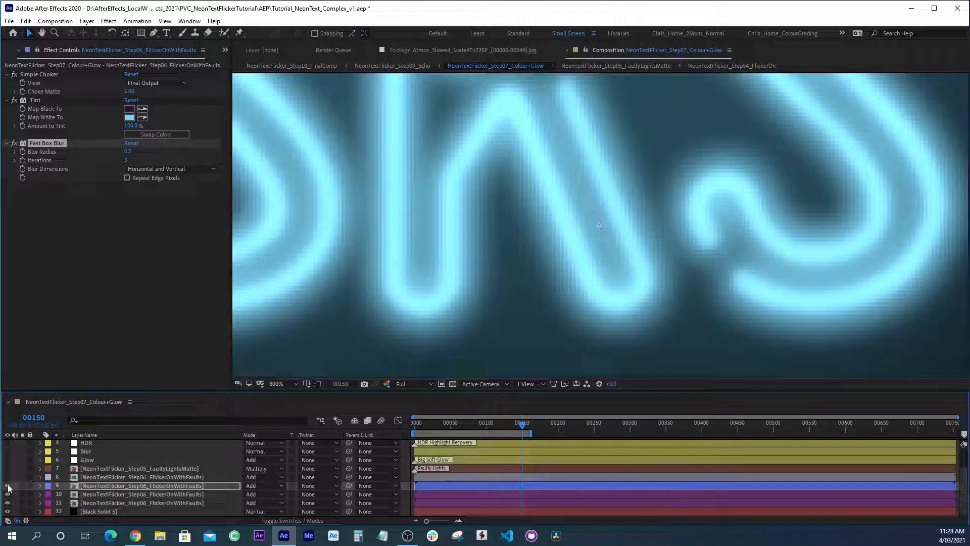
click(14, 144)
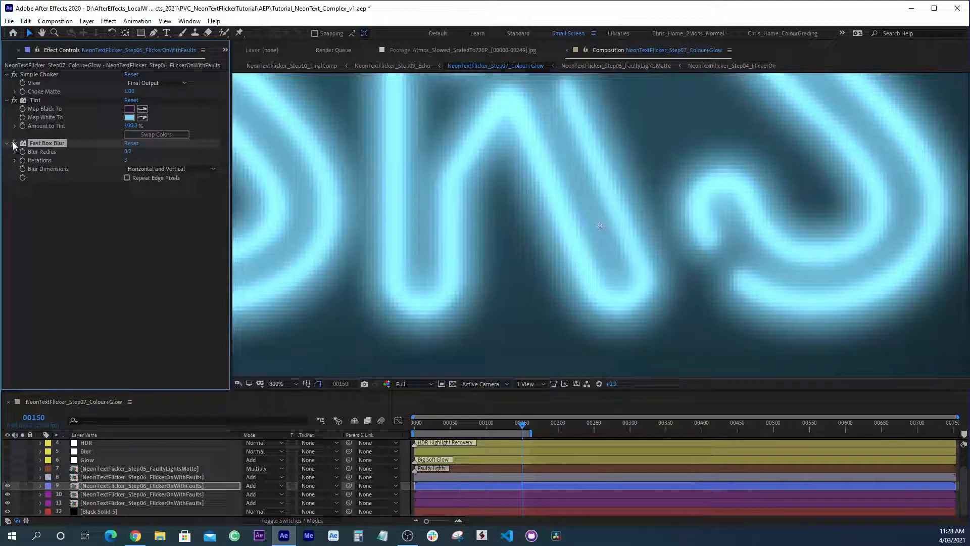
click(14, 144)
click(14, 144)
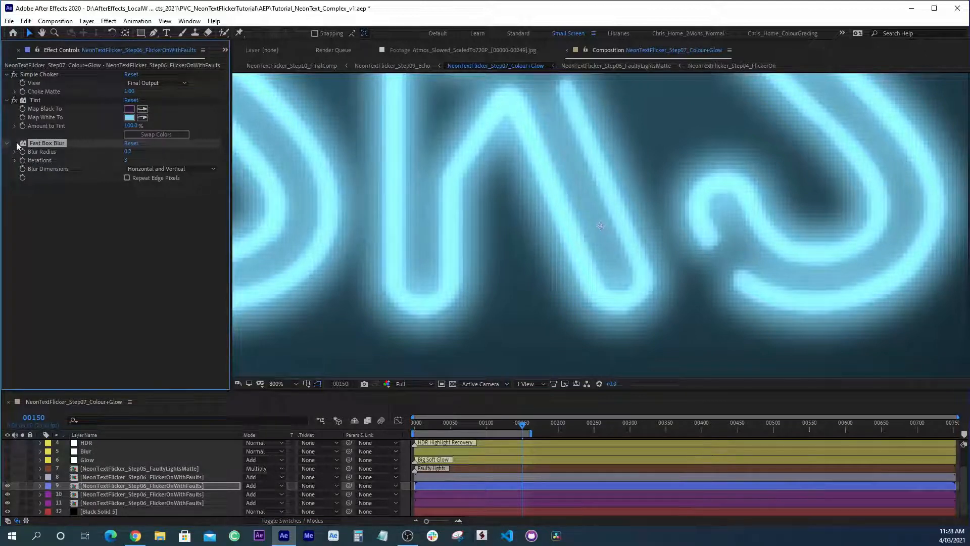
Set layer 9's Fast Box Blur radius to 0.15 and compare the edges with the blur off and on
click(130, 151)
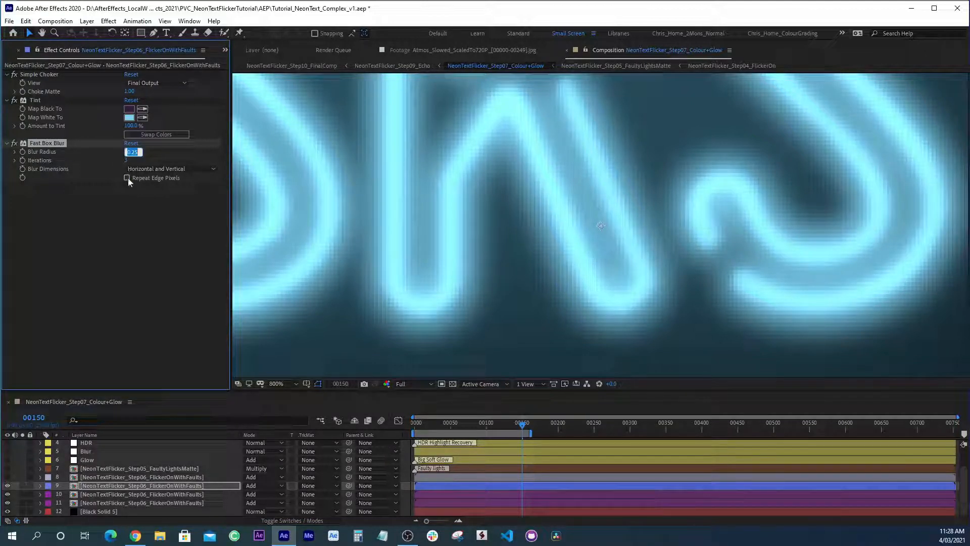
text(15)
key(Return)
click(14, 144)
click(14, 143)
click(14, 144)
key(grave)
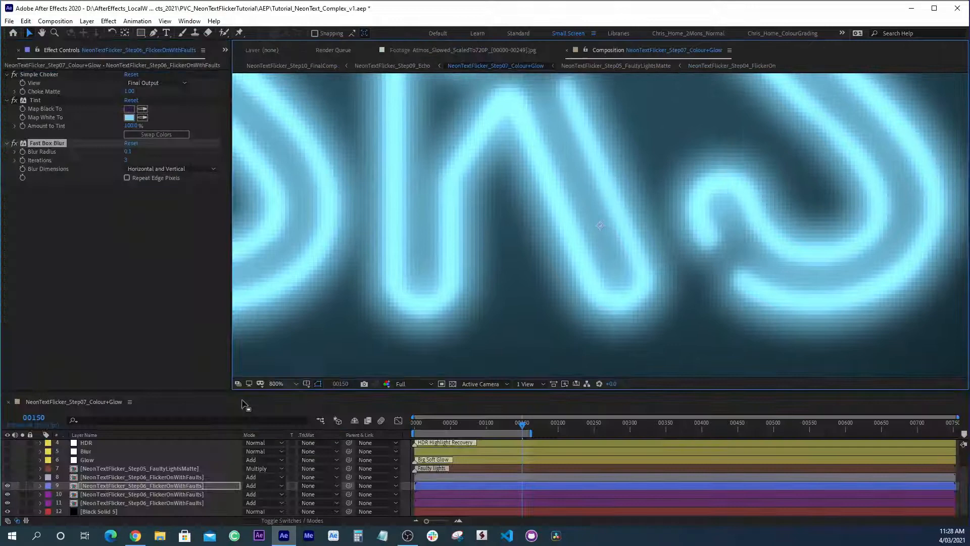
Make layer 8 visible and check its bright core against the whole neon text at 100% magnification
click(101, 477)
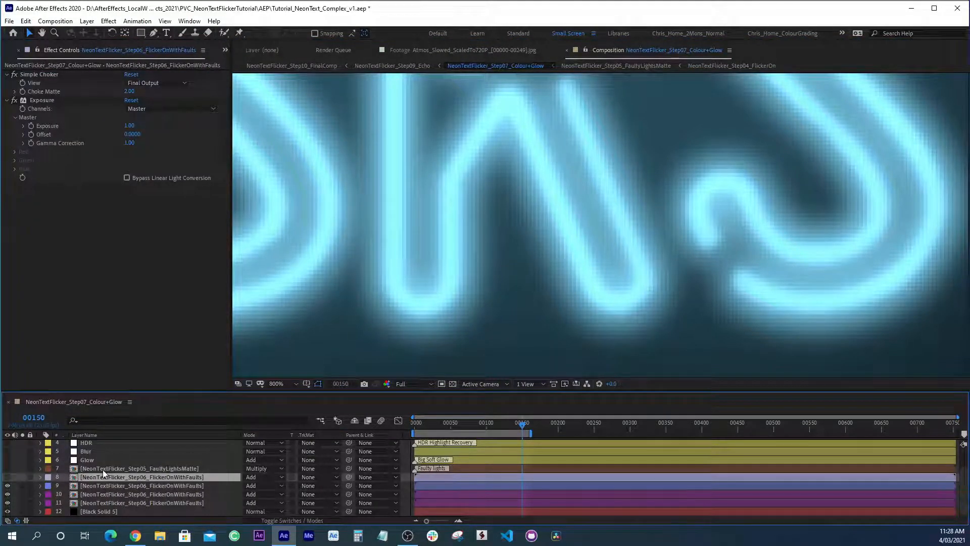
click(7, 477)
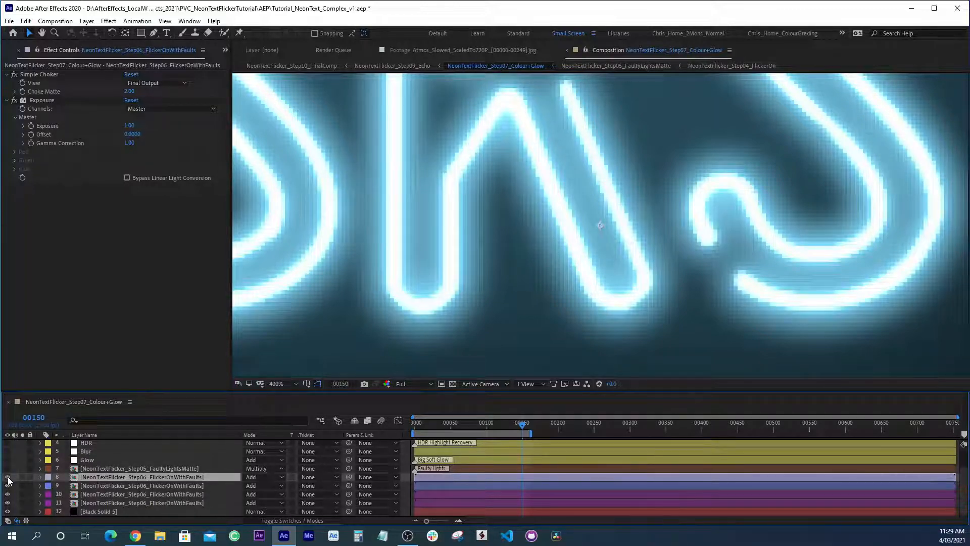
key(comma)
key(comma)
key(comma)
key(comma)
key(comma)
key(comma)
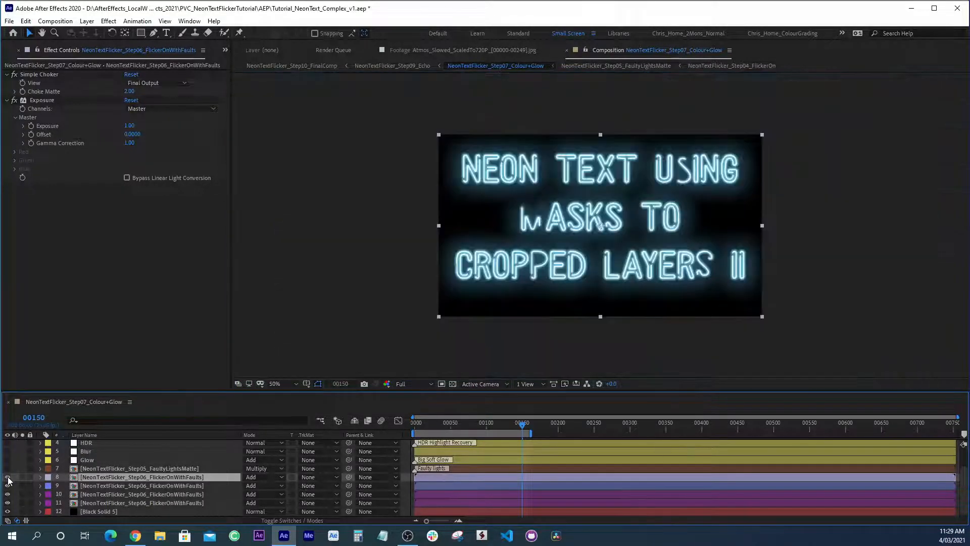
key(period)
key(period)
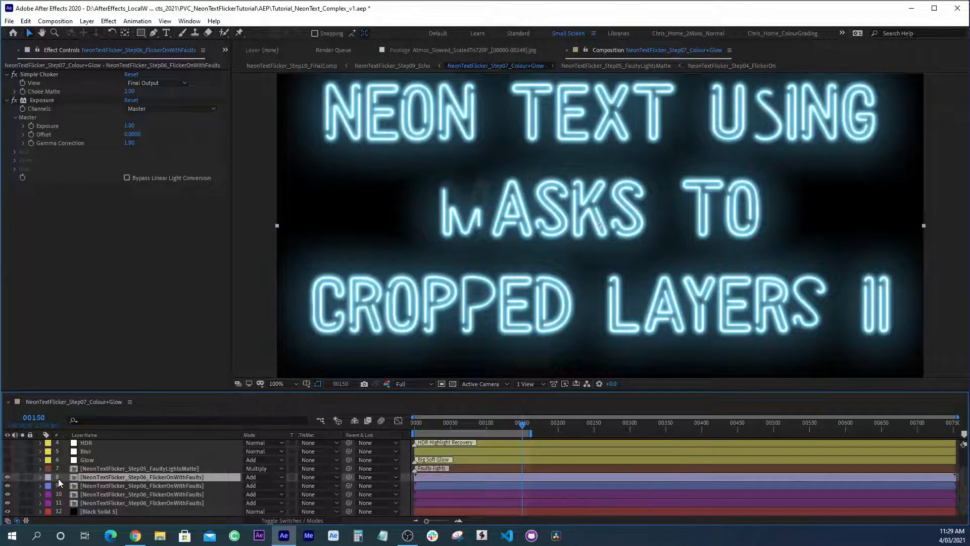
Set the Blur Radius of layer 9's Fast Box Blur to 0.2
click(96, 483)
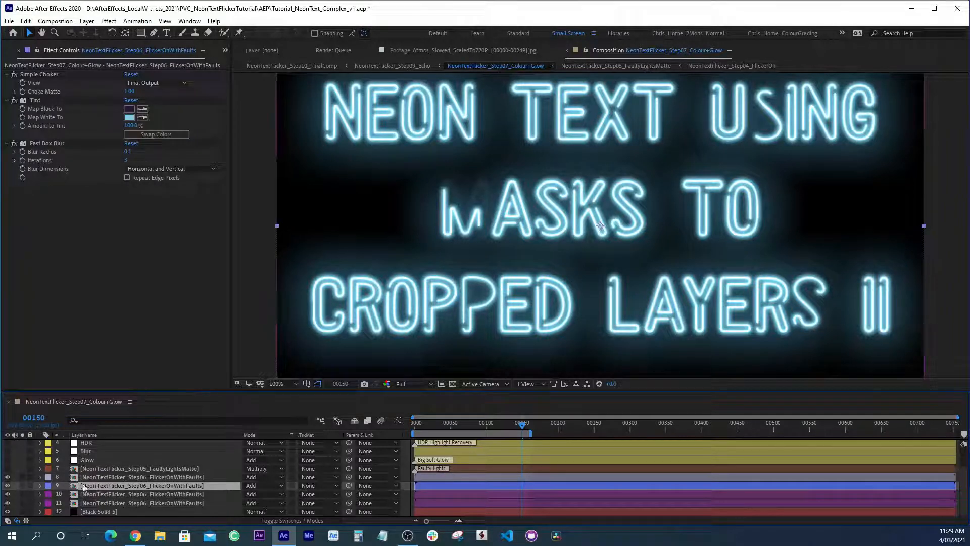
key(period)
click(127, 152)
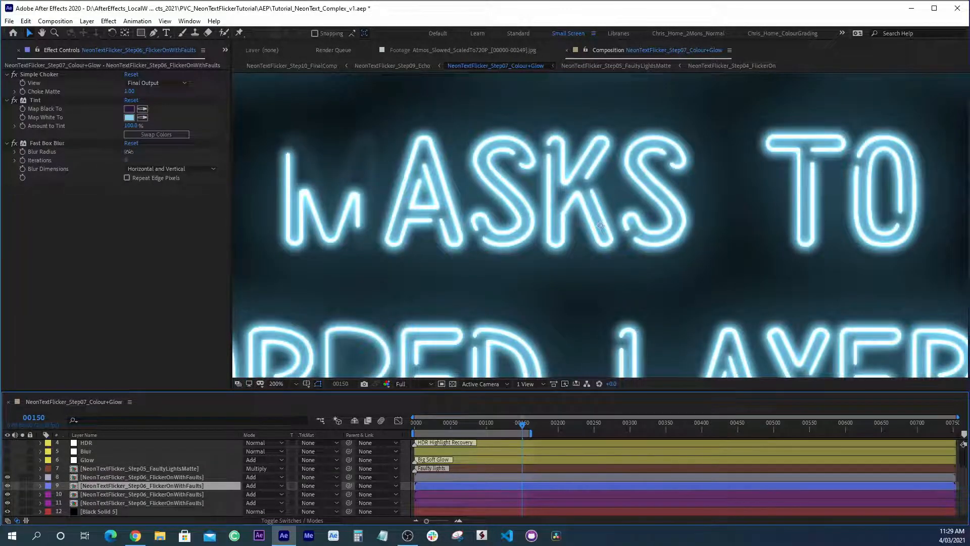
text(2)
key(Return)
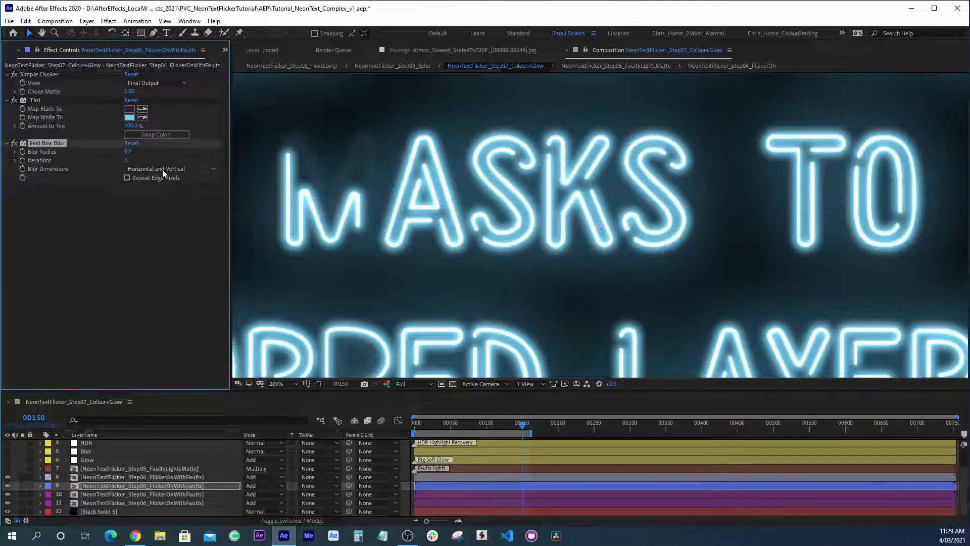
Solo layer 8, check its effects against layer 9's, and turn off layer 8's Exposure effect
click(125, 477)
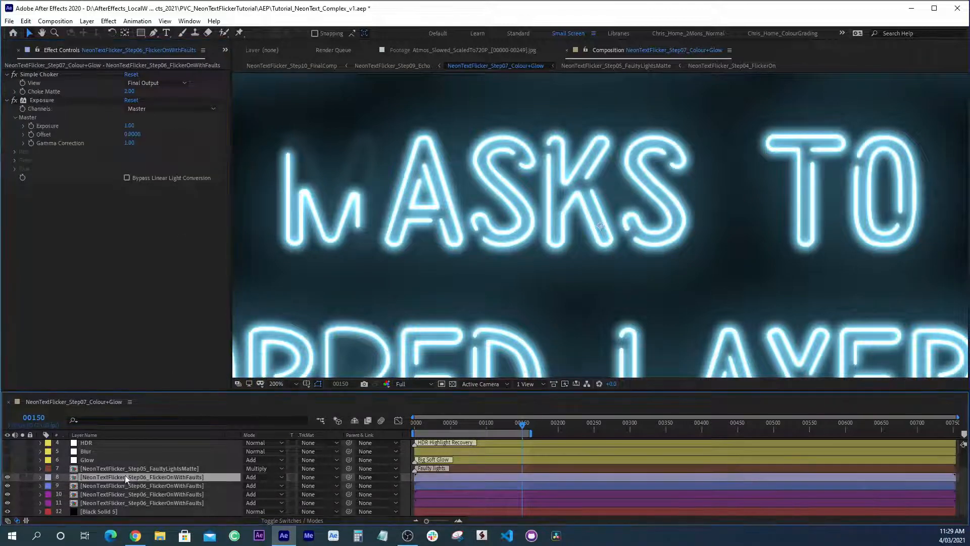
click(22, 477)
click(107, 485)
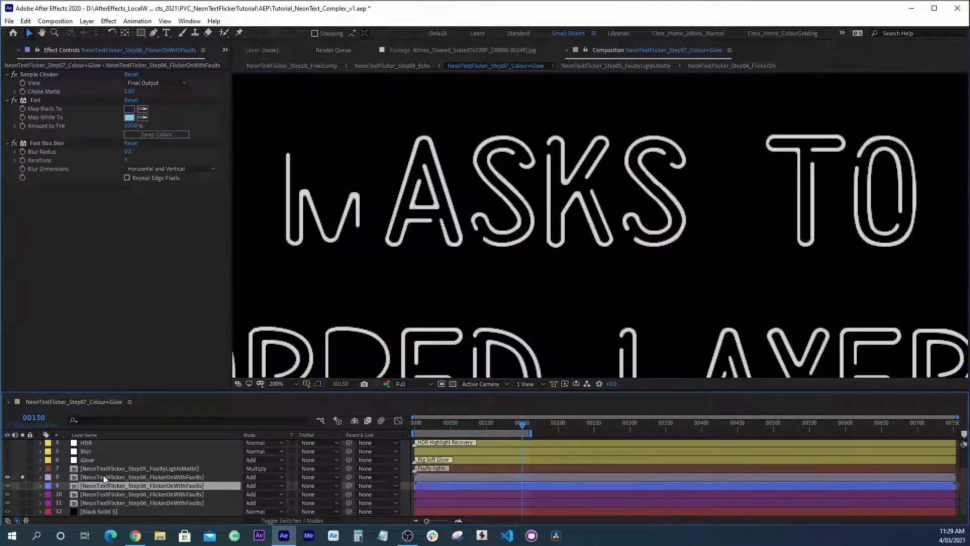
click(104, 475)
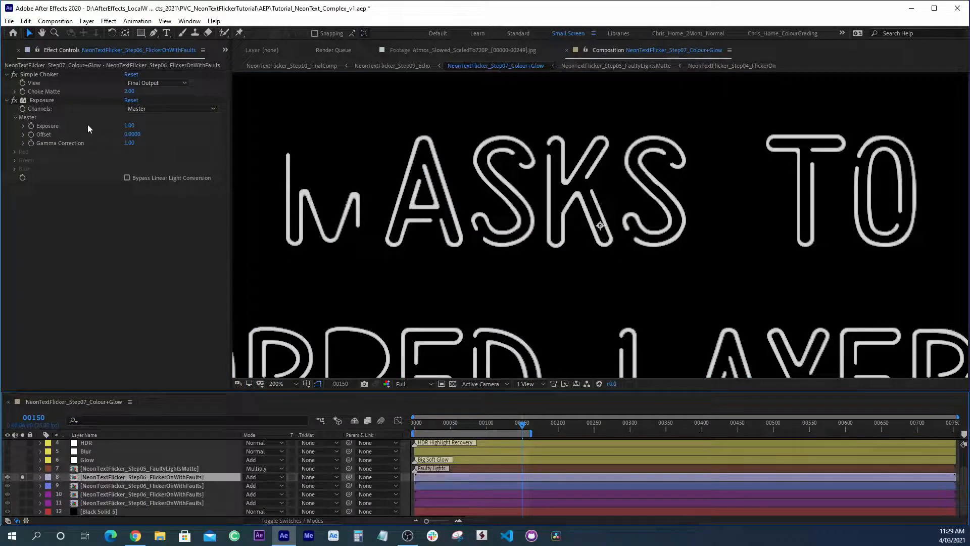
click(15, 100)
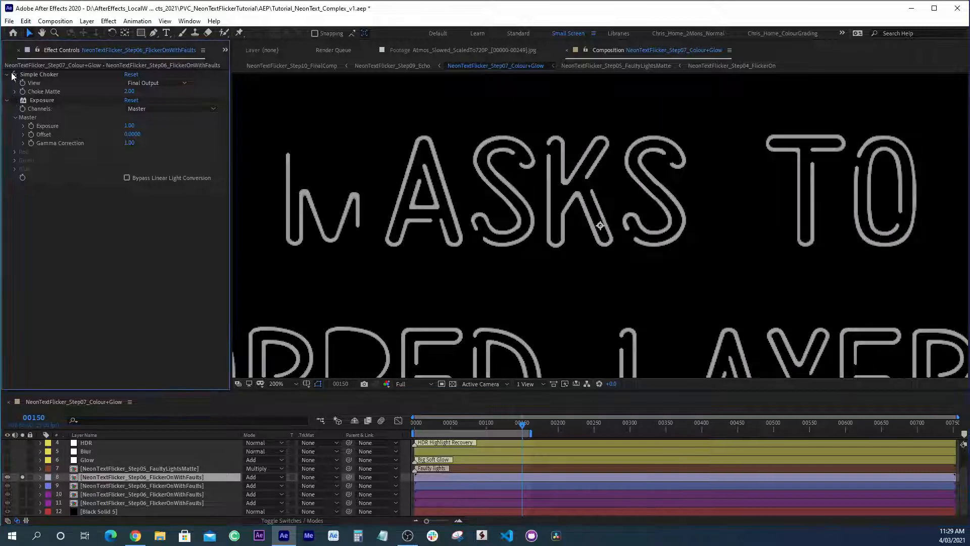
Compare layer 8 with its Simple Choker off and on, turn its Exposure effect back on and unsolo the layer
click(14, 75)
click(45, 75)
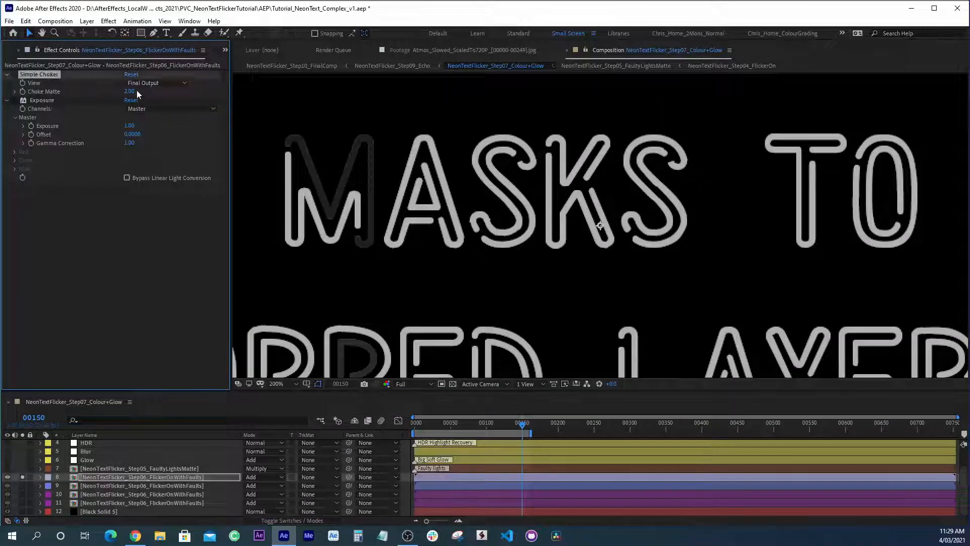
click(14, 74)
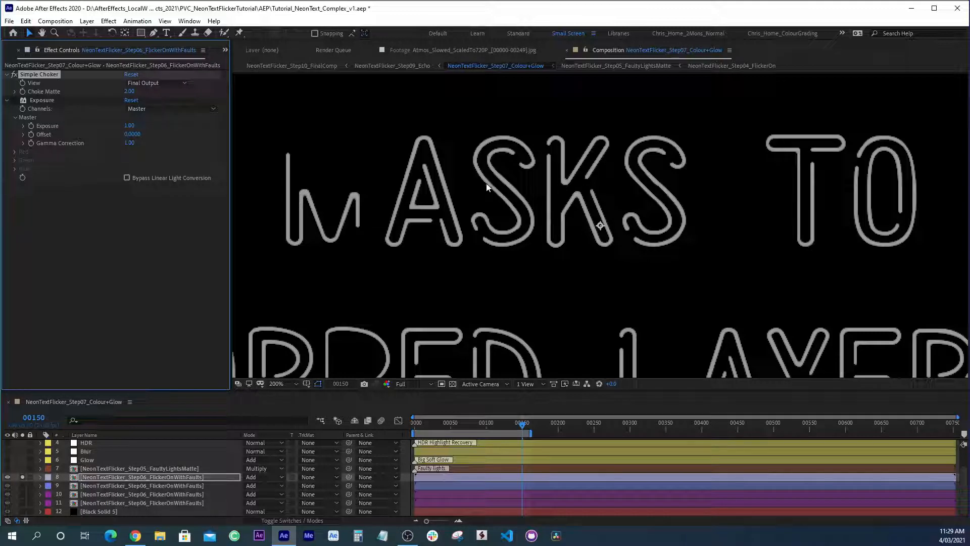
click(14, 100)
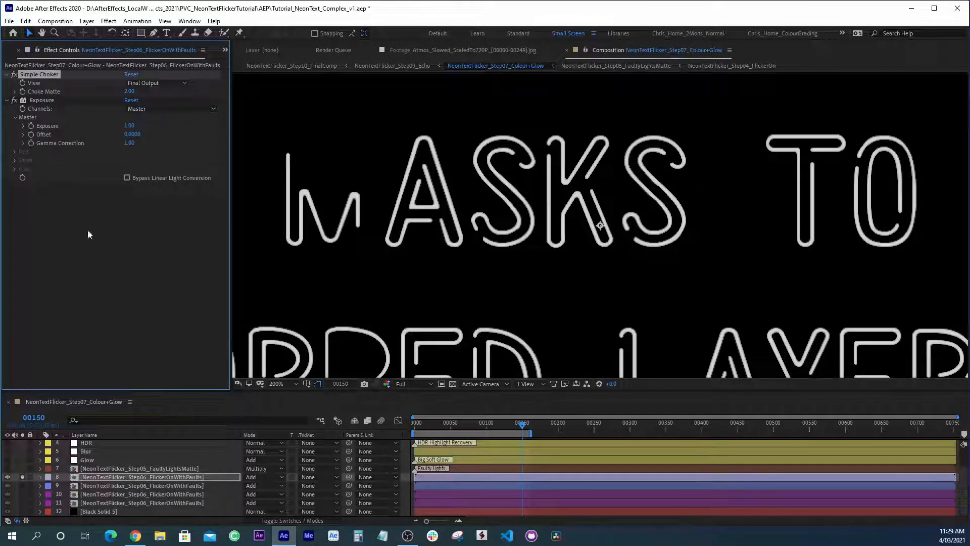
click(22, 477)
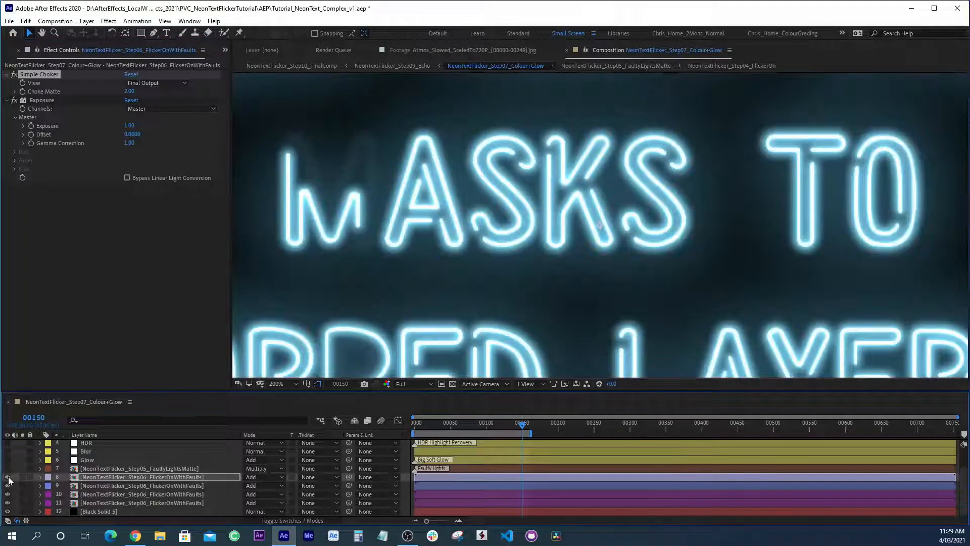
Compare the neon text with layer 8 hidden and visible at several magnifications, and check layer 8 briefly on its own
key(period)
key(period)
key(period)
key(period)
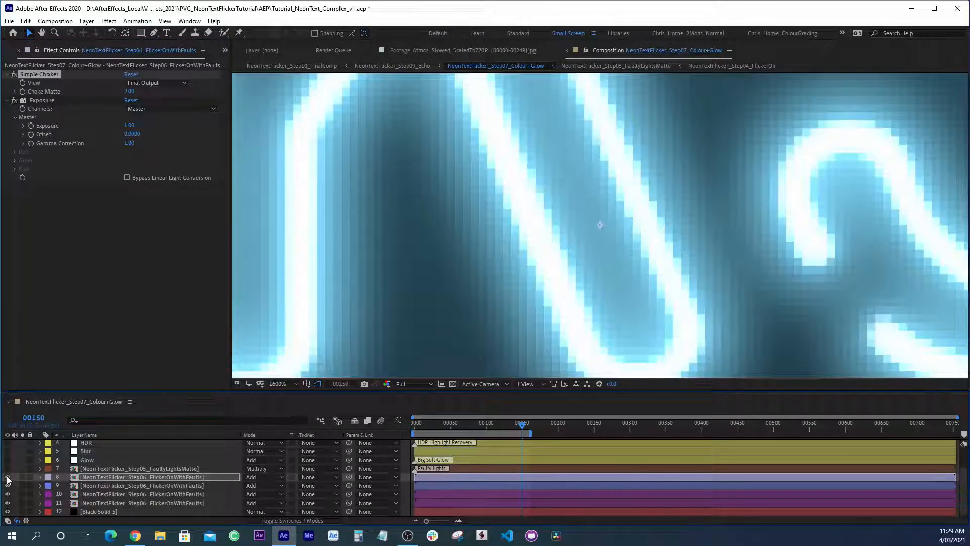
key(comma)
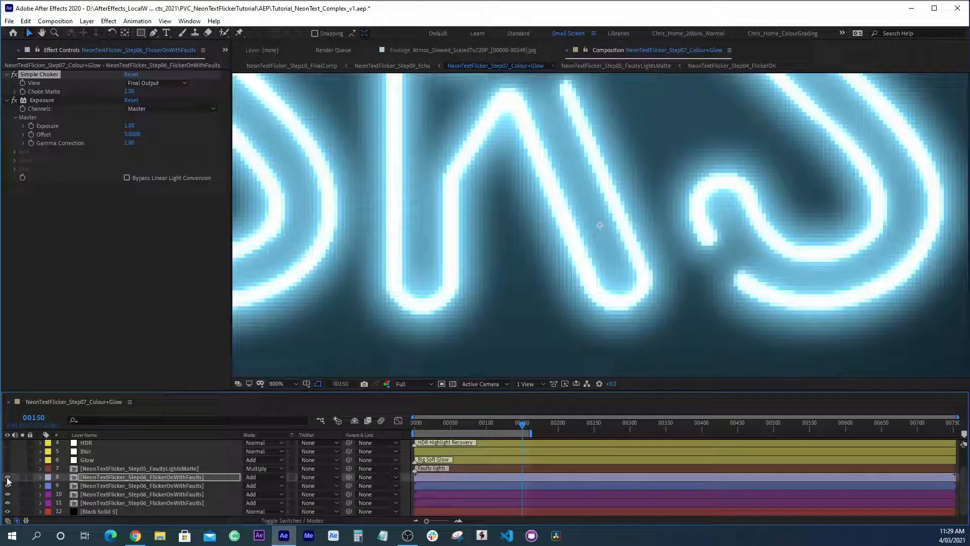
click(7, 477)
click(7, 477)
key(comma)
key(comma)
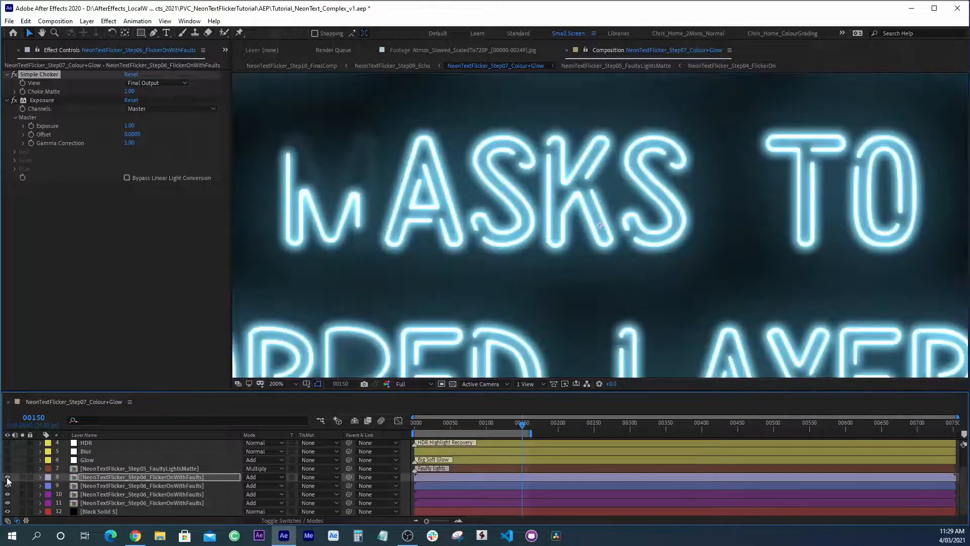
click(7, 478)
click(7, 477)
key(comma)
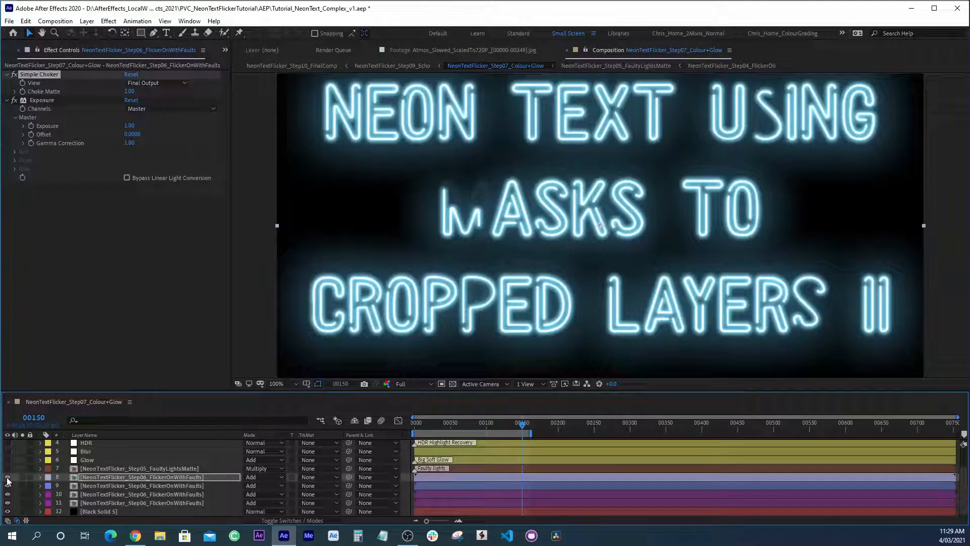
key(comma)
key(period)
click(22, 476)
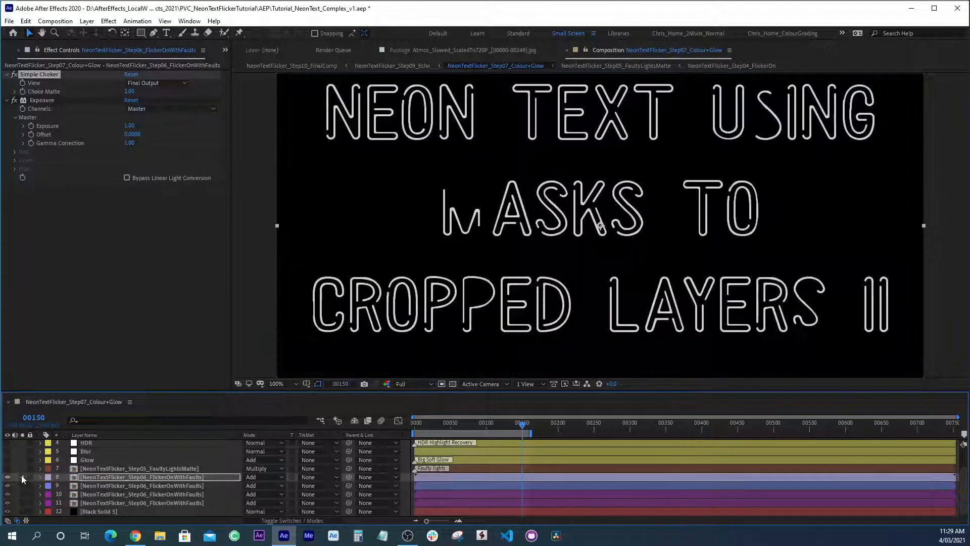
click(23, 476)
Copy the Tint effect from layer 9 to layer 8 and place it above Simple Choker in the effect order
click(90, 484)
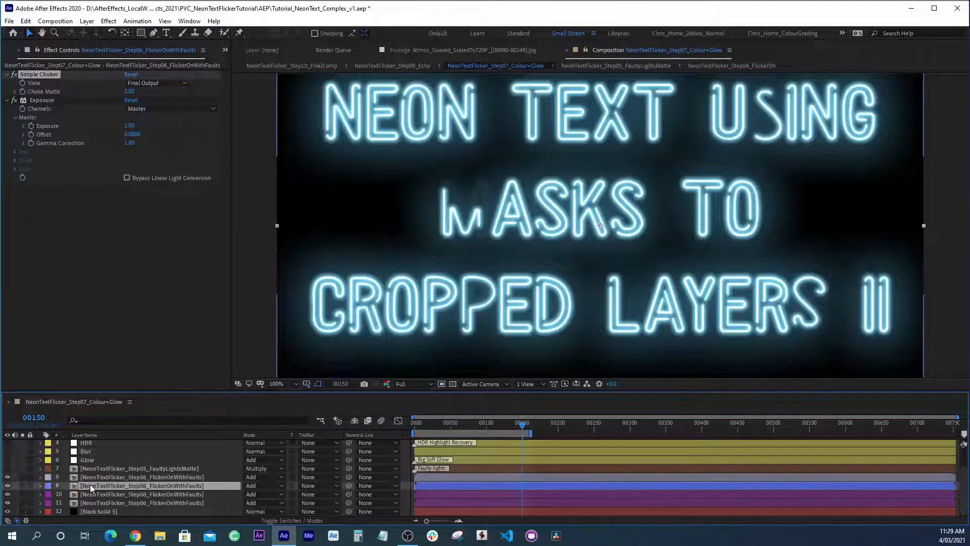
key(e)
click(68, 502)
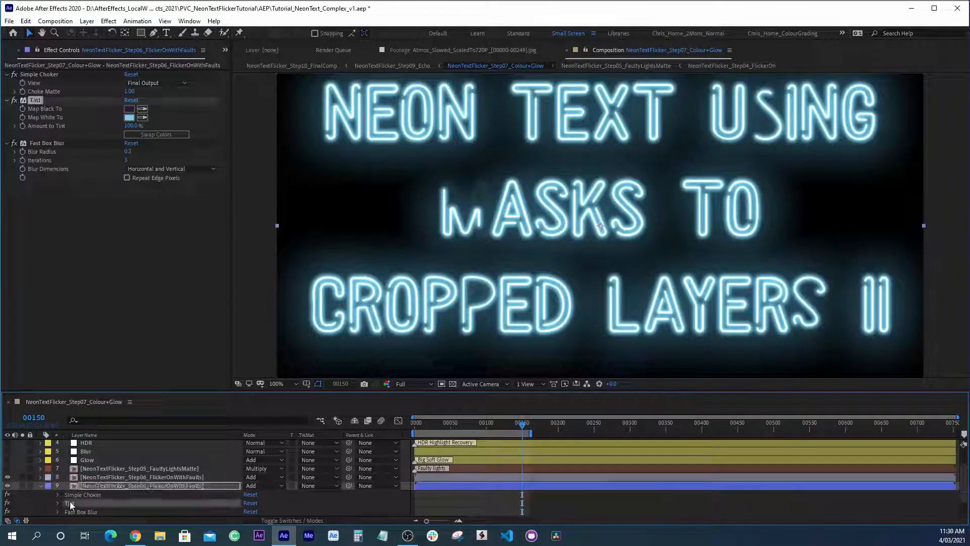
click(41, 486)
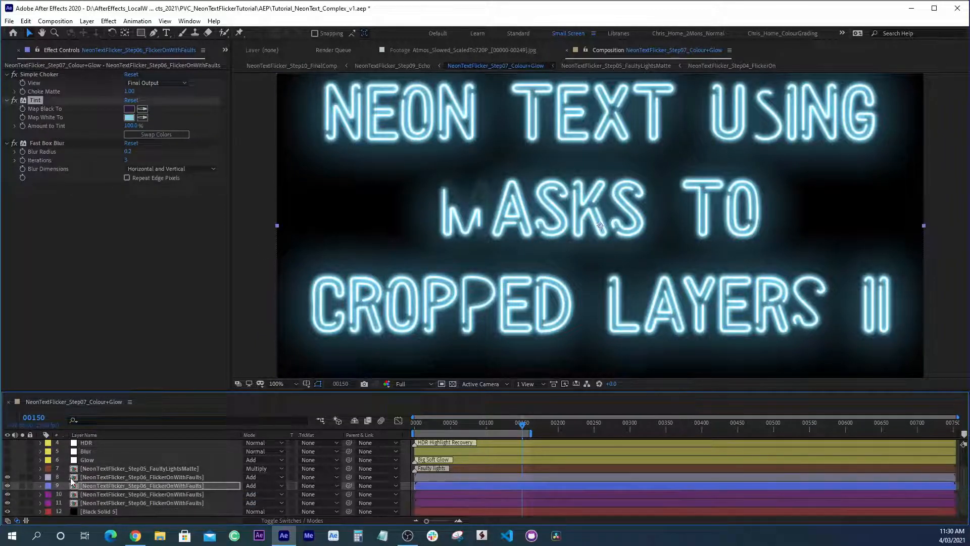
click(90, 477)
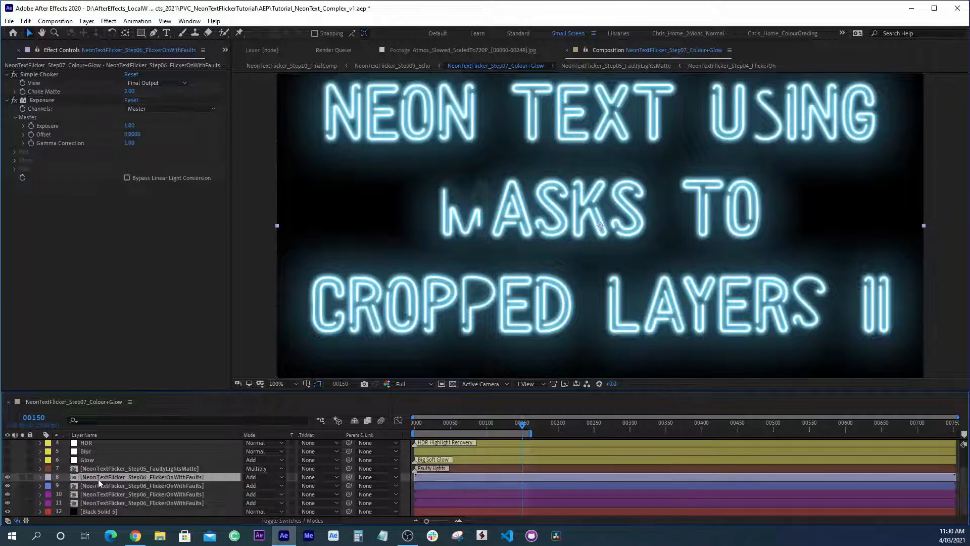
key(ctrl+v)
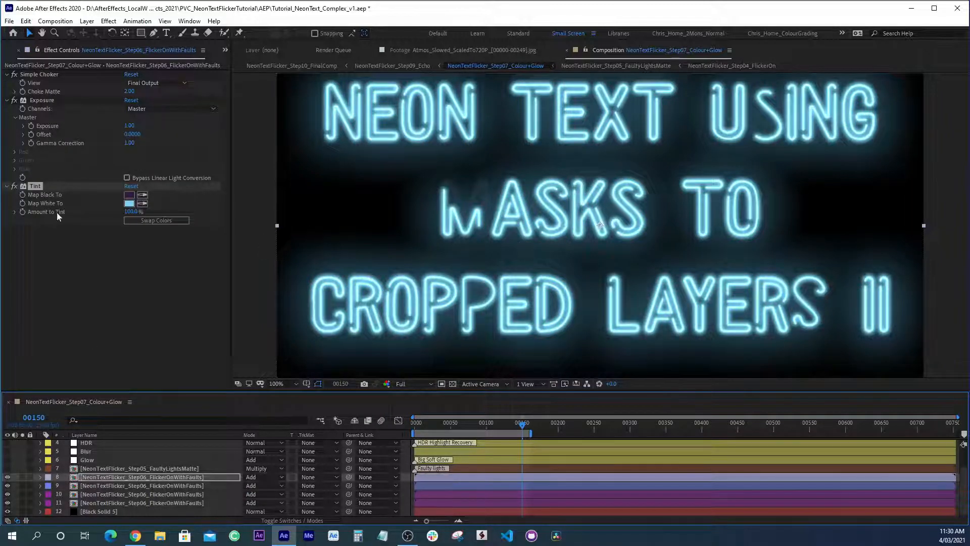
drag(31, 186, 40, 74)
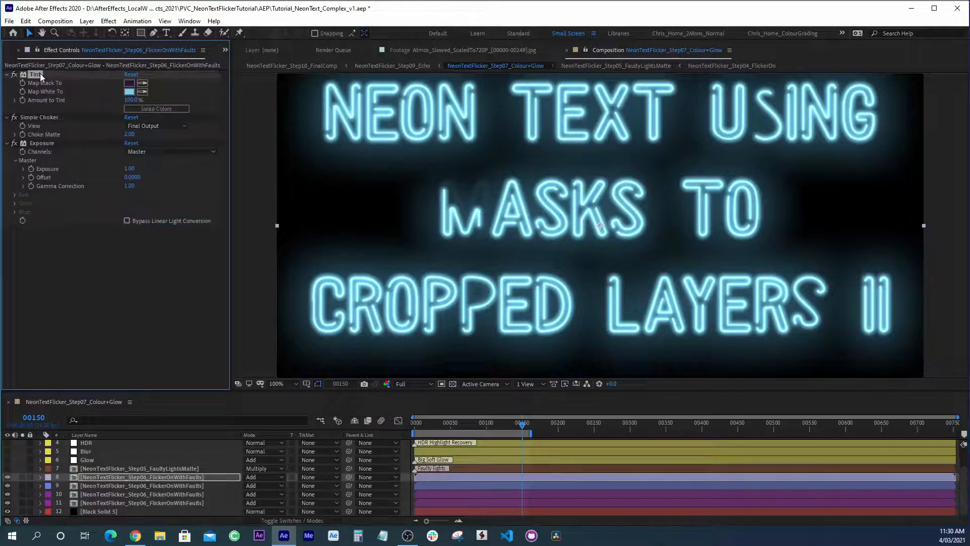
Reduce layer 8's Amount to Tint to 10% while checking the colour of the bright core up close
drag(130, 100, 43, 116)
key(period)
key(period)
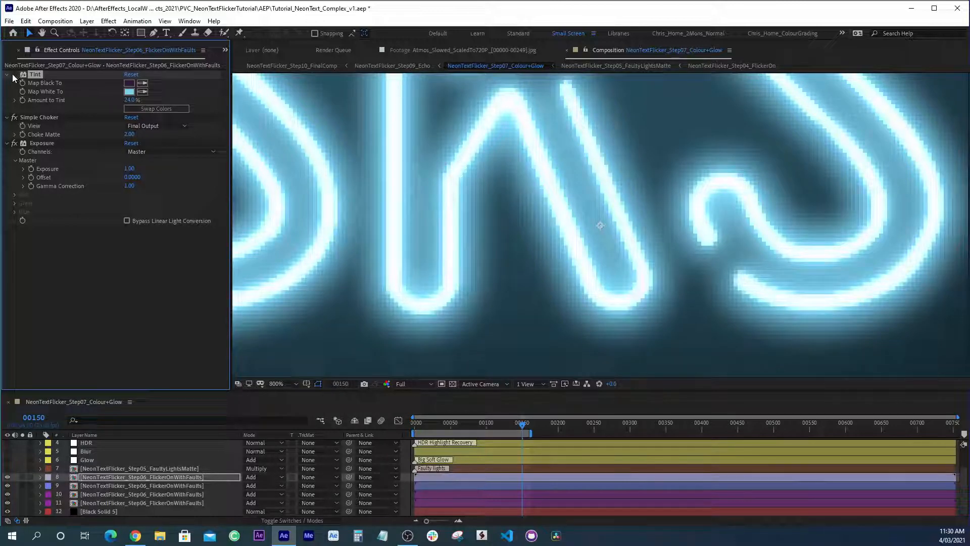
click(129, 100)
key(Return)
key(comma)
key(comma)
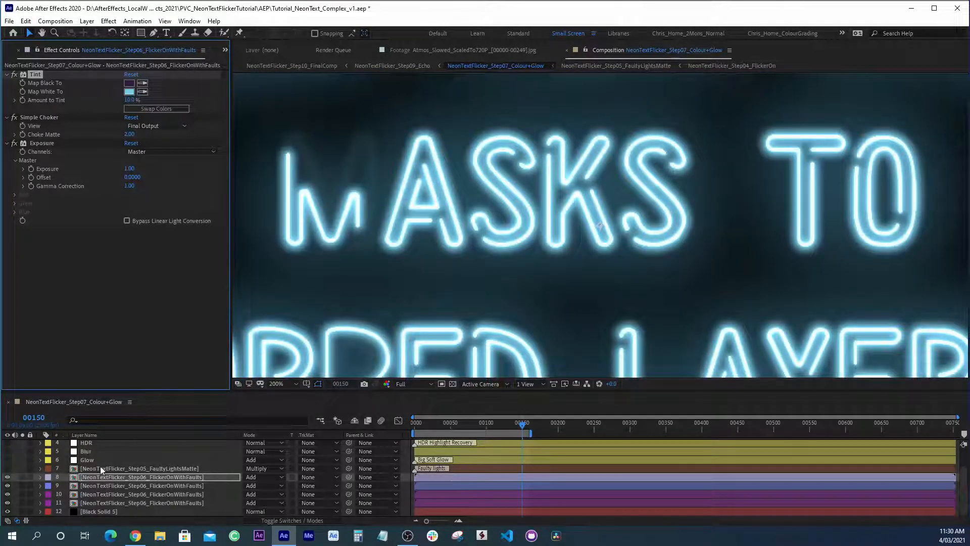
Make the FaultyLightsMatte layer 7 visible and compare the faulty letters with the layer off and on
click(100, 468)
key(comma)
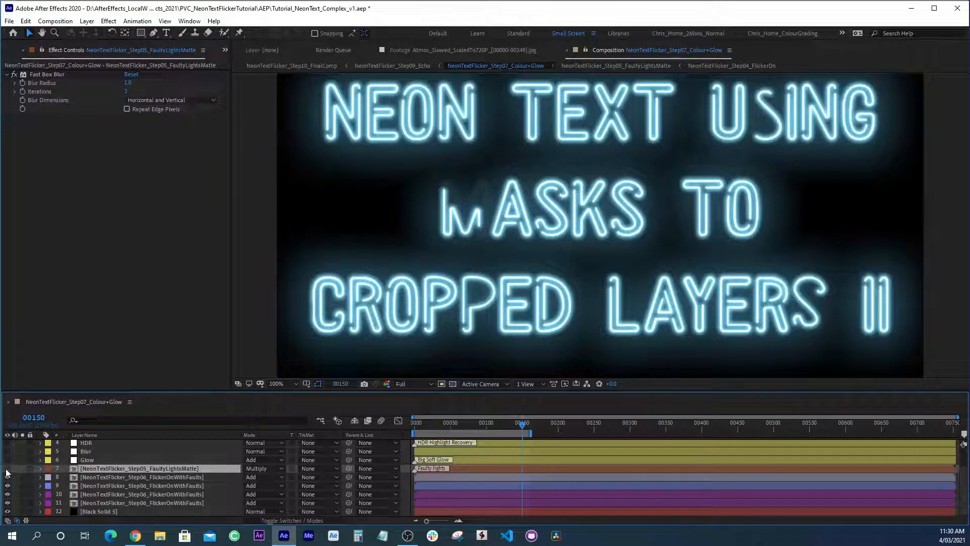
click(122, 477)
click(118, 467)
click(7, 468)
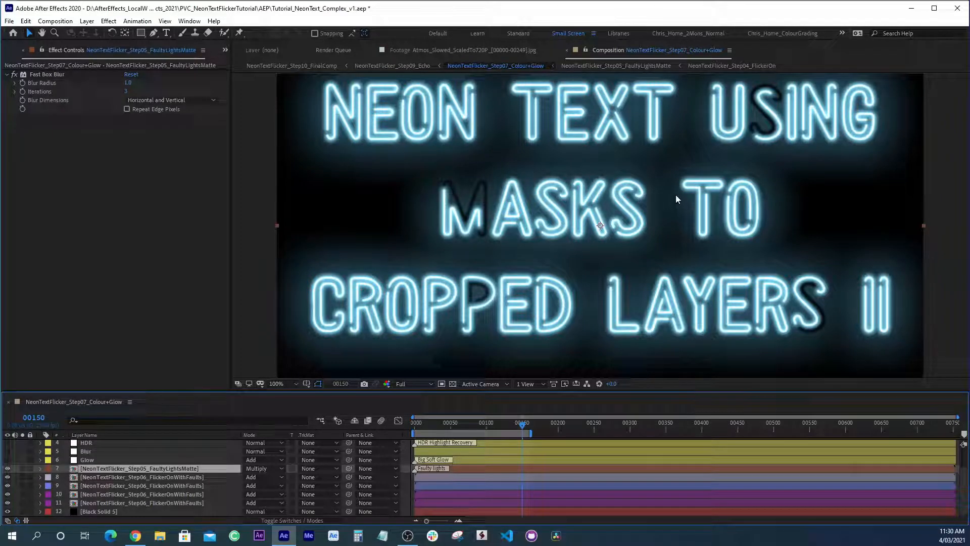
drag(757, 100, 778, 158)
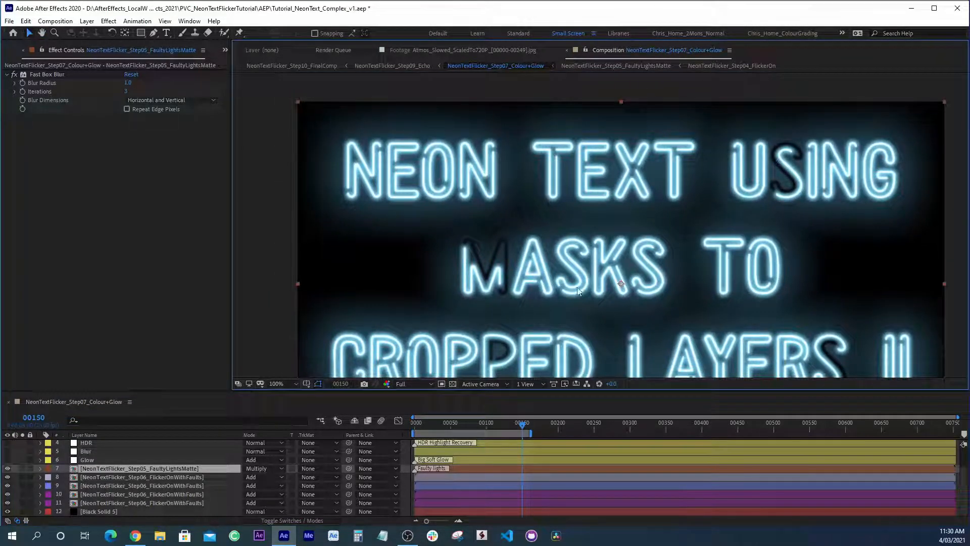
click(8, 469)
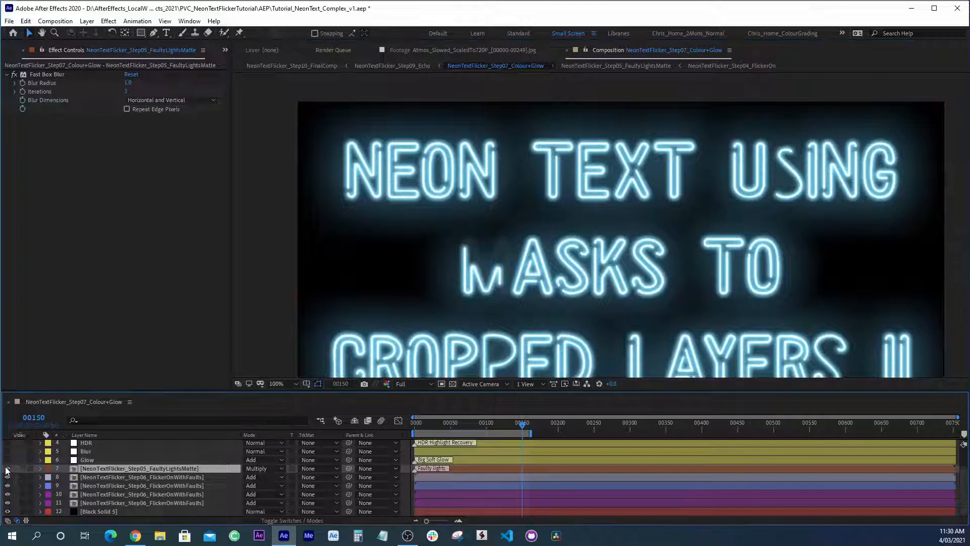
click(7, 468)
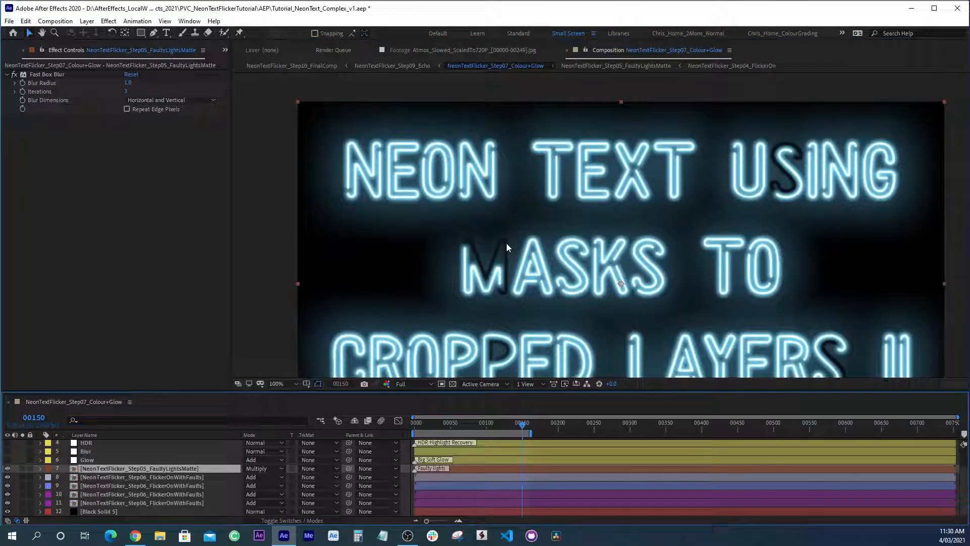
Check the settings of the Glow and Blur layers and make both layers visible
scroll(121, 499, up, 1)
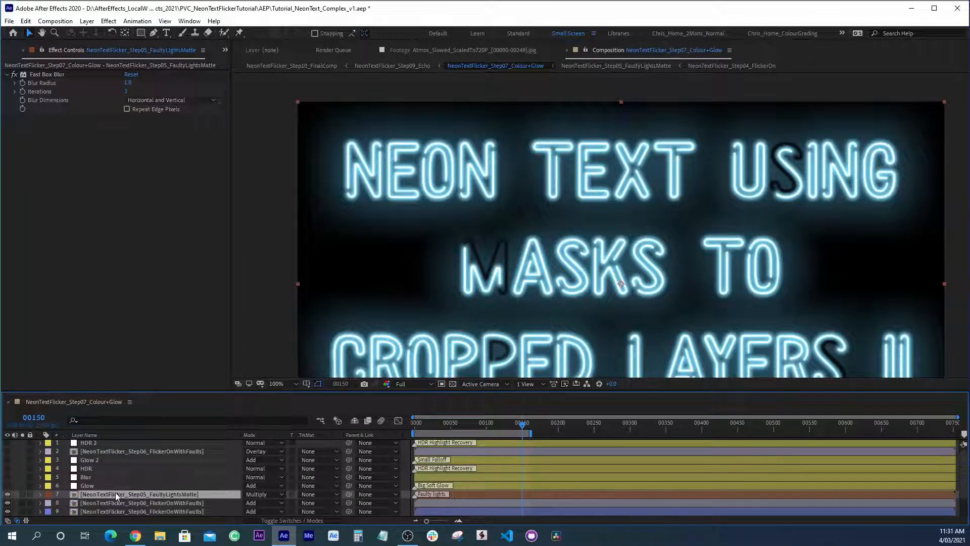
click(116, 486)
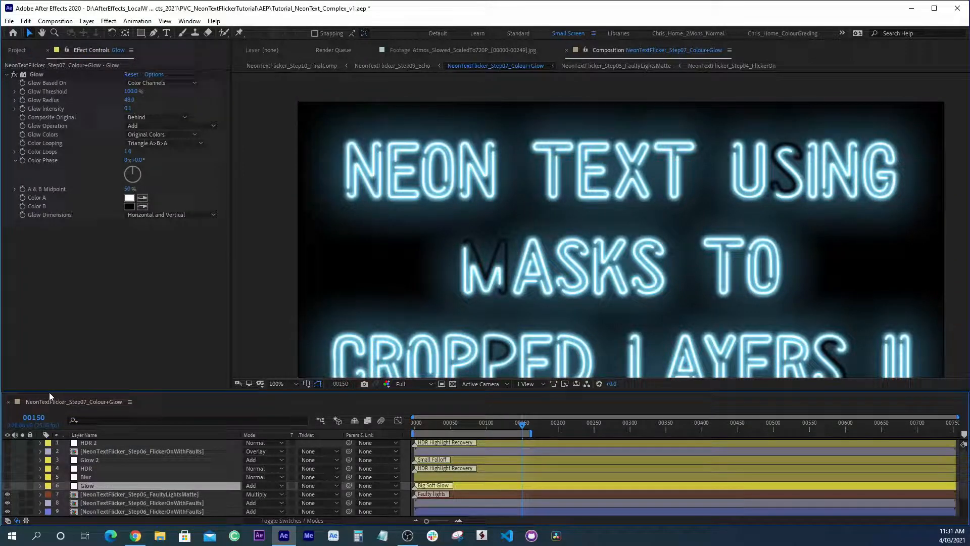
click(36, 73)
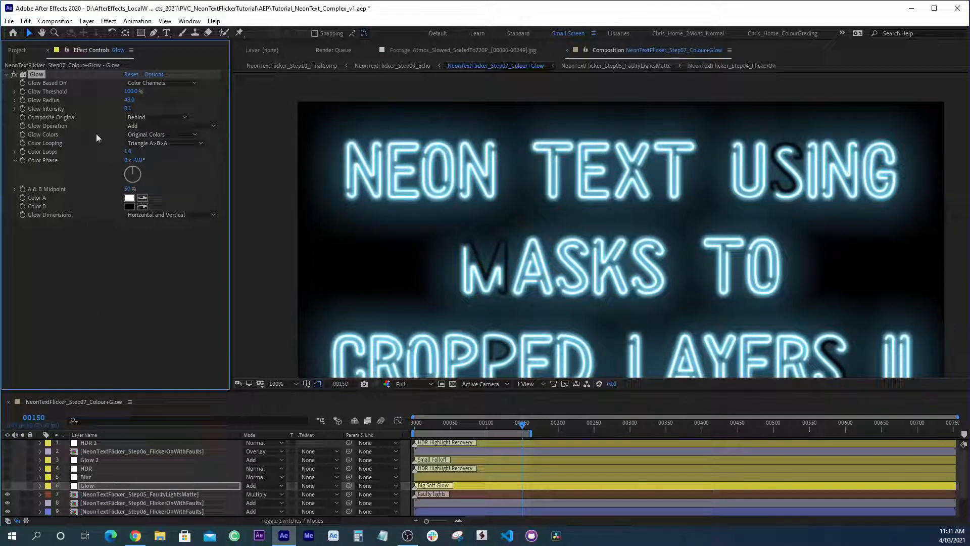
click(7, 486)
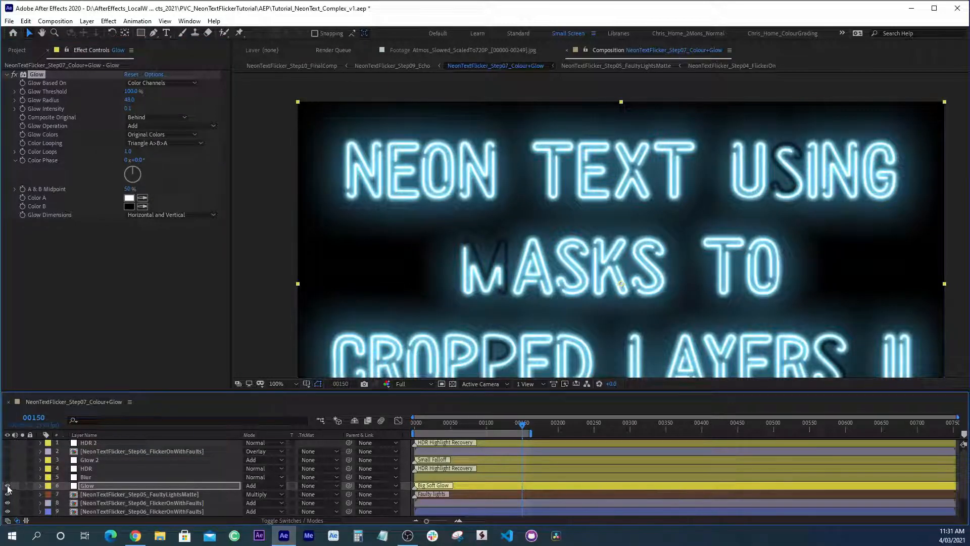
click(86, 477)
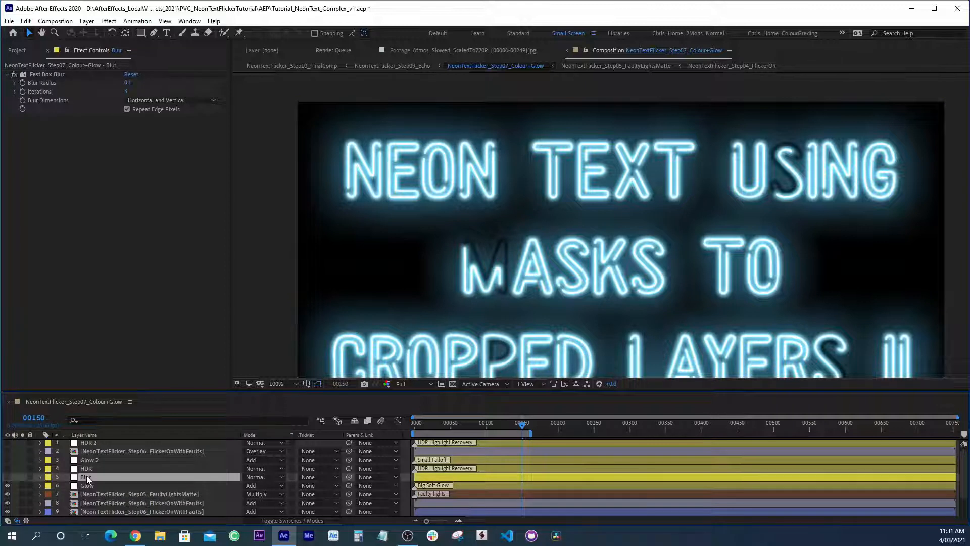
click(8, 477)
Select the HDR layer 4, show the Info panel and set its colour display to 8-bpc (0-255)
click(87, 468)
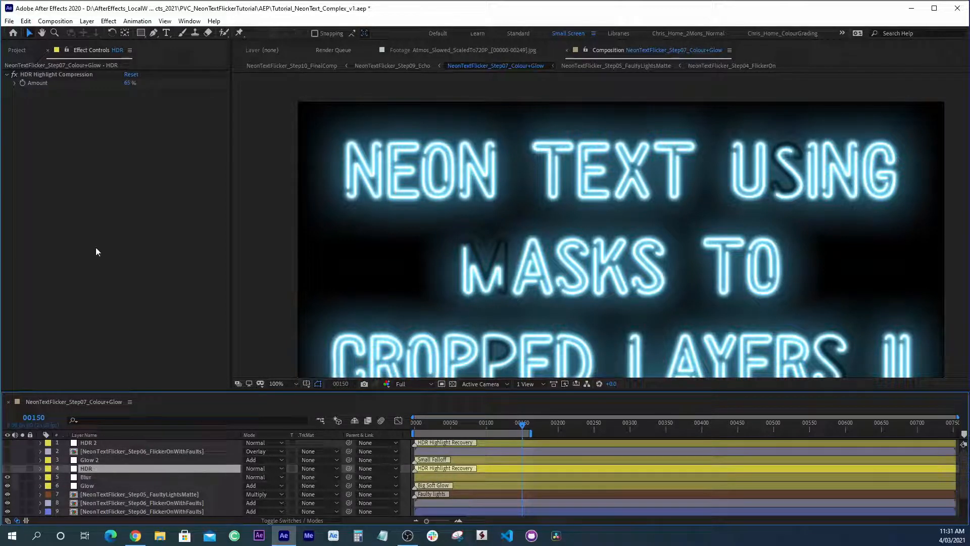
click(80, 173)
click(190, 21)
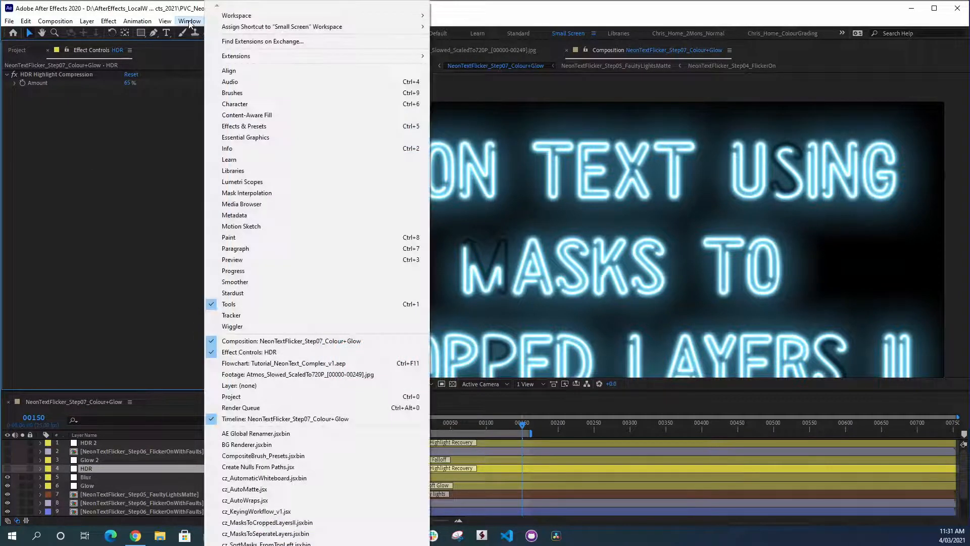
click(228, 148)
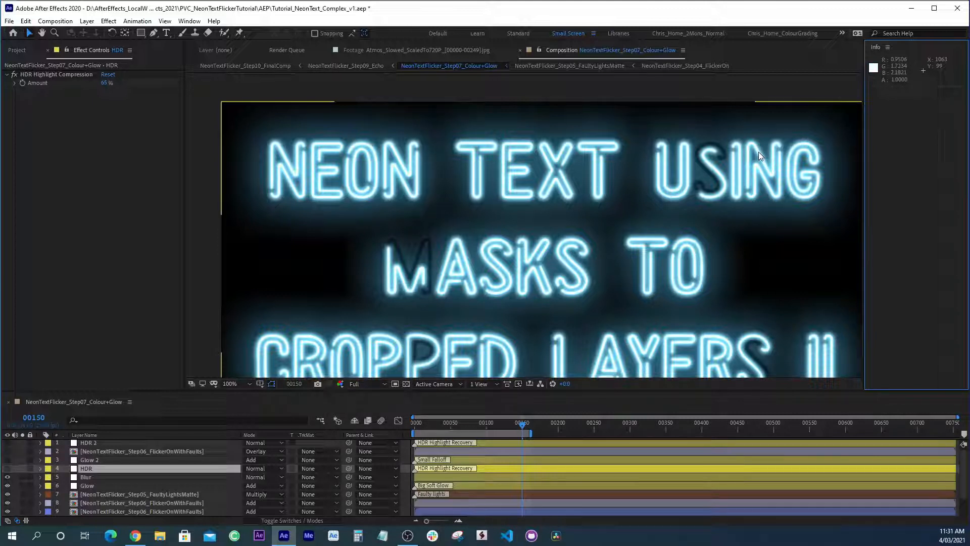
click(888, 48)
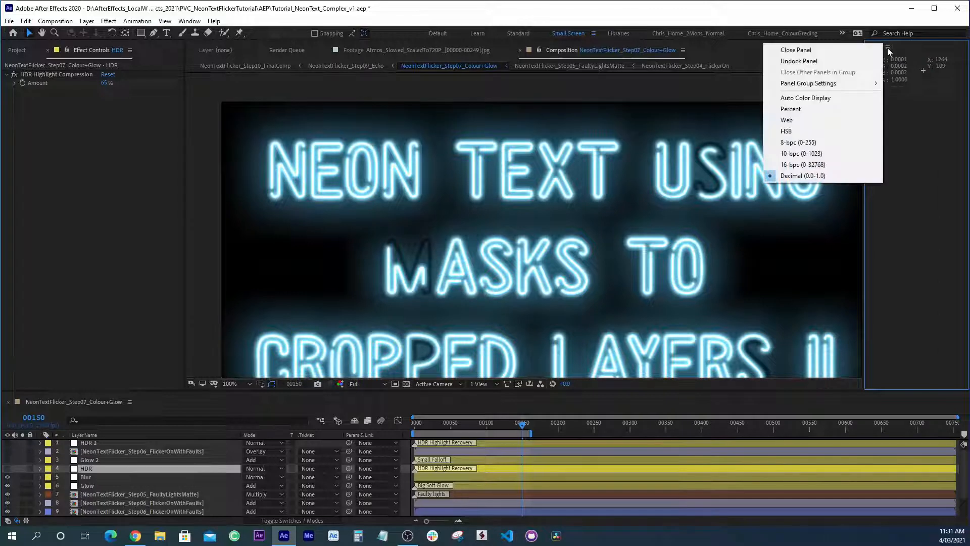
click(789, 143)
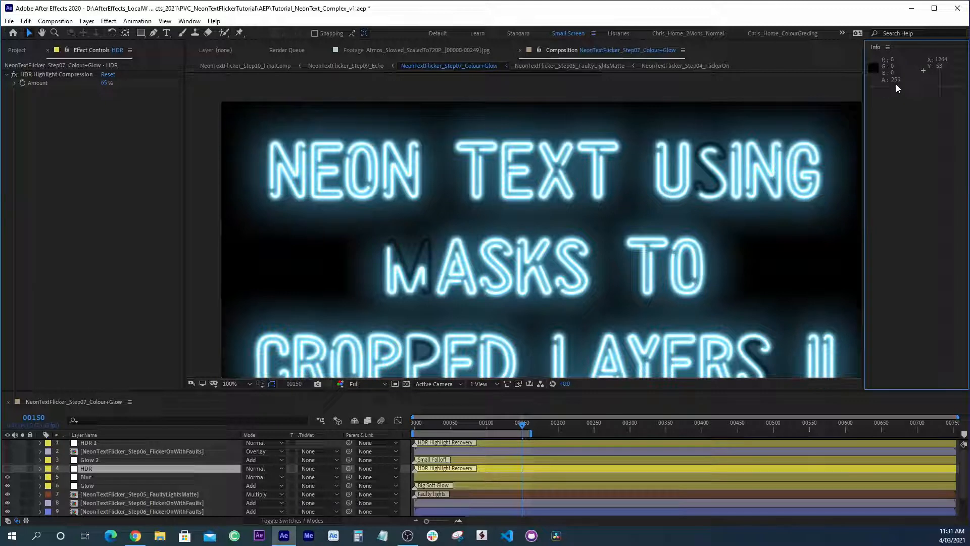
Examine the RGB values of the neon strokes and background at 200% and 100% magnification
key(period)
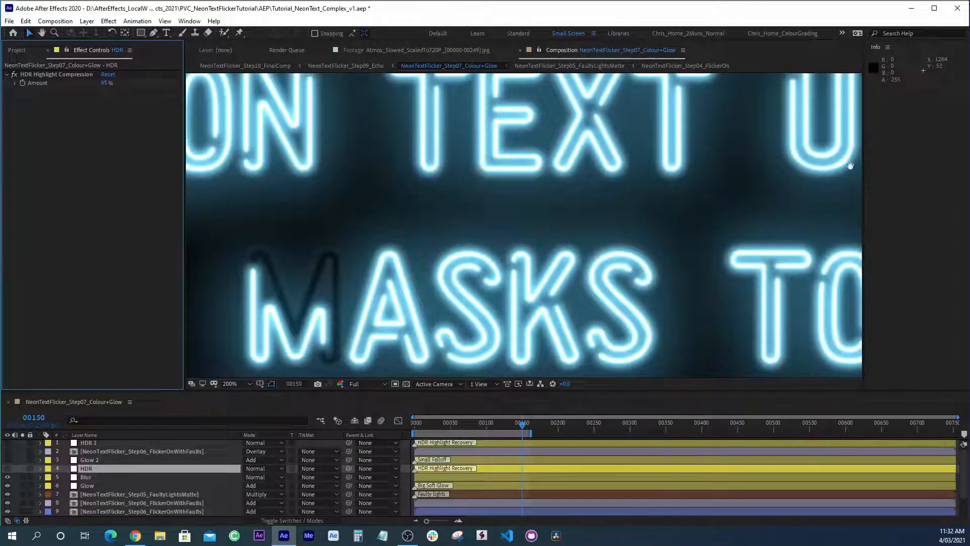
drag(858, 98, 777, 218)
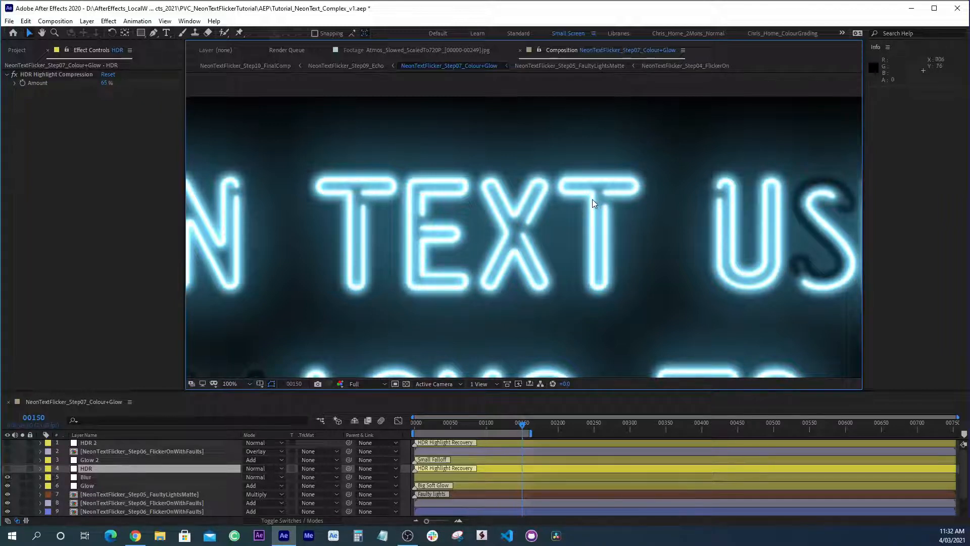
scroll(592, 199, down, 1)
drag(560, 247, 581, 170)
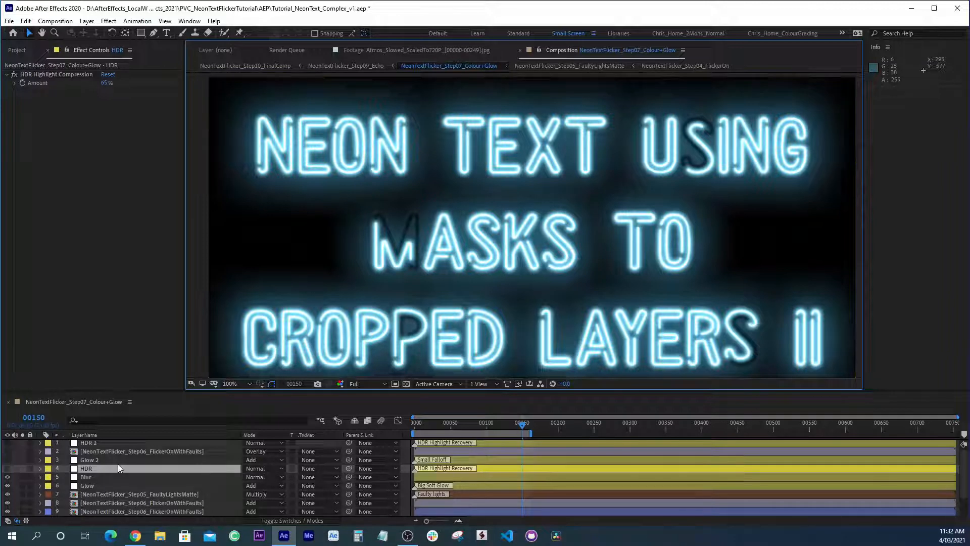
Make the HDR layer 4 visible and compare the neon highlights with its HDR Highlight Compression effect off and on
click(83, 468)
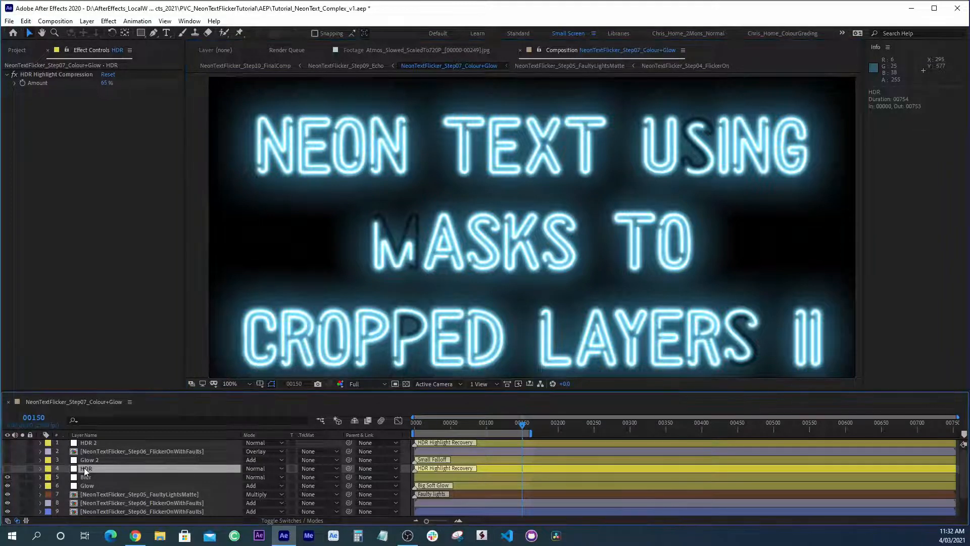
click(42, 74)
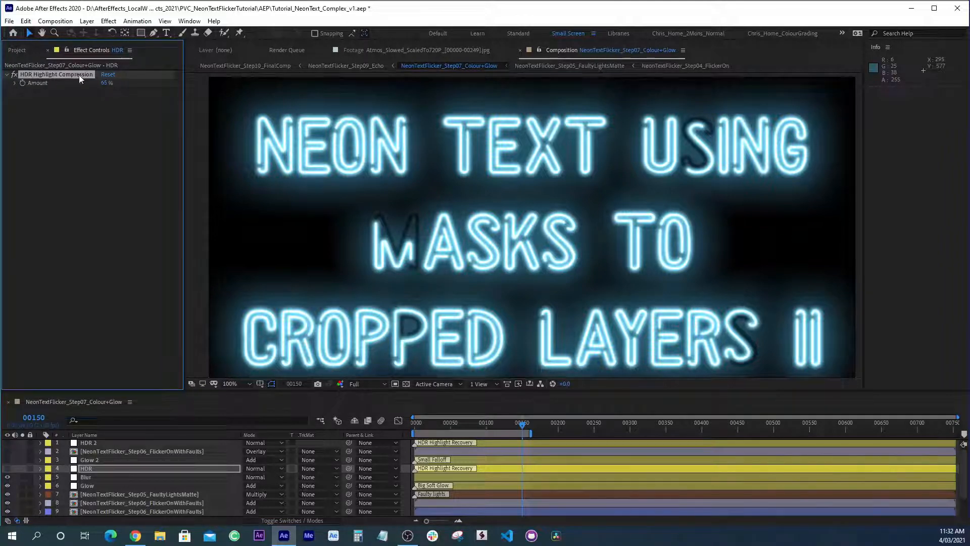
click(7, 469)
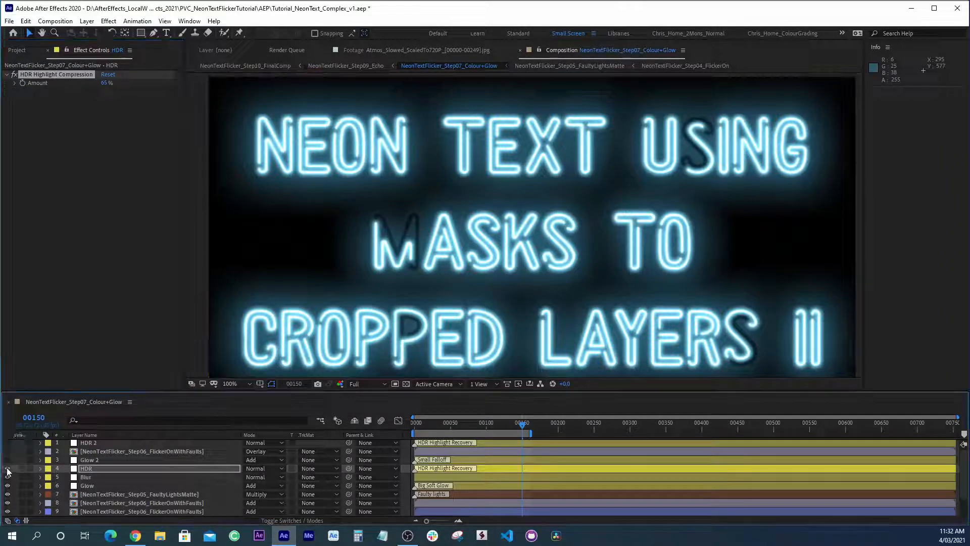
click(7, 469)
click(7, 469)
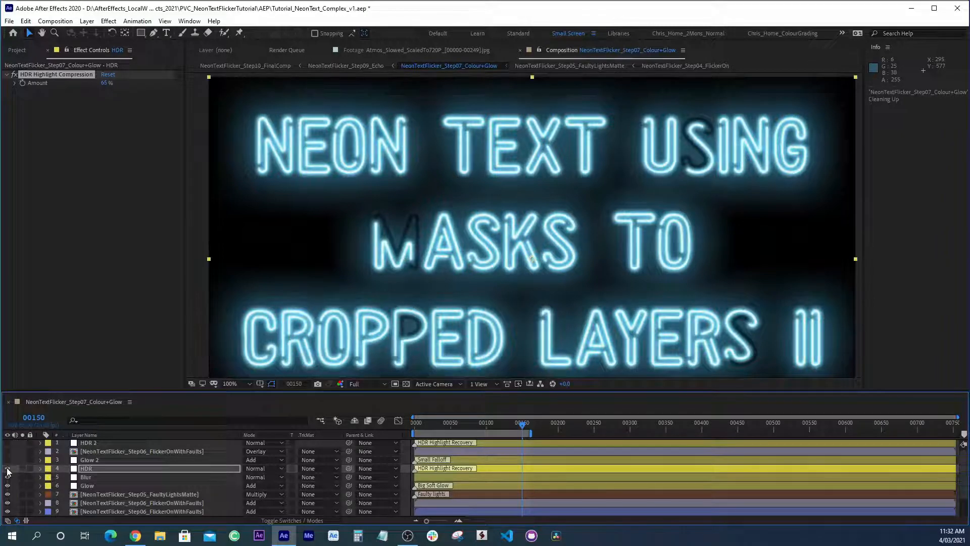
click(8, 468)
click(7, 468)
click(7, 470)
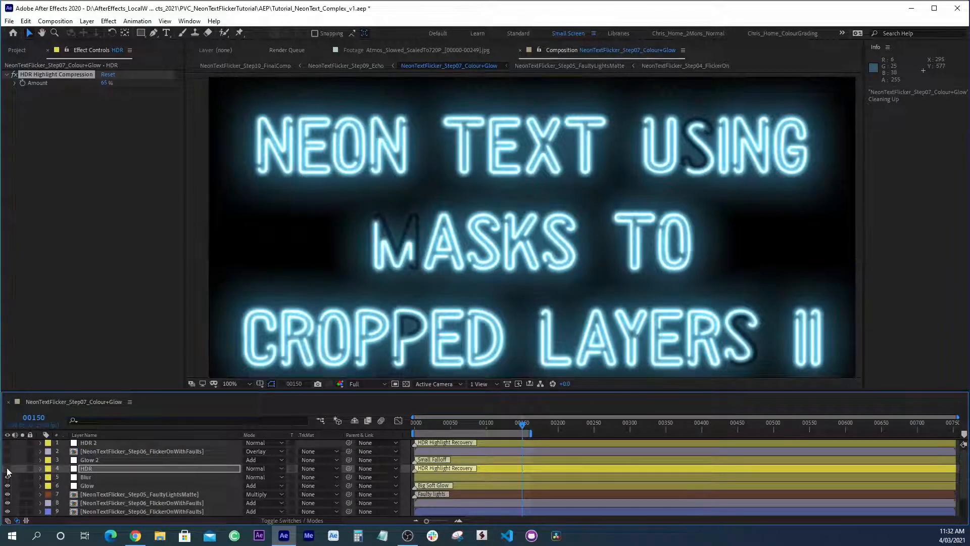
click(7, 470)
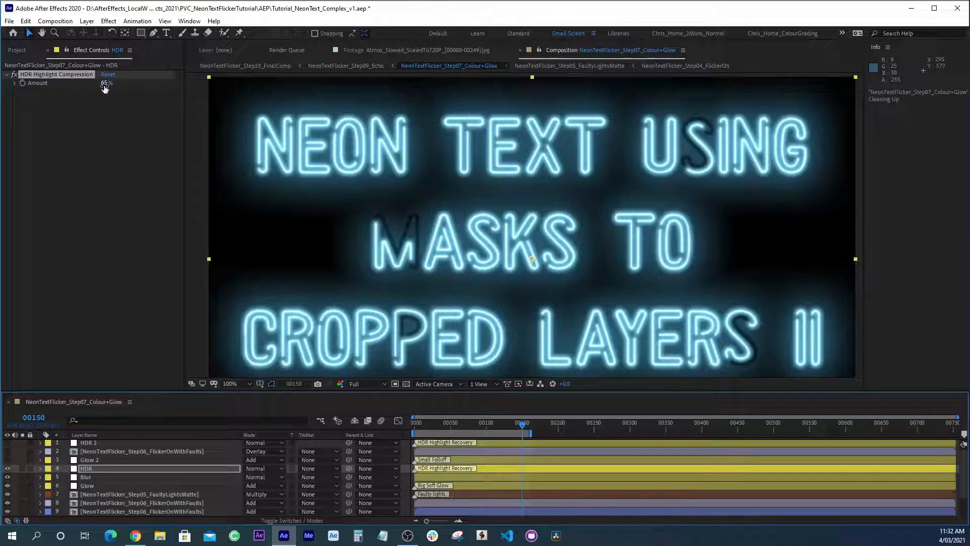
Try the HDR layer's HDR Highlight Compression Amount at 0% and 100%, and set it back to 65%
drag(104, 85, 11, 88)
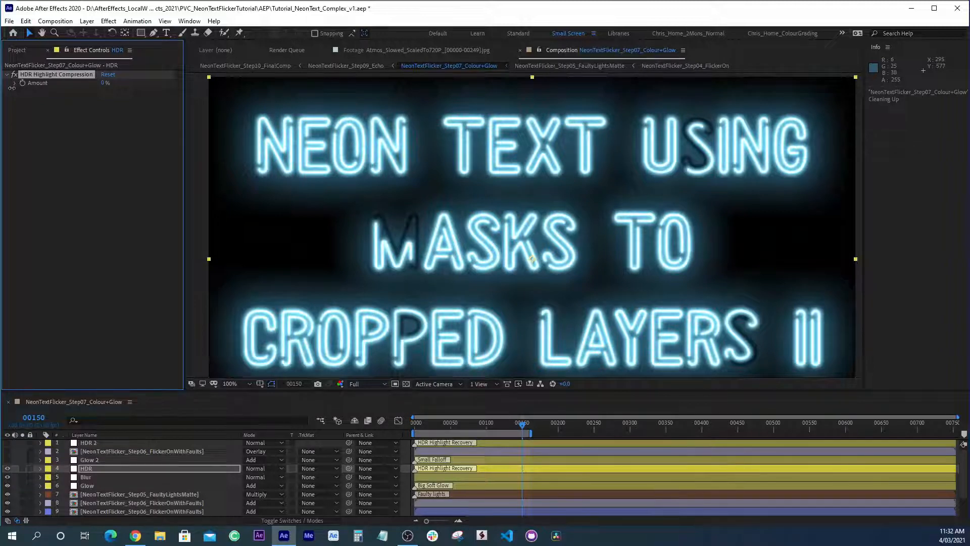
drag(11, 88, 238, 84)
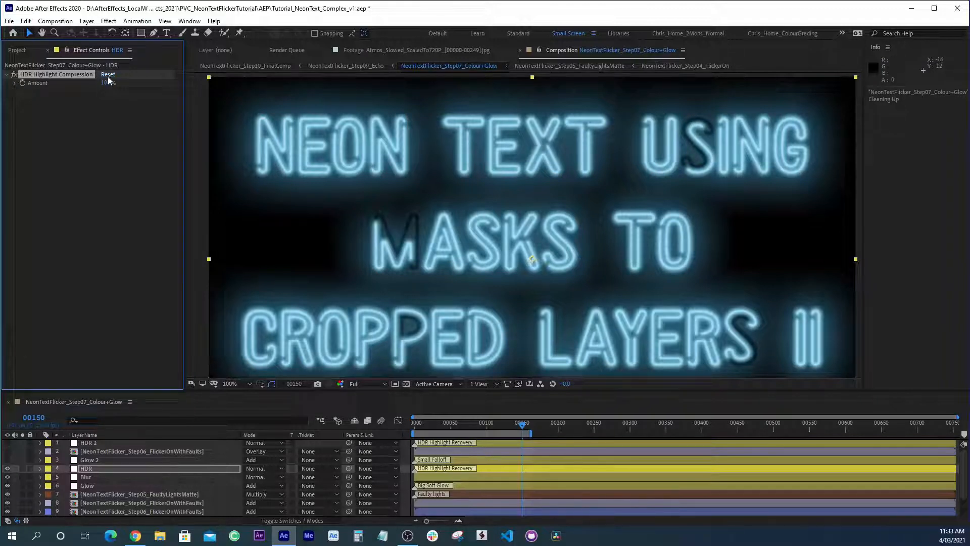
mouse_move(105, 84)
mouse_down()
mouse_move(73, 83)
mouse_move(87, 83)
mouse_up()
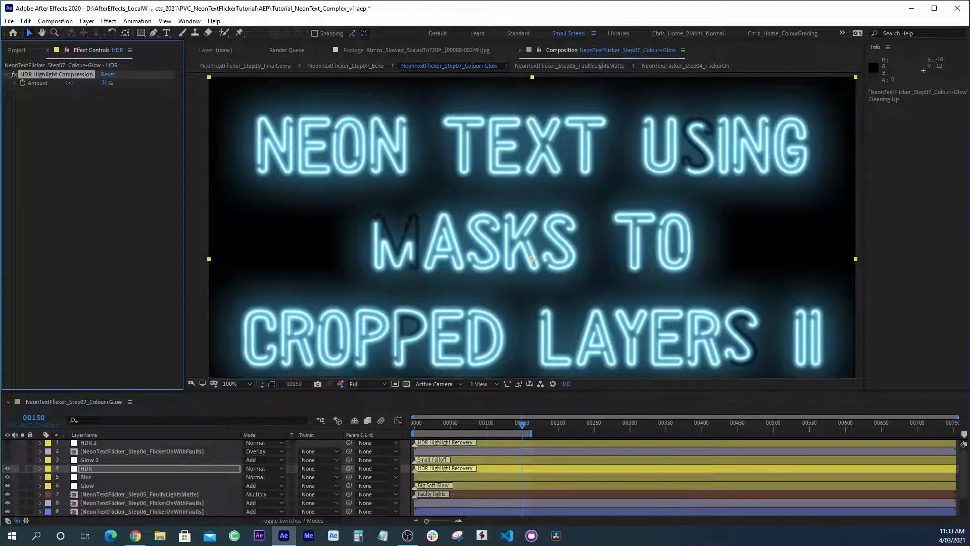
drag(87, 83, 2, 82)
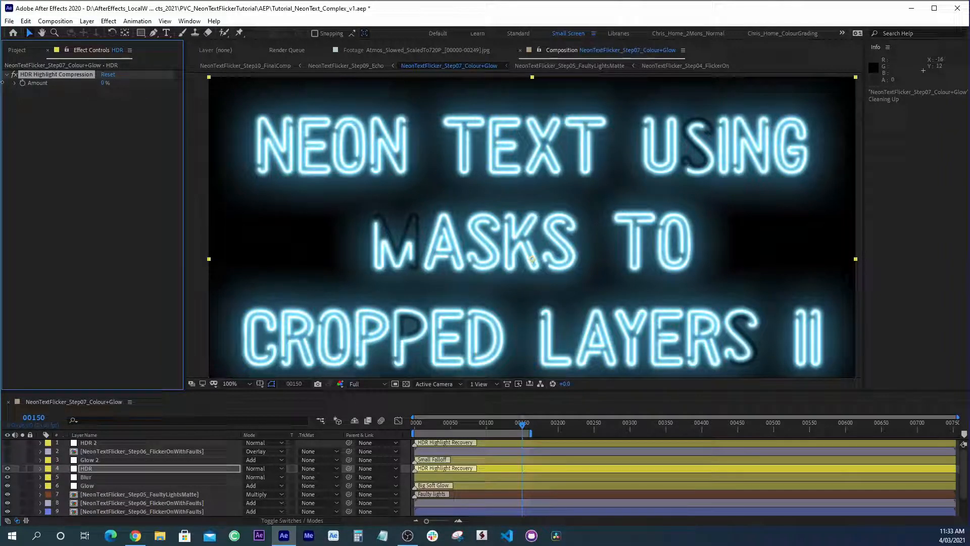
drag(4, 82, 14, 82)
click(106, 82)
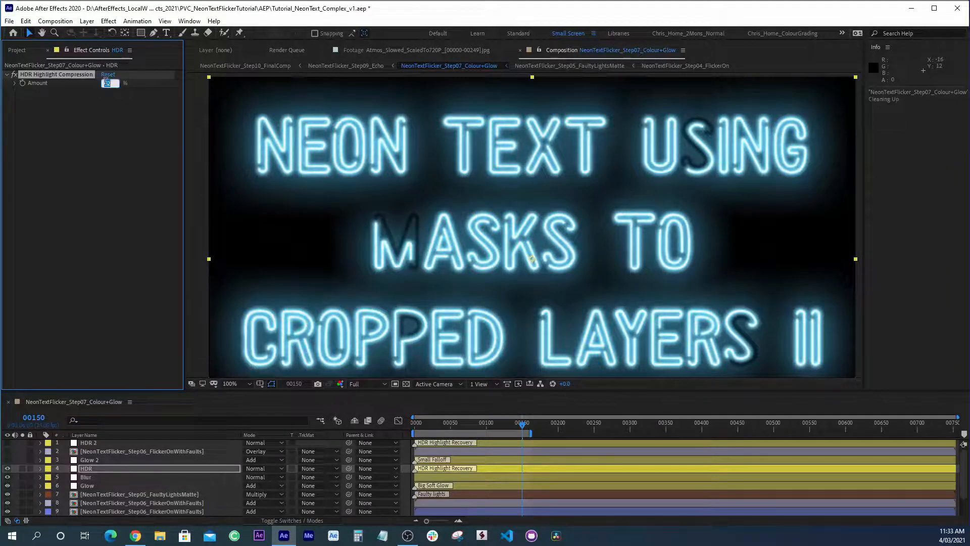
text(65)
key(Return)
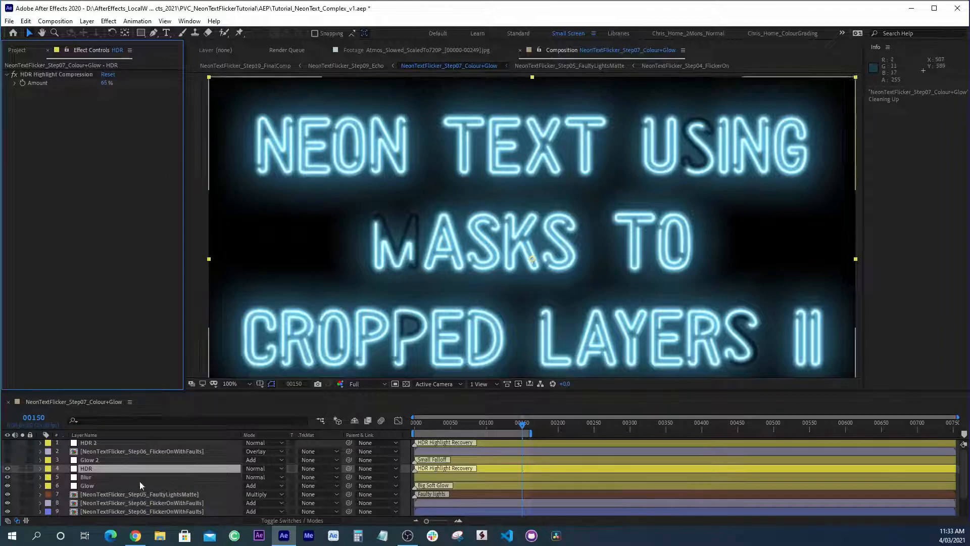
Make the Glow 2 layer visible, and check the Overlay FlickerOnWithFaults layer 2 in solo, leaving it visible with solo off
click(86, 460)
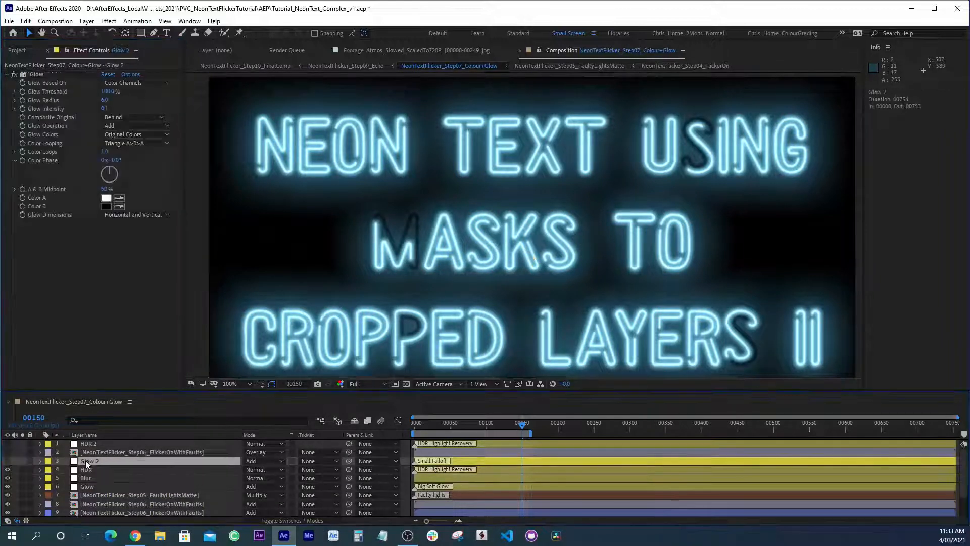
click(7, 460)
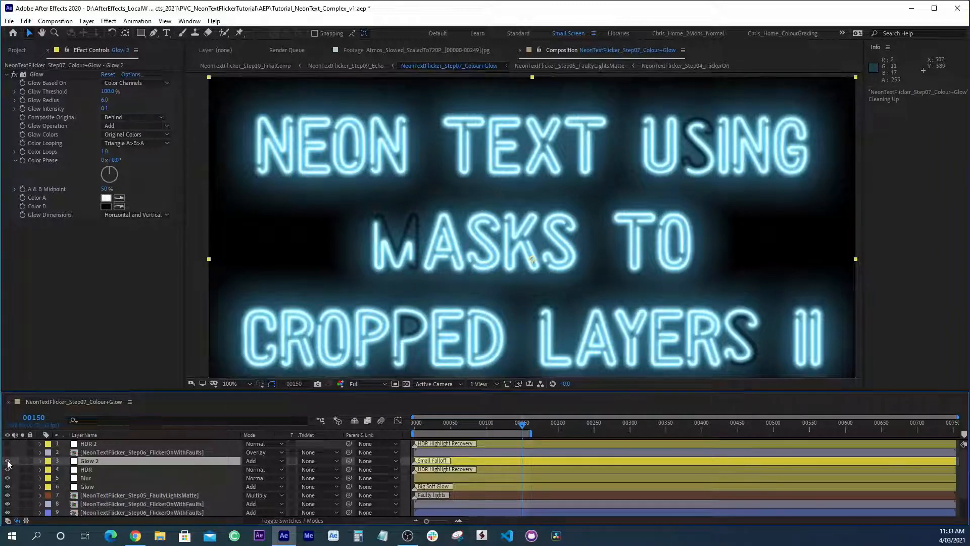
click(175, 451)
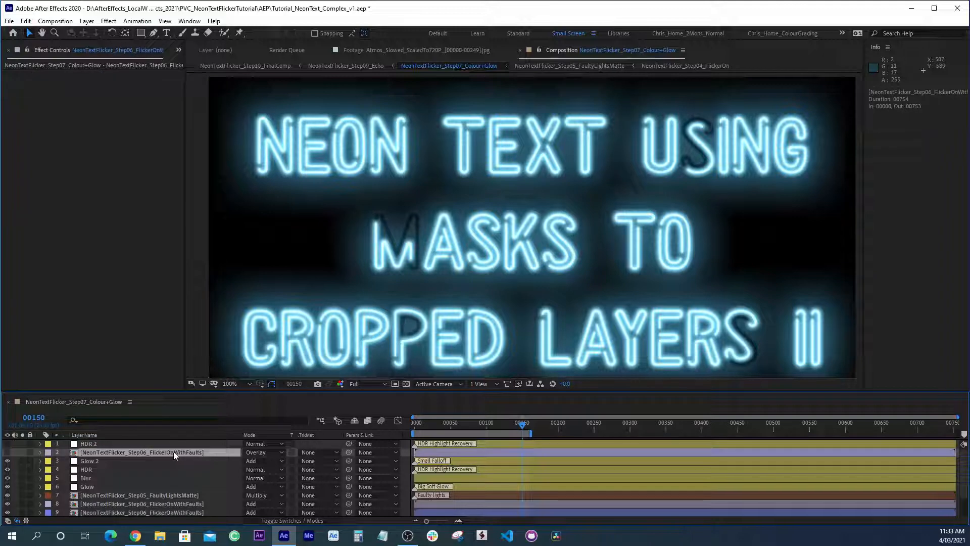
click(22, 452)
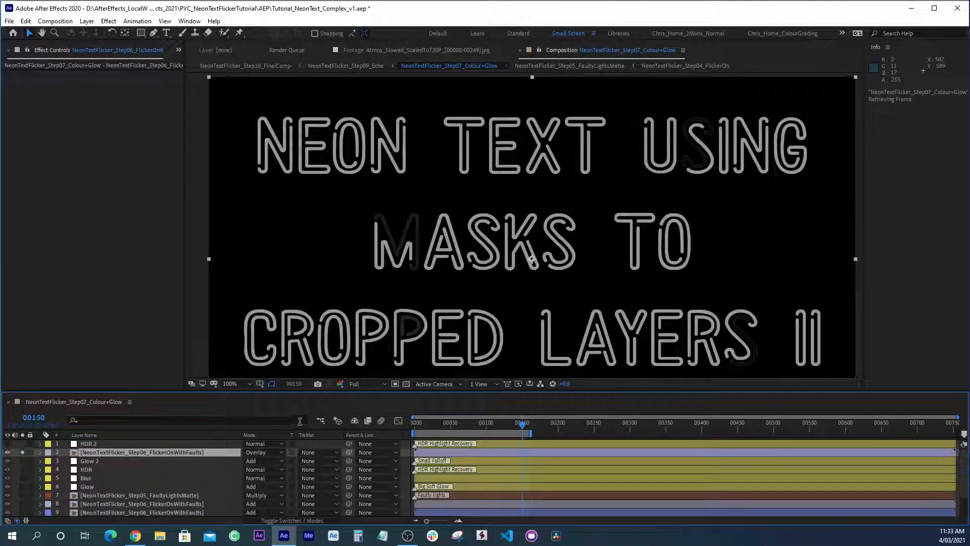
click(22, 452)
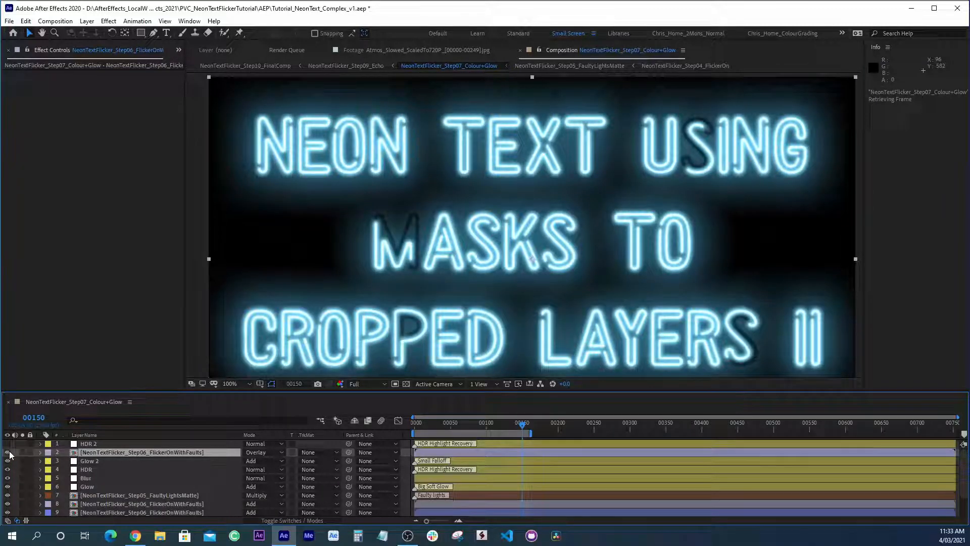
Make the HDR 2 layer visible, try its HDR Highlight Compression Amount at 0% and undo that change
click(90, 444)
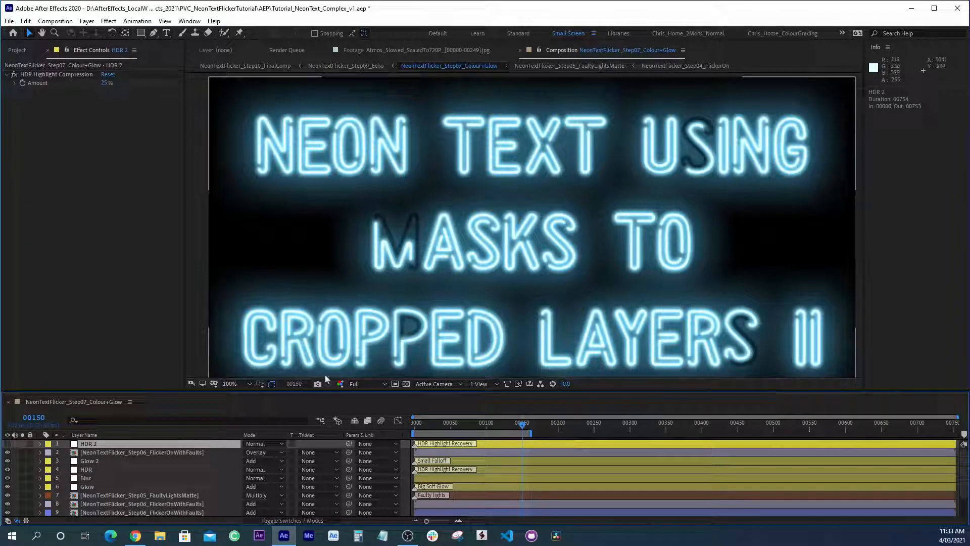
click(8, 443)
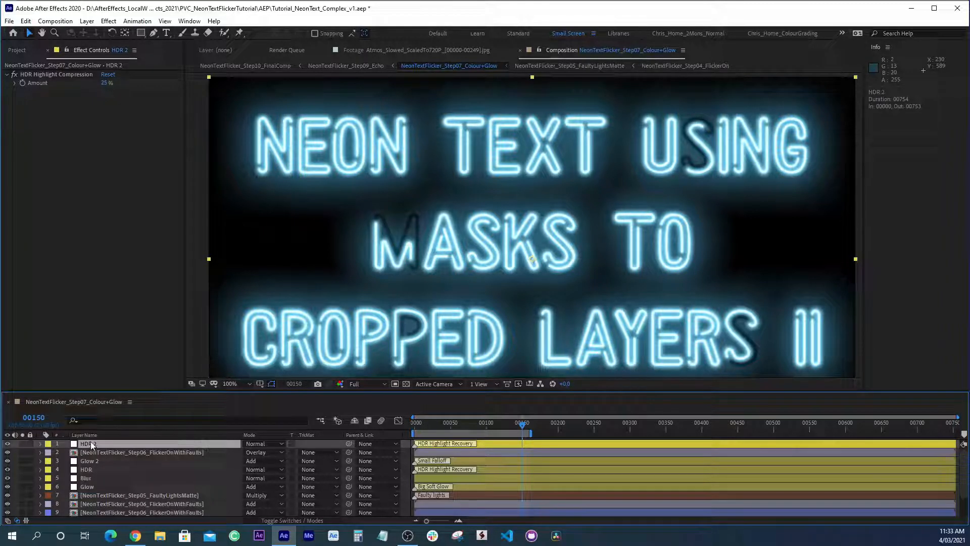
click(60, 75)
drag(105, 82, 7, 84)
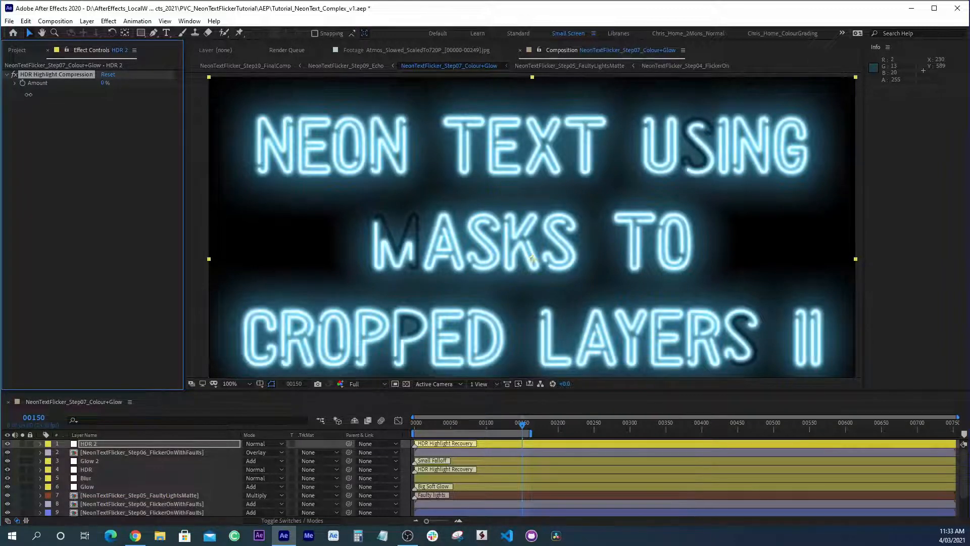
key(ctrl+z)
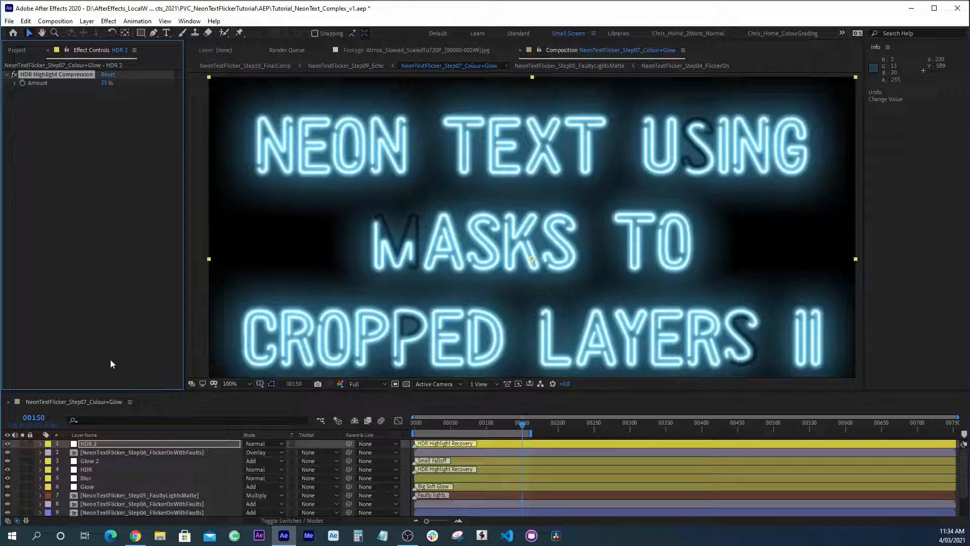
Preview the colour and glow animation from the first frame at 100% magnification
key(comma)
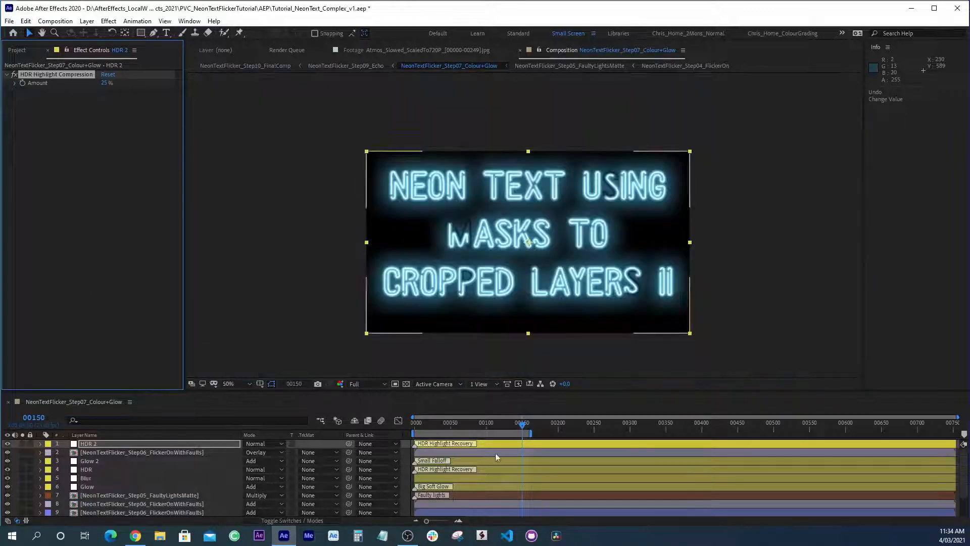
key(period)
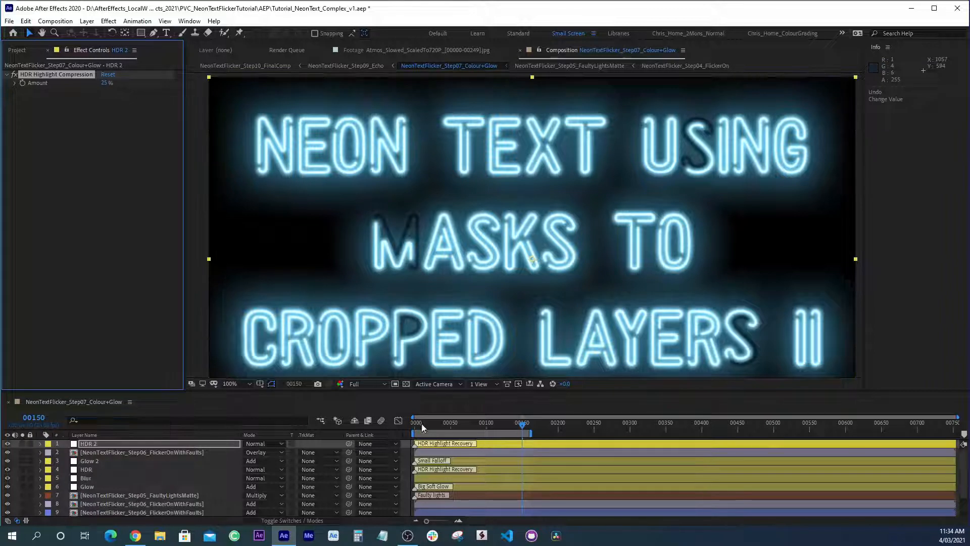
key(Home)
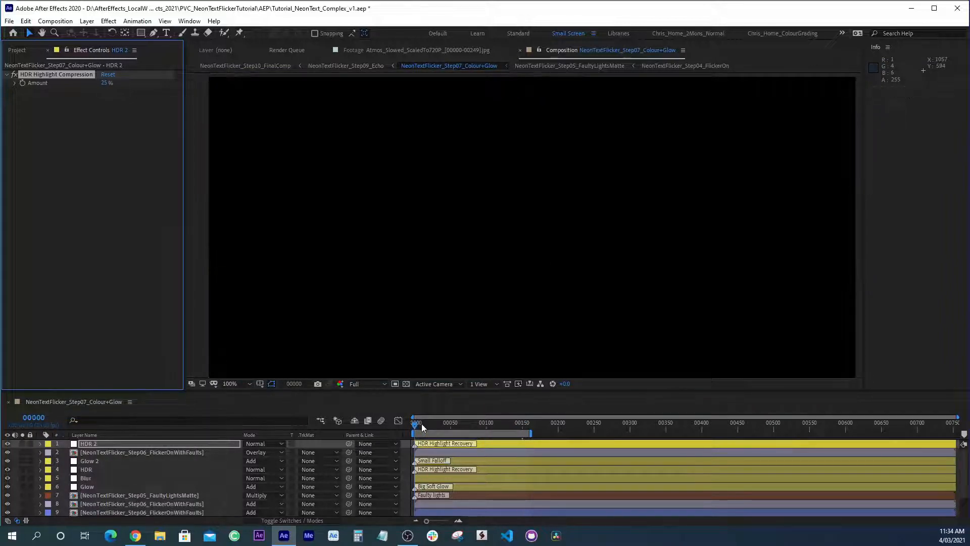
key(space)
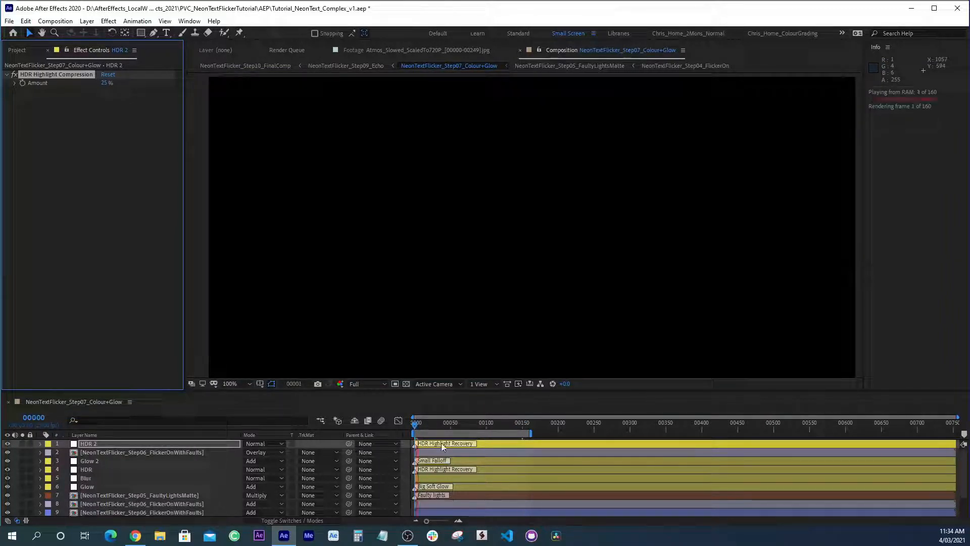
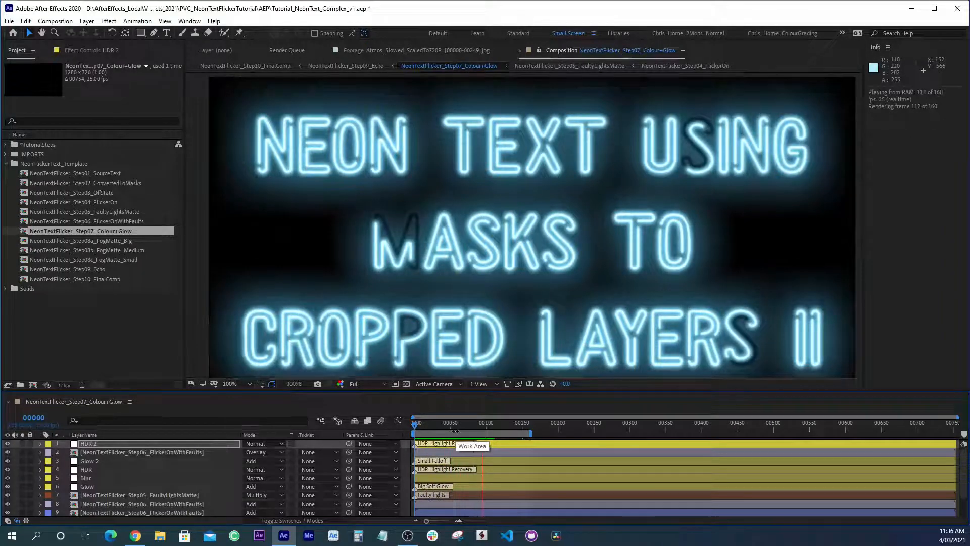
key(space)
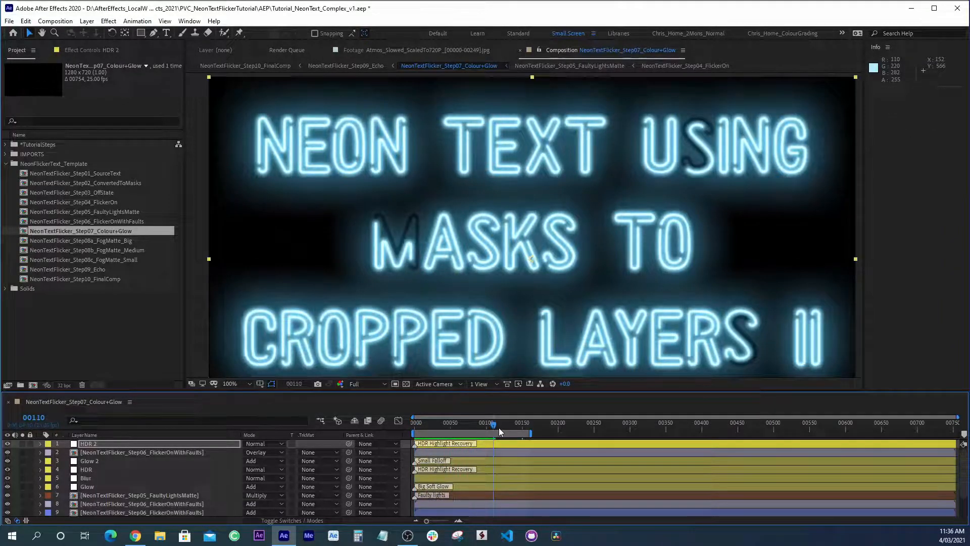
Examine the glowing text and its faulty letters at several frames between 83 and 152
scroll(569, 169, down, 2)
key(slash)
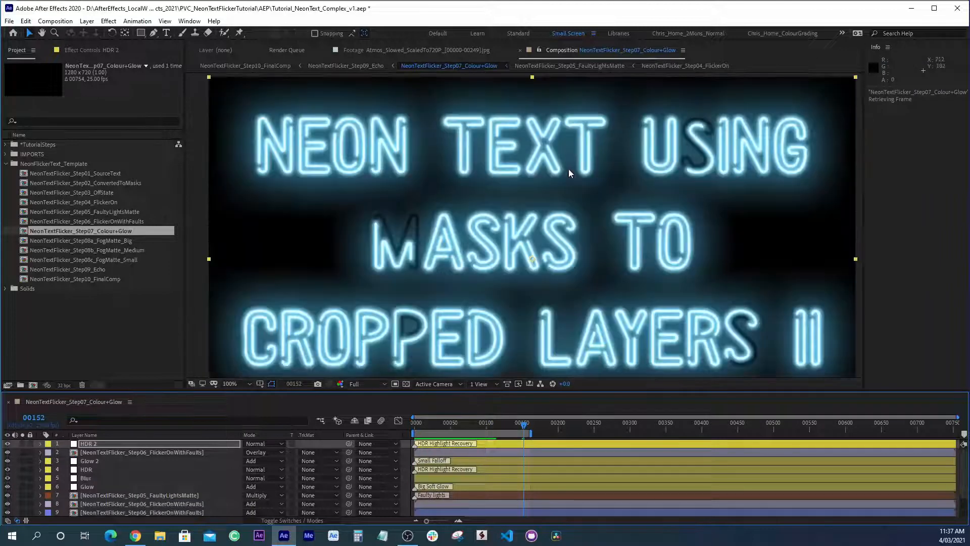
click(488, 424)
key(space)
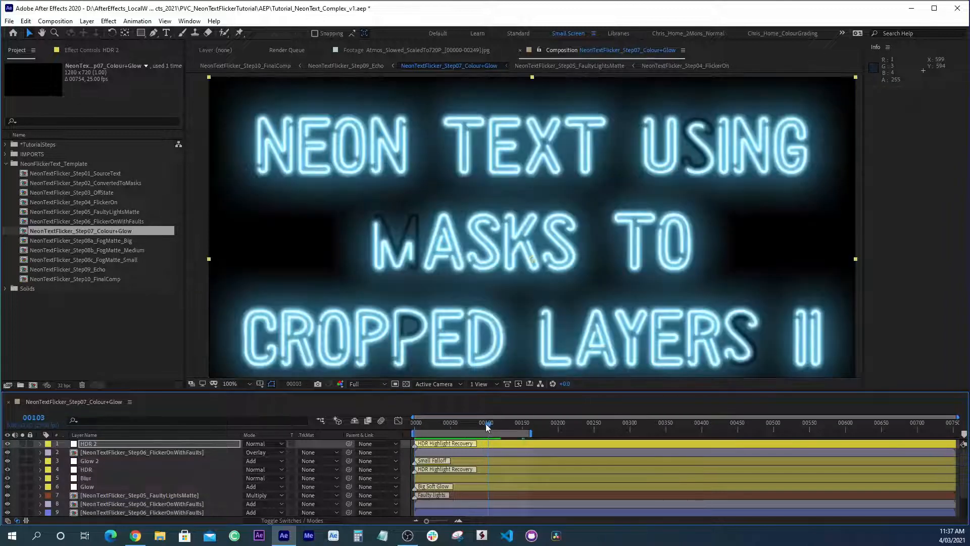
click(485, 425)
click(492, 425)
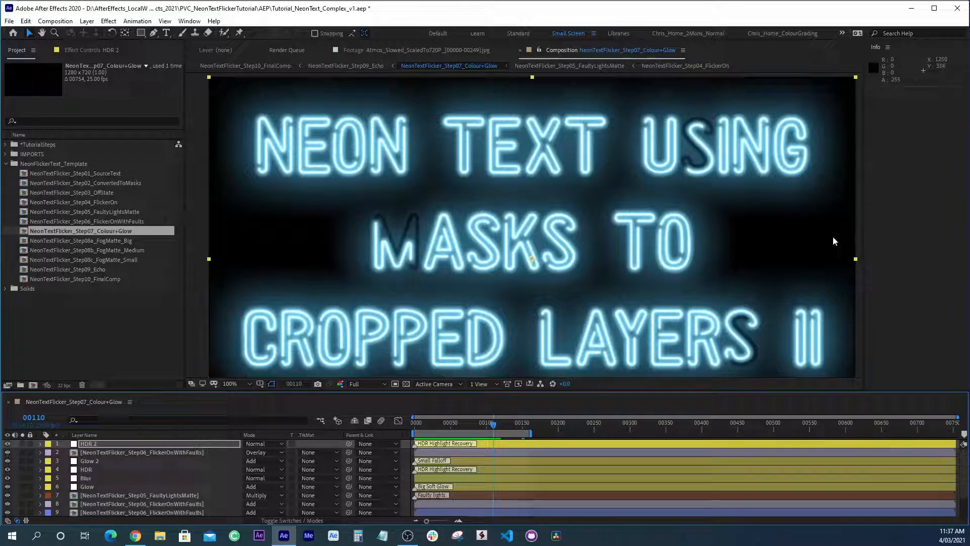
mouse_move(471, 422)
mouse_down()
mouse_move(438, 423)
mouse_move(474, 426)
mouse_up()
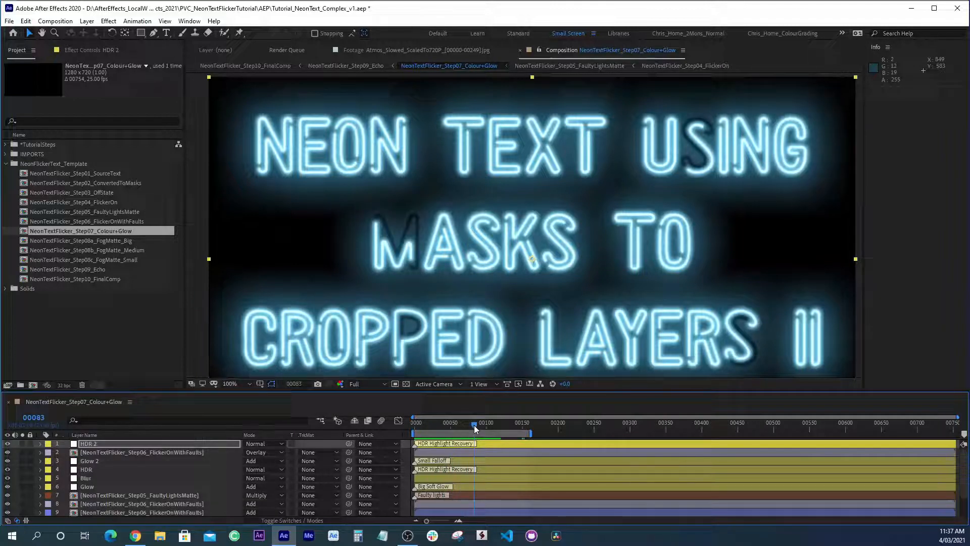
drag(474, 425, 488, 428)
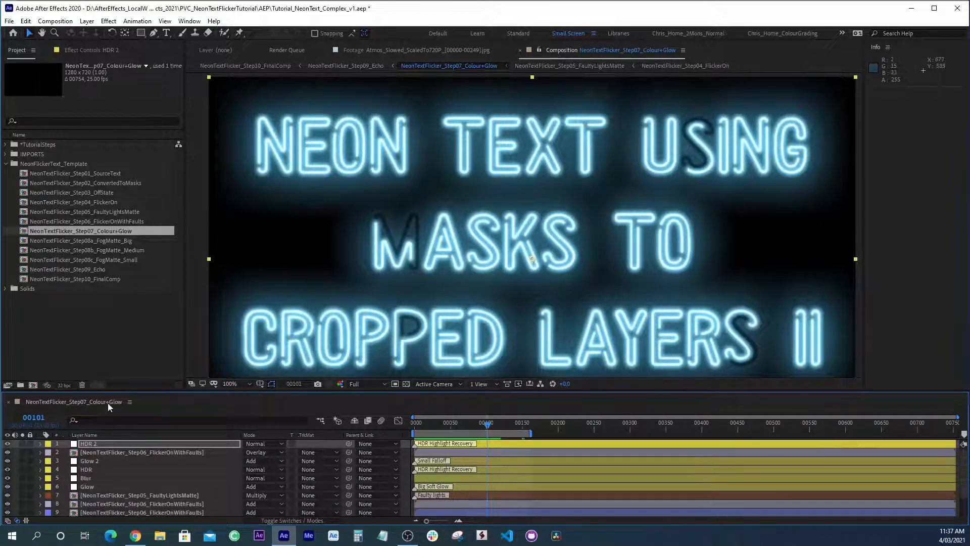
Close the Colour+Glow composition, open NeonTextFlicker_Step06_FlickerOnWithFaults and scrub back to frame 44
key(ctrl+w)
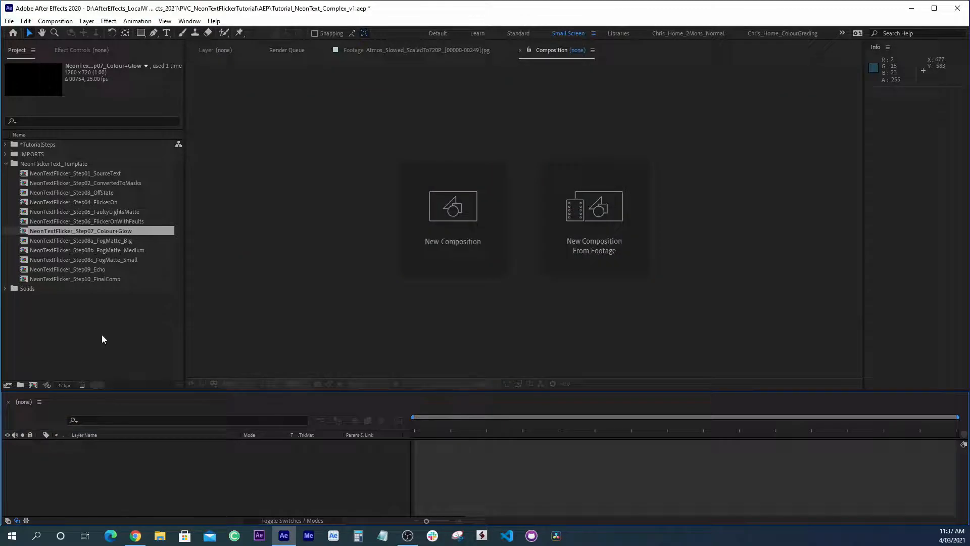
double_click(87, 220)
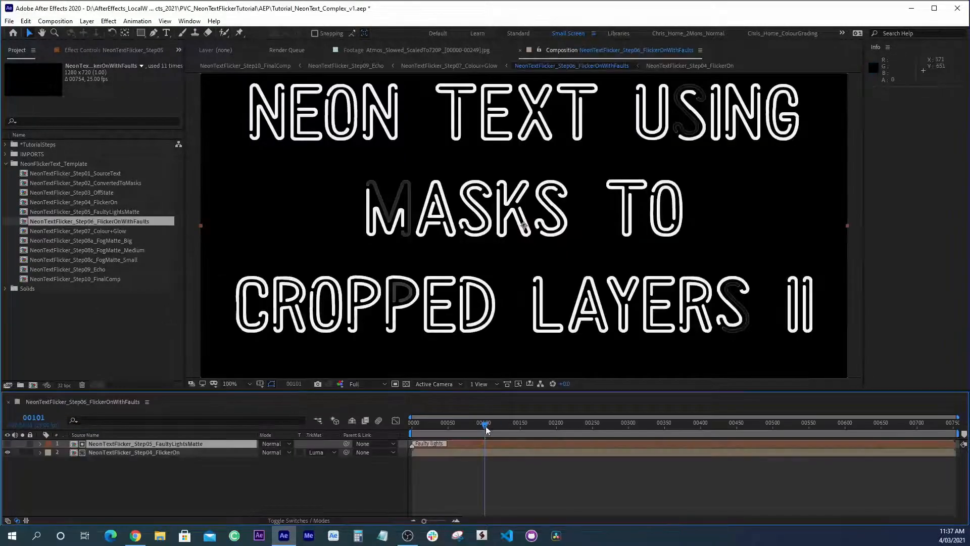
drag(489, 430, 444, 429)
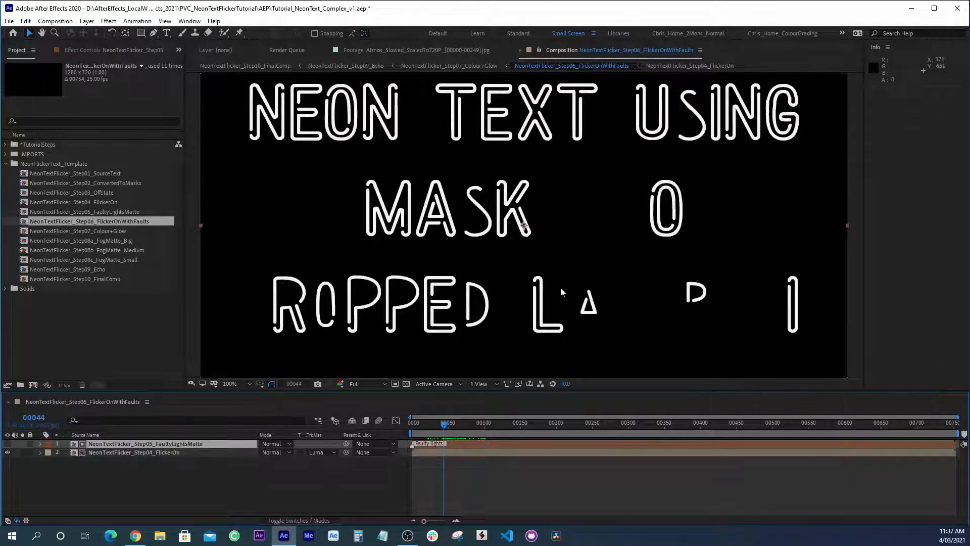
Close the NeonTextFlicker_Step06_FlickerOnWithFaults composition and open NeonTextFlicker_Step07_Colour+Glow
click(175, 467)
key(ctrl+w)
double_click(110, 230)
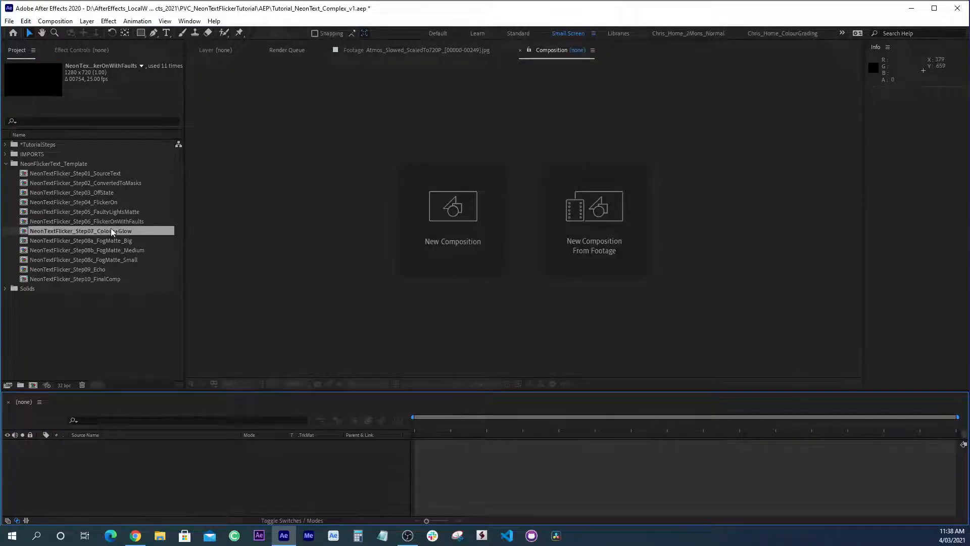
Solo the lower FlickerOnWithFaults layers to inspect their coloured glow, and restore the full composite view
scroll(132, 499, down, 2)
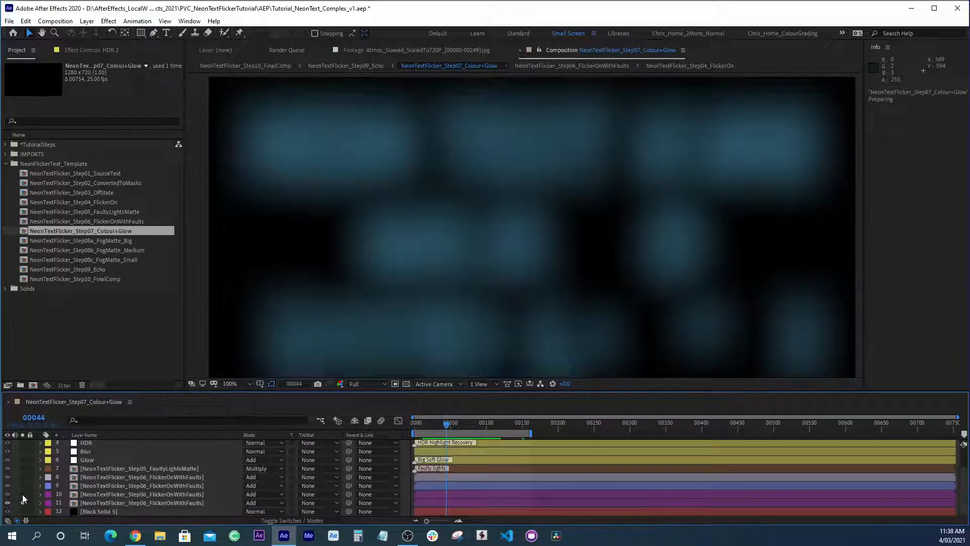
click(23, 493)
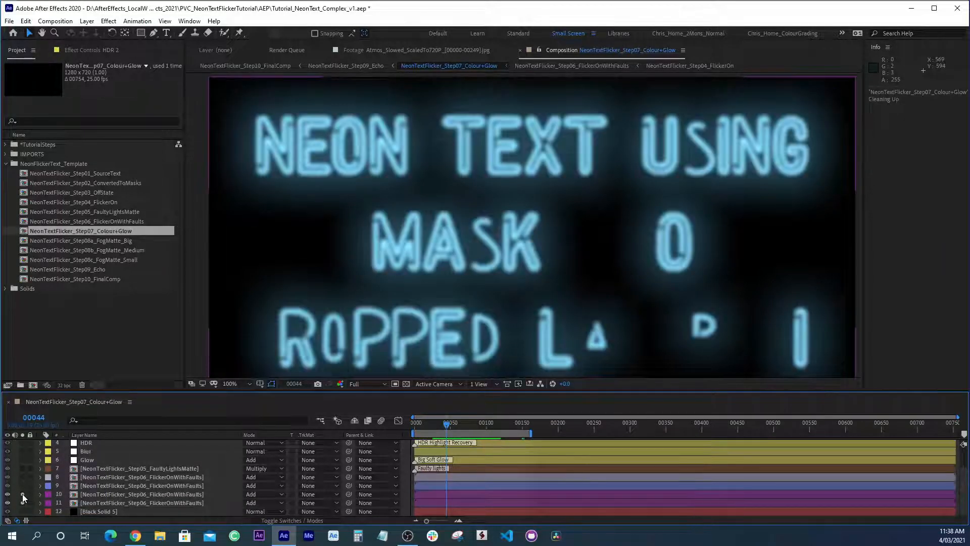
click(22, 503)
mouse_move(22, 486)
mouse_down()
mouse_move(22, 477)
mouse_move(22, 503)
mouse_up()
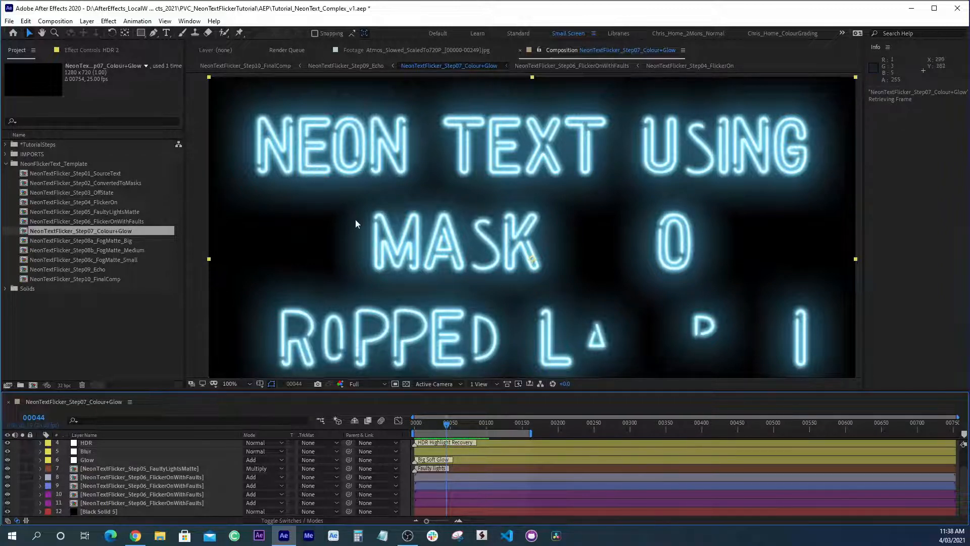
Close the Colour+Glow composition and open NeonTextFlicker_Step08a_FogMatte_Big from the NeonFlickerText_Template folder
key(ctrl+w)
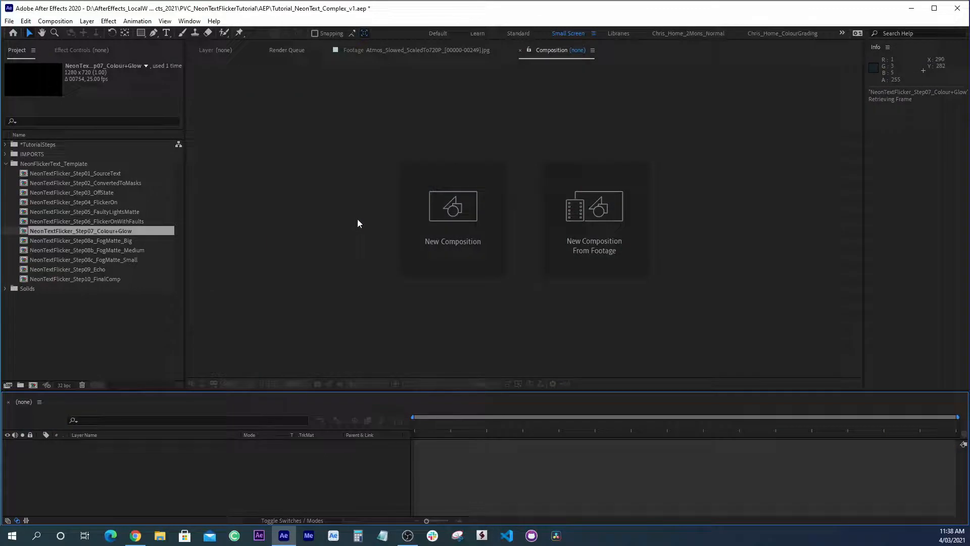
click(47, 162)
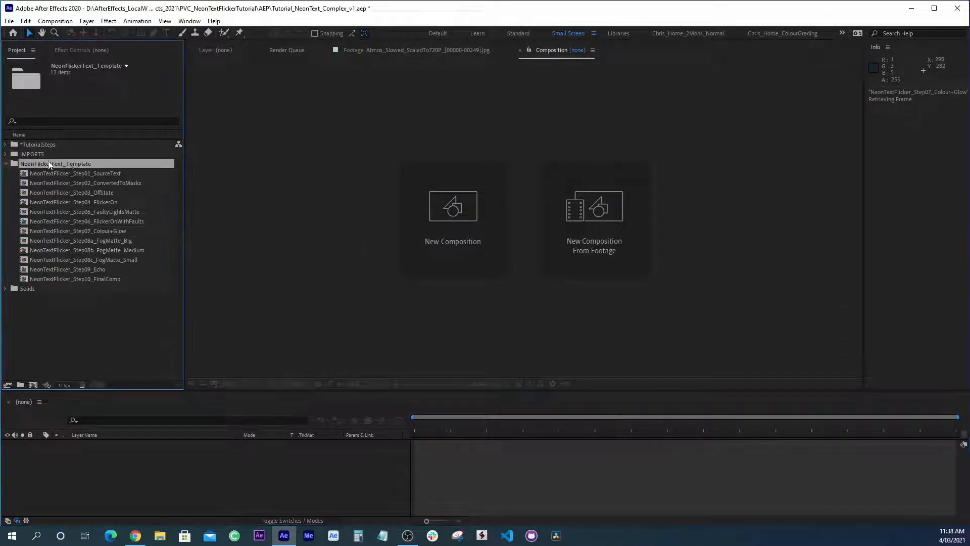
click(107, 240)
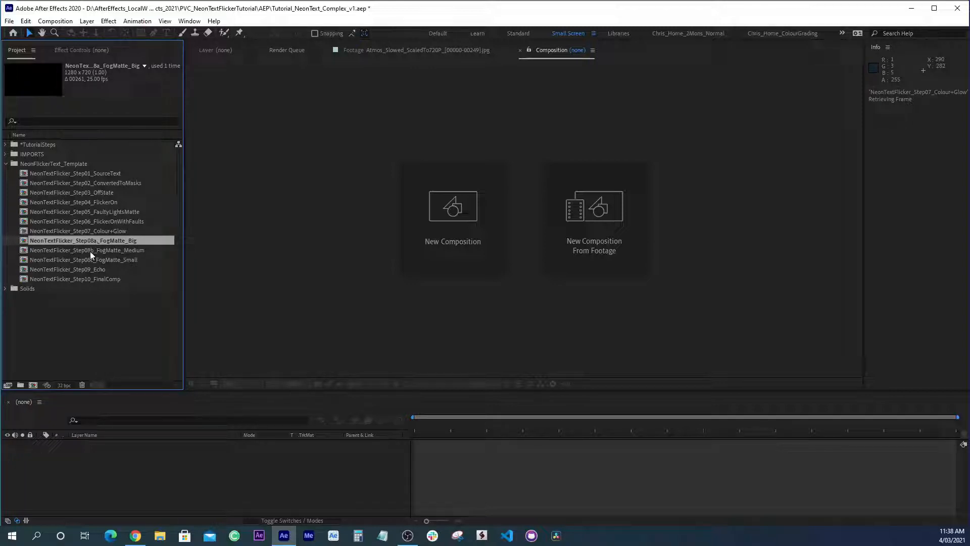
click(108, 250)
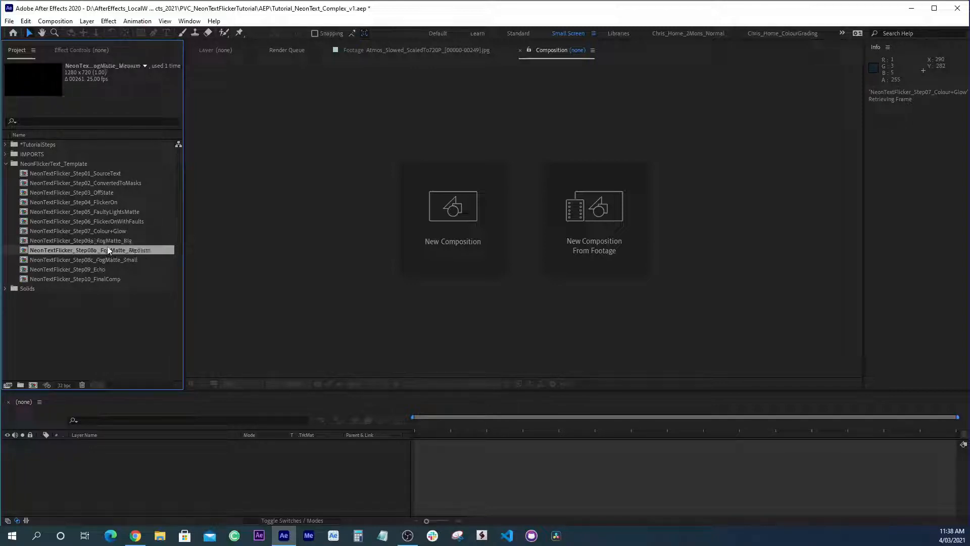
double_click(108, 240)
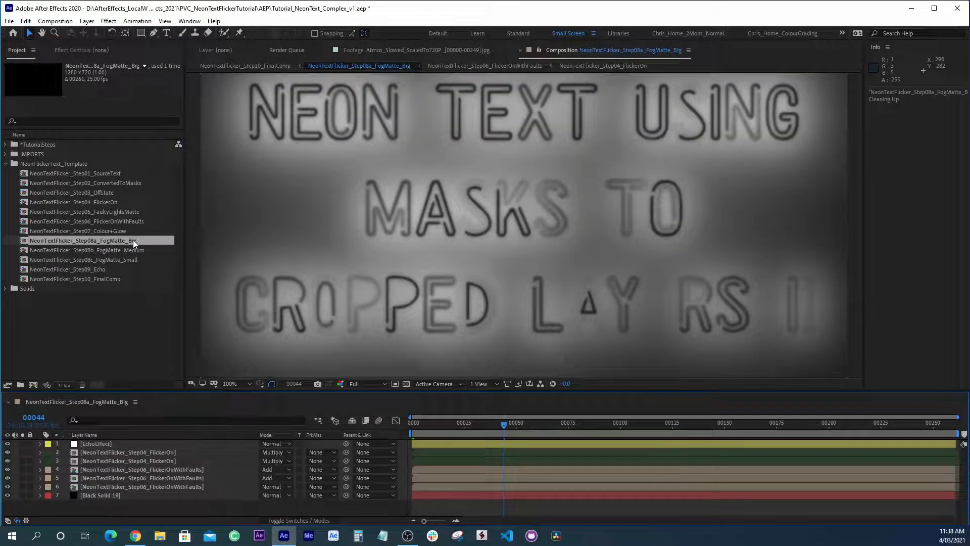
Examine the big fog matte at 50% magnification, at frame 50 and back at frame 12
key(comma)
click(517, 430)
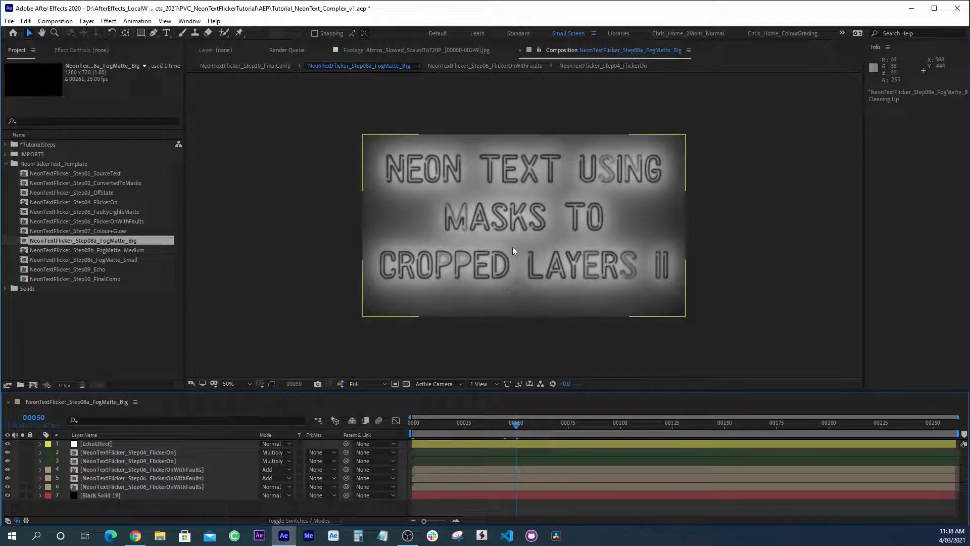
click(495, 453)
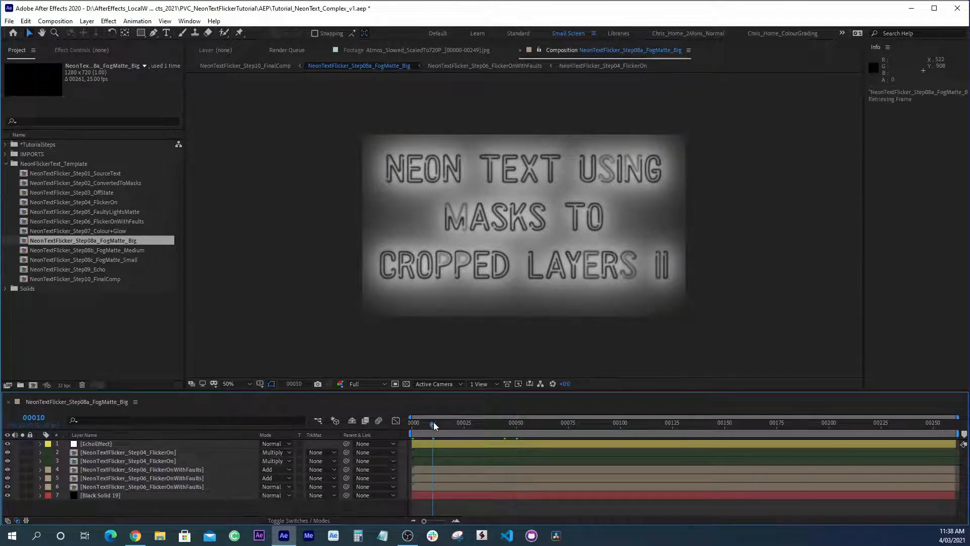
click(438, 424)
drag(439, 427, 437, 428)
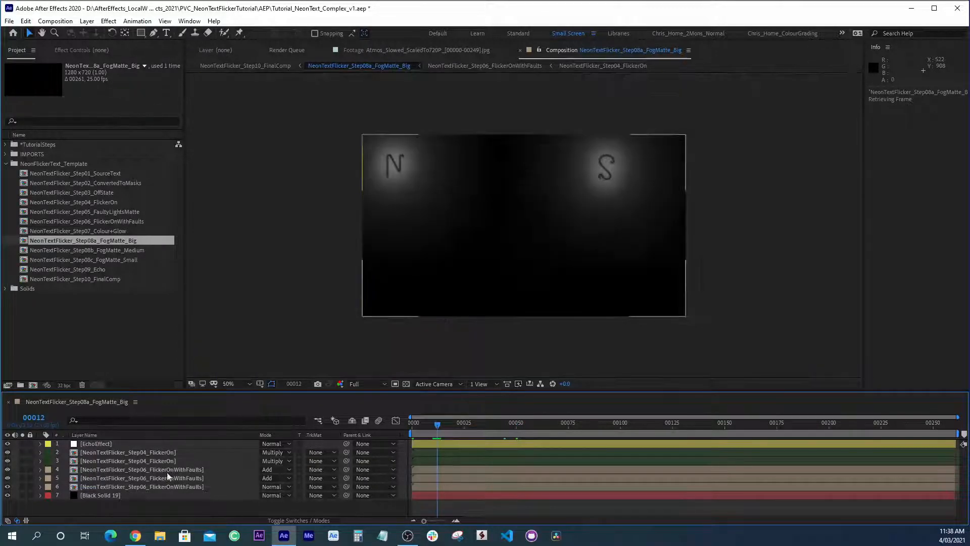
Hide layers 1 to 5 and display the Fast Box Blur settings of the bottom FlickerOnWithFaults layer
click(98, 444)
drag(8, 443, 7, 478)
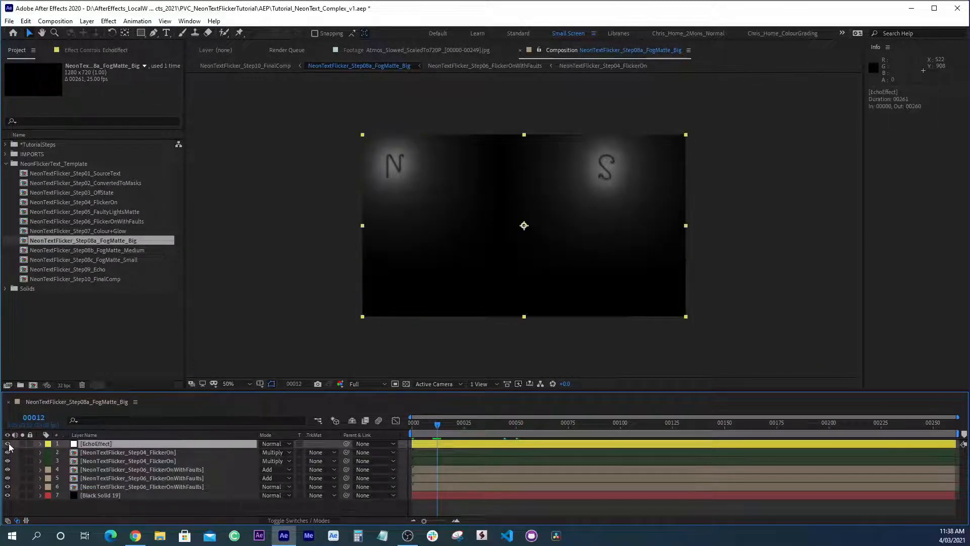
click(74, 511)
click(118, 485)
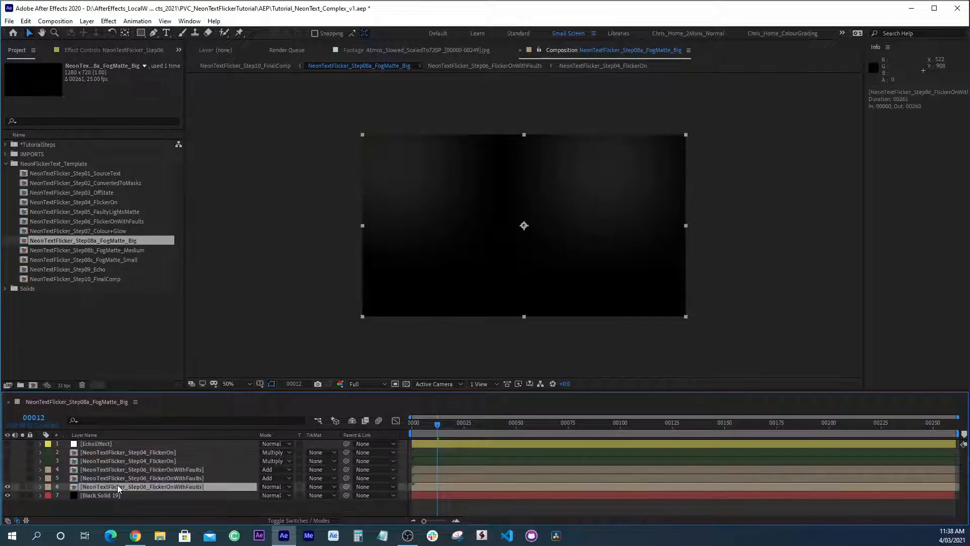
key(e)
double_click(80, 494)
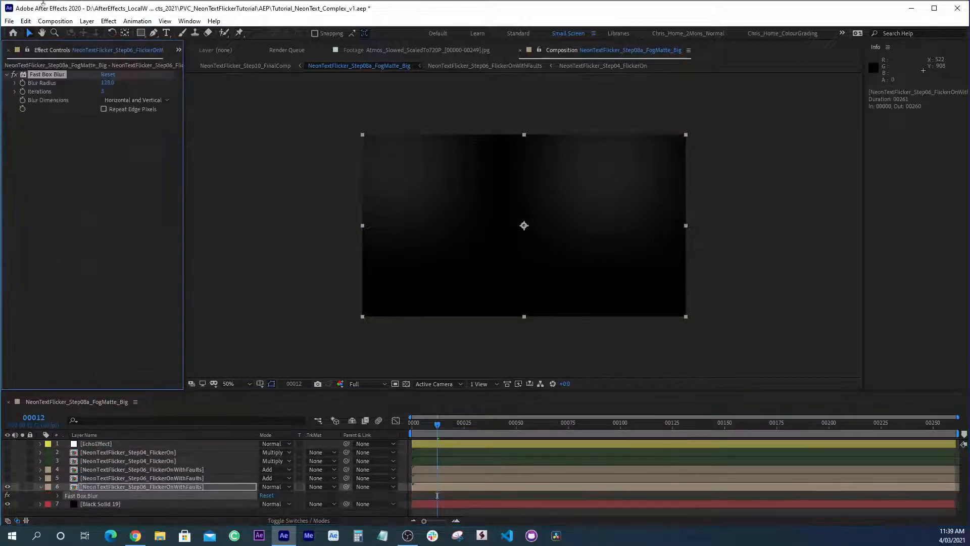
Disable the bottom flicker layer's Fast Box Blur, preview the unblurred flicker, return to frame 13 and re-enable the blur
click(15, 74)
key(space)
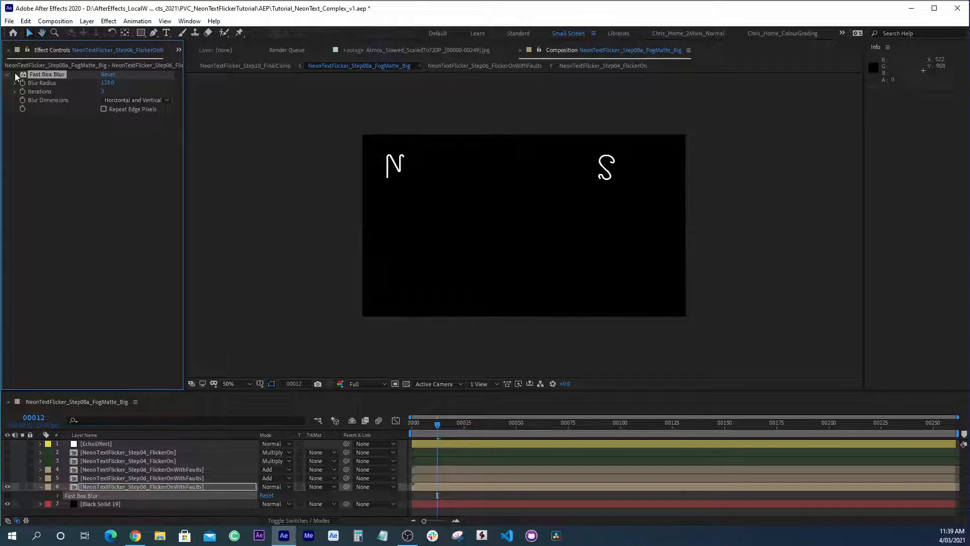
key(space)
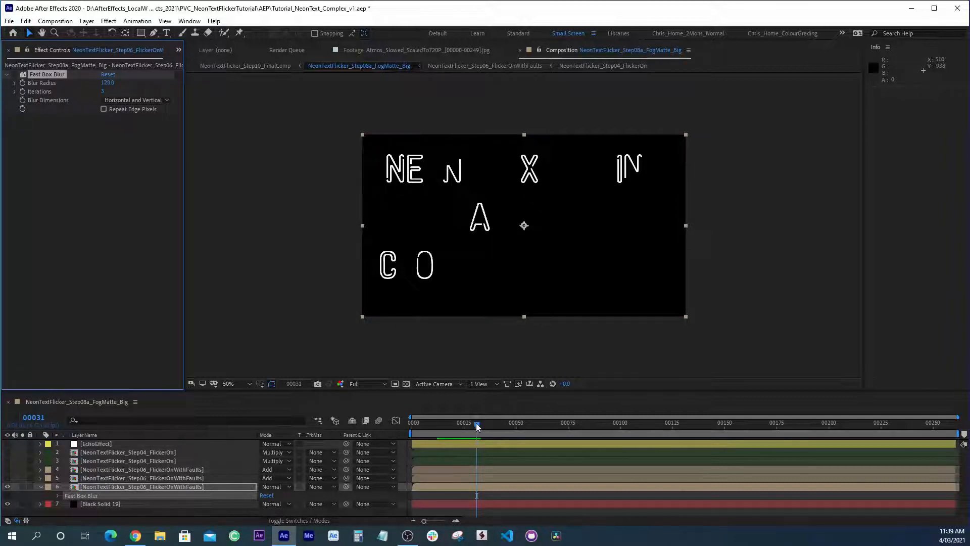
drag(476, 426, 437, 450)
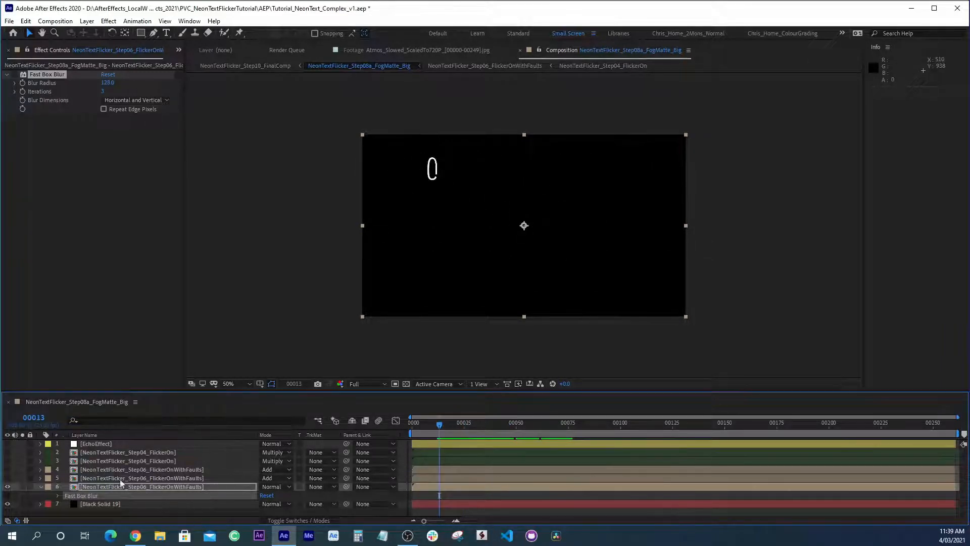
click(7, 495)
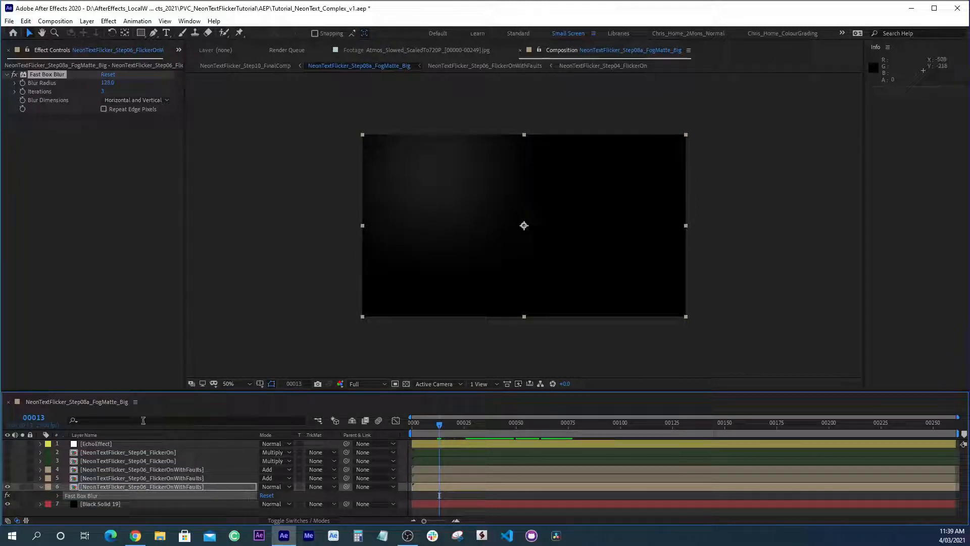
Make FlickerOnWithFaults layers 5 and 4 visible, checking the Fast Box Blur settings of each
click(127, 478)
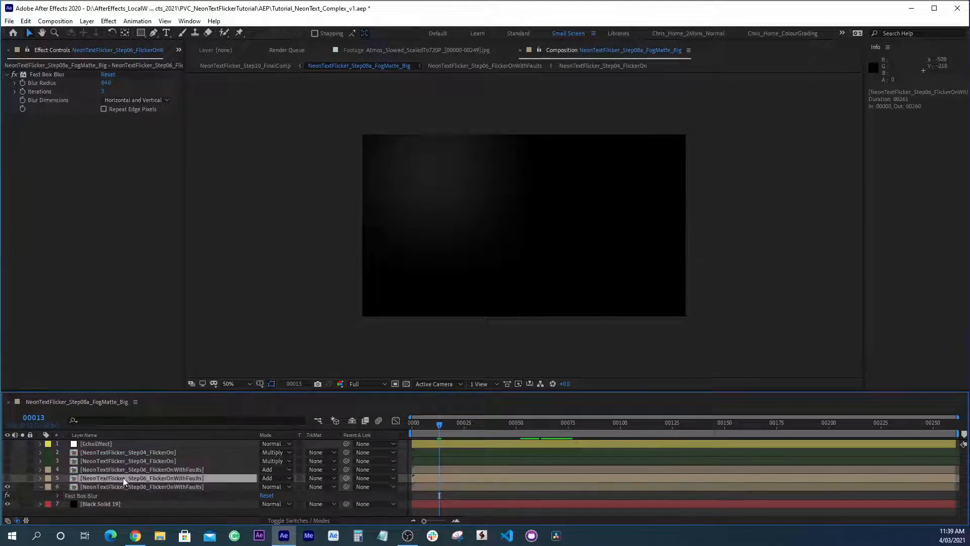
click(7, 478)
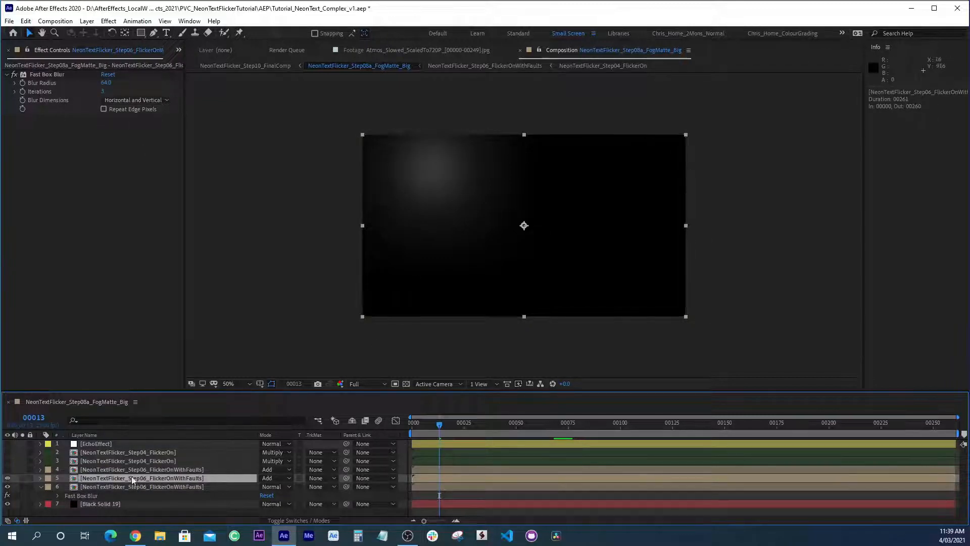
click(41, 487)
click(93, 469)
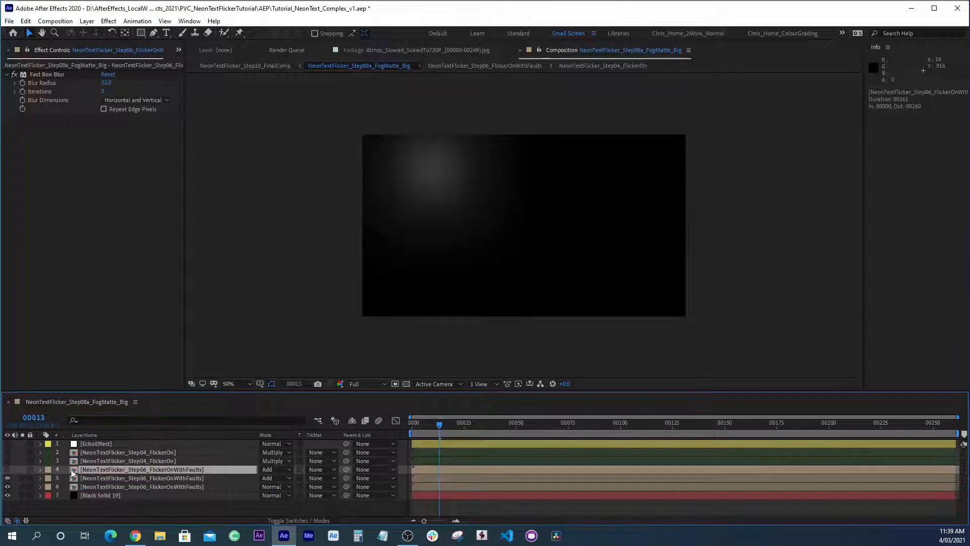
click(7, 469)
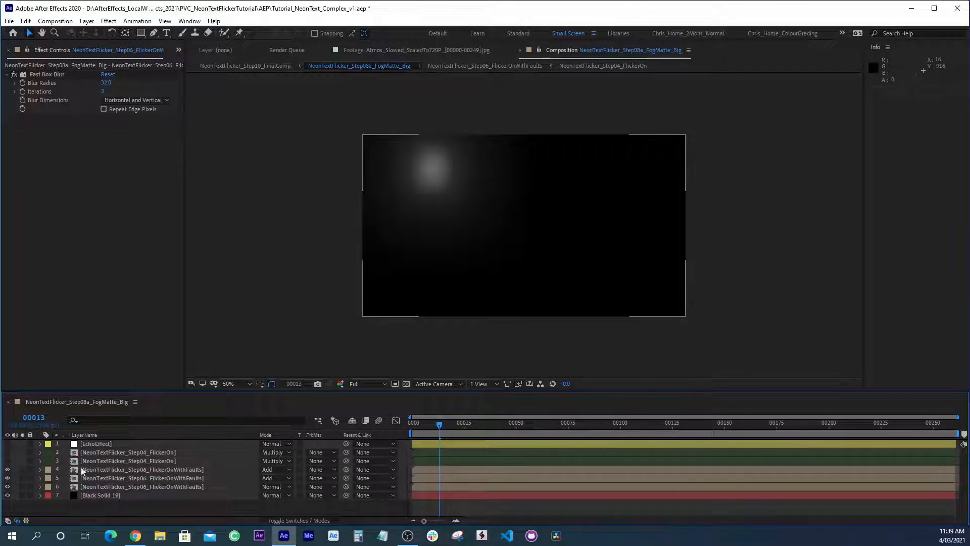
click(113, 471)
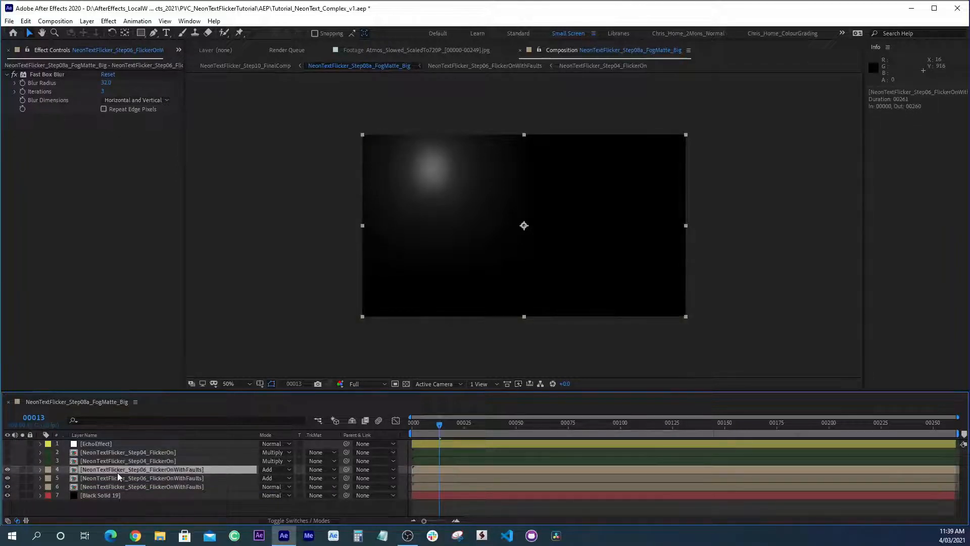
Preview the three combined blurred flicker layers from frame 24 and move to frame 34
drag(440, 424, 462, 425)
key(space)
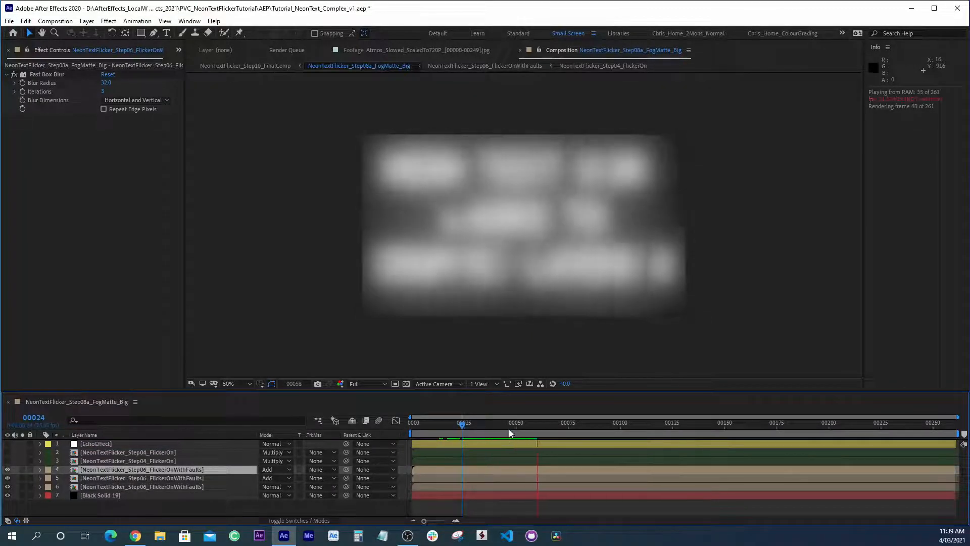
click(481, 425)
mouse_move(480, 427)
mouse_down()
mouse_move(465, 429)
mouse_move(482, 430)
mouse_up()
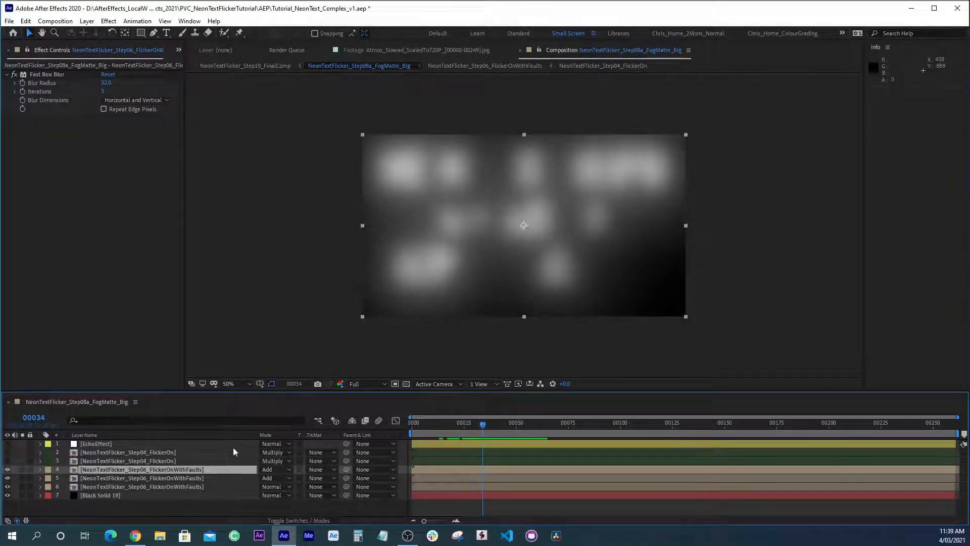
Make the two black-filled FlickerOn layers, 3 and 2, visible and inspect their blur at 200% magnification
click(99, 461)
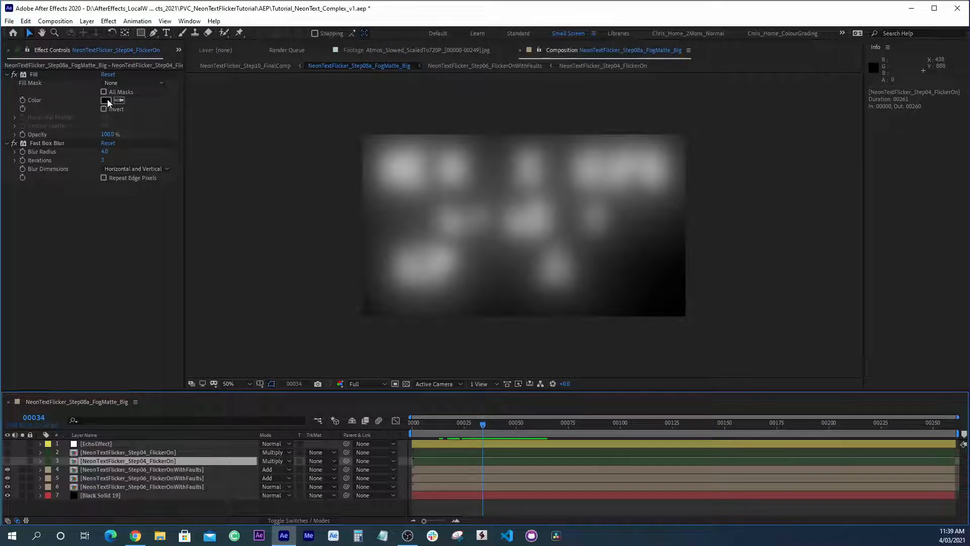
key(period)
key(period)
click(7, 460)
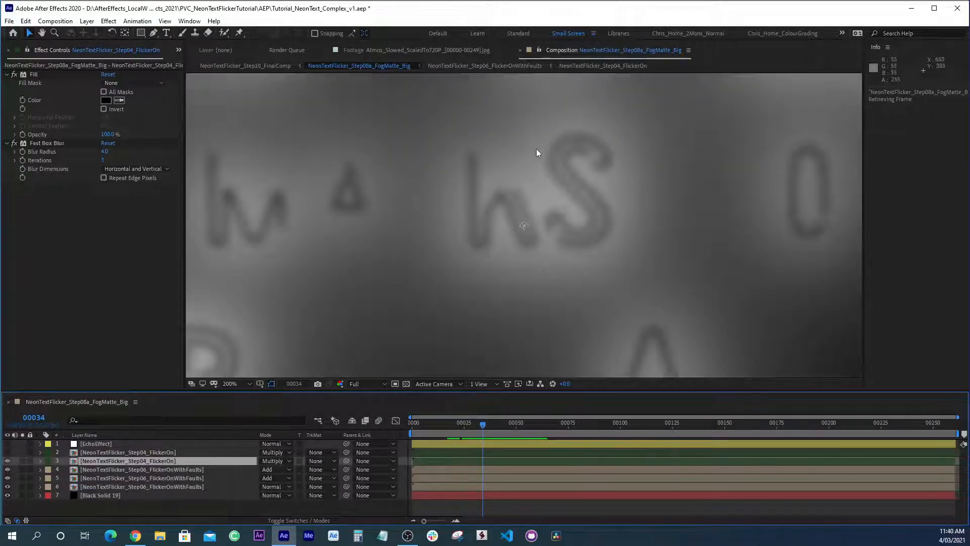
click(7, 452)
click(148, 456)
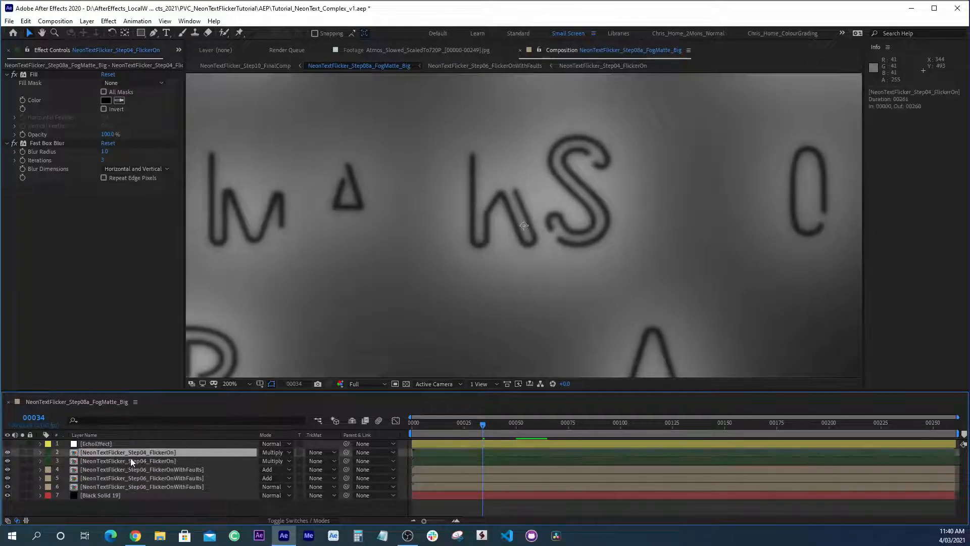
Compare the matte with and without both FlickerOn layers, and view the whole frame at 50% magnification
click(131, 460)
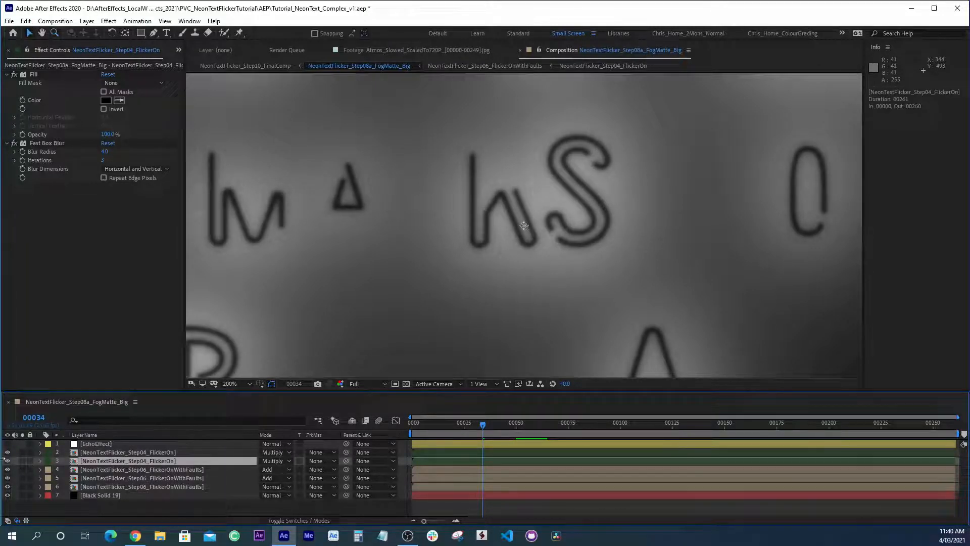
shift+click(87, 454)
mouse_move(7, 452)
mouse_down()
mouse_move(8, 460)
mouse_move(7, 452)
mouse_up()
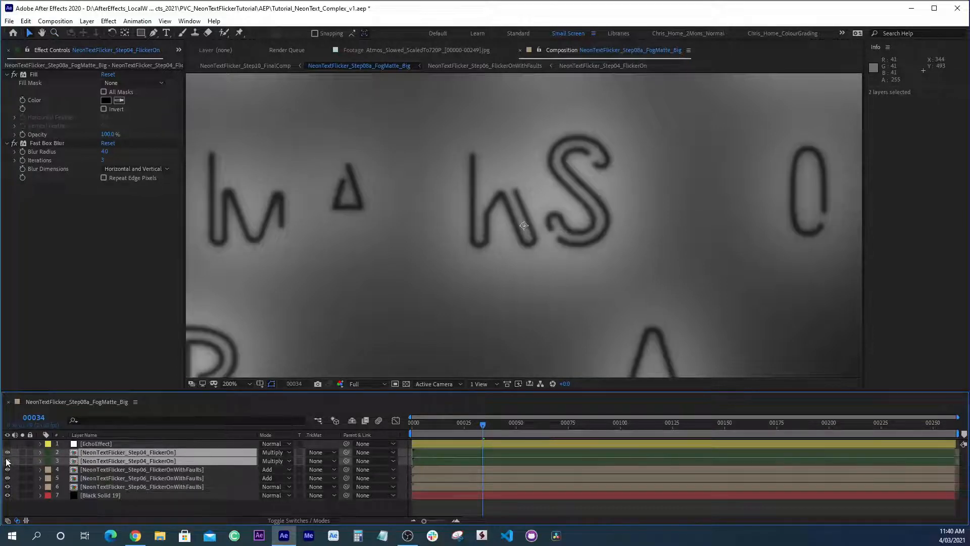
key(comma)
key(comma)
key(comma)
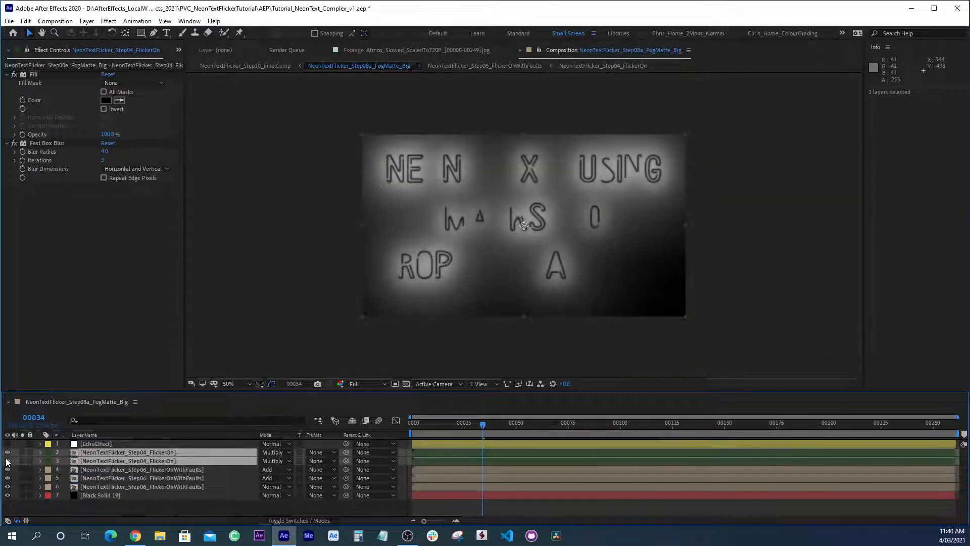
Inspect the Echo effect settings on the EchoEffect layer and deselect the layer
click(111, 507)
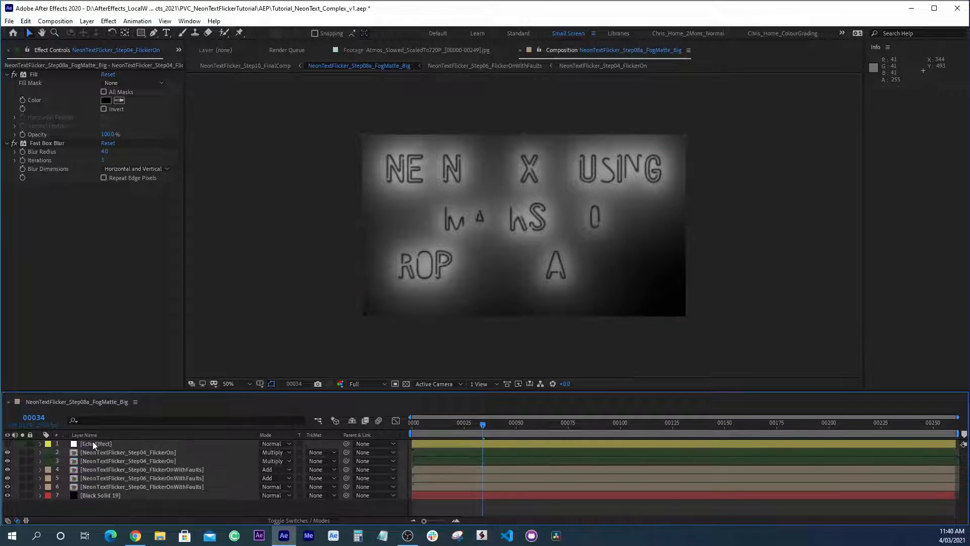
click(93, 443)
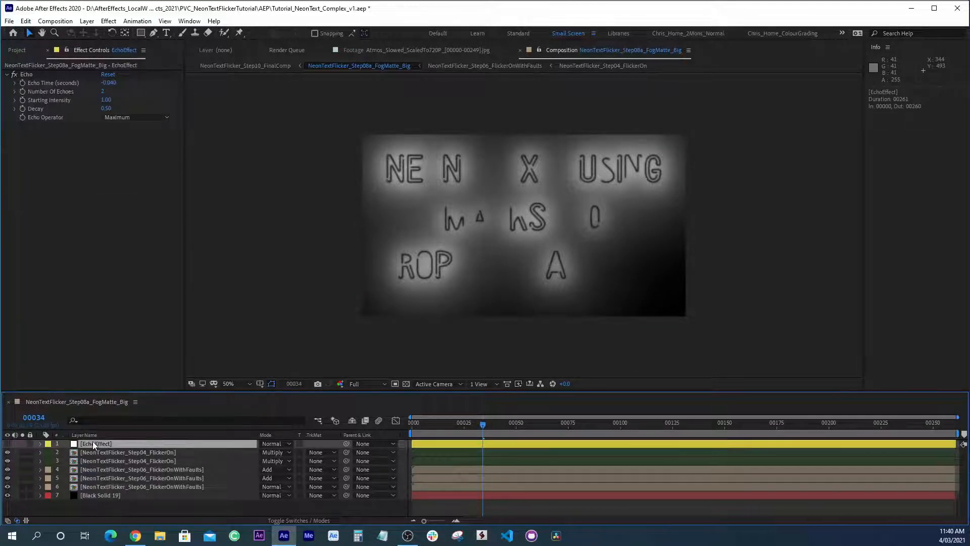
click(93, 505)
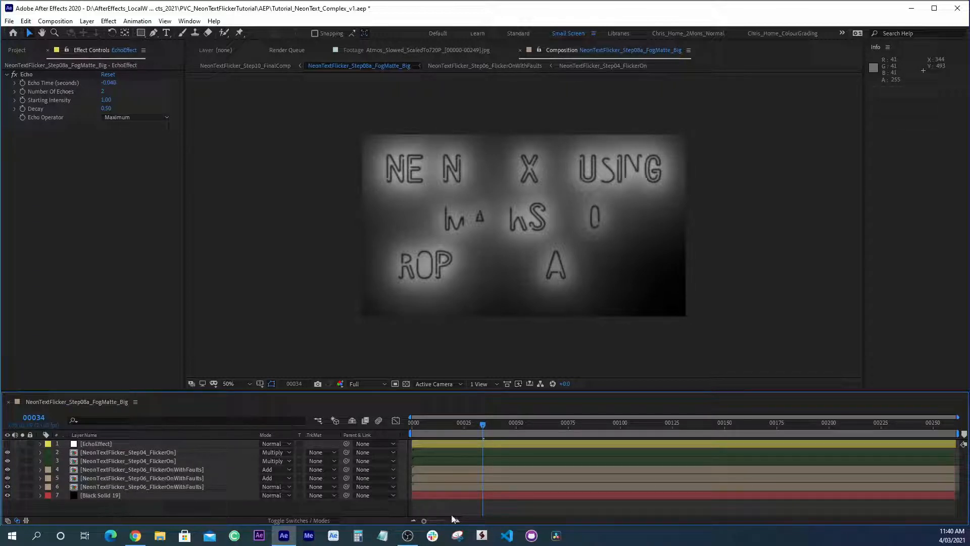
Reveal the big fog matte composition in the project and preview its playback from frame 34
right_click(522, 506)
click(554, 423)
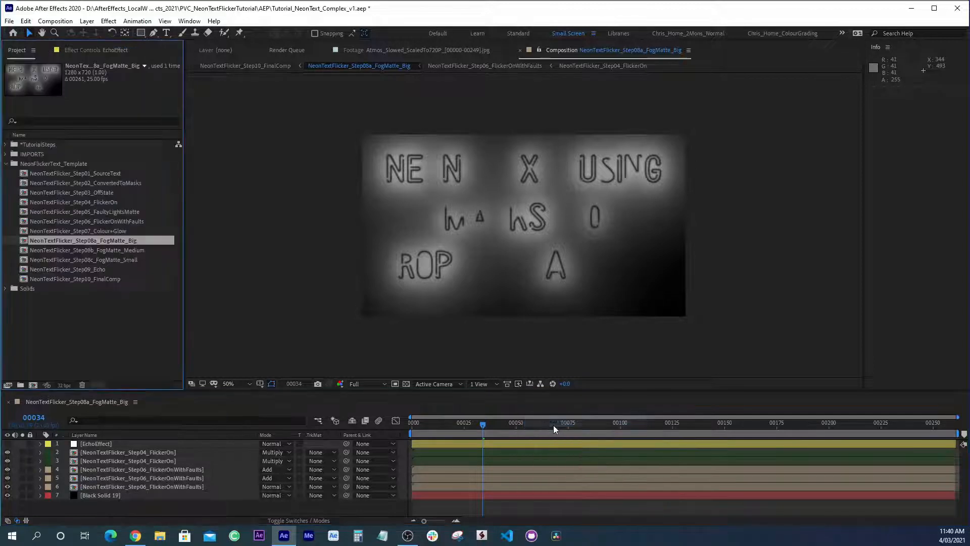
key(space)
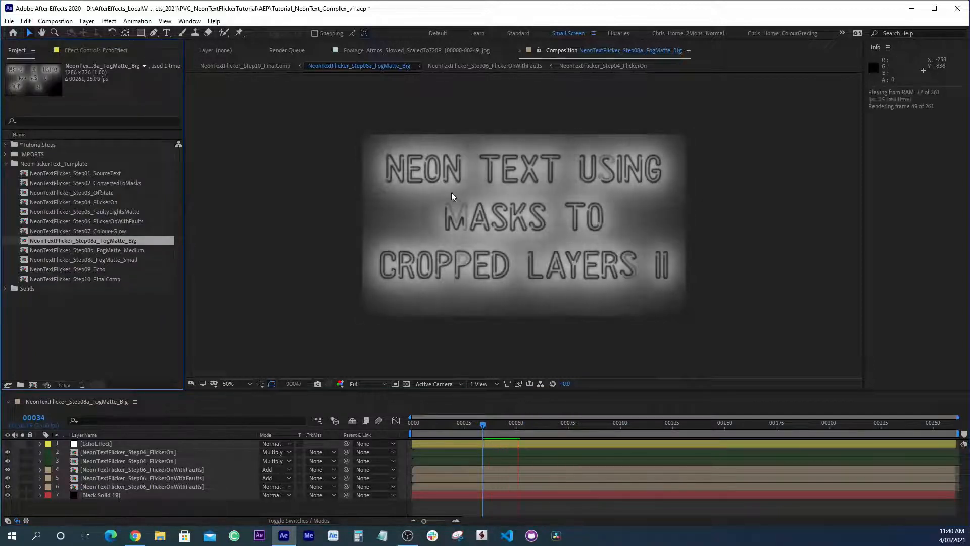
Open NeonTextFlicker_Step08b_FogMatte_Medium, inspect the Fast Box Blur on both FlickerOnWithFaults layers, and preview the matte's playback
double_click(95, 250)
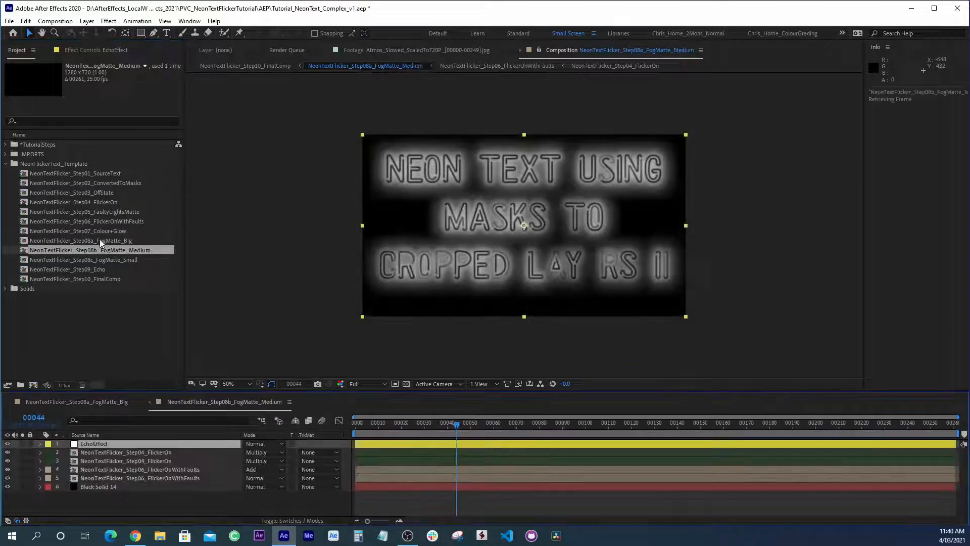
click(88, 459)
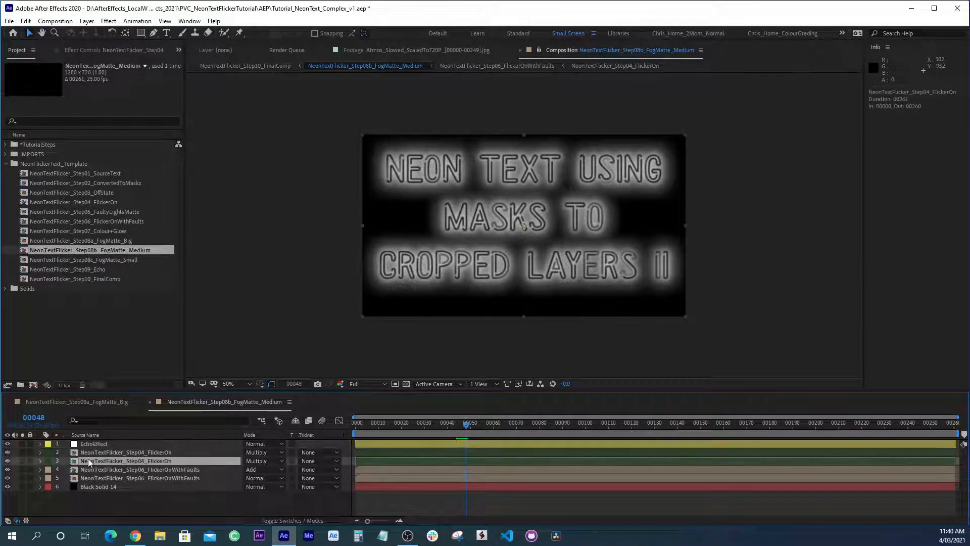
click(95, 477)
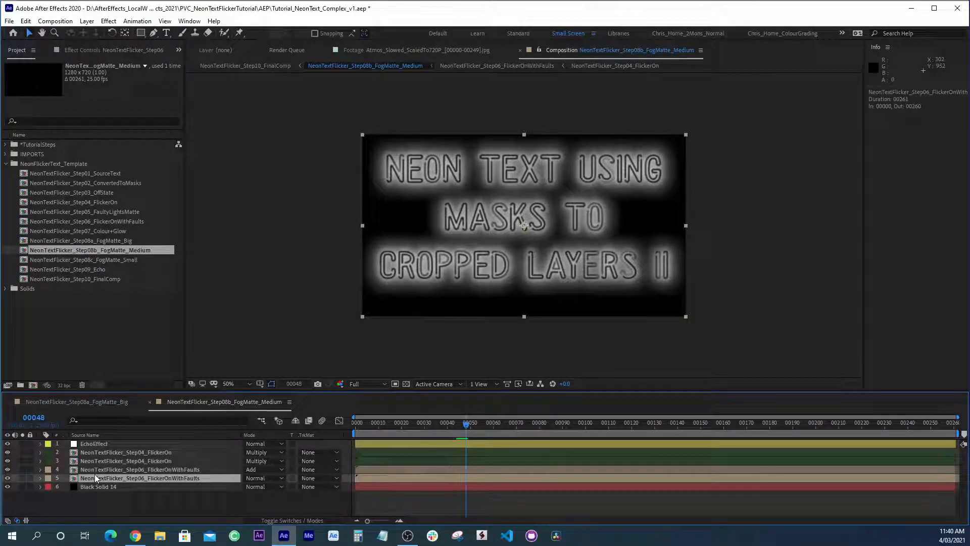
key(e)
click(85, 487)
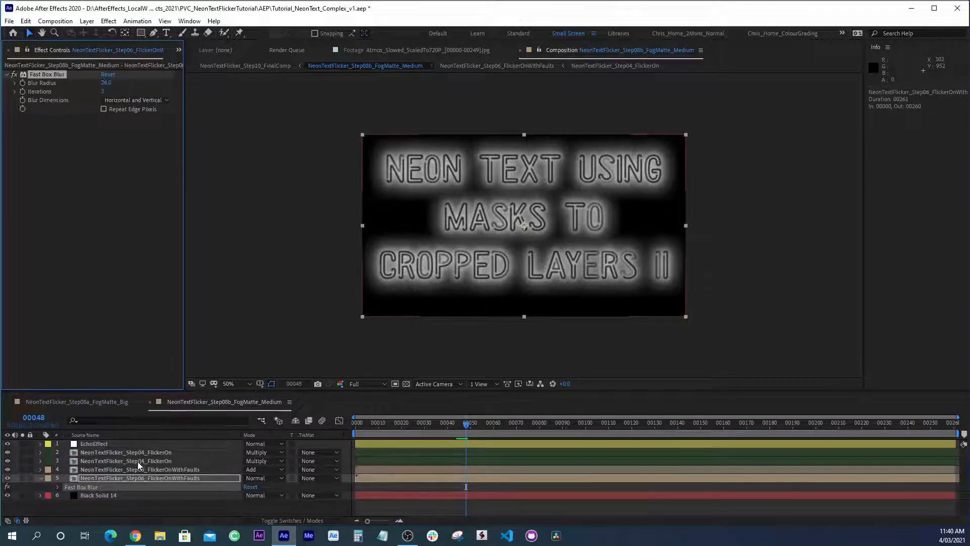
click(124, 469)
key(e)
click(83, 478)
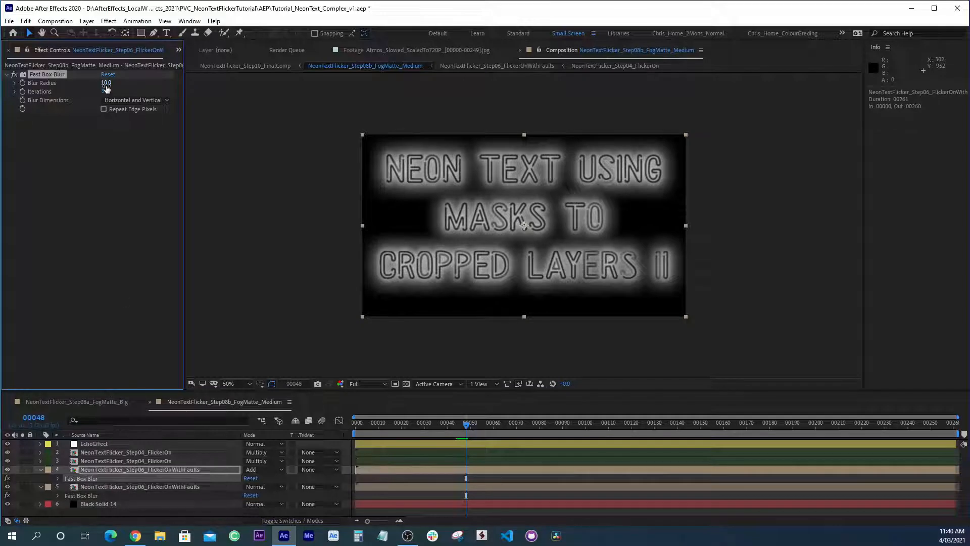
key(space)
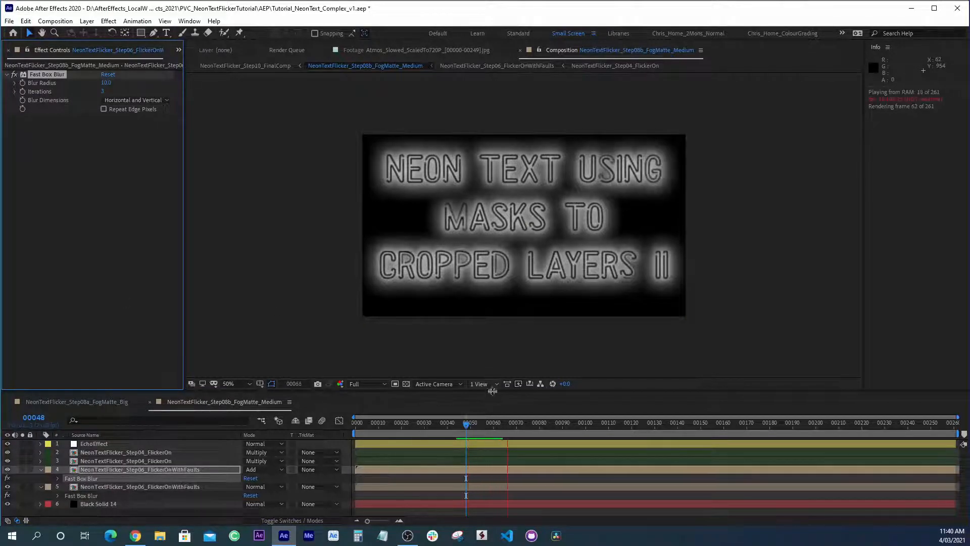
key(space)
Return to the big fog matte and inspect the effects on its EchoEffect and three FlickerOnWithFaults layers
click(112, 402)
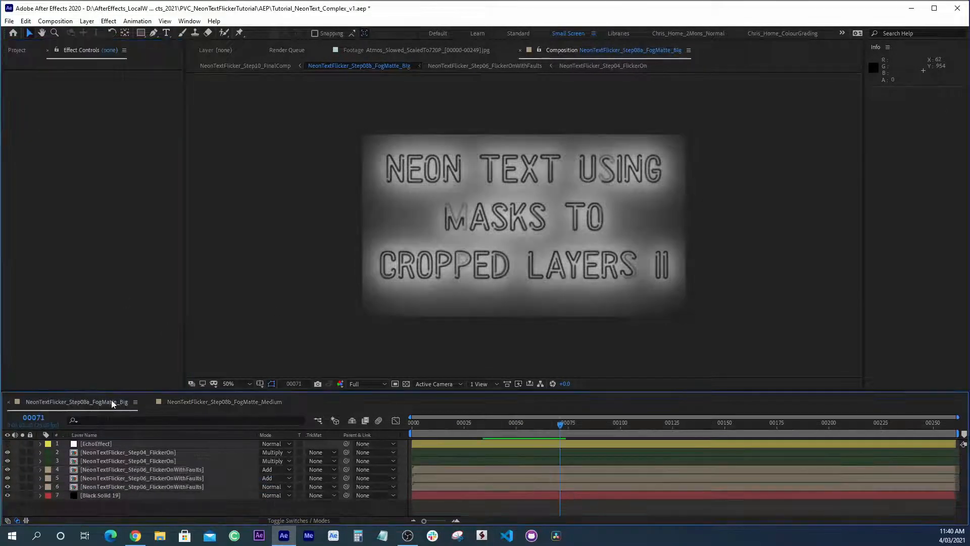
click(103, 444)
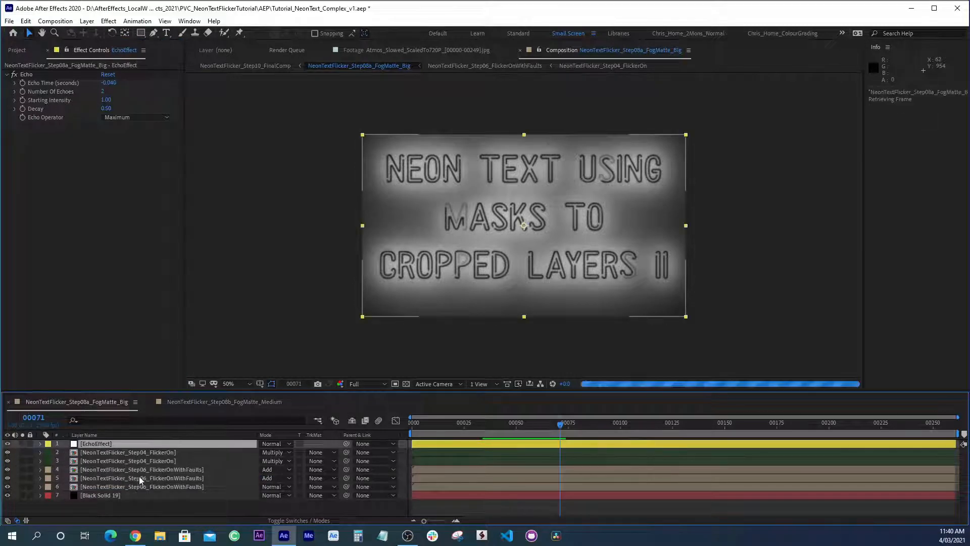
click(162, 485)
click(163, 478)
click(166, 468)
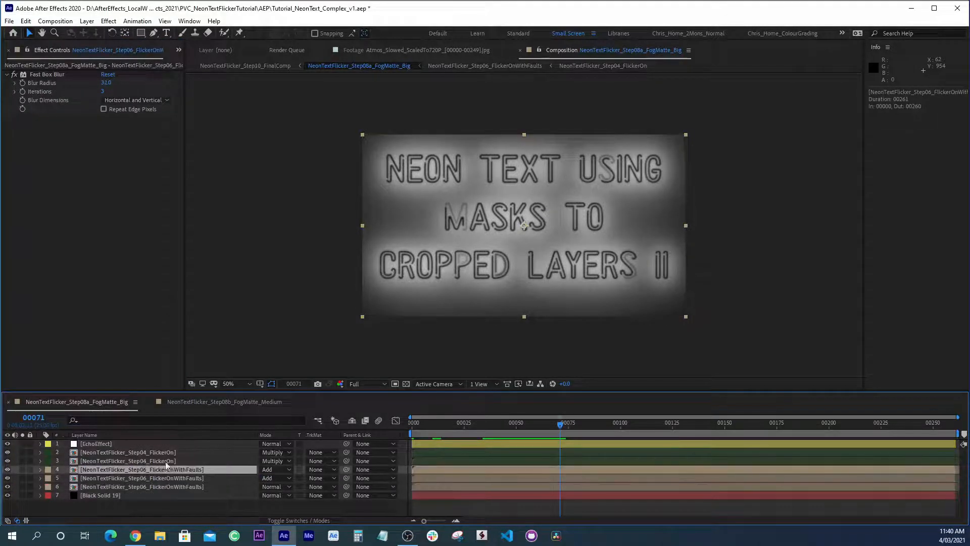
Compare the glow spread of the big and medium fog mattes, viewing both compositions at frame 12
click(182, 402)
click(107, 401)
drag(410, 428, 438, 426)
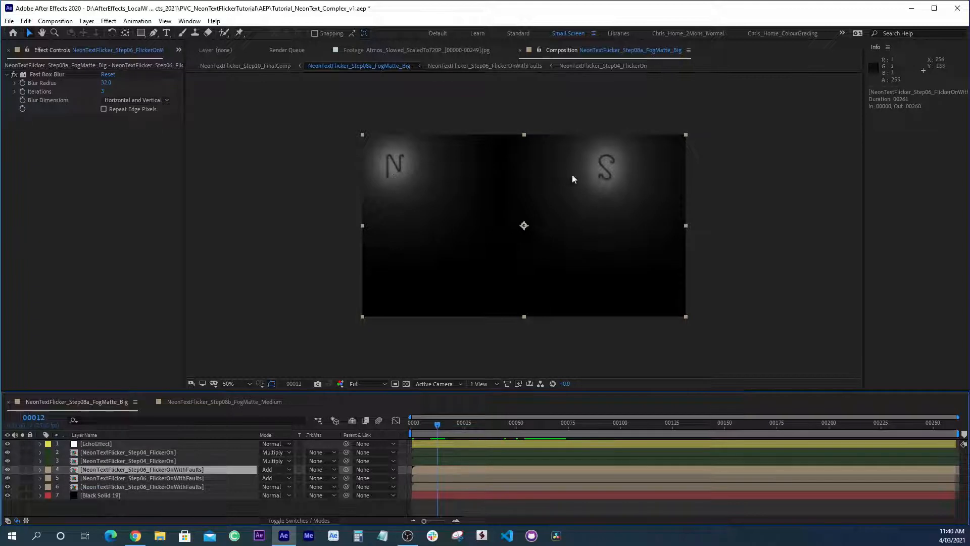
click(220, 401)
click(384, 427)
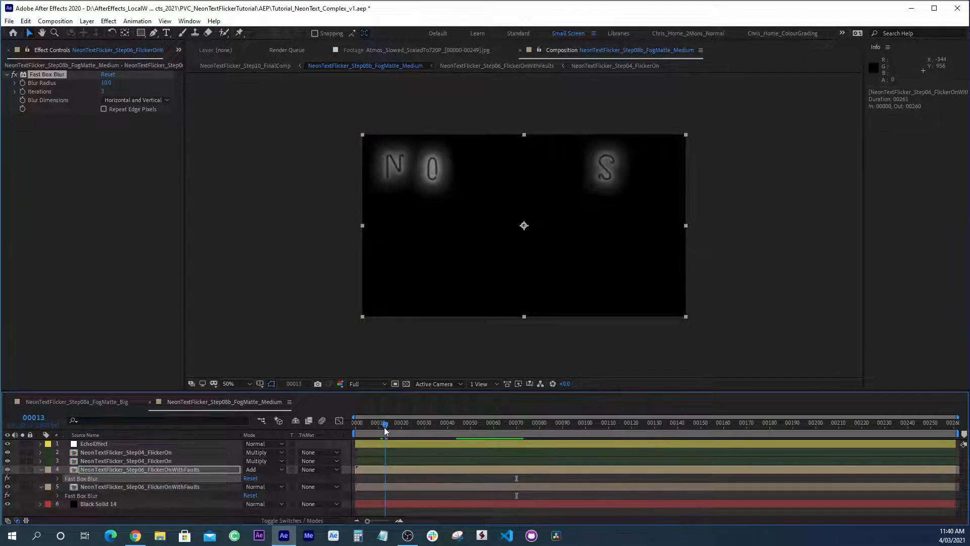
drag(384, 427, 383, 427)
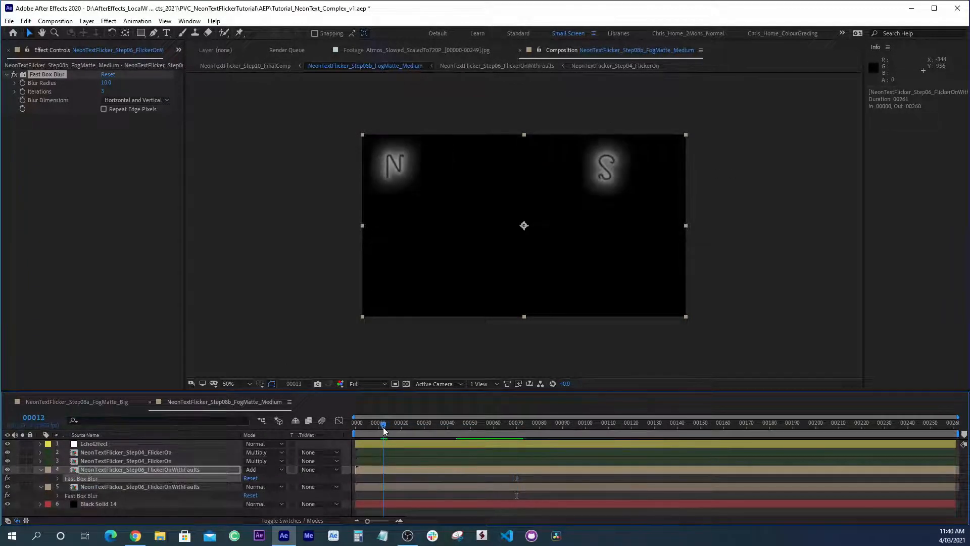
click(118, 402)
click(194, 403)
click(126, 403)
click(185, 402)
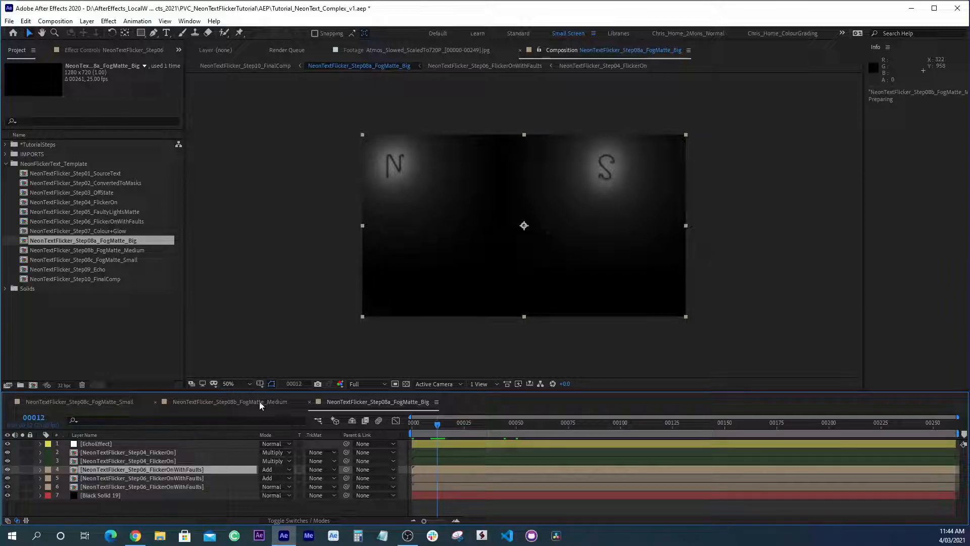
Open NeonTextFlicker_Step08c_FogMatte_Small and make its FlickerOnWithFaults layer 3 visible
click(122, 259)
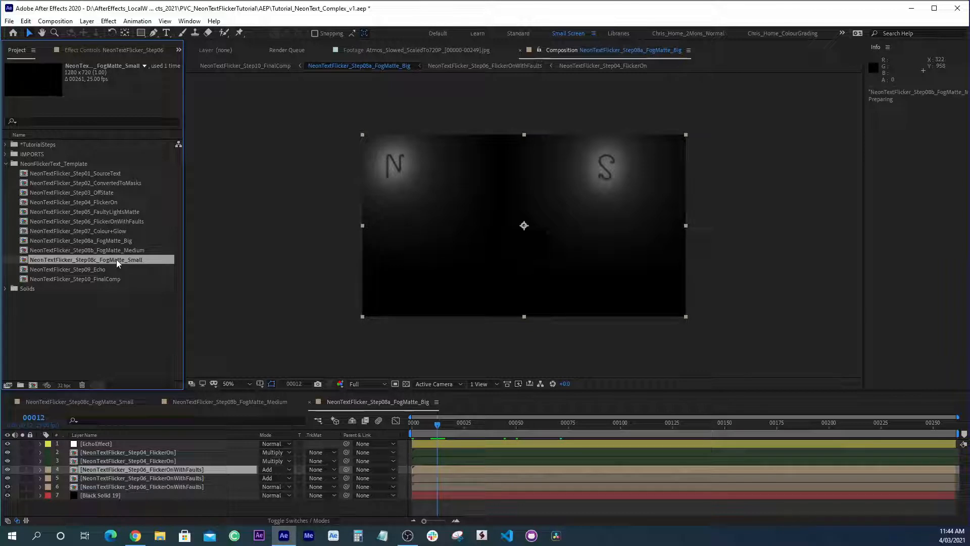
double_click(115, 259)
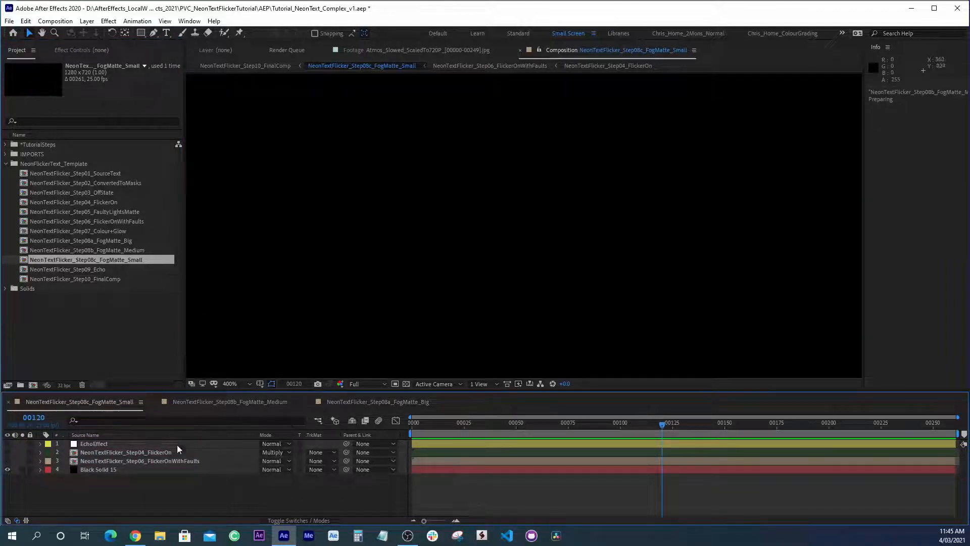
click(120, 461)
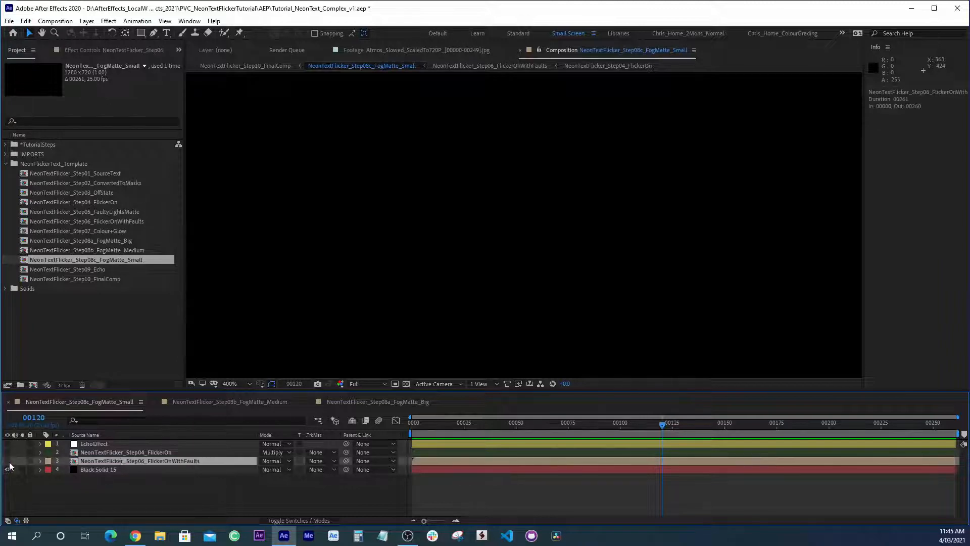
drag(7, 461, 7, 470)
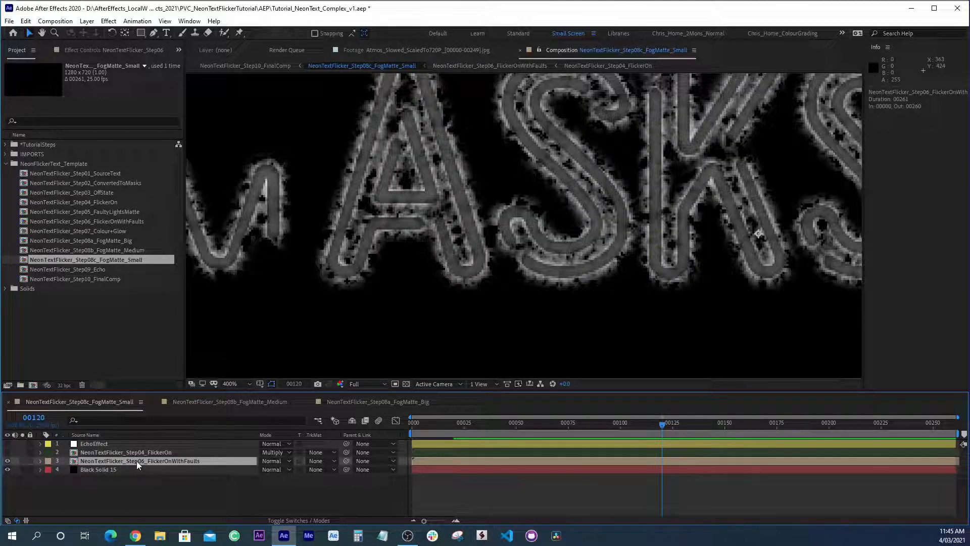
List layer 3's effects and switch off Levels, Roughen Edges and Set Matte to examine the unprocessed letter M
key(e)
click(72, 471)
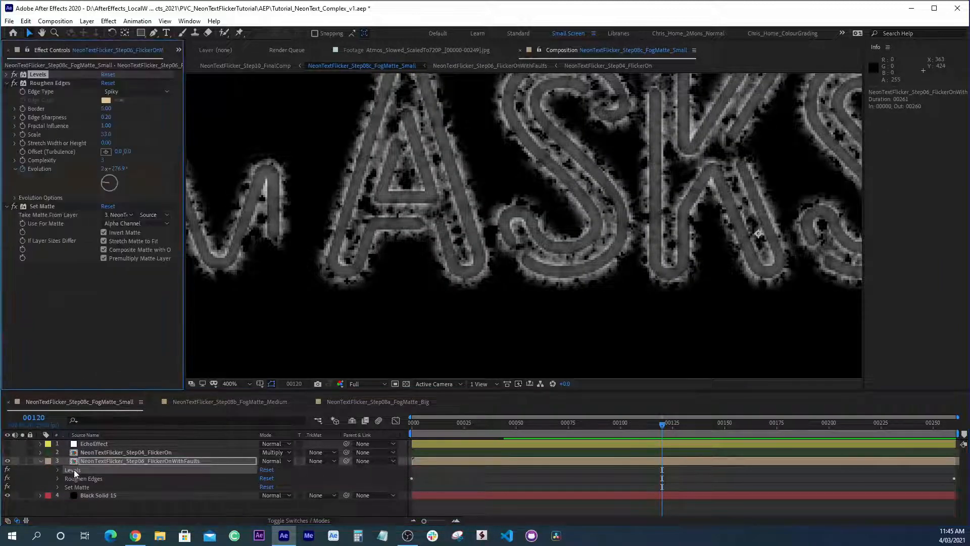
click(7, 82)
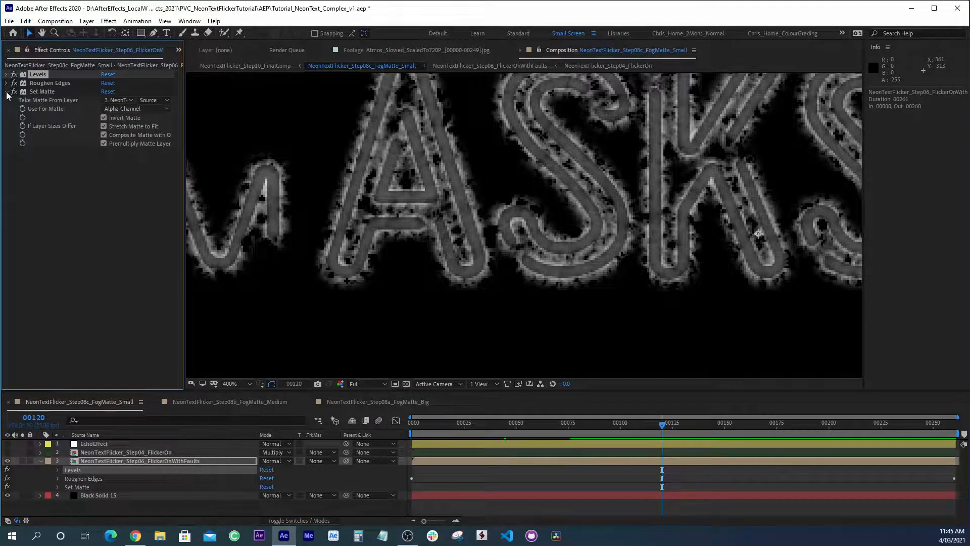
click(6, 92)
click(41, 82)
click(40, 74)
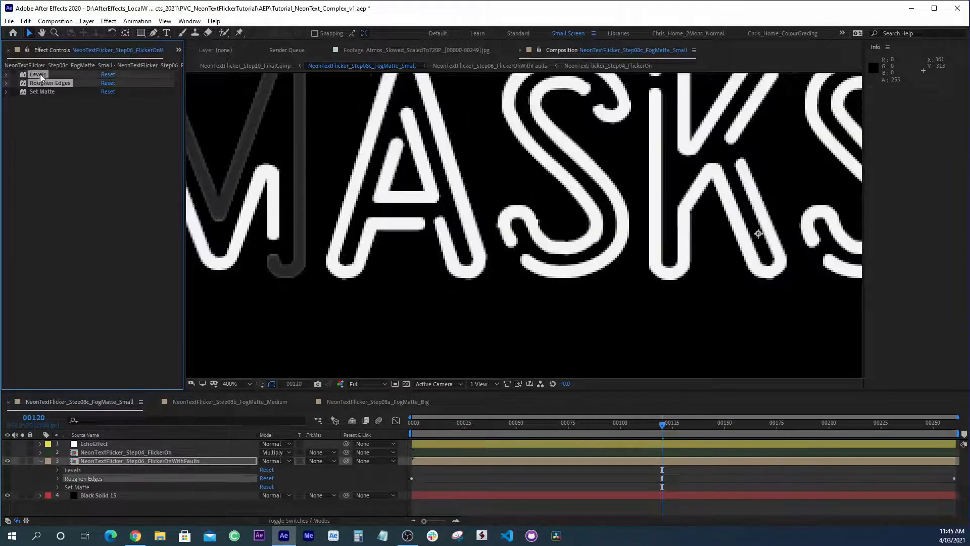
click(14, 75)
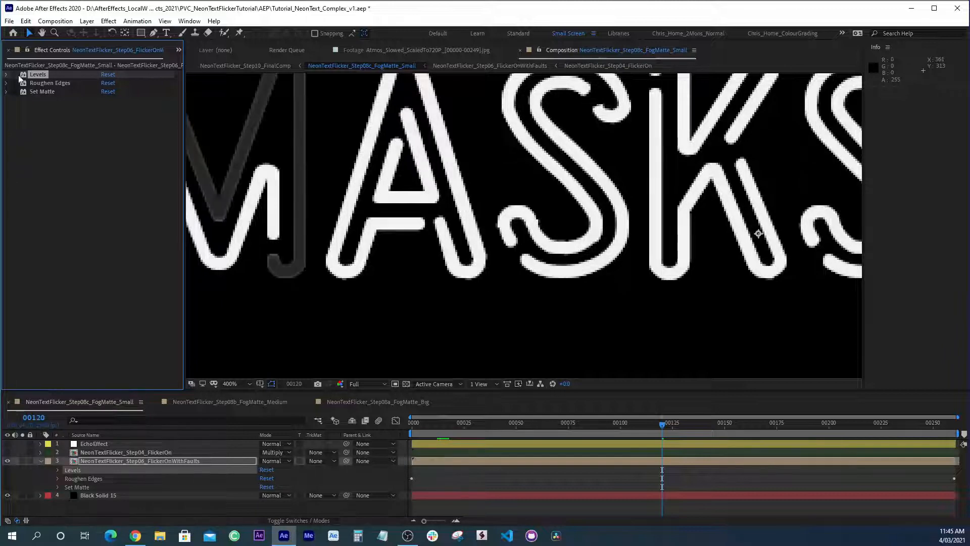
drag(295, 165, 507, 231)
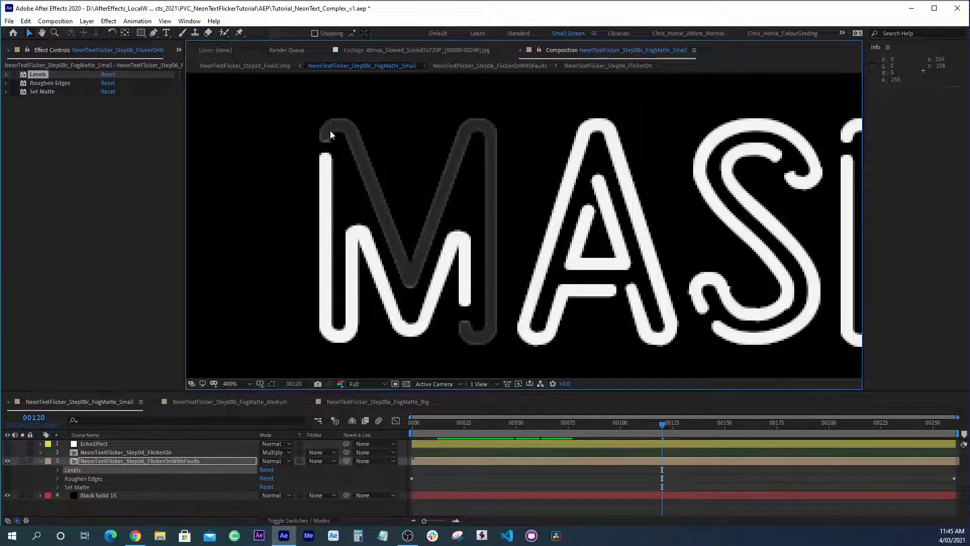
Re-enable Levels and Roughen Edges on layer 3 and expand the Roughen Edges settings
click(14, 74)
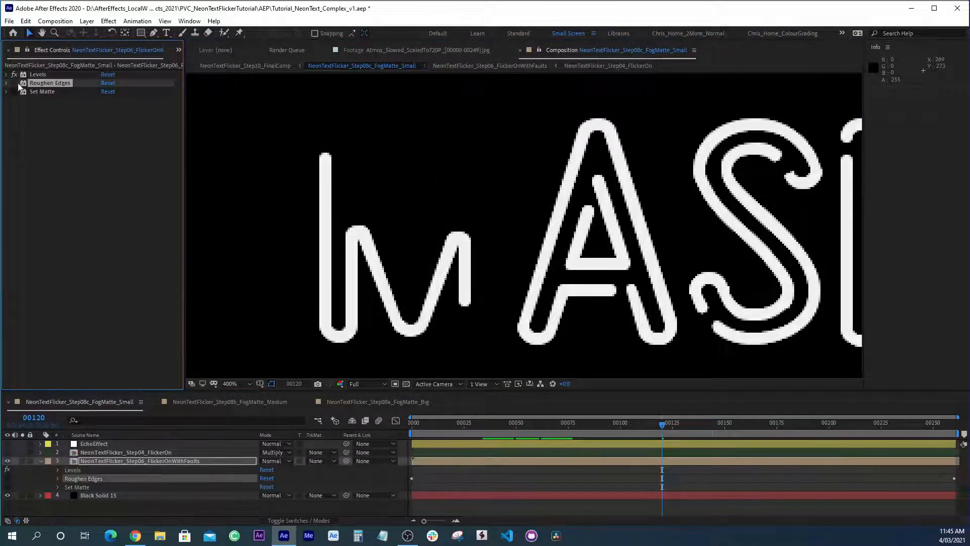
click(13, 84)
click(6, 83)
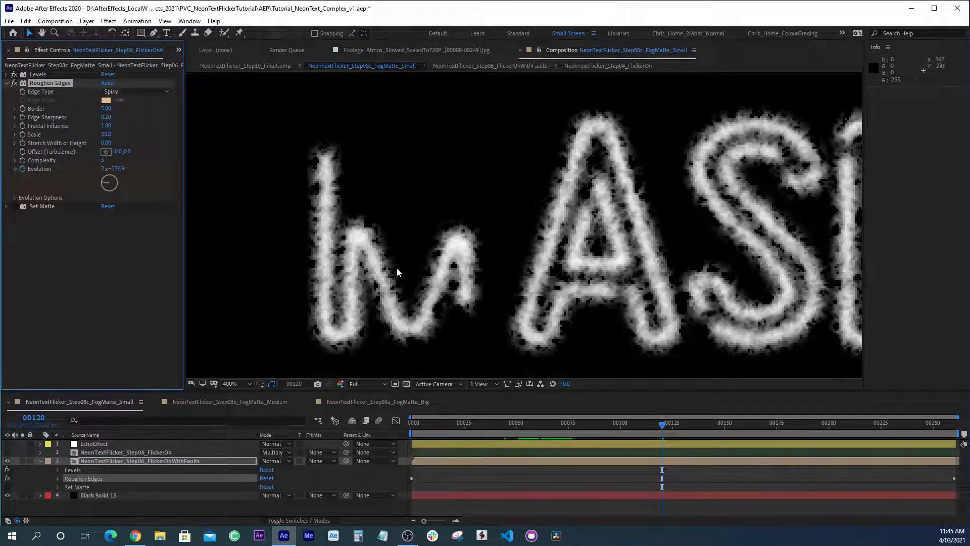
Preview the animated Roughen Edges effect, restarting playback from frame 49 and stopping at frame 133
key(space)
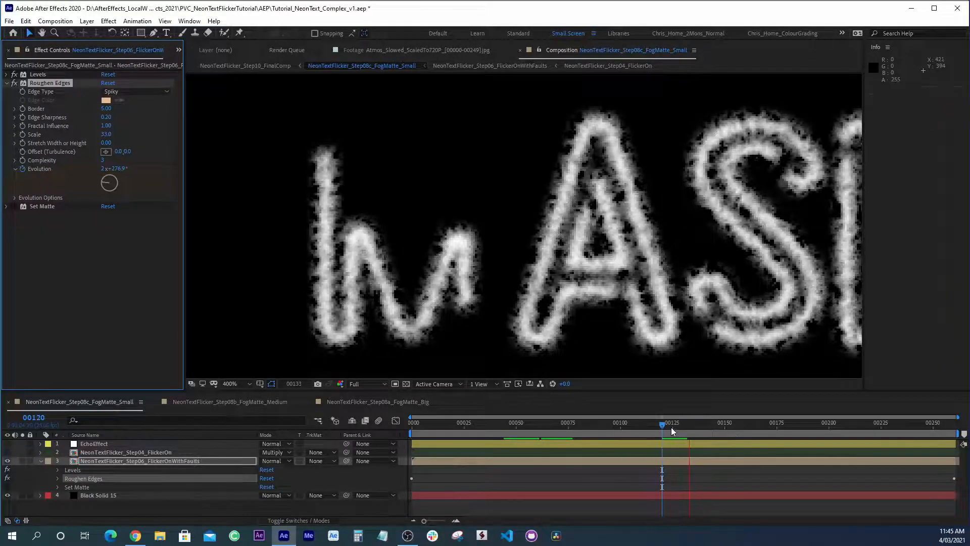
click(671, 426)
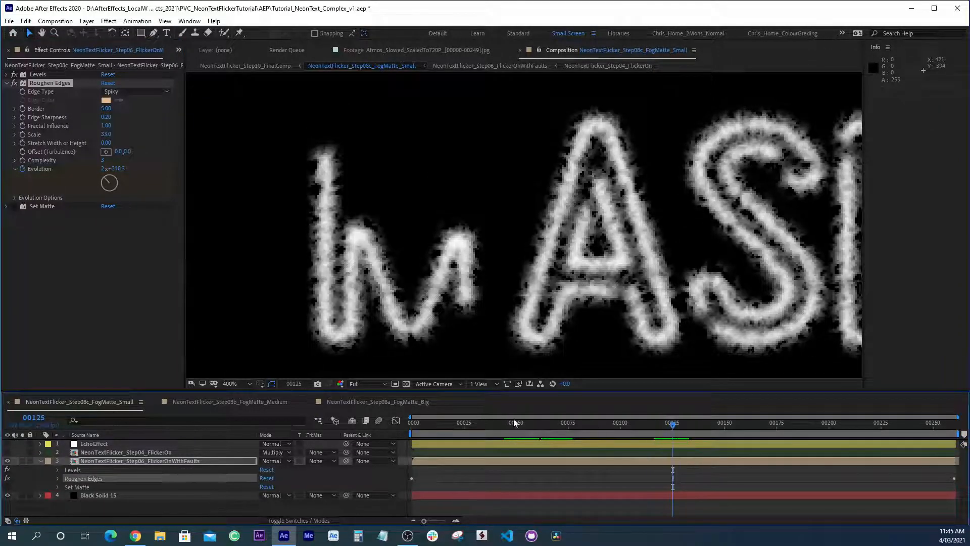
mouse_move(513, 423)
mouse_down()
mouse_move(523, 425)
mouse_move(514, 426)
mouse_up()
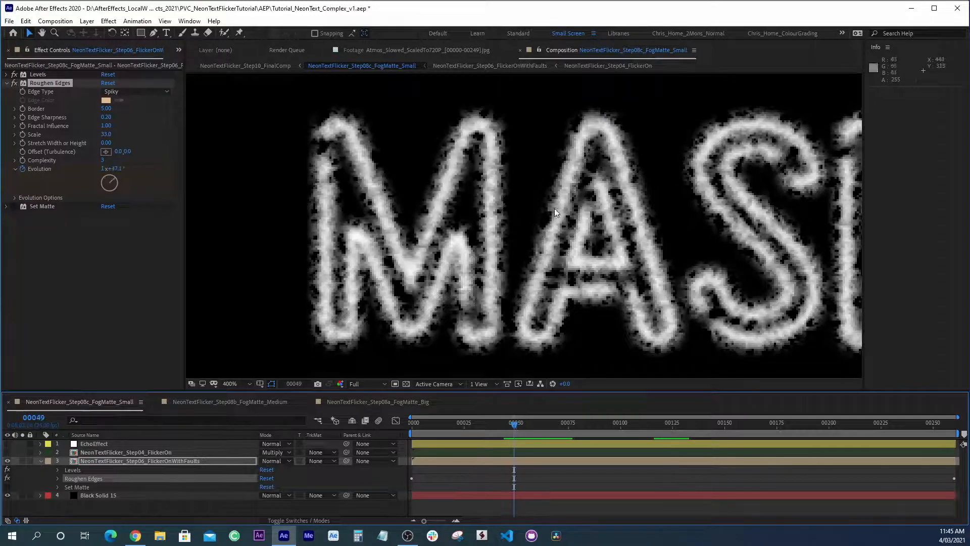
key(space)
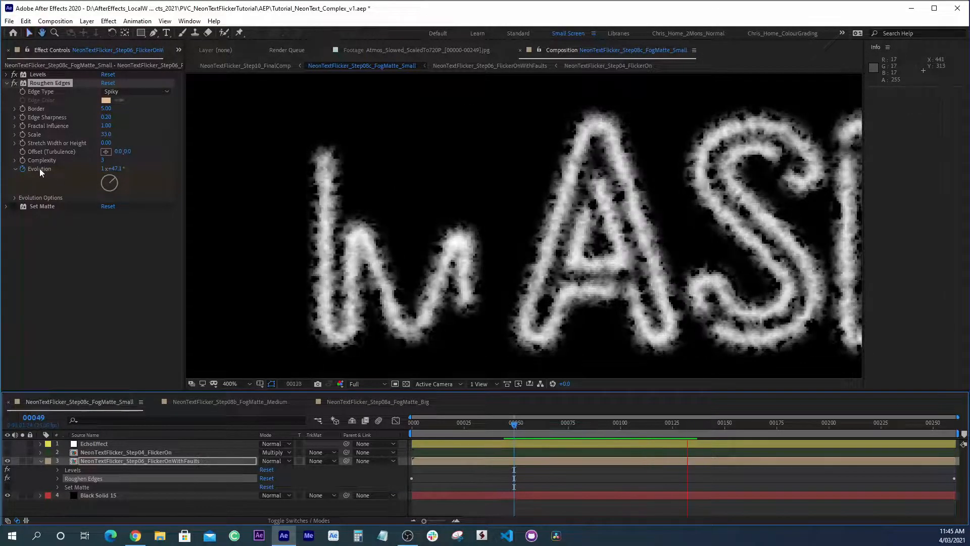
key(space)
Inspect the Set Matte settings and compare the letters with and without the effect, leaving Set Matte enabled
click(45, 206)
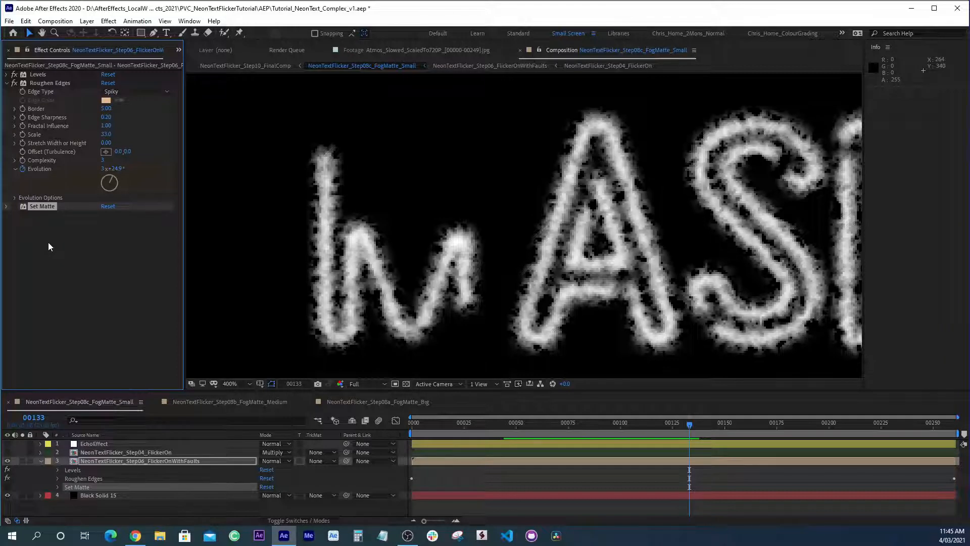
click(14, 206)
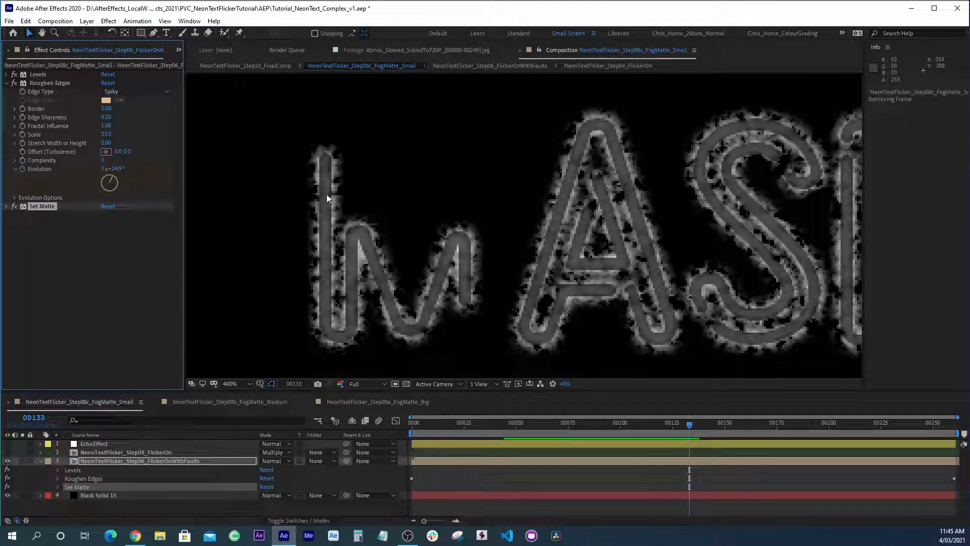
click(6, 206)
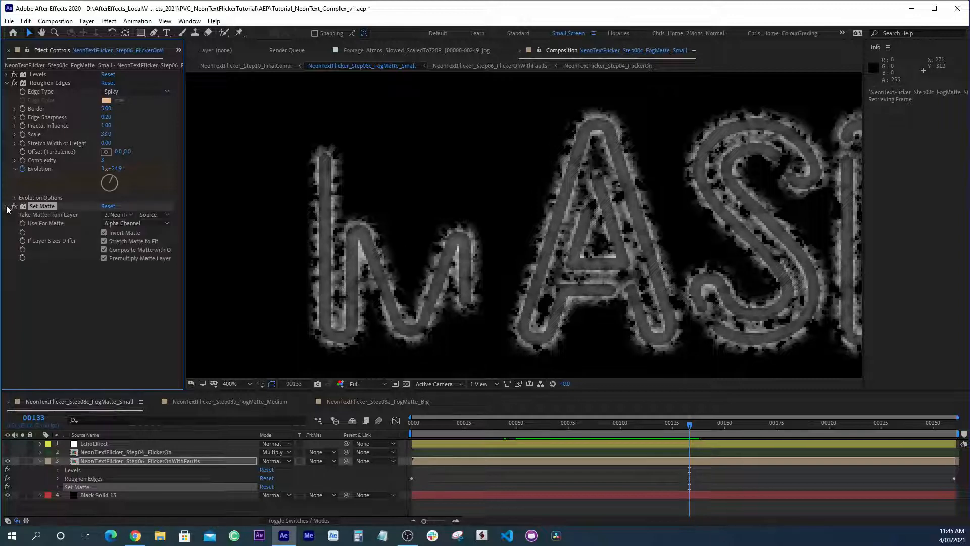
click(6, 207)
click(14, 206)
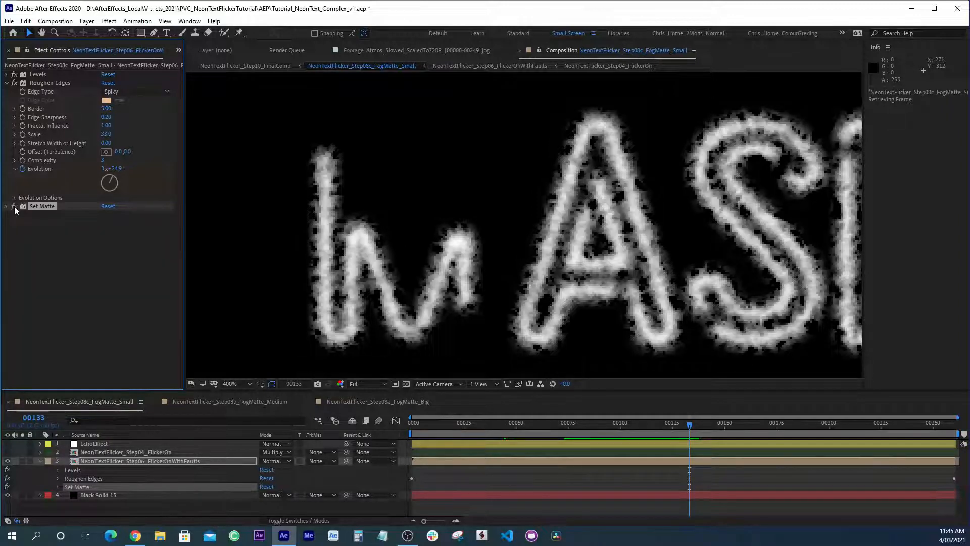
click(15, 206)
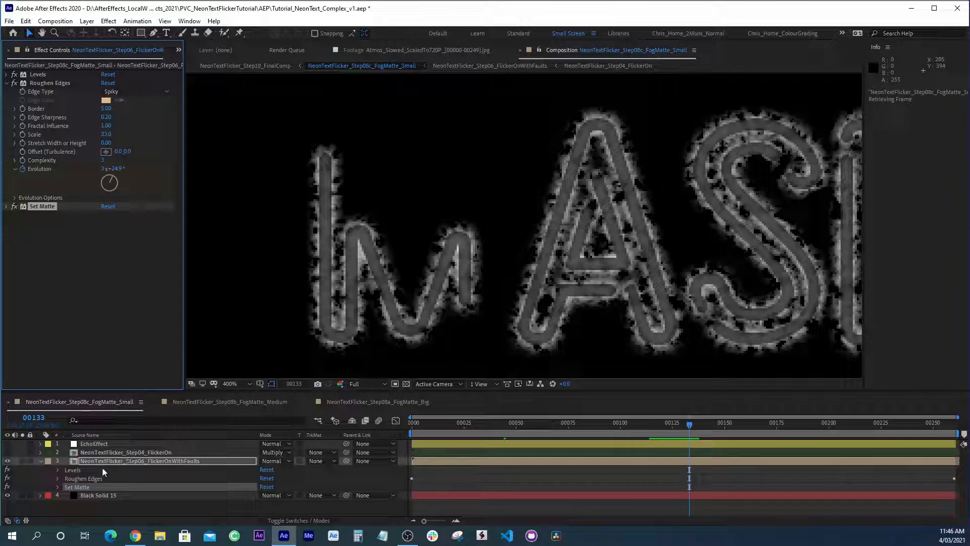
Compare the Fill and Fast Box Blur settings on the Step04_FlickerOn layers of the small and medium fog mattes
click(89, 452)
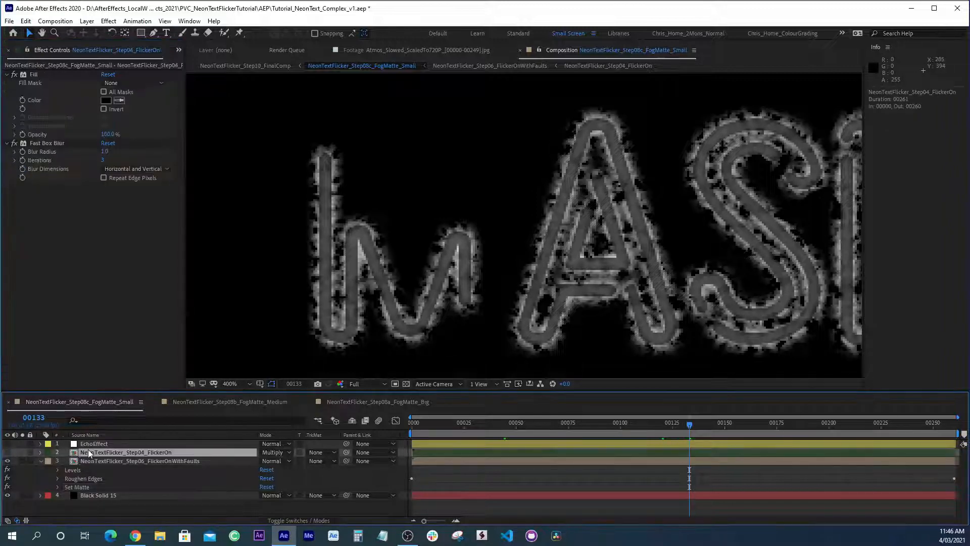
click(267, 403)
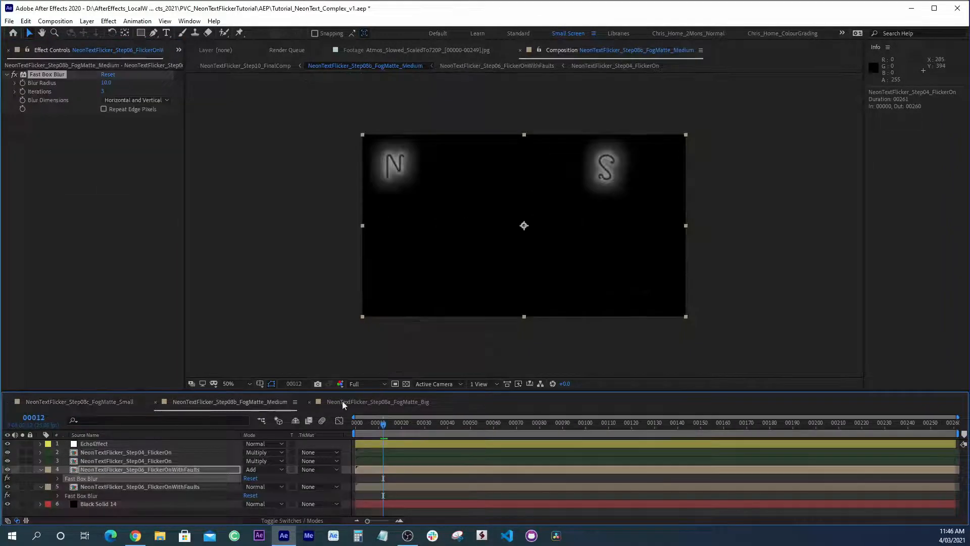
click(138, 461)
click(140, 452)
drag(105, 151, 98, 137)
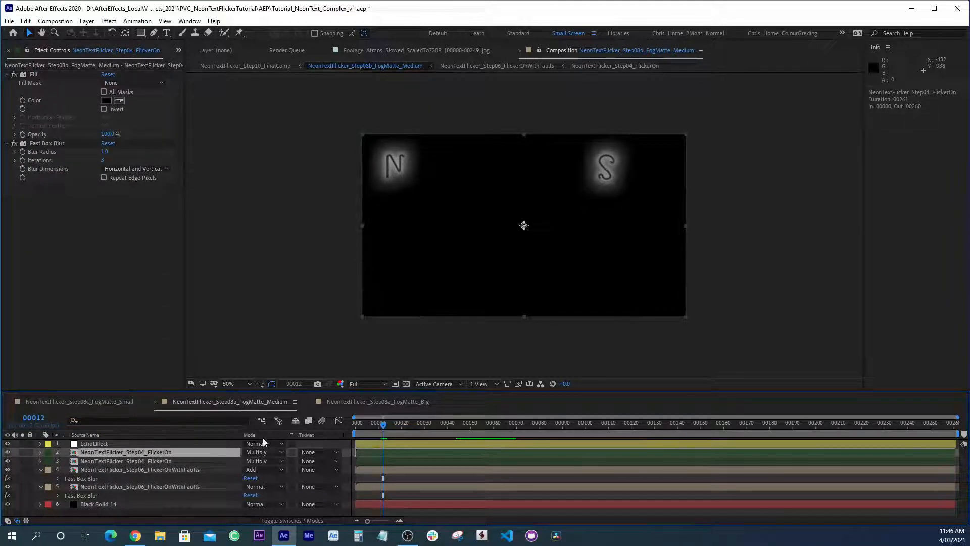
Make the Step04_FlickerOn and EchoEffect layers visible again in the small fog matte, and close the open compositions
click(117, 402)
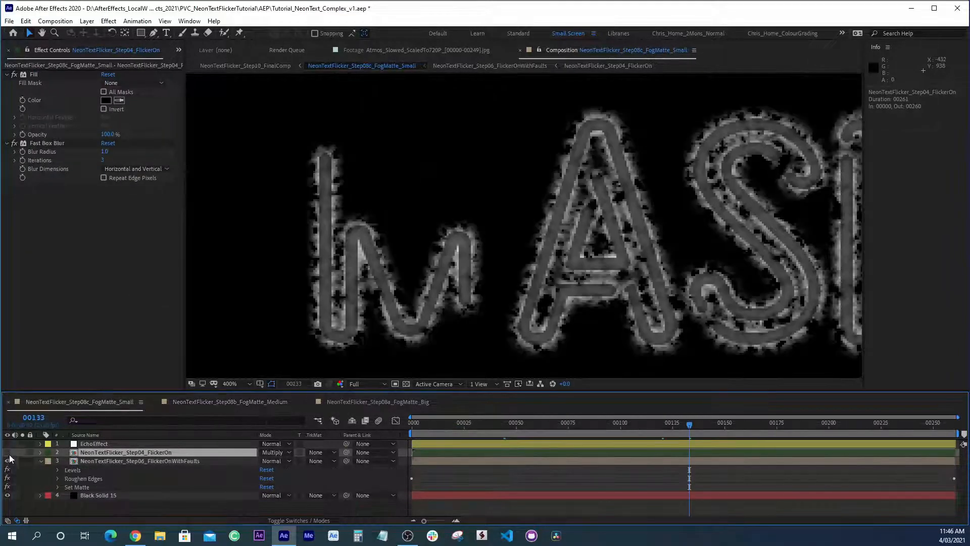
click(7, 452)
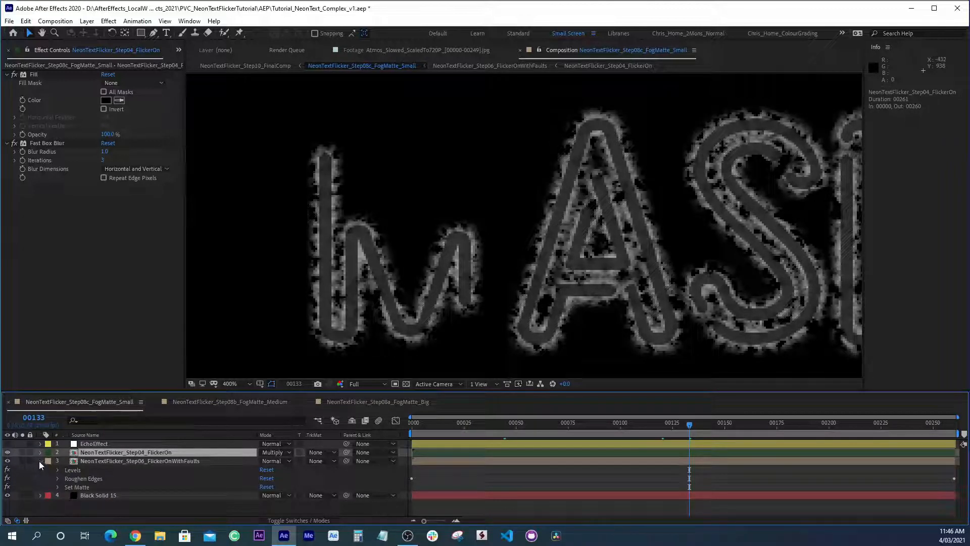
click(41, 461)
click(18, 444)
click(8, 443)
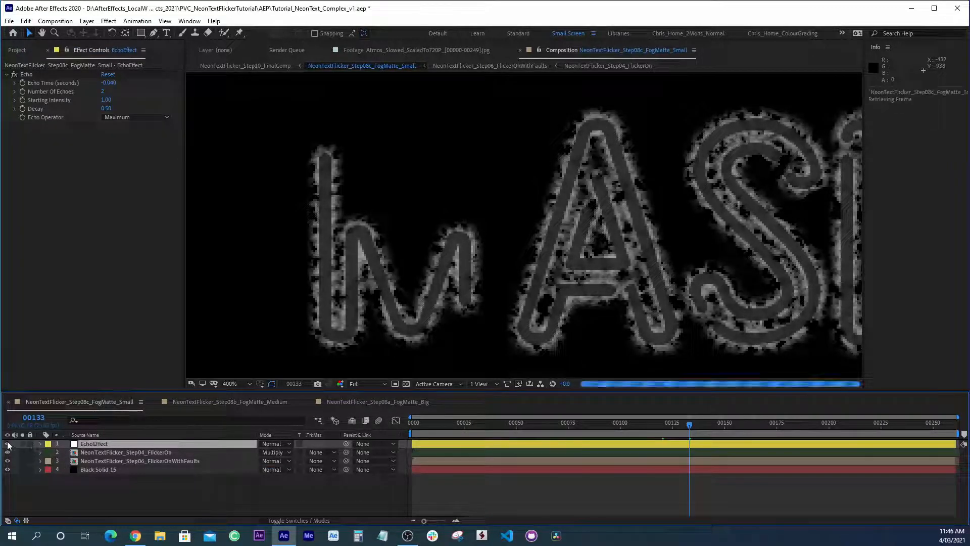
key(ctrl+w)
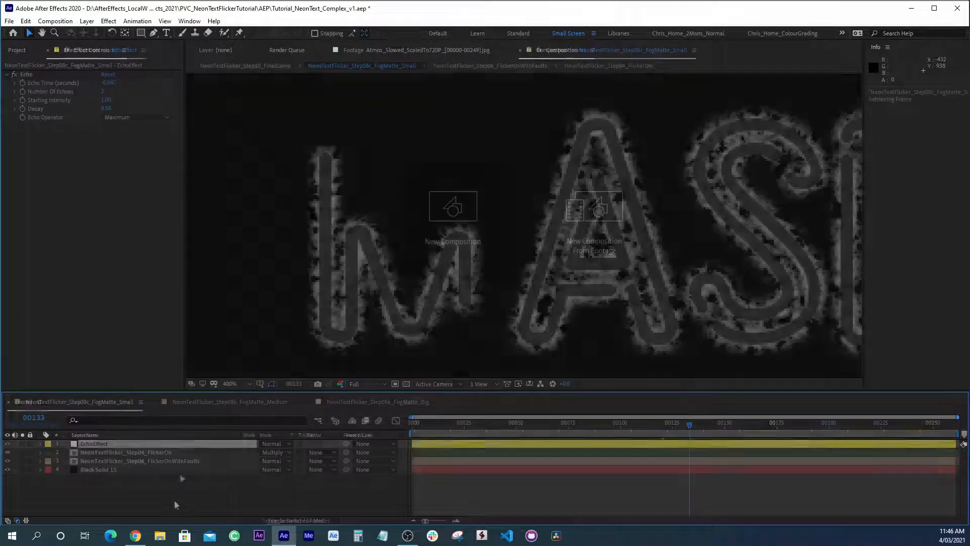
Check the composition settings of NeonTextFlicker_Step10_FinalComp in the project without changing them
click(16, 51)
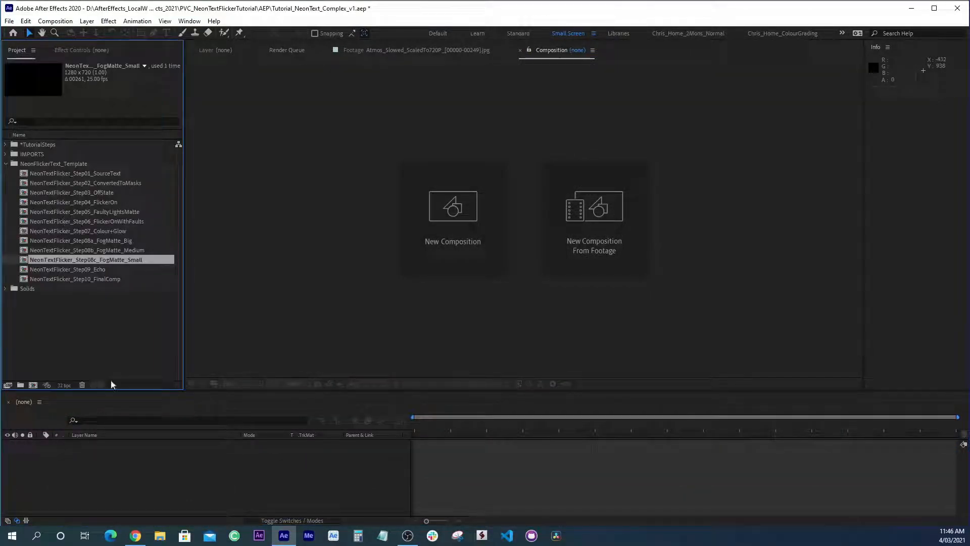
click(68, 348)
click(81, 279)
key(ctrl+k)
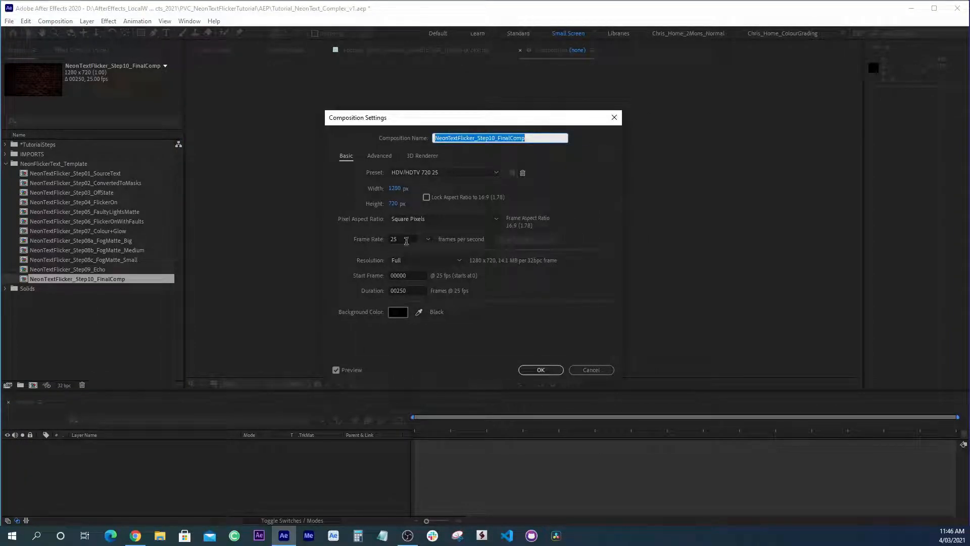
click(579, 370)
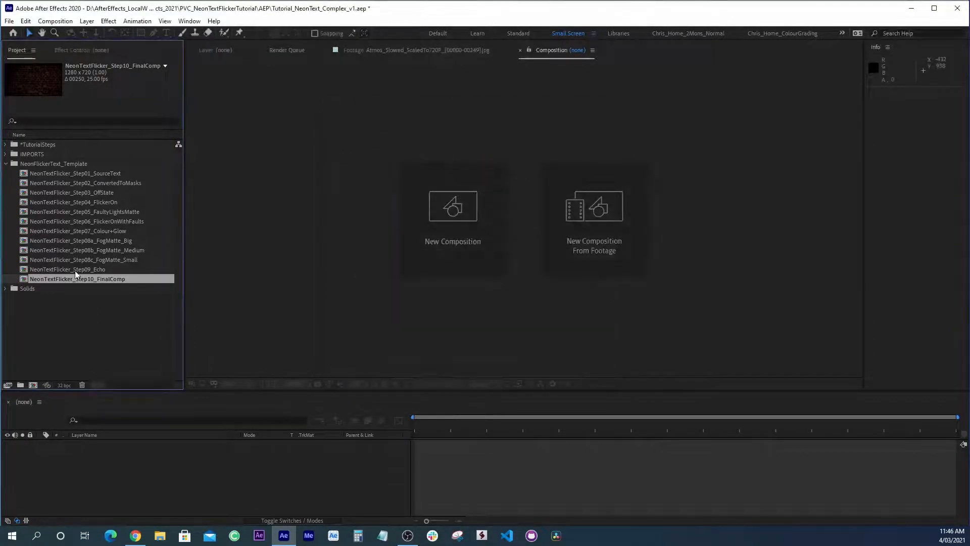
Open NeonTextFlicker_Step04_FlickerOn, preview the white flickering letters from the first frame, and close the composition
double_click(89, 203)
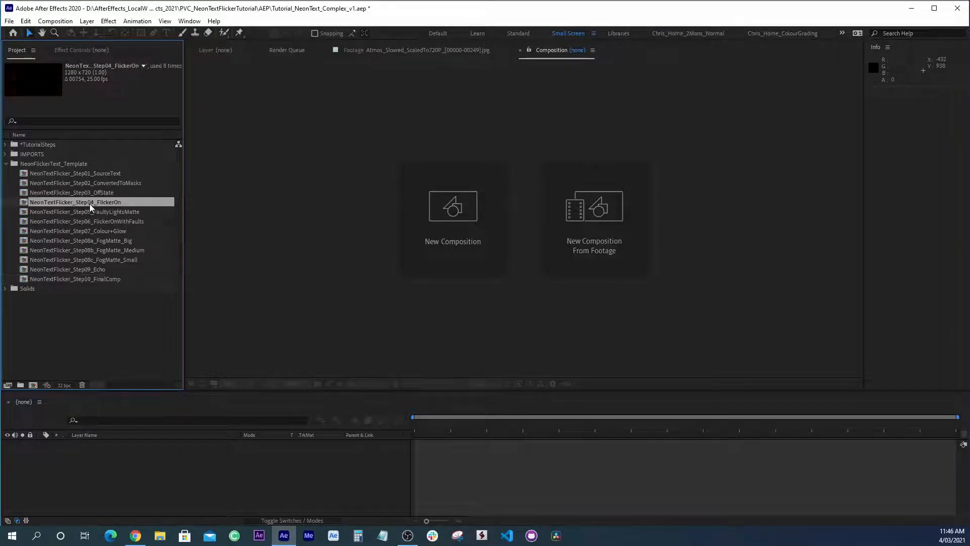
click(347, 423)
key(space)
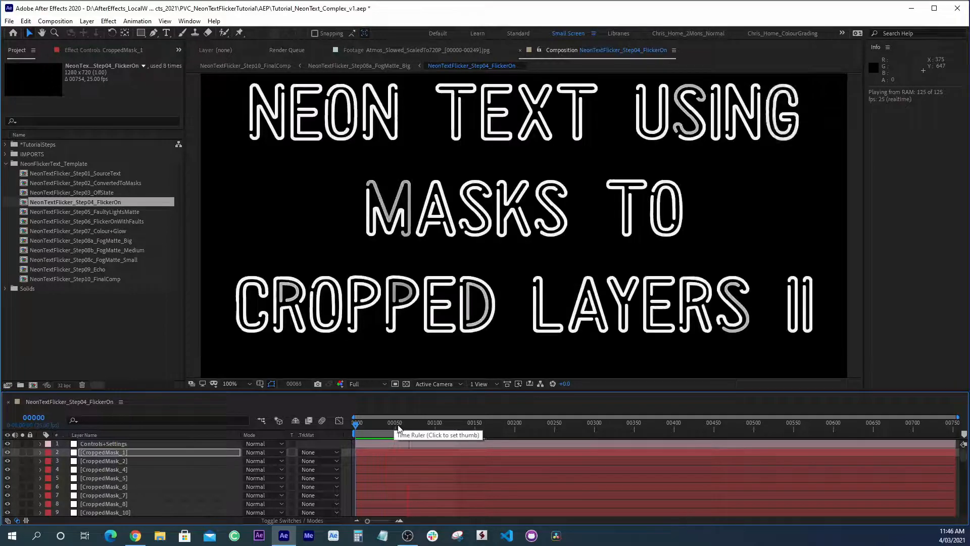
key(space)
drag(416, 423, 347, 425)
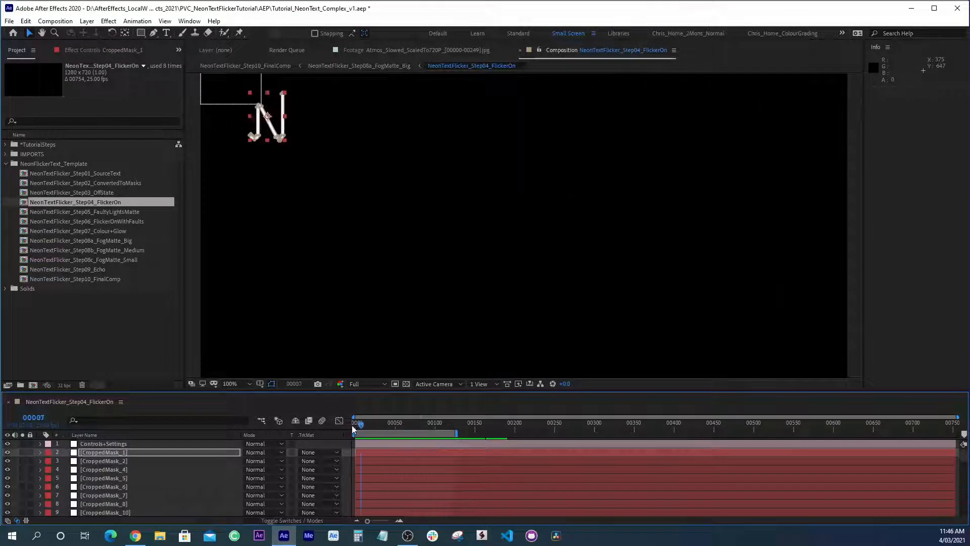
key(ctrl+w)
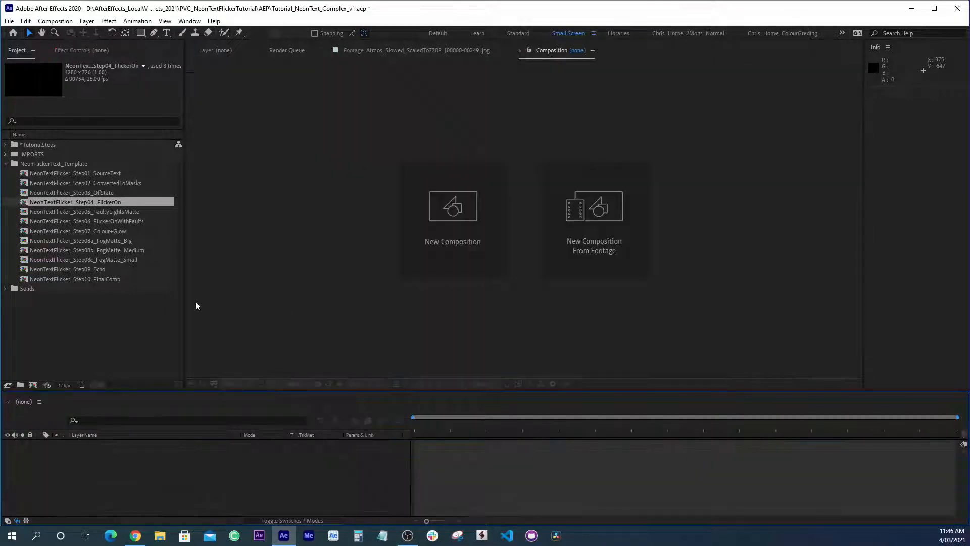
Open NeonTextFlicker_Step09_Echo, inspect the Echo settings on the Colour+Glow layer, and preview the opening frames
double_click(58, 269)
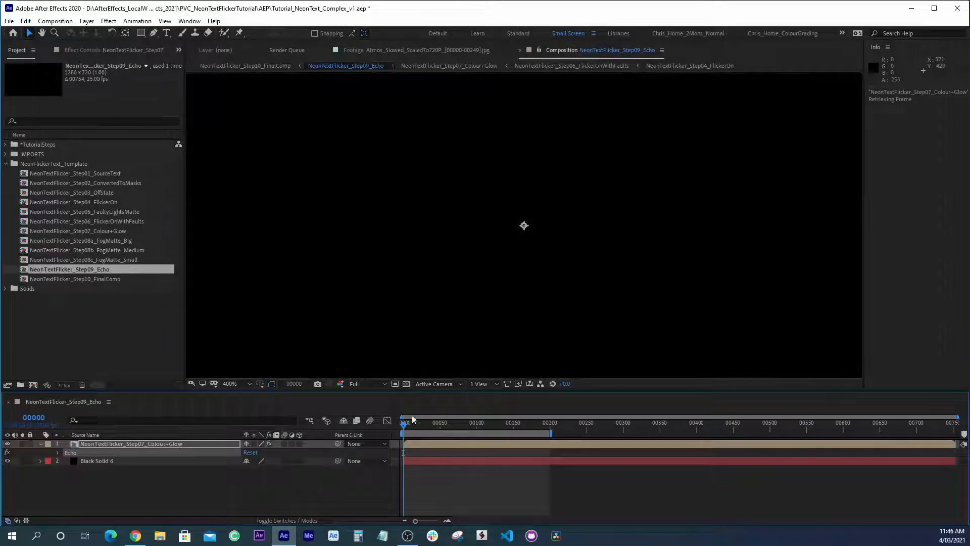
key(space)
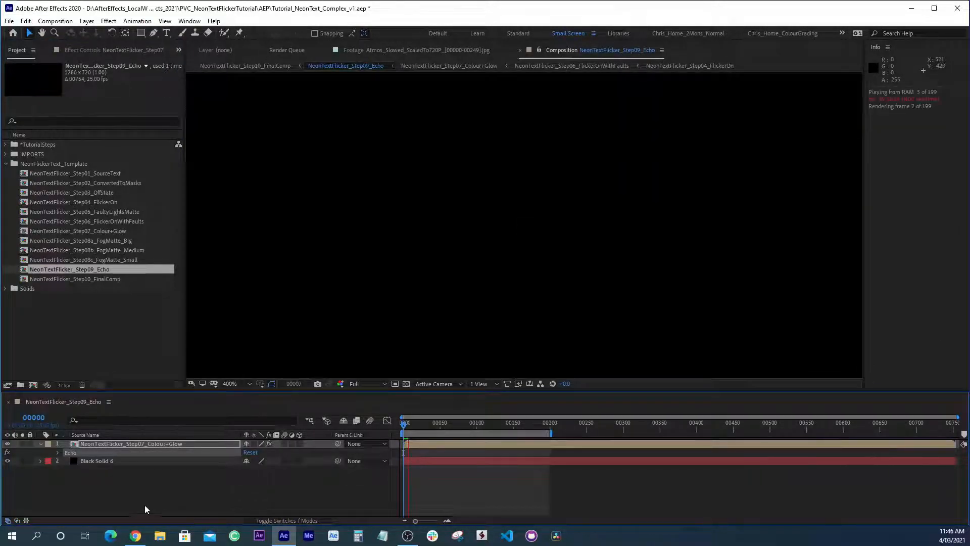
click(103, 231)
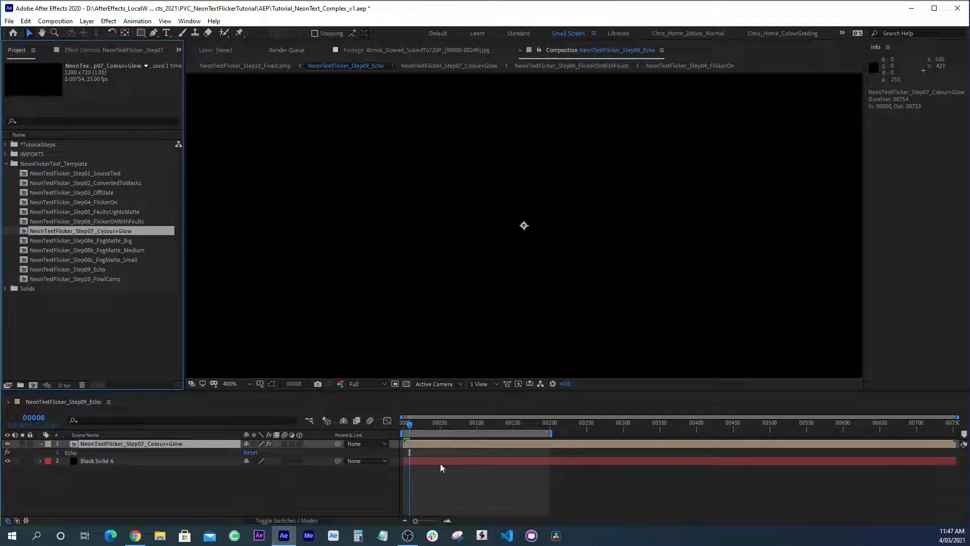
double_click(70, 452)
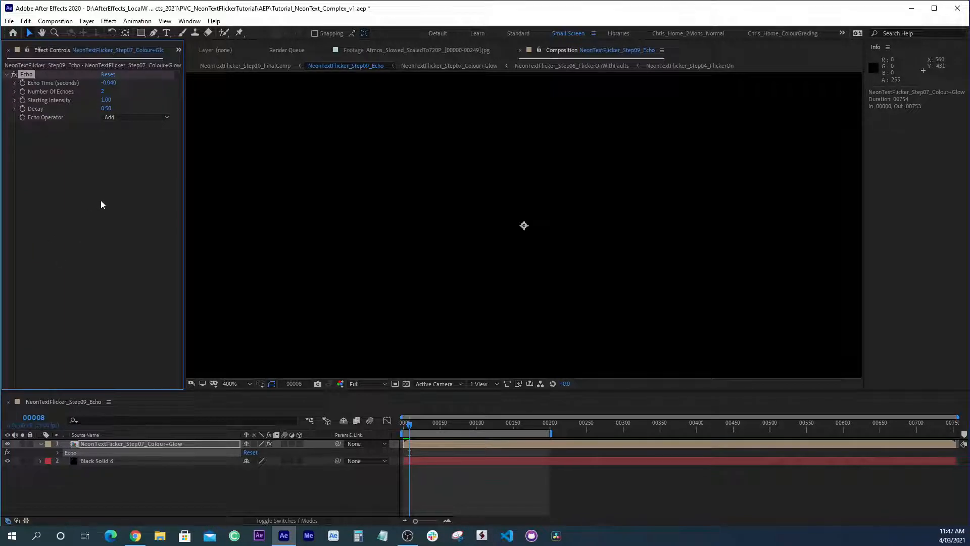
click(72, 141)
key(space)
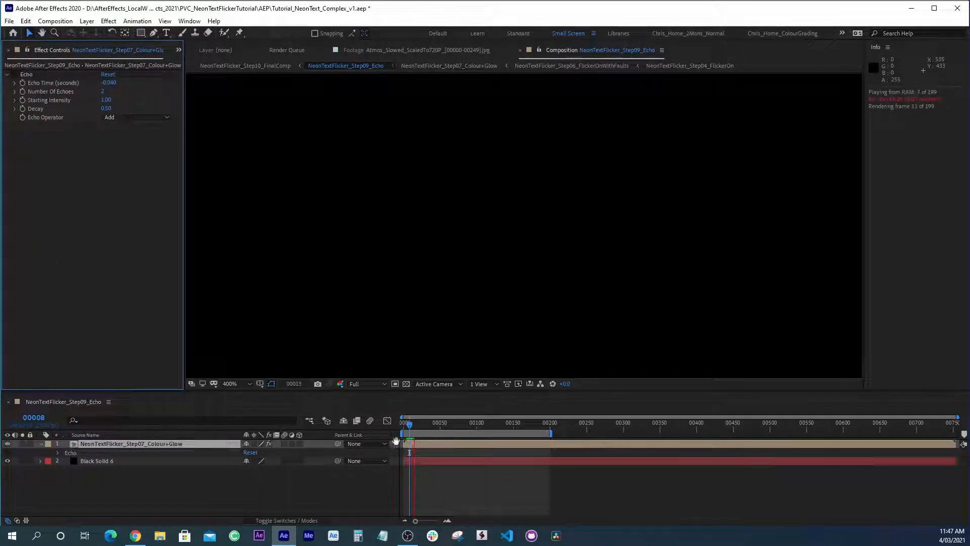
key(space)
View the echo composition at 100% and move frame by frame between frames 10 and 16 to examine the flickering letters
key(comma)
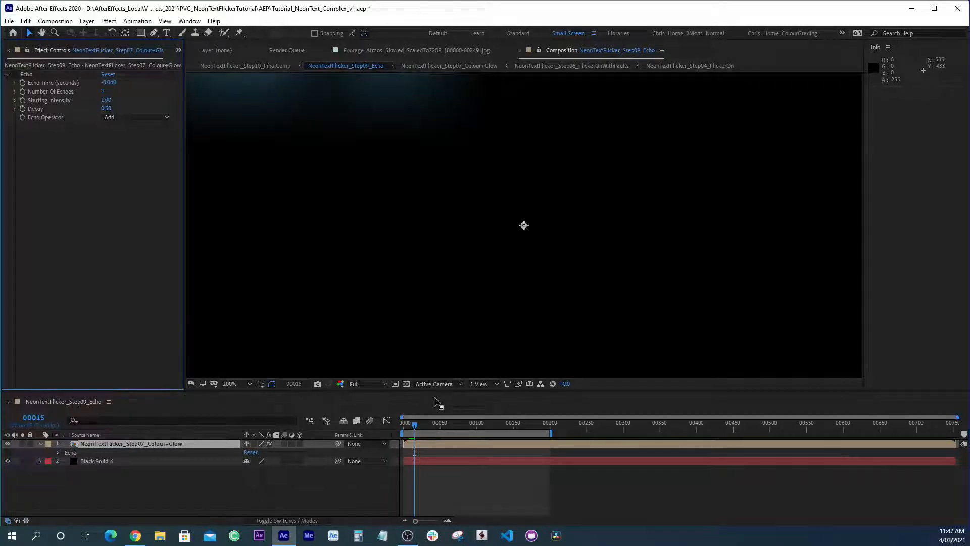
key(comma)
key(comma)
key(period)
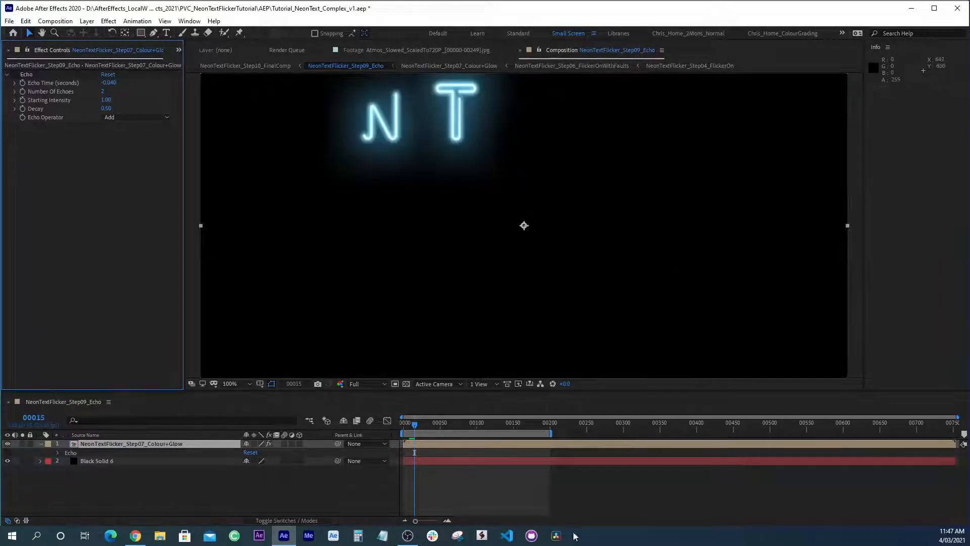
key(Page_Up)
key(Page_Up)
key(Page_Up)
key(Page_Up)
key(Page_Up)
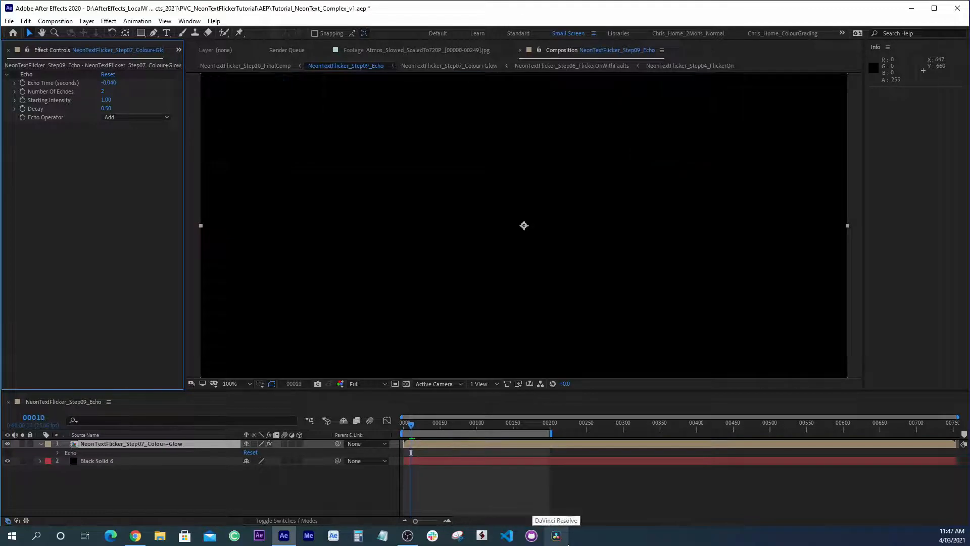
key(Page_Down)
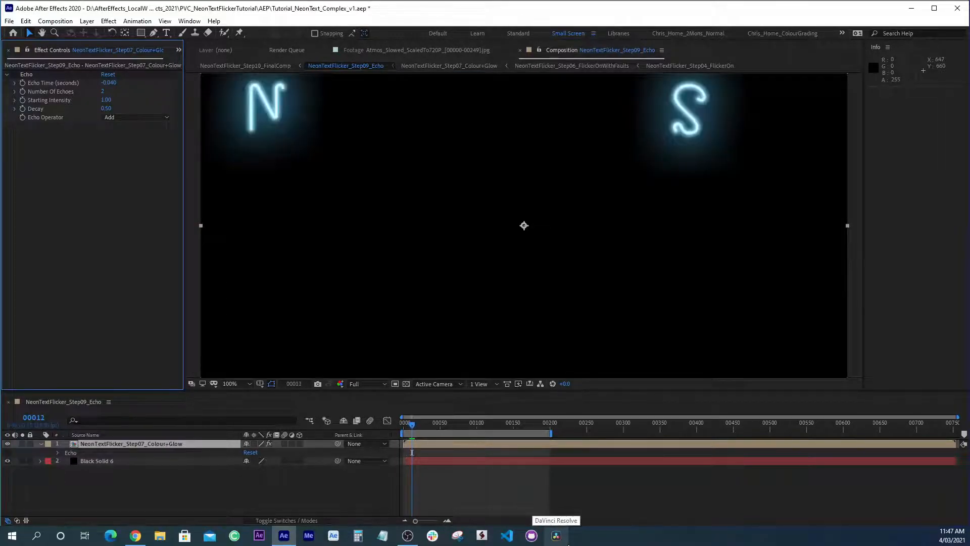
key(Page_Down)
key(Page_Down)
key(Page_Down)
key(Page_Down)
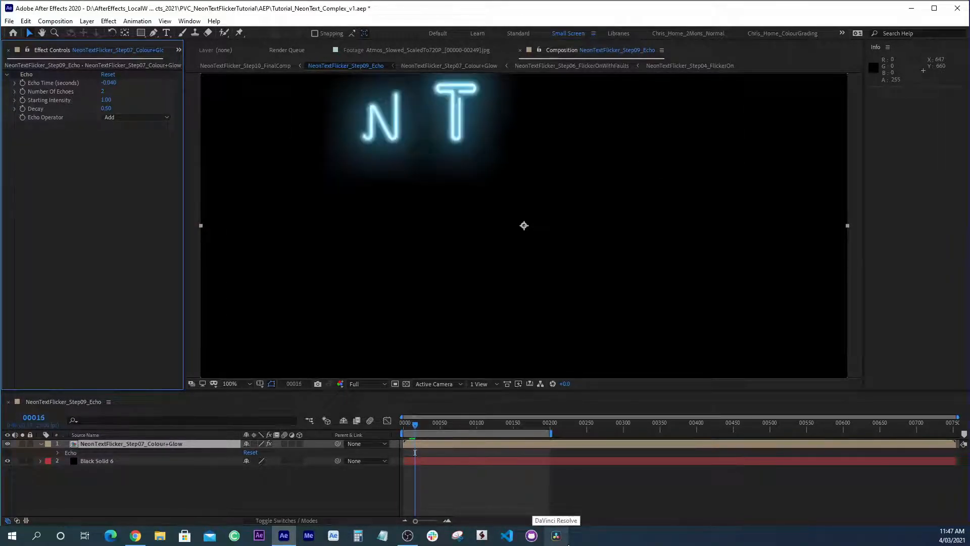
Preview the opening frames of the NeonTextFlicker_Step09_Echo composition with the Echo effect disabled
key(Page_Down)
key(Page_Down)
key(Page_Down)
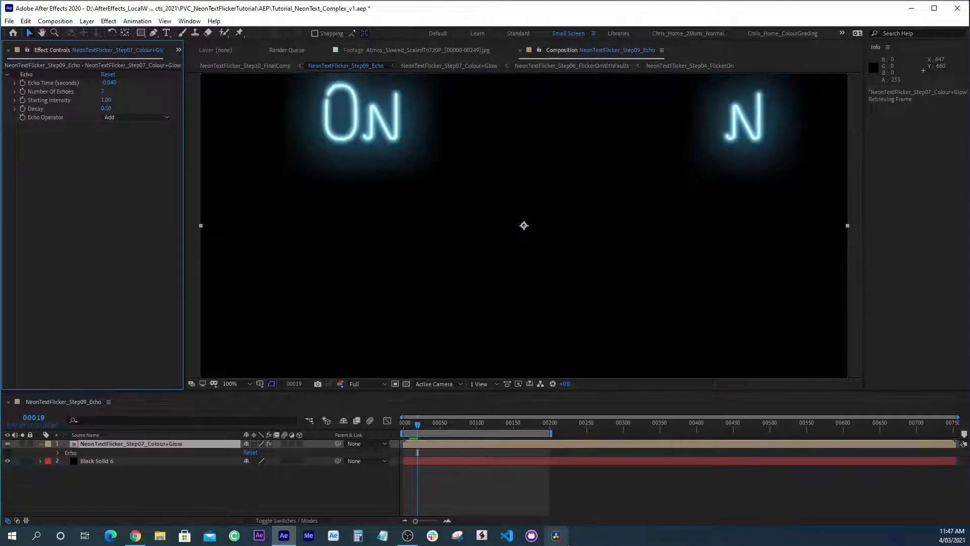
click(412, 425)
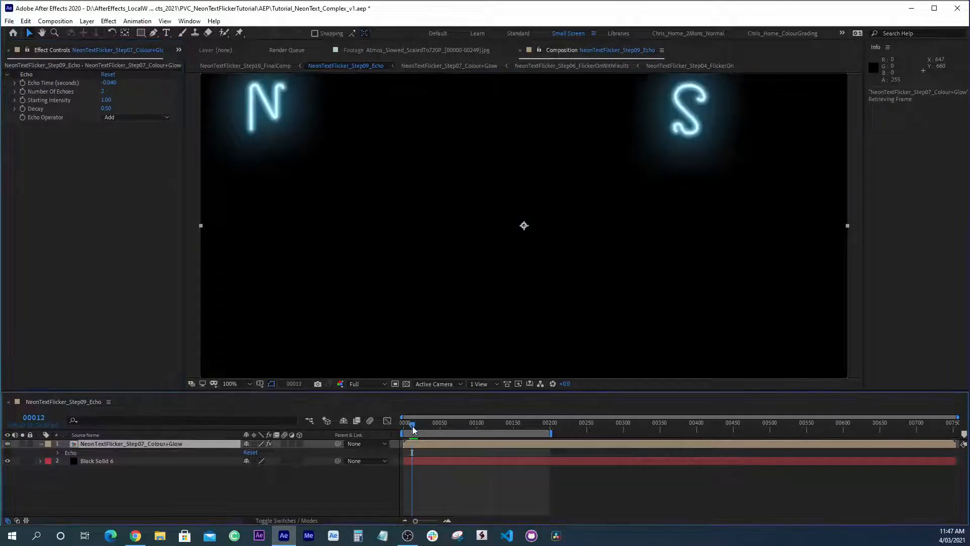
key(space)
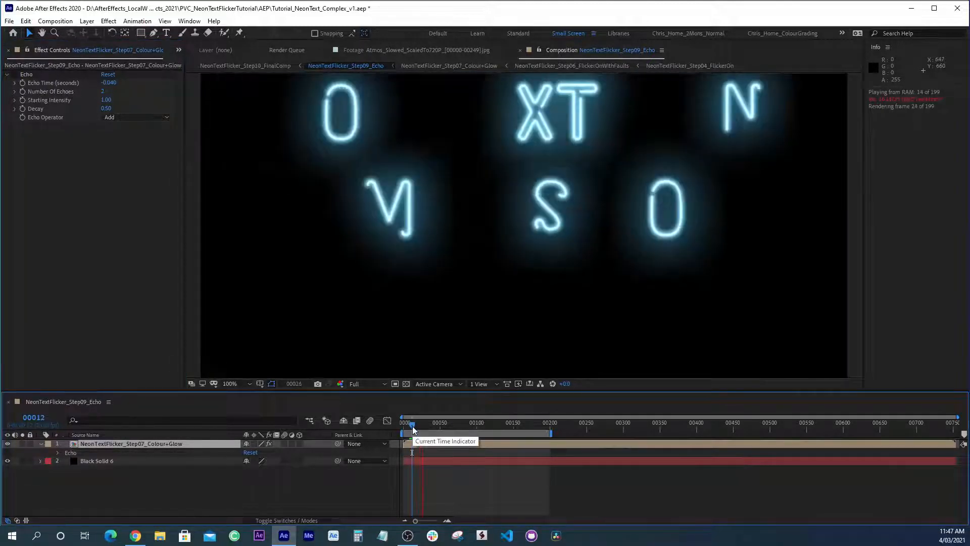
click(409, 423)
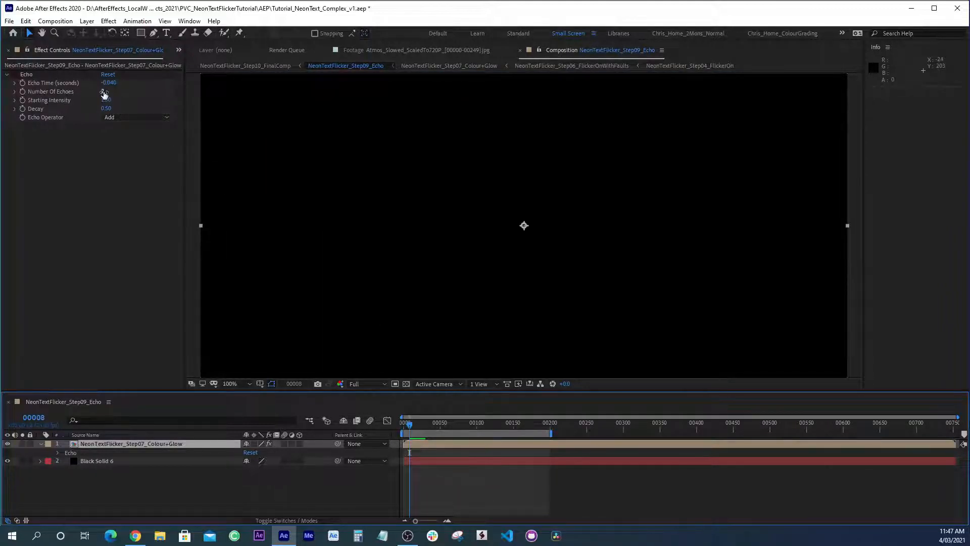
Enable the Echo effect on the NeonTextFlicker_Step07_Colour+Glow layer and preview the flicker from the first frame
click(14, 74)
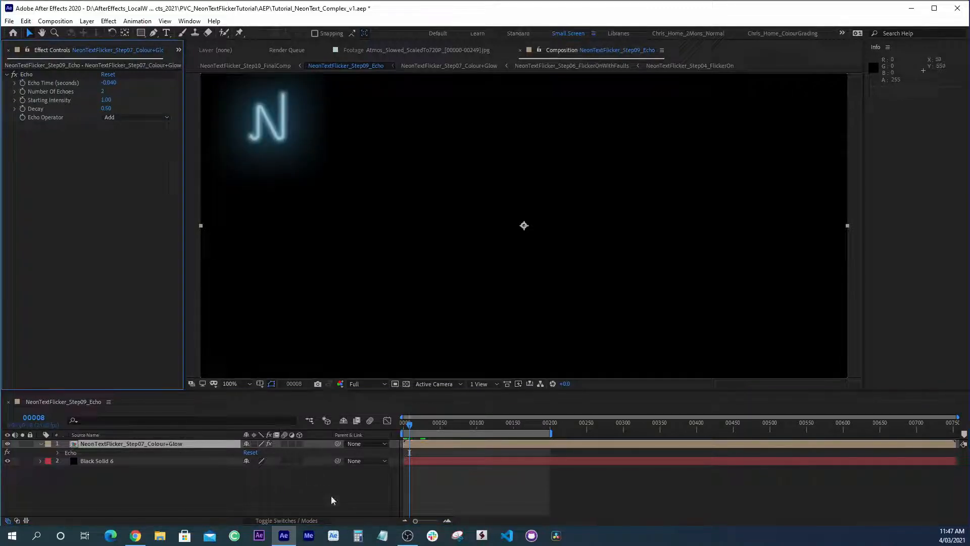
key(space)
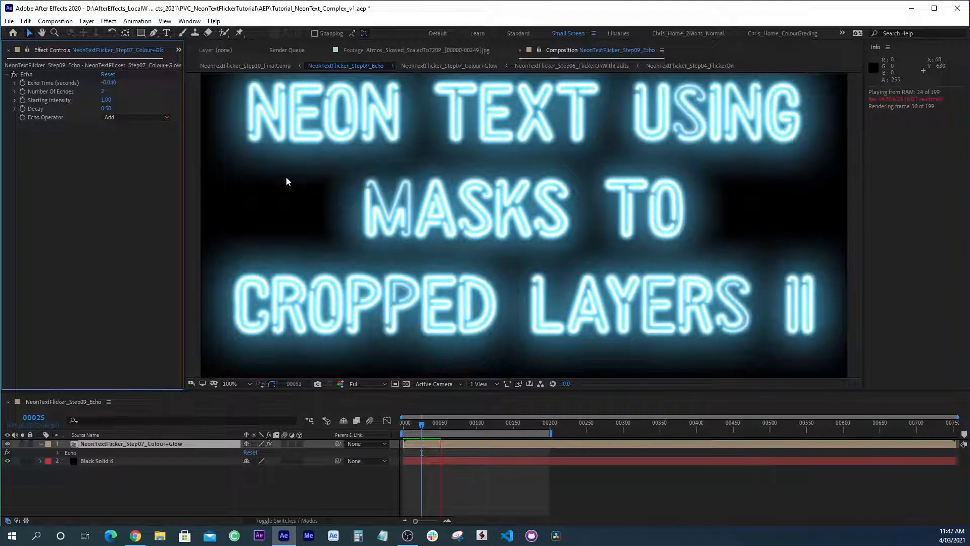
key(space)
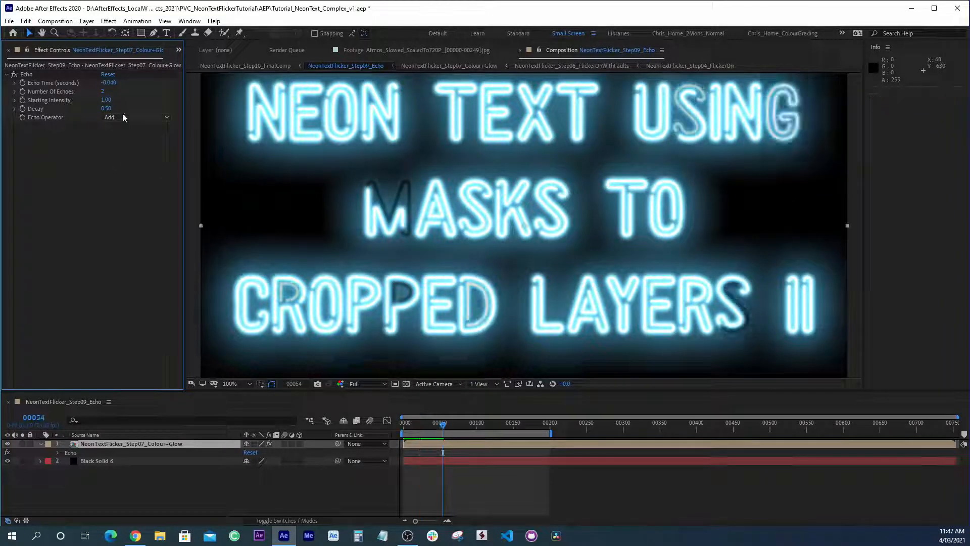
key(space)
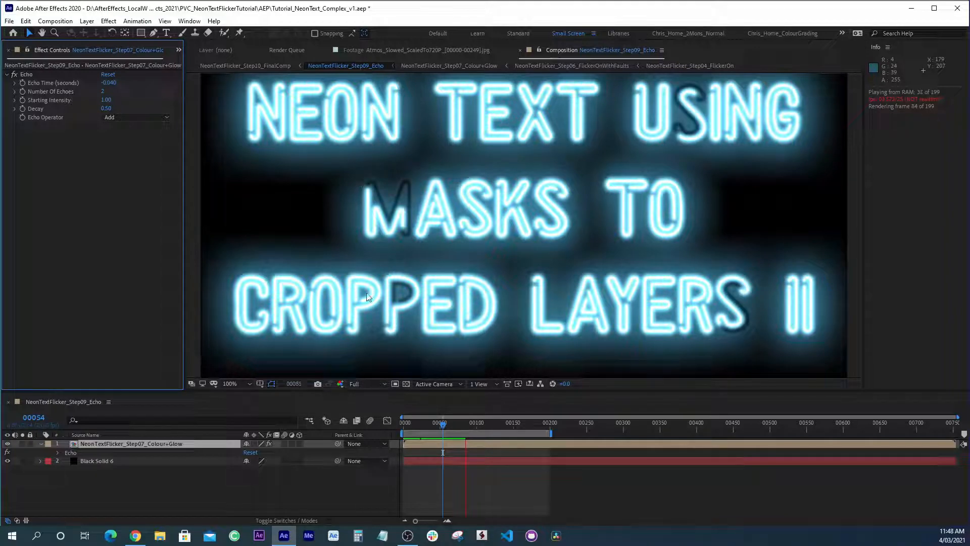
key(space)
drag(444, 426, 404, 425)
key(space)
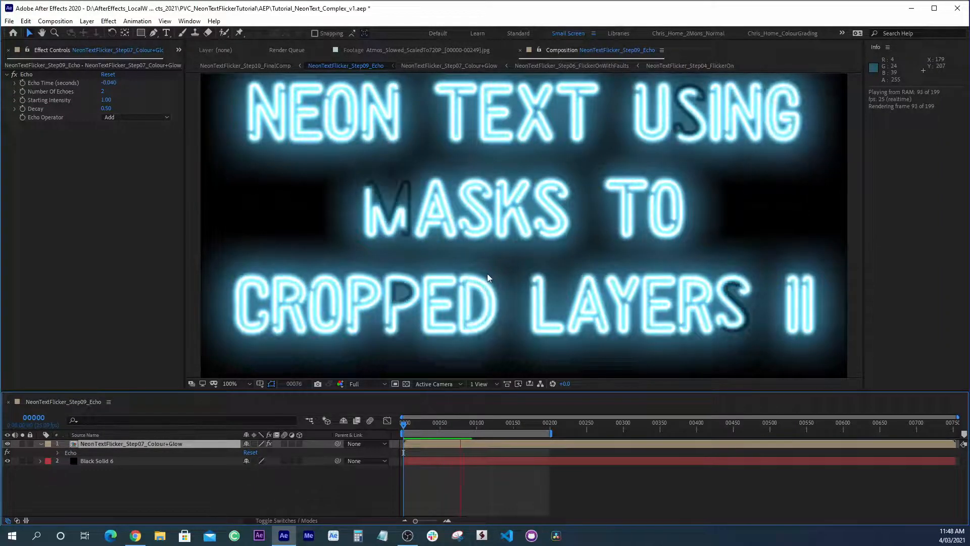
Try Maximum as the Echo operator with a short preview, and return the operator to Add
click(123, 118)
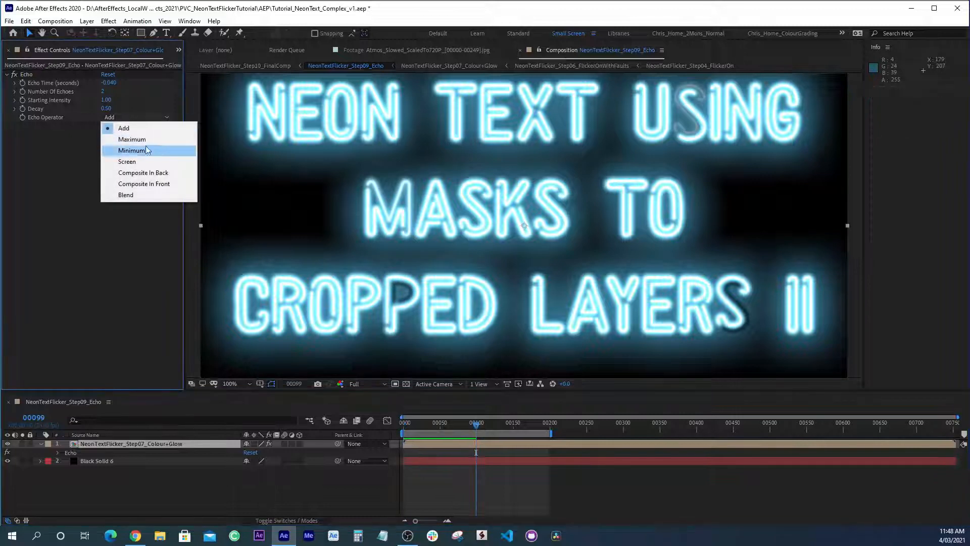
click(128, 138)
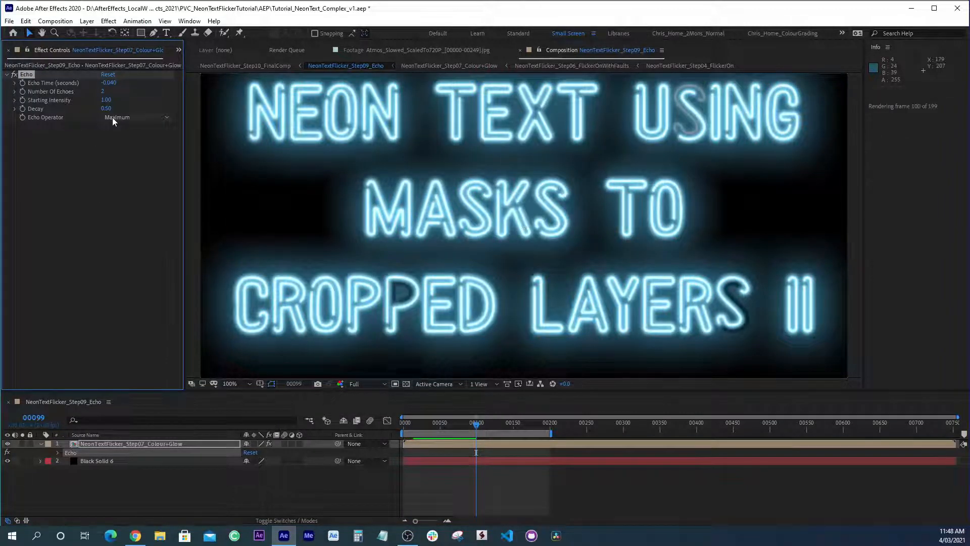
key(space)
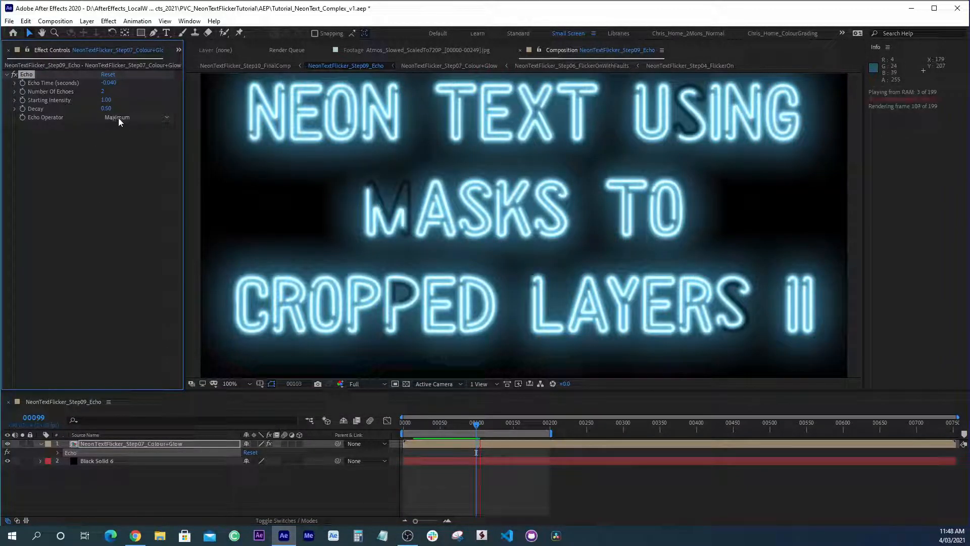
click(119, 117)
click(124, 128)
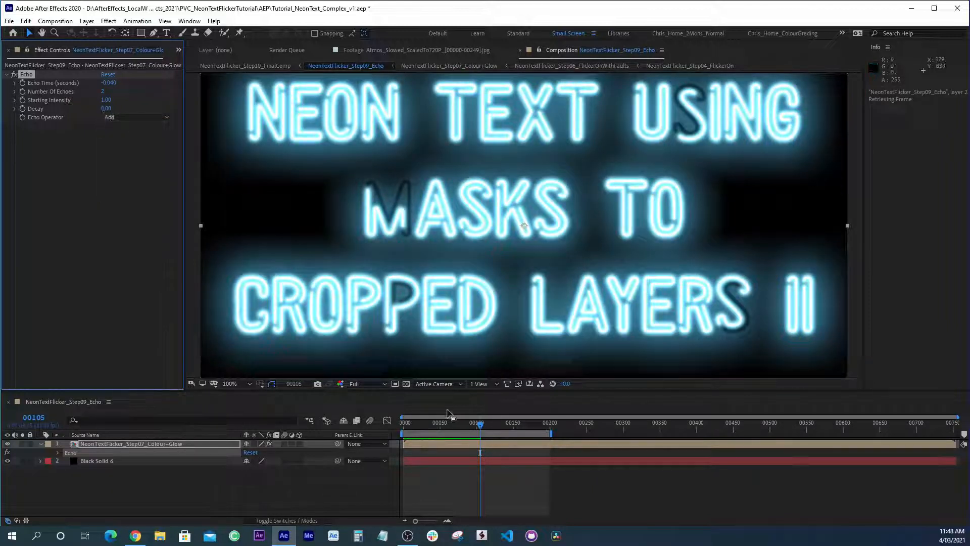
Replay the early part of the Echo composition to examine how the letters fade between flickers
click(414, 422)
key(space)
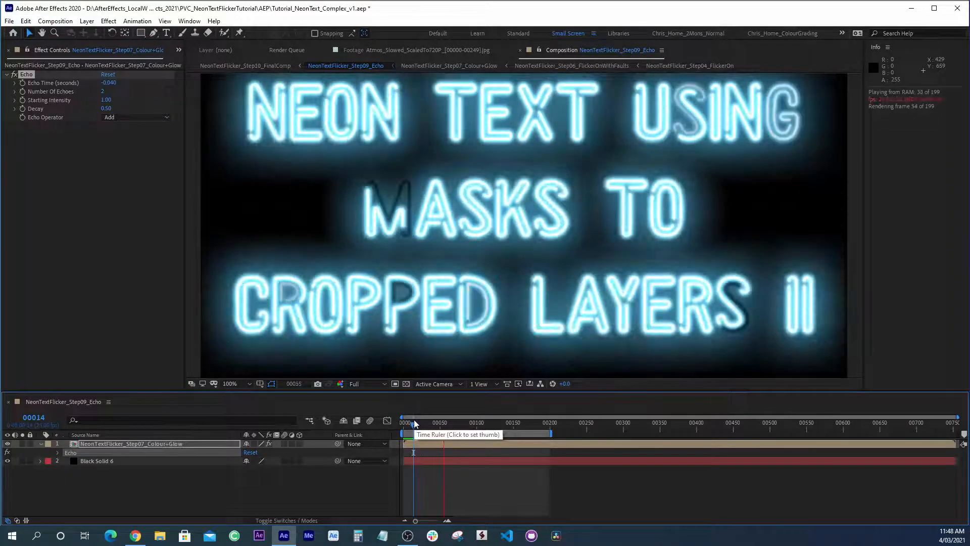
click(420, 424)
key(space)
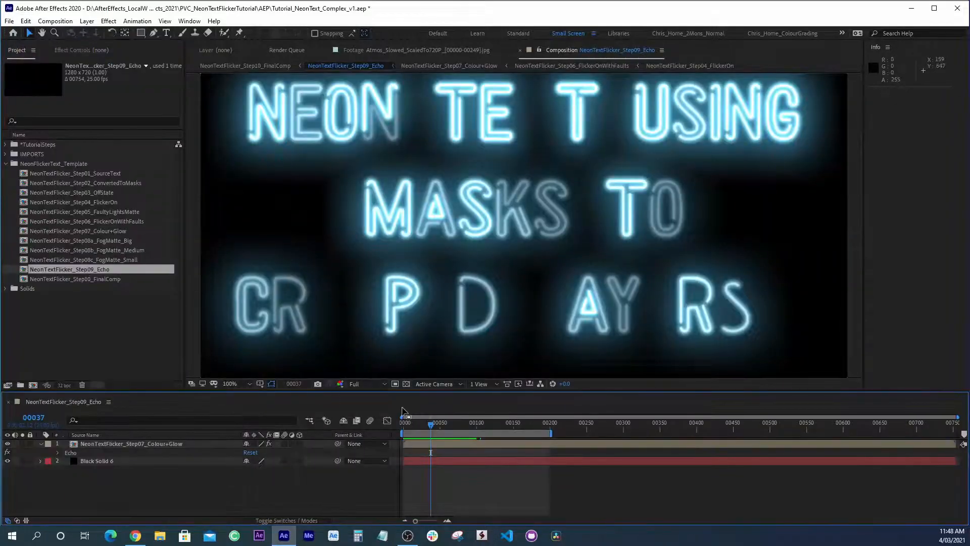
drag(430, 424, 436, 424)
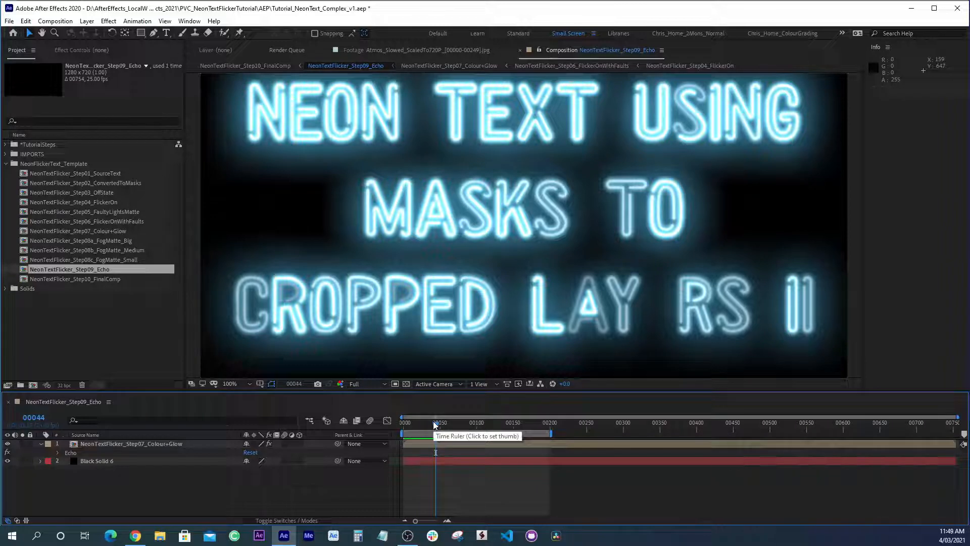
key(space)
Open the NeonTextFlicker_Step08a_FogMatte_Big composition, select its EchoEffect layer and preview the fog matte
double_click(83, 240)
click(100, 444)
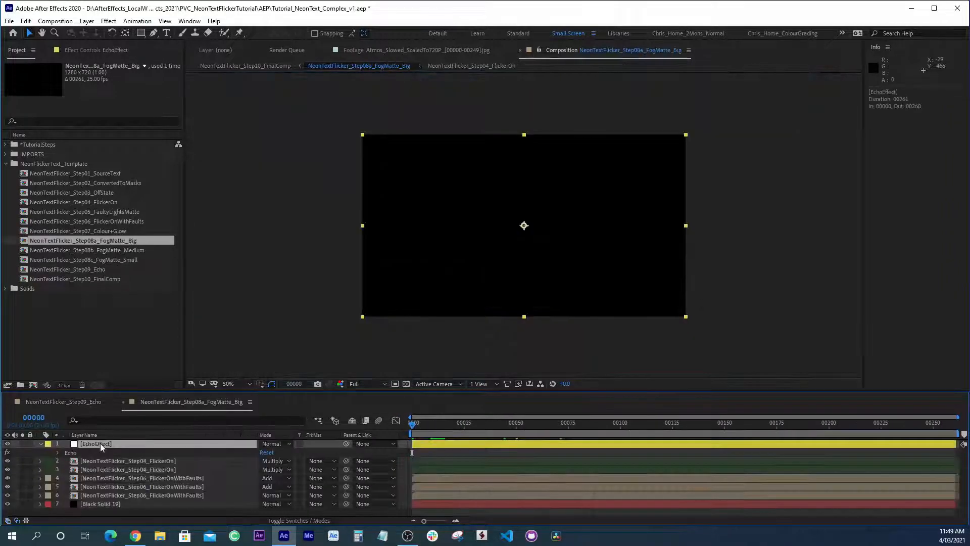
click(105, 240)
key(space)
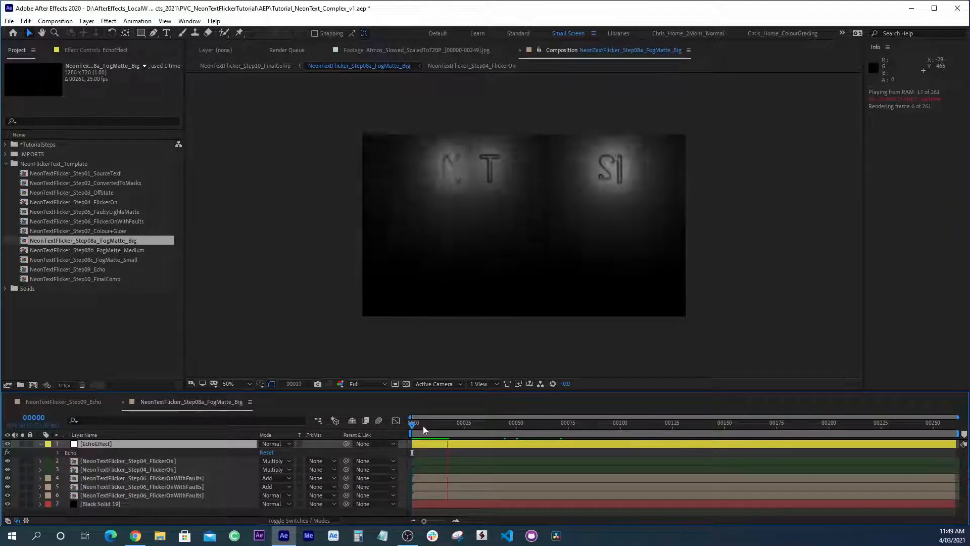
key(space)
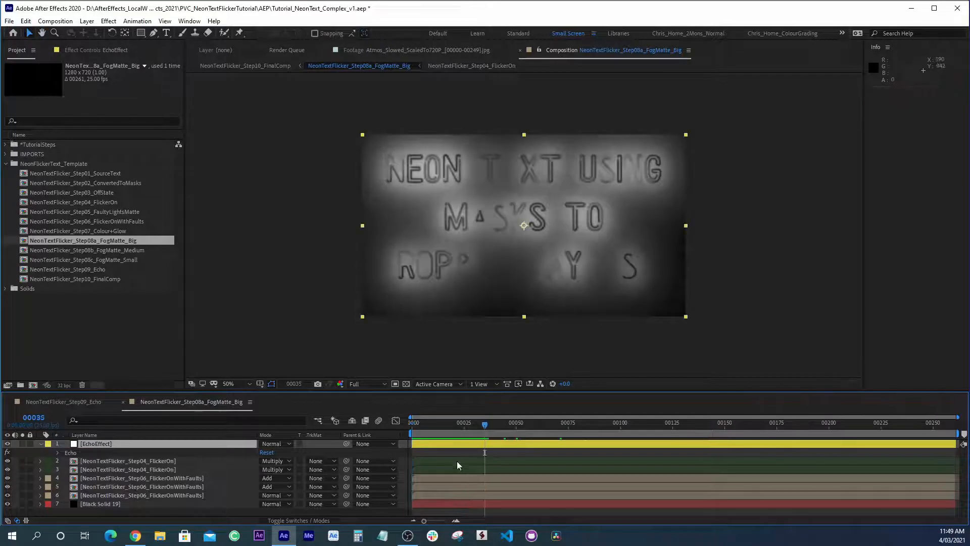
Step frame by frame through the big fog matte up to frame 46 to examine the glow around each letter
click(428, 426)
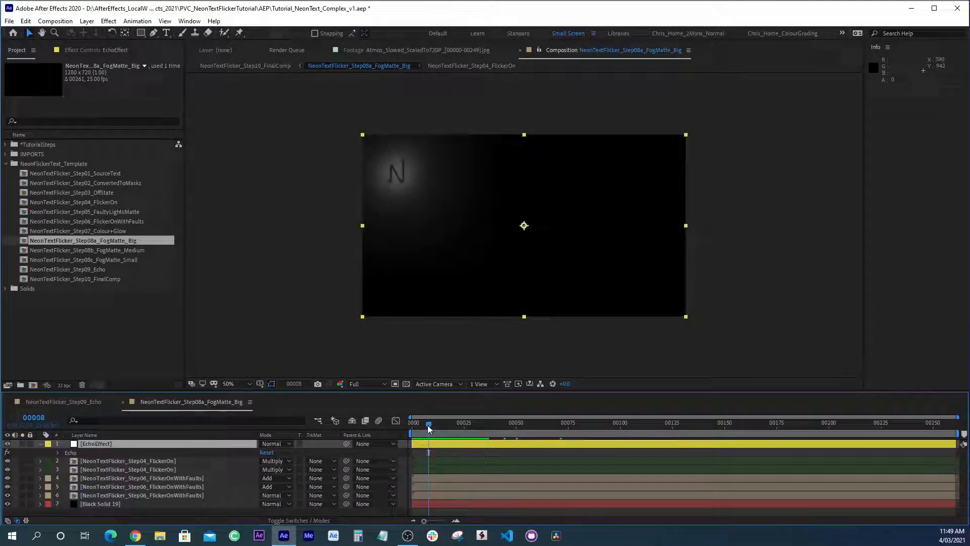
key(Page_Down)
key(Page_Down)
mouse_move(428, 429)
mouse_down()
mouse_move(423, 422)
mouse_move(428, 428)
mouse_up()
key(Page_Down)
key(Page_Down)
key(Page_Down)
key(Page_Down)
key(Page_Down)
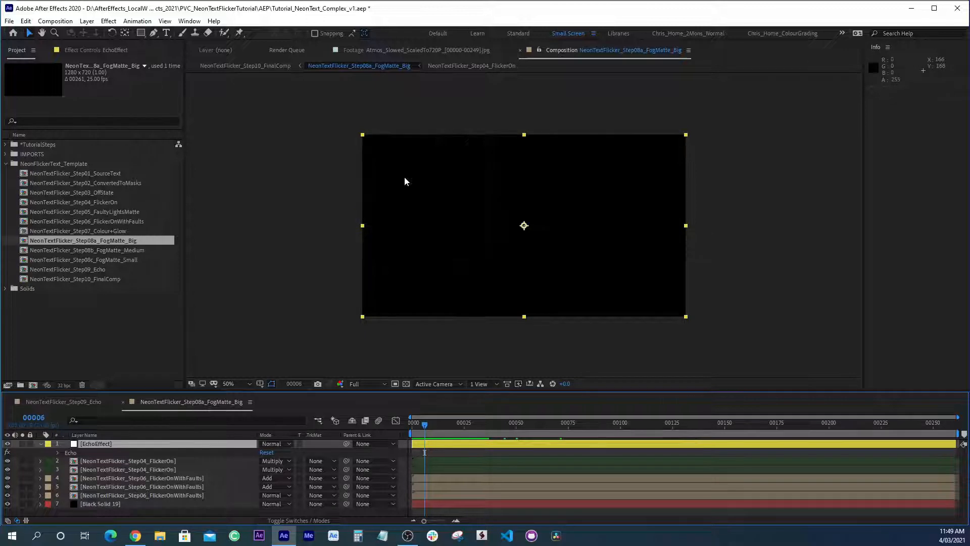
key(Page_Down)
key(Page_Down)
key(Page_Down)
key(Page_Down)
key(Page_Down)
key(Page_Down)
key(Page_Down)
key(Page_Down)
key(Page_Down)
key(Page_Down)
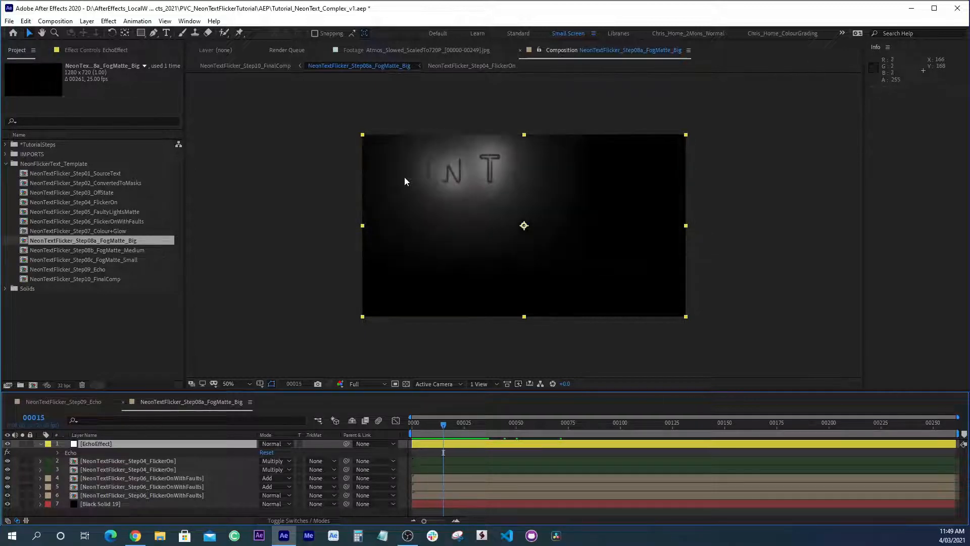
key(Page_Down)
key(Page_Down)
key(Page_Down)
key(Page_Down)
key(Page_Down)
key(Page_Down)
key(Page_Down)
key(Page_Down)
key(Page_Down)
key(Page_Down)
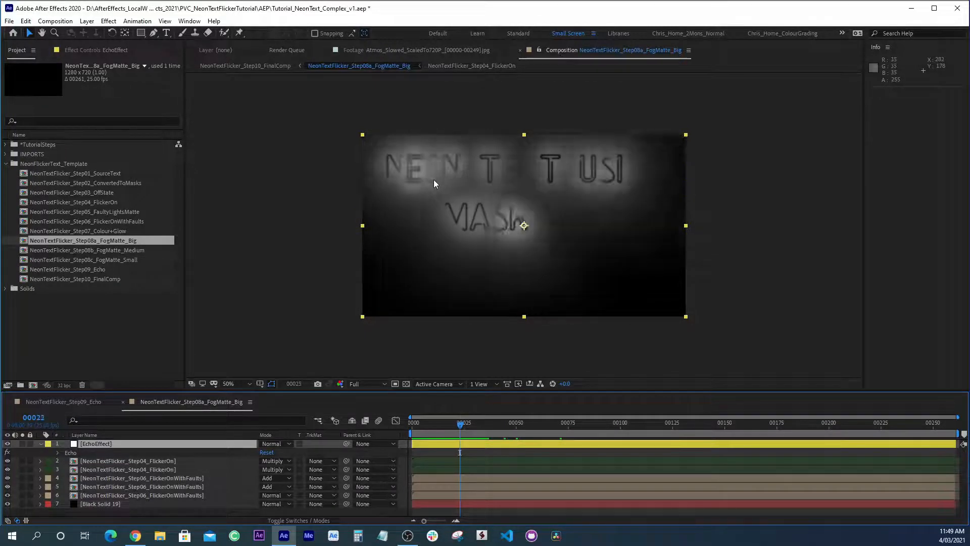
key(Page_Down)
key(Page_Down)
key(Page_Down)
key(Page_Down)
key(Page_Down)
key(Page_Down)
key(Page_Down)
key(Page_Down)
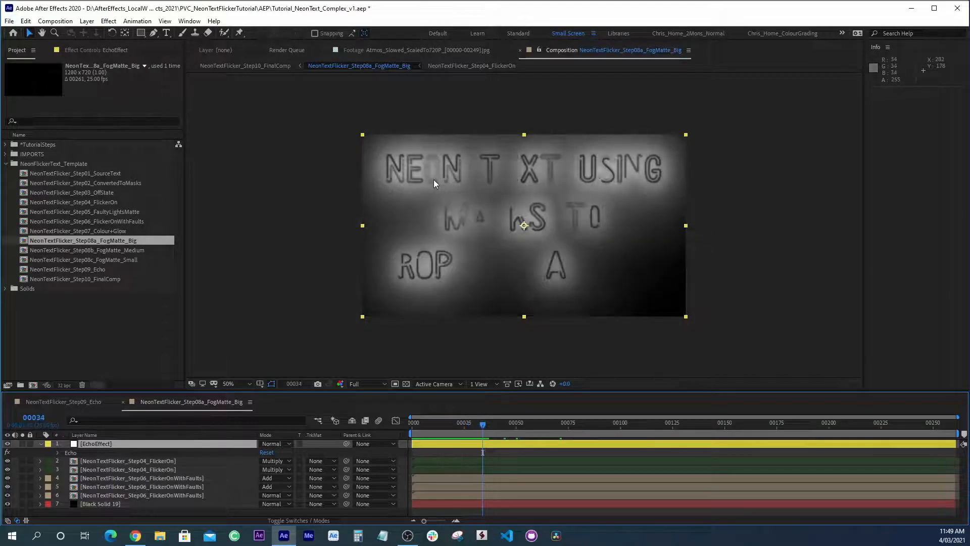
key(Page_Down)
key(Page_Down)
key(Page_Down)
key(Page_Down)
key(Page_Down)
key(Page_Down)
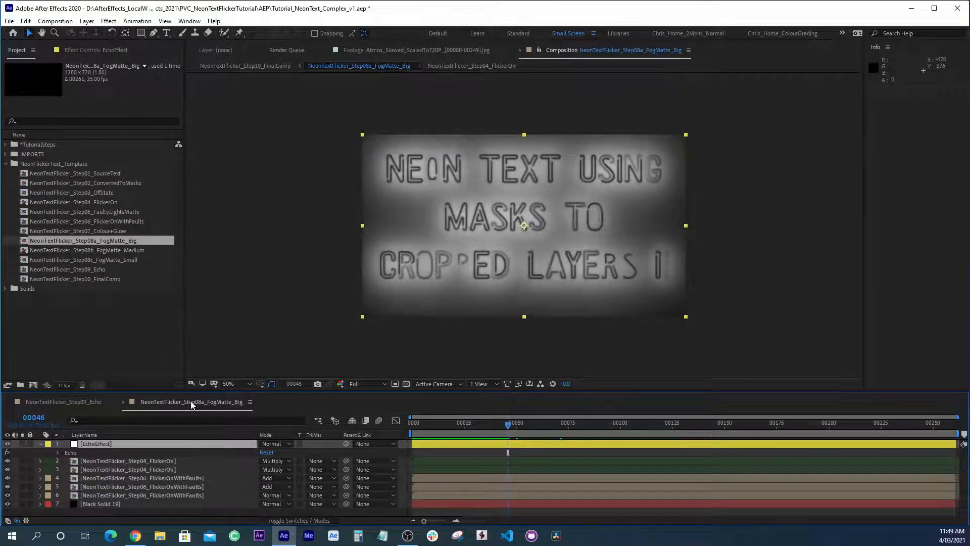
Close the open compositions, open NeonTextFlicker_Step10_FinalComp, and collapse the NeonFlickerText_Template folder and the ColourSettings layer
key(ctrl+w)
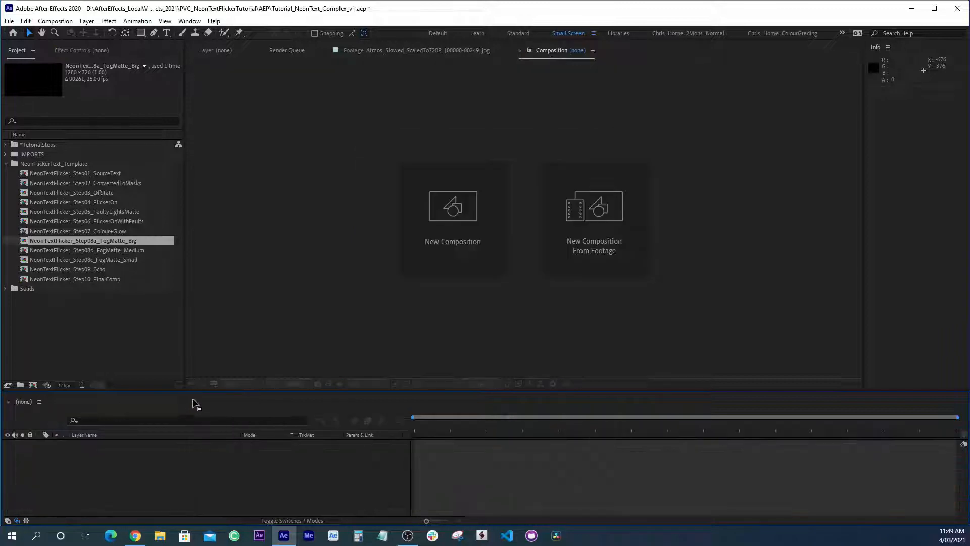
click(47, 279)
double_click(112, 280)
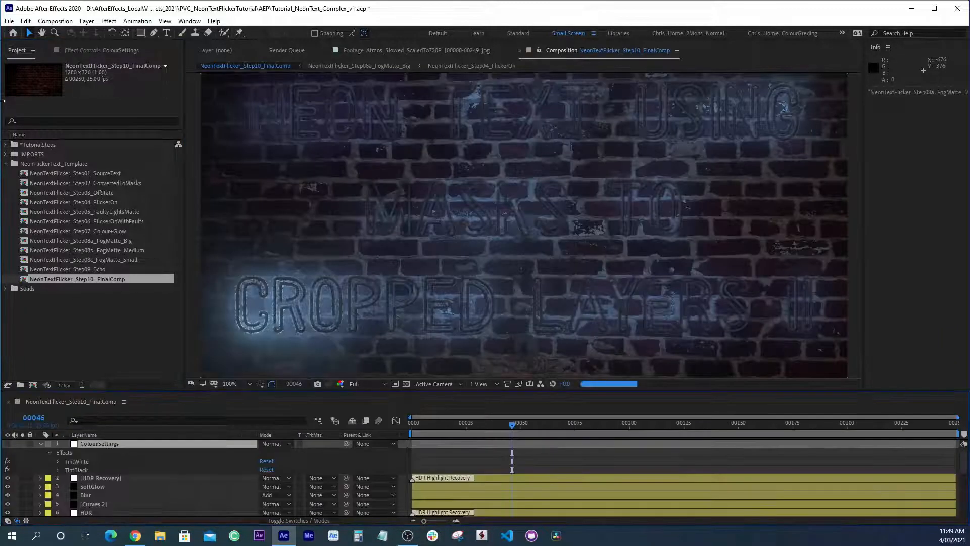
click(4, 164)
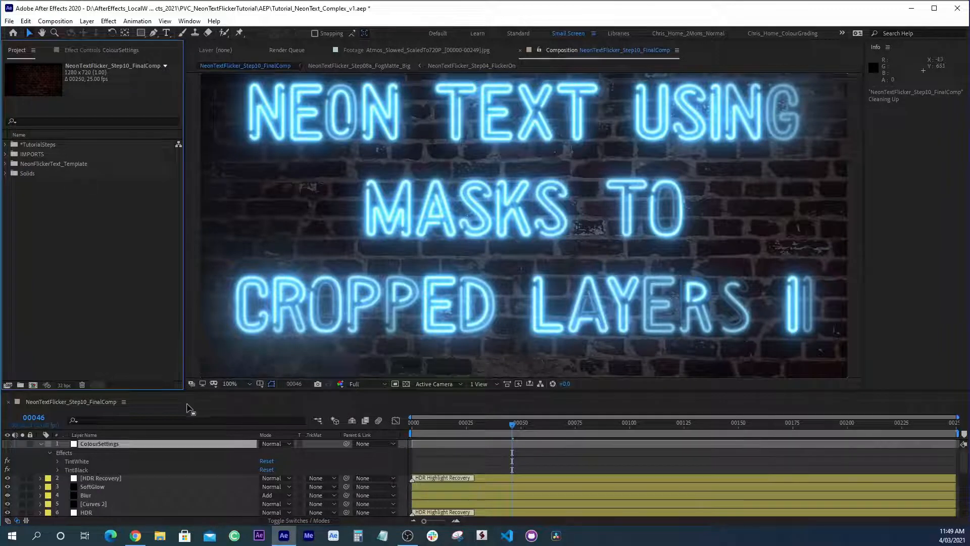
click(40, 443)
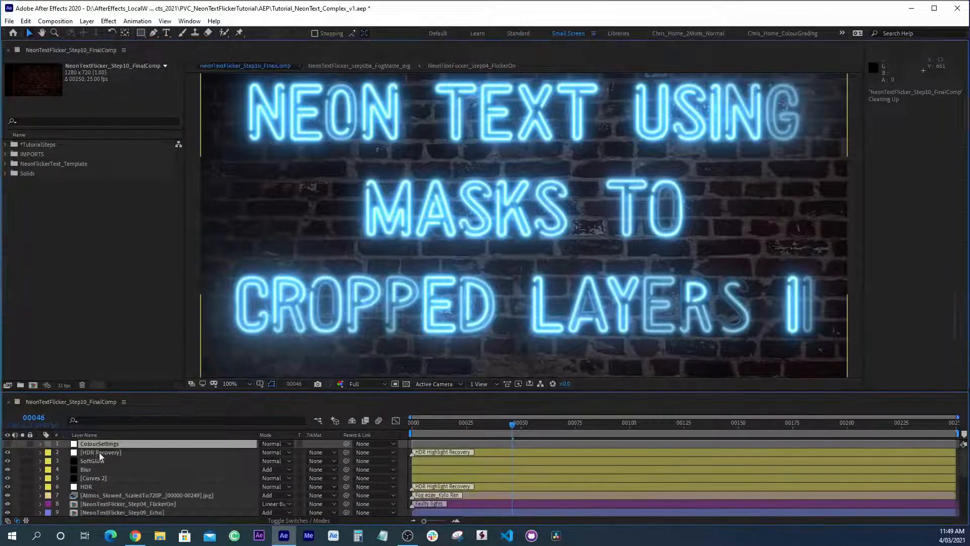
Hide layers 2 to 17 of the final composition, from HDR Recovery to BackgroundImage_ScaledToComp, and select Black Solid 13
key(grave)
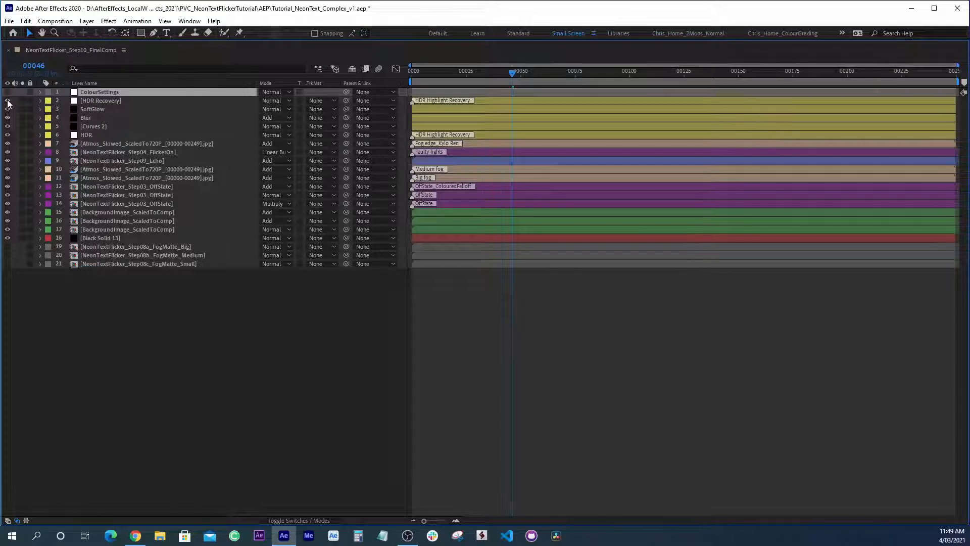
drag(7, 103, 9, 232)
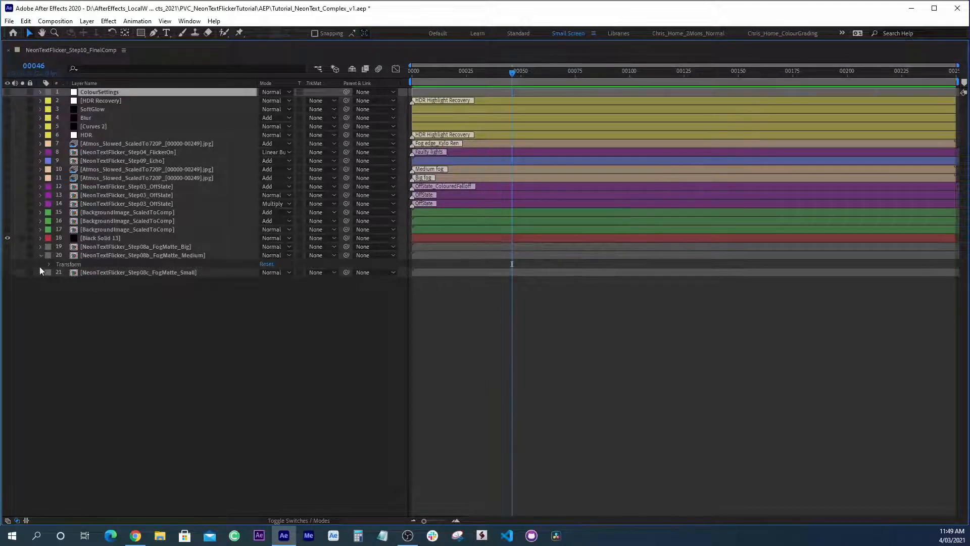
click(95, 238)
key(grave)
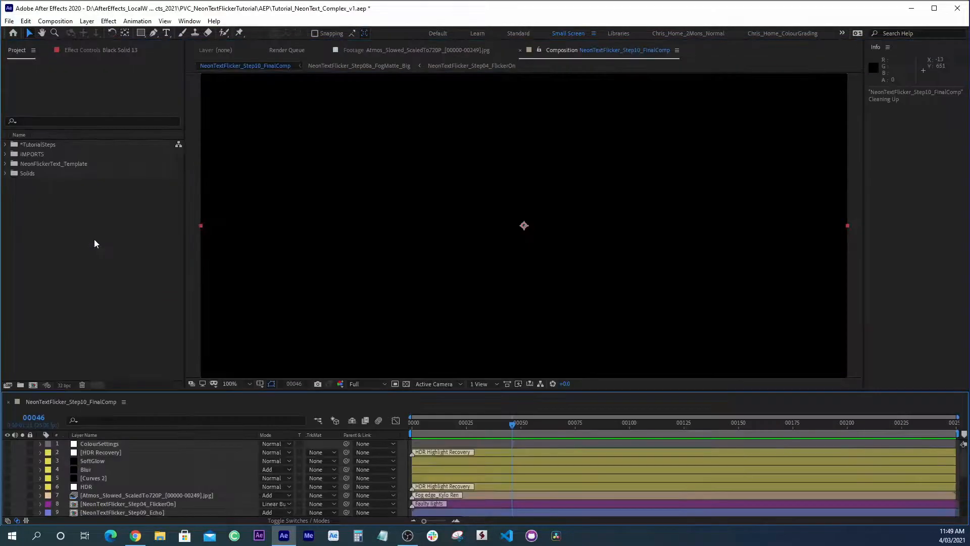
Enlarge the final composition's timeline to full screen and select the NeonTextFlicker_Step08a_FogMatte_Big layer
key(grave)
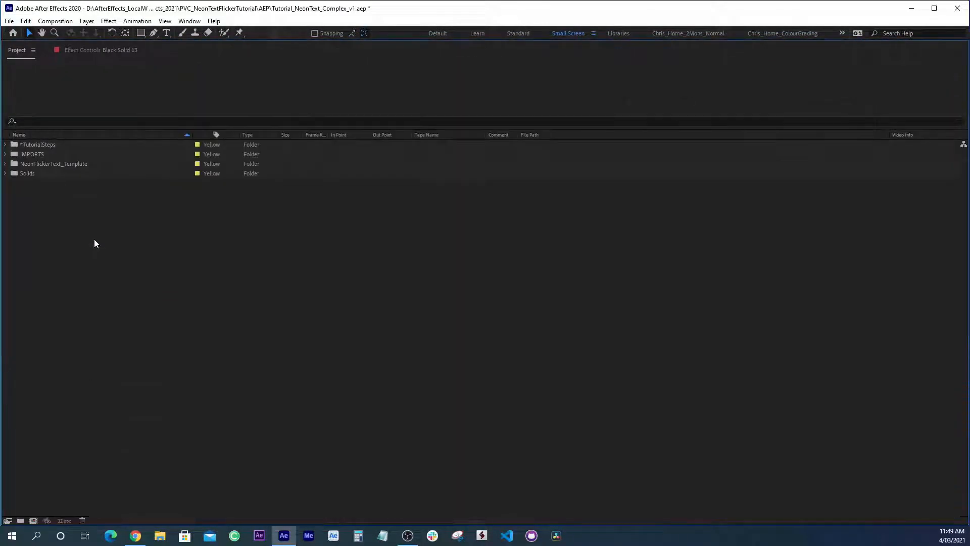
key(grave)
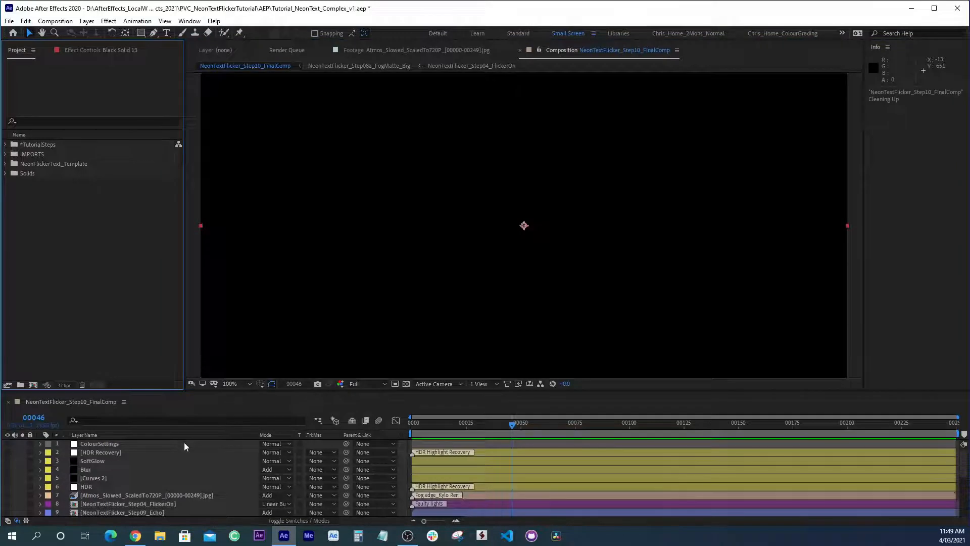
key(grave)
click(143, 247)
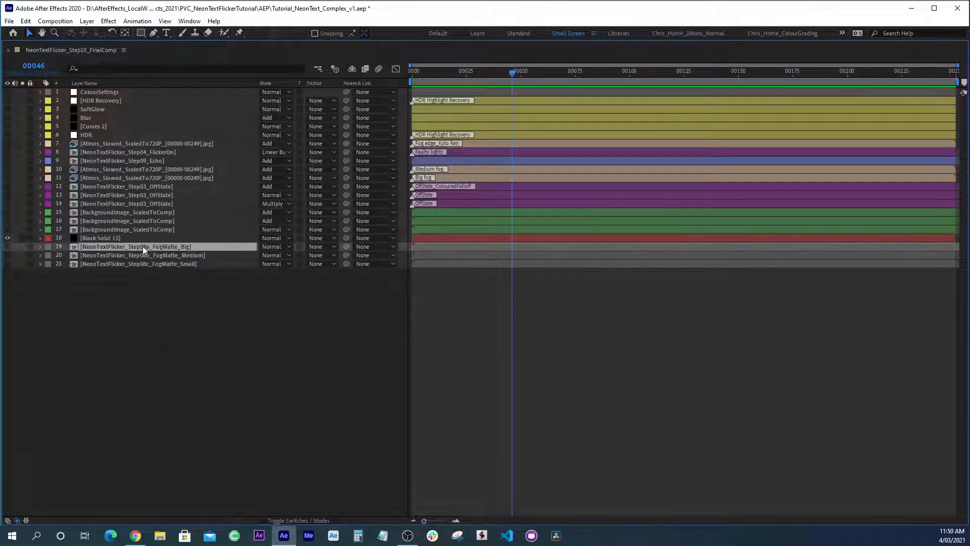
Go through the three fog matte layers in rows 19 to 21 and check the label colour assigned to the big fog matte
click(146, 255)
click(145, 263)
click(142, 269)
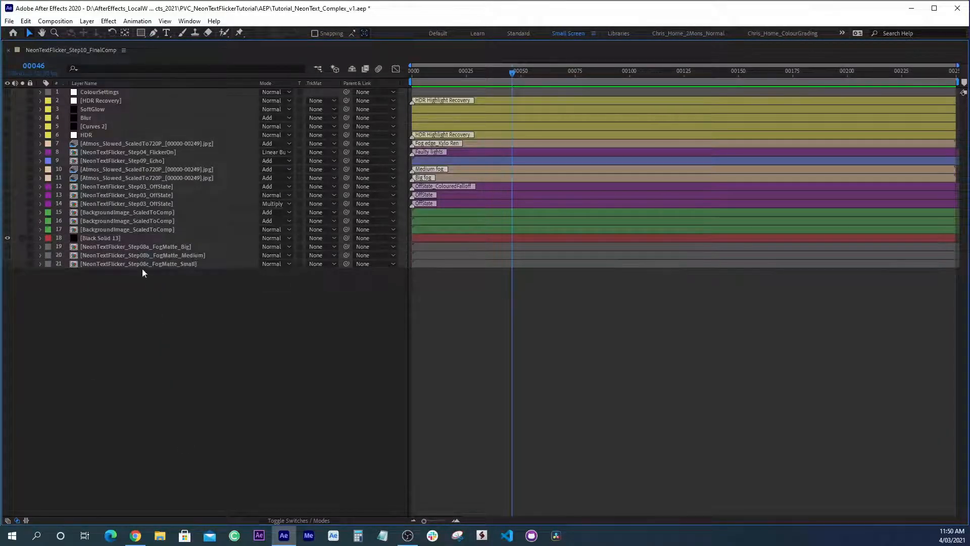
click(139, 246)
click(162, 314)
click(49, 247)
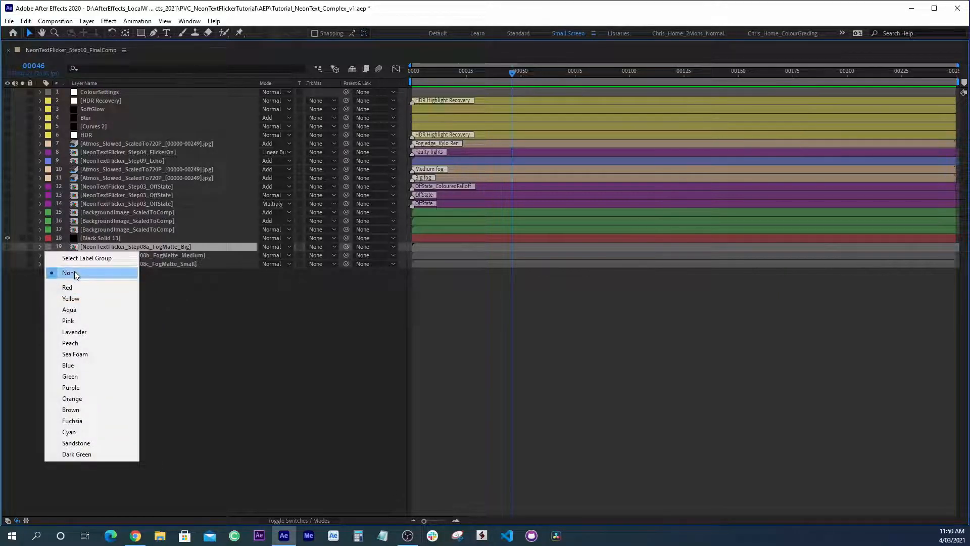
click(262, 337)
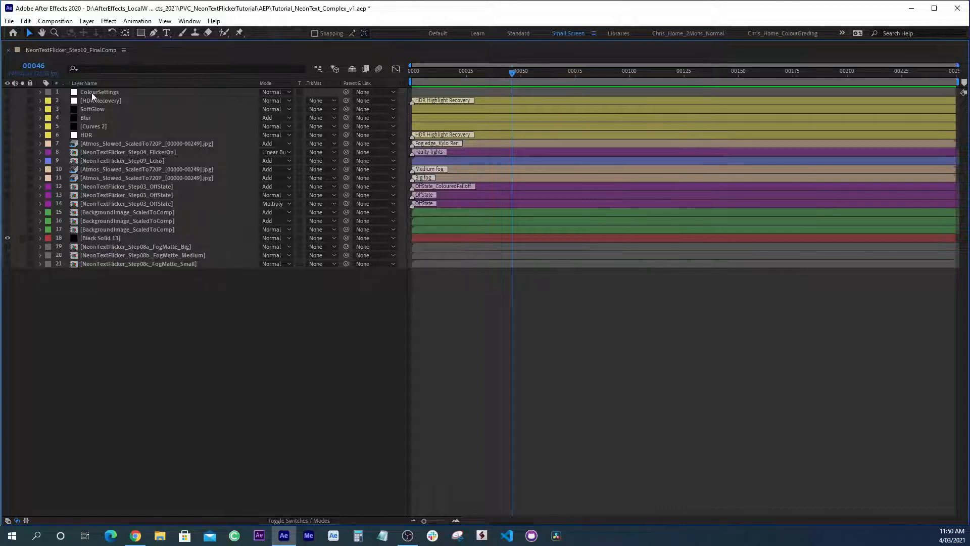
Select and deselect layers 2 to 17, make them all visible, and hide them again
click(106, 231)
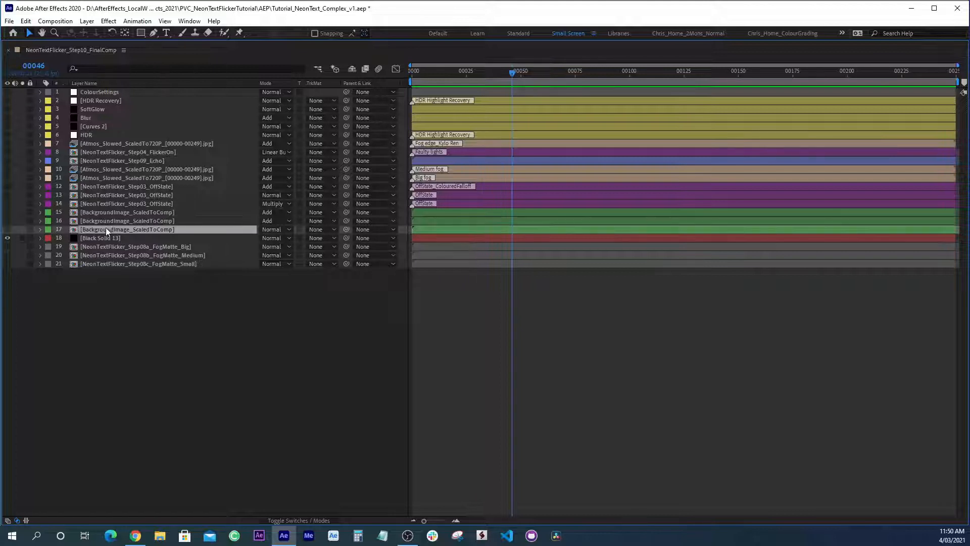
shift+click(97, 101)
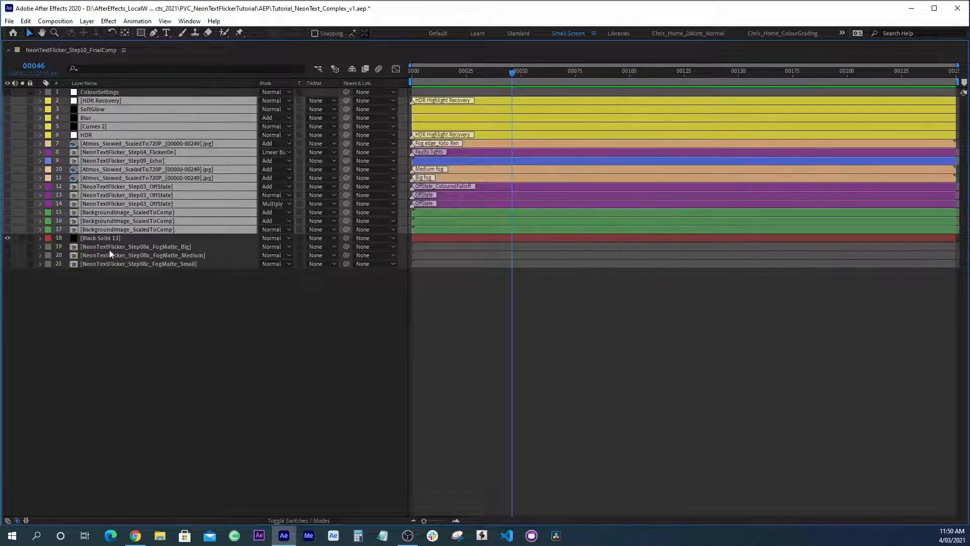
click(103, 272)
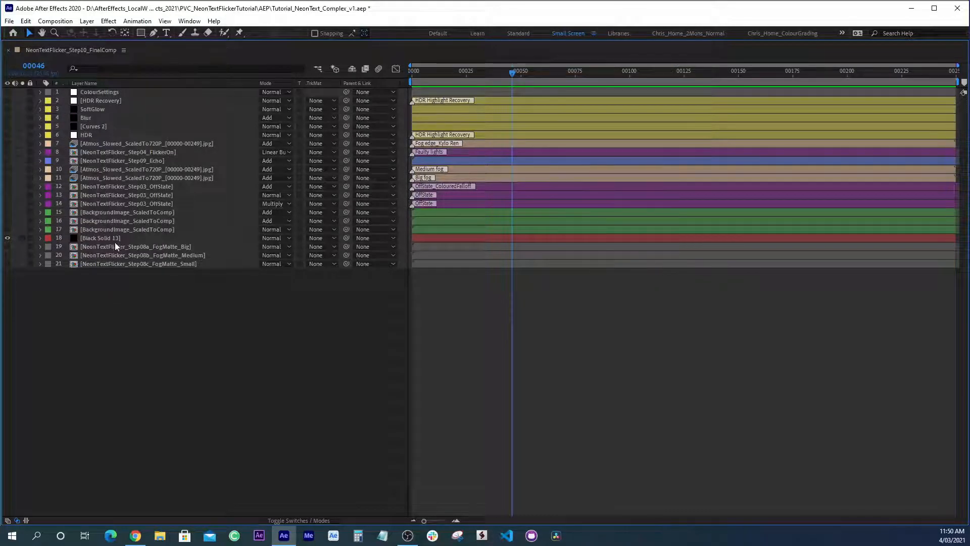
mouse_move(105, 293)
mouse_down()
mouse_move(120, 244)
mouse_move(111, 292)
mouse_up()
drag(7, 229, 9, 104)
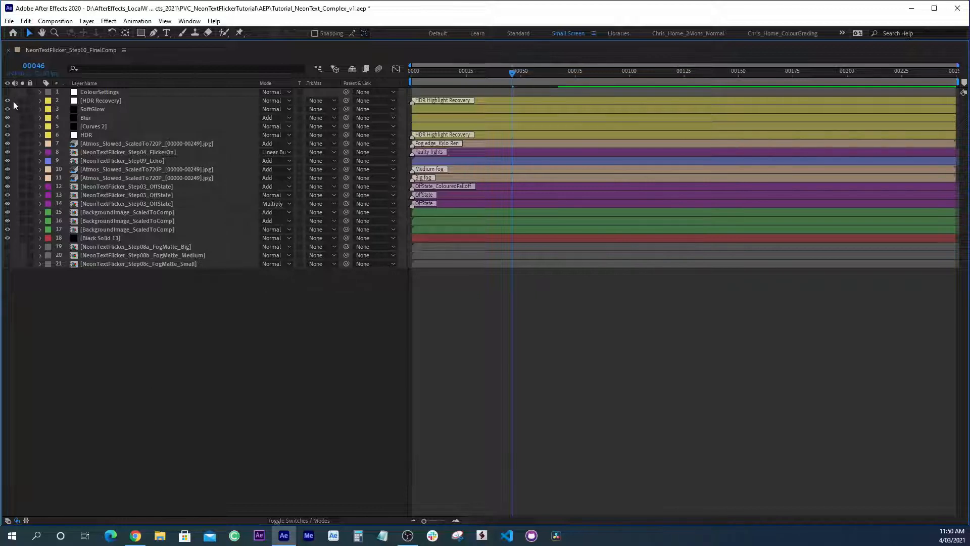
drag(8, 103, 15, 231)
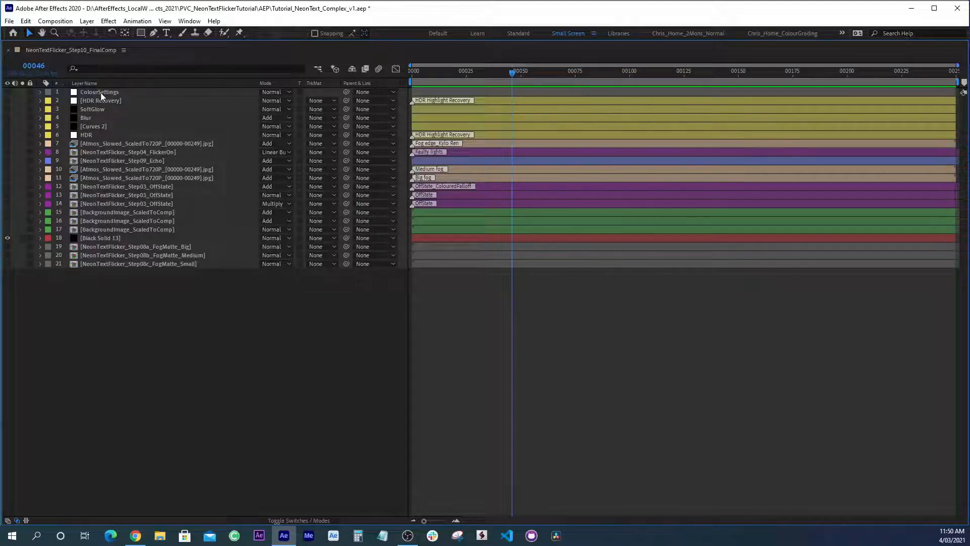
Reveal the TintWhite and TintBlack colours on the ColourSettings layer, and collapse the layer again
click(88, 93)
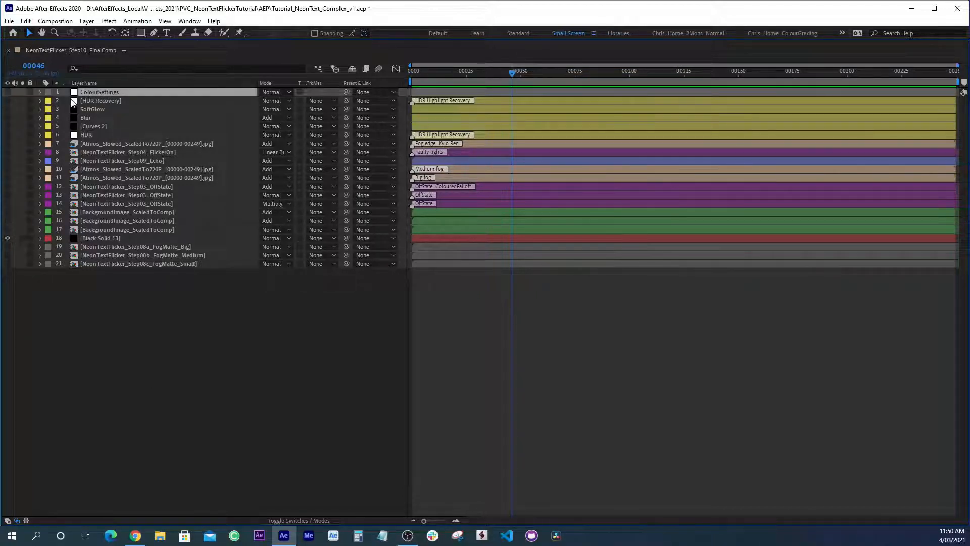
key(e)
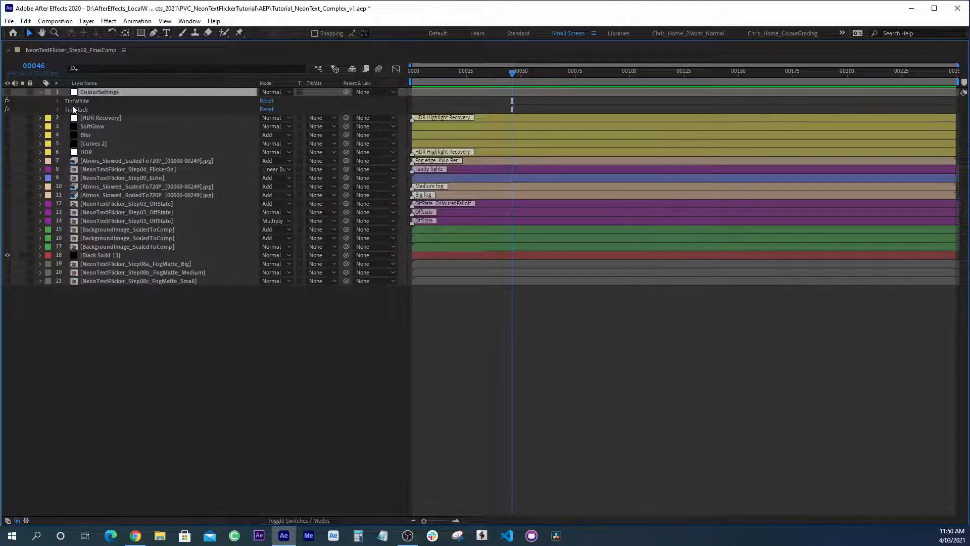
click(57, 109)
click(58, 101)
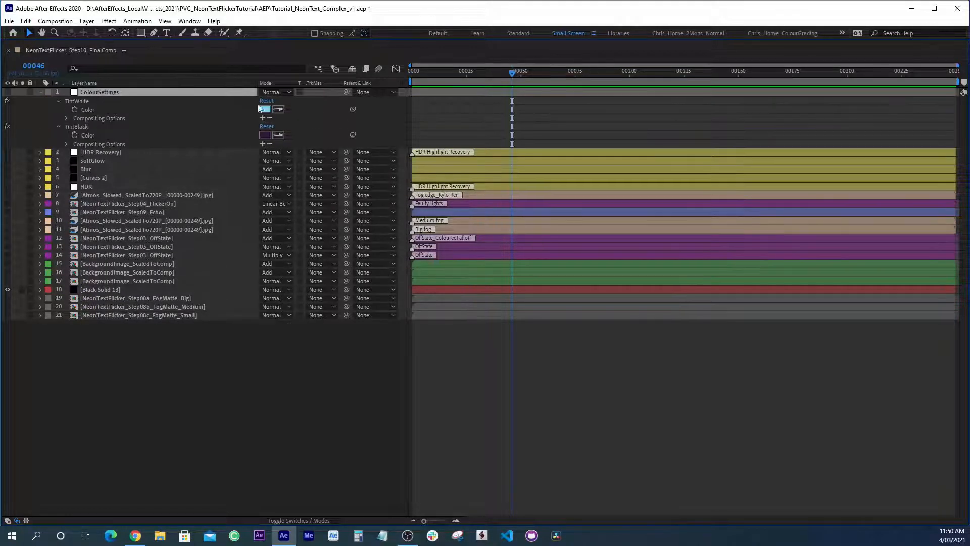
click(59, 101)
click(59, 108)
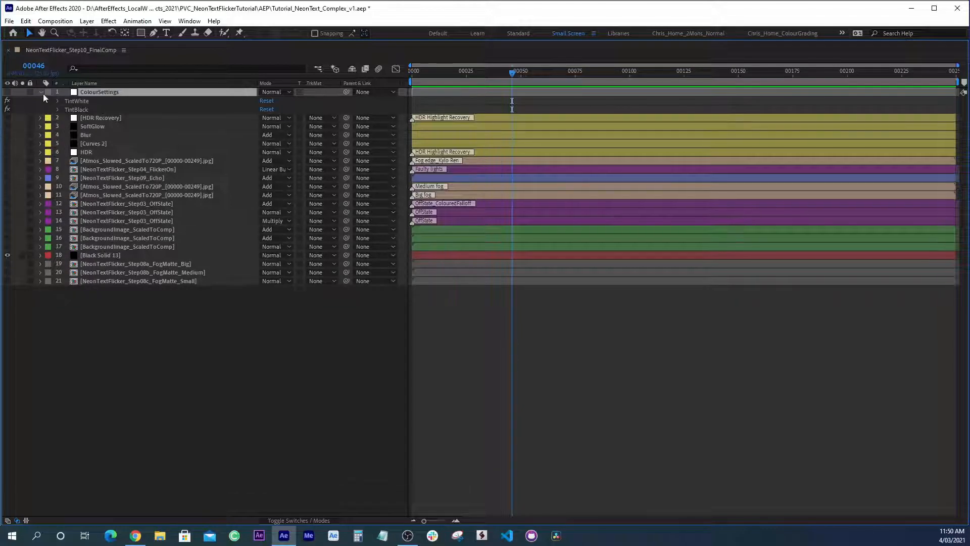
click(41, 92)
Move to frame 100, make the NeonTextFlicker_Step09_Echo layer visible over Black Solid 13, and restore the normal panel layout
click(92, 238)
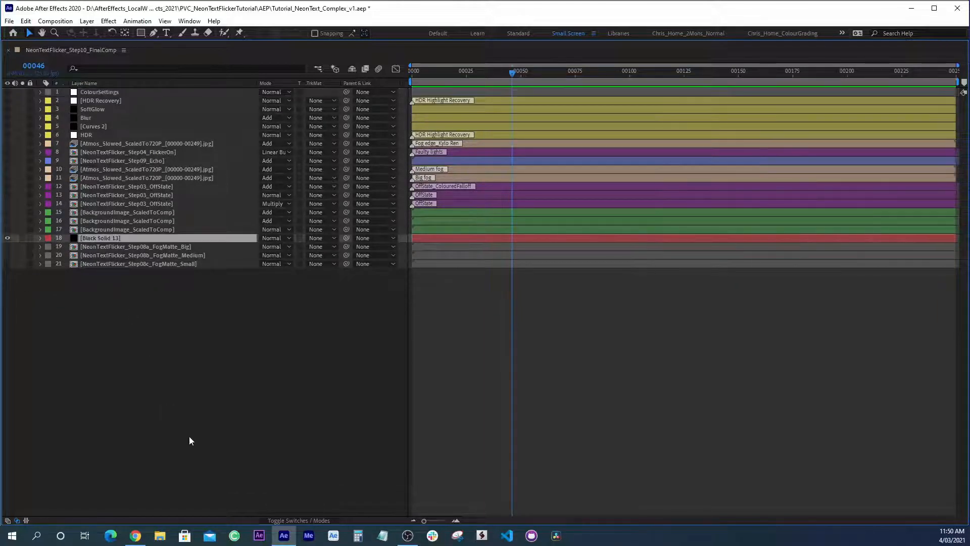
click(153, 423)
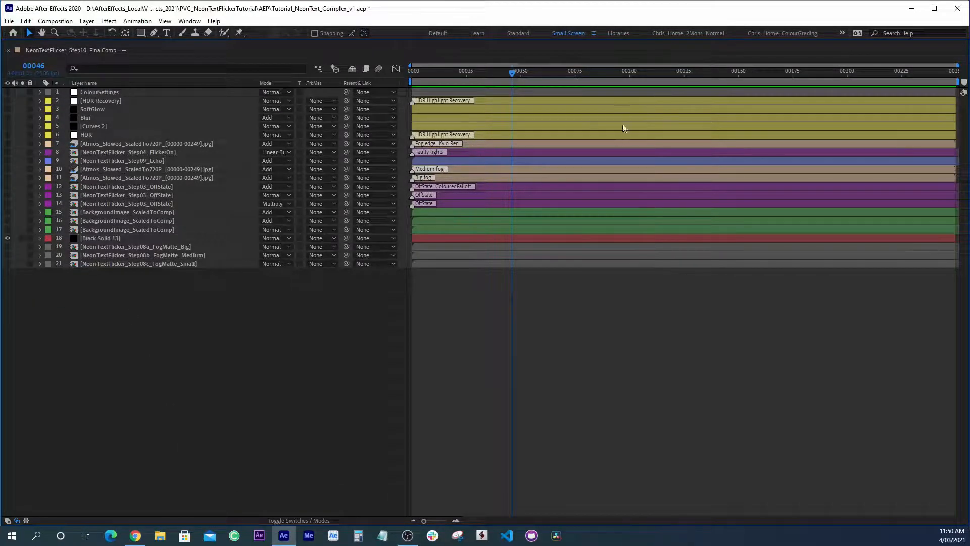
drag(514, 73, 629, 79)
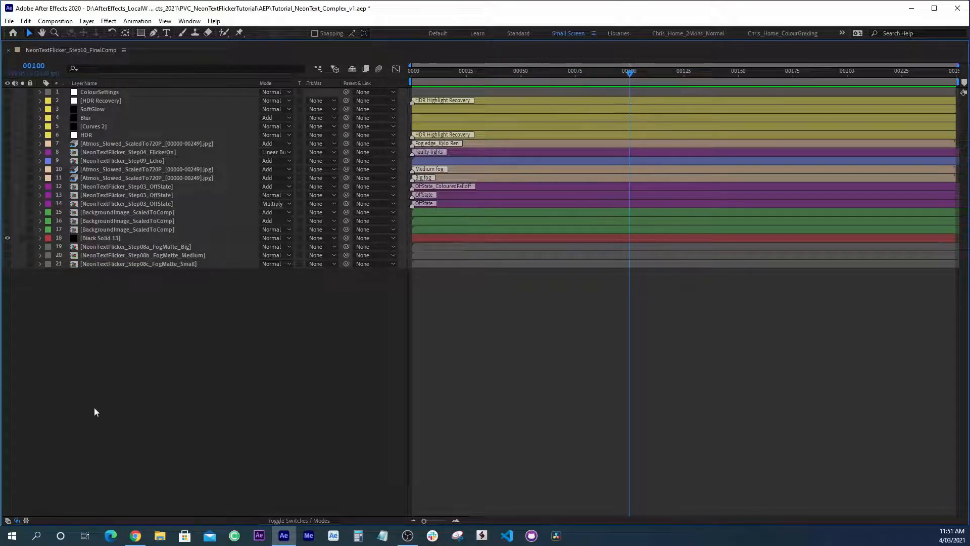
click(108, 161)
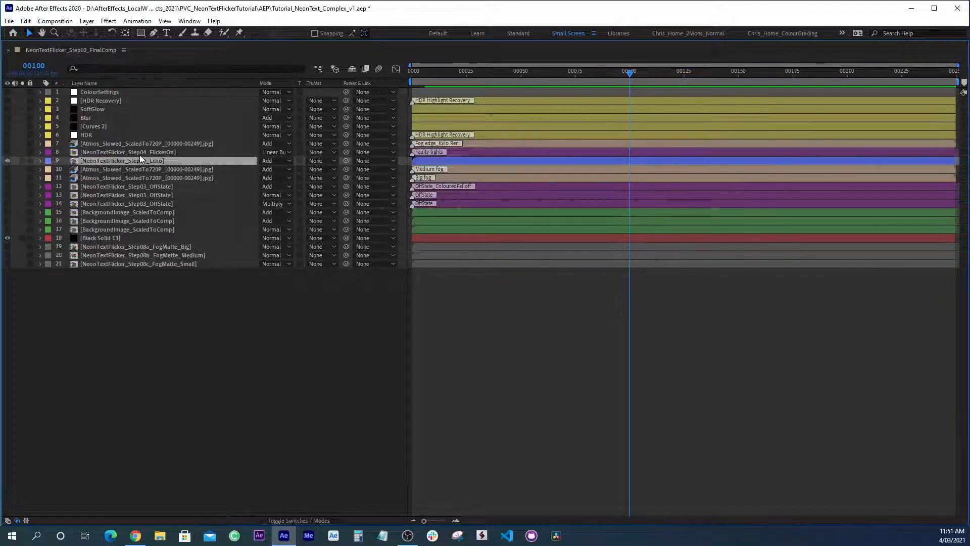
key(grave)
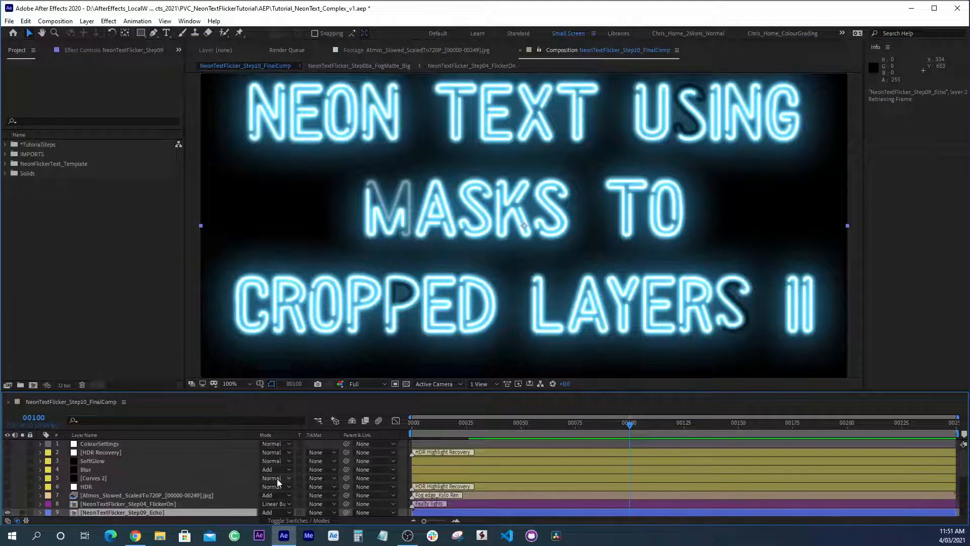
Open the Exposure effect of the NeonTextFlicker_Step09_Echo layer and compare the glow with the effect off and on
key(e)
scroll(153, 496, down, 3)
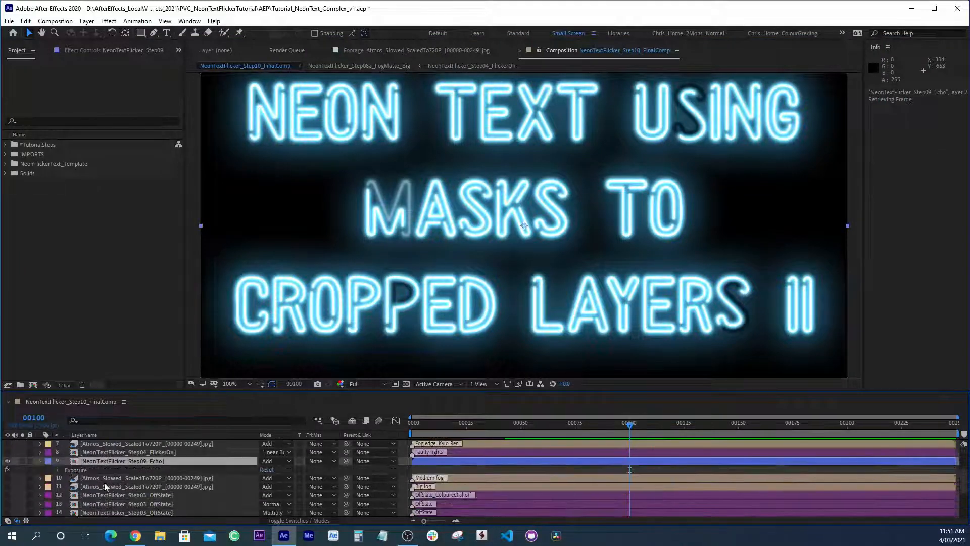
double_click(75, 470)
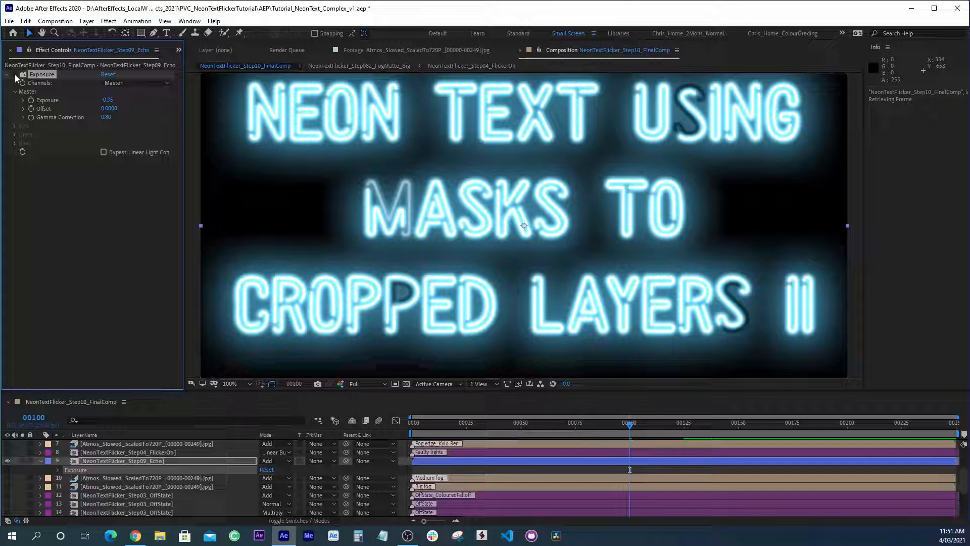
click(15, 75)
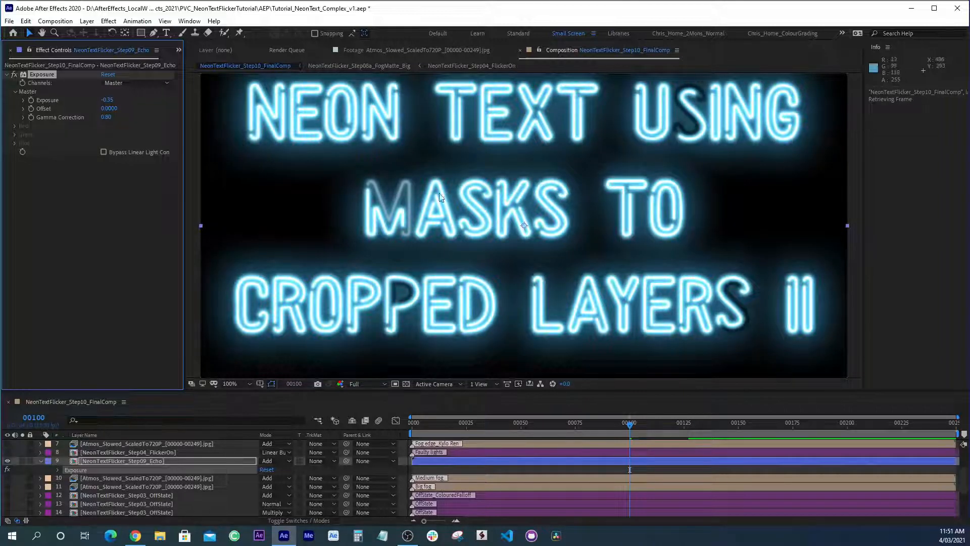
Set the TintWhite colour of the ColourSettings layer to dark purple 3D0068
scroll(120, 455, up, 2)
click(106, 443)
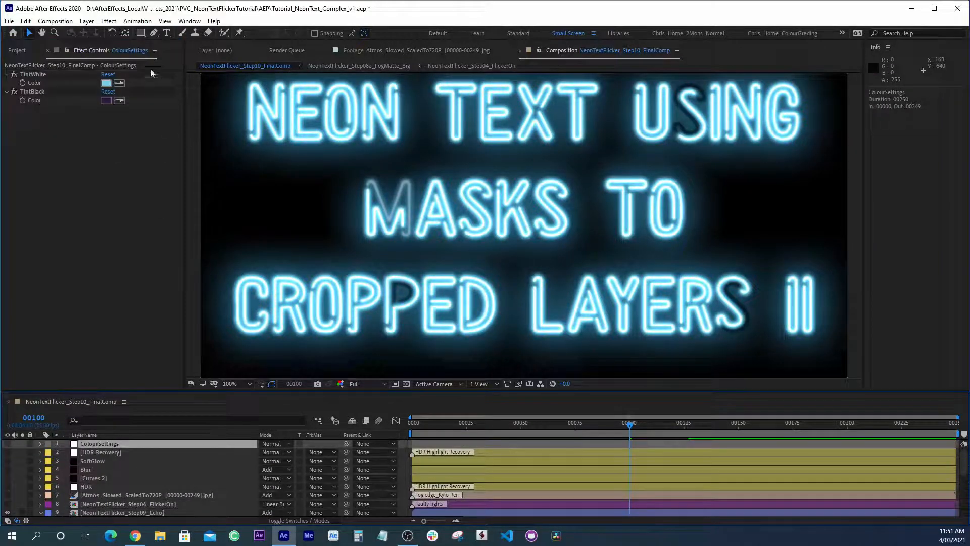
click(107, 84)
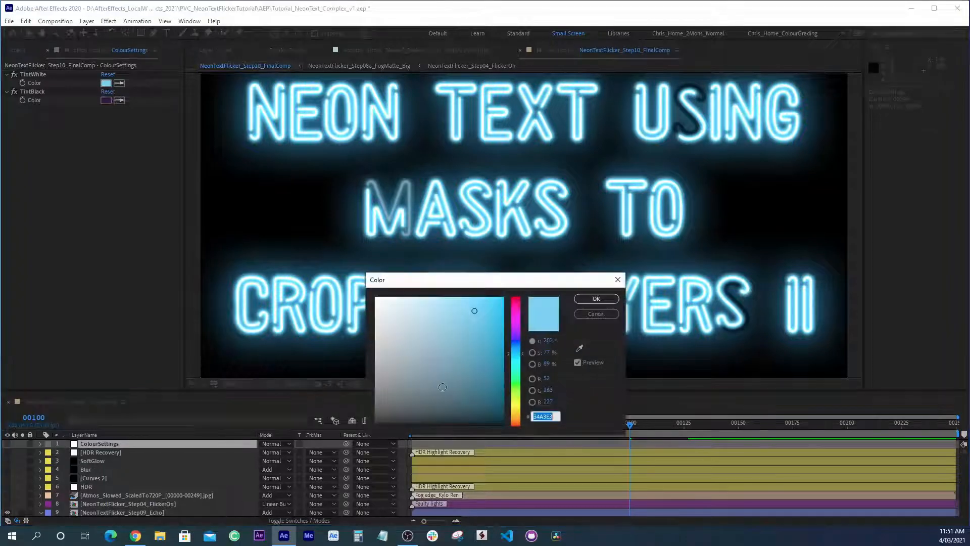
click(515, 327)
click(503, 373)
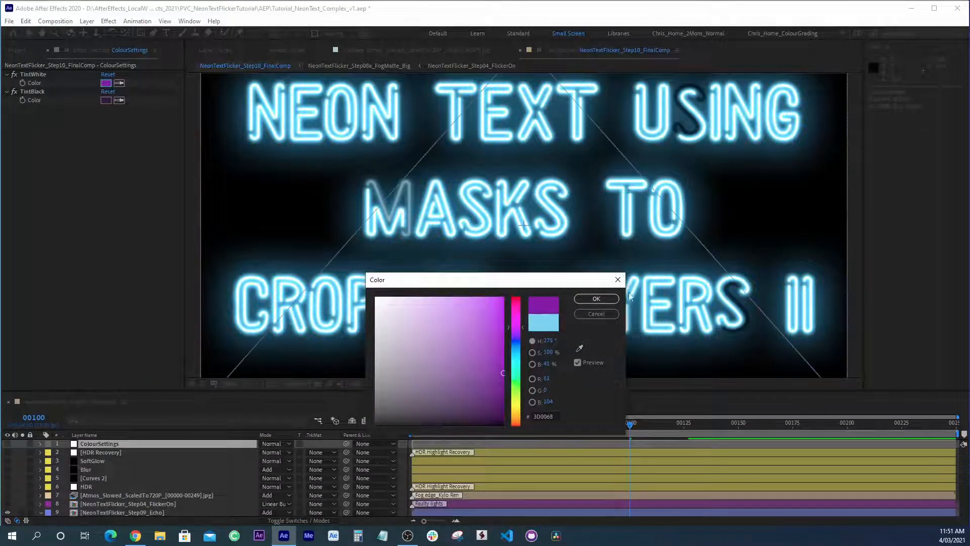
click(595, 298)
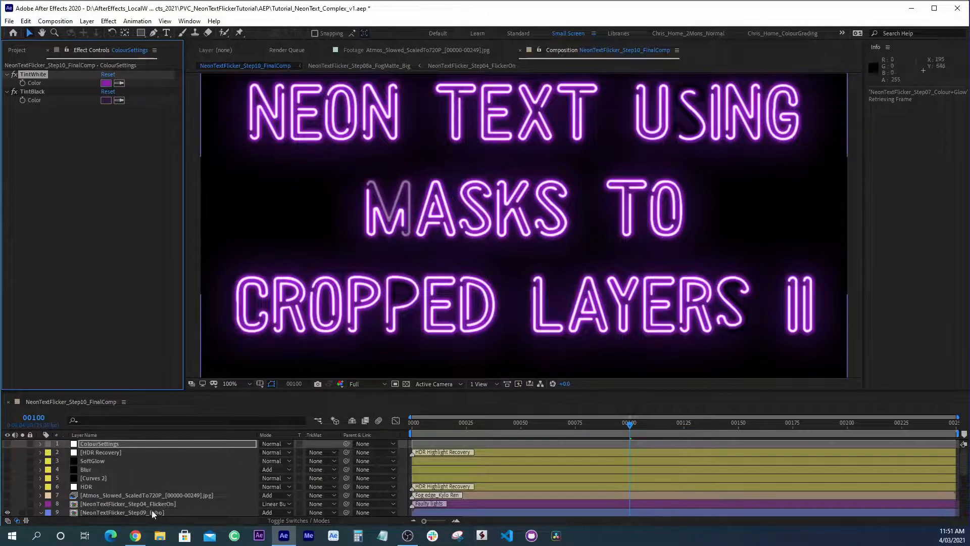
Turn off the Echo layer's Exposure effect to compare the purple glow, and undo both this and the TintWhite colour change
scroll(151, 485, down, 2)
click(77, 461)
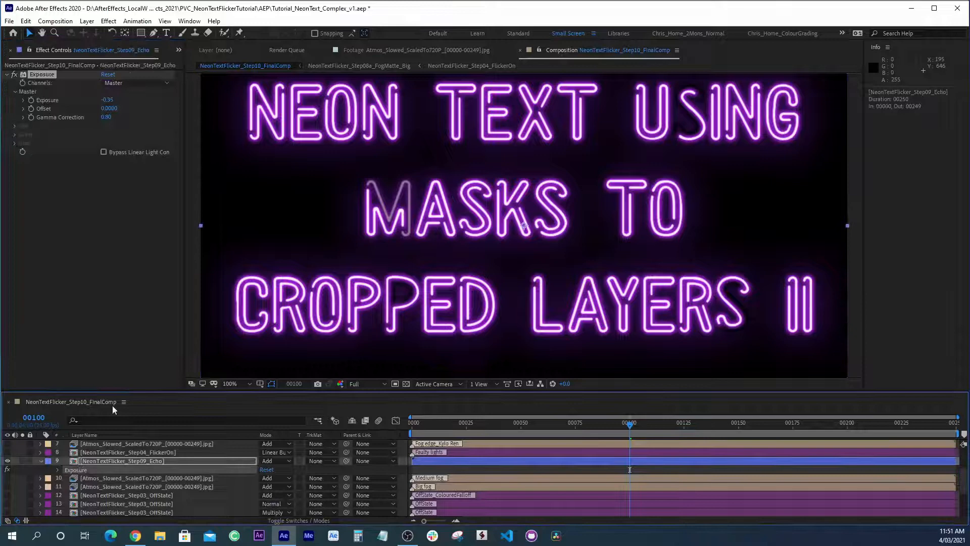
click(14, 74)
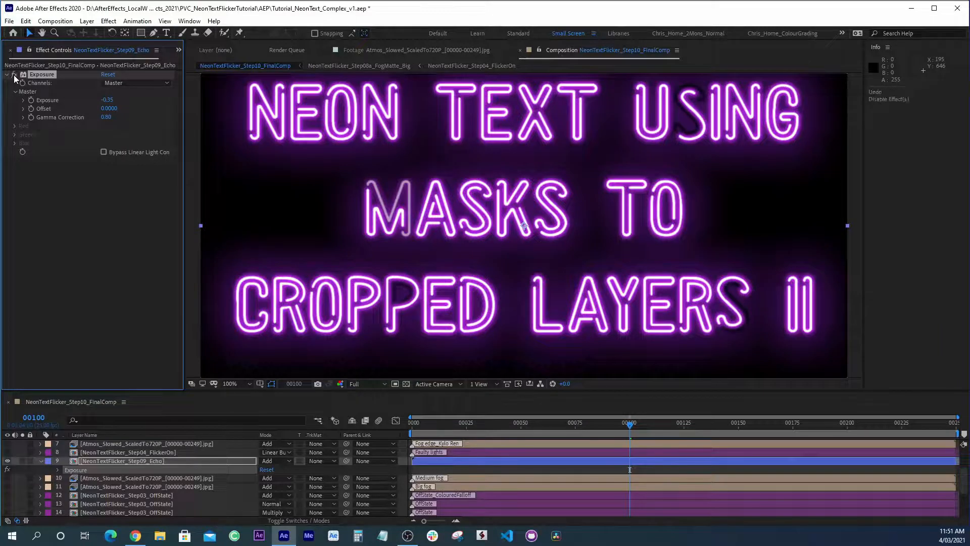
key(ctrl+z)
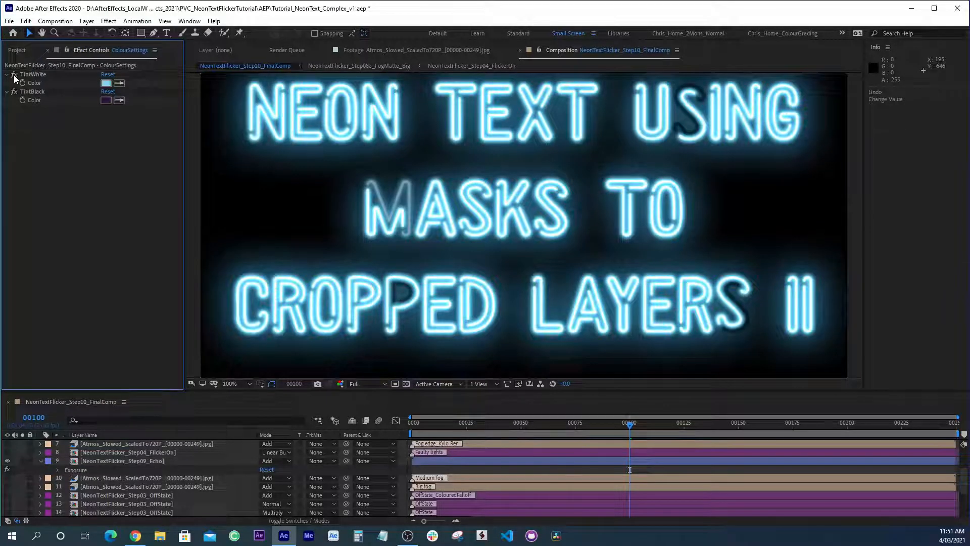
Review the Exposure settings of the Echo layer and look over the full layer stack of the final composition
click(80, 469)
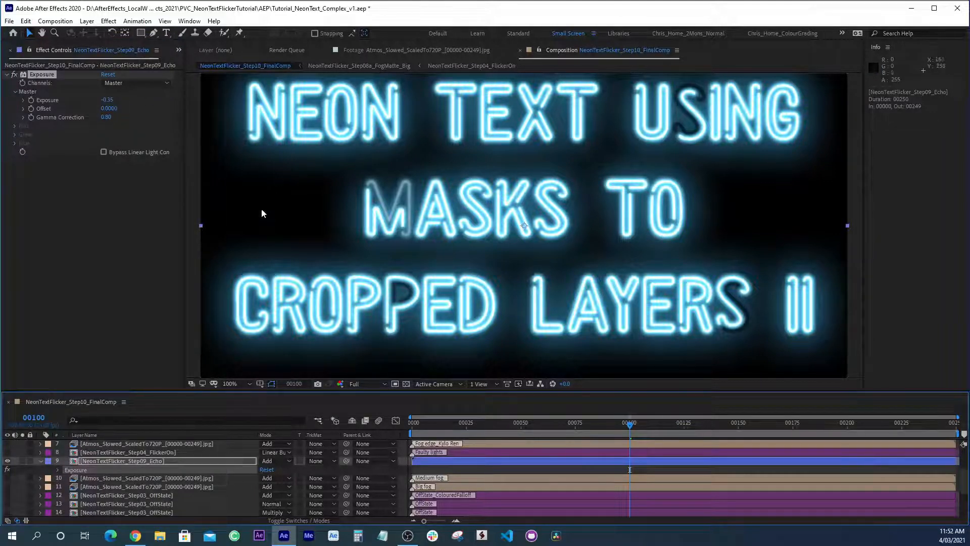
scroll(74, 475, up, 3)
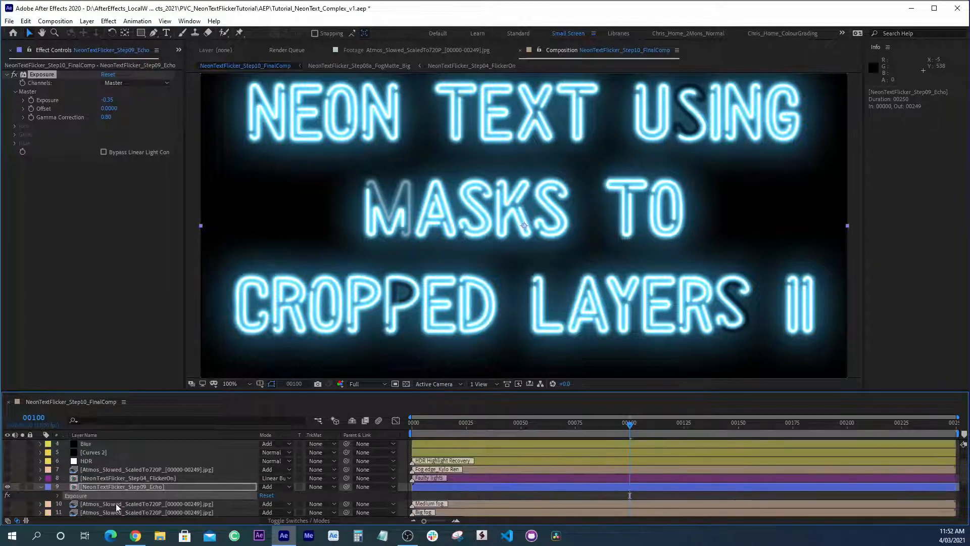
key(grave)
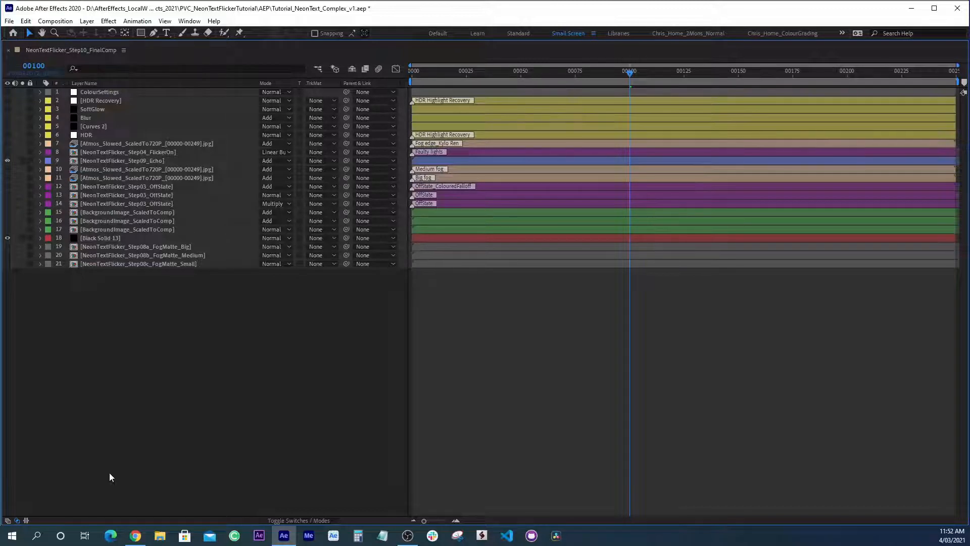
key(grave)
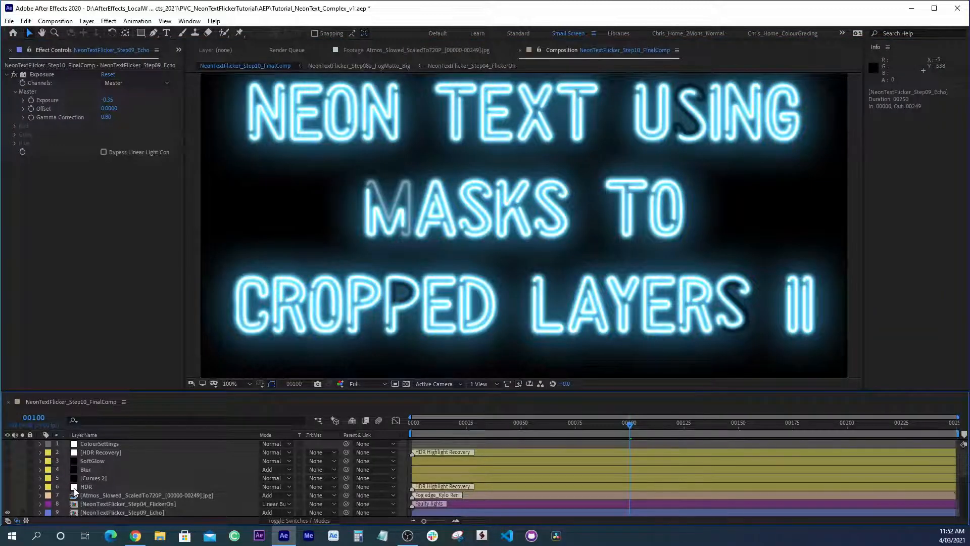
Hide the Echo layer and make the BackgroundImage_ScaledToComp layer in row 17 visible, viewing the whole frame at 50%
scroll(46, 489, down, 1)
scroll(7, 486, down, 3)
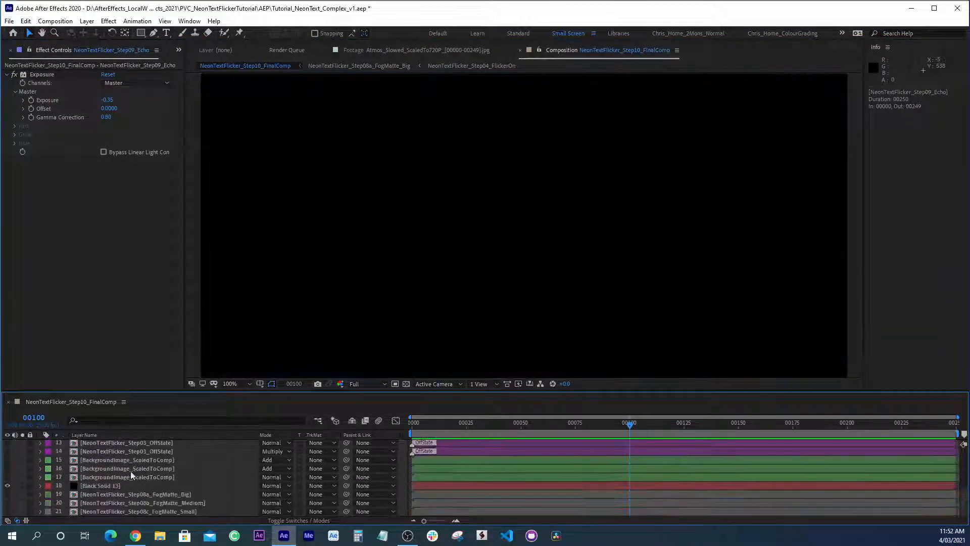
click(108, 477)
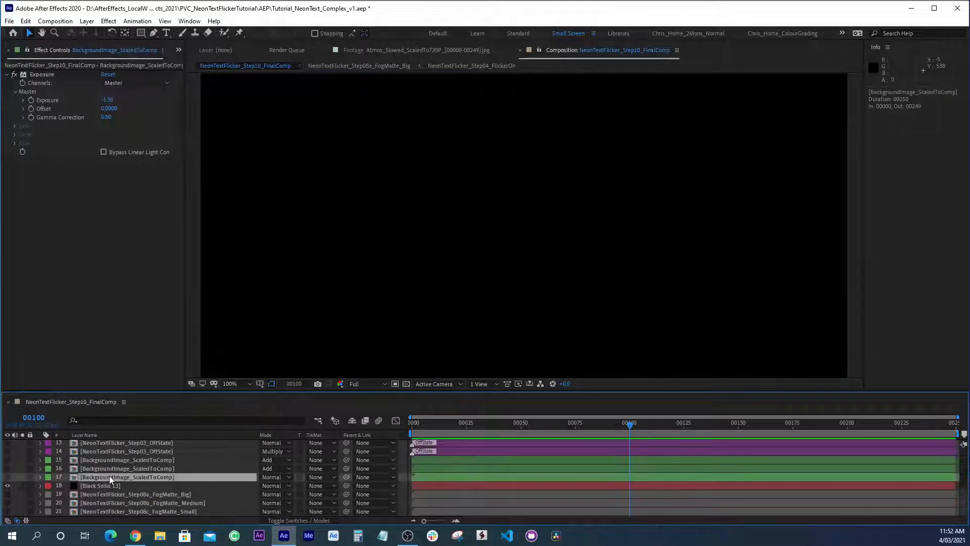
click(7, 476)
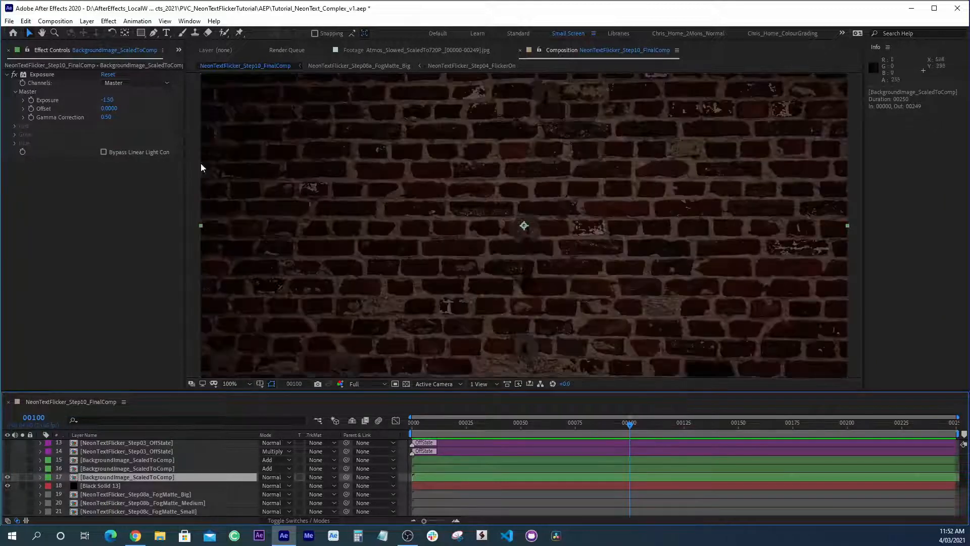
scroll(481, 210, down, 2)
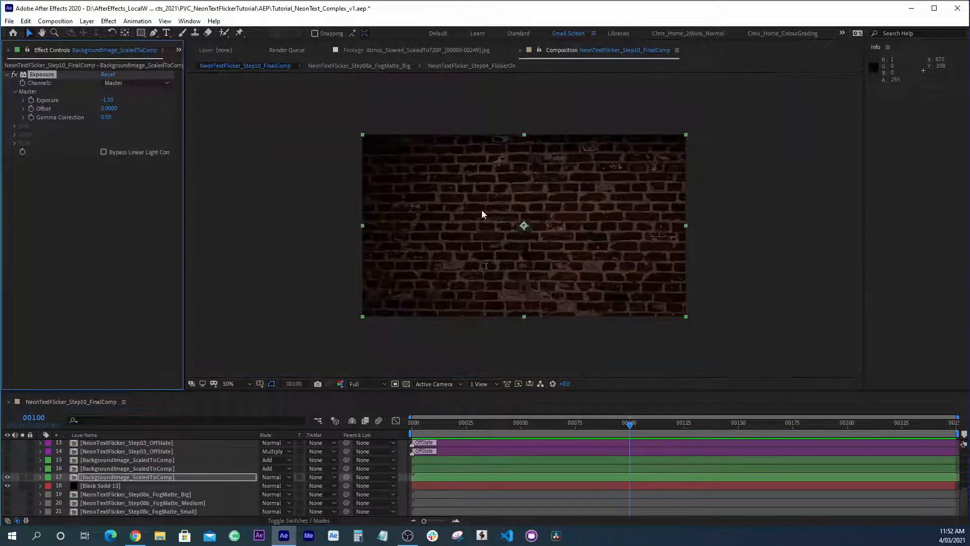
Toggle the Exposure effect of the BackgroundImage_ScaledToComp layer in row 17 to compare the bricks, and inspect the wall at 100%
click(21, 75)
click(14, 73)
click(14, 74)
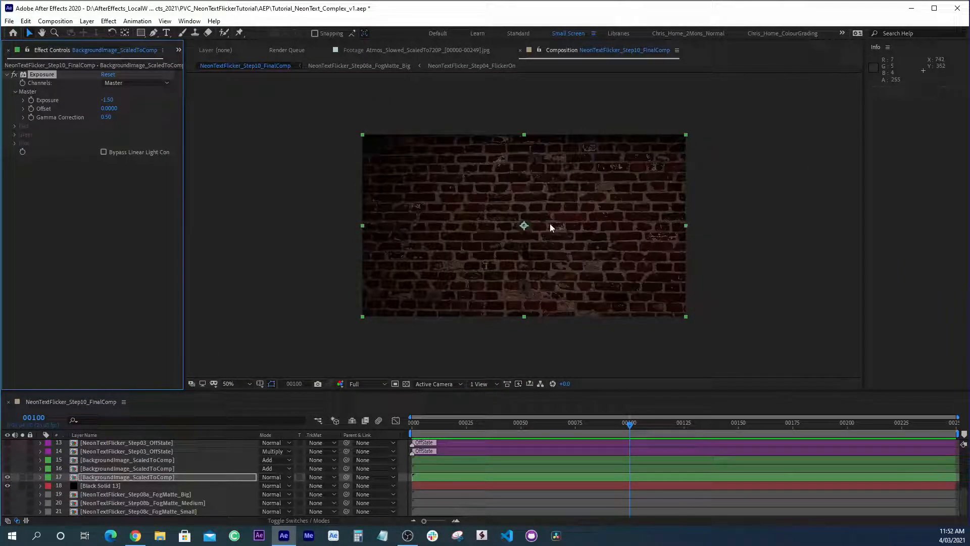
click(159, 478)
key(period)
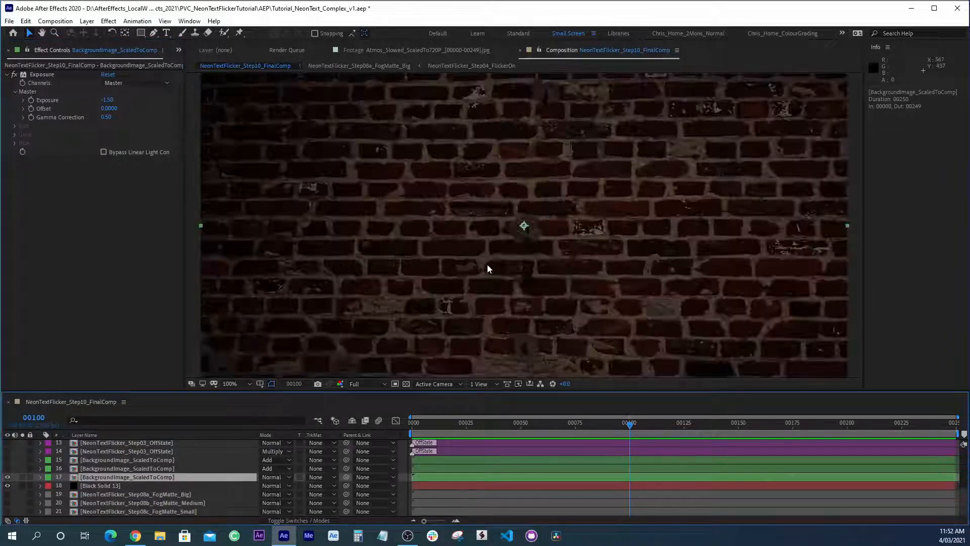
key(comma)
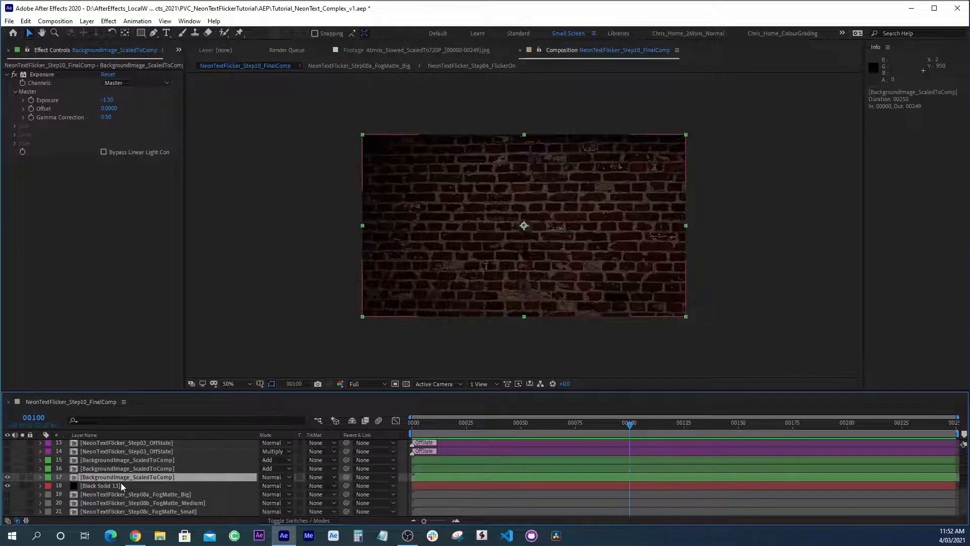
Make the NeonTextFlicker_Step03_OffState layer in row 13 visible, inspect its outlines soloed at 200%, and turn solo off
scroll(120, 483, up, 1)
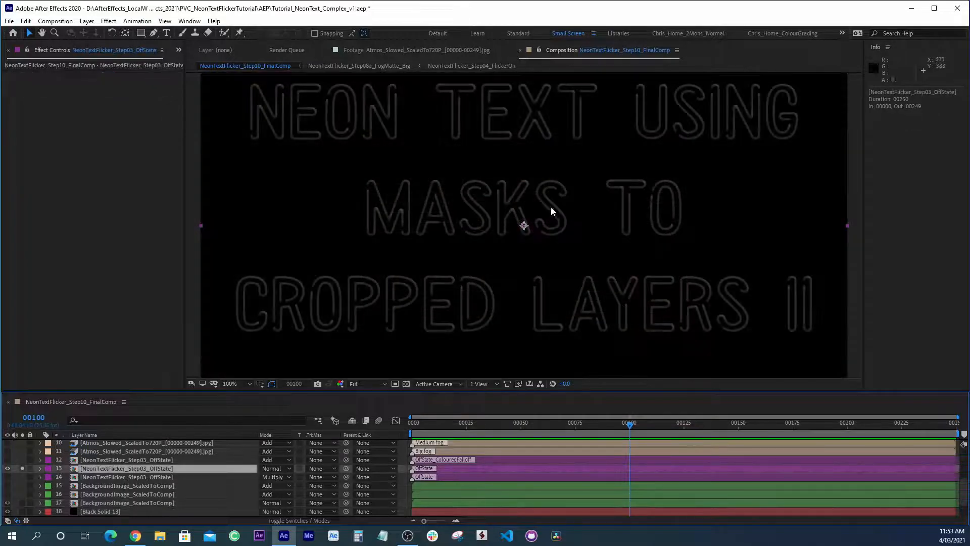
key(h)
key(/)
scroll(609, 179, up, 4)
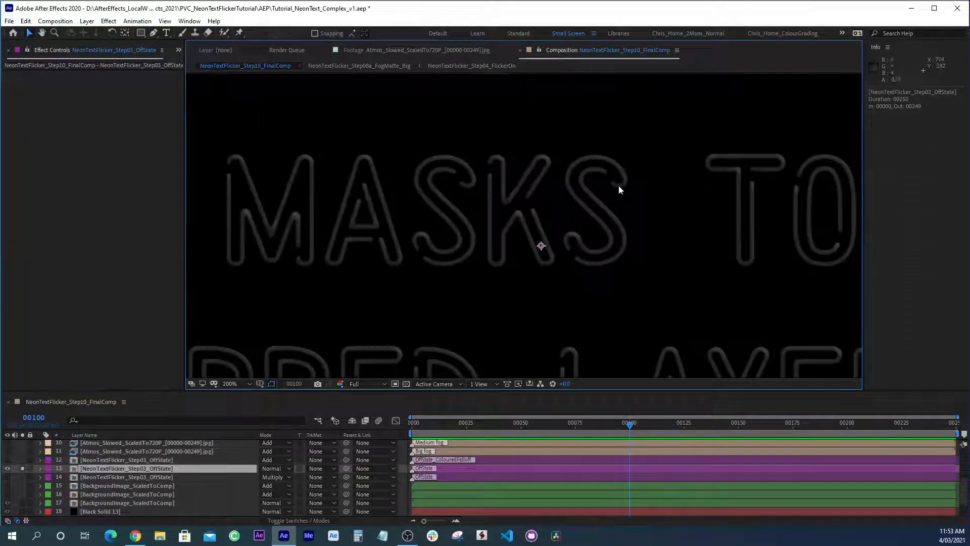
scroll(569, 95, down, 6)
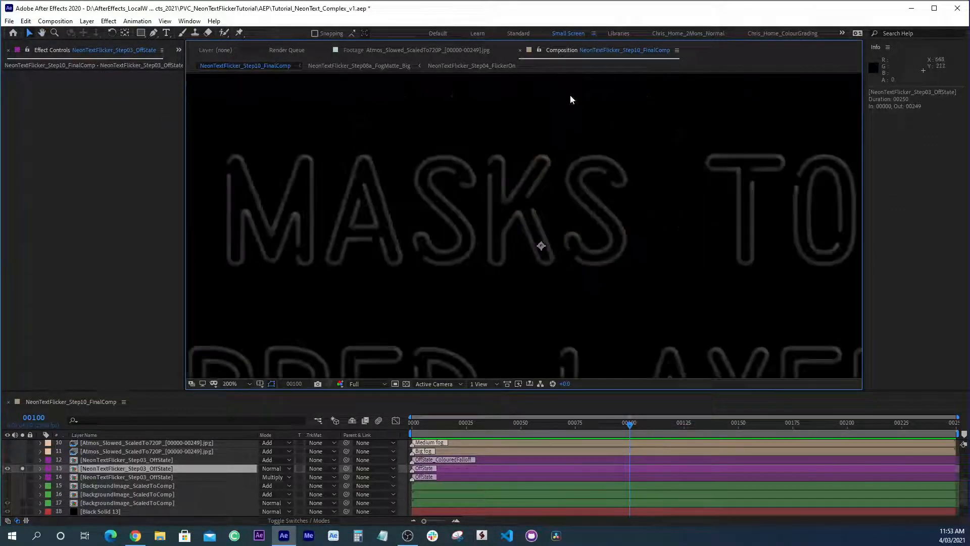
scroll(556, 152, up, 2)
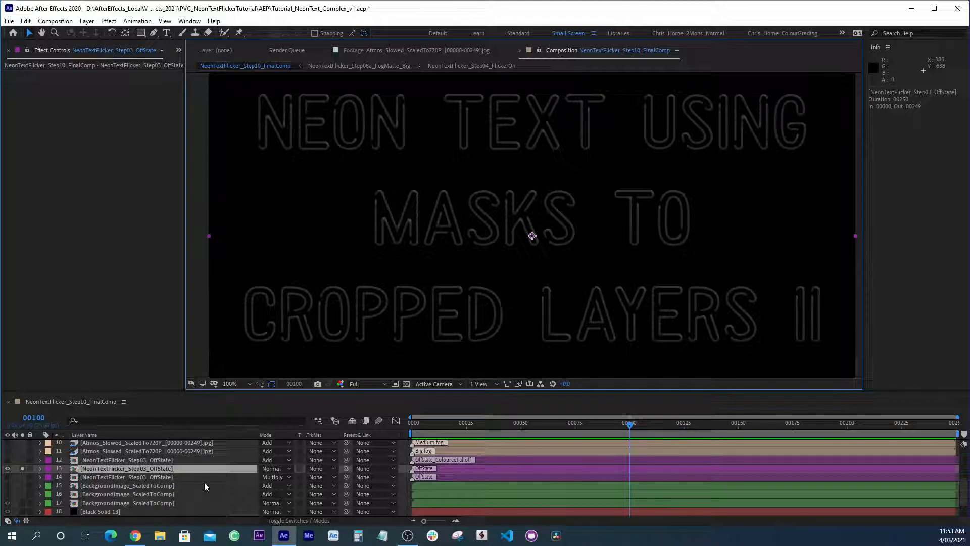
click(22, 468)
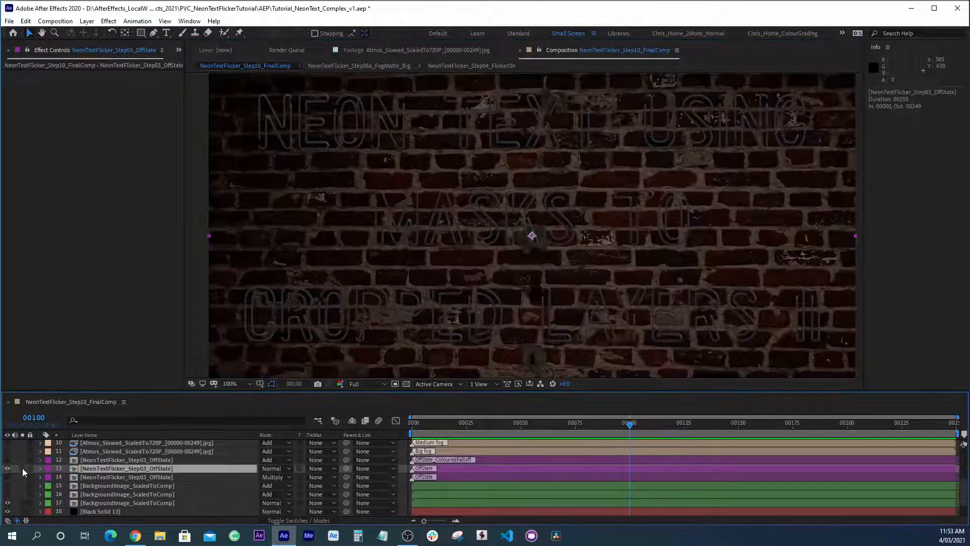
Make the Multiply-mode OffState layer in row 14 visible and inspect its blurred black shadow on the bricks at 400%
click(111, 476)
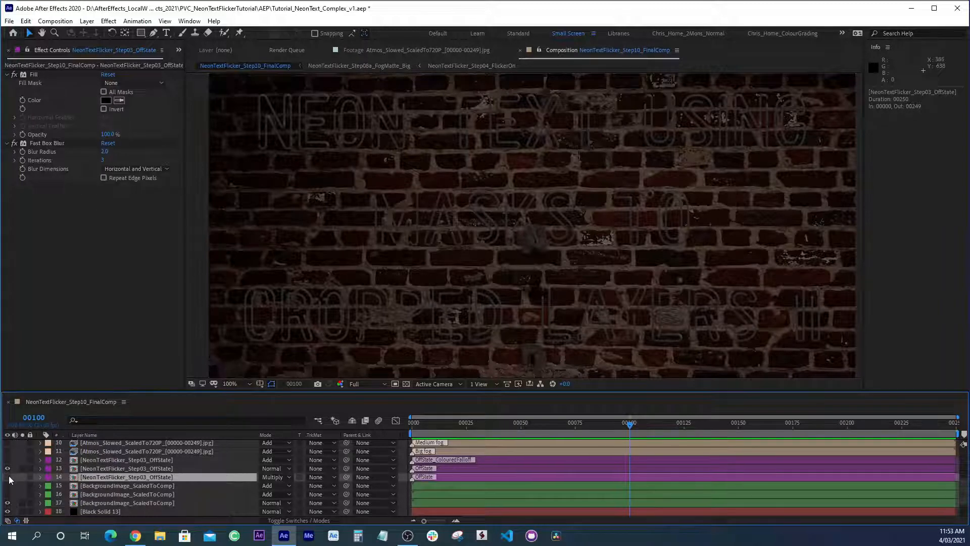
key(period)
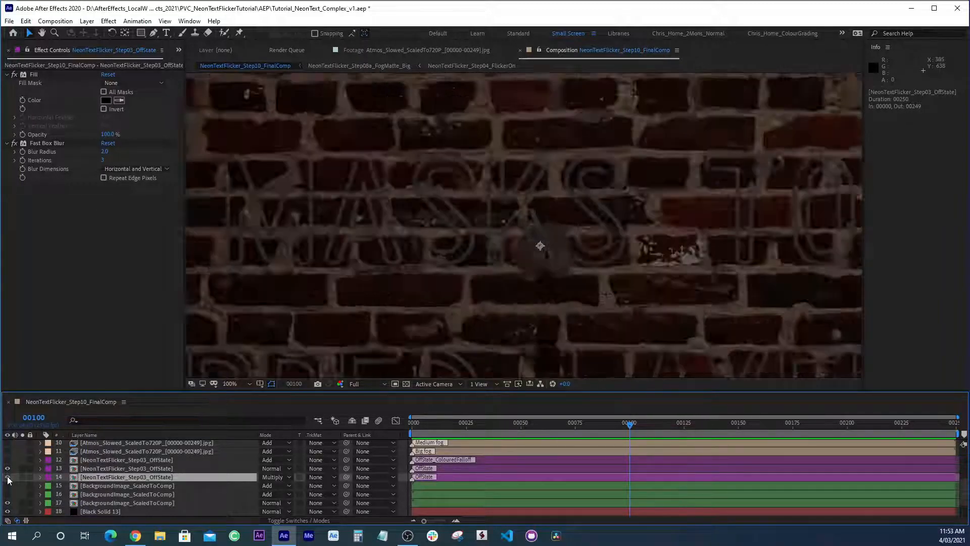
key(period)
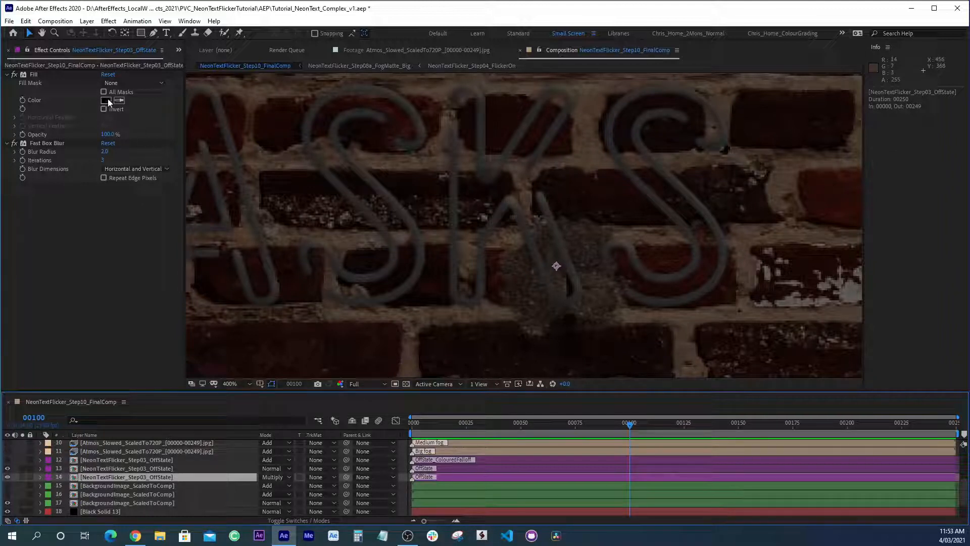
click(25, 476)
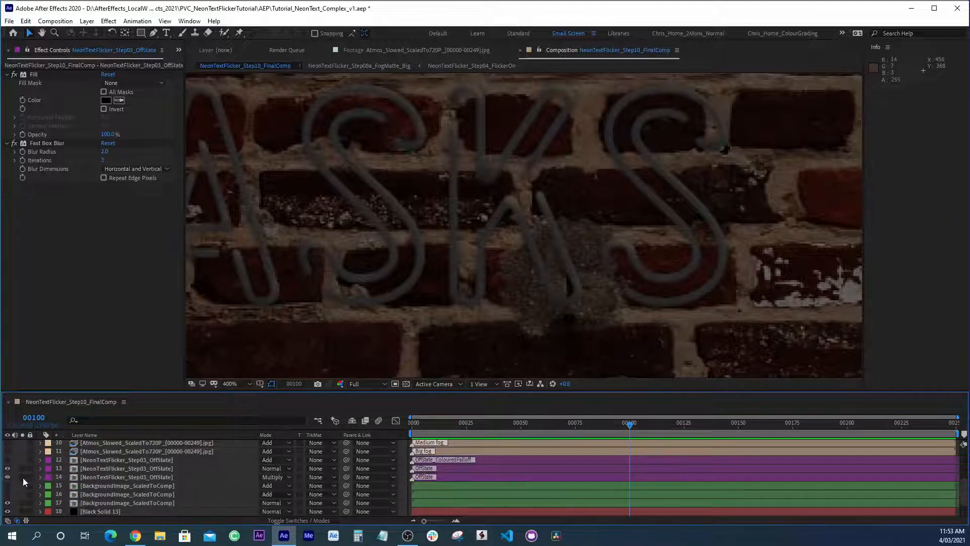
click(88, 476)
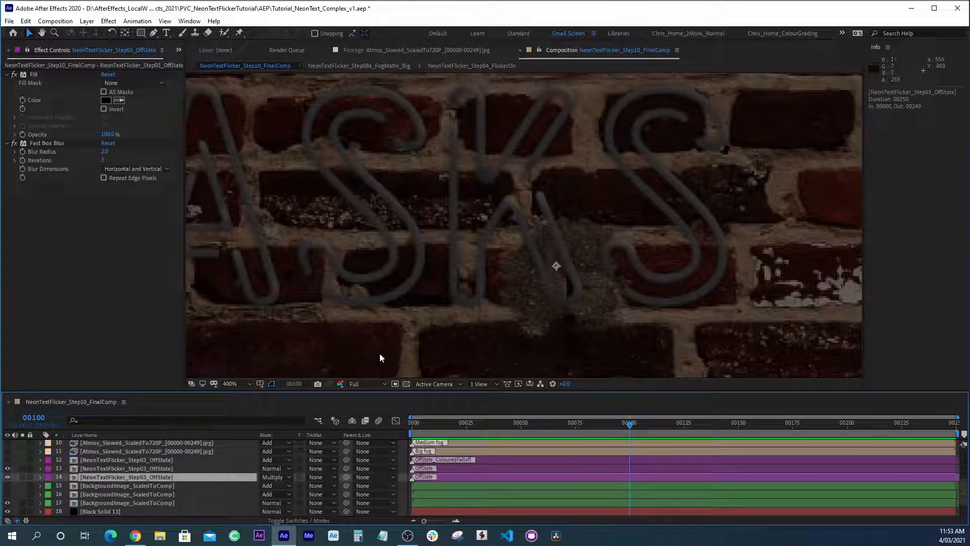
Duplicate the Multiply-mode OffState layer in row 14 and check the text shadow at frame 75, zoomed out to 50%
key(ctrl+d)
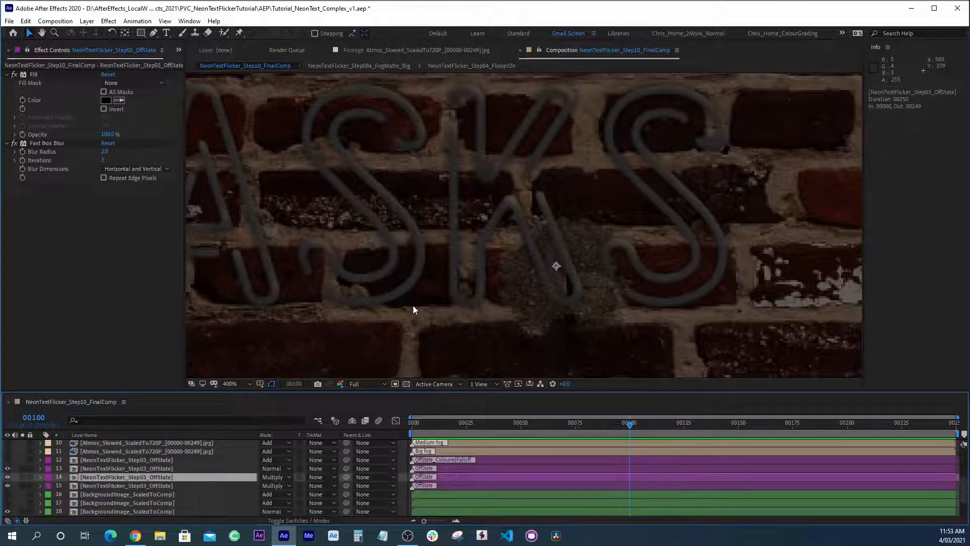
key(comma)
click(580, 424)
drag(581, 423, 575, 429)
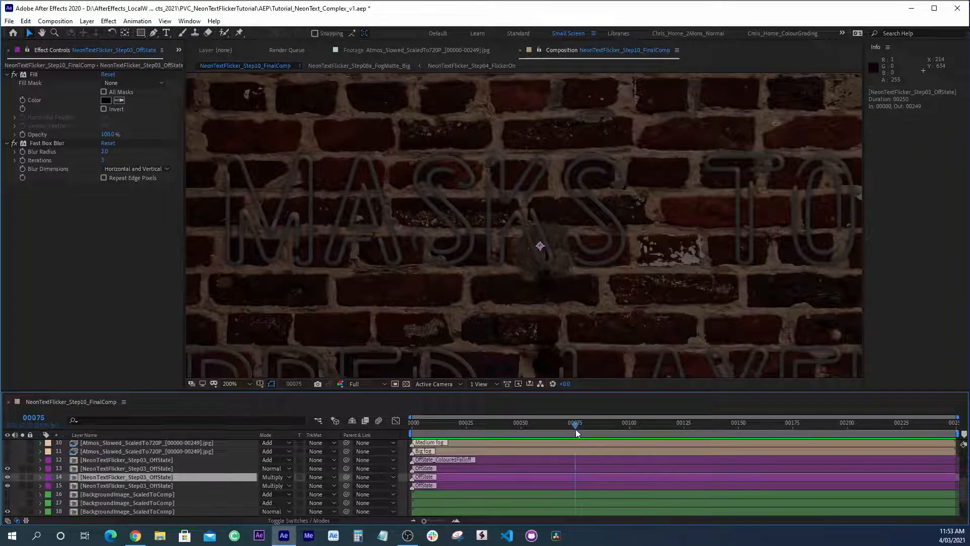
key(comma)
key(comma)
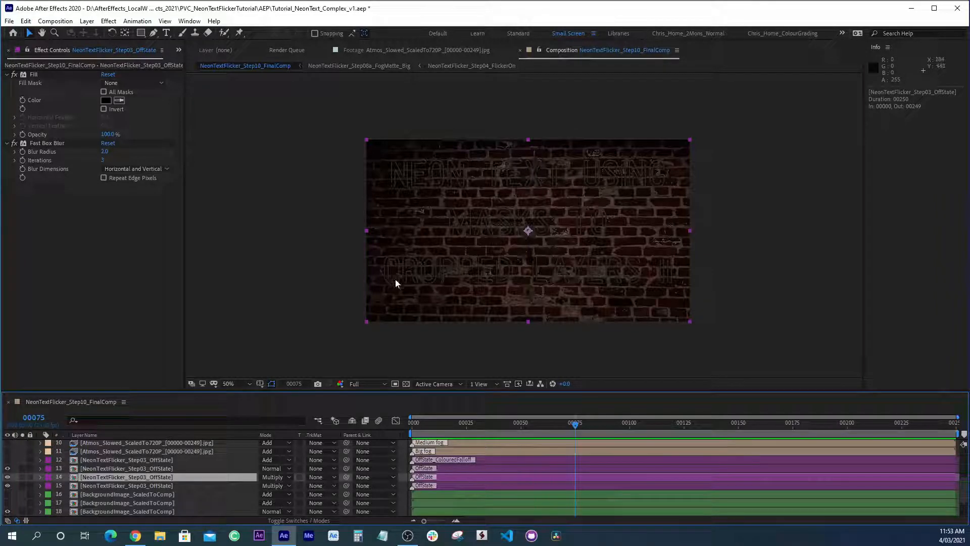
Make the Step09_Echo layer in row 9 visible, preview the flicker from frame 26, and park the playhead at frame 25
click(465, 423)
click(469, 424)
scroll(95, 480, up, 2)
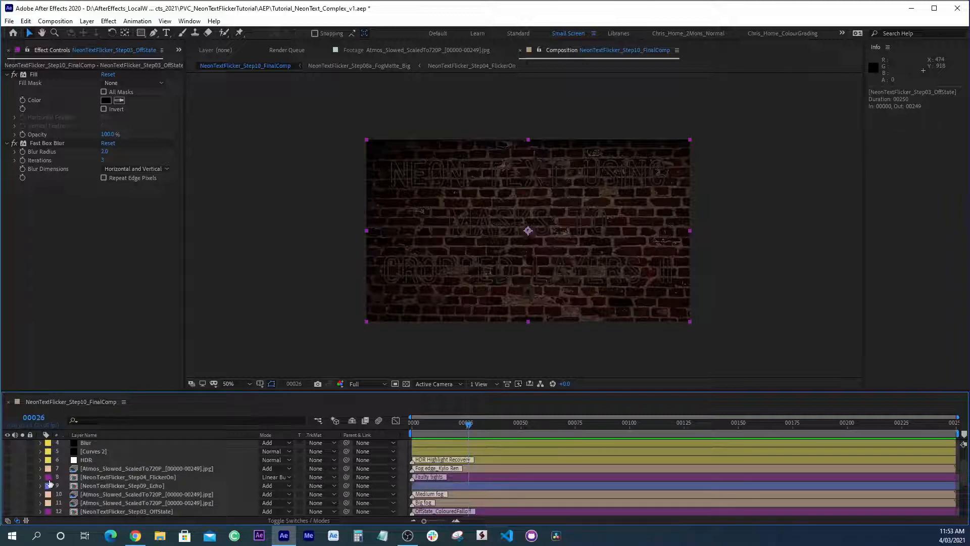
click(119, 485)
key(space)
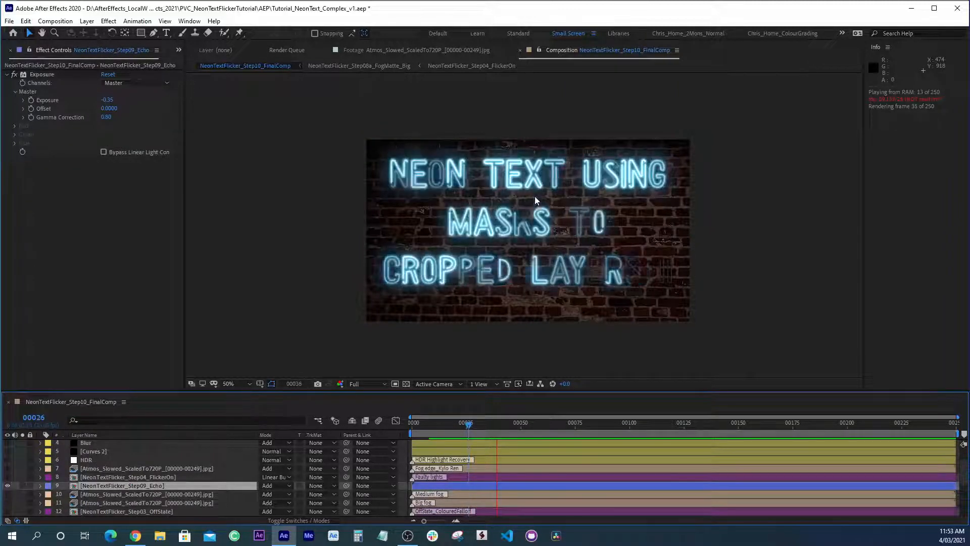
click(525, 424)
drag(525, 424, 466, 436)
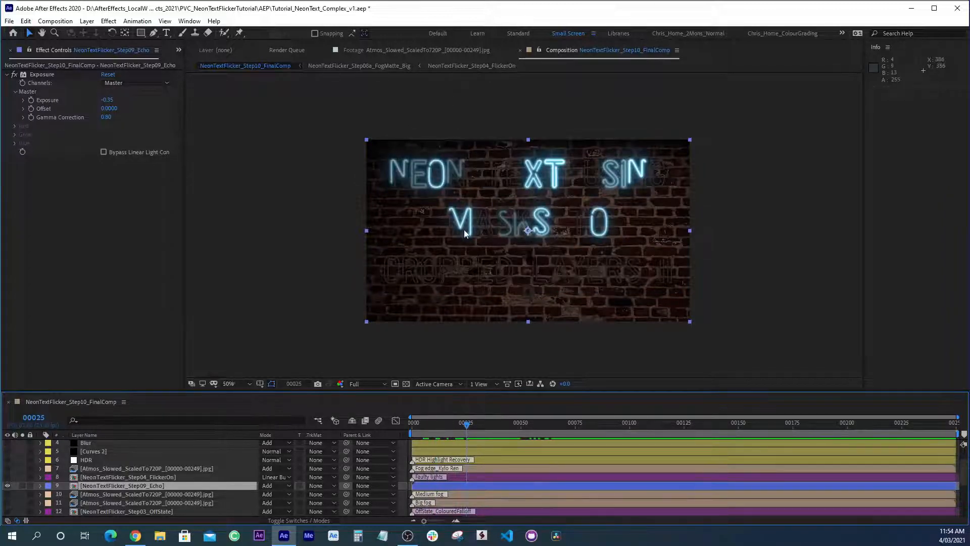
Take a snapshot of the Echo layer soloed at 100%, then turn off its solo and hide it
key(slash)
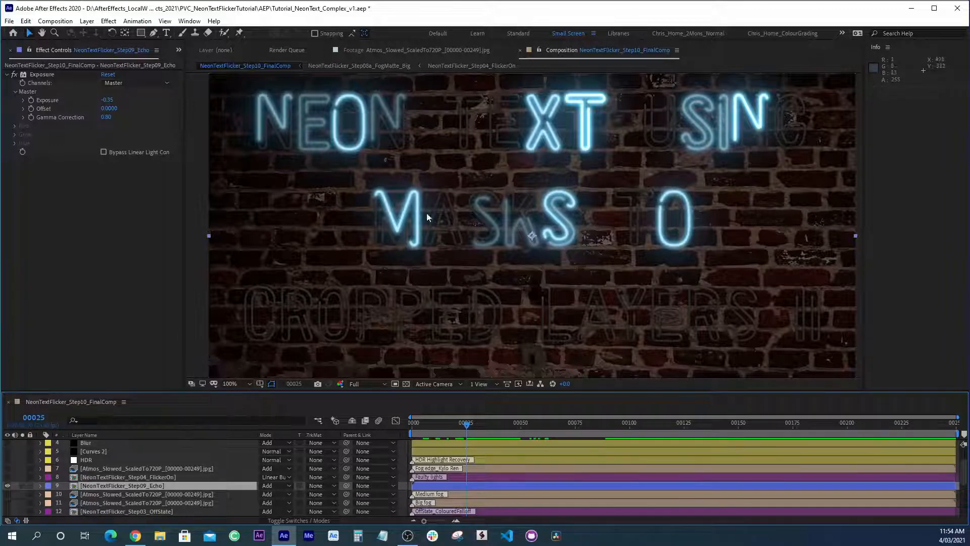
click(22, 485)
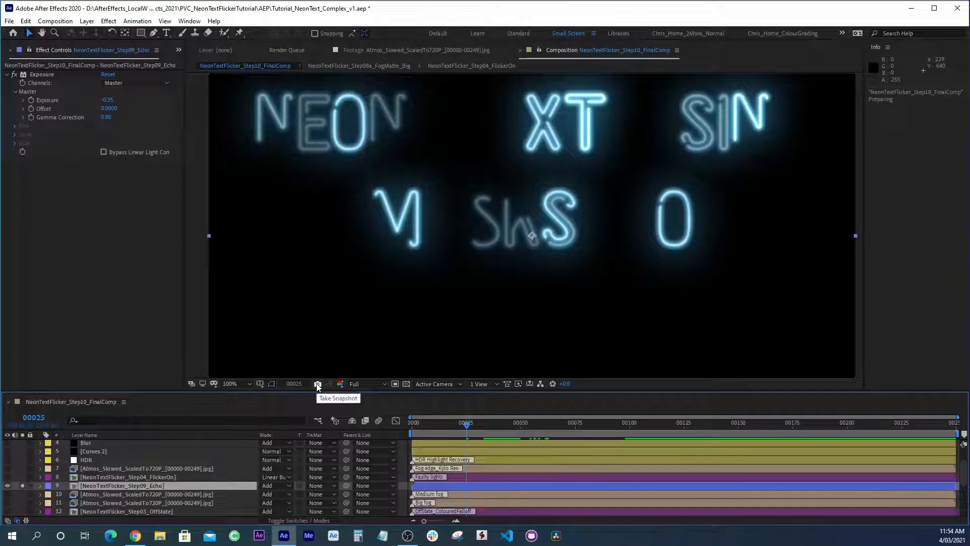
click(317, 385)
click(22, 485)
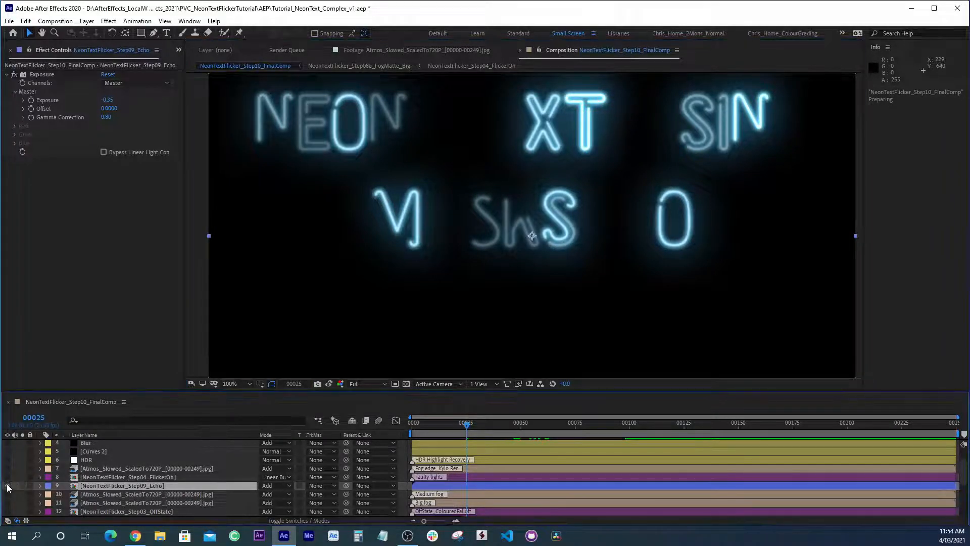
Open the NeonTextFlicker_Step08a_FogMatte_Big composition and compare its glow matte with the stored snapshot
scroll(101, 484, down, 5)
double_click(135, 495)
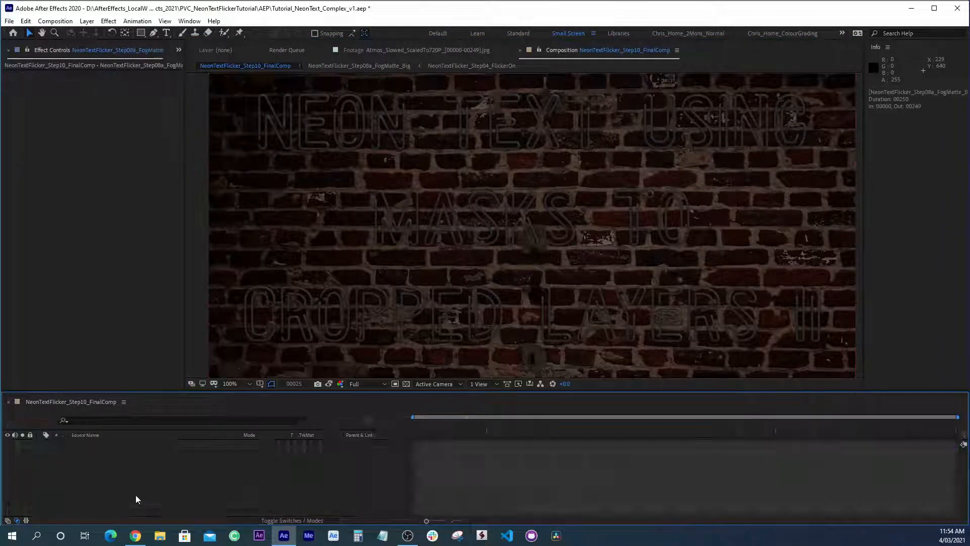
key(F5)
key(F5)
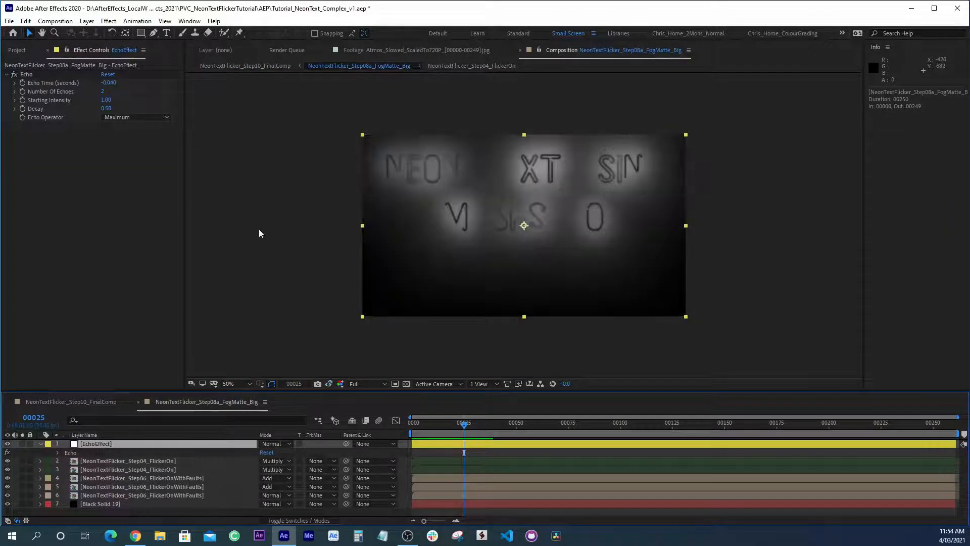
key(F5)
key(F5)
Open the FogMatte_Medium and FogMatte_Small compositions from the final composition and examine their mattes at frame 25
click(90, 399)
double_click(178, 501)
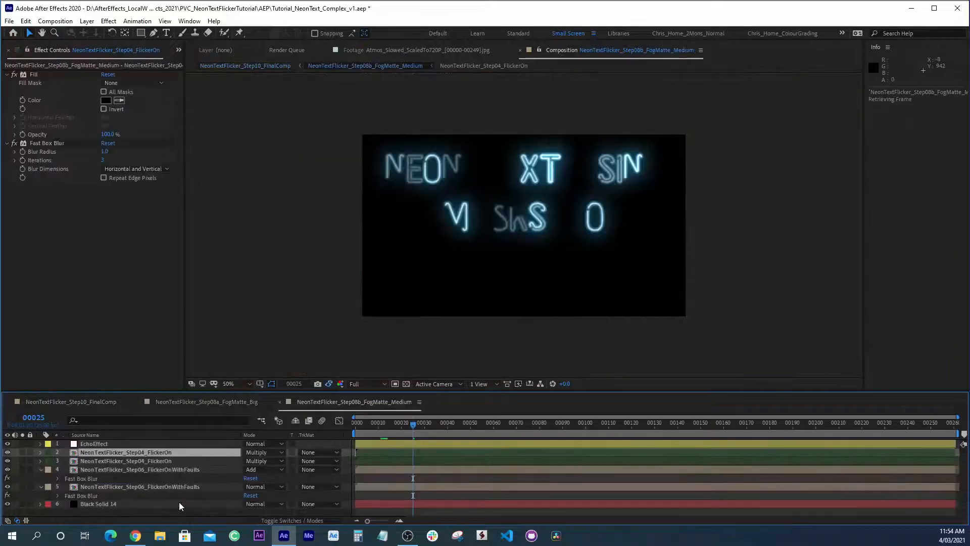
click(81, 400)
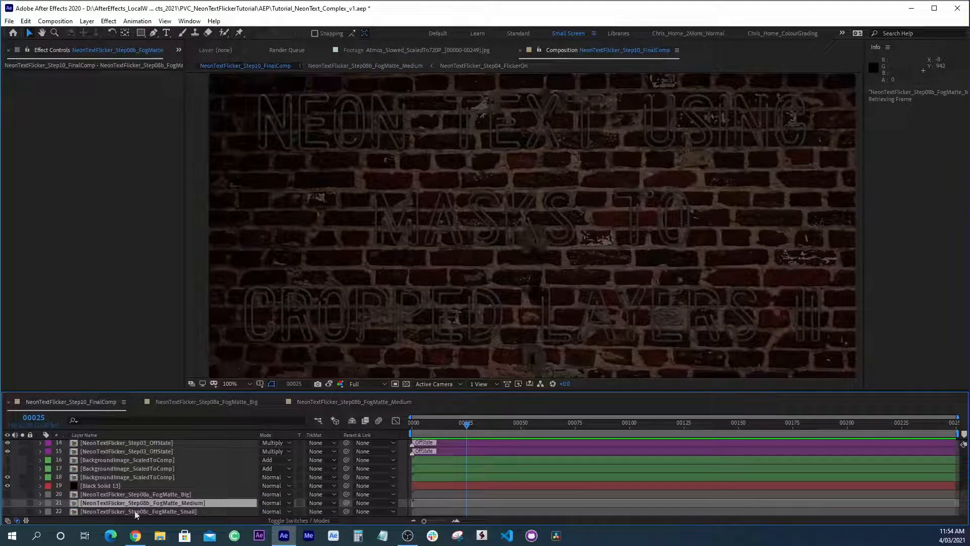
double_click(159, 511)
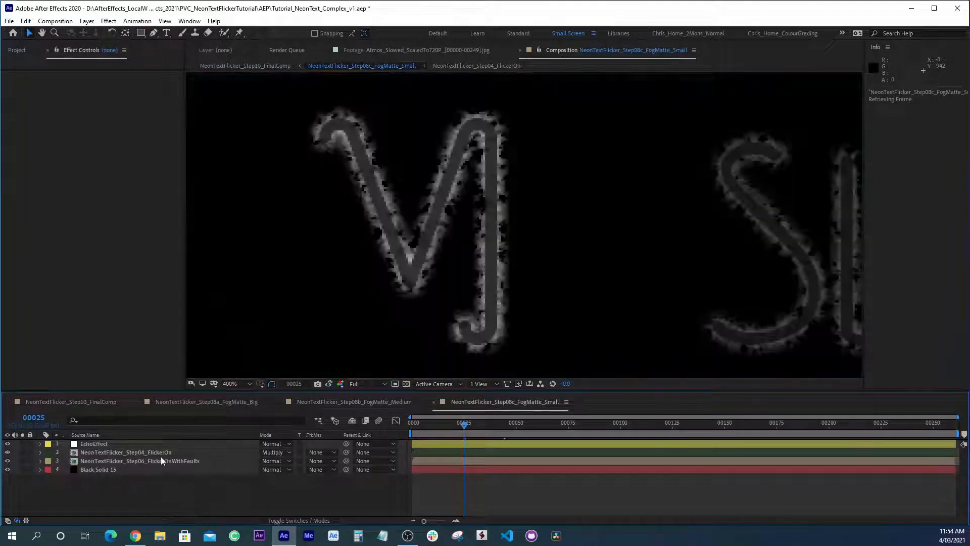
key(slash)
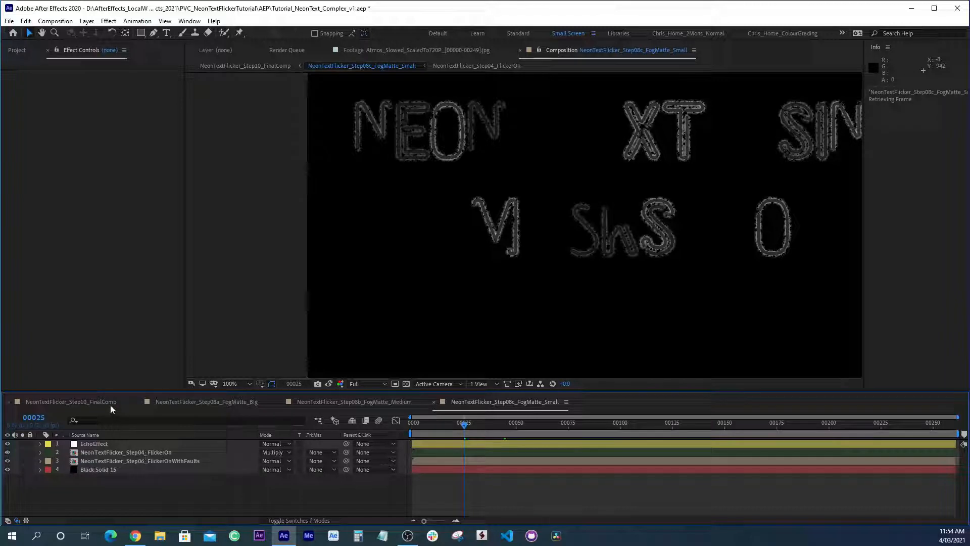
Close the FogMatte_Small, FogMatte_Medium and FogMatte_Big compositions and return to the final composition
click(436, 401)
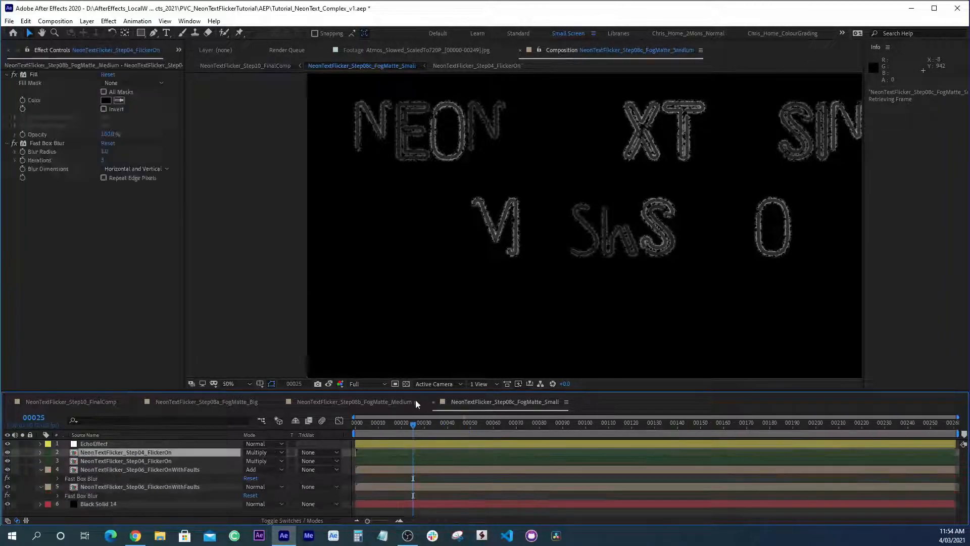
click(280, 402)
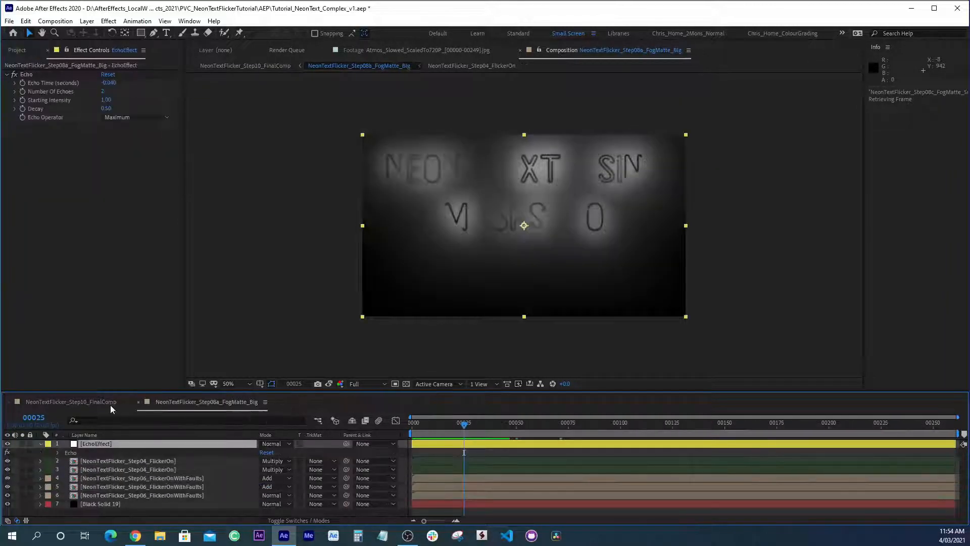
click(139, 402)
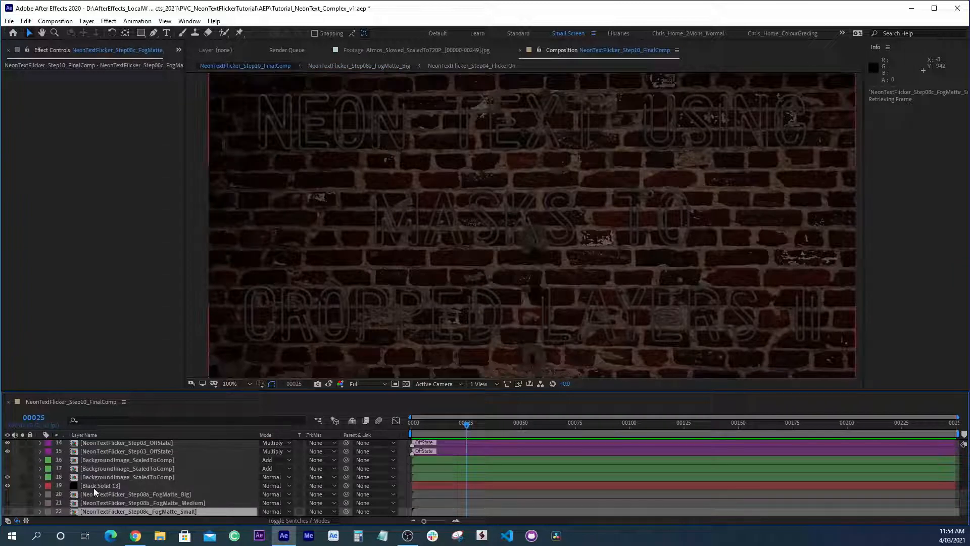
Solo background image layer 17 in Add mode and switch off its Tint, Exposure and Set Matte effects
click(88, 469)
click(22, 469)
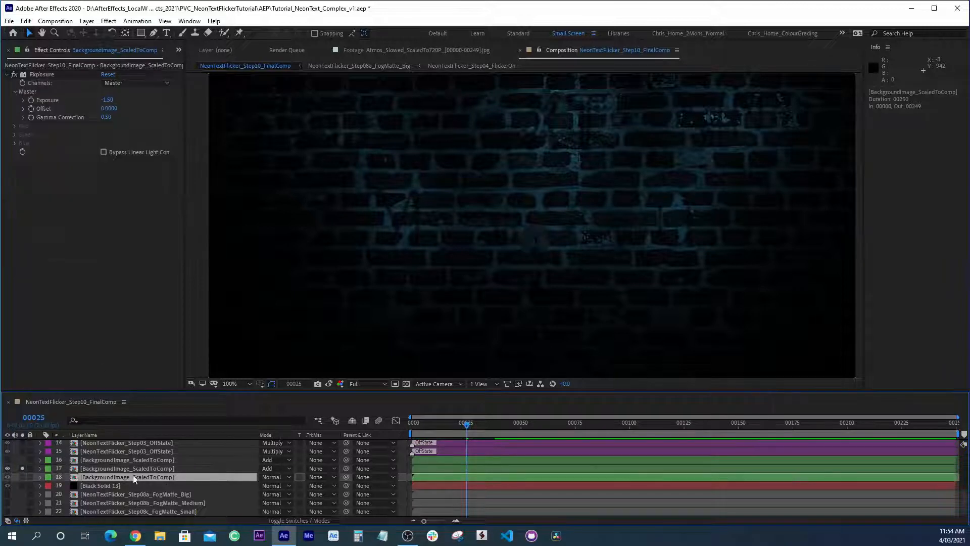
click(7, 74)
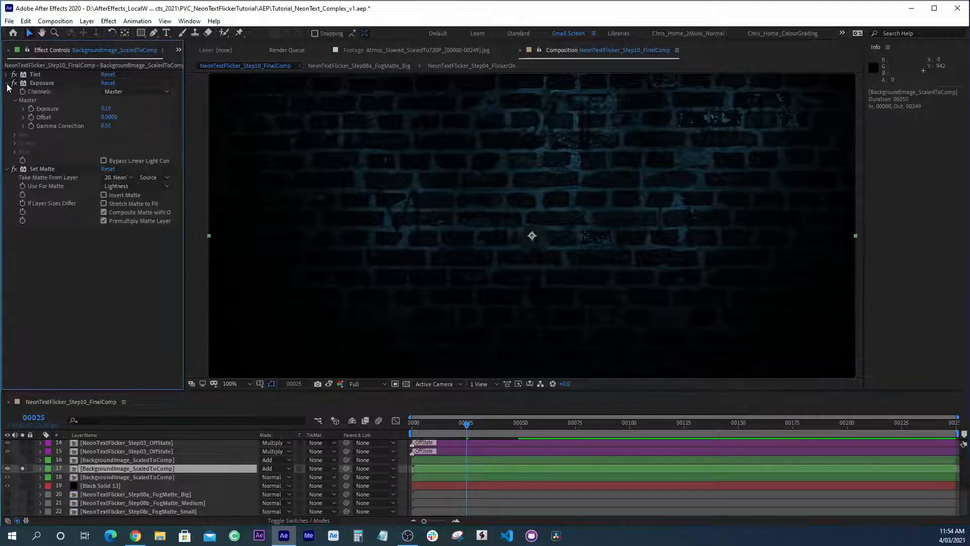
click(6, 83)
click(7, 92)
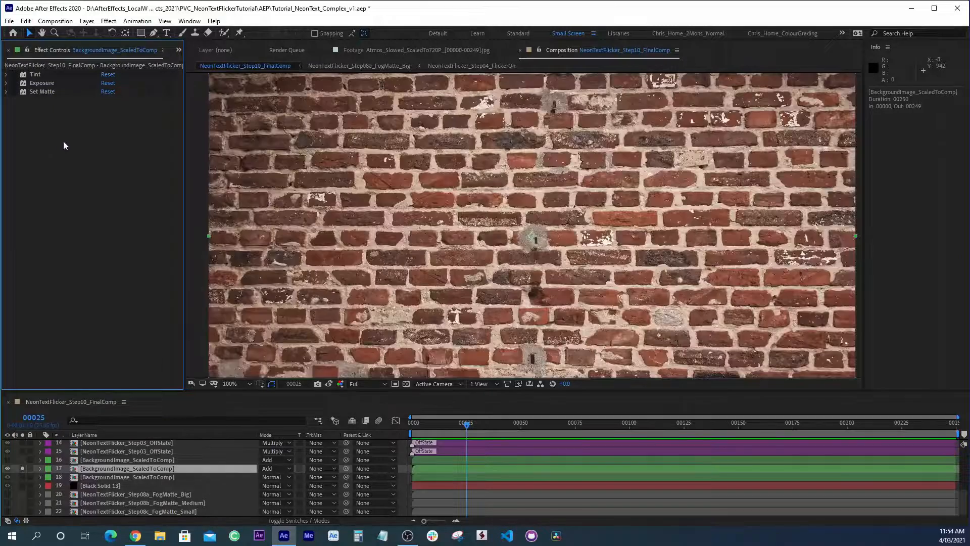
Re-enable the Tint effect on background image layer 17 and expand its settings
click(32, 74)
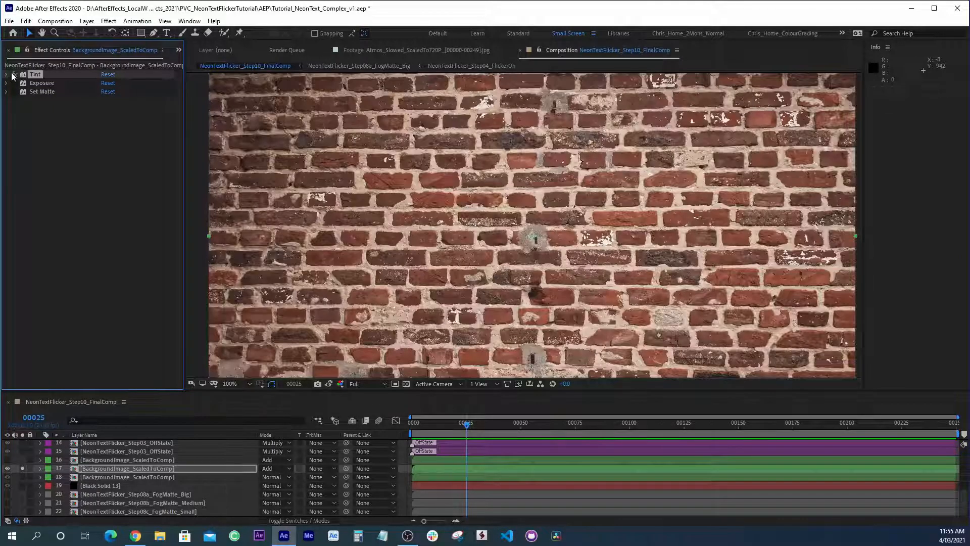
click(14, 75)
click(6, 75)
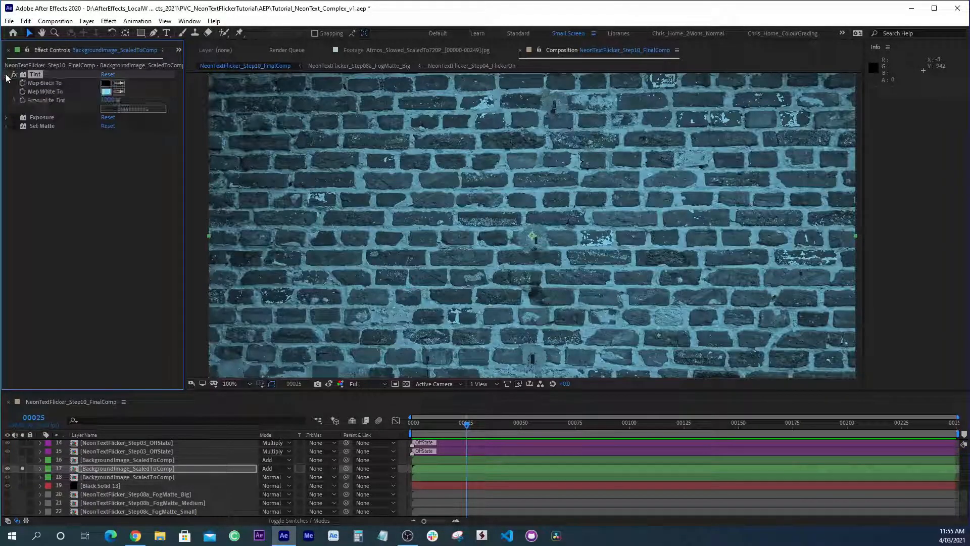
Try a pinkish red (F01C3F) as the TintWhite colour on the ColourSettings layer, then cancel the change
scroll(108, 468, up, 5)
click(103, 443)
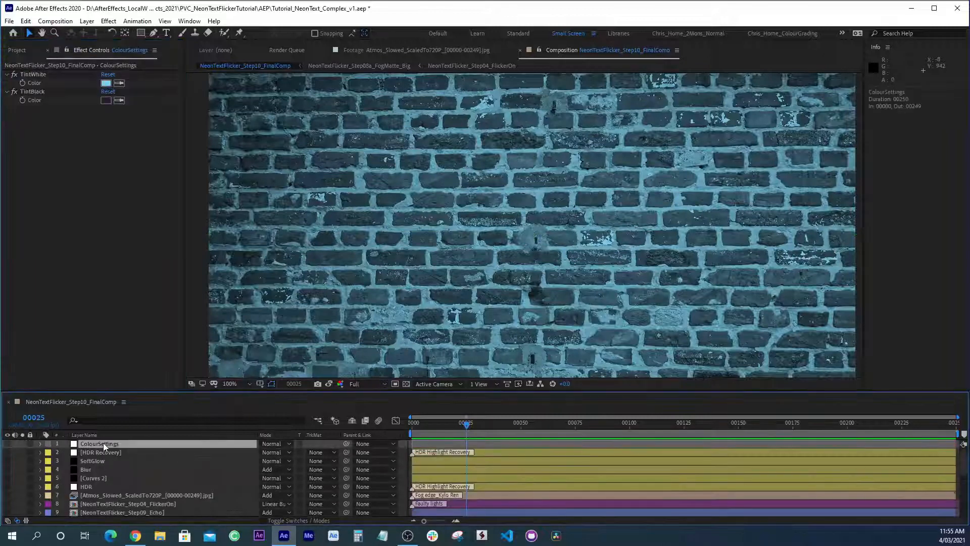
click(105, 83)
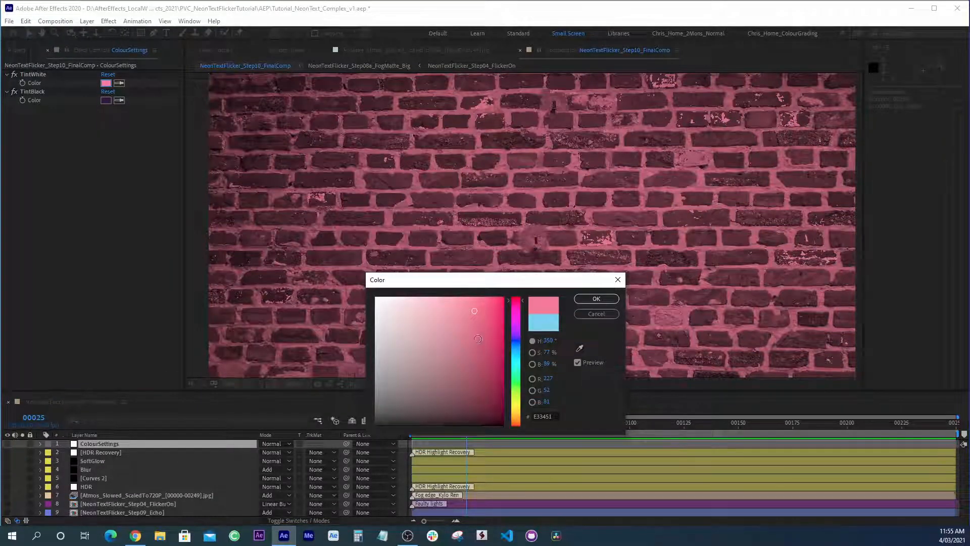
drag(476, 310, 488, 303)
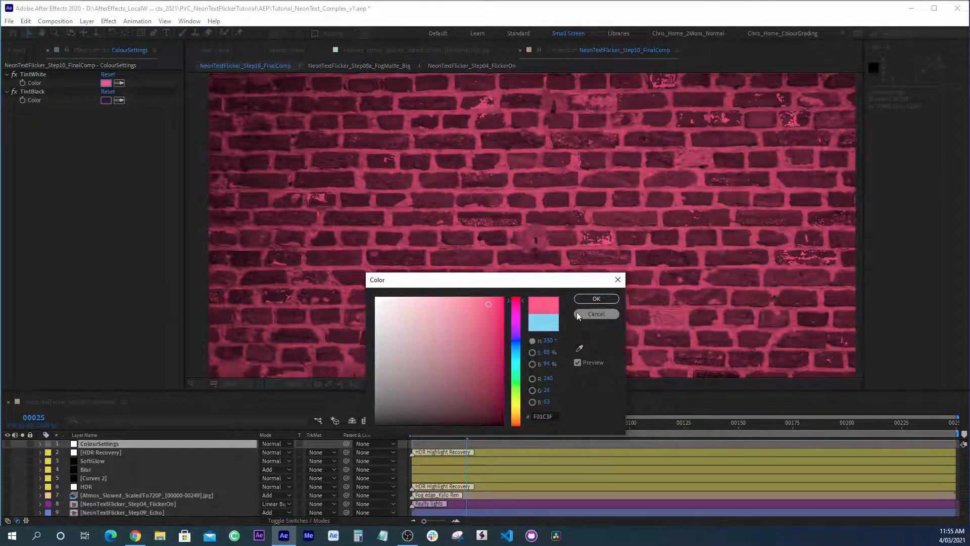
click(593, 314)
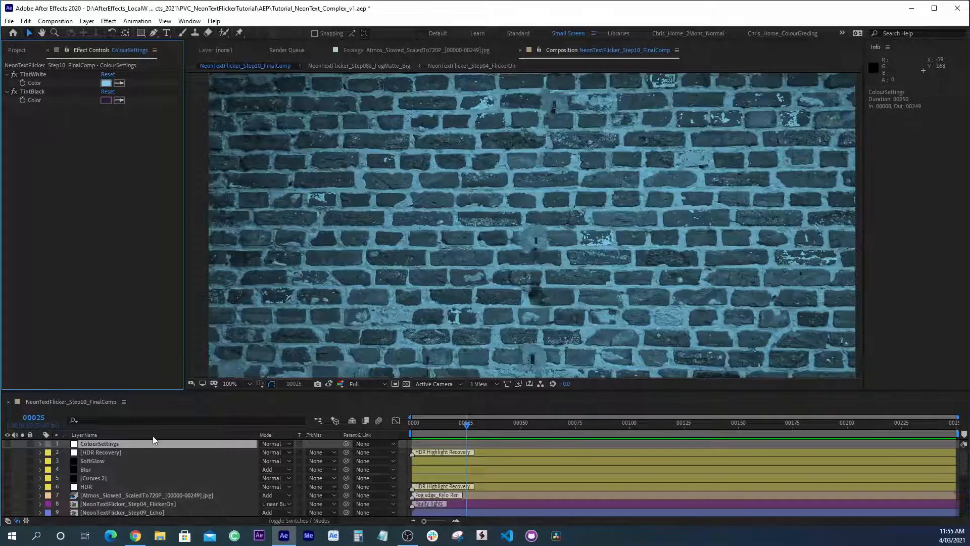
Re-enable Exposure on background image layer 17, expand its settings and compare the brick with the effect off and on at 50% zoom
scroll(136, 474, down, 1)
scroll(136, 474, down, 2)
click(108, 467)
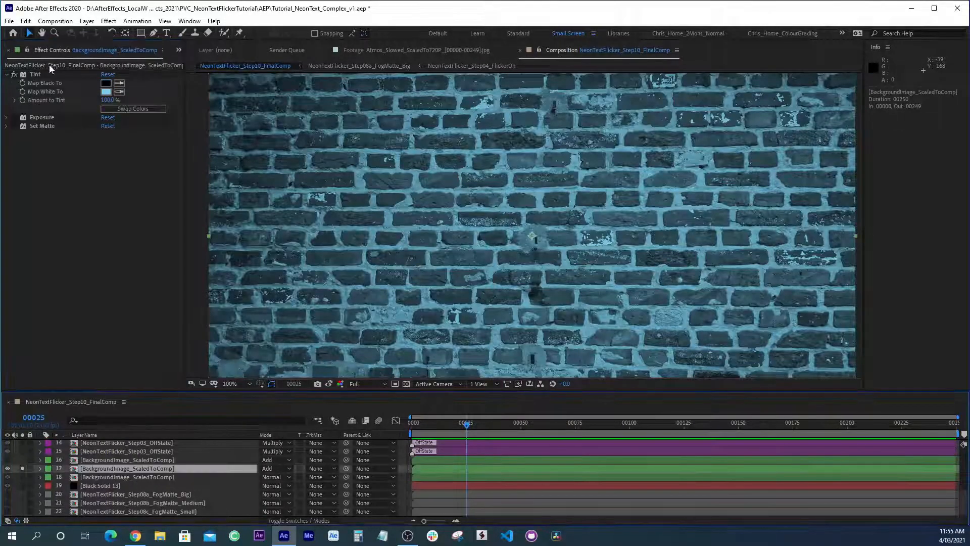
click(41, 117)
click(14, 117)
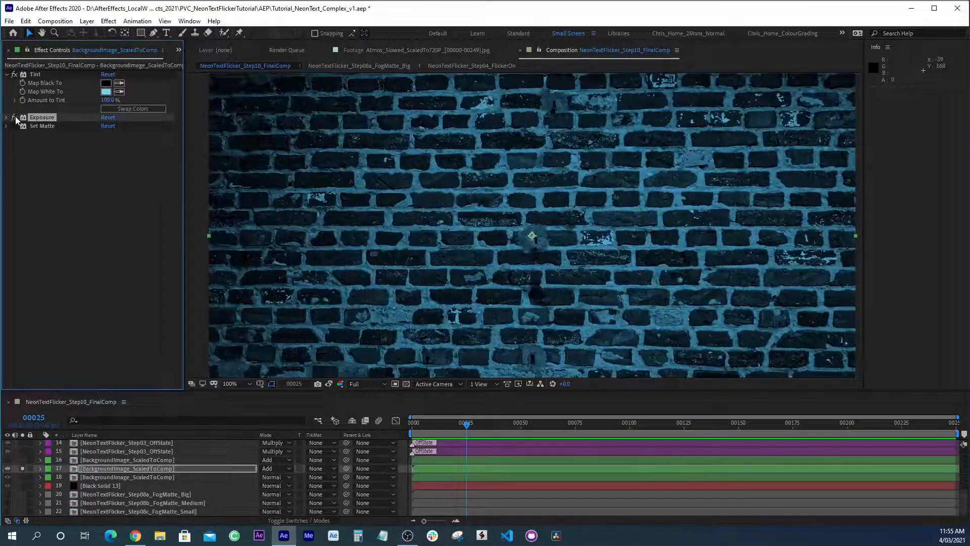
click(6, 118)
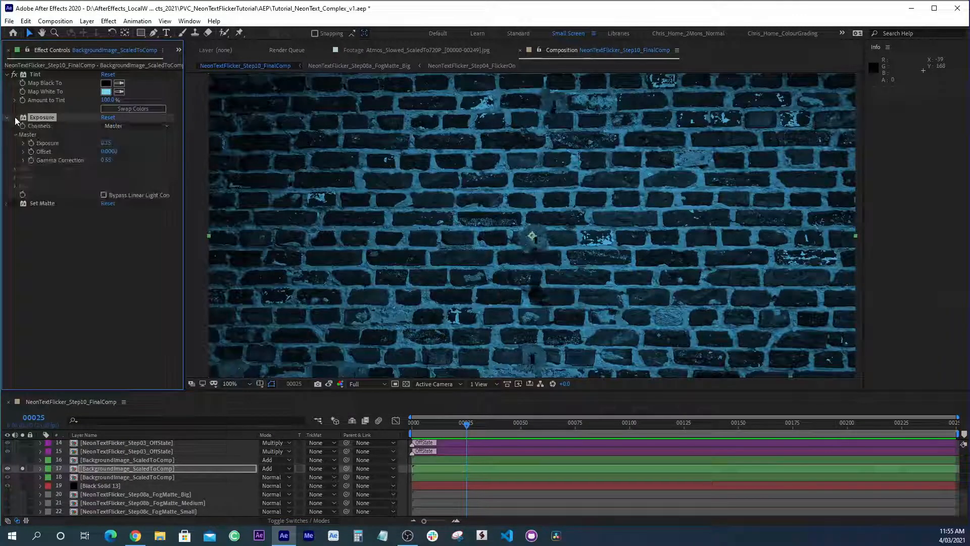
click(14, 117)
key(comma)
click(14, 117)
click(14, 117)
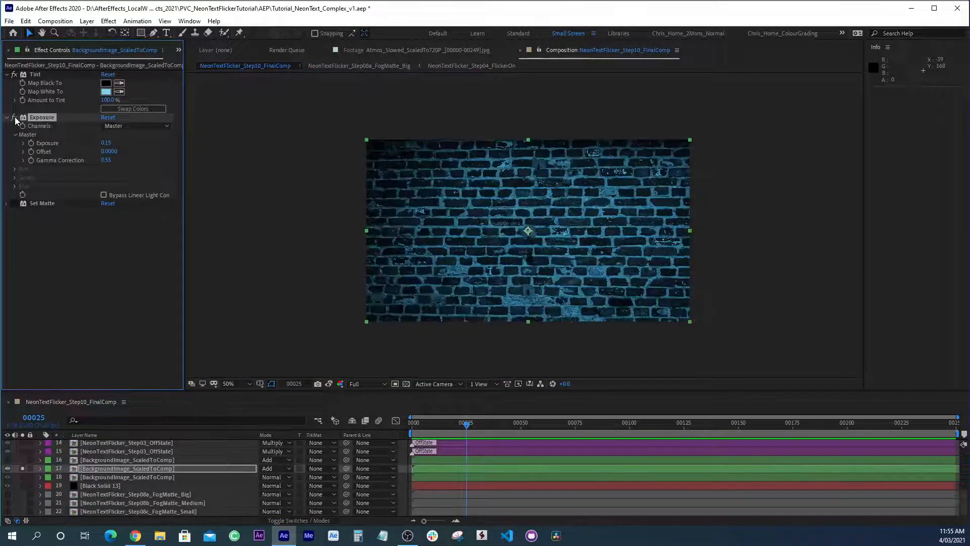
Re-enable Set Matte on background image layer 17, keeping NeonTextFlicker_Step08a_FogMatte_Big as its matte source
click(14, 204)
click(41, 203)
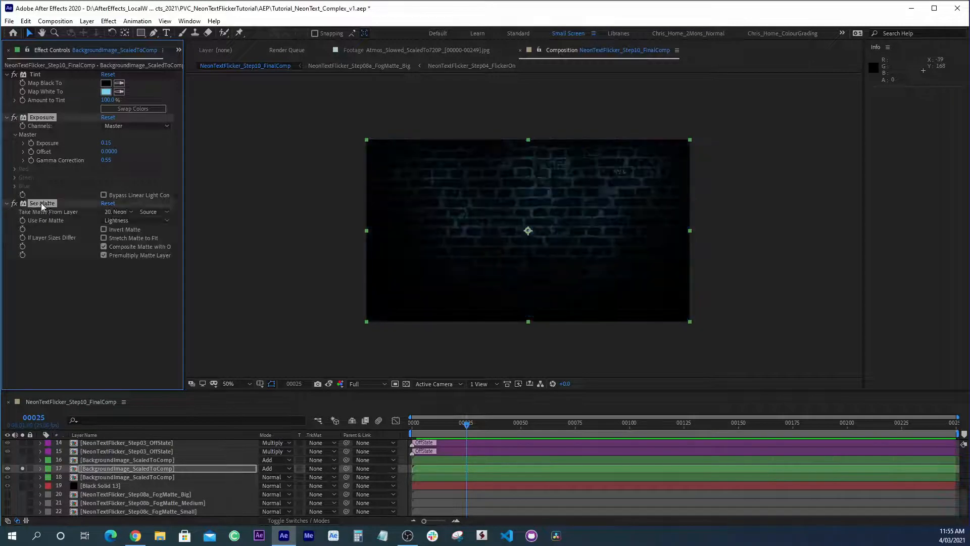
click(121, 213)
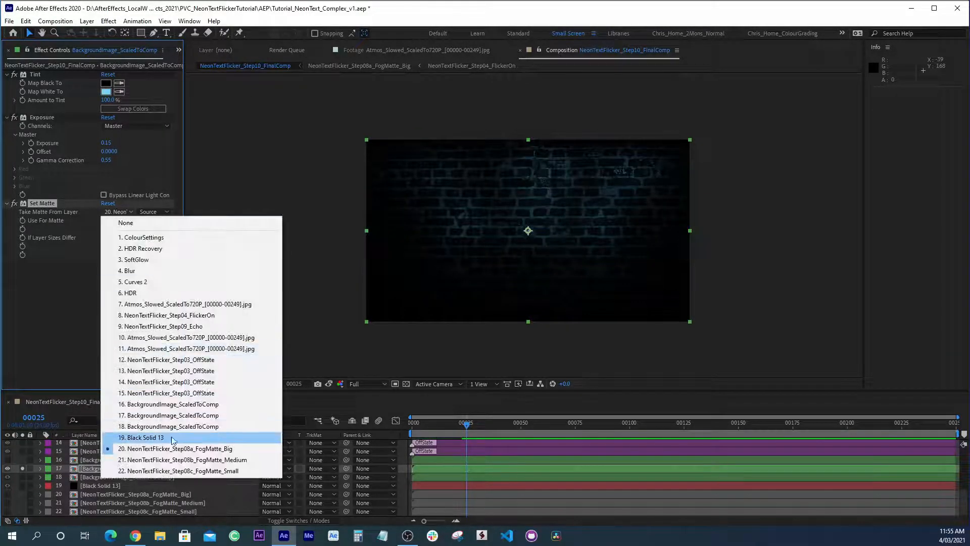
click(242, 448)
Preview the soloed brick glow of layer 17, restarting playback from frame 8
key(space)
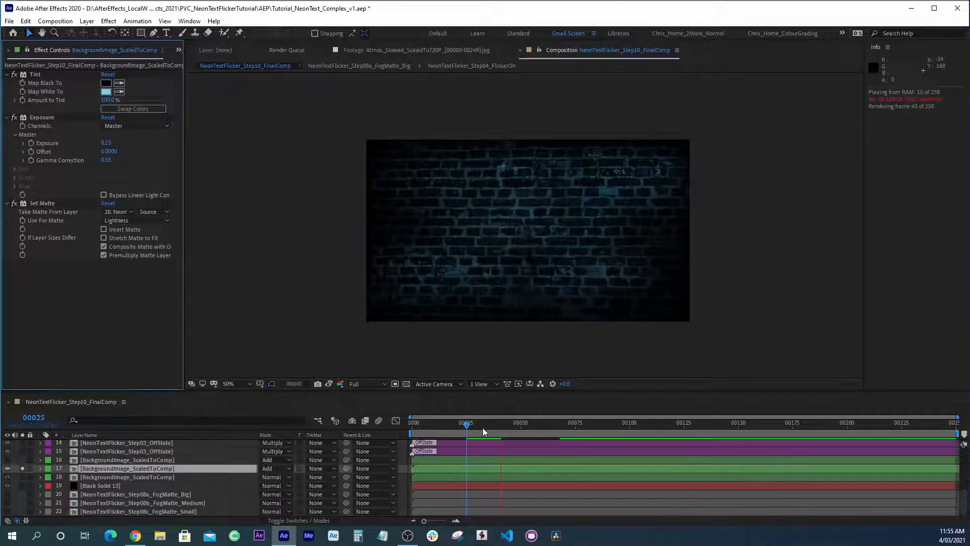
drag(483, 427, 430, 425)
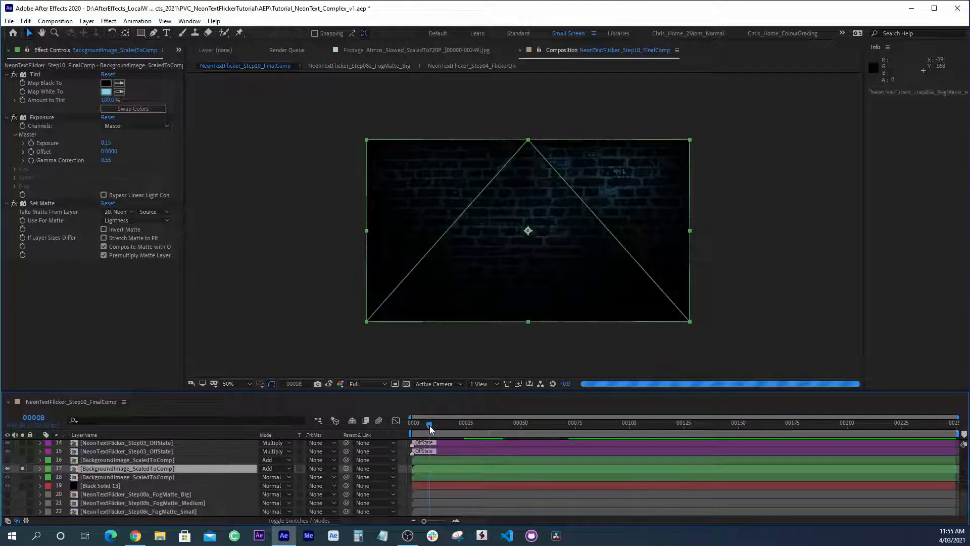
key(space)
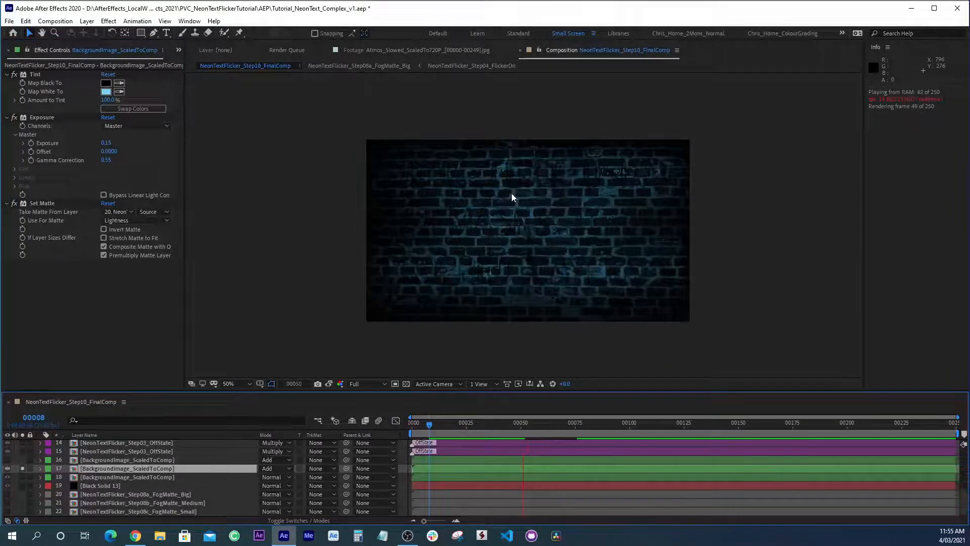
key(space)
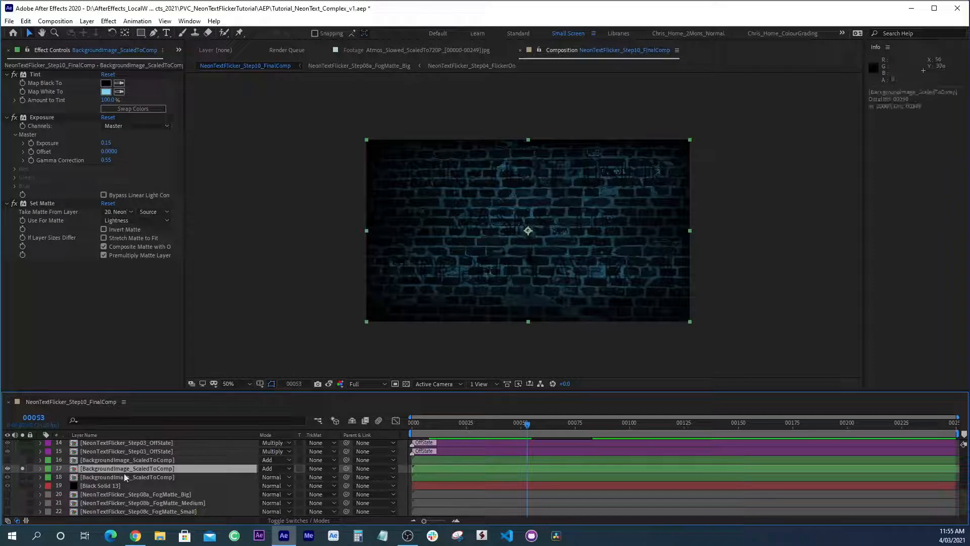
Solo background image layer 16 in place of layer 17 and preview its brick glow from frame 53
click(87, 474)
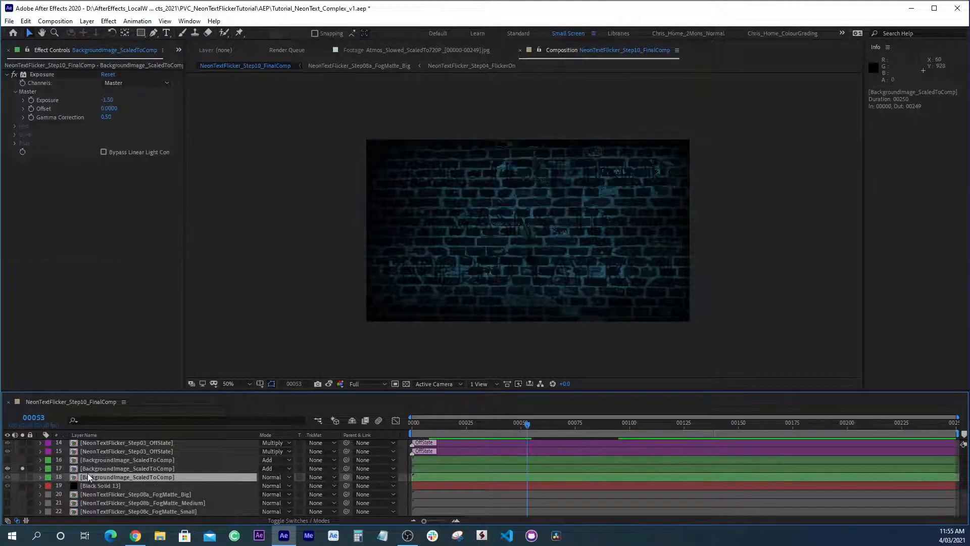
click(109, 461)
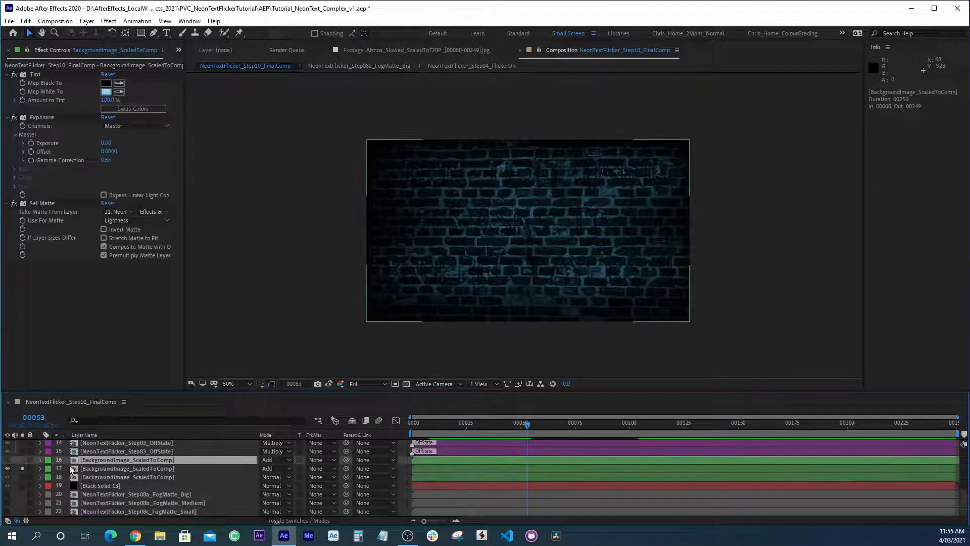
click(22, 459)
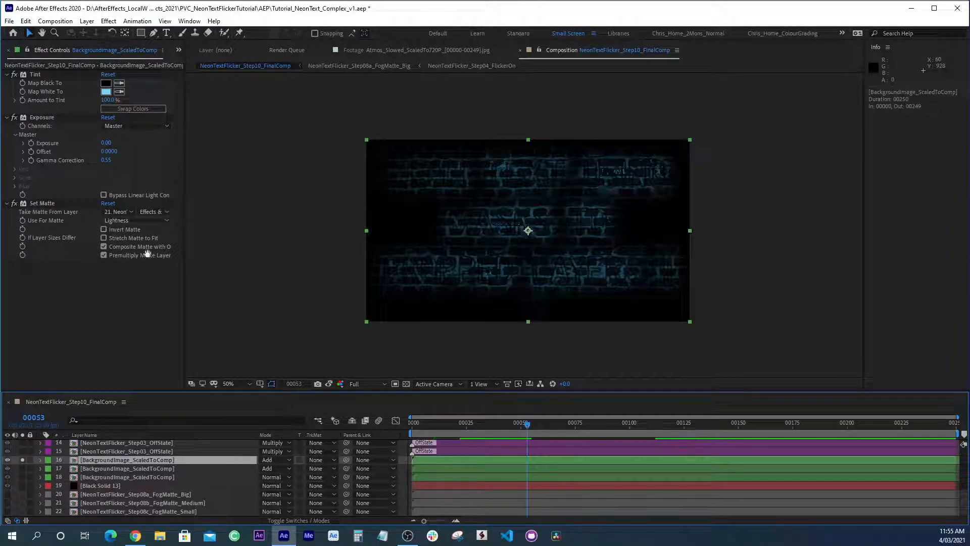
key(space)
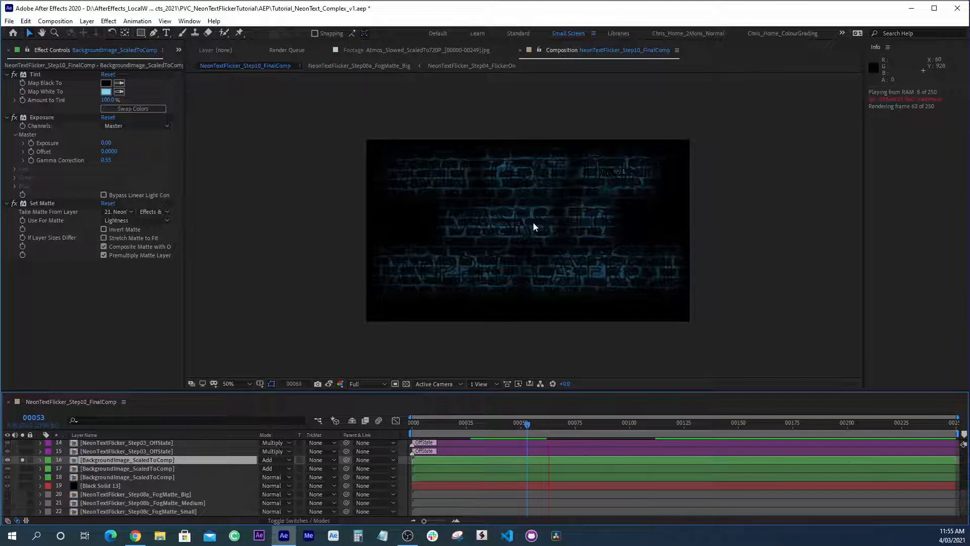
key(space)
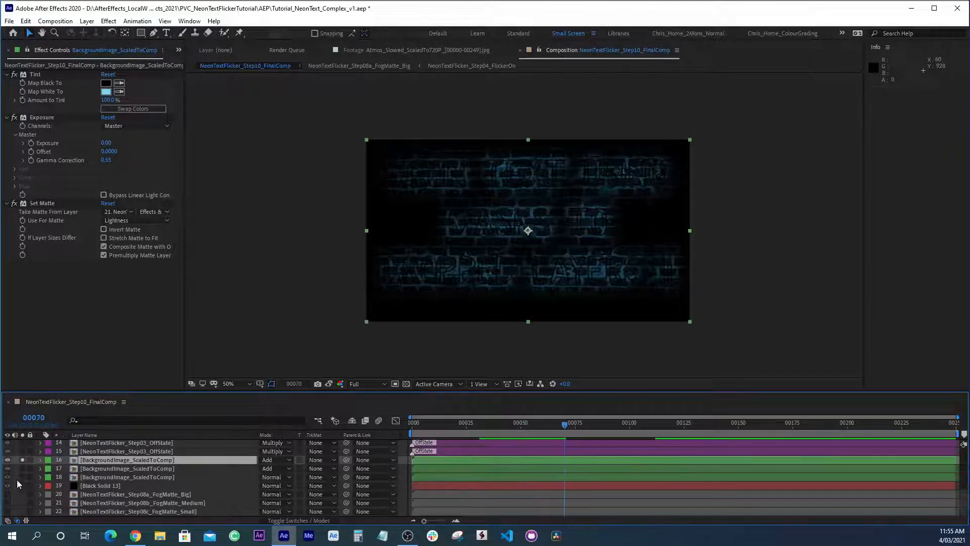
Add the other background image layers and Black Solid 13 to the solo, then preview the combined brick glow from frame 25
click(23, 485)
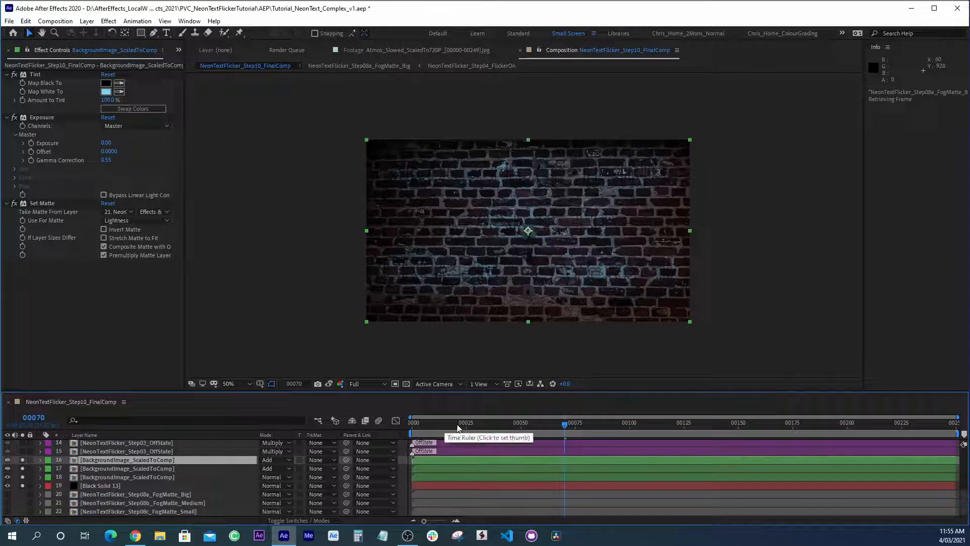
click(465, 423)
key(space)
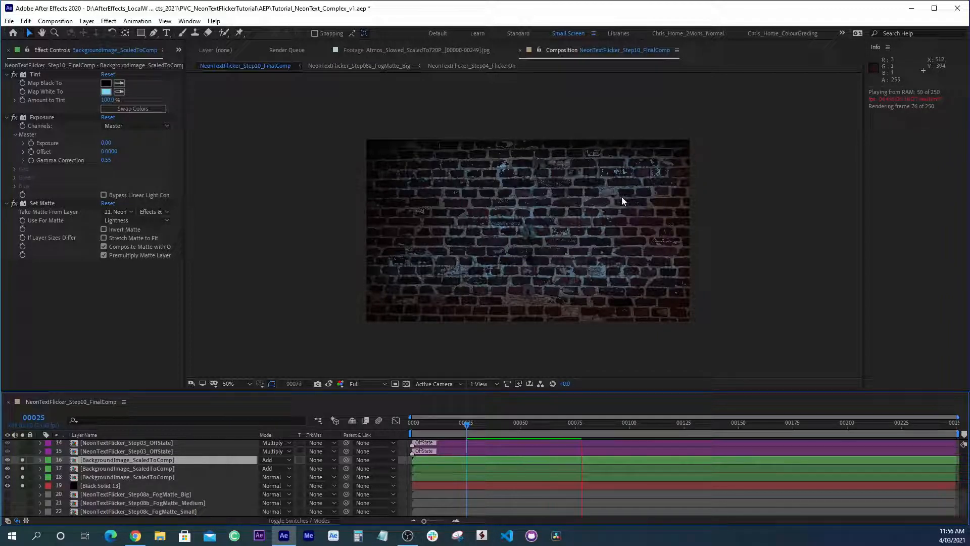
click(464, 427)
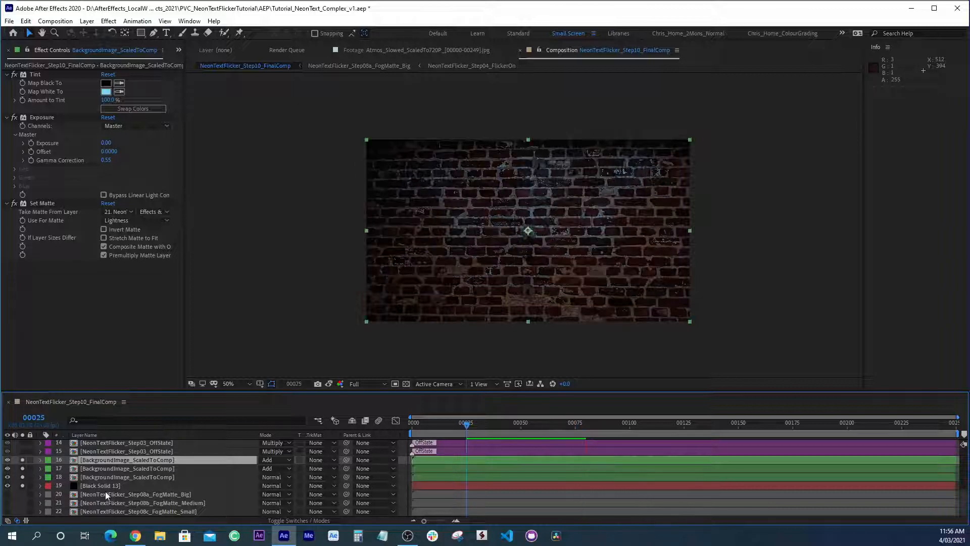
Solo OffState layer 13 over the black solid by removing the three background image layers from the solo
scroll(103, 486, up, 1)
click(142, 468)
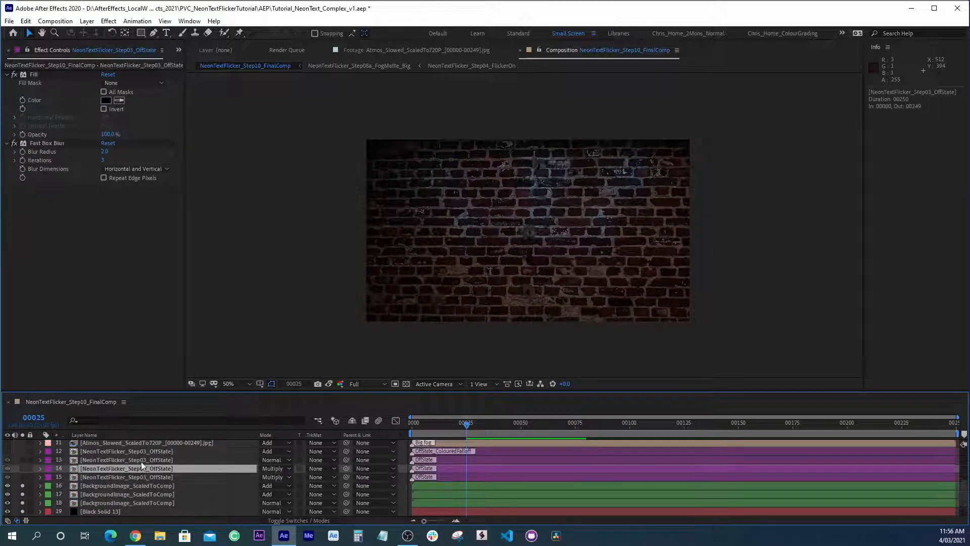
click(136, 460)
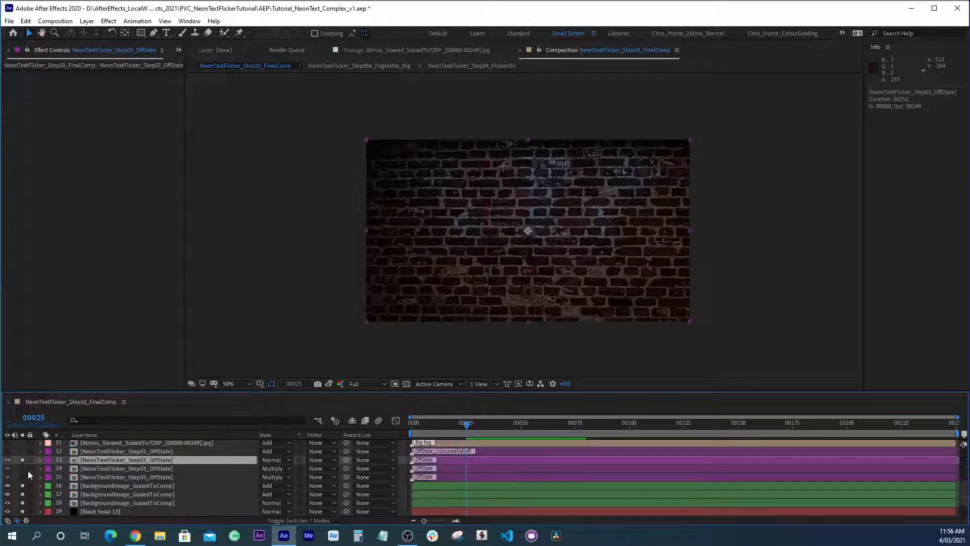
drag(23, 486, 24, 502)
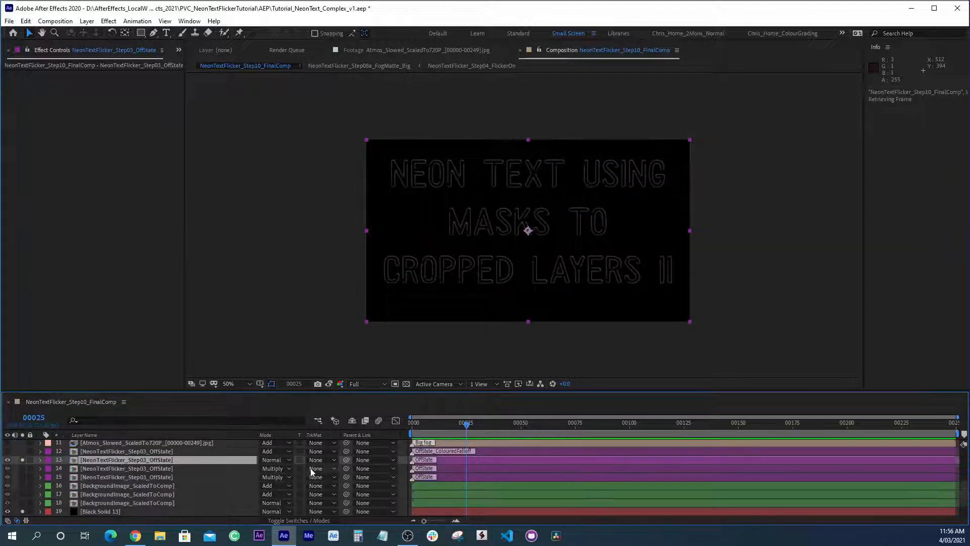
key(F2)
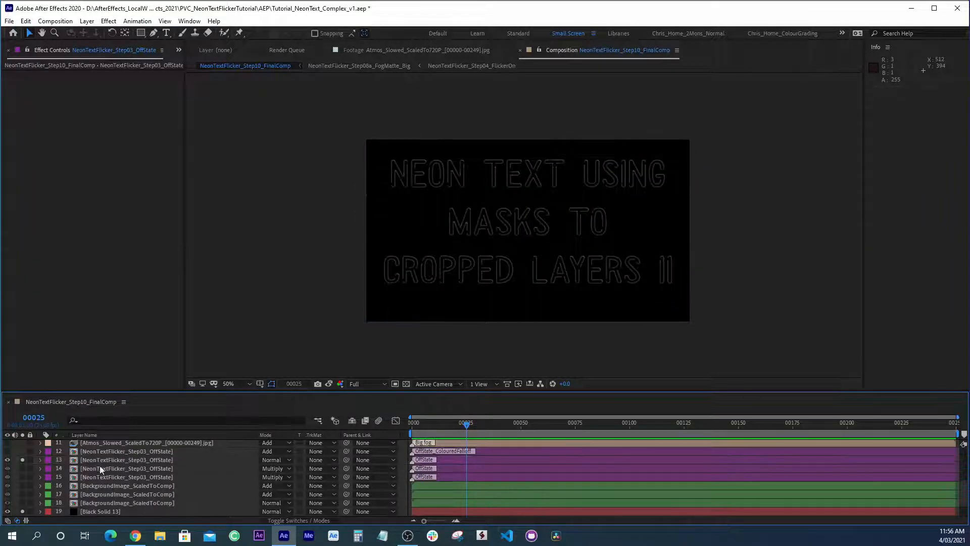
Solo OffState layer 12 in place of layer 13 and examine its Tint and Exposure effects at 100% zoom
click(100, 450)
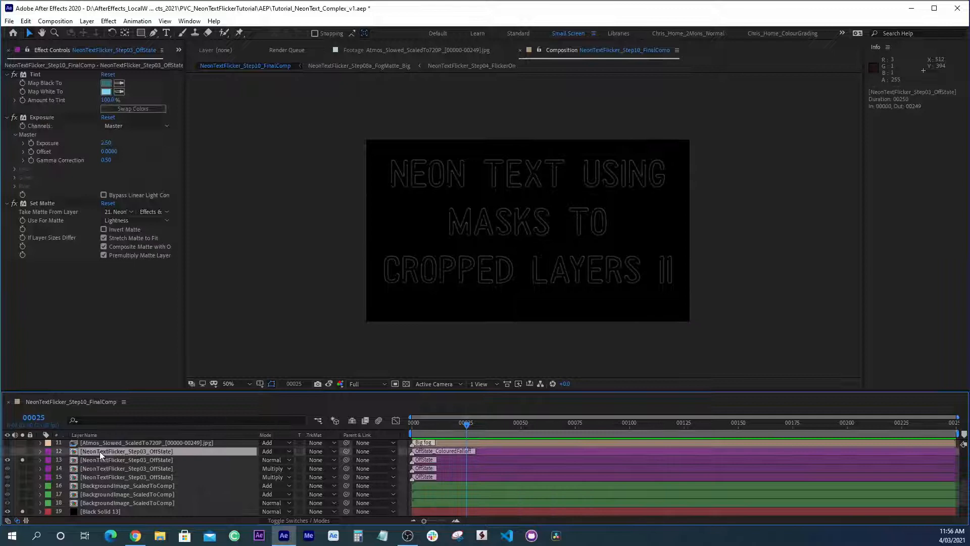
click(23, 450)
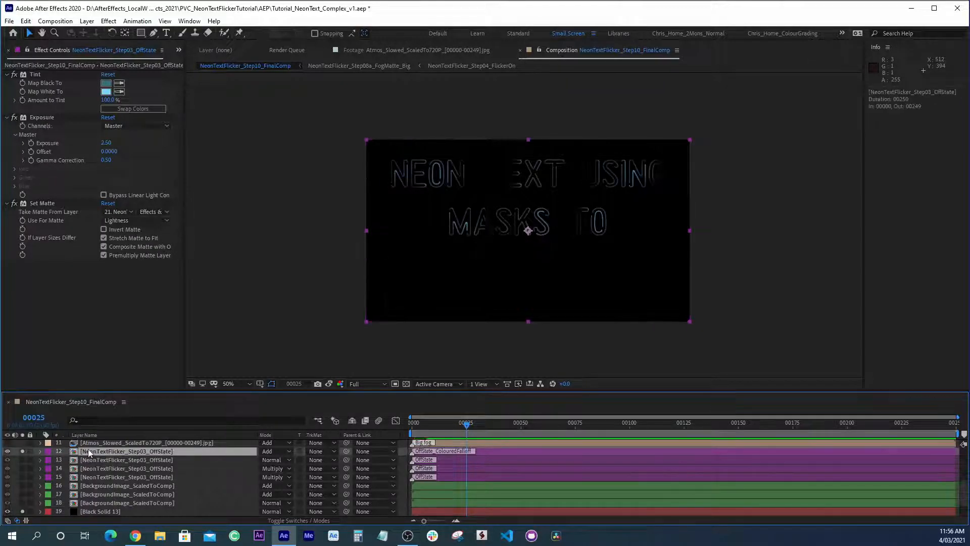
click(35, 74)
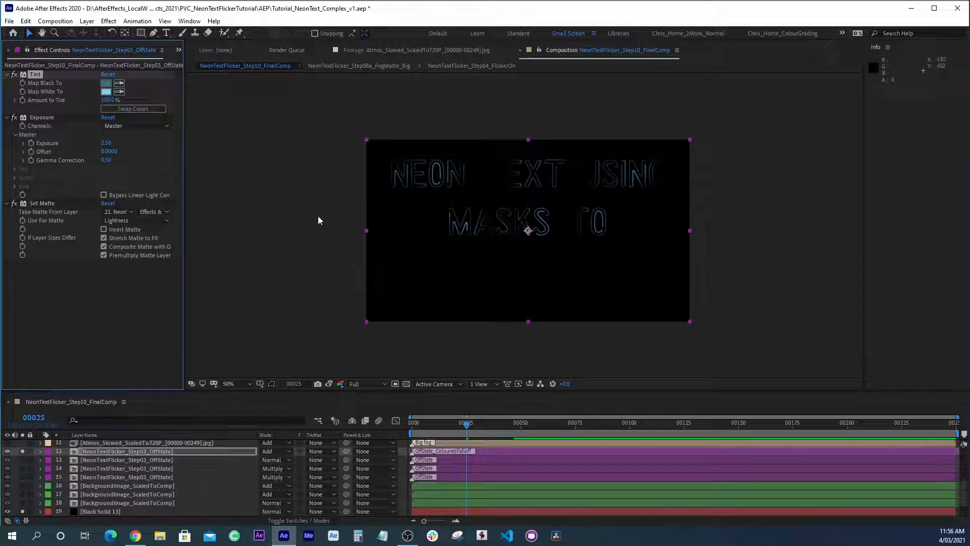
key(slash)
click(33, 118)
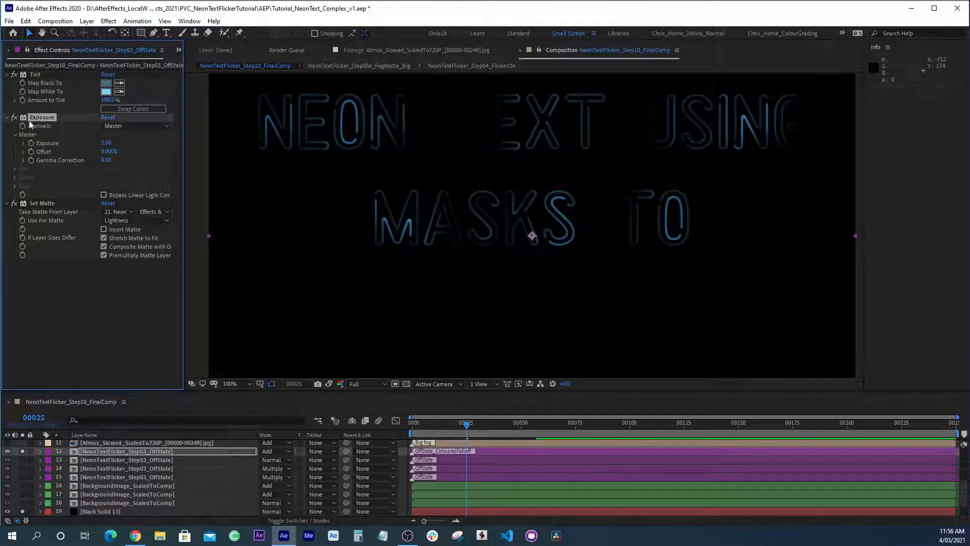
Compare OffState layer 12 with its Exposure effect off and on, check its Set Matte effect, and preview the coloured falloff
click(14, 118)
click(14, 117)
click(15, 117)
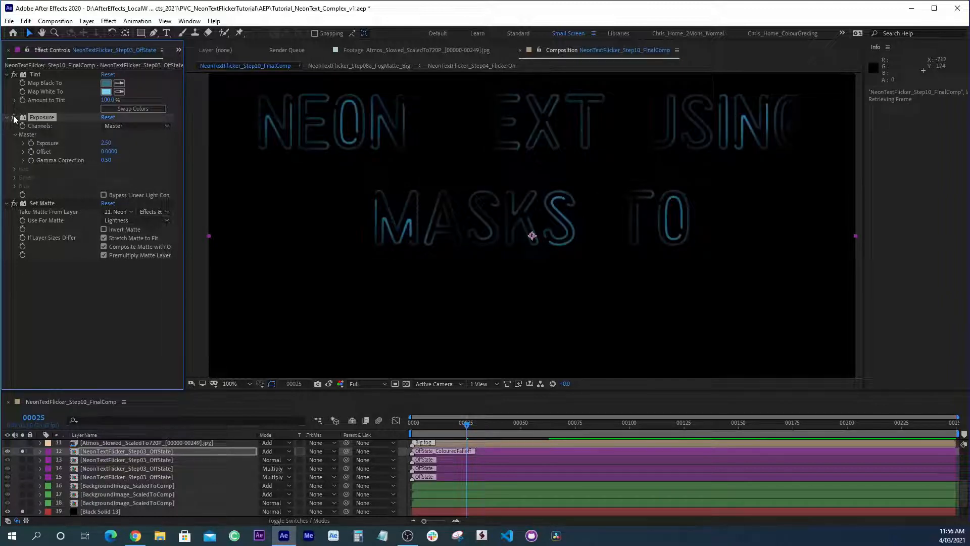
click(15, 203)
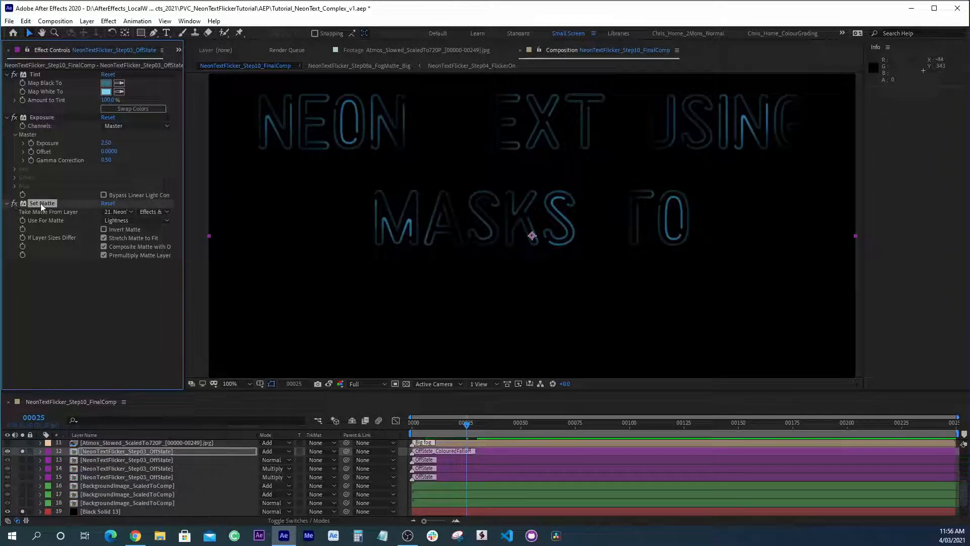
key(space)
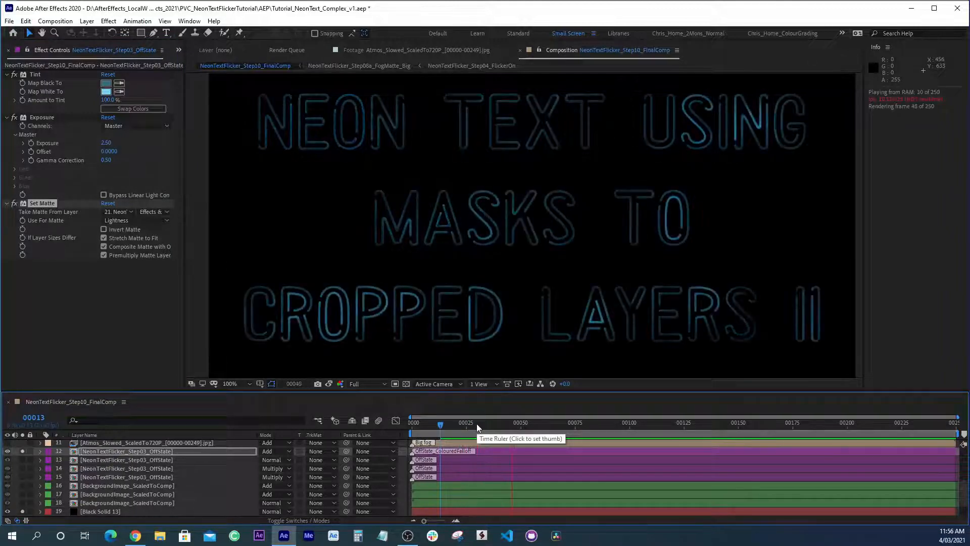
drag(477, 423, 451, 427)
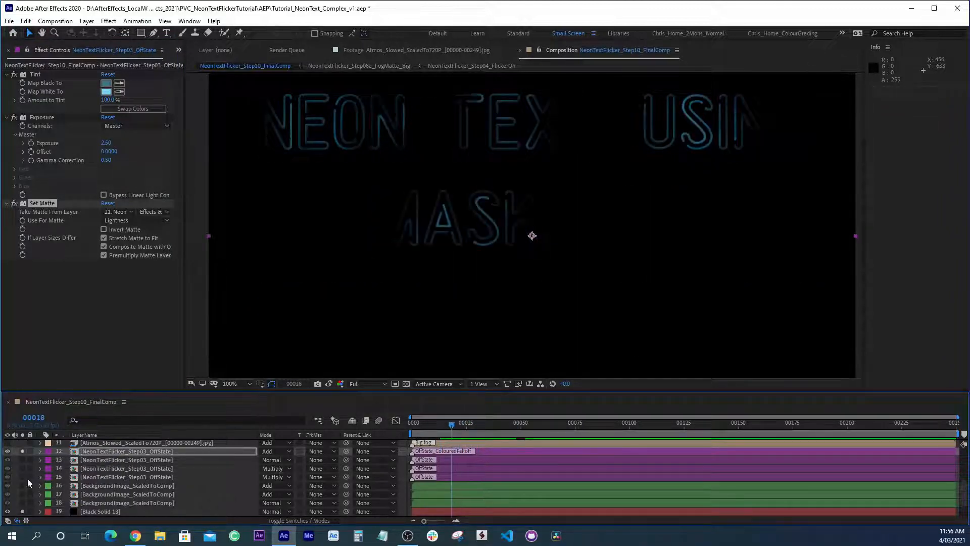
Add OffState layer 13 to the solo with layer 12 and preview the combined text from the first frame
click(110, 461)
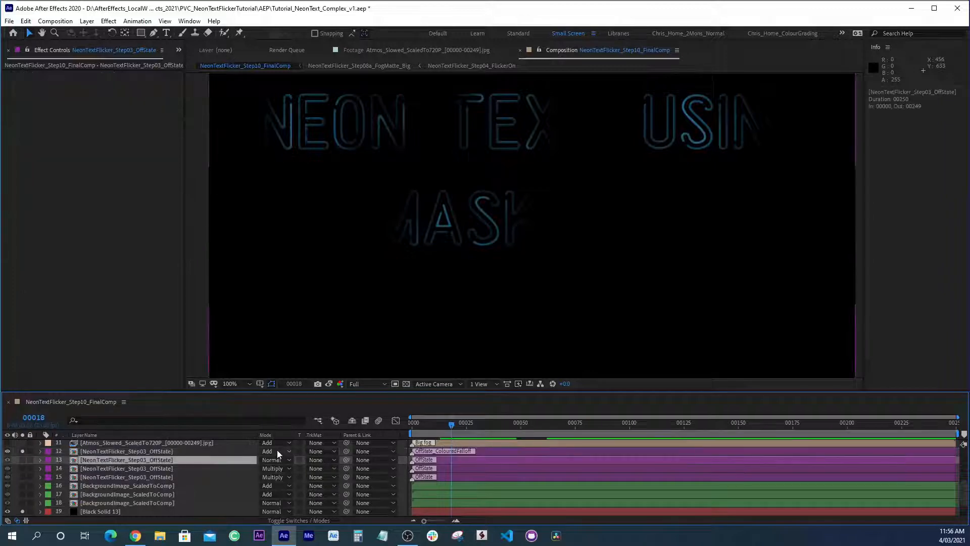
click(23, 460)
click(104, 452)
click(105, 458)
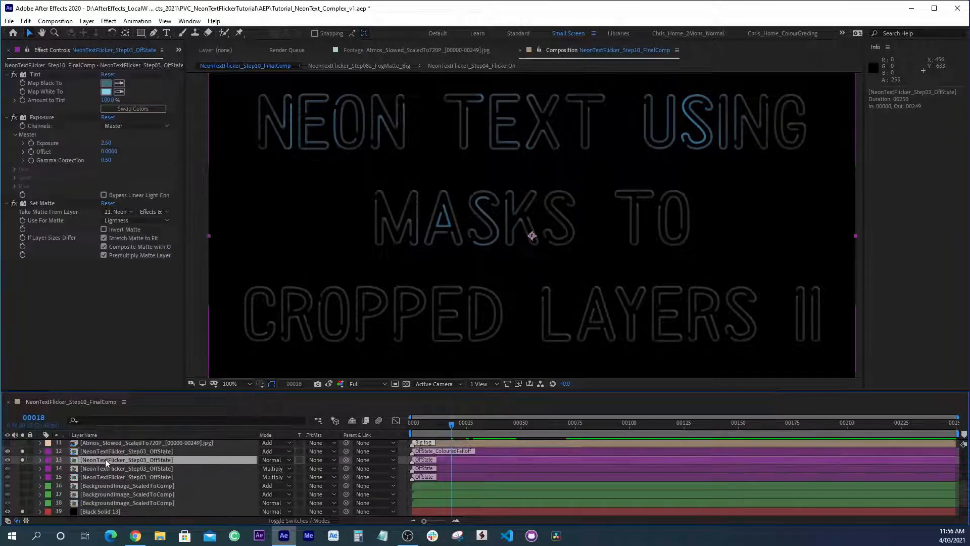
drag(455, 426, 386, 423)
key(space)
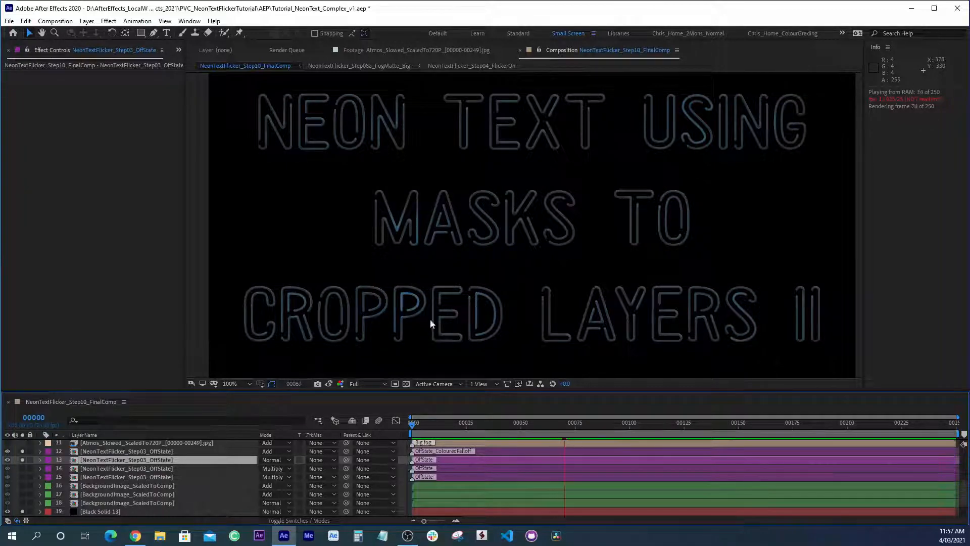
Solo layers 12 to 18 together with Black Solid 13, preview the combined result from frame 0, and park at frame 42
key(grave)
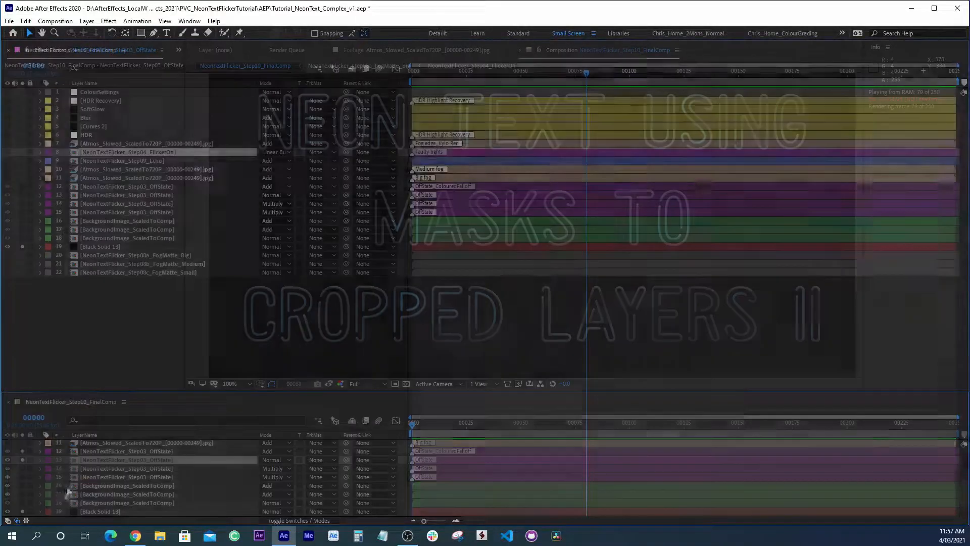
click(99, 186)
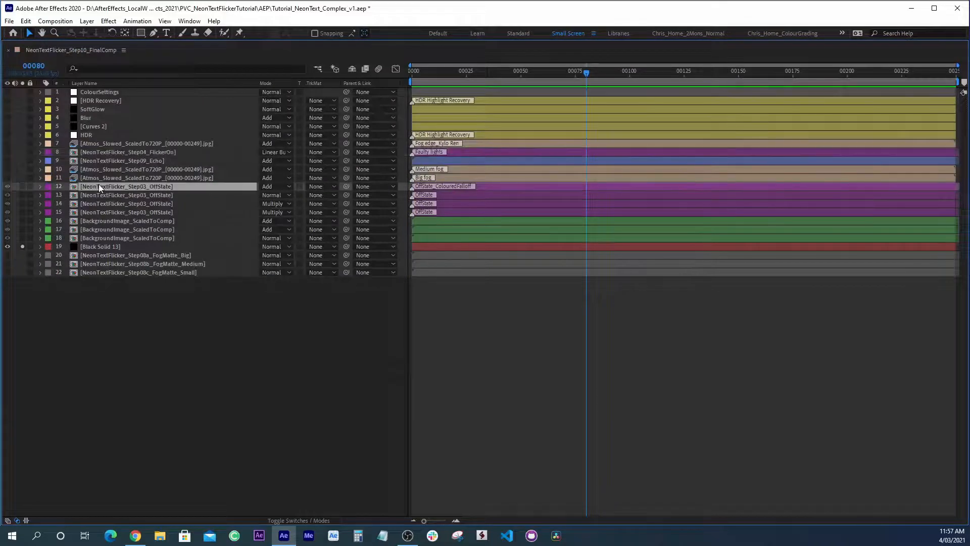
drag(22, 187, 35, 239)
click(417, 71)
key(grave)
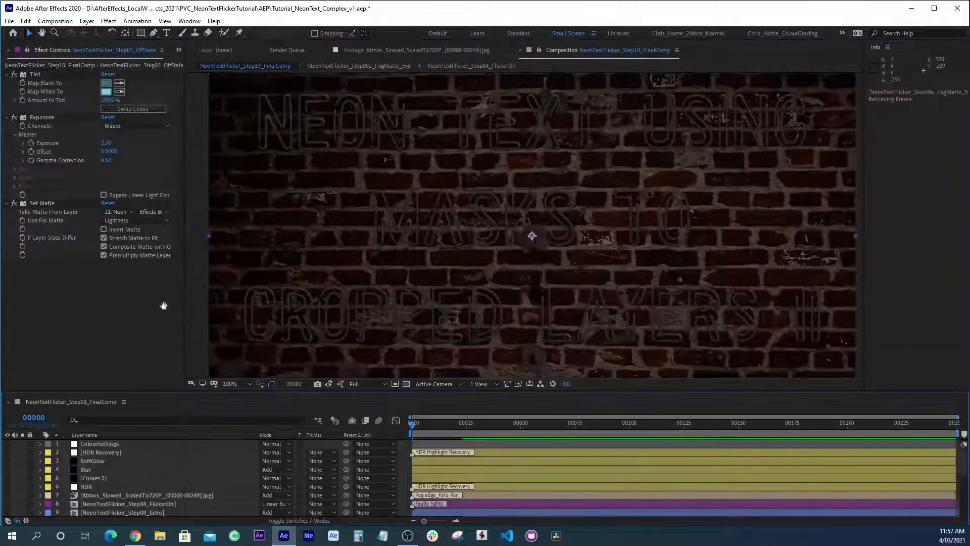
key(space)
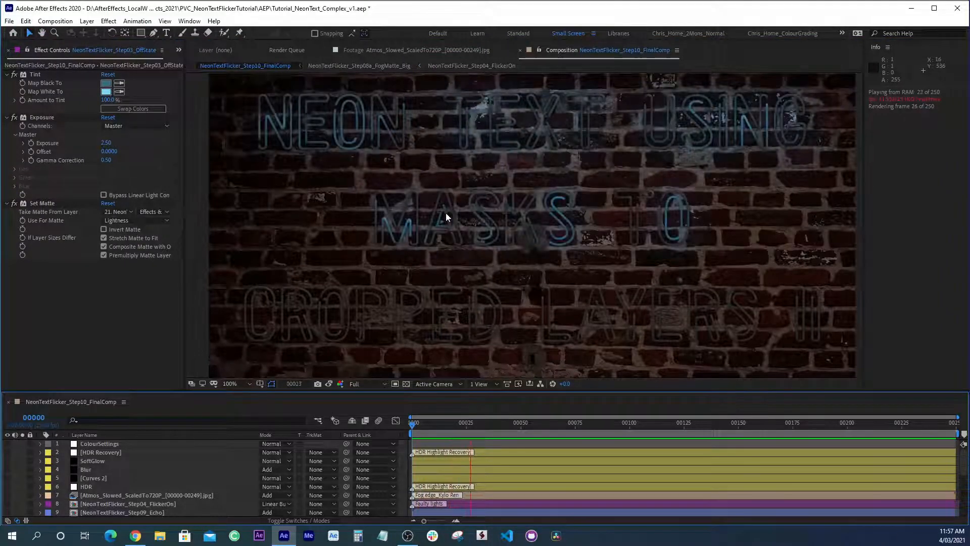
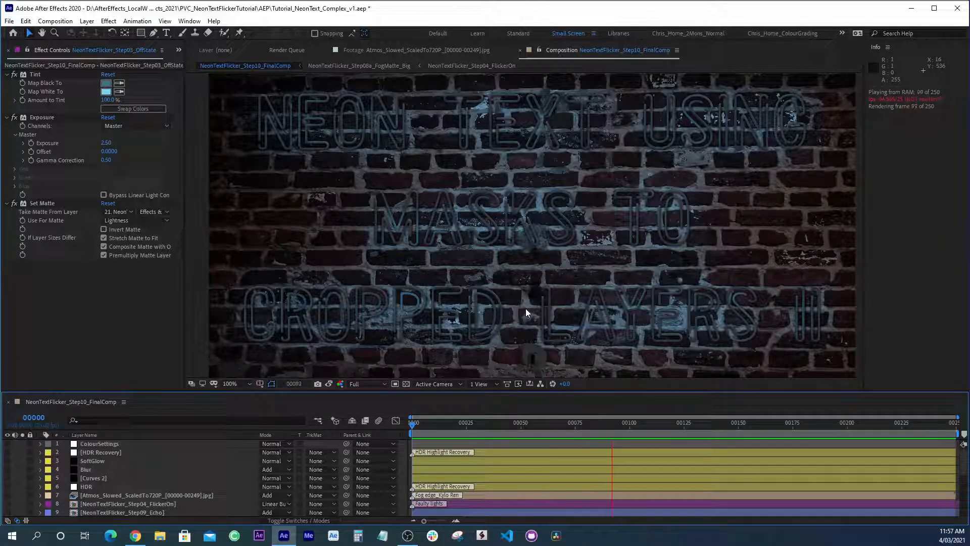
key(space)
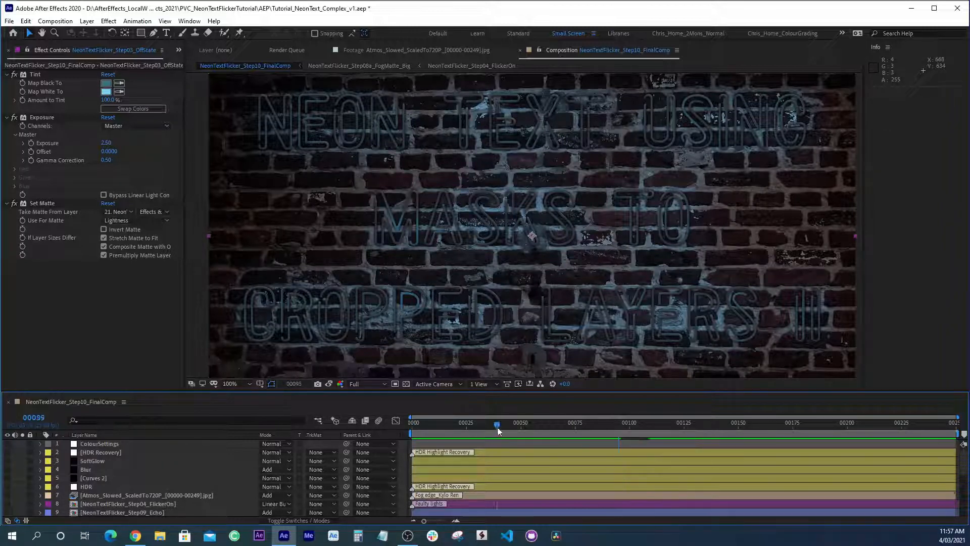
drag(497, 426, 503, 429)
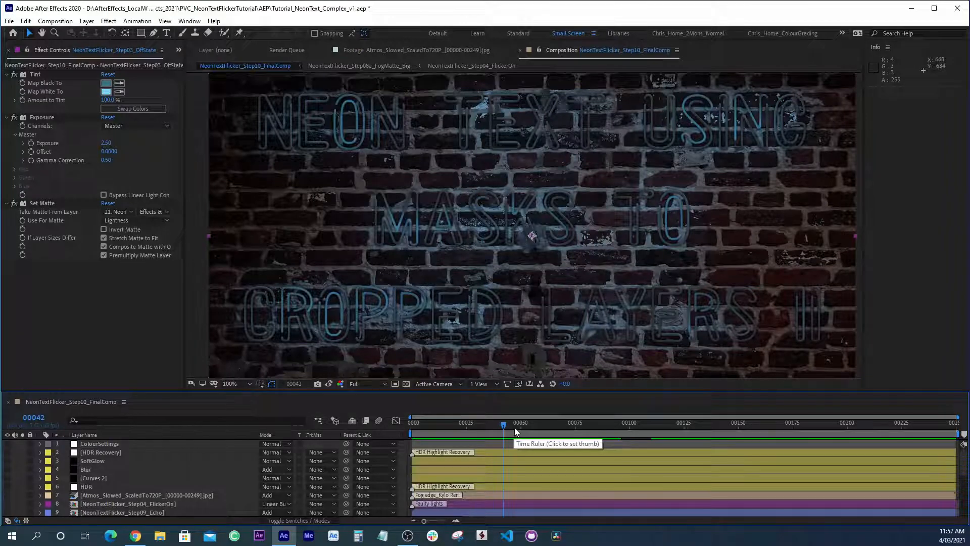
Clear the solos, hide layers 12 to 18, and show the Big fog layer 11 over Black Solid 13
key(grave)
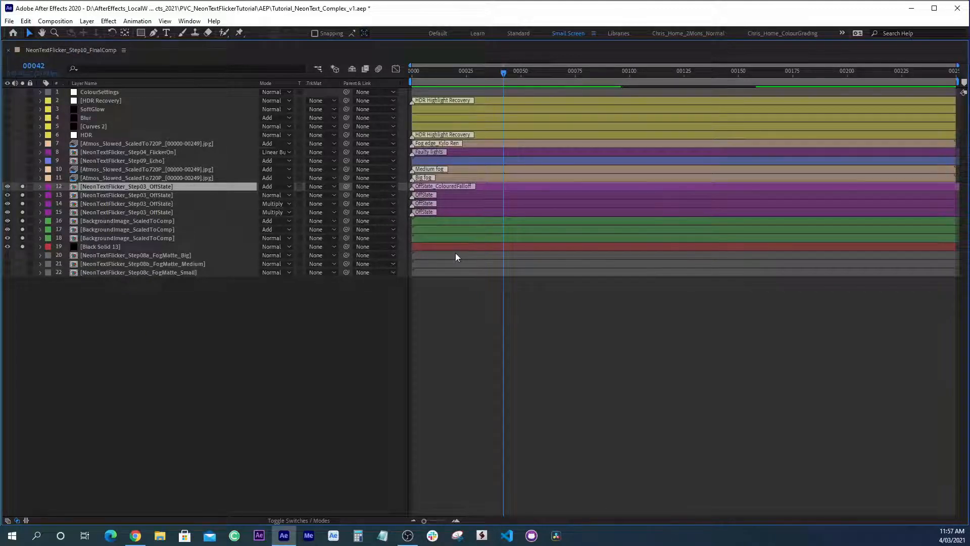
click(111, 178)
drag(23, 188, 28, 239)
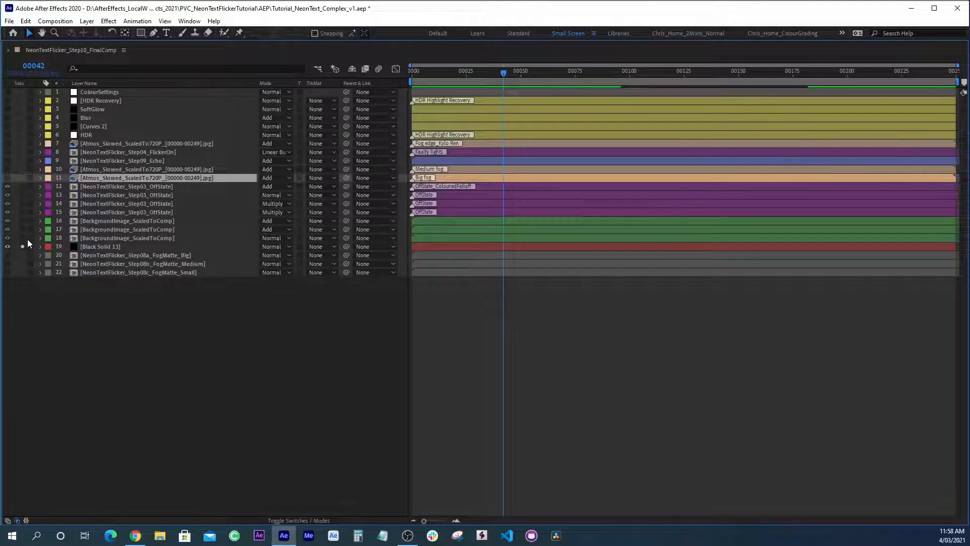
drag(7, 186, 8, 238)
click(7, 178)
click(90, 177)
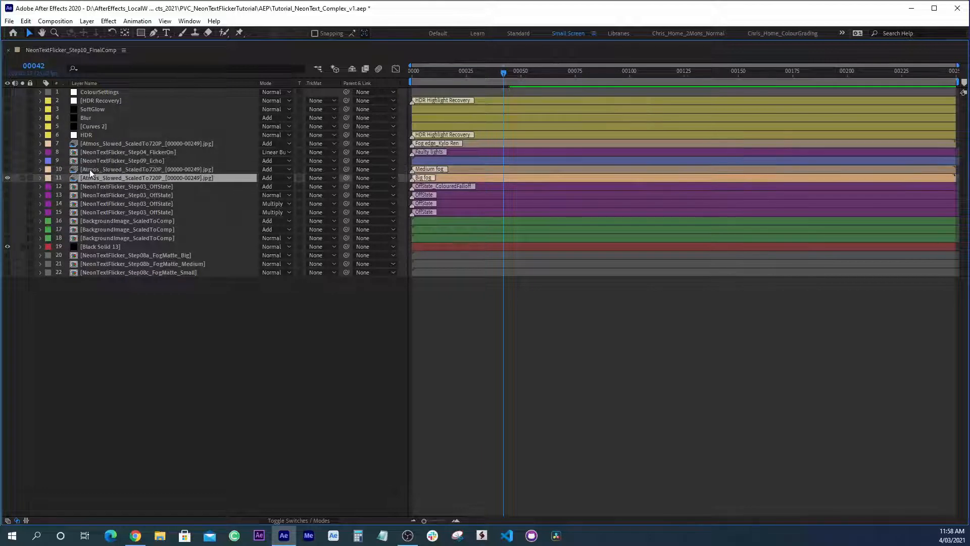
Point out the Medium fog, Fog edge and FogMatte_Big layers, and return to Big fog layer 11, leaving its marker unchanged
click(90, 169)
click(87, 144)
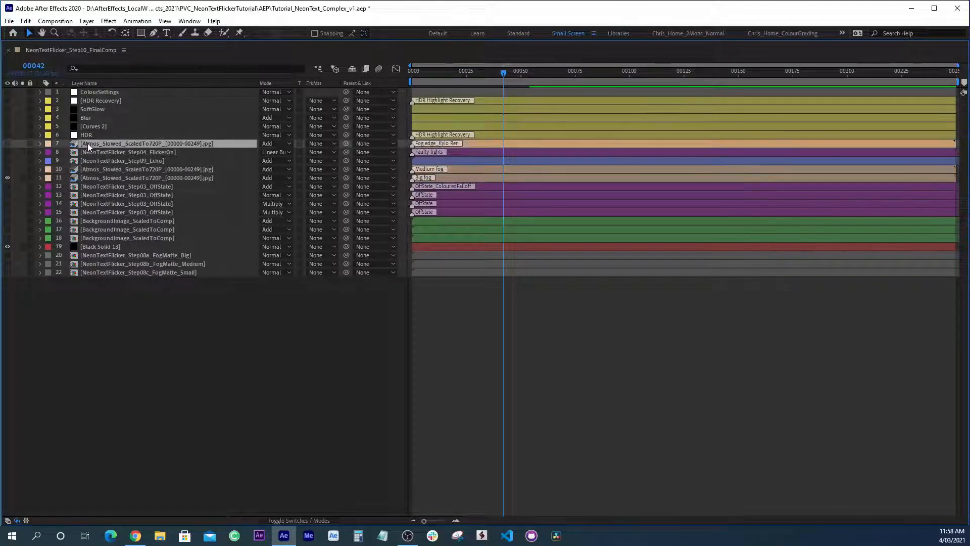
click(99, 305)
click(123, 256)
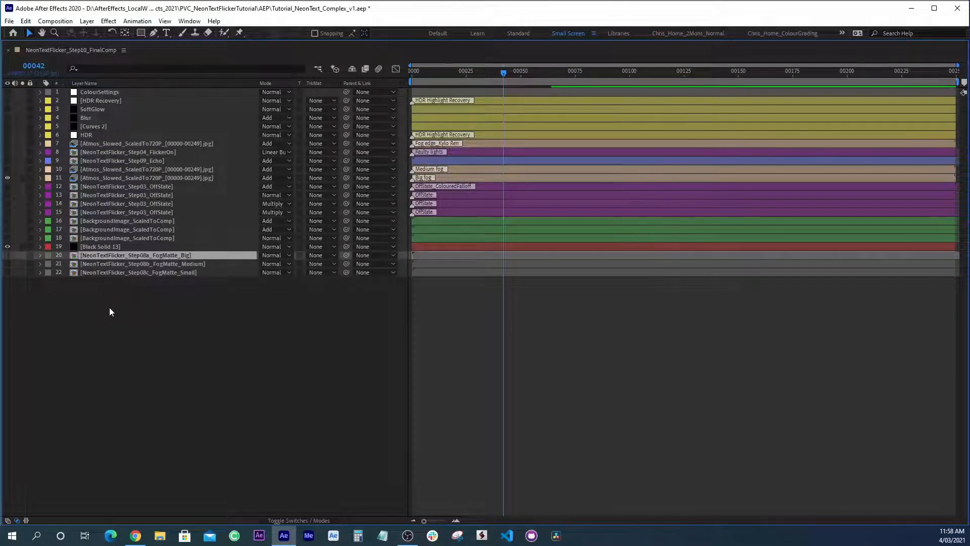
click(108, 177)
key(grave)
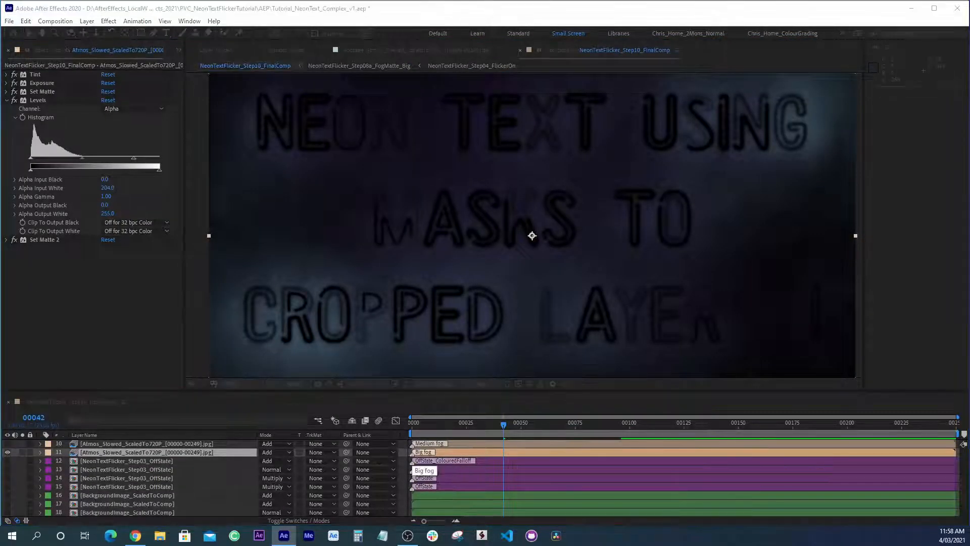
drag(521, 190, 480, 191)
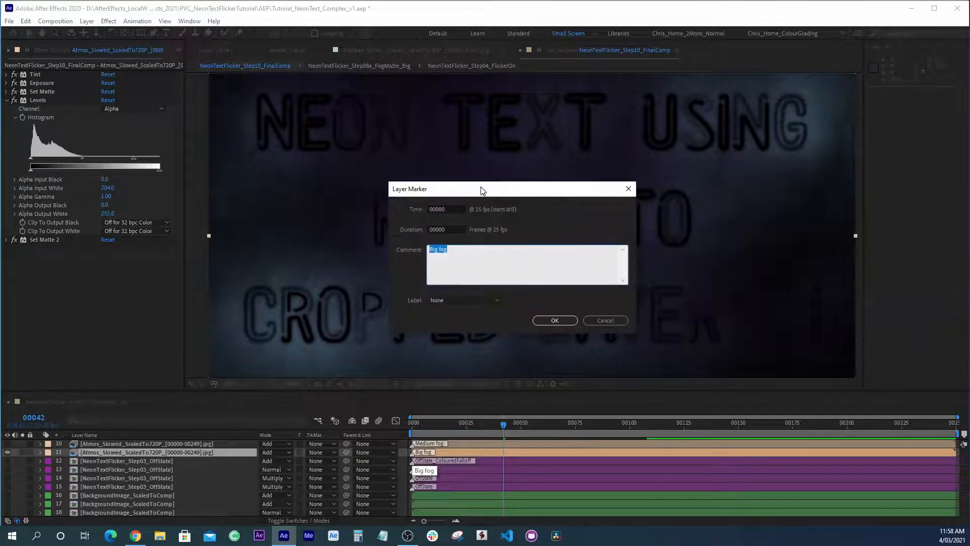
click(619, 320)
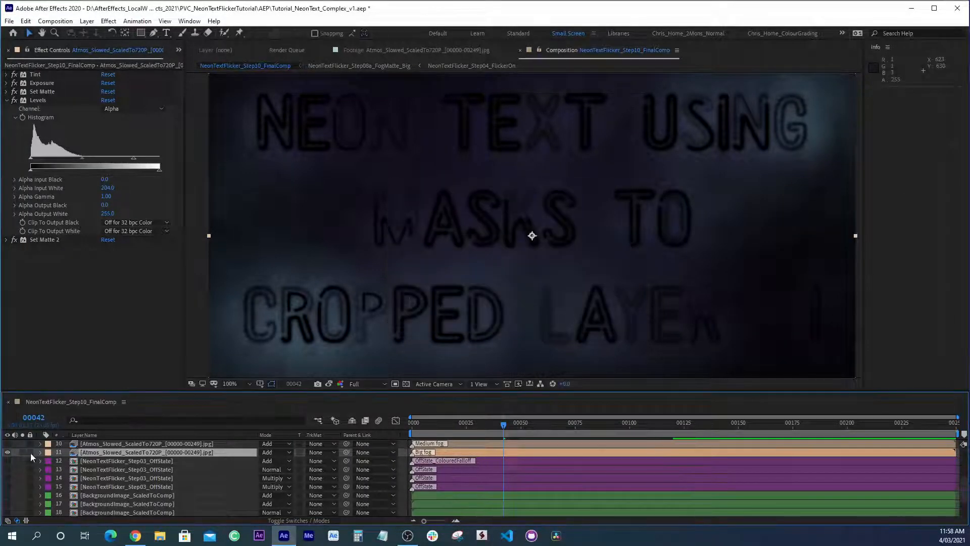
Collapse the Levels effect on the Big fog layer and disable all five of its effects
click(93, 453)
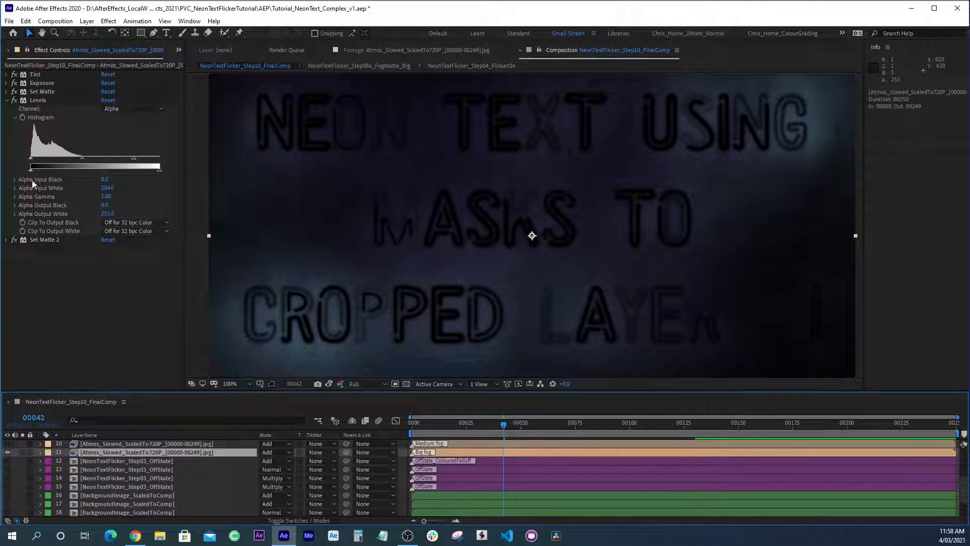
click(6, 100)
drag(15, 75, 15, 109)
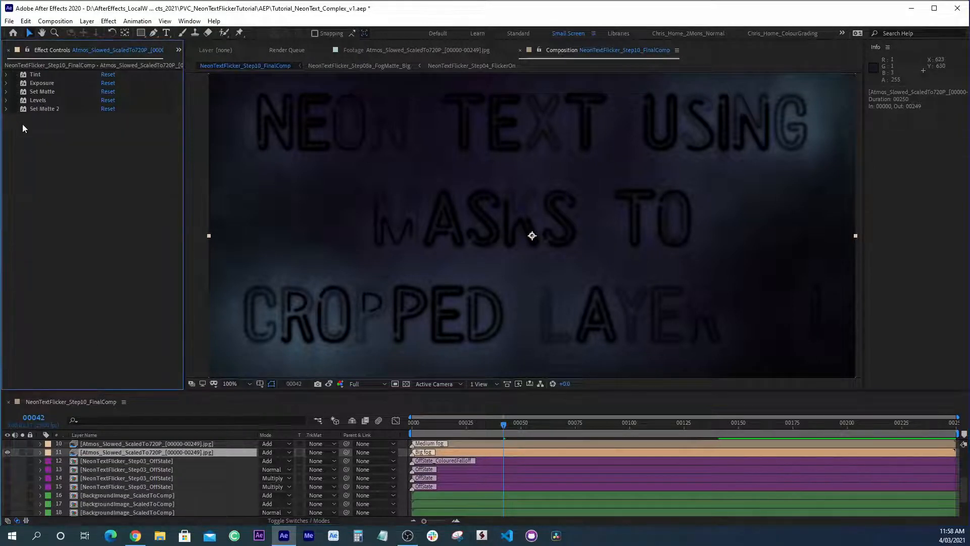
Preview the untreated Big fog footage from the first frame at 50% zoom
key(comma)
key(space)
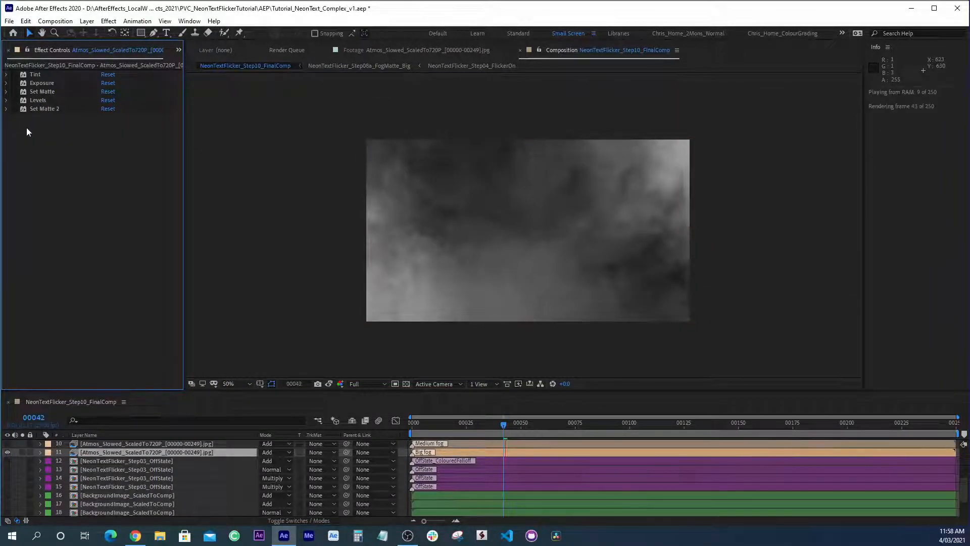
key(space)
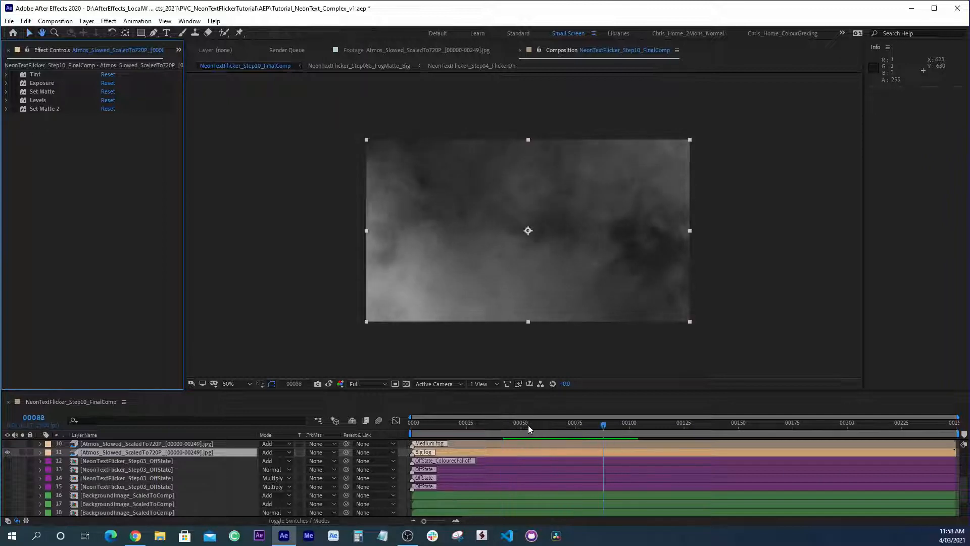
drag(528, 426, 398, 423)
key(space)
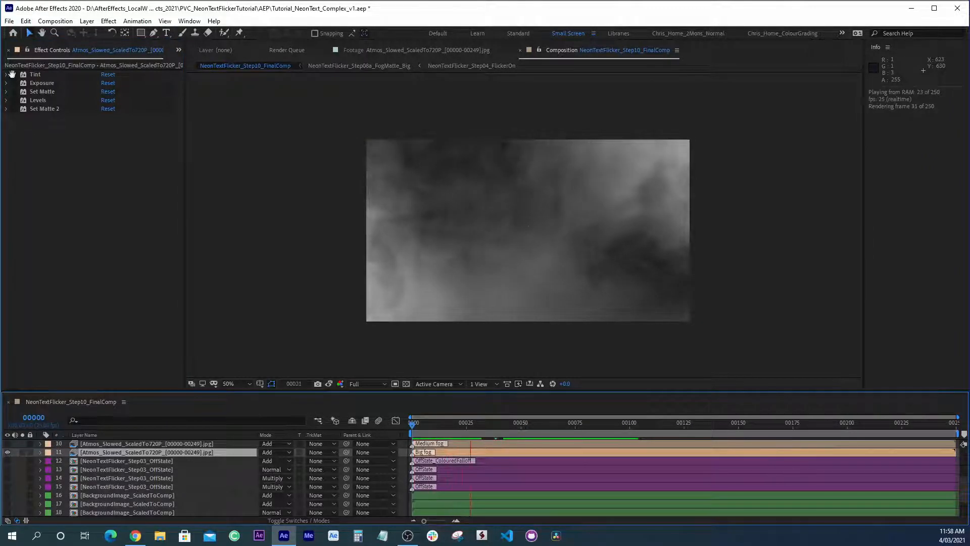
key(space)
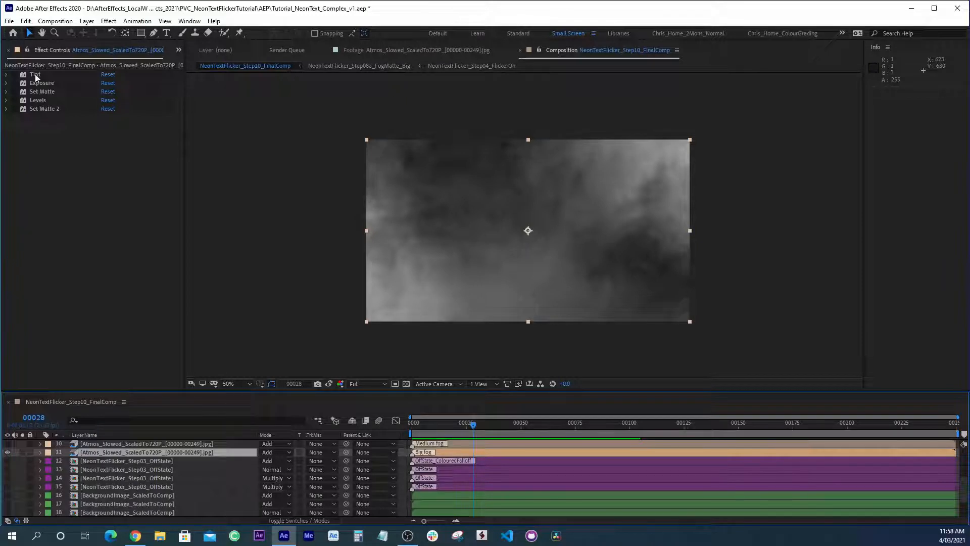
Enable the Tint effect on the Big fog layer, check its colour settings, and preview the tinted fog from the first frame
click(36, 75)
click(13, 74)
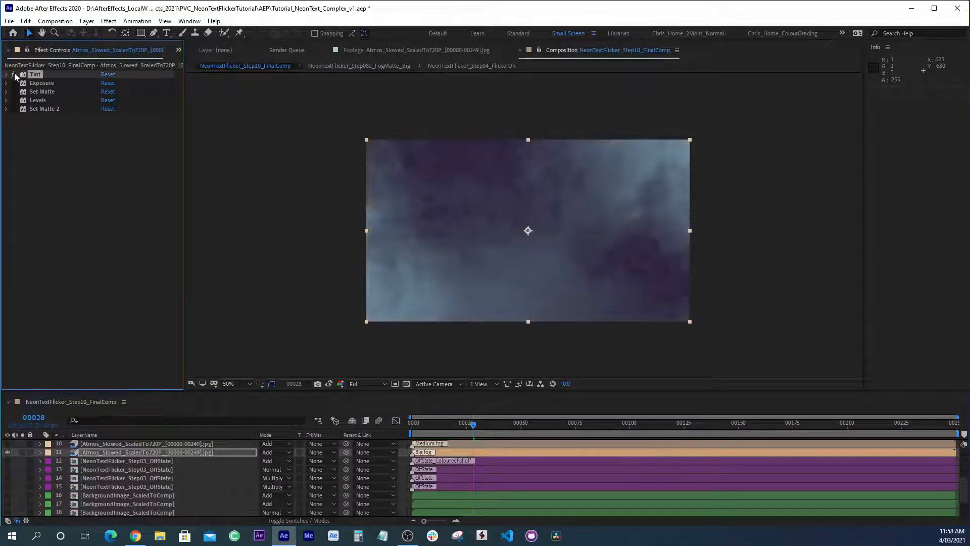
click(6, 74)
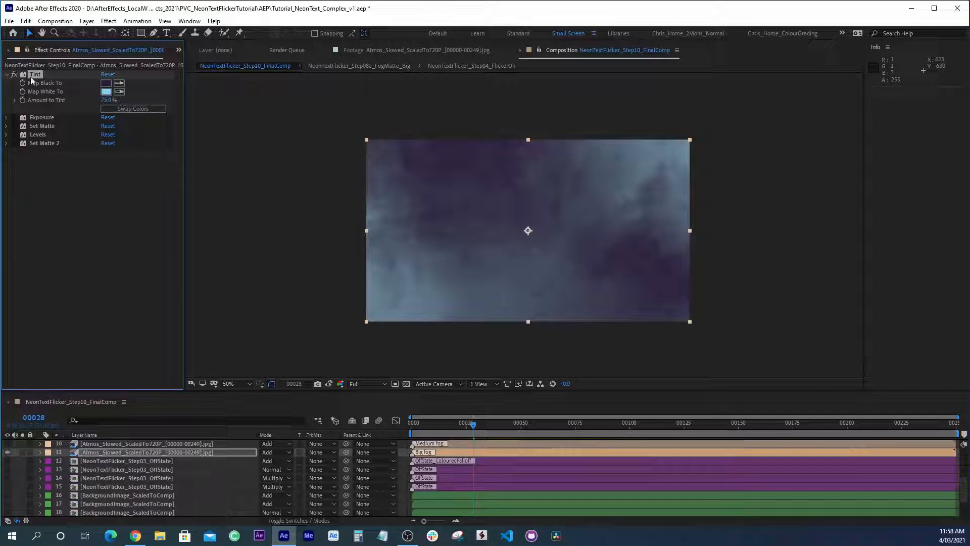
click(6, 74)
click(443, 403)
key(space)
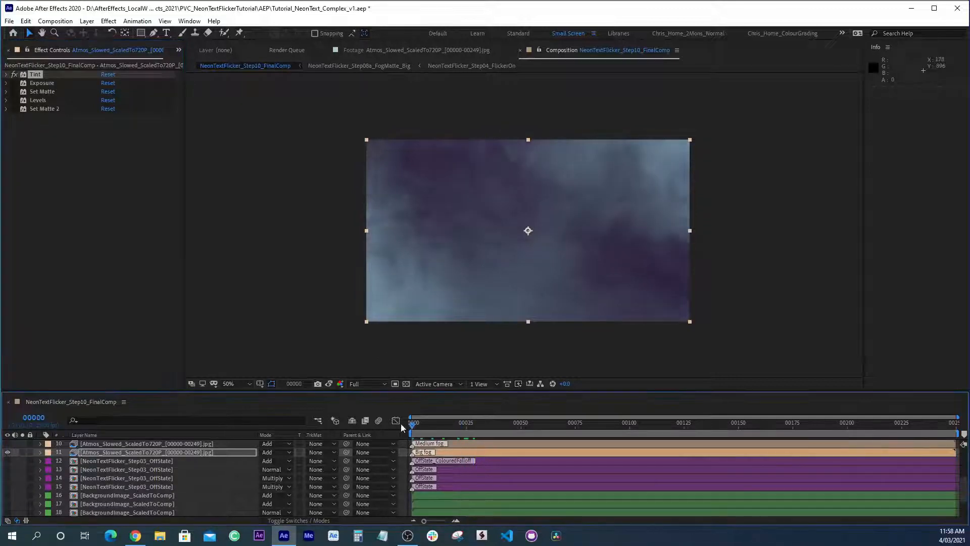
key(space)
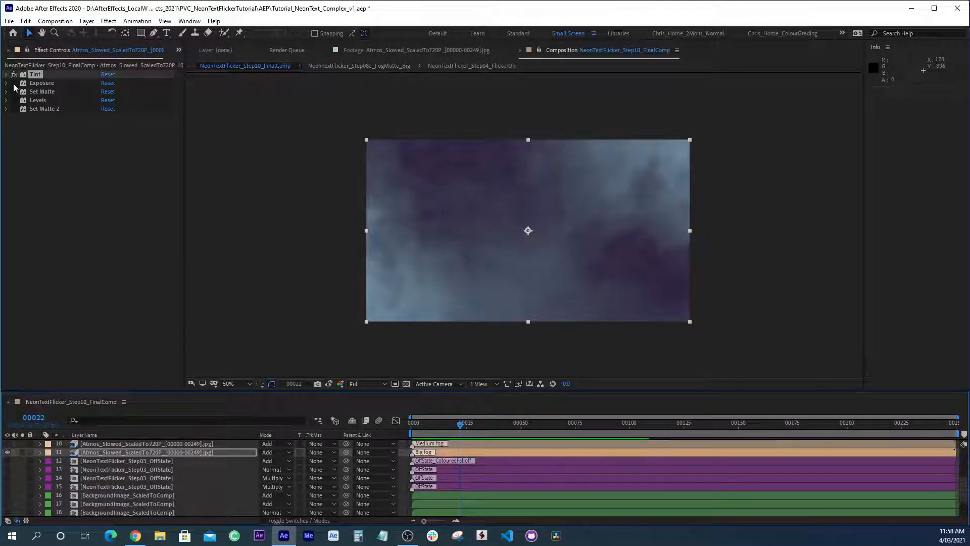
Enable the Exposure effect on the Big fog layer, comparing it off and on, and preview the adjusted fog
click(14, 83)
click(15, 83)
click(15, 83)
key(space)
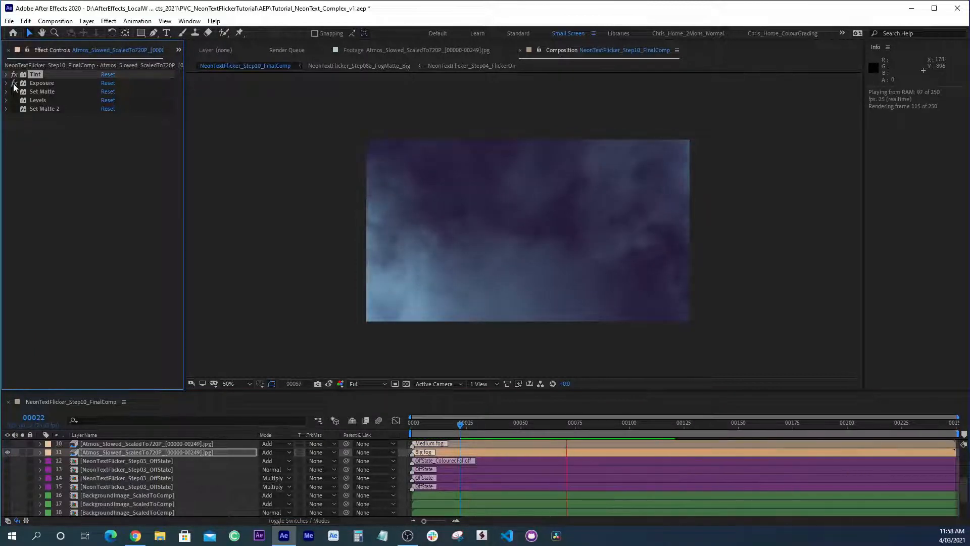
key(space)
Enable the first Set Matte effect on the Big fog layer and check which layer it takes its matte from
click(38, 93)
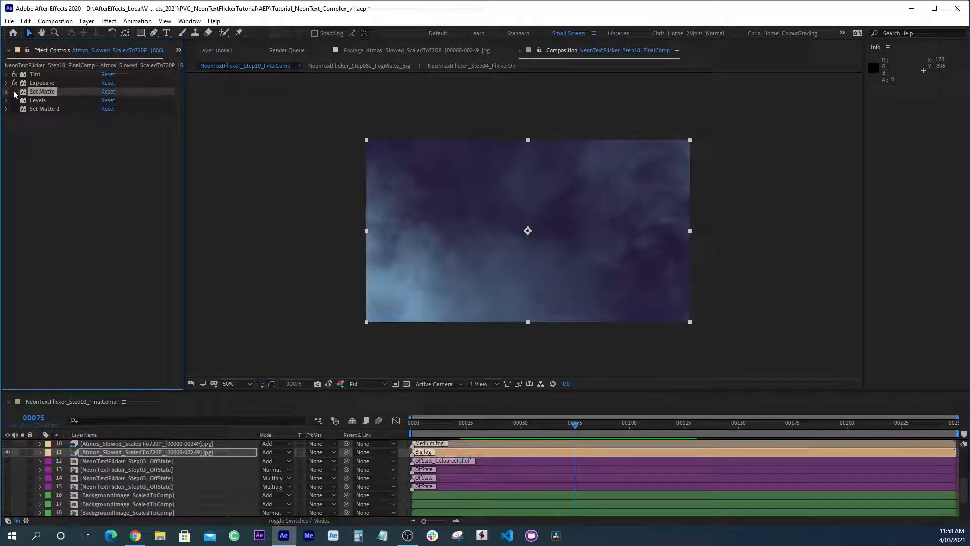
click(5, 92)
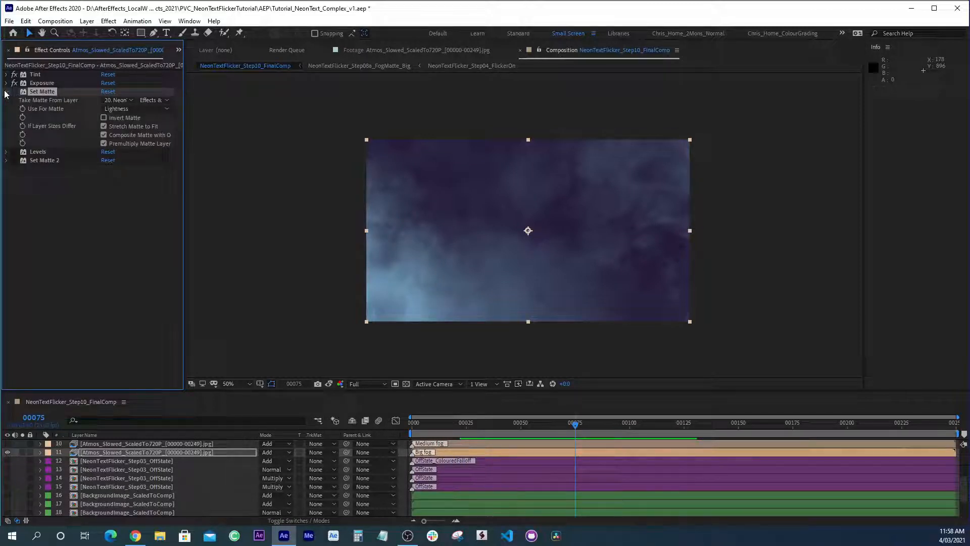
click(14, 92)
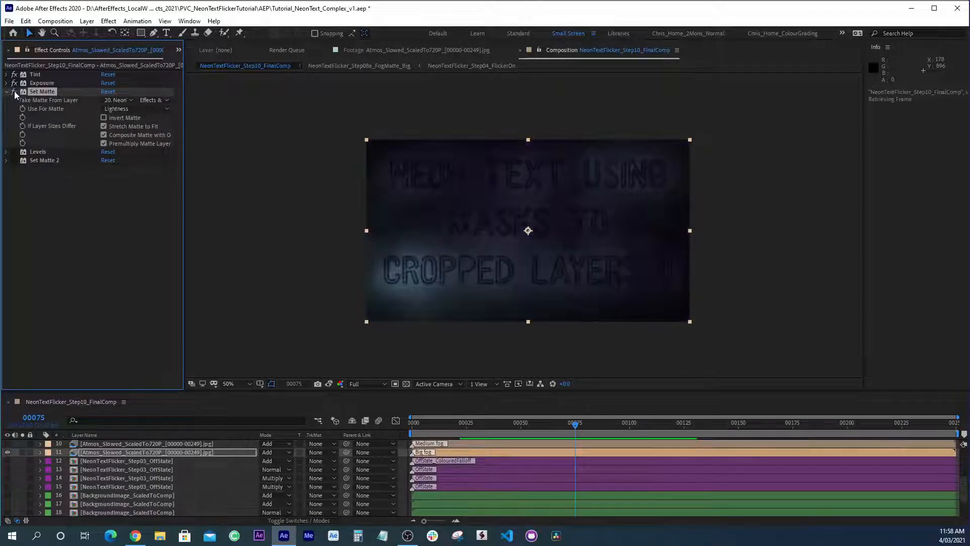
click(123, 100)
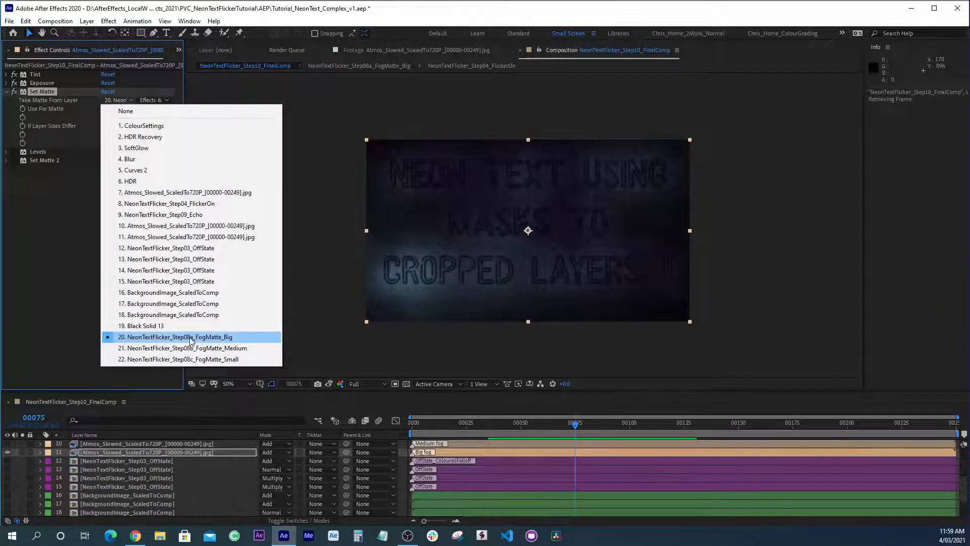
click(45, 189)
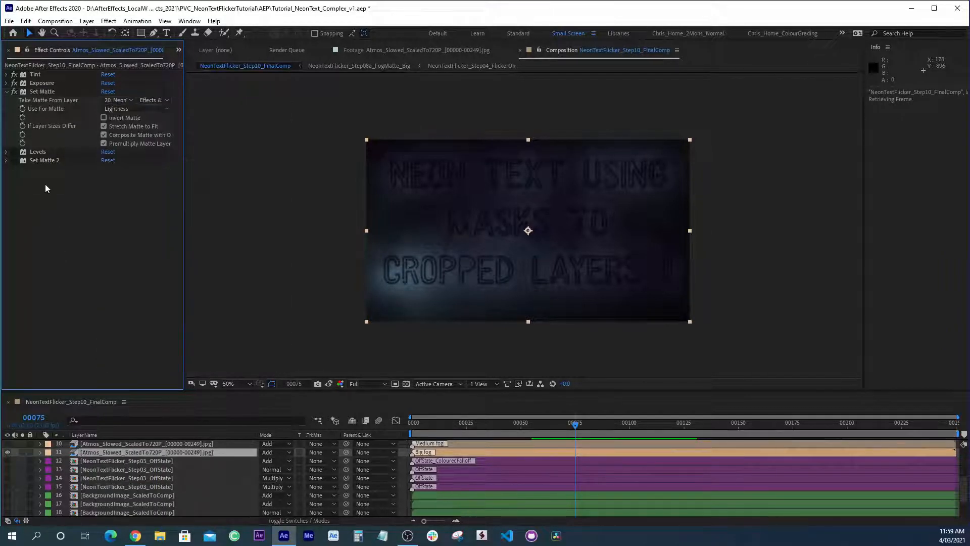
Preview the matted Big fog from frame 10 and again from frame 18
click(42, 92)
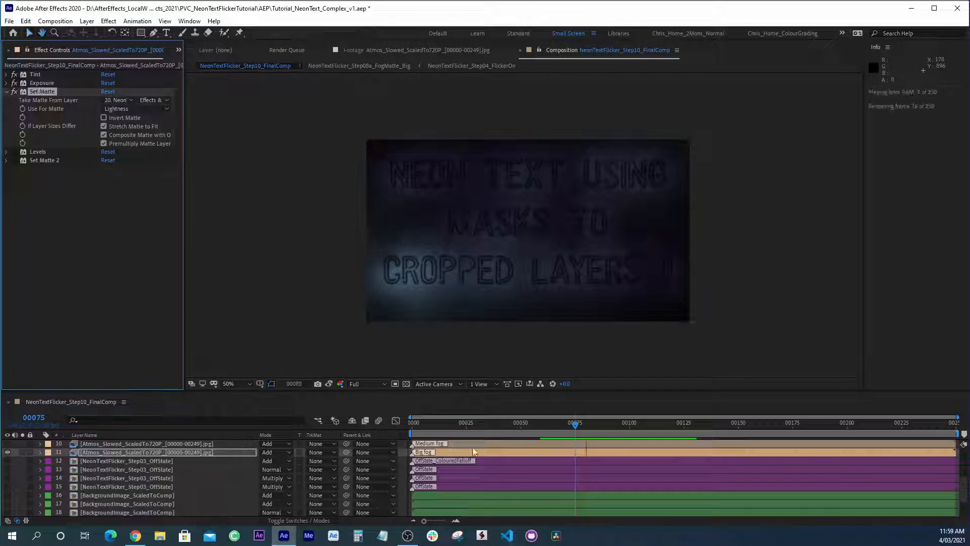
click(435, 424)
key(space)
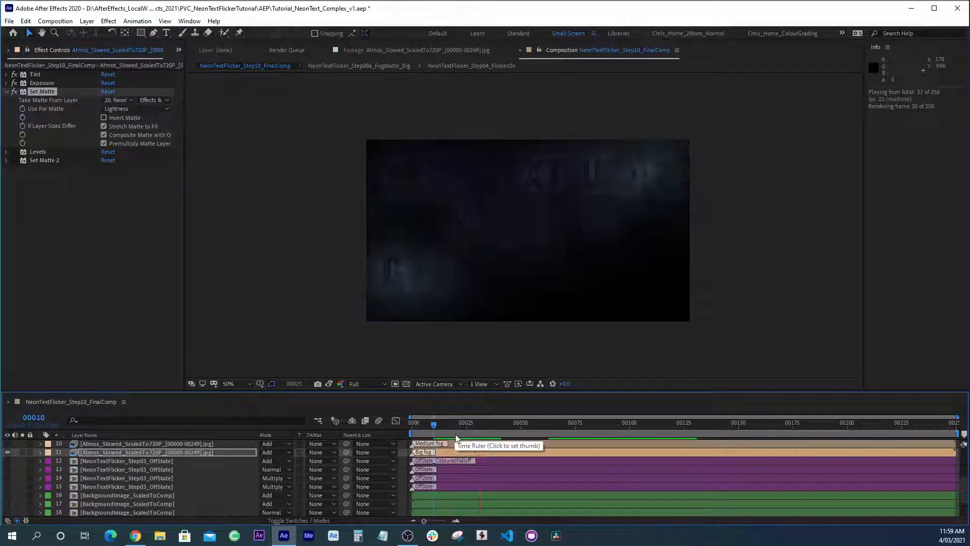
mouse_move(457, 428)
mouse_down()
mouse_move(441, 427)
mouse_move(450, 428)
mouse_up()
key(space)
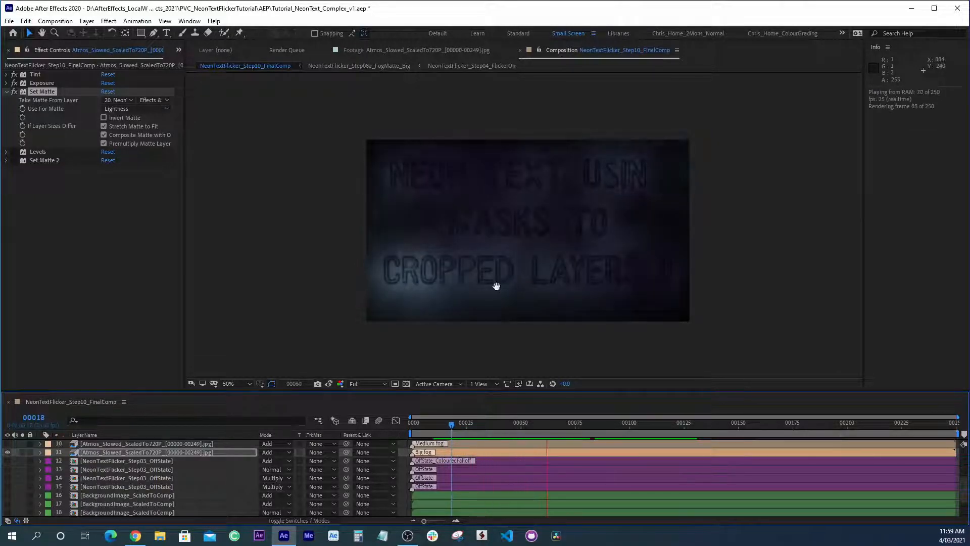
key(space)
Enable the Levels effect on the Big fog layer, try an Alpha Input White of 120, and undo that change
click(37, 152)
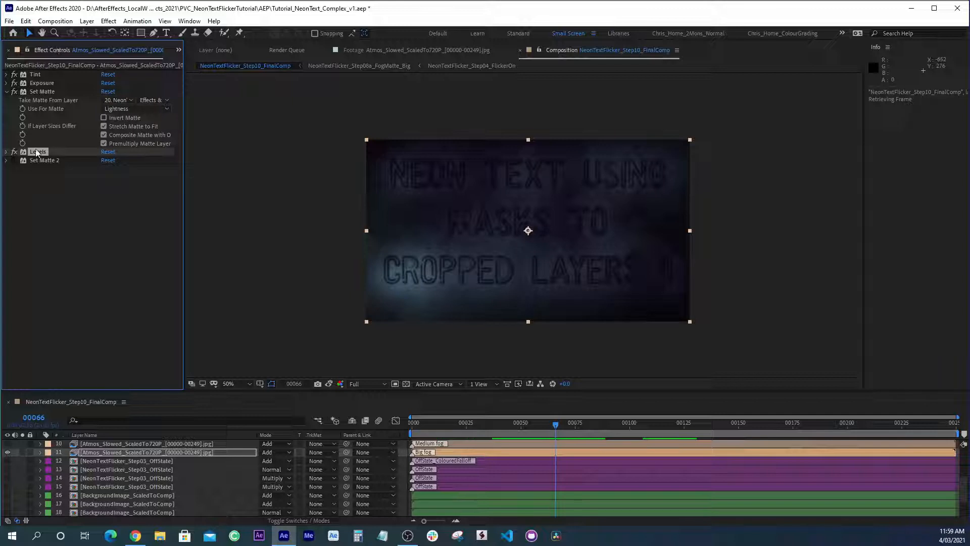
click(6, 153)
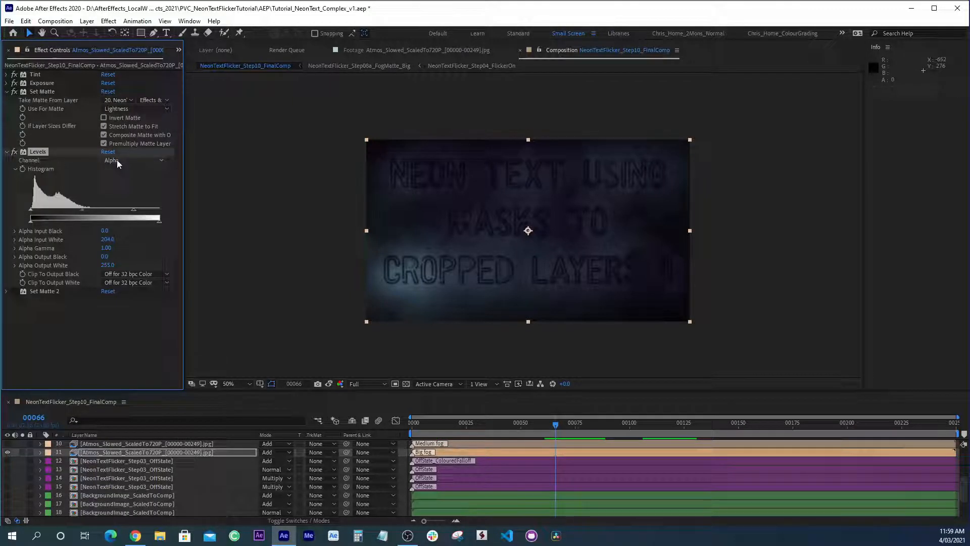
mouse_move(133, 209)
mouse_down()
mouse_move(20, 208)
mouse_move(160, 220)
mouse_move(51, 208)
mouse_move(124, 217)
mouse_up()
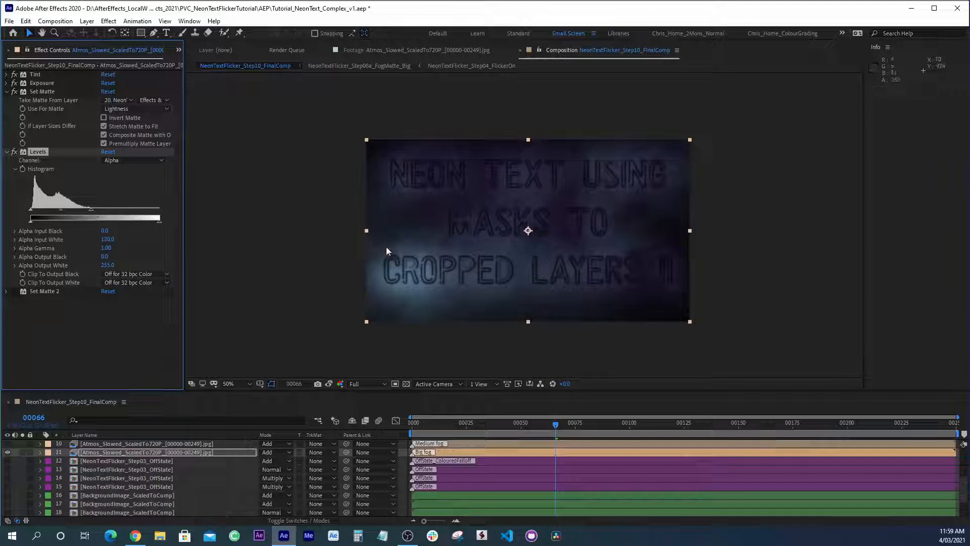
key(ctrl+z)
key(ctrl+z)
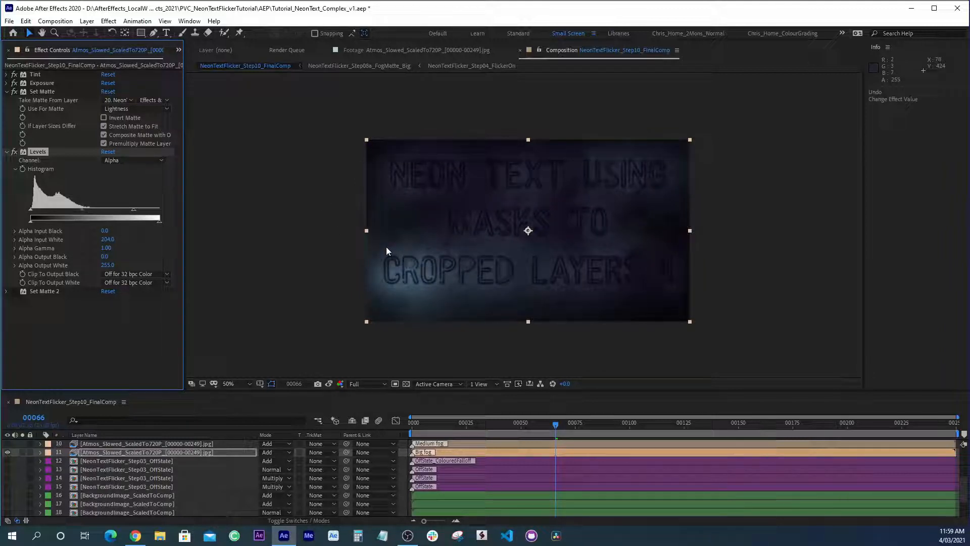
Enable Set Matte 2 on the Big fog layer and compare it off and on around the MASKS lettering at 400% zoom
click(46, 290)
key(period)
key(period)
key(period)
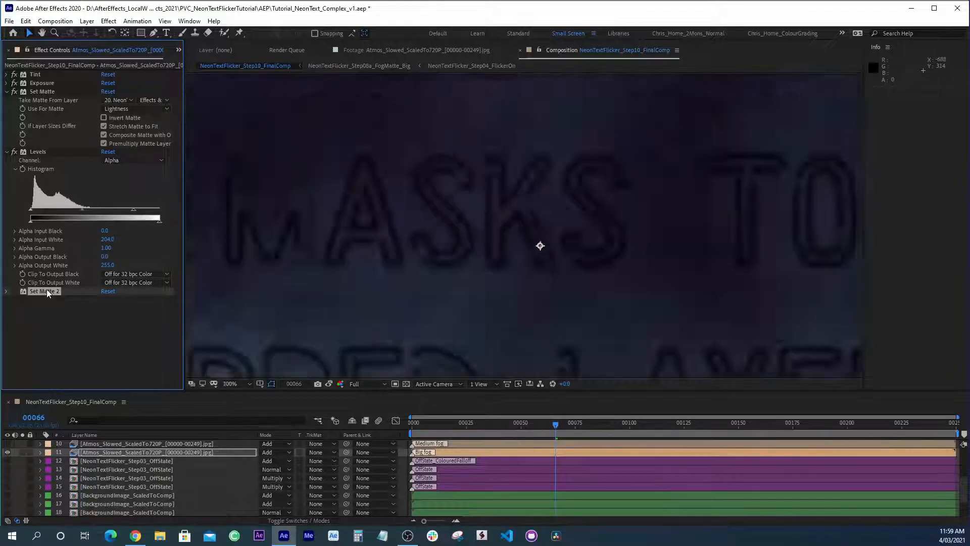
click(14, 291)
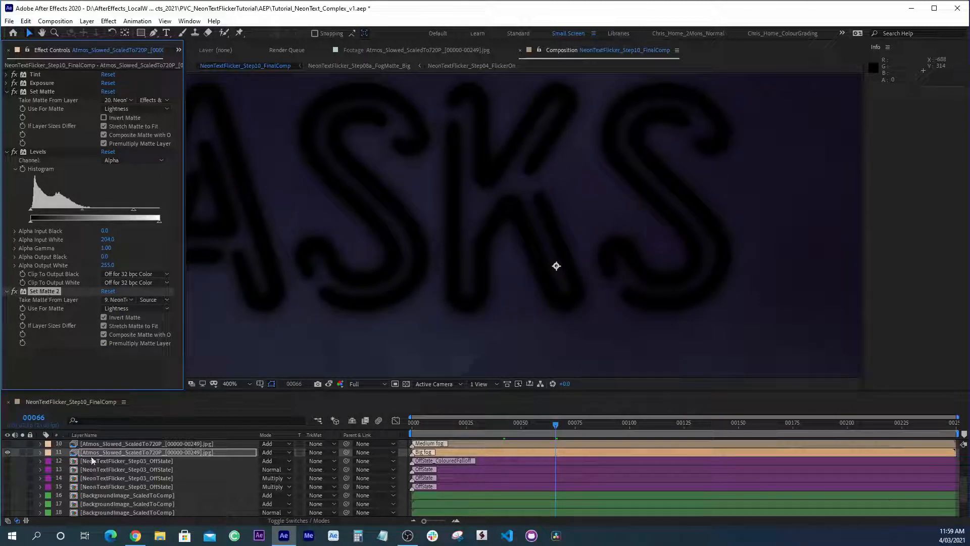
scroll(97, 473, up, 3)
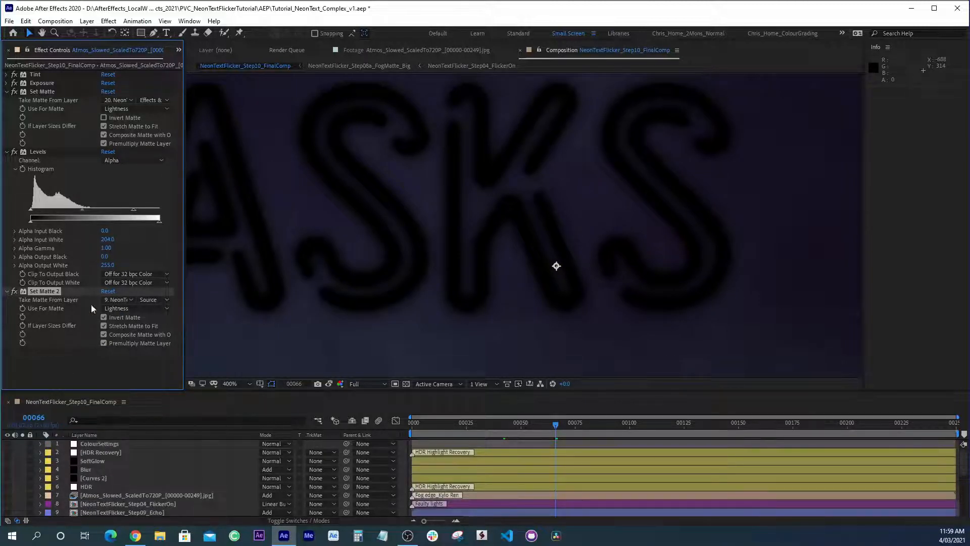
click(14, 291)
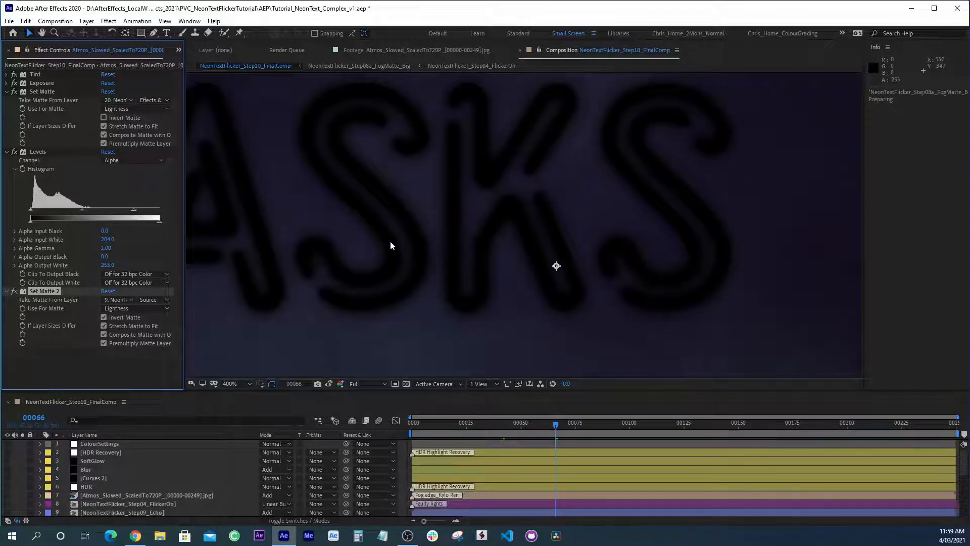
click(15, 290)
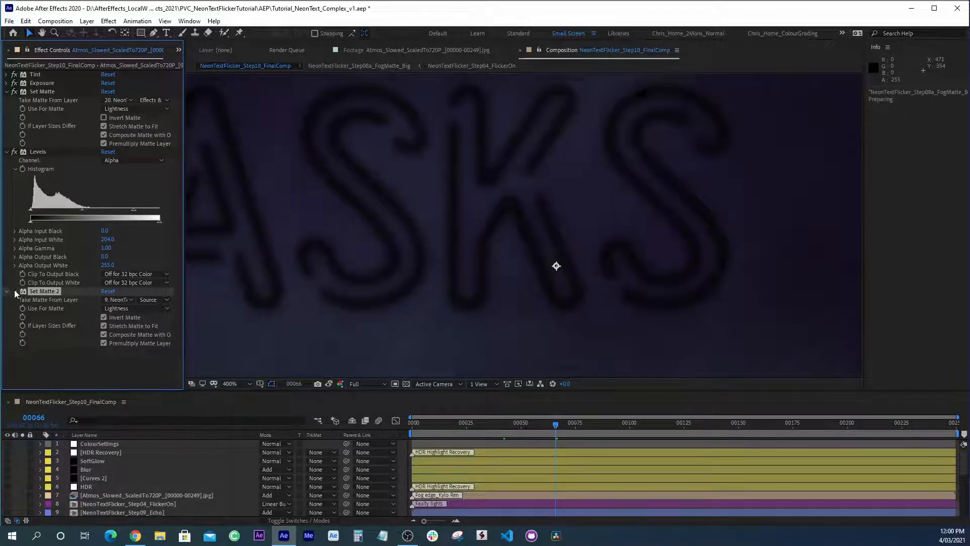
key(comma)
key(comma)
key(comma)
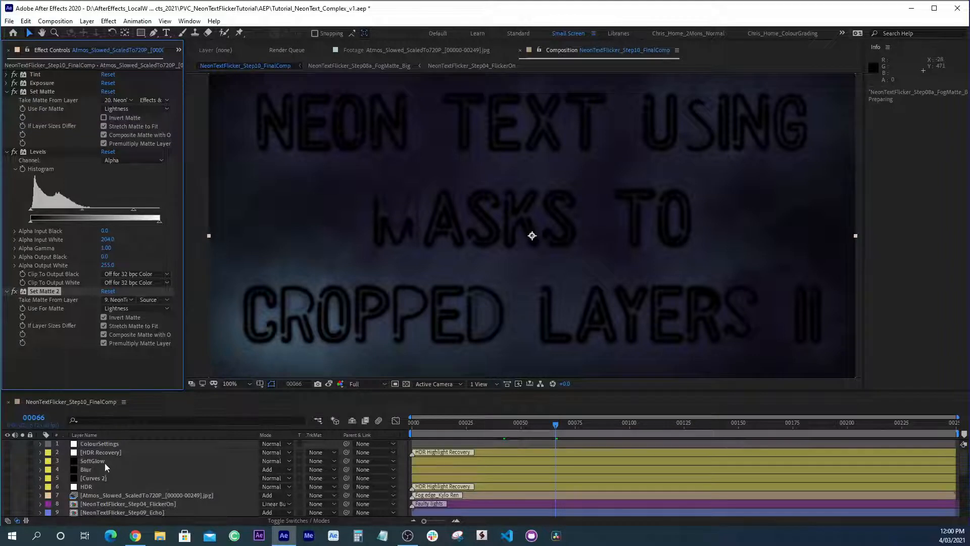
key(comma)
Show the Medium fog layer instead of Big fog and check the matte source of its Set Matte effect
scroll(108, 461, down, 2)
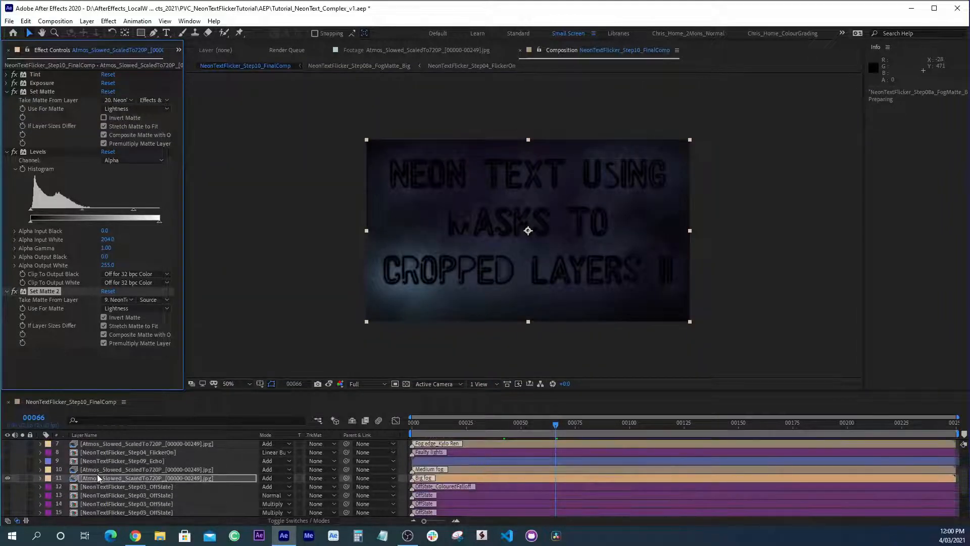
click(97, 475)
click(7, 468)
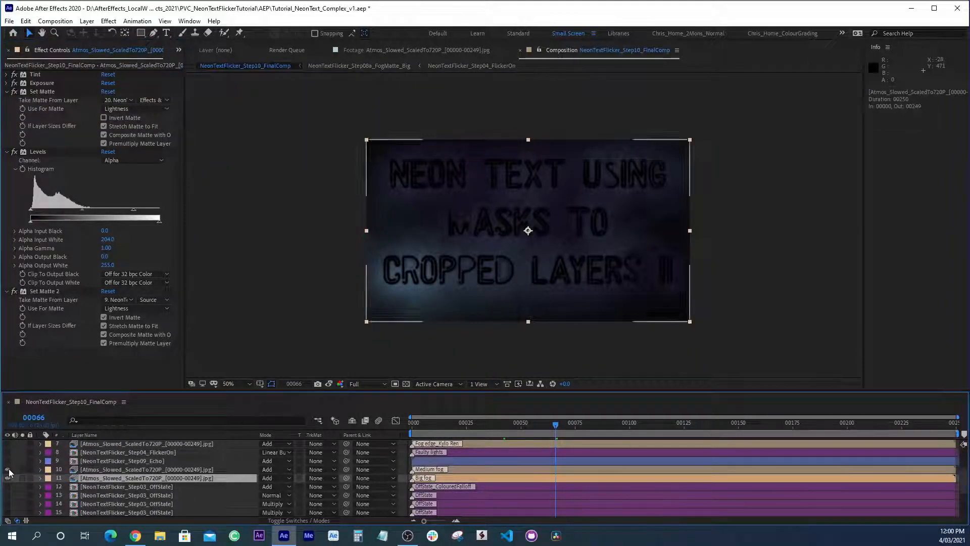
click(101, 470)
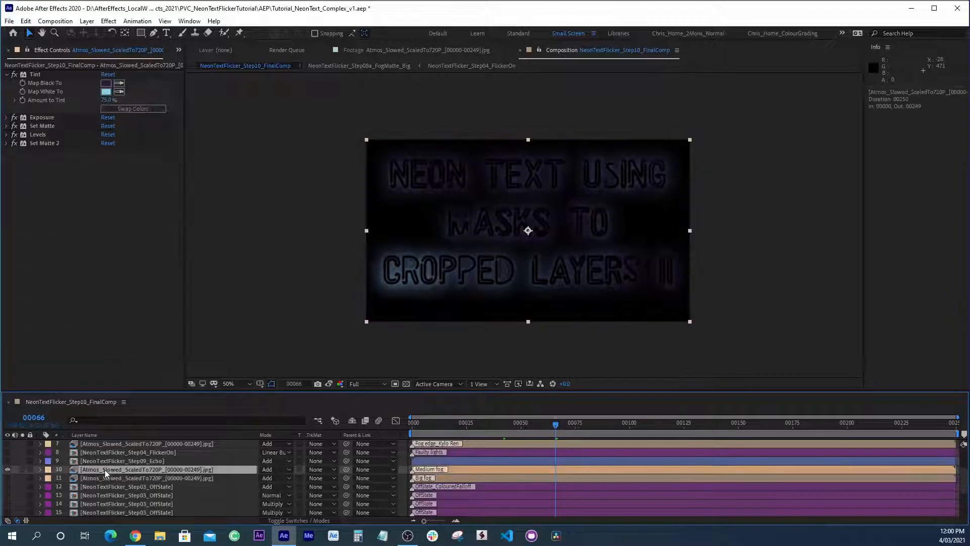
click(6, 125)
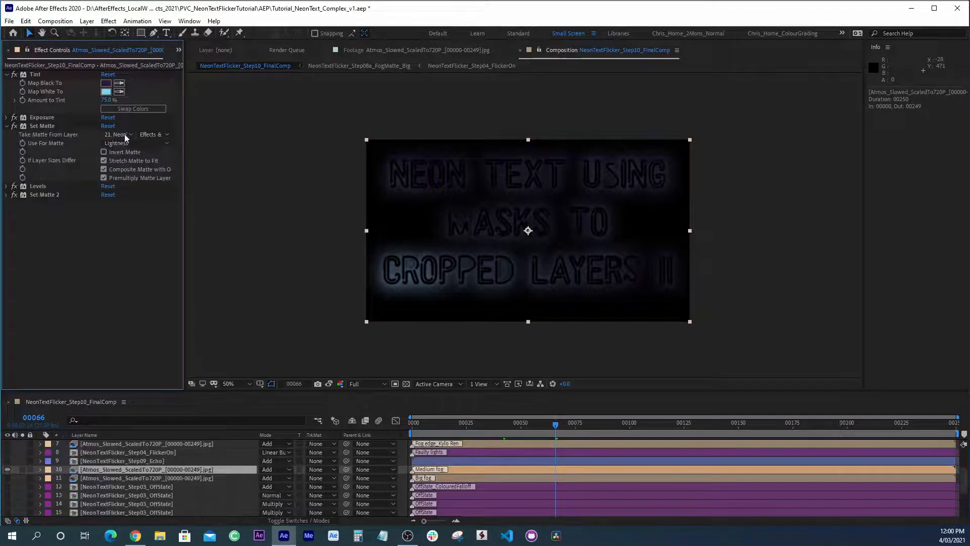
click(122, 133)
click(31, 75)
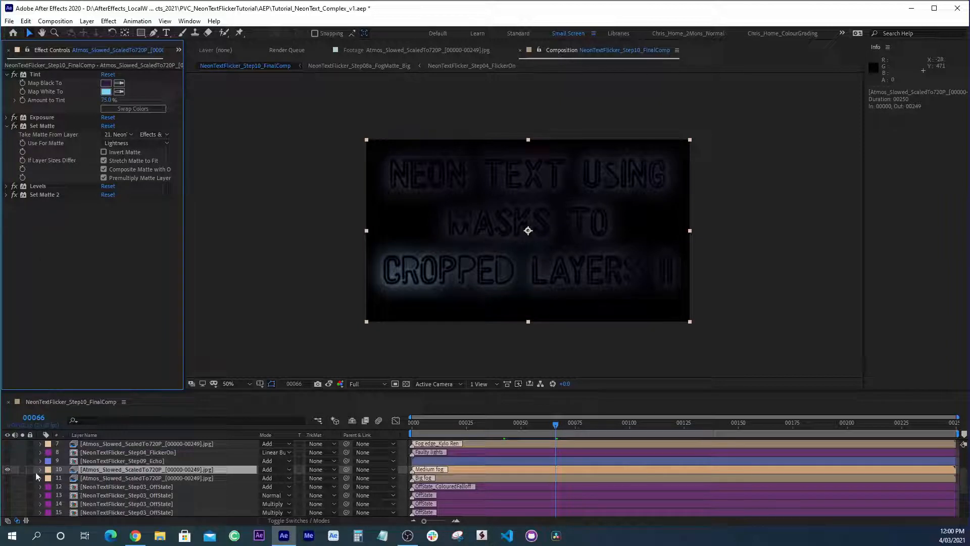
Show the Fog edge layer on its own in place of Medium fog and inspect the lettering at 400% zoom
click(9, 446)
click(106, 435)
click(106, 444)
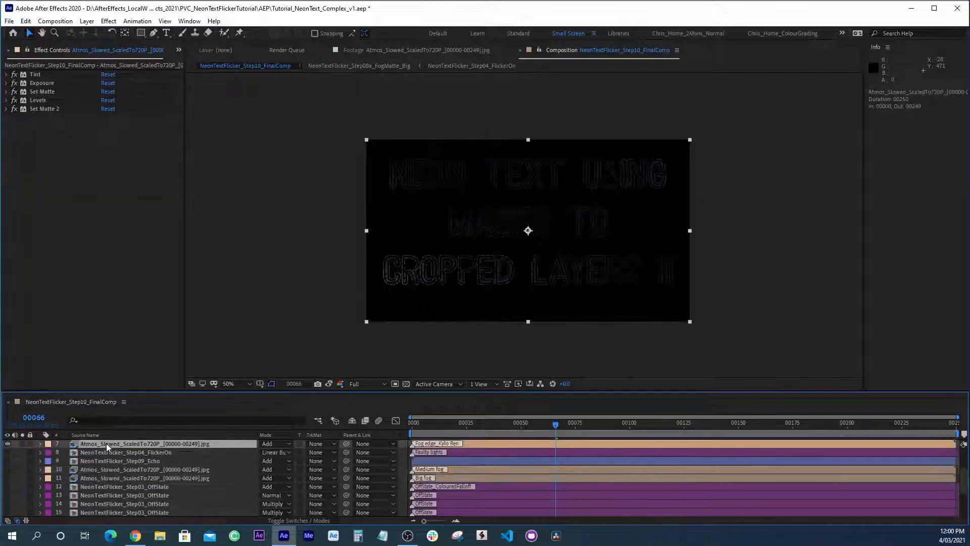
key(period)
key(period)
key(period)
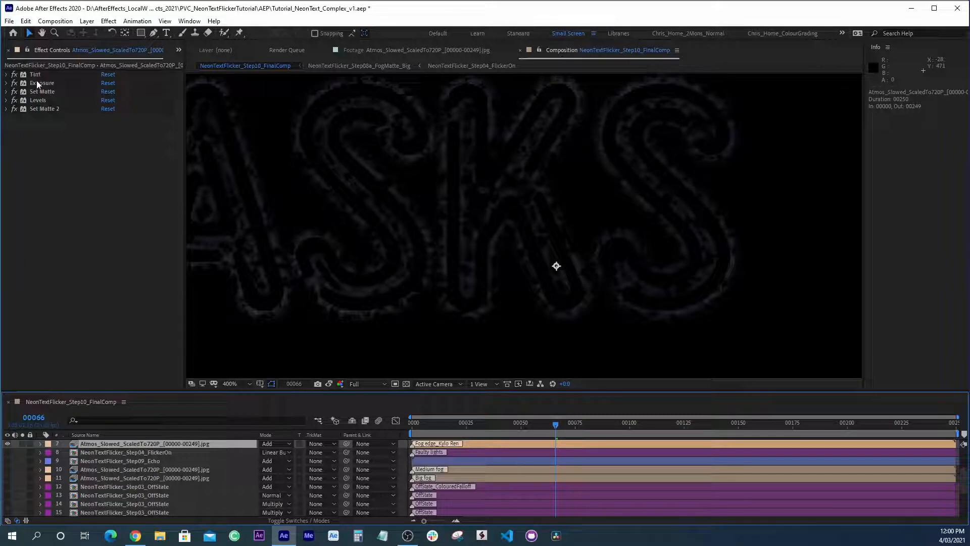
Try NeonTextFlicker_Step08a_FogMatte_Big as the Fog edge layer's matte source and restore NeonTextFlicker_Step08c_FogMatte_Small
click(13, 73)
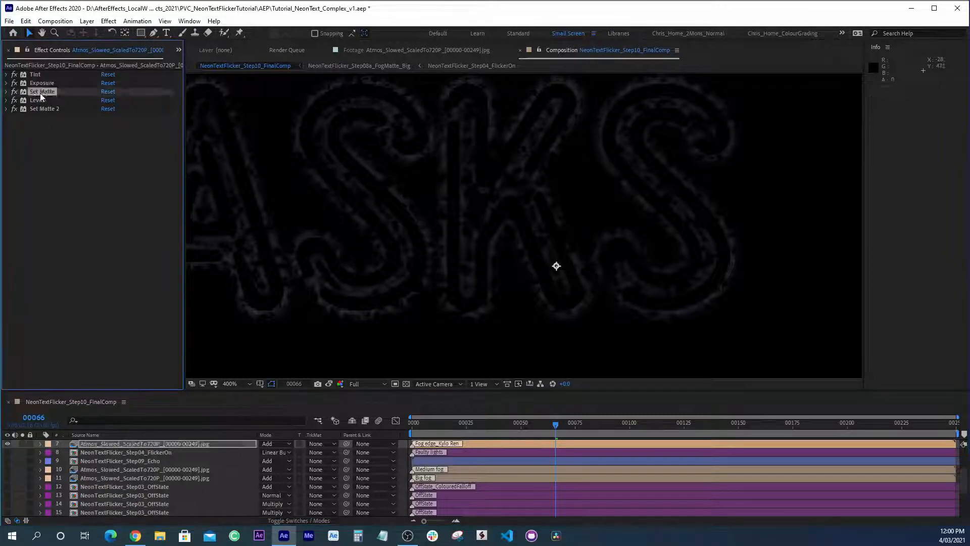
click(7, 92)
click(108, 100)
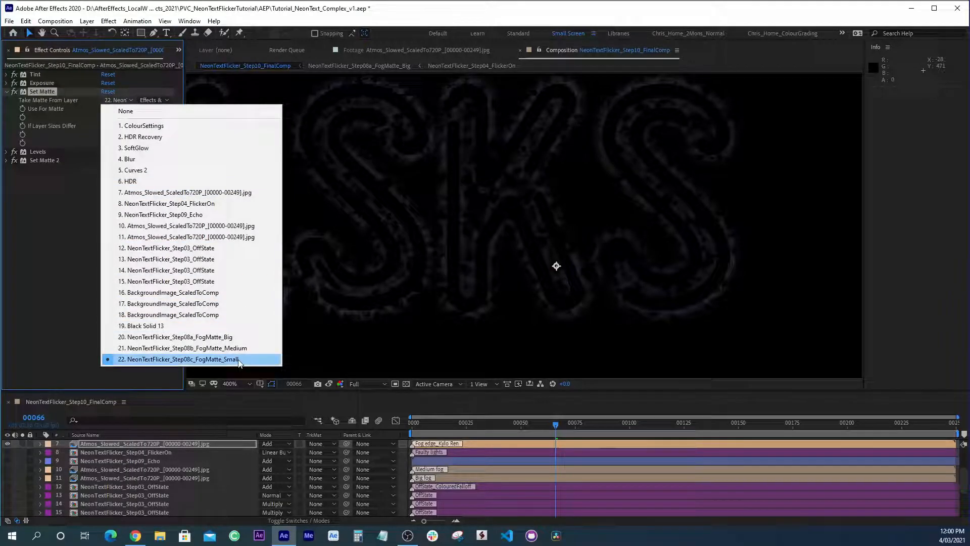
click(234, 336)
scroll(232, 342, down, 4)
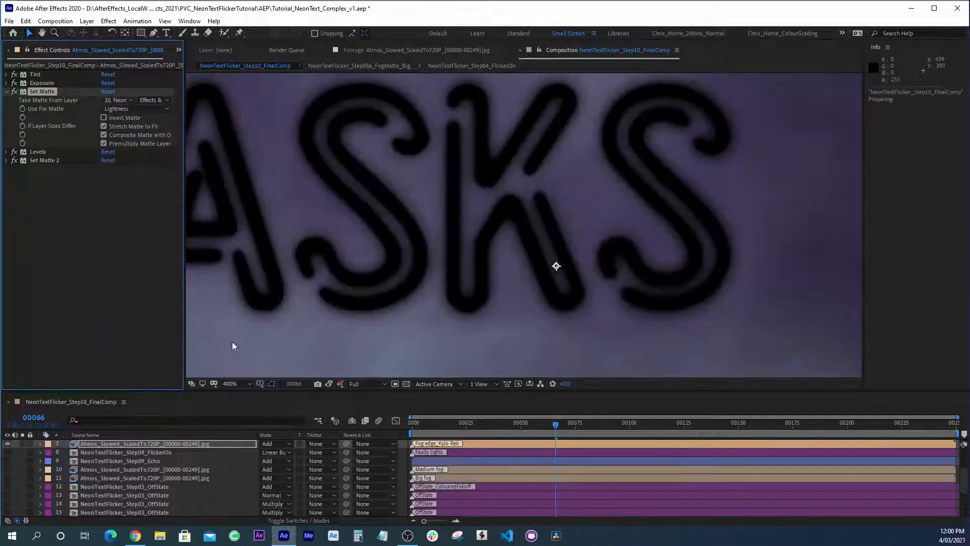
scroll(525, 222, up, 4)
click(126, 100)
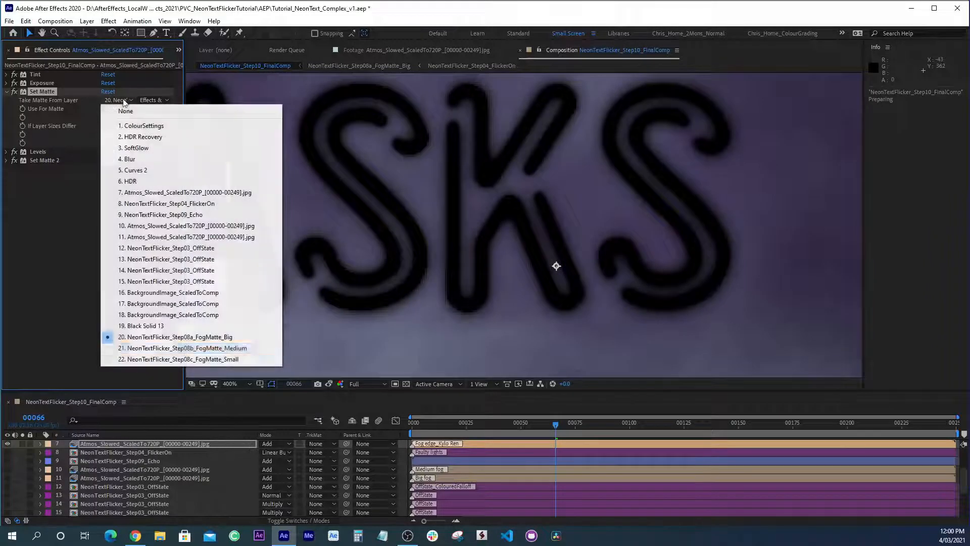
click(254, 356)
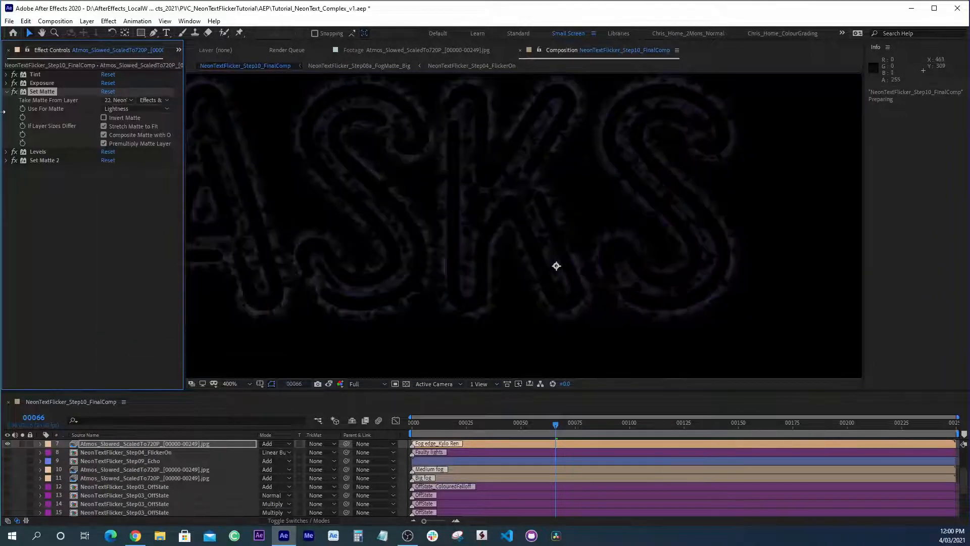
Show the Medium fog and Big fog layers together with Fog edge and preview the combined fog from frame 25 at 50% zoom
click(39, 152)
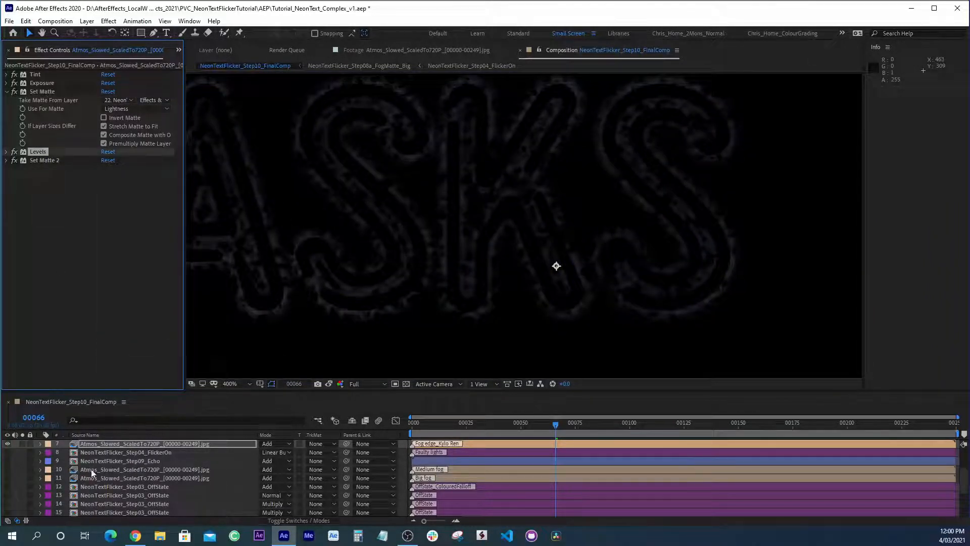
key(comma)
click(9, 471)
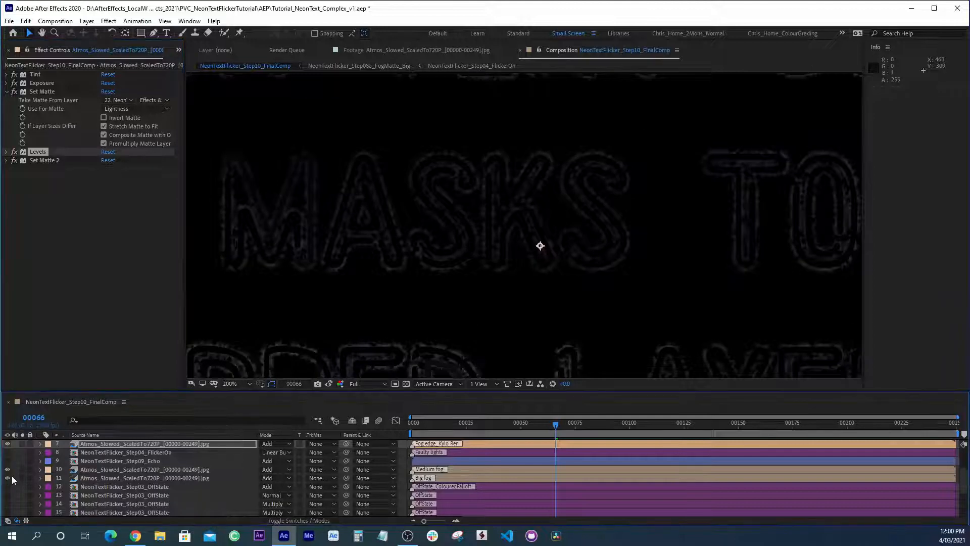
key(comma)
key(comma)
key(comma)
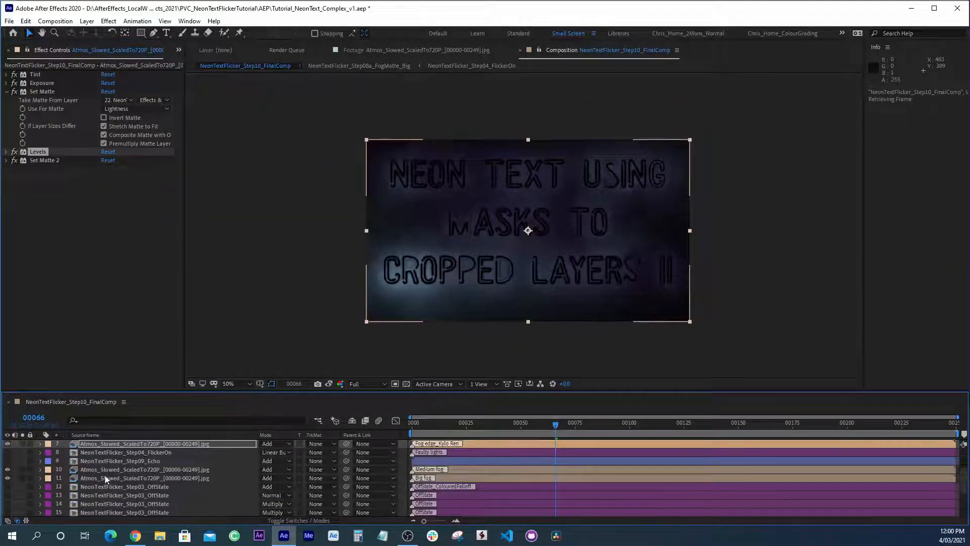
click(466, 426)
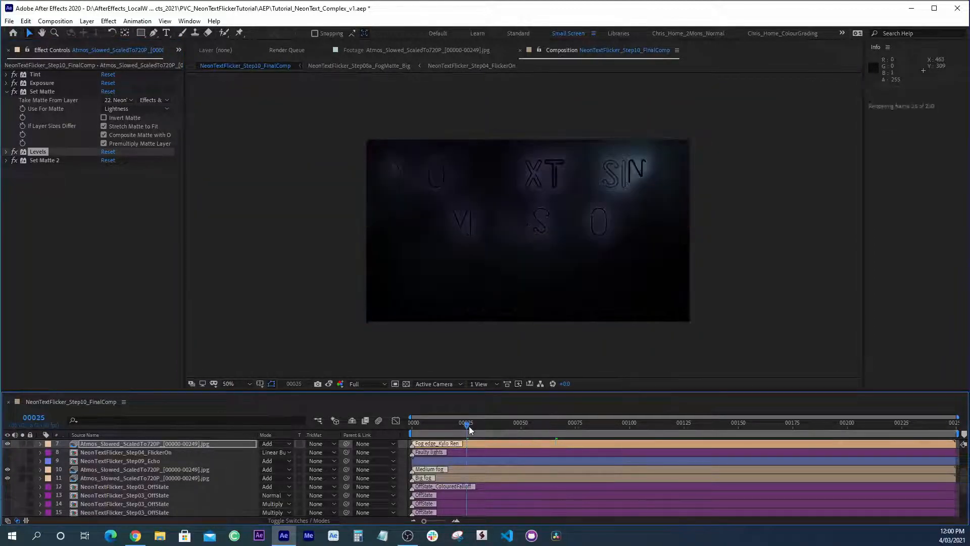
key(space)
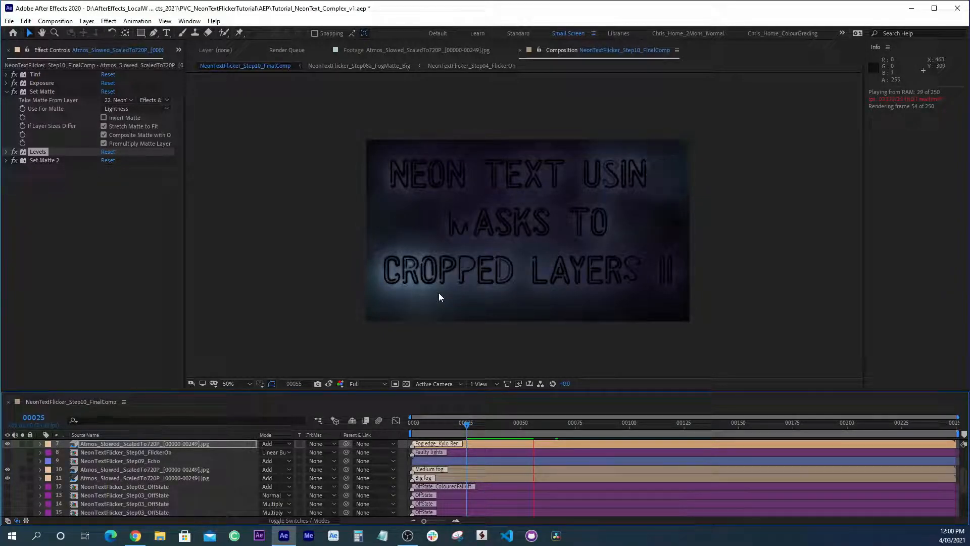
Show the OffState and BackgroundImage_ScaledToComp layers together with the fog layers and preview the composite from frame 0
key(space)
key(grave)
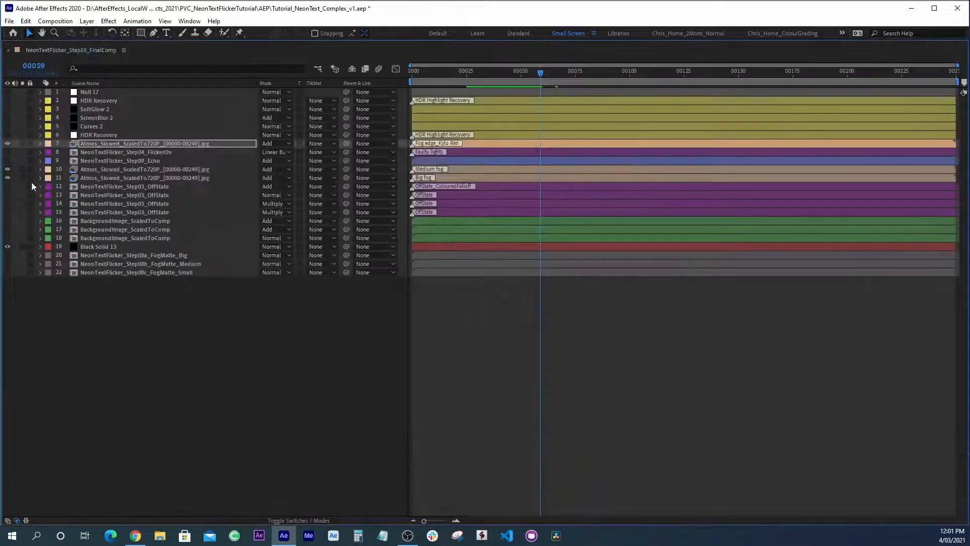
drag(7, 187, 18, 236)
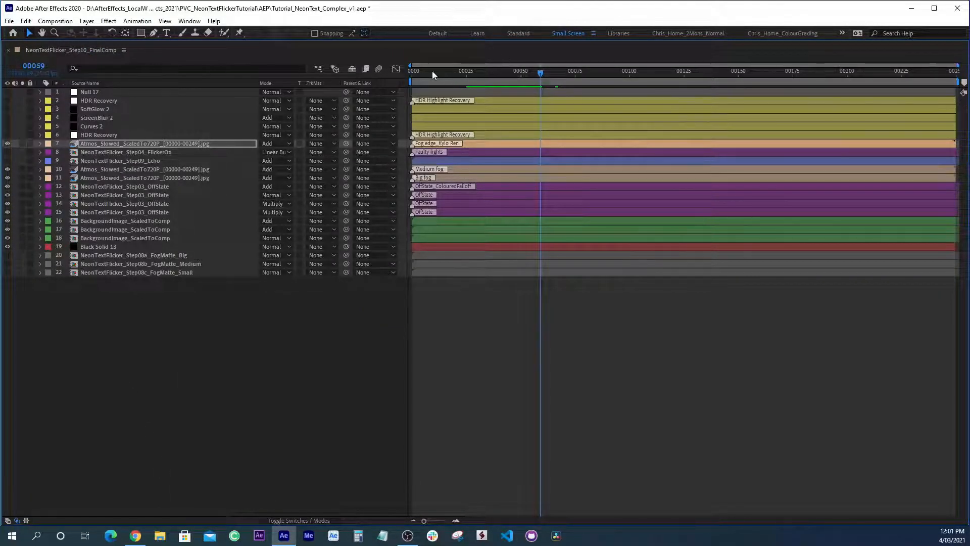
drag(424, 74, 390, 73)
key(grave)
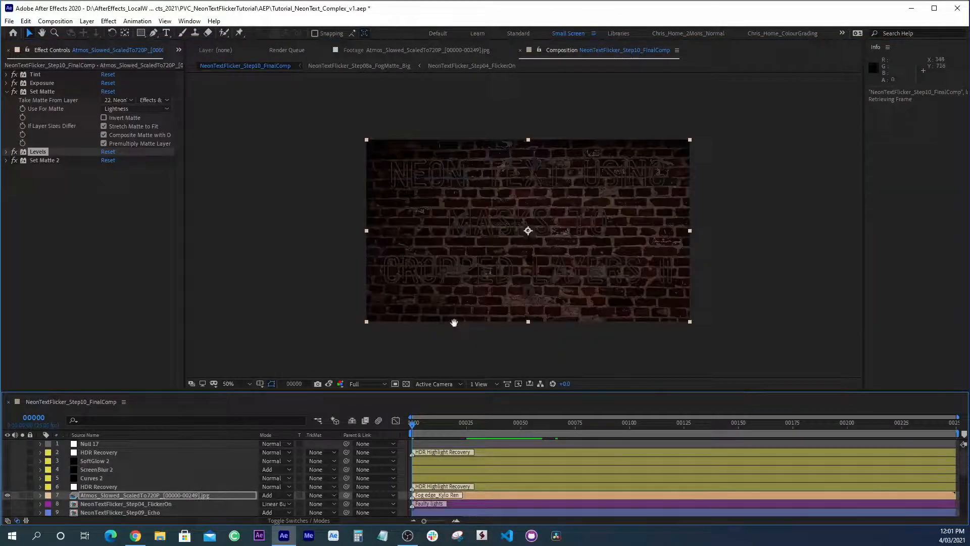
key(space)
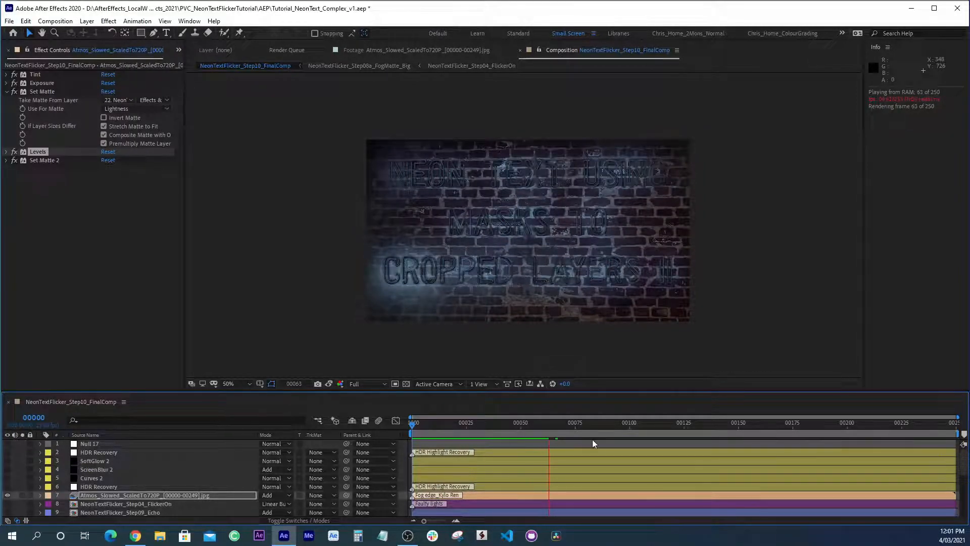
key(space)
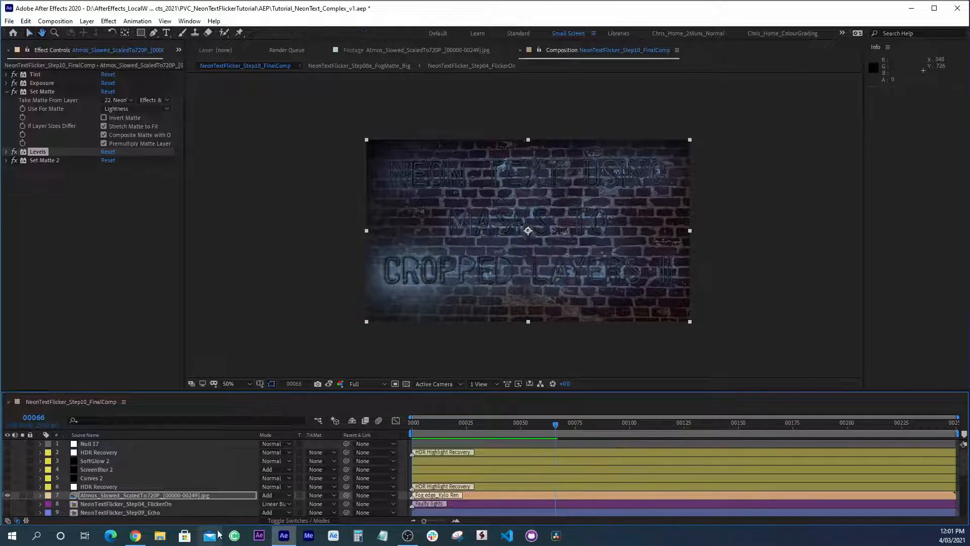
Show the NeonTextFlicker_Step09_Echo layer and preview the lit neon text from frame 0 at 100% zoom
key(grave)
click(95, 159)
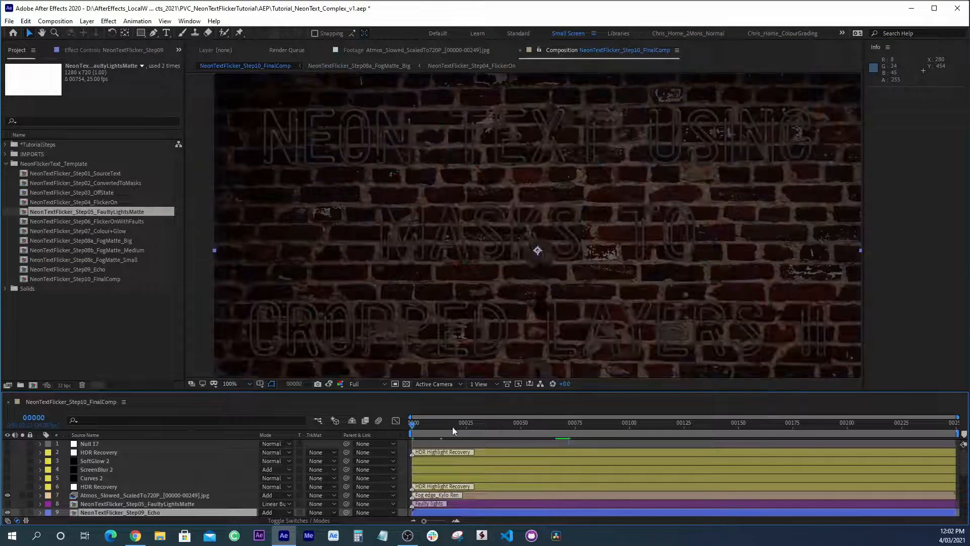
key(space)
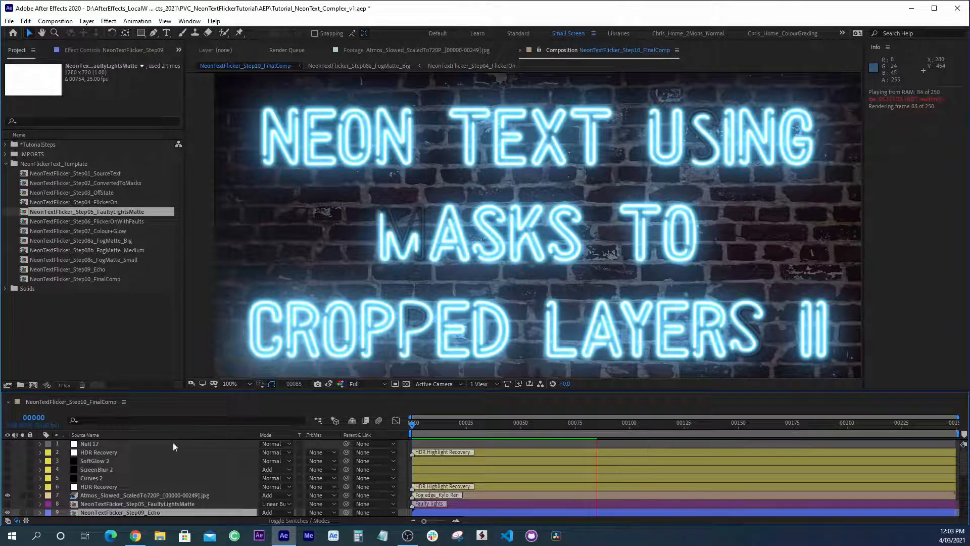
key(space)
List the layers by layer name and open the TintWhite and TintBlack colour controls of the ColourSettings layer
click(101, 433)
click(92, 444)
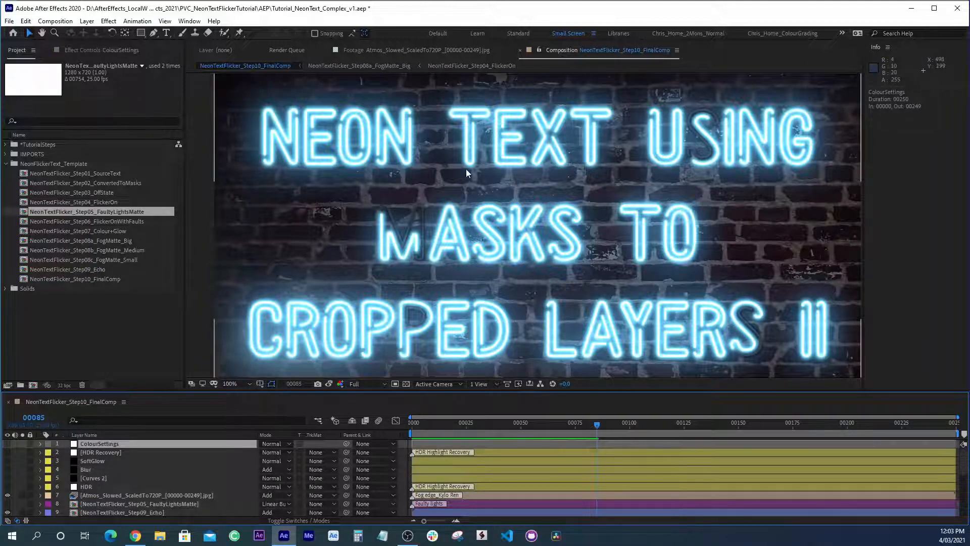
key(e)
click(80, 452)
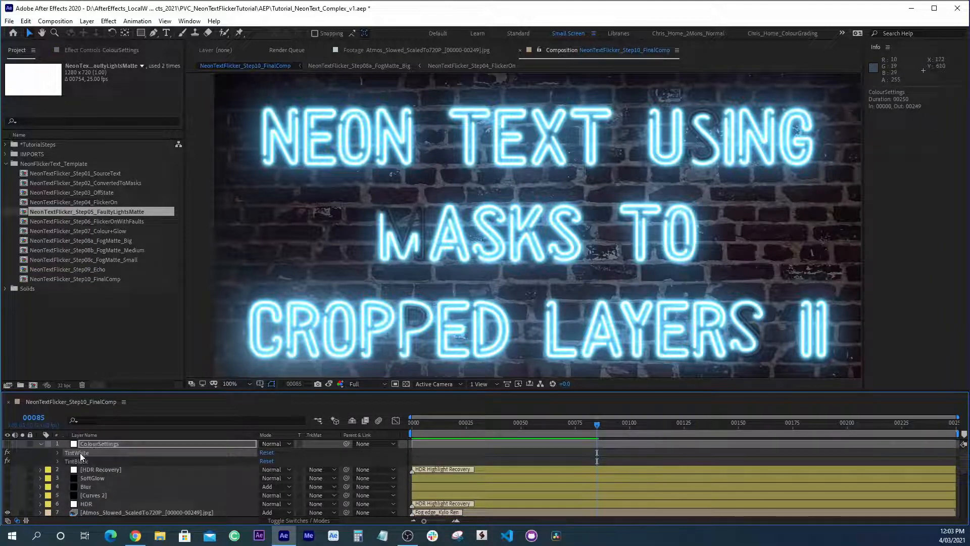
double_click(80, 454)
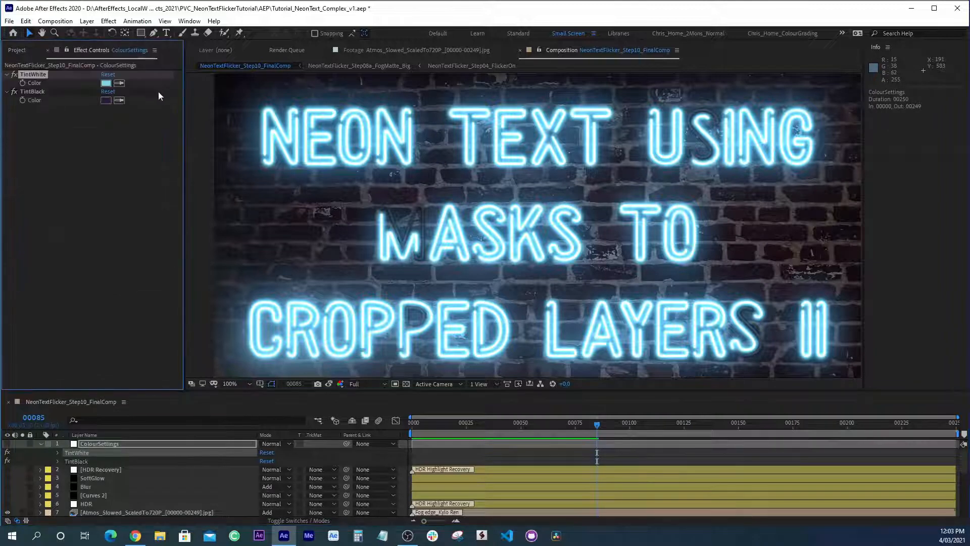
Try a pink hue and several purple shades, ending with 8B10F3, as the TintWhite colour
click(107, 84)
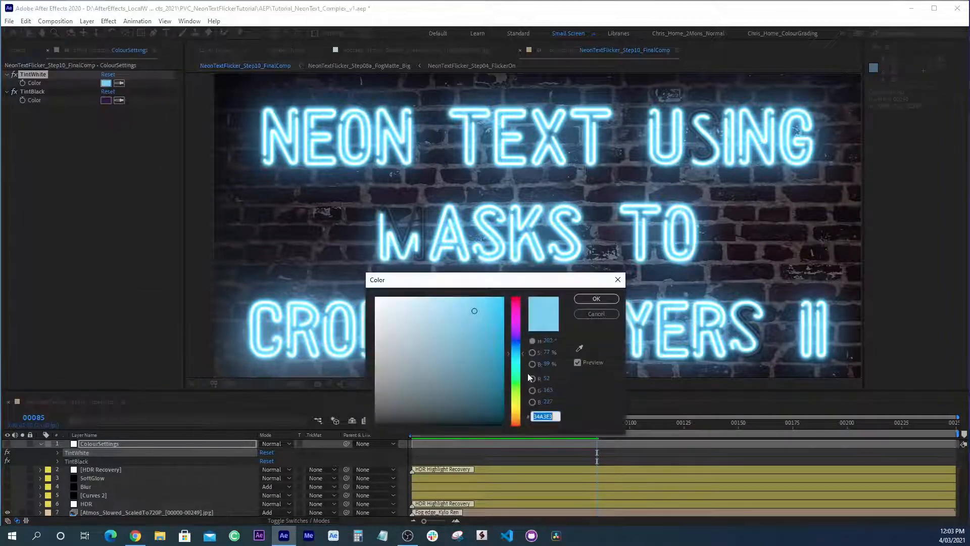
click(517, 306)
click(515, 328)
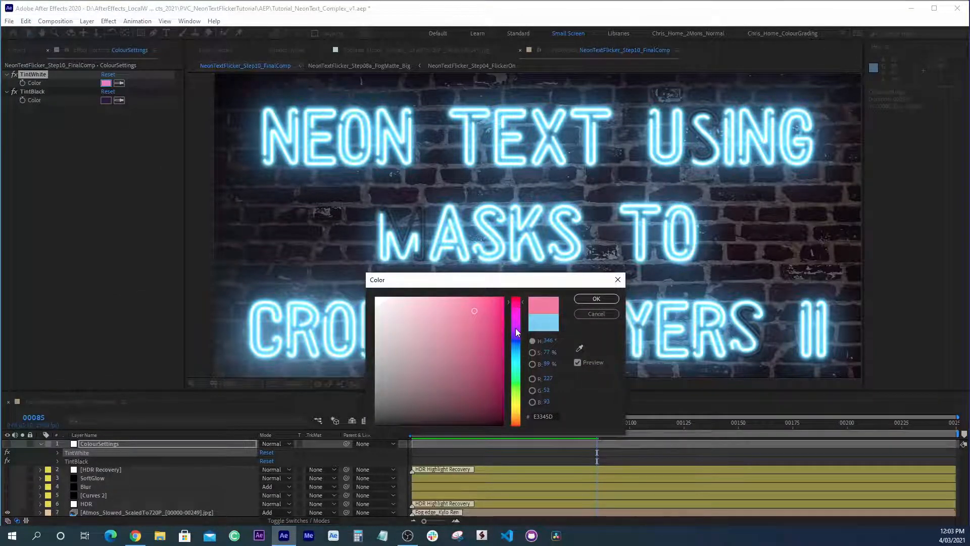
click(490, 372)
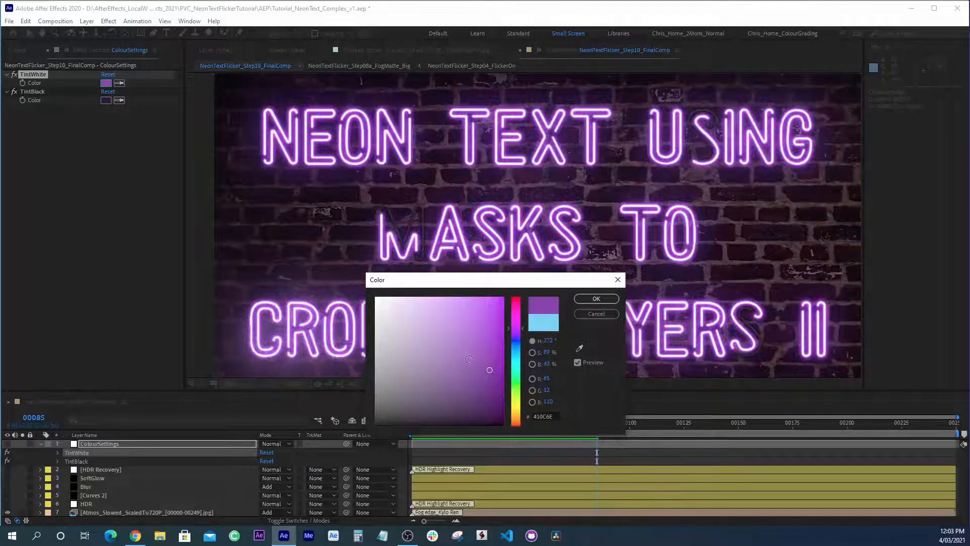
click(458, 383)
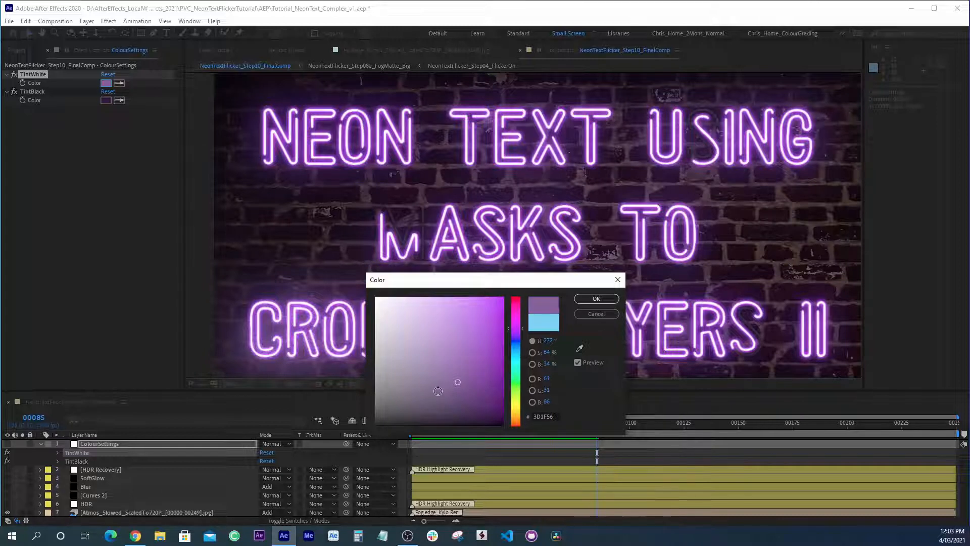
click(413, 345)
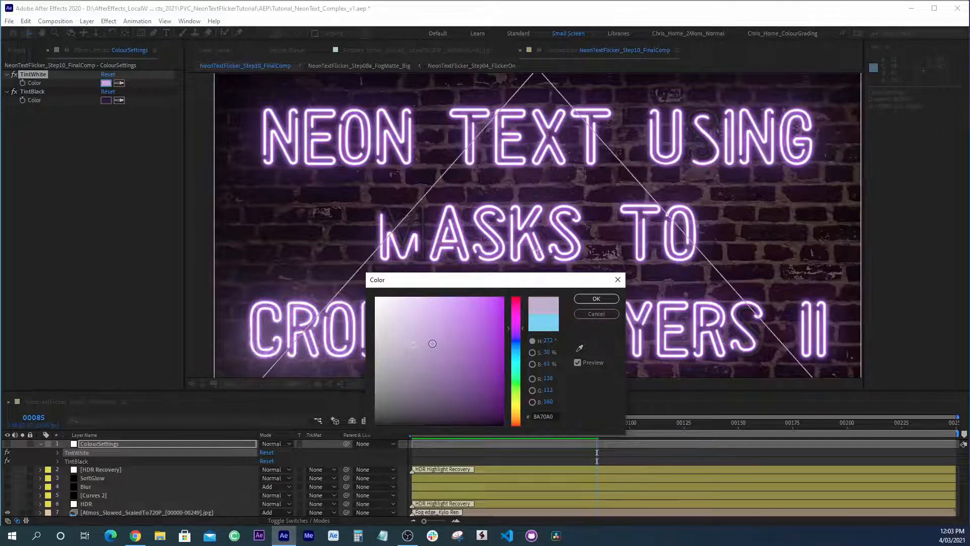
click(494, 303)
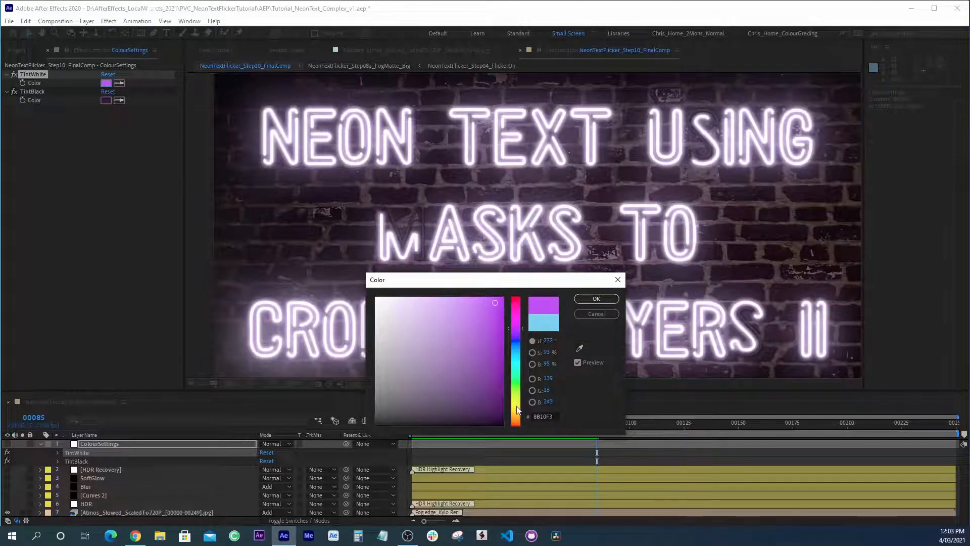
Try yellow F3E010 and green 0E5A0E as the TintWhite colour and discard the colour change
click(516, 407)
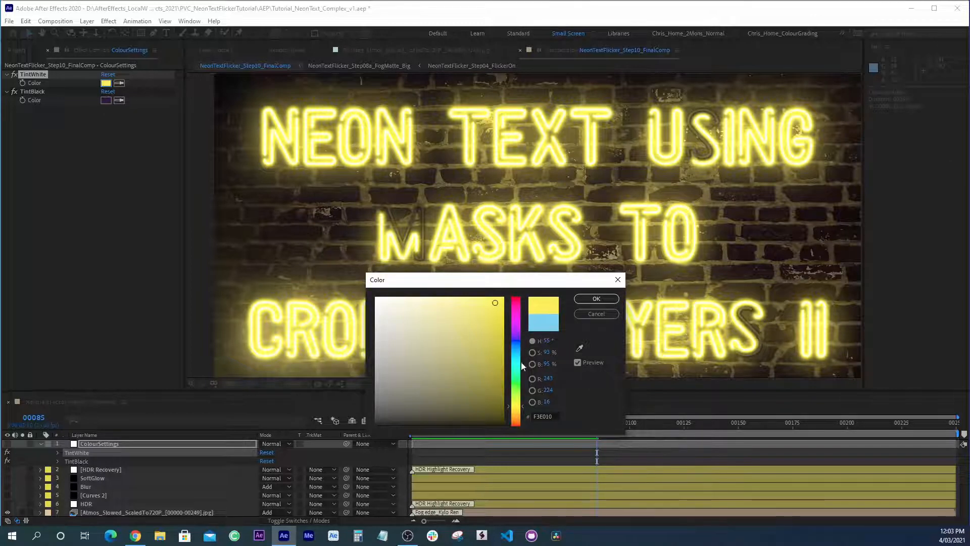
click(521, 383)
click(500, 407)
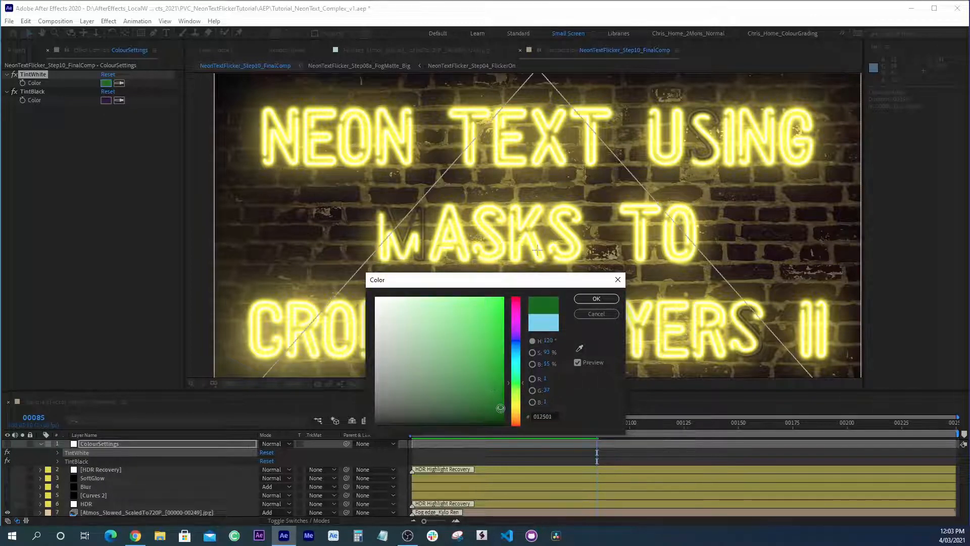
click(484, 380)
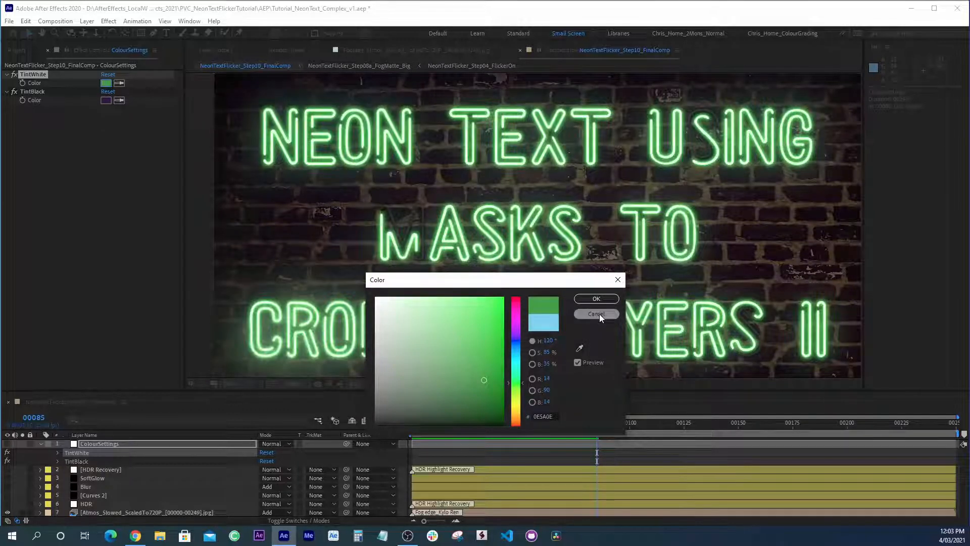
click(596, 313)
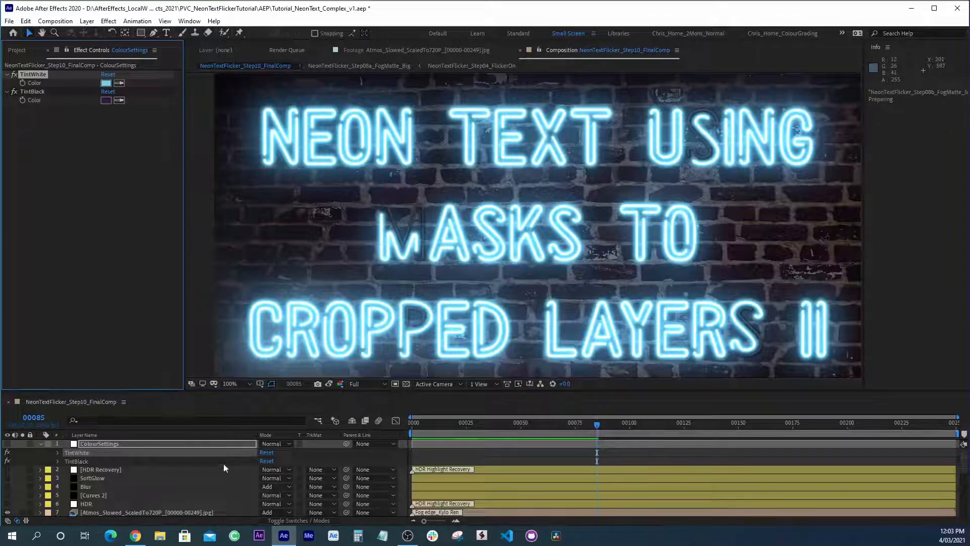
Show the Faulty lights layer and compare the M of MASKS with and without it at 400% zoom
click(41, 443)
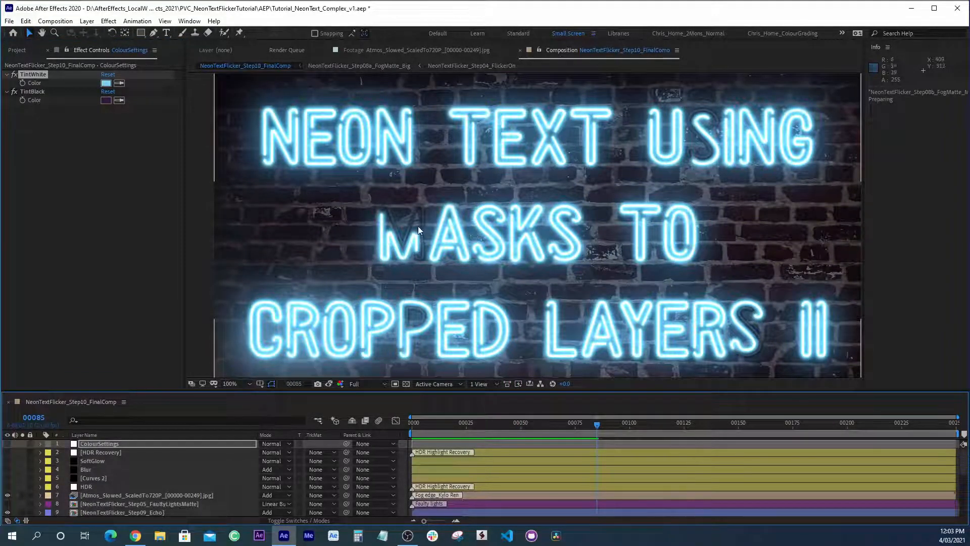
click(144, 504)
scroll(159, 487, down, 1)
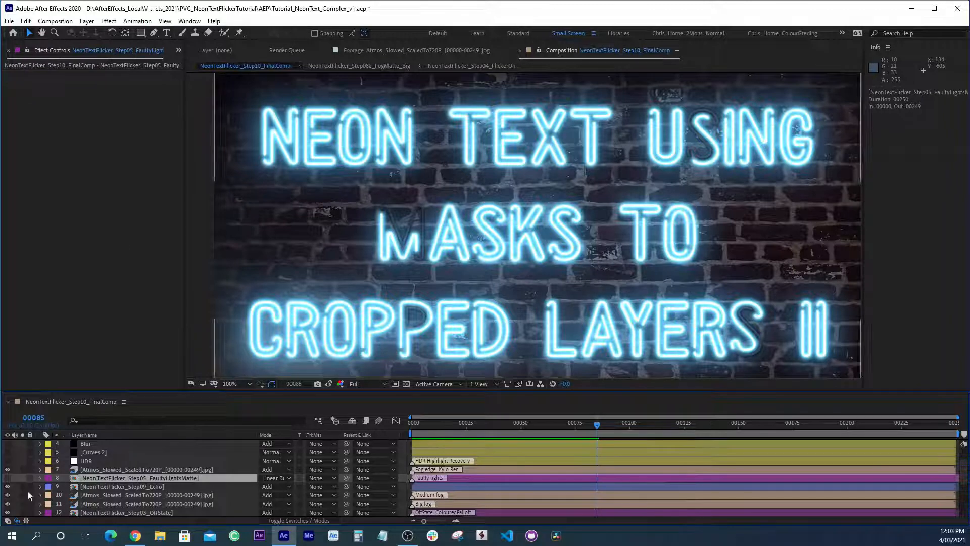
click(7, 478)
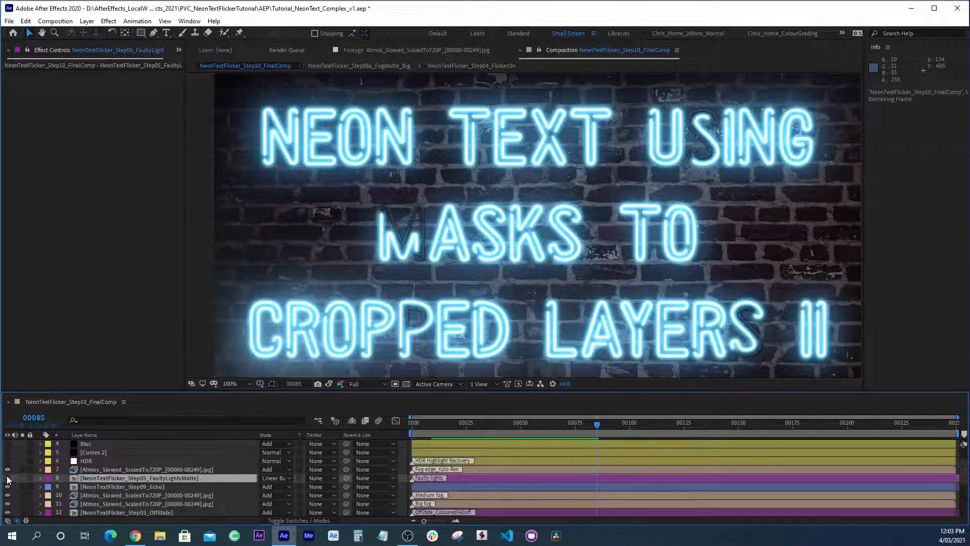
key(period)
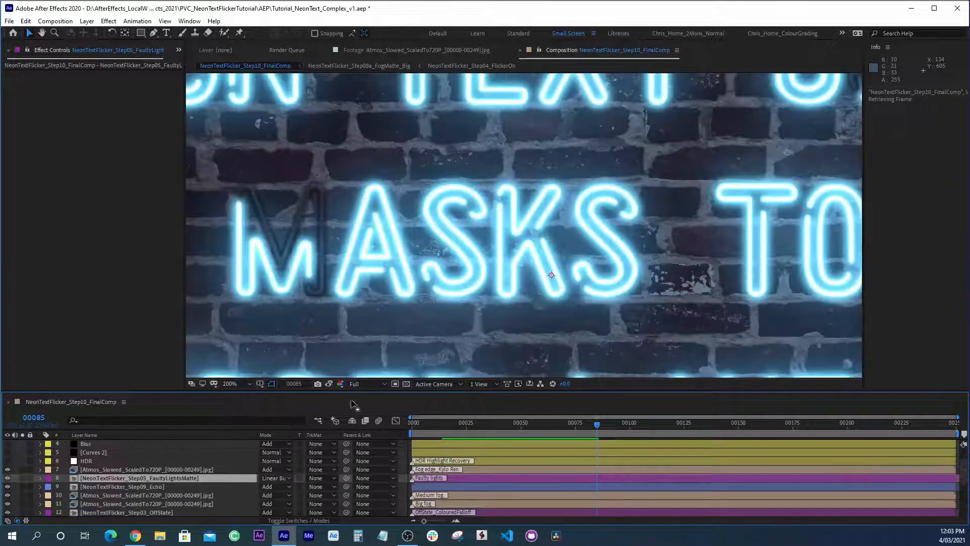
key(period)
drag(332, 234, 581, 131)
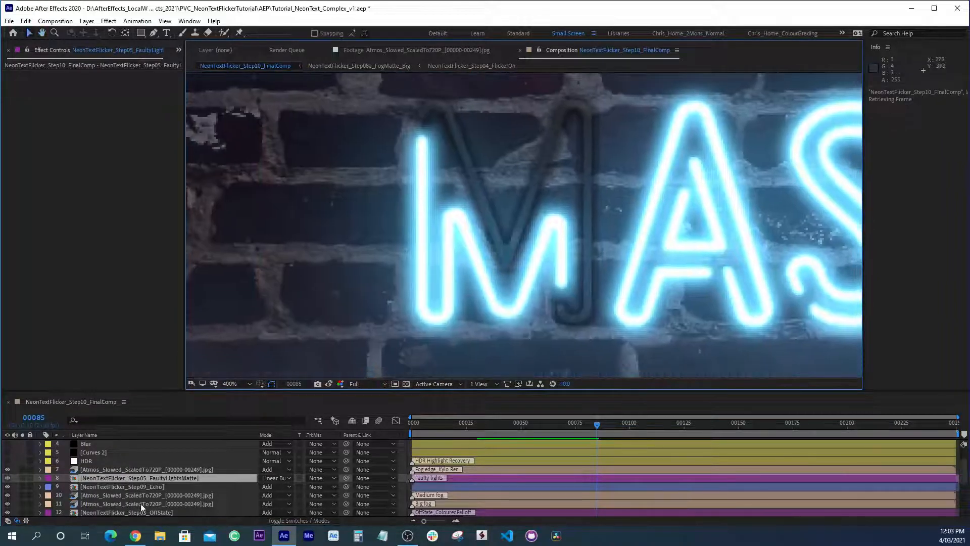
click(7, 478)
click(7, 478)
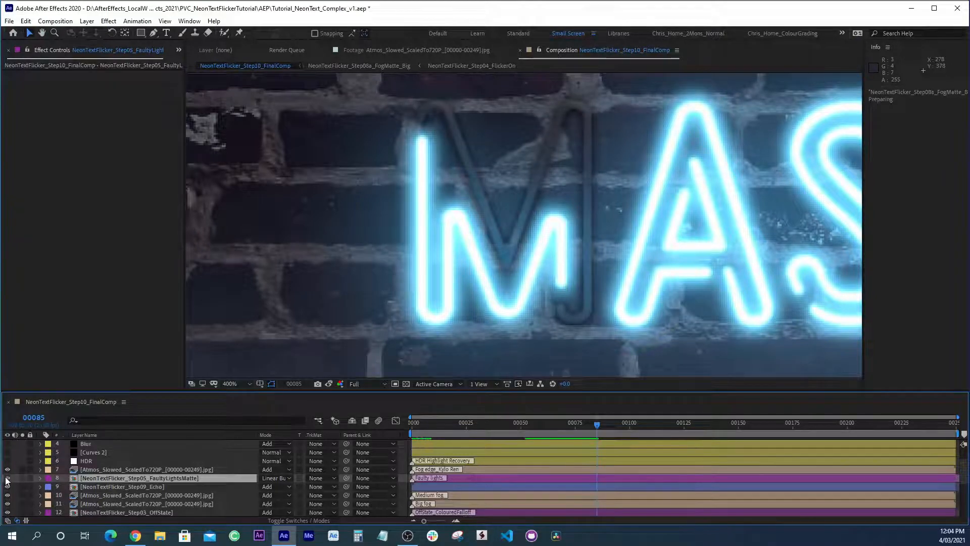
Examine the full text with the Faulty lights layer shown at 50% and 100% zoom, and clear the layer selection
key(comma)
key(comma)
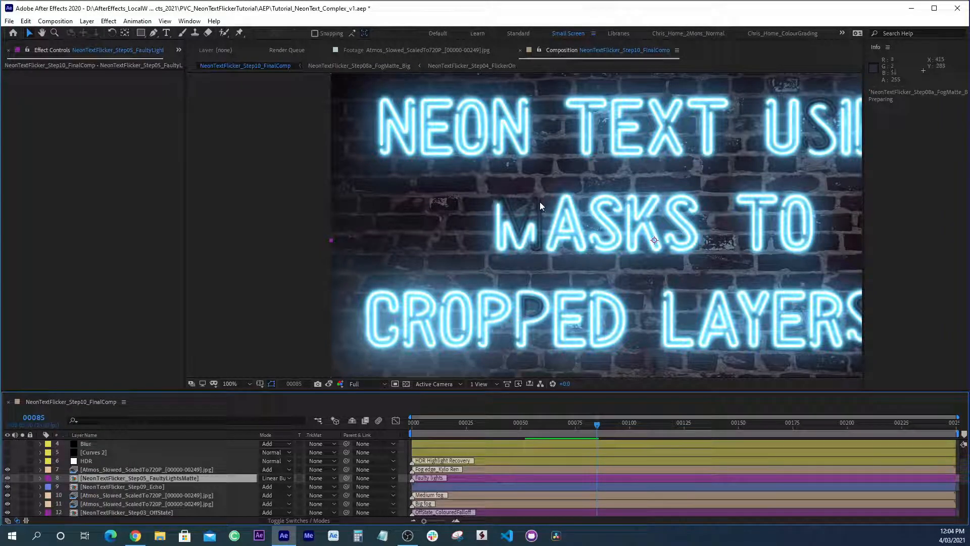
key(comma)
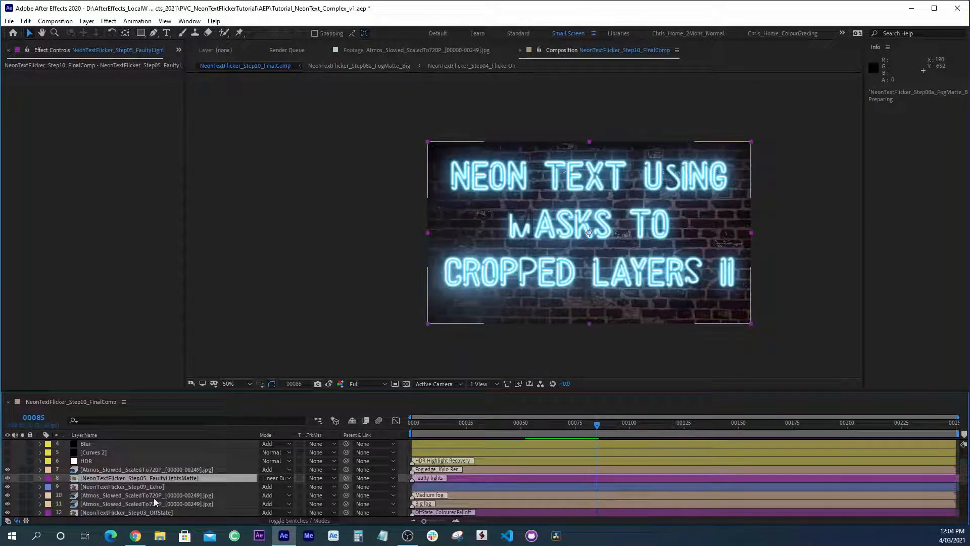
key(period)
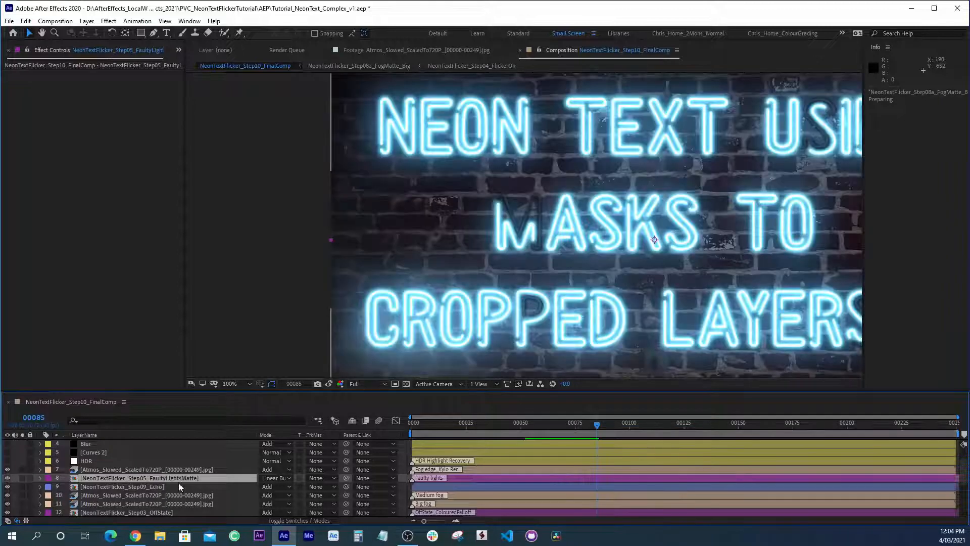
drag(611, 218, 496, 222)
scroll(150, 489, up, 2)
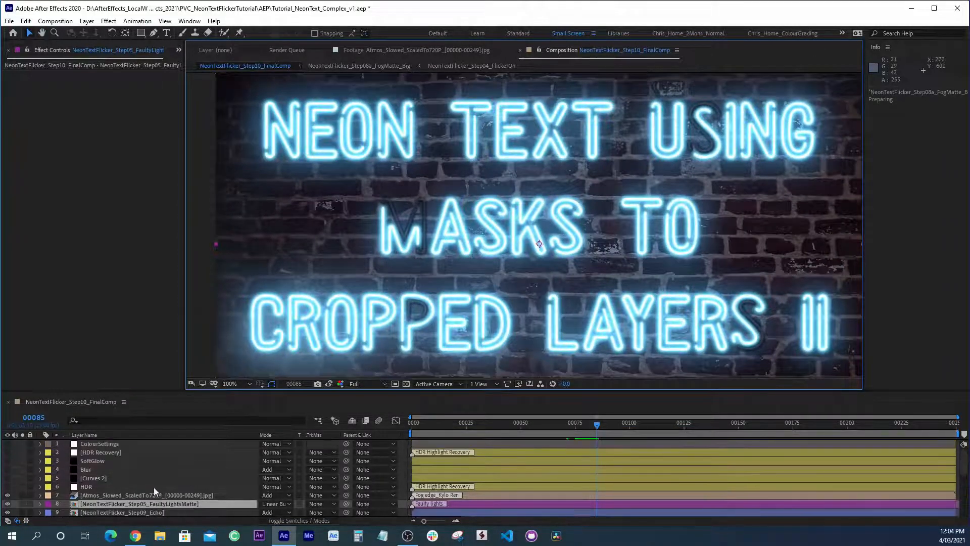
key(F2)
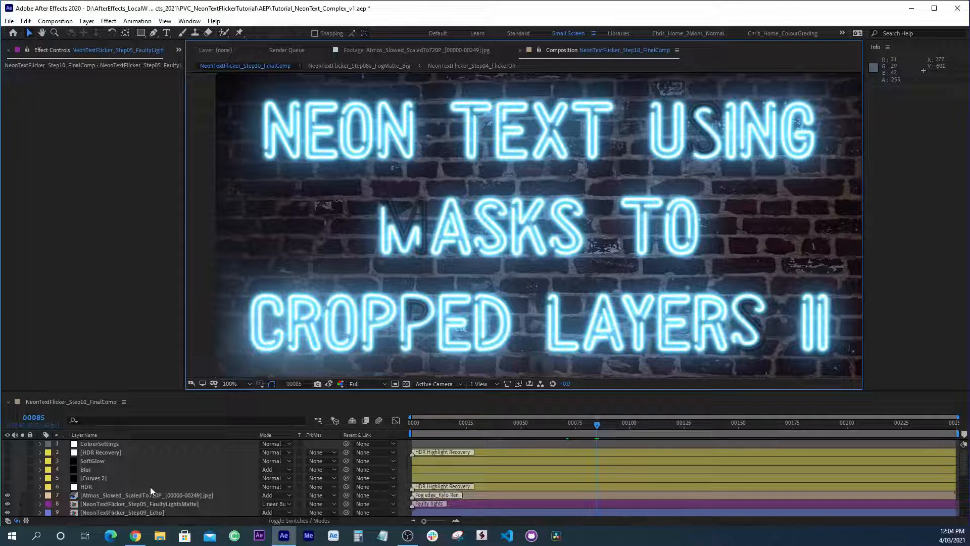
Show the HDR layer above Fog edge and set its HDR Highlight Compression amount to 0%
click(88, 488)
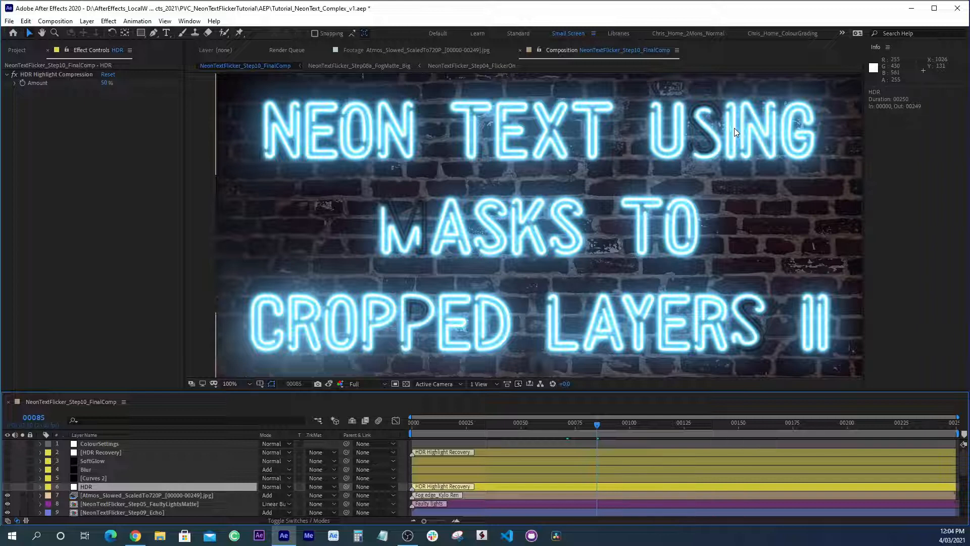
click(7, 487)
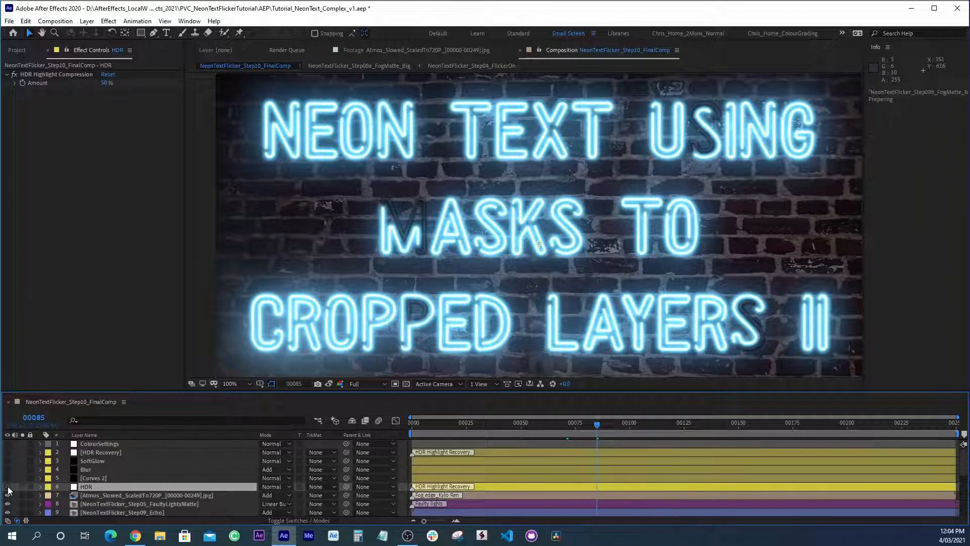
click(89, 487)
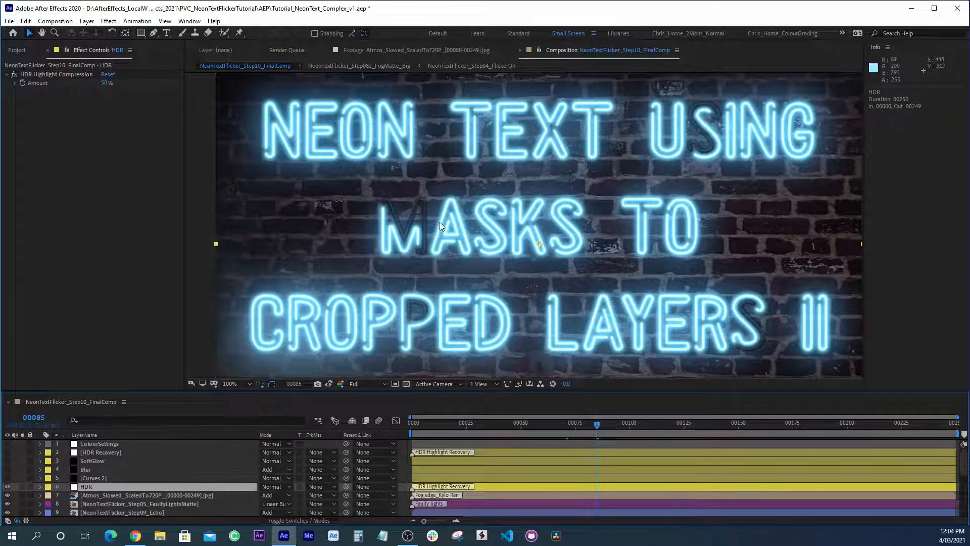
drag(105, 83, 3, 80)
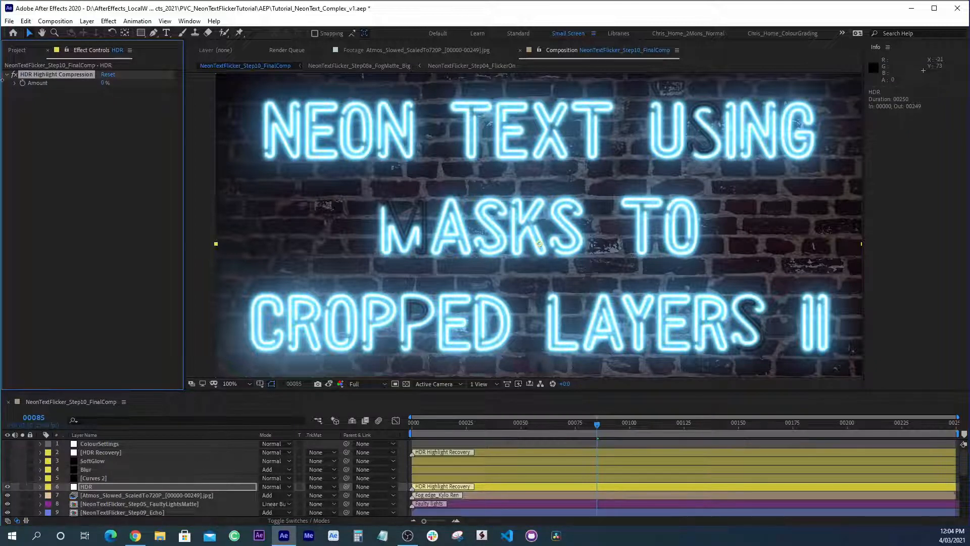
Try a 100% HDR Highlight Compression amount on the HDR layer and undo the amount changes
drag(105, 83, 222, 82)
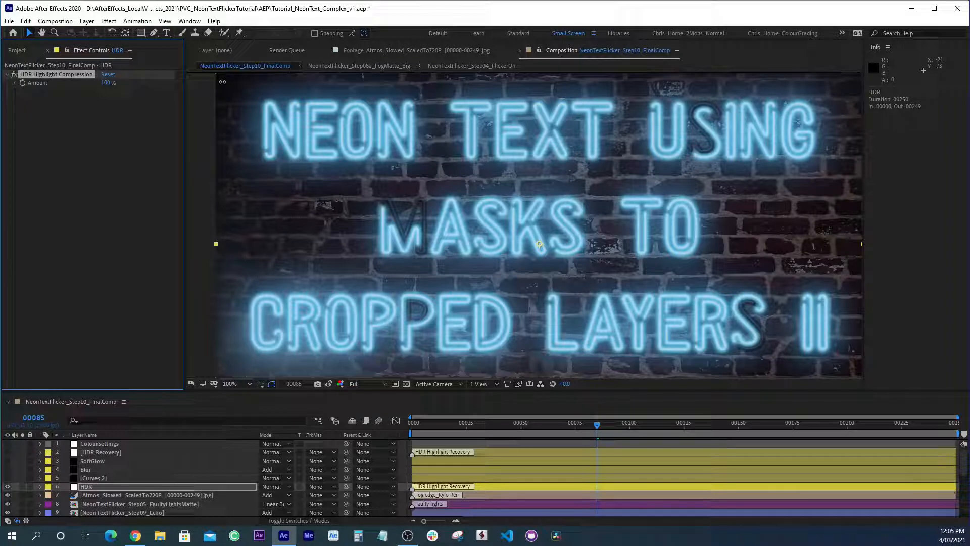
key(ctrl+z)
key(ctrl+z)
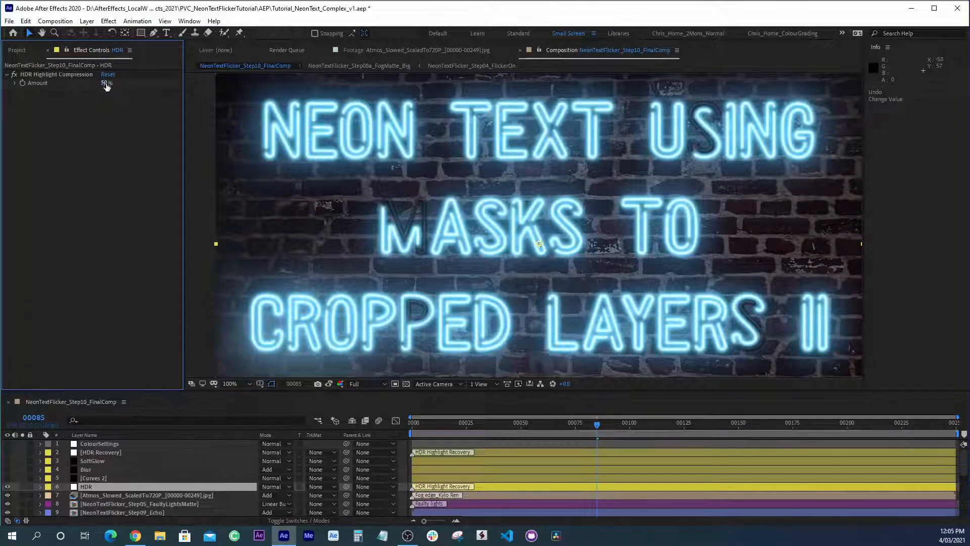
Show the Curves 2, Blur and SoftGlow adjustment layers above the HDR layer
click(96, 478)
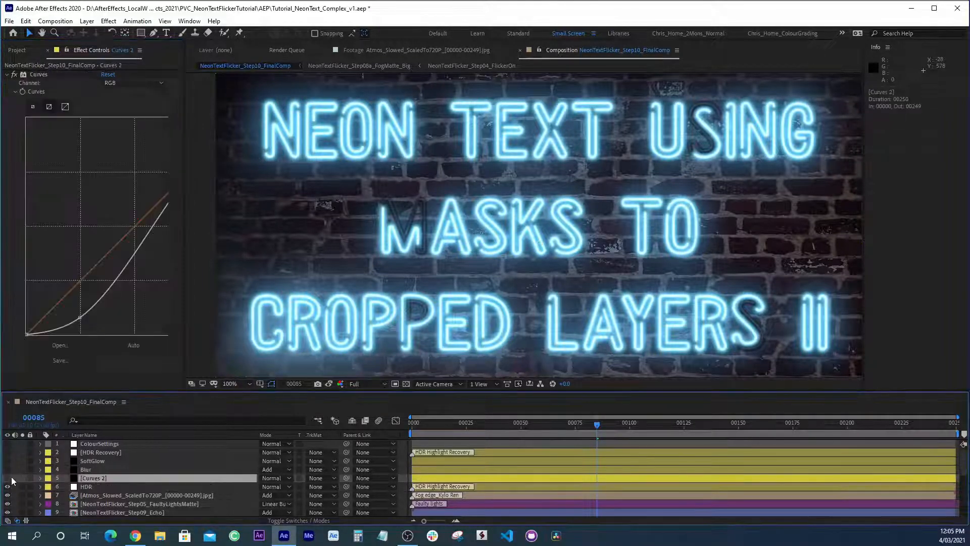
click(8, 478)
click(8, 478)
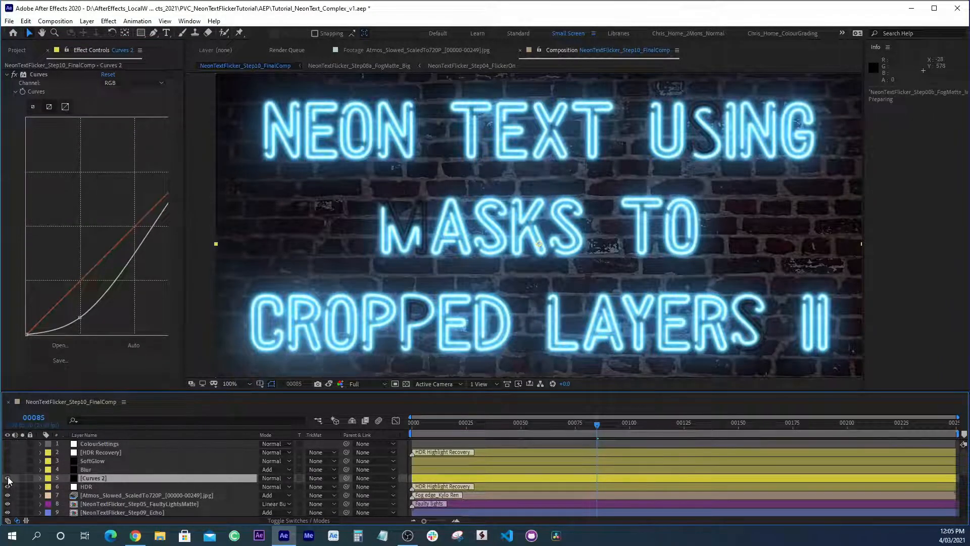
click(81, 469)
click(9, 461)
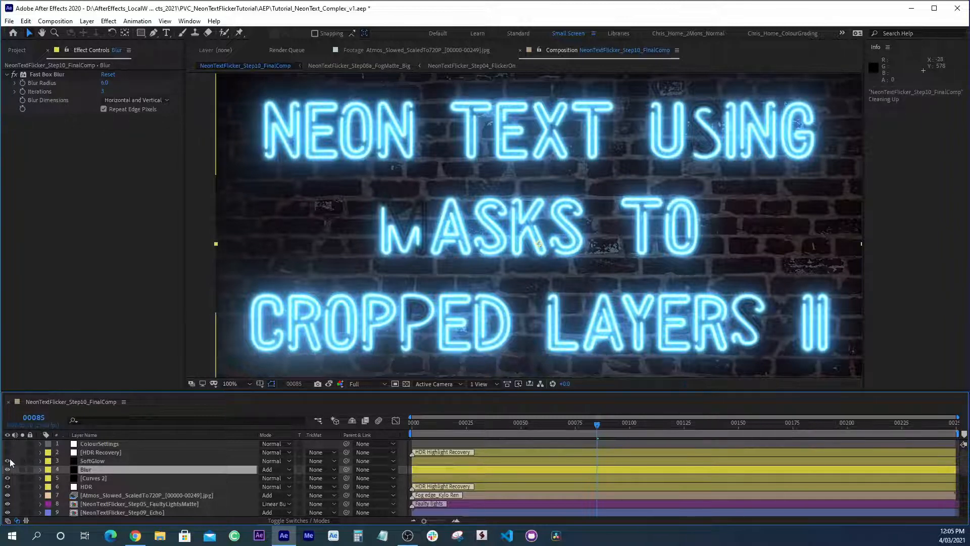
Inspect the Blur and SoftGlow effect settings and reveal the Opacity property of both layers
click(91, 461)
click(87, 471)
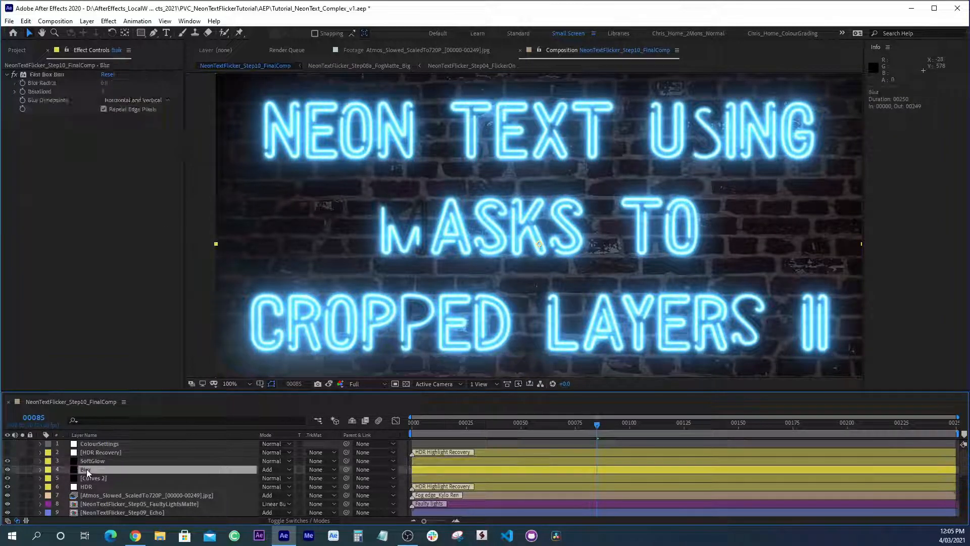
key(comma)
key(period)
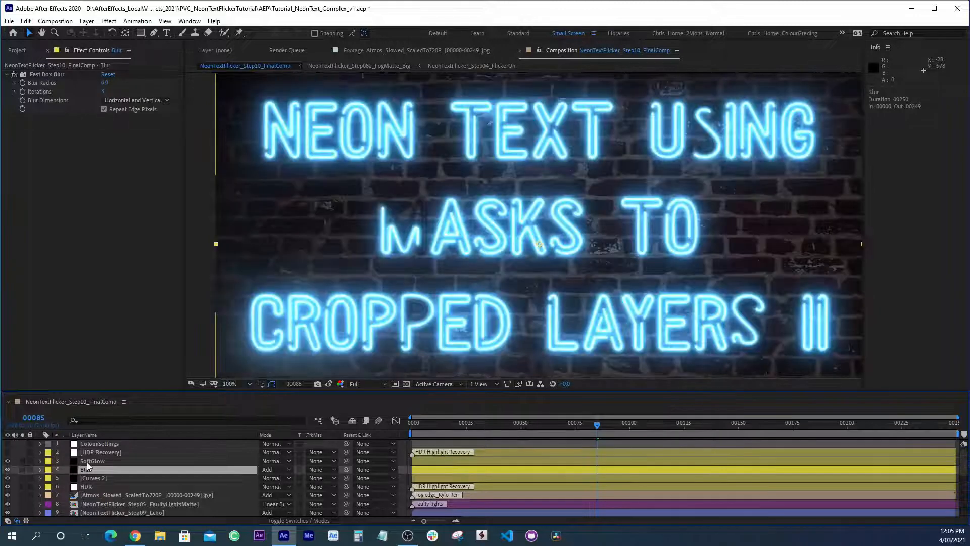
key(comma)
key(comma)
click(87, 461)
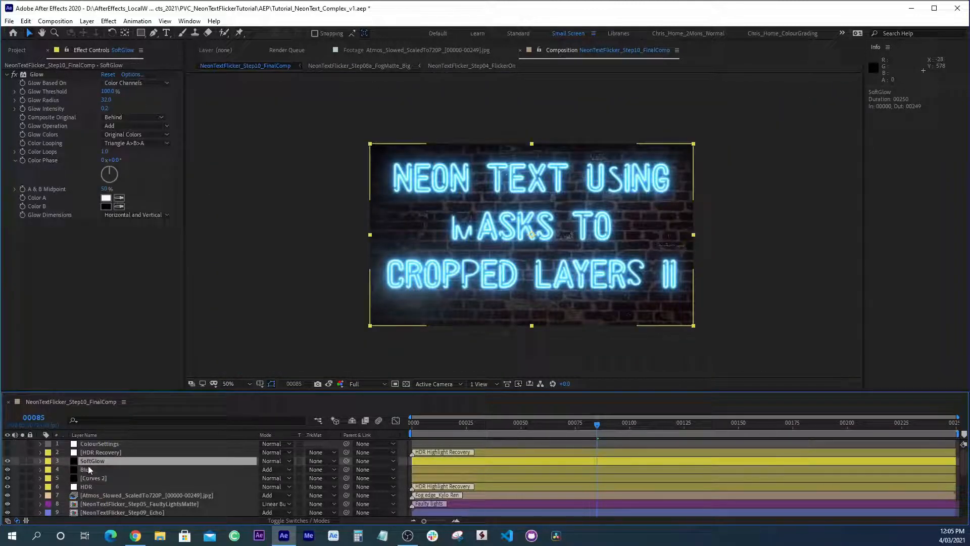
click(86, 469)
key(t)
click(91, 461)
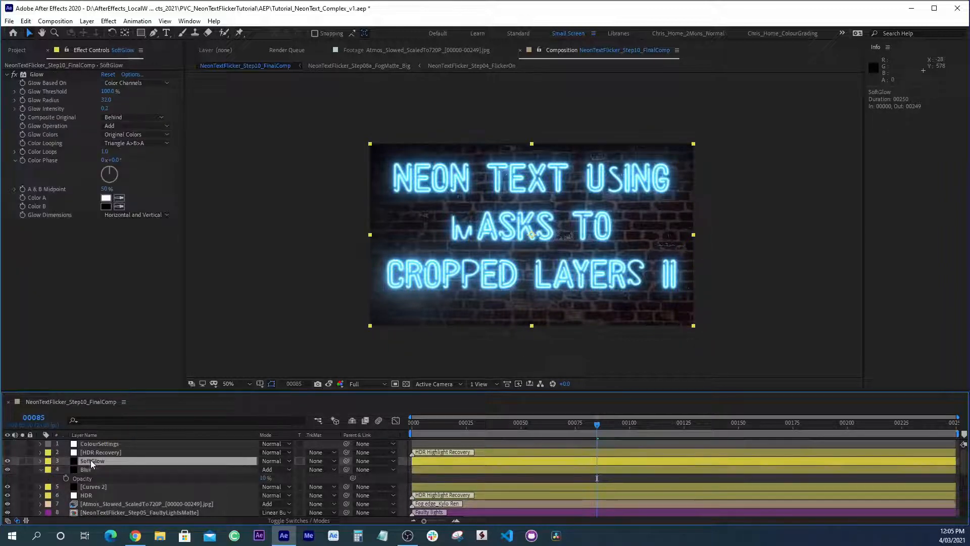
key(t)
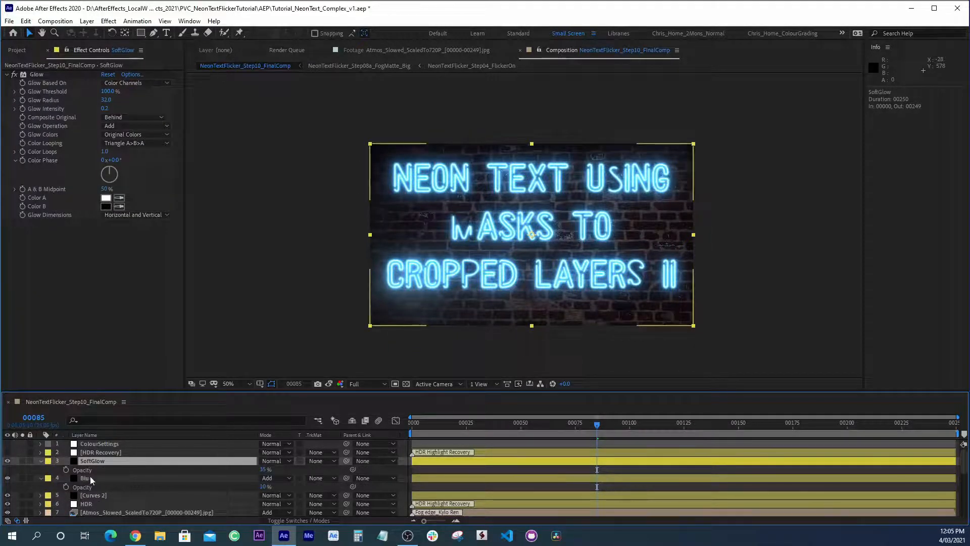
Set the Blur layer's opacity to 15%
click(87, 477)
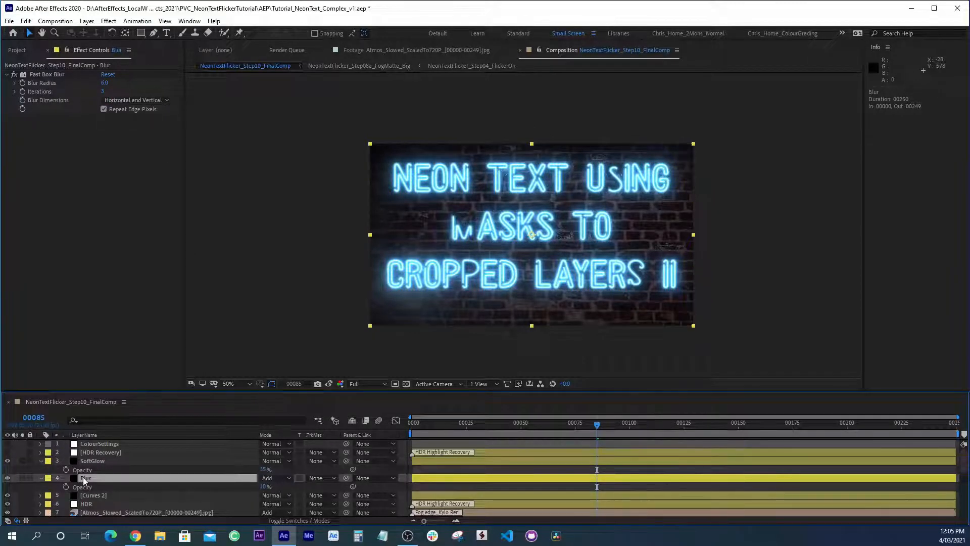
key(period)
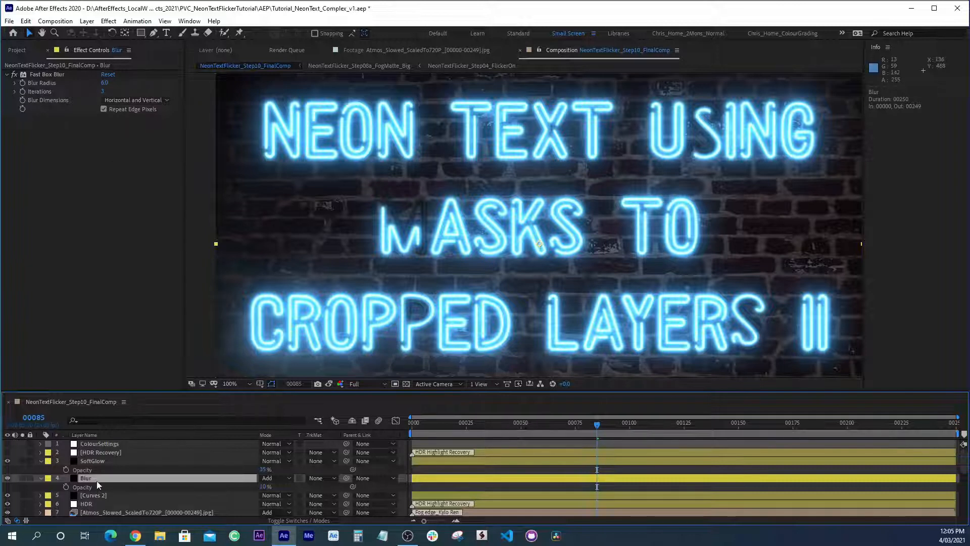
drag(263, 487, 286, 500)
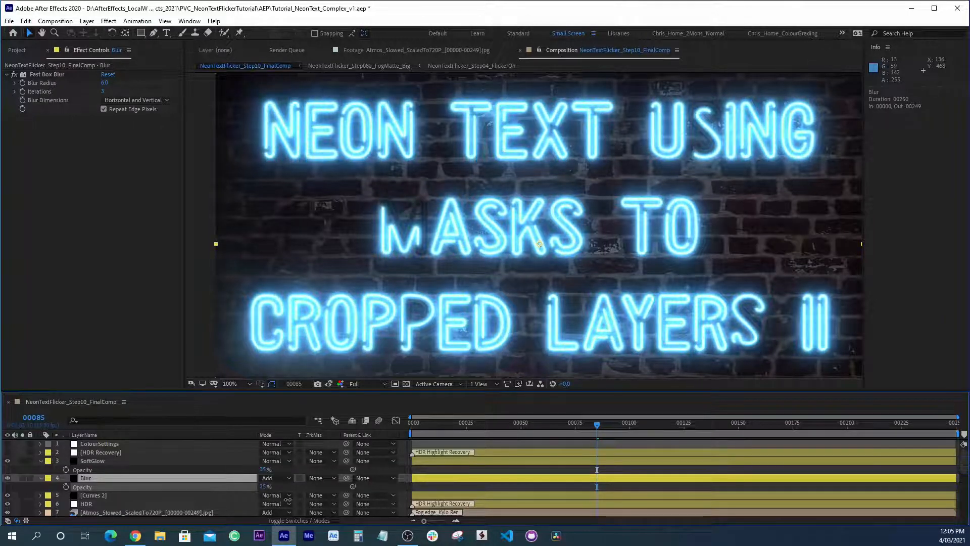
drag(288, 499, 281, 498)
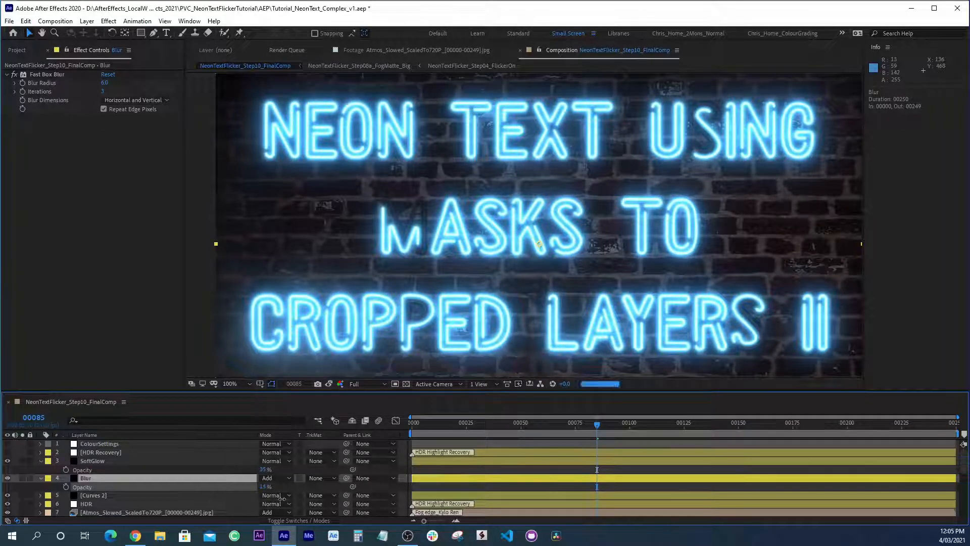
Raise the SoftGlow layer's opacity slightly and collapse the revealed SoftGlow and Blur properties
click(97, 460)
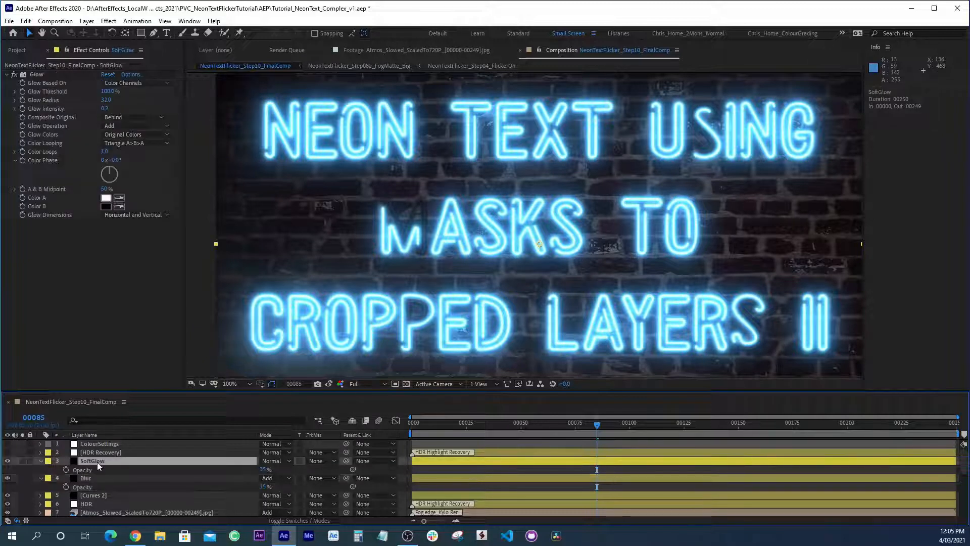
click(37, 74)
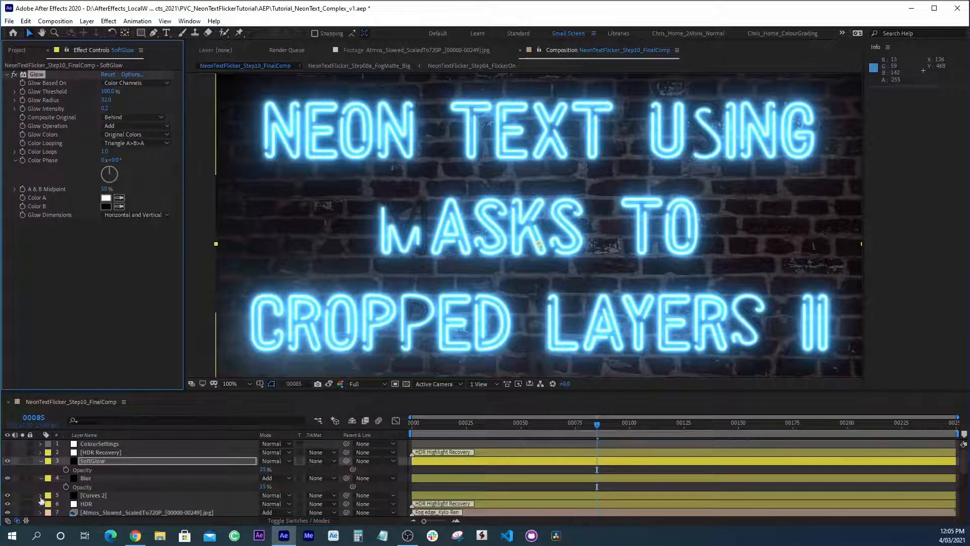
click(8, 460)
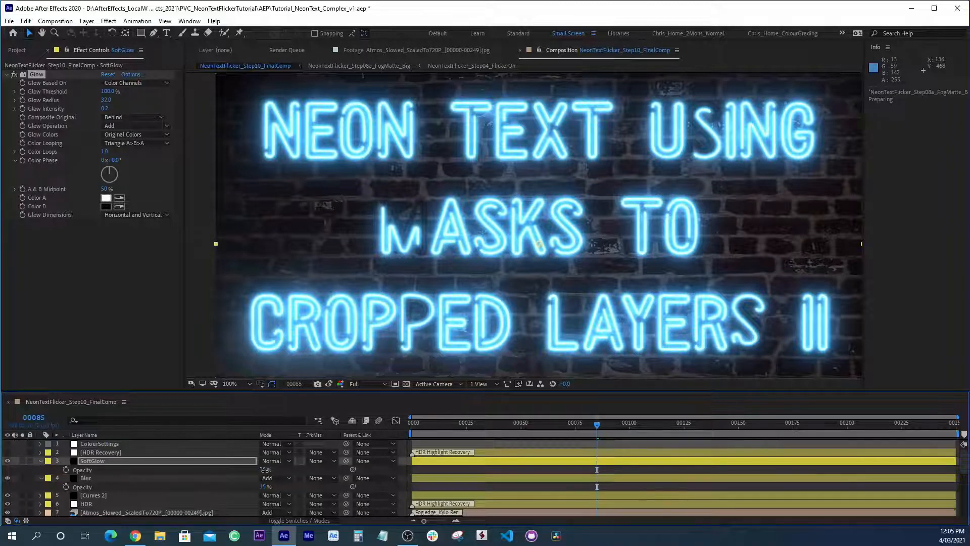
drag(264, 469, 273, 471)
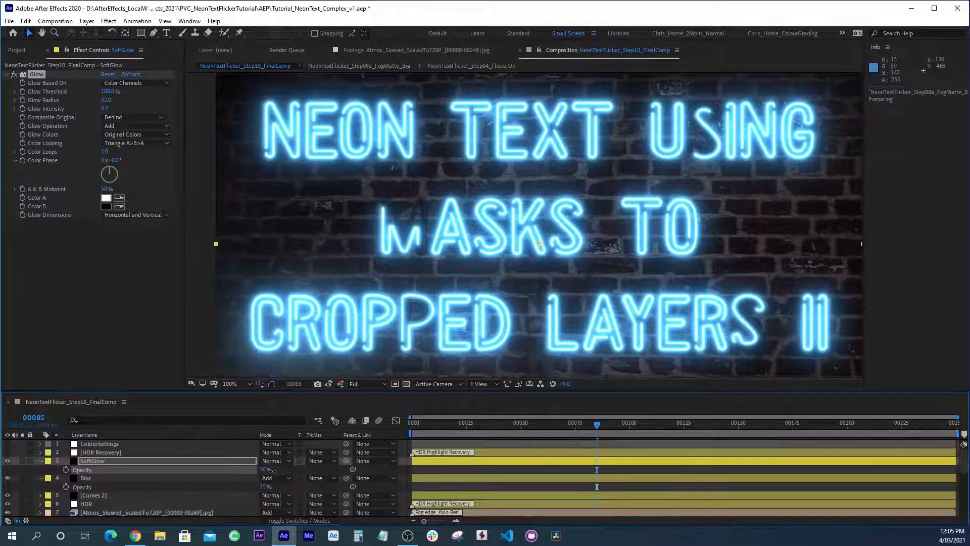
click(41, 460)
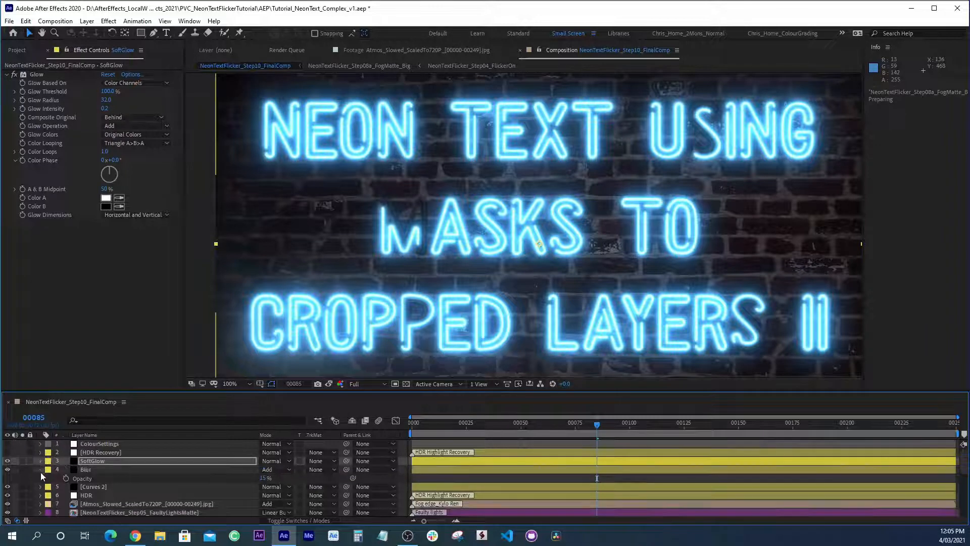
click(40, 469)
Show the HDR Recovery layer and set its HDR Highlight Compression amount to 10%
click(103, 451)
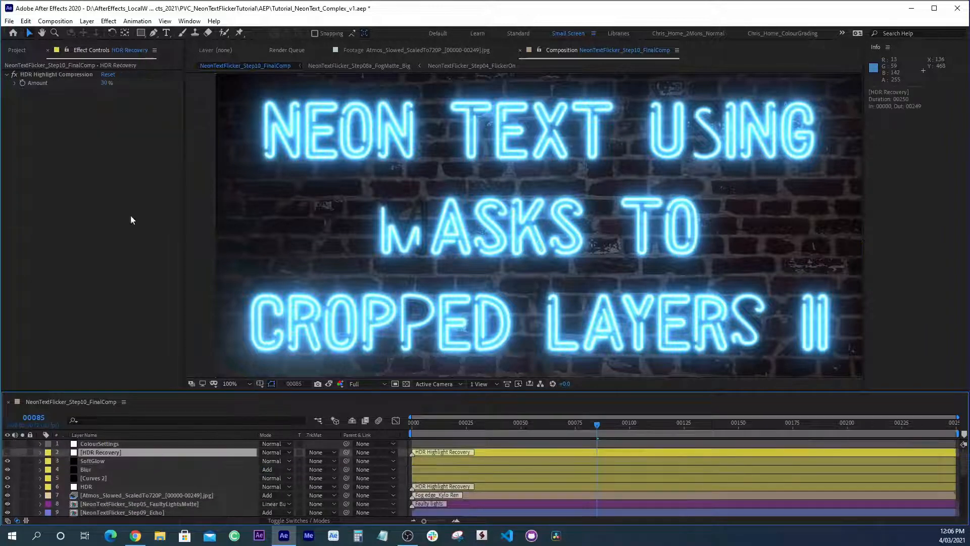
click(8, 452)
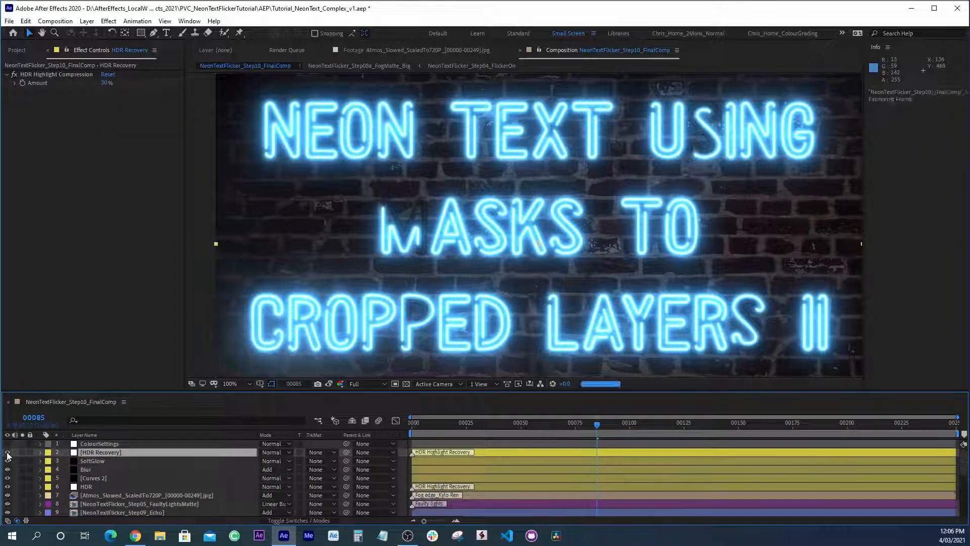
click(104, 84)
text(13)
key(Return)
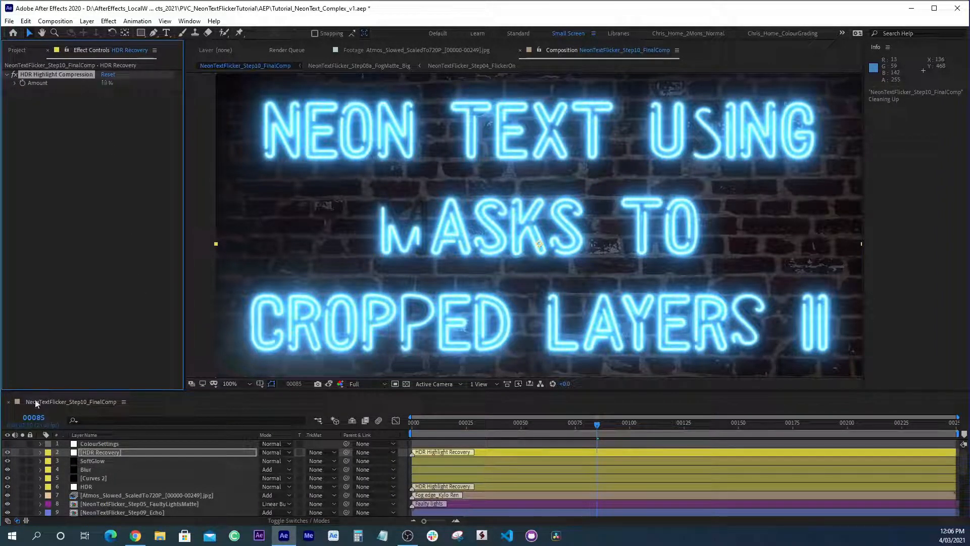
Compare the neon text with and without the five adjustment layers from HDR up to HDR Recovery, leaving them shown
click(92, 486)
shift+click(95, 452)
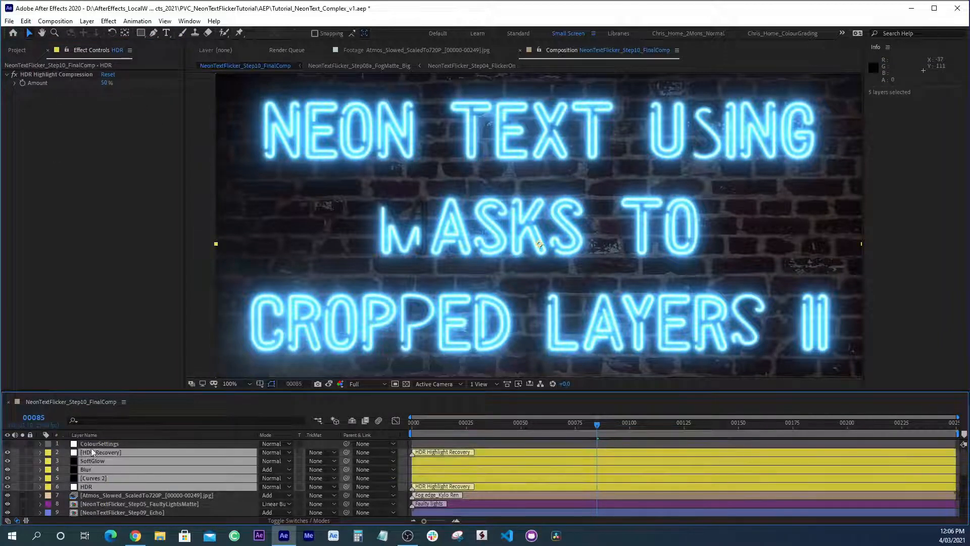
click(8, 453)
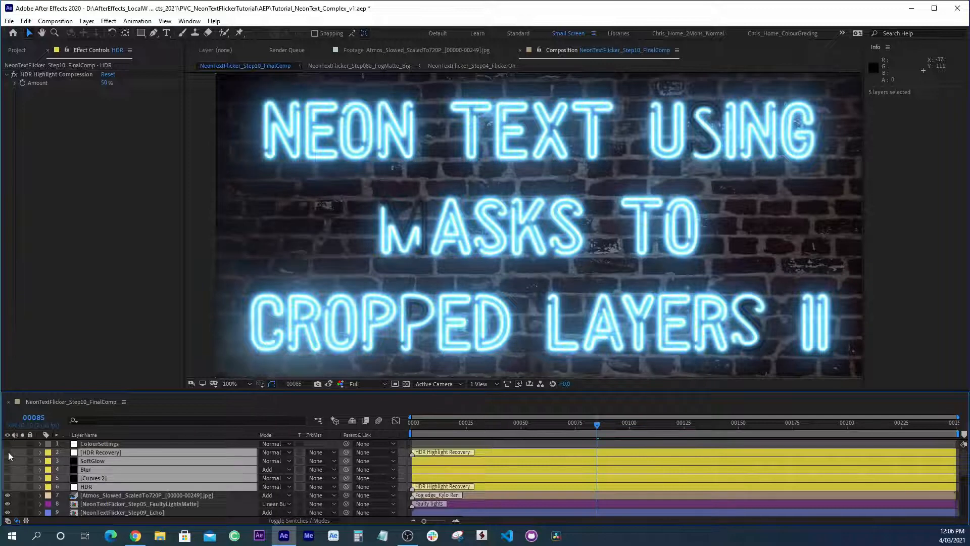
click(7, 453)
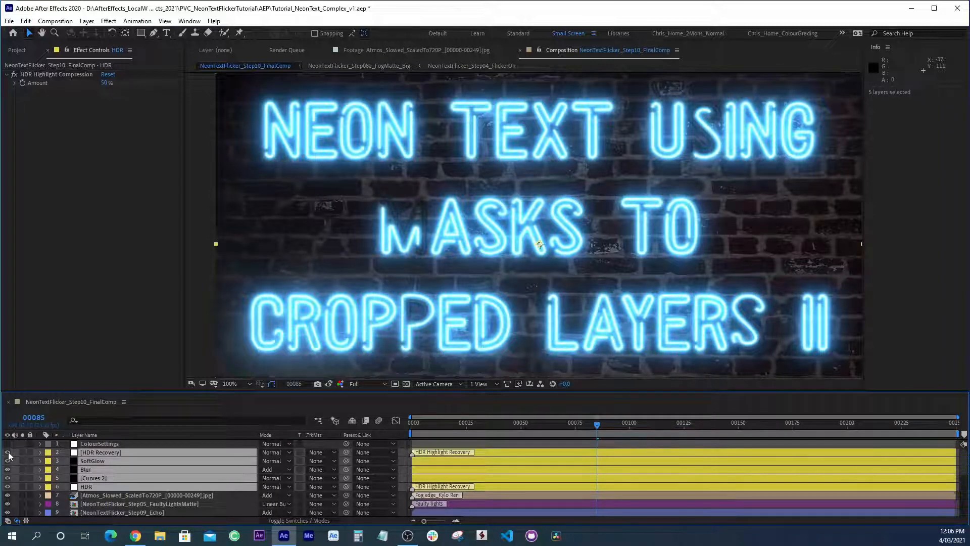
click(8, 452)
click(8, 453)
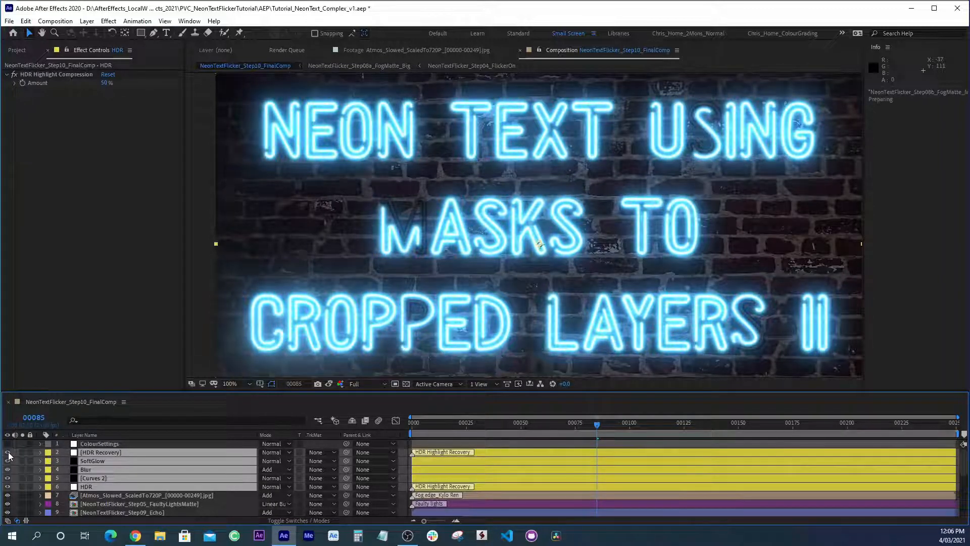
click(8, 453)
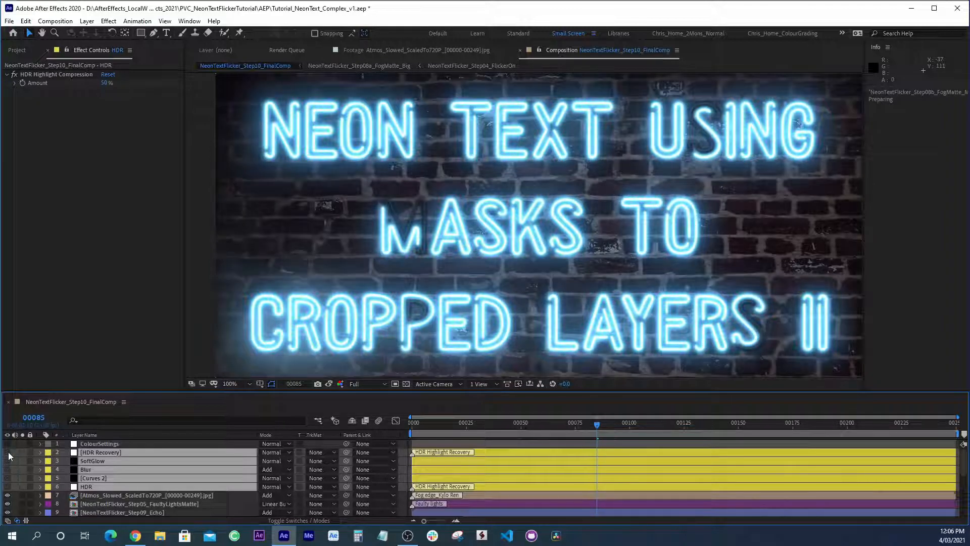
click(7, 453)
Change the TintWhite colour of the ColourSettings layer to a bright pinkish purple, viewing the composition at frame 100
click(96, 444)
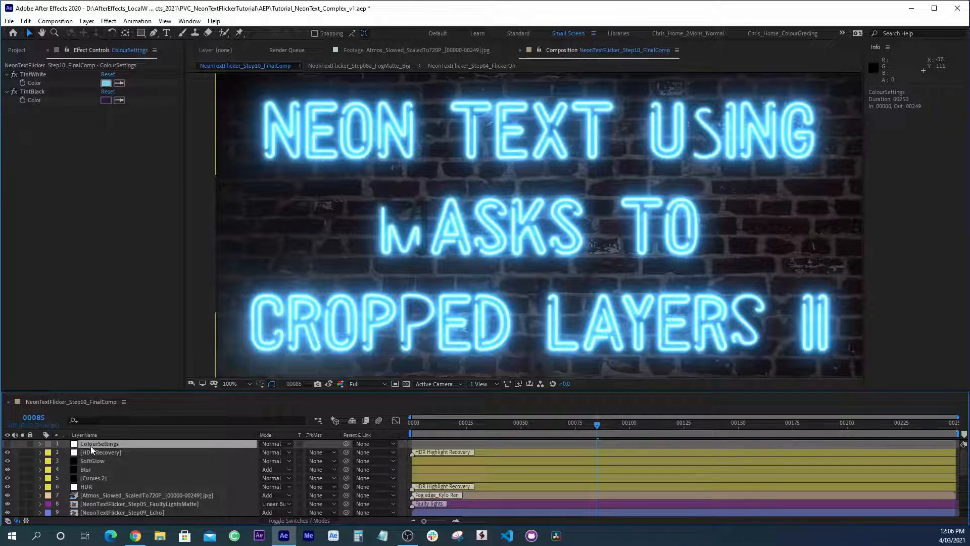
key(comma)
key(comma)
key(period)
key(period)
click(629, 429)
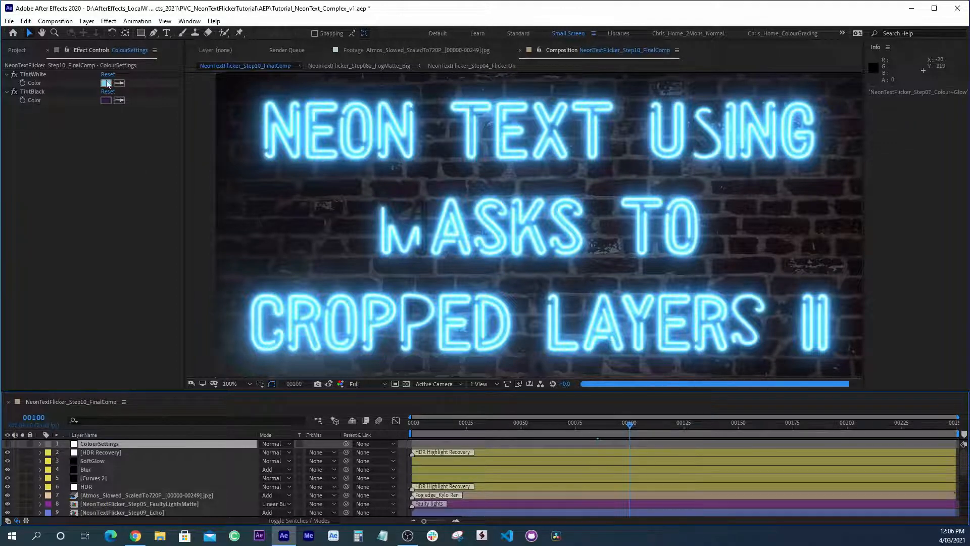
click(106, 83)
click(516, 319)
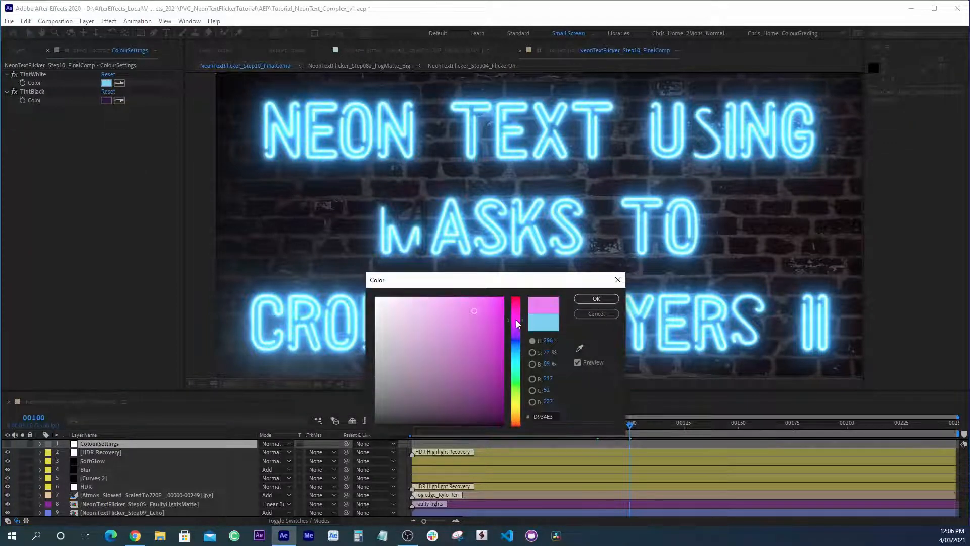
drag(516, 319, 516, 327)
click(595, 299)
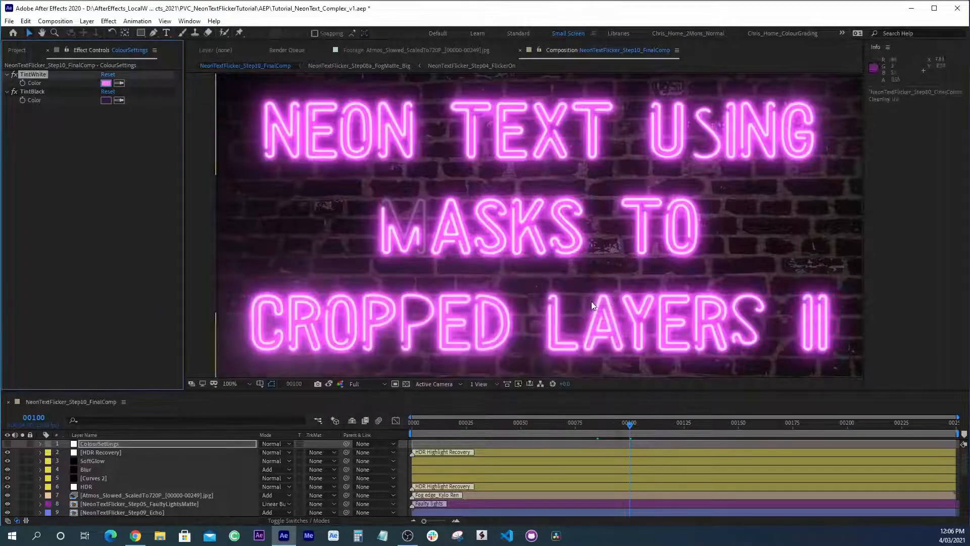